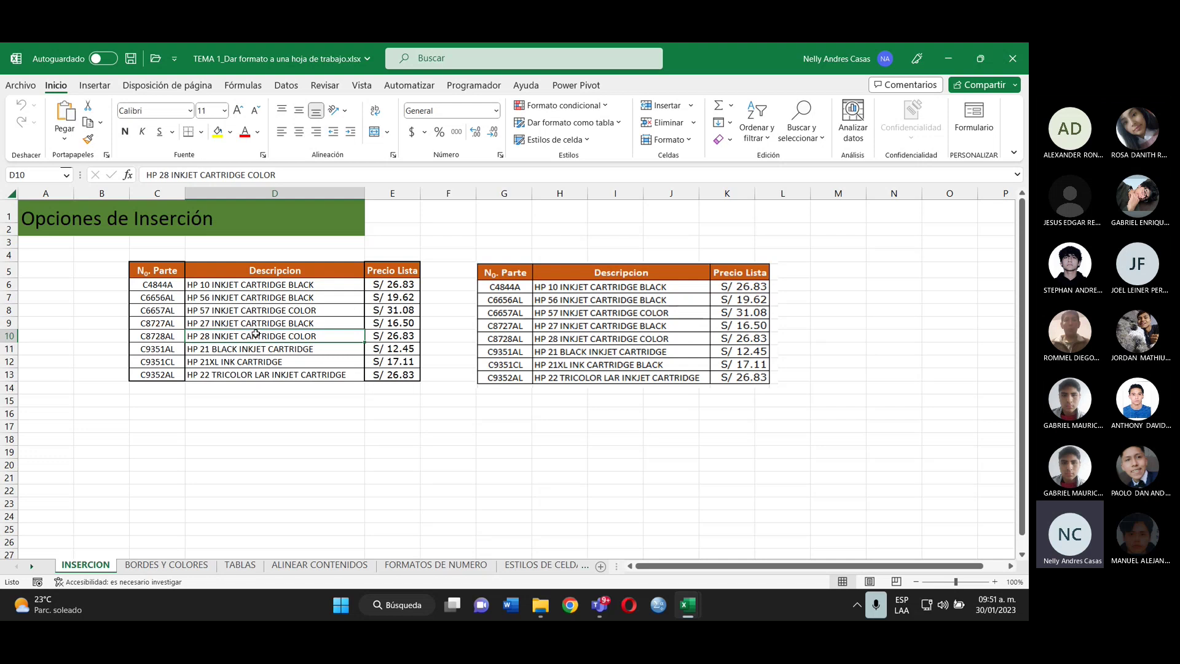
- Examine the accounting currency formats and font colour choices on the INSERCION sheet, and view the BORDES Y COLORES sheet
left_click(208, 174)
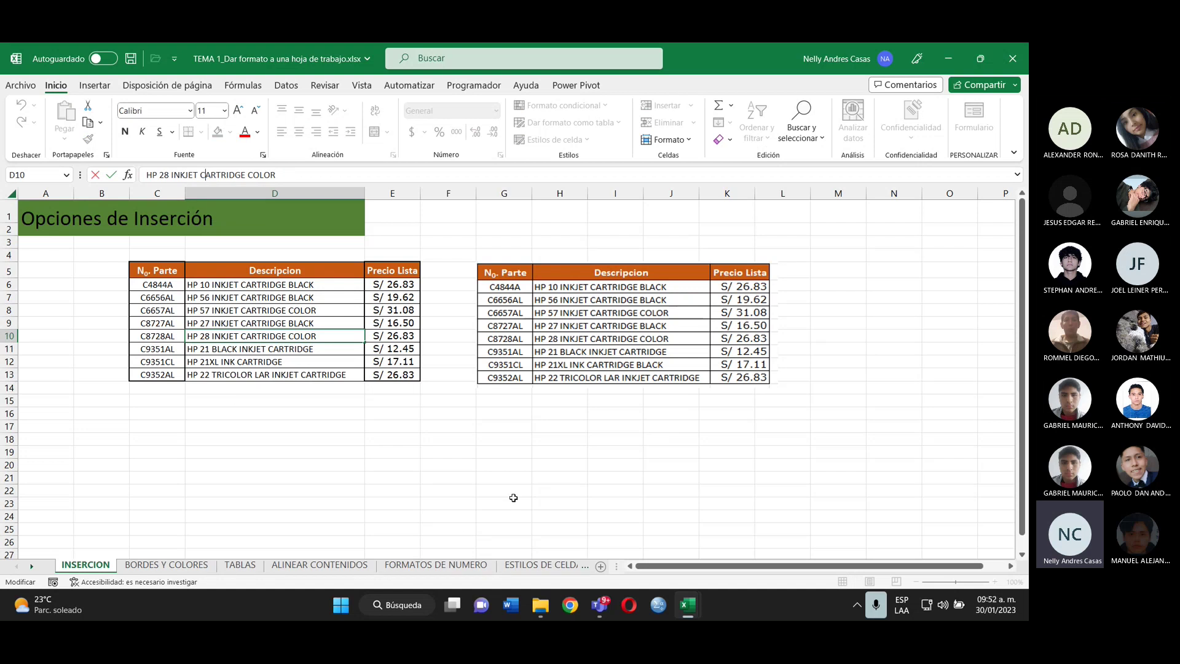
left_click(383, 287)
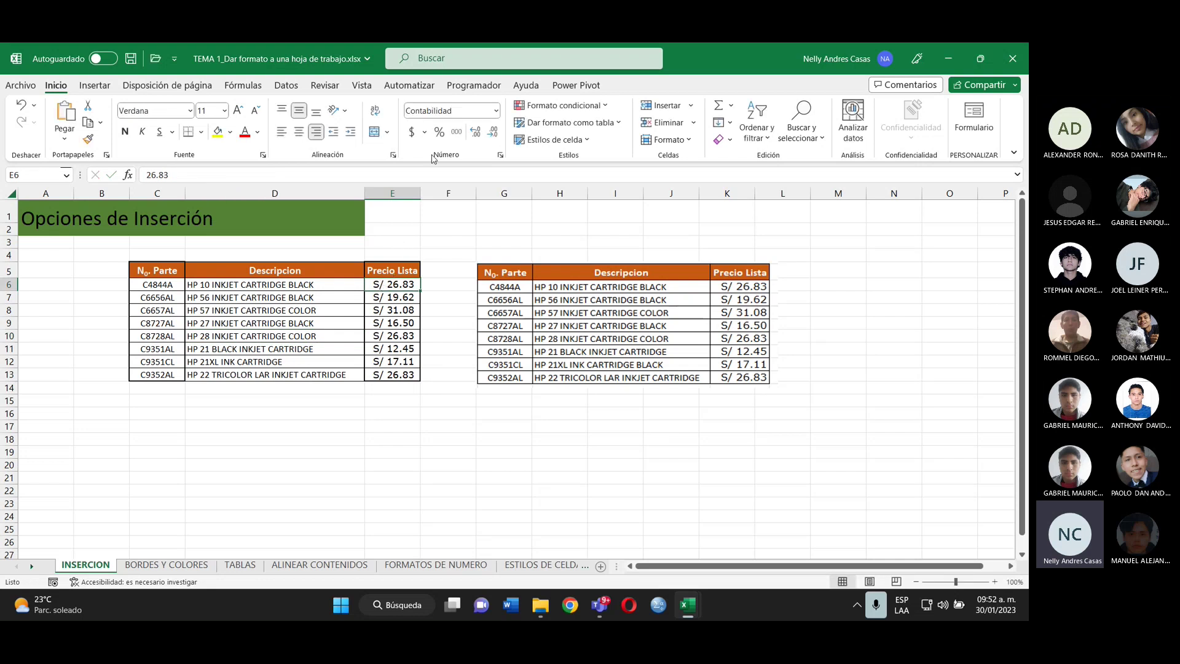
left_click(425, 134)
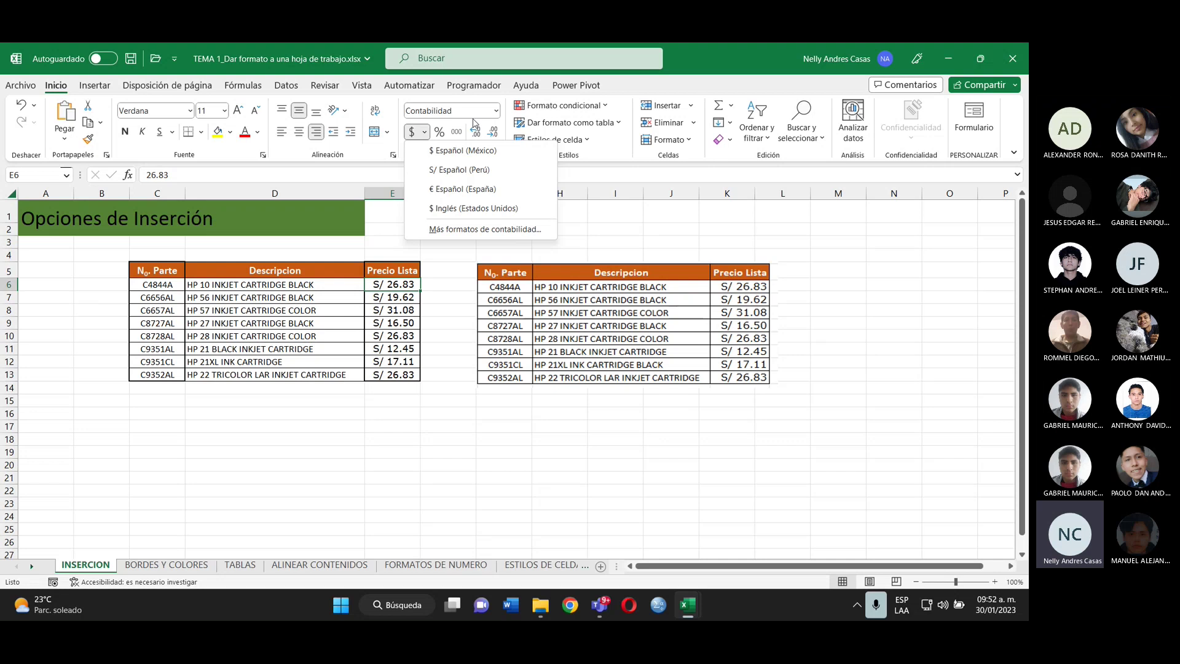
left_click(439, 423)
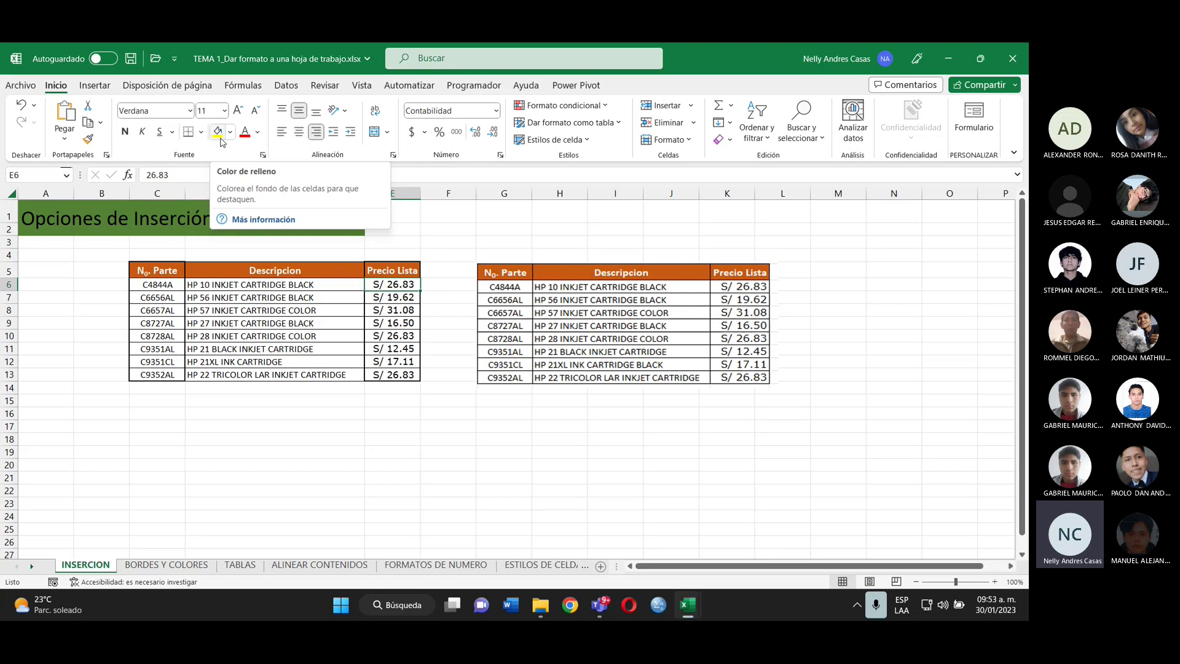
left_click(173, 271)
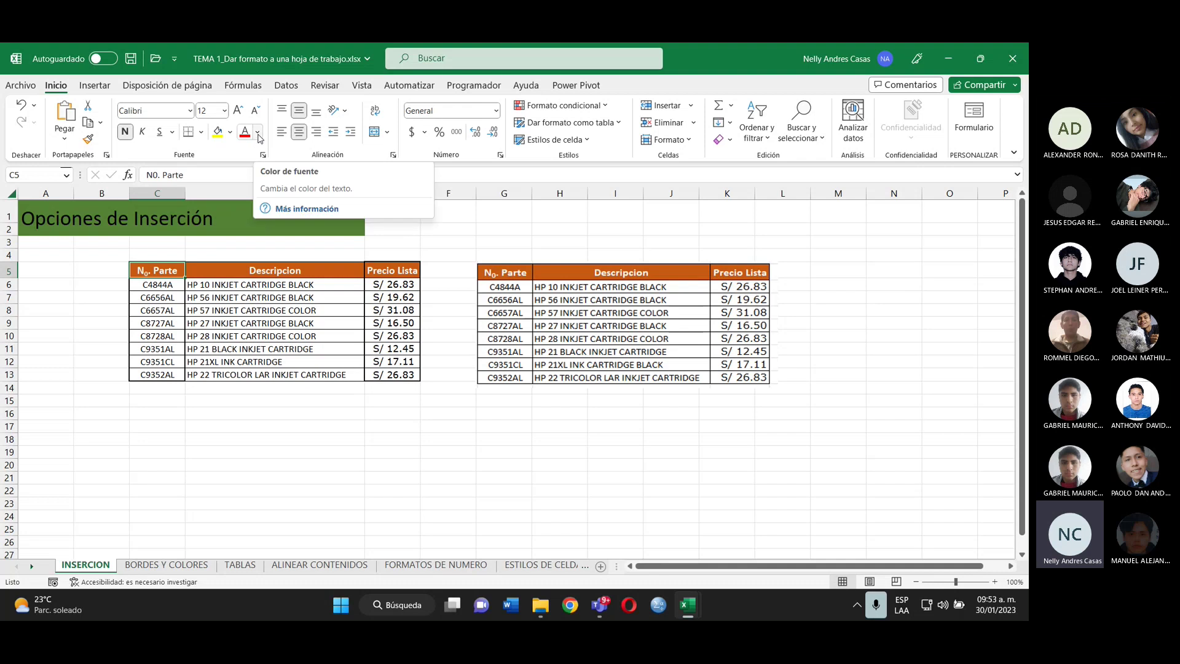
left_click(259, 133)
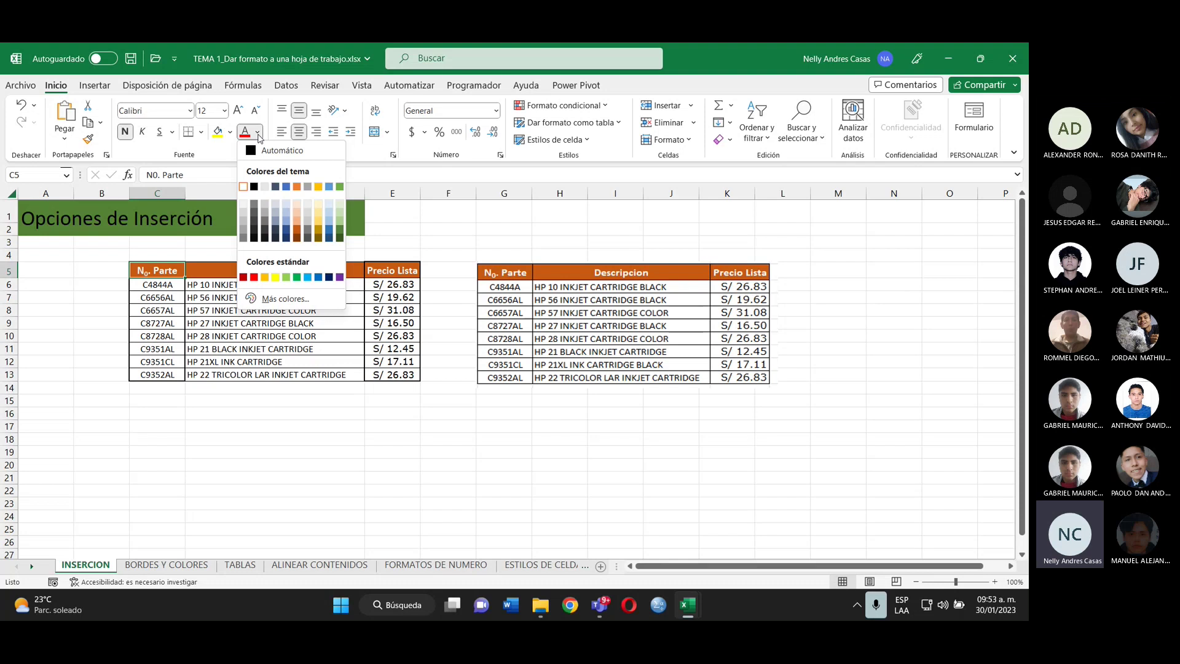
left_click(186, 570)
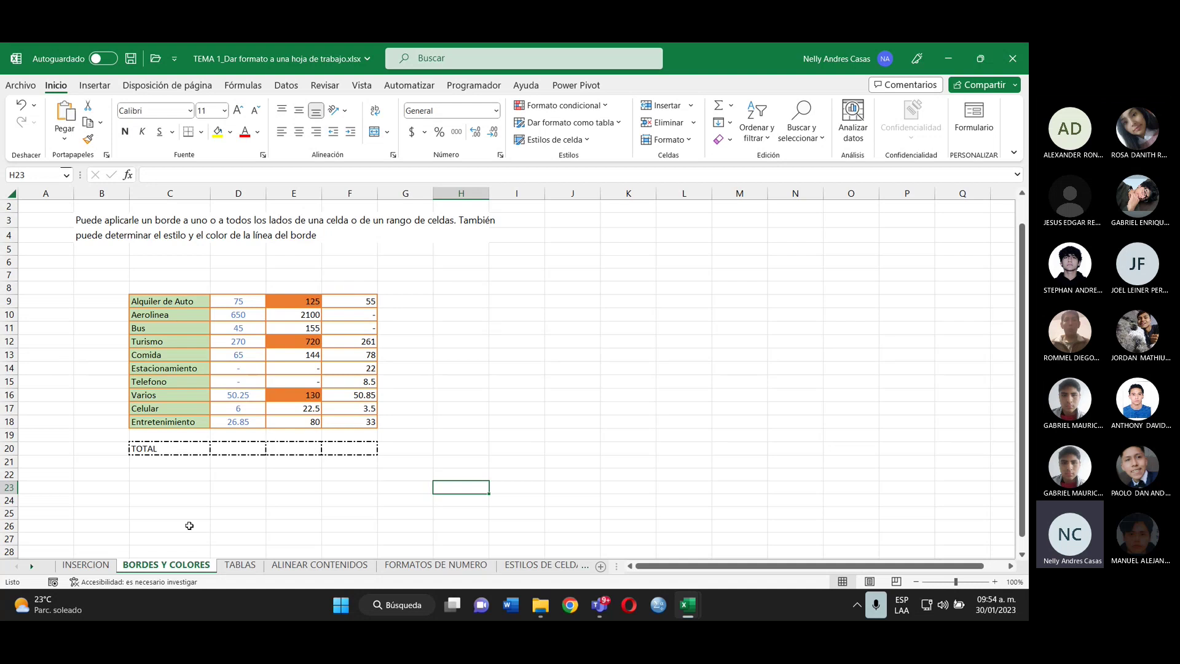
- Convert the range B6:F14 on the TABLAS sheet into a table with headers
left_click(252, 565)
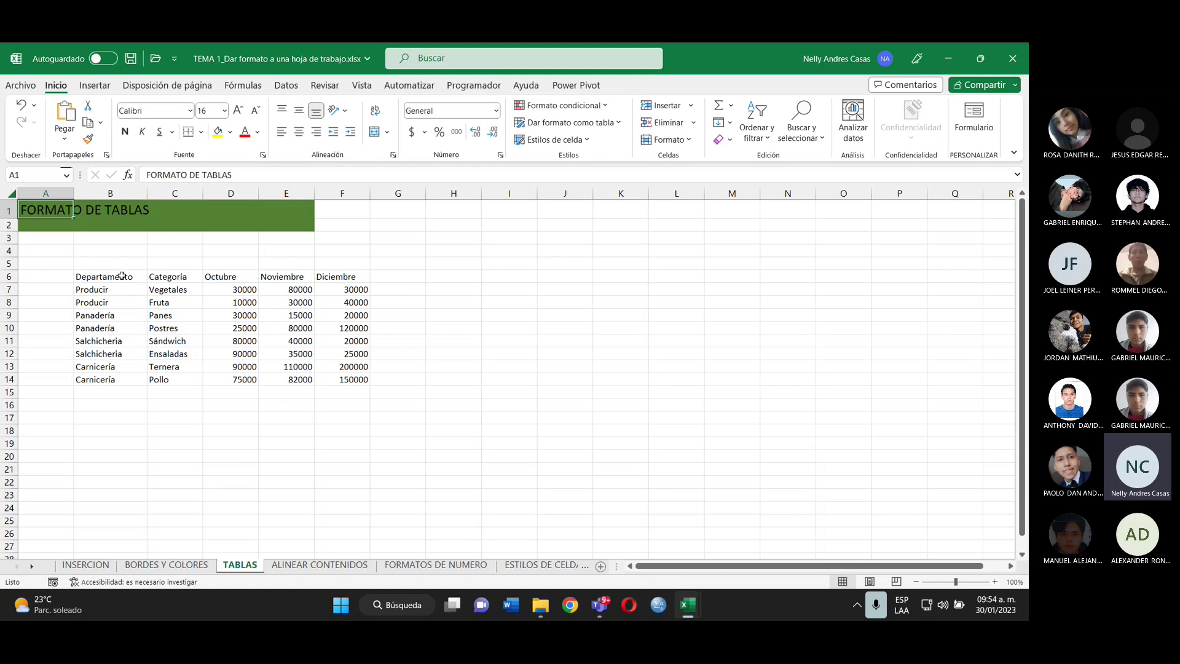
left_click(123, 276)
left_click_drag(123, 277, 299, 381)
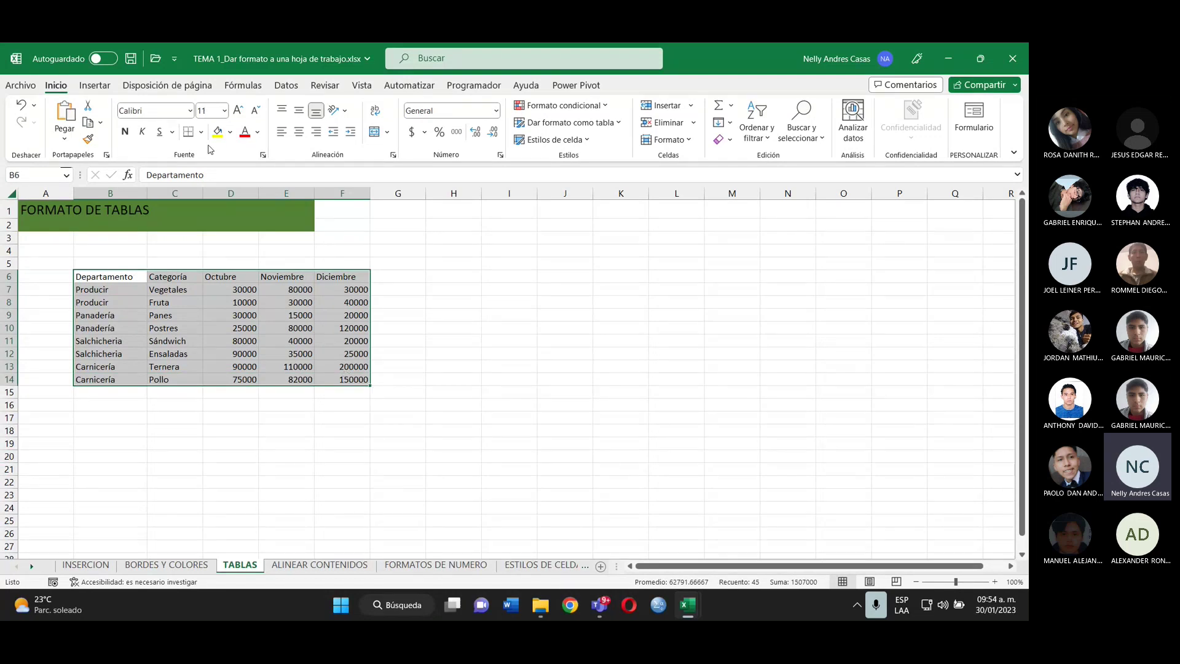
left_click(102, 87)
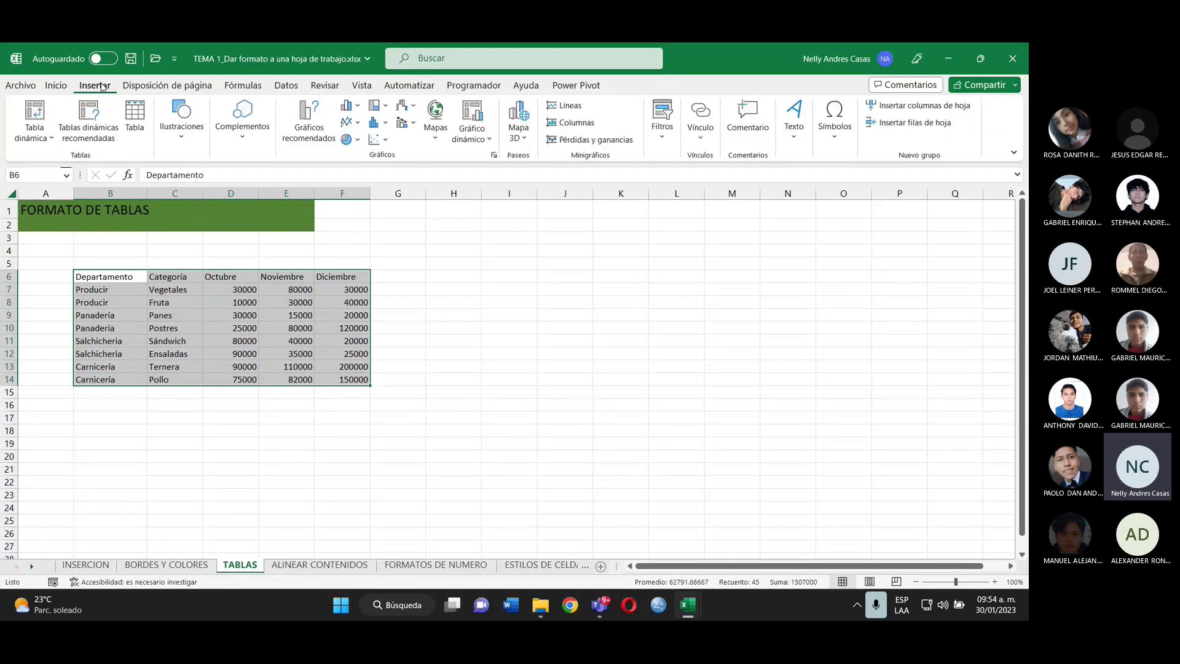
left_click(135, 117)
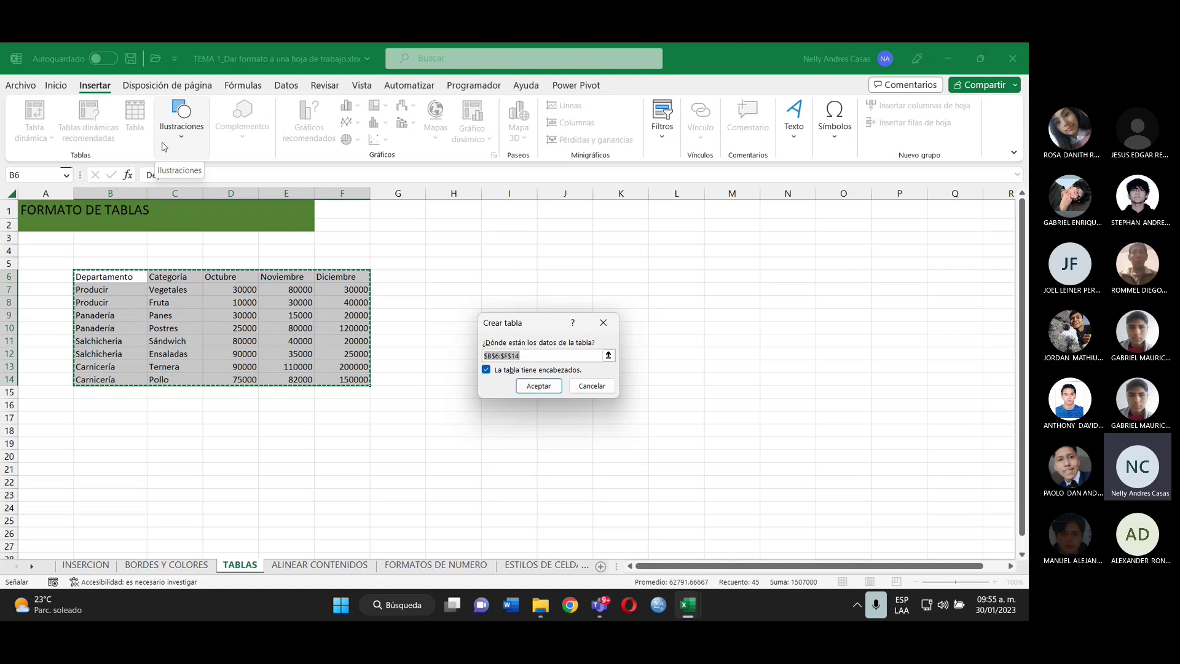
left_click(544, 387)
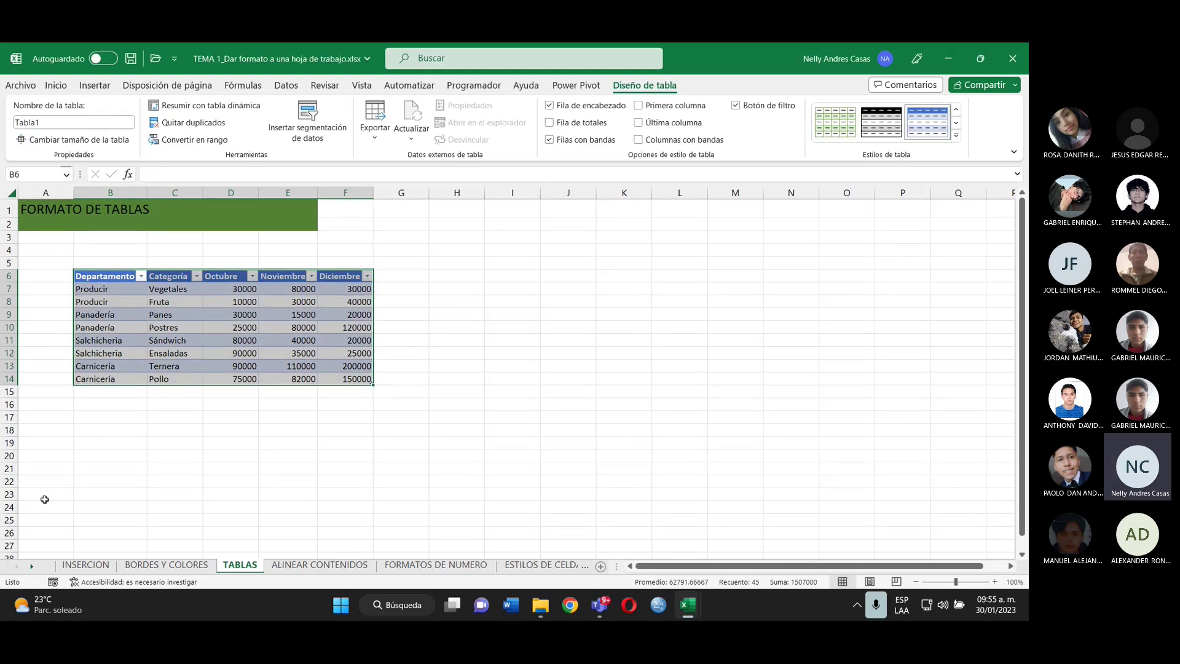
left_click(495, 352)
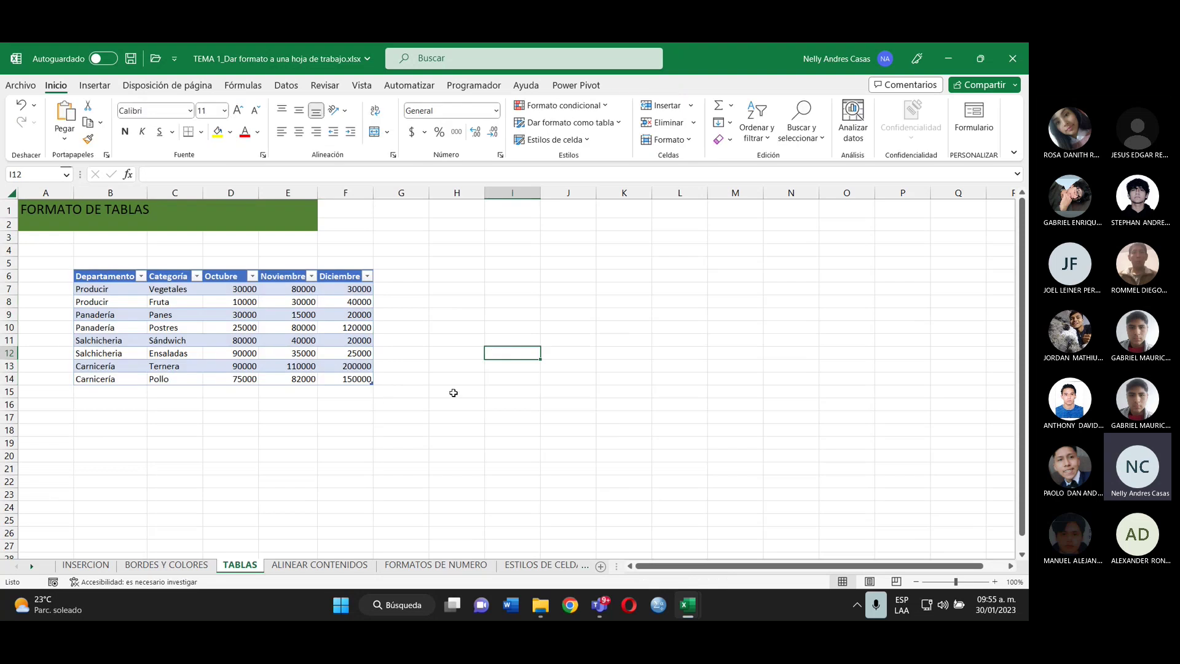
- View the sort and filter options of the table's Departamento column, leaving all departments selected
left_click(142, 277)
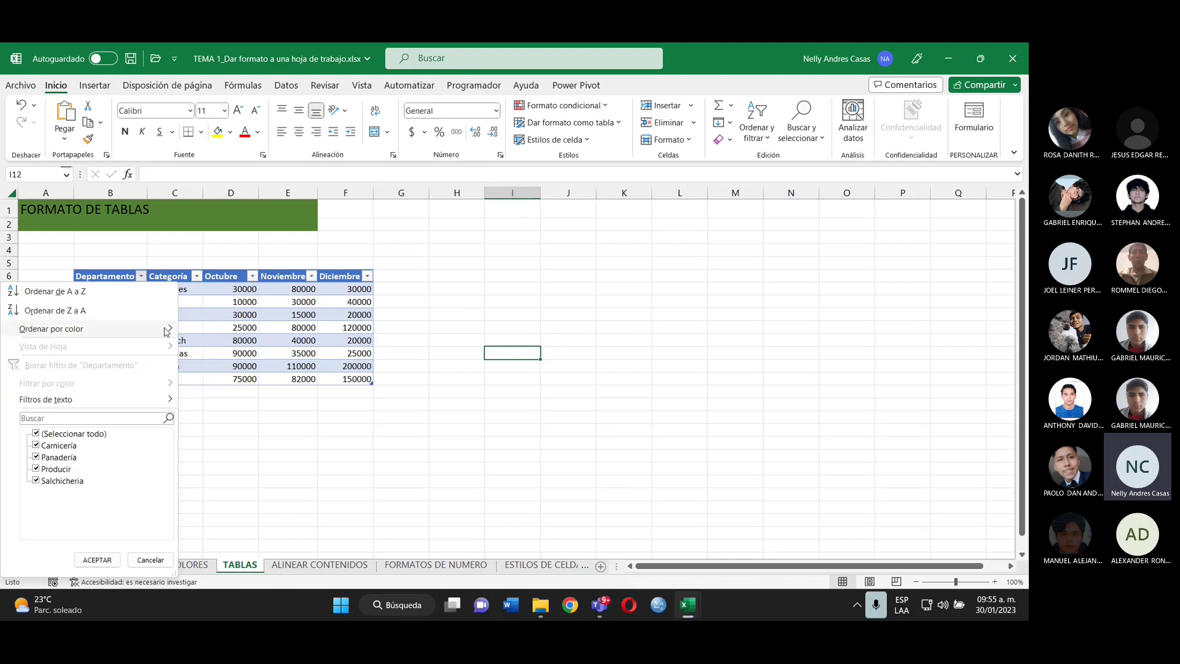
left_click(97, 559)
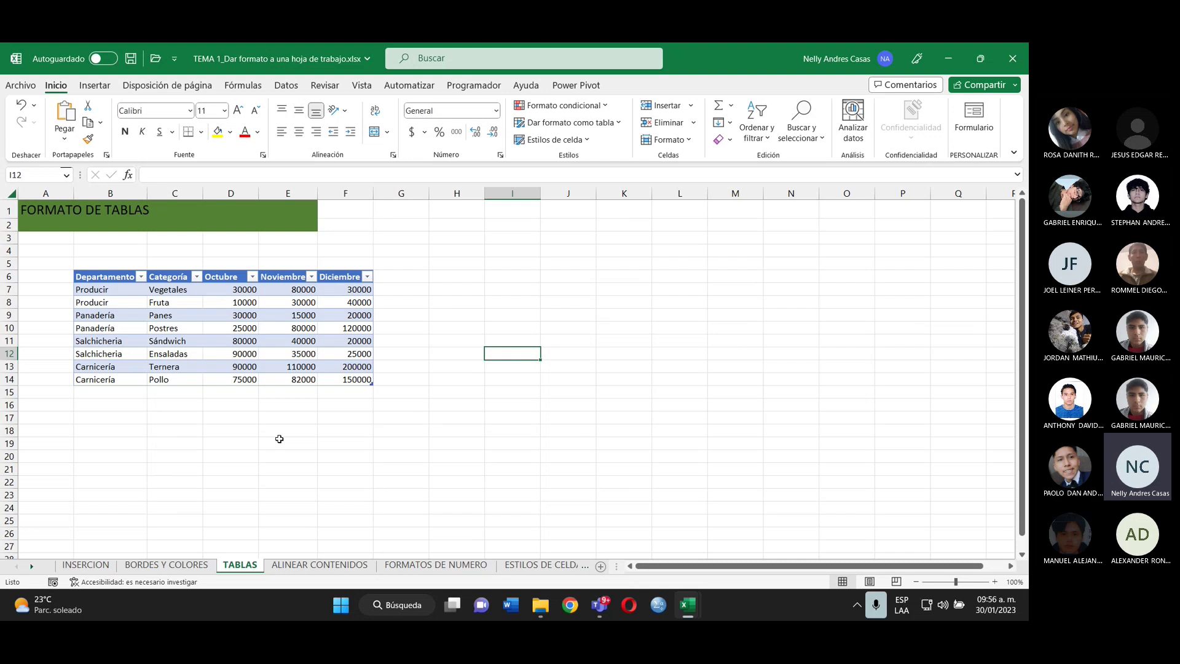
left_click(281, 411)
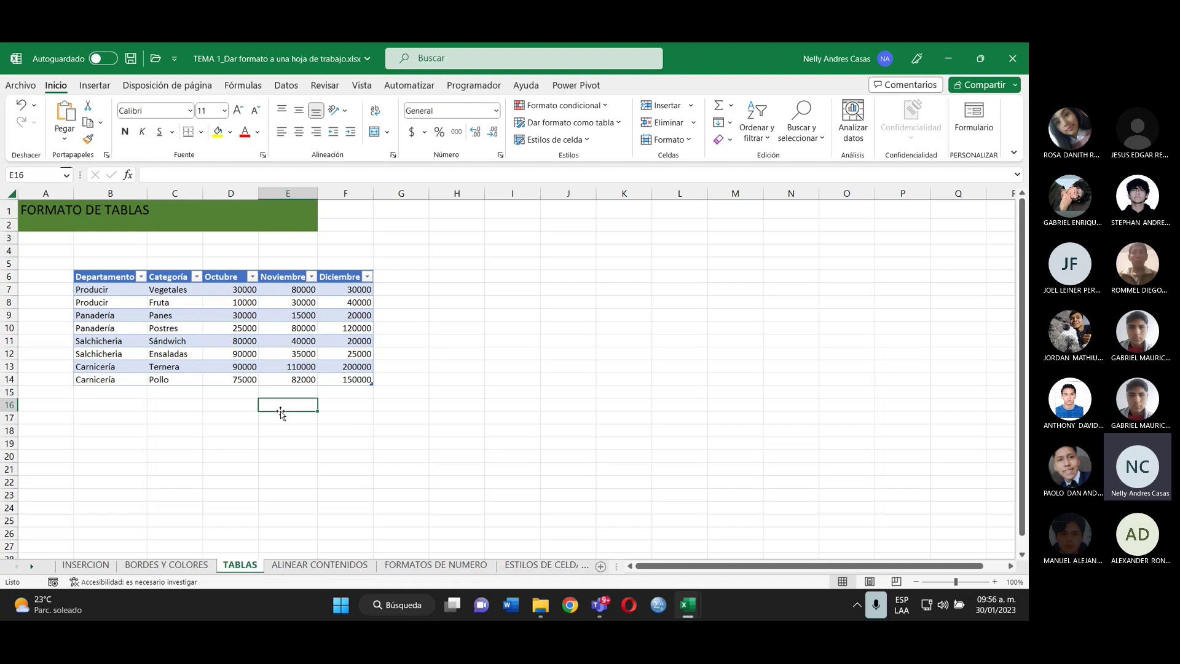
- Insert a slicer for the table's Departamento column
left_click(259, 330)
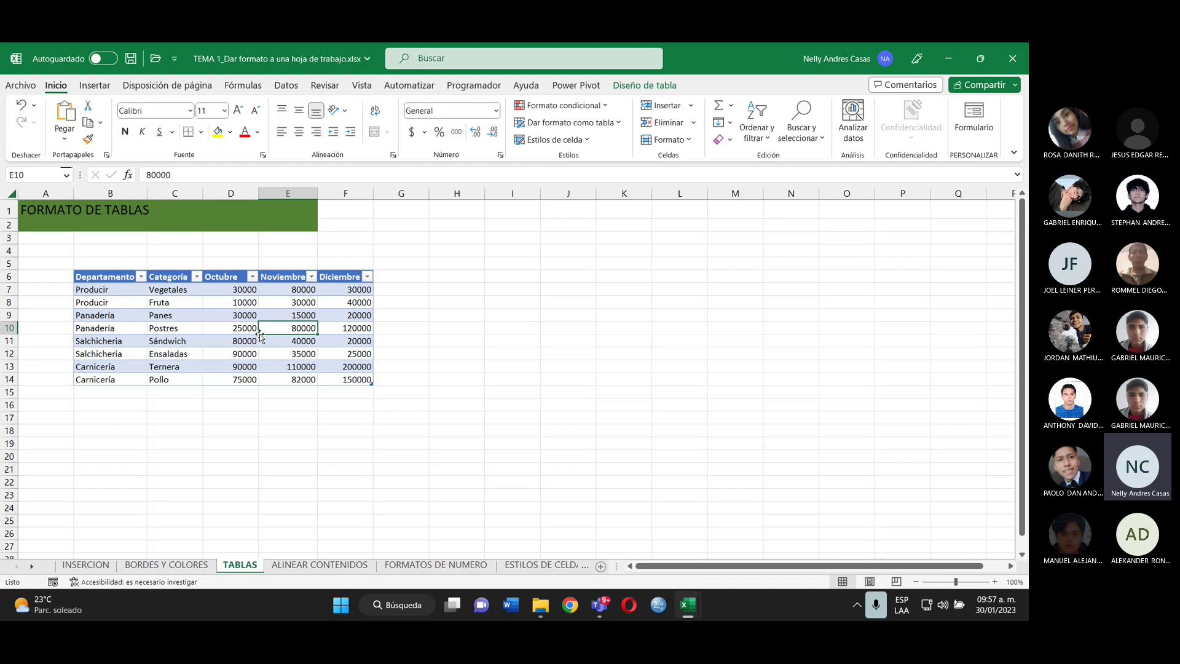
left_click(638, 90)
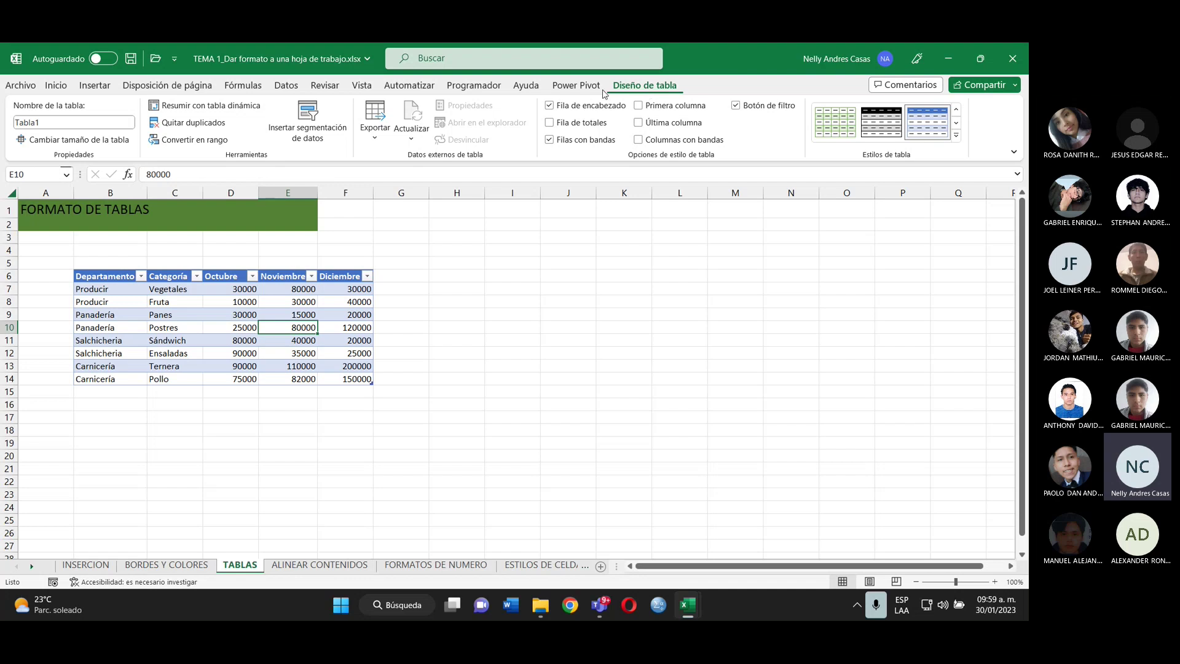
left_click(317, 116)
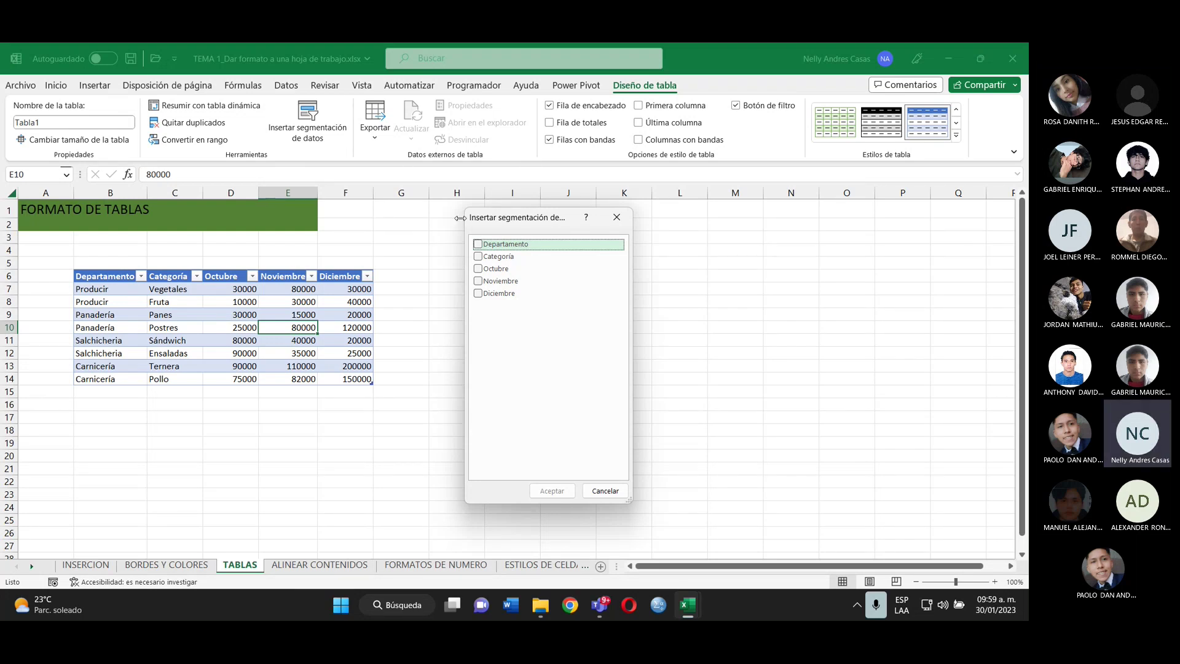
left_click(478, 245)
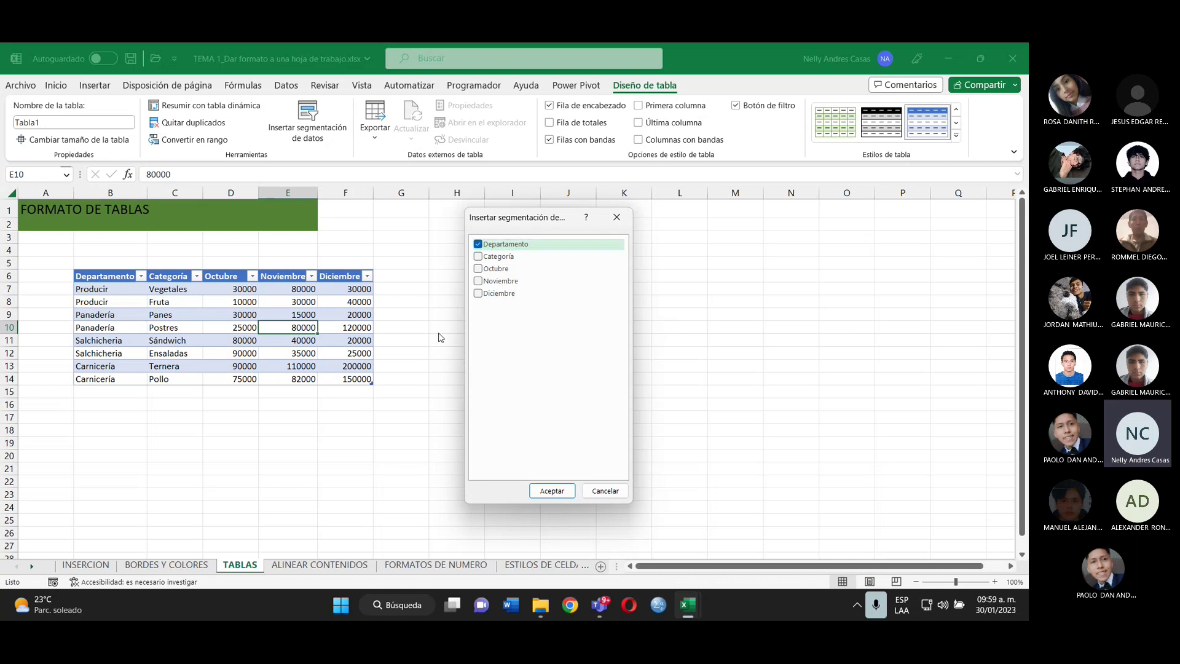
left_click(559, 494)
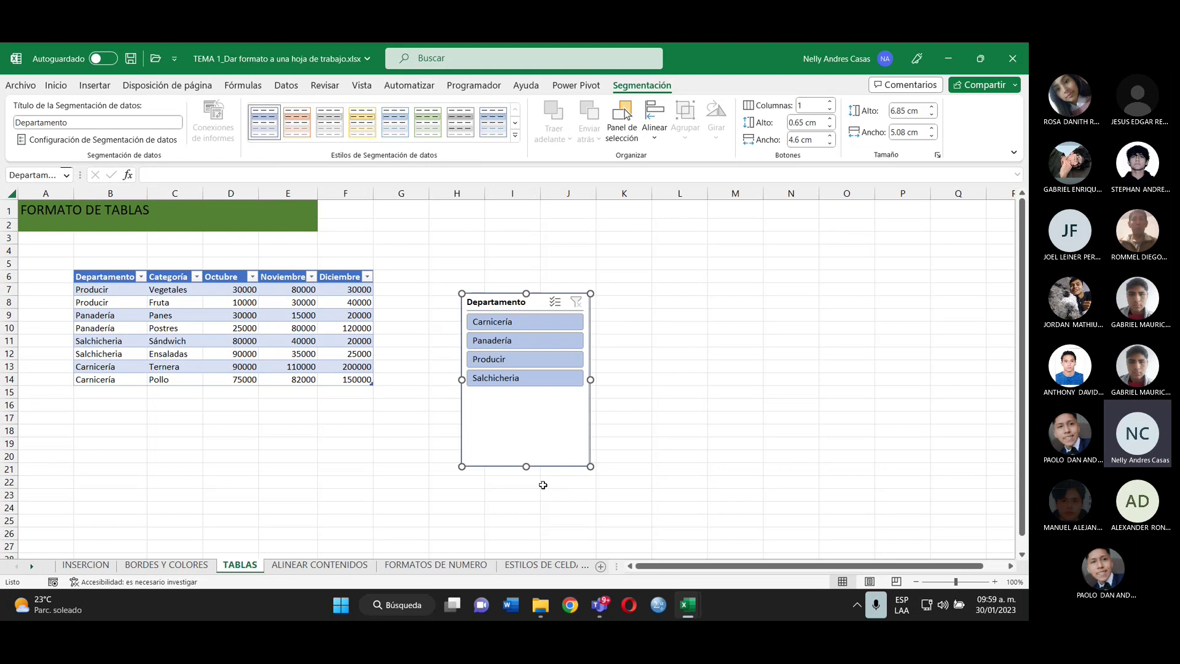
- Shorten the Departamento slicer to about 3.96 cm high and apply the dark blue slicer style
left_click_drag(526, 467, 521, 393)
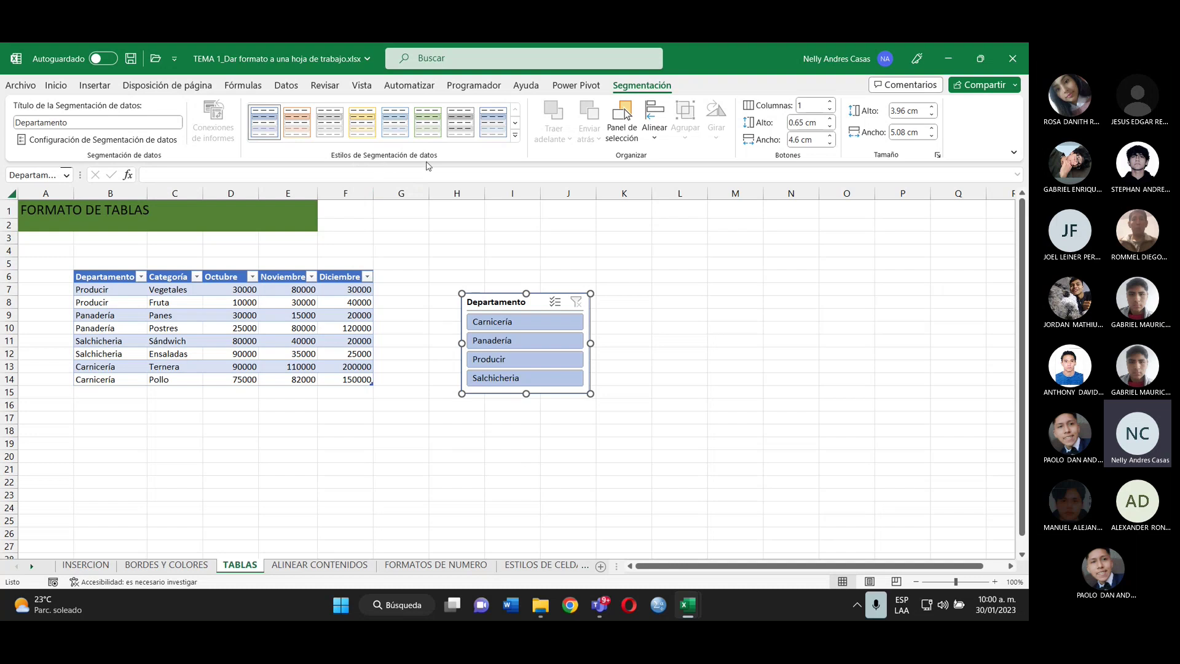
left_click(515, 135)
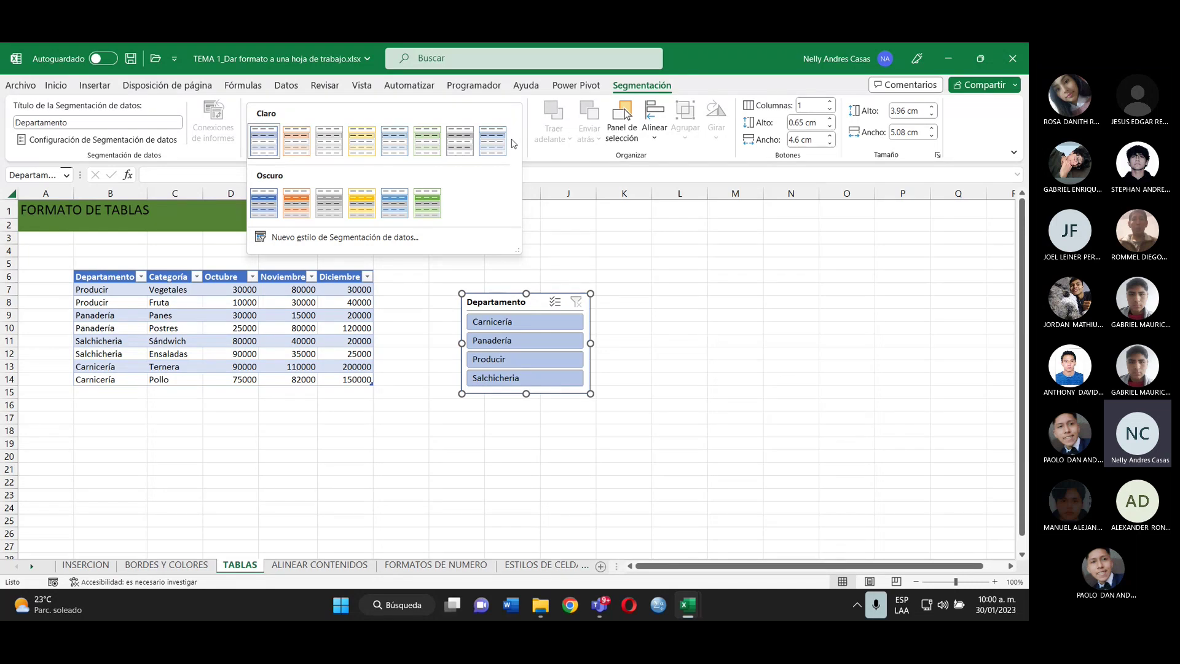
left_click(268, 208)
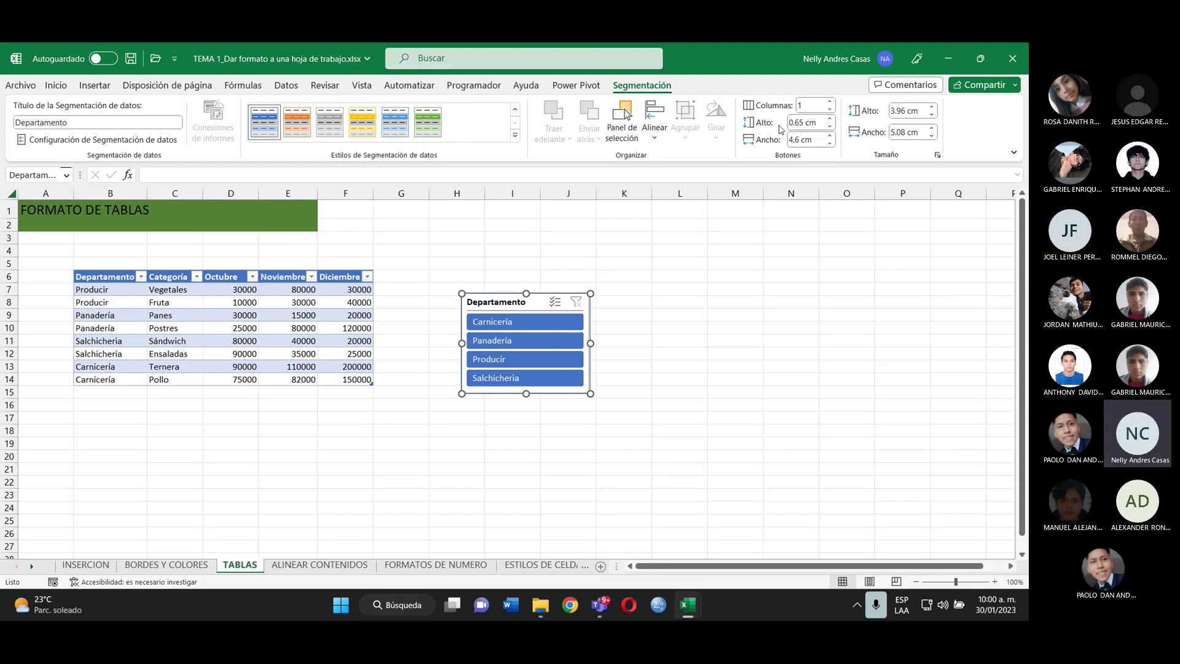
- Arrange the Departamento slicer buttons in 2 columns and resize the slicer to about 2.52 cm high by 6.08 cm wide
left_click(830, 101)
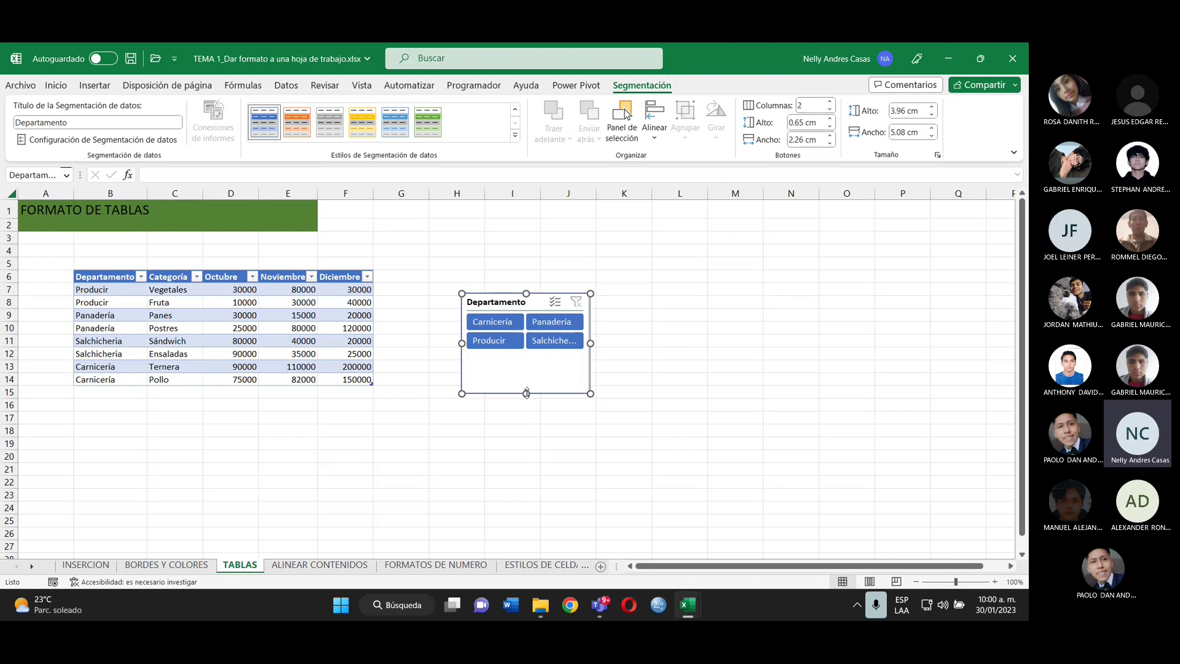
left_click_drag(526, 393, 530, 357)
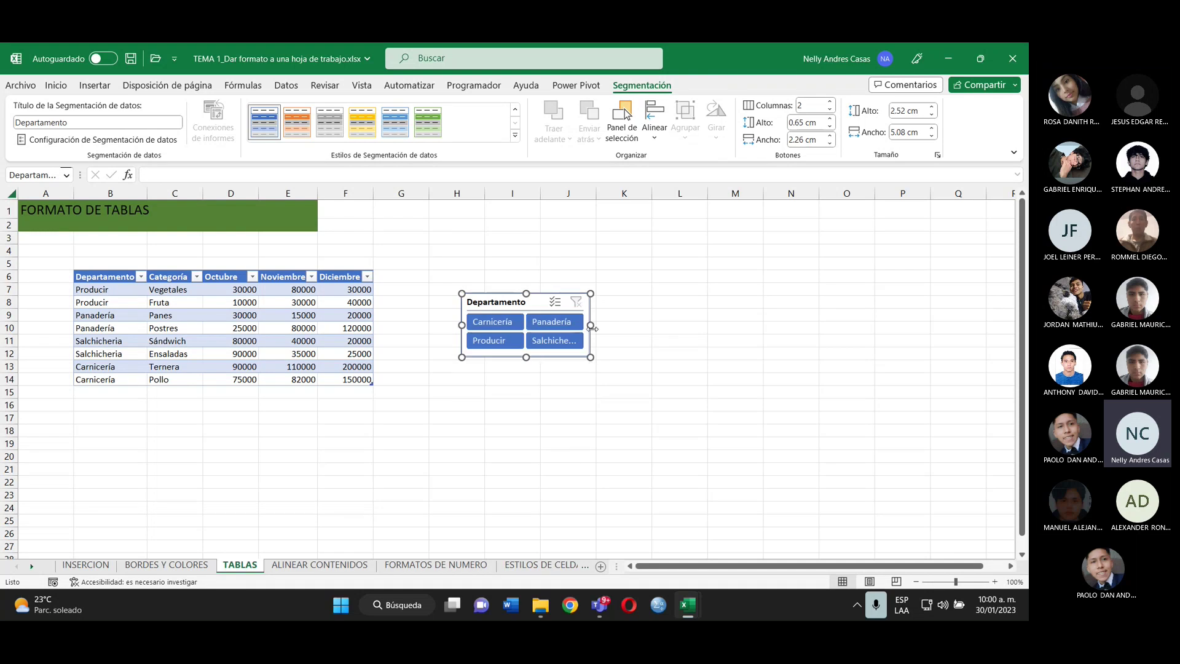
left_click_drag(591, 326, 616, 325)
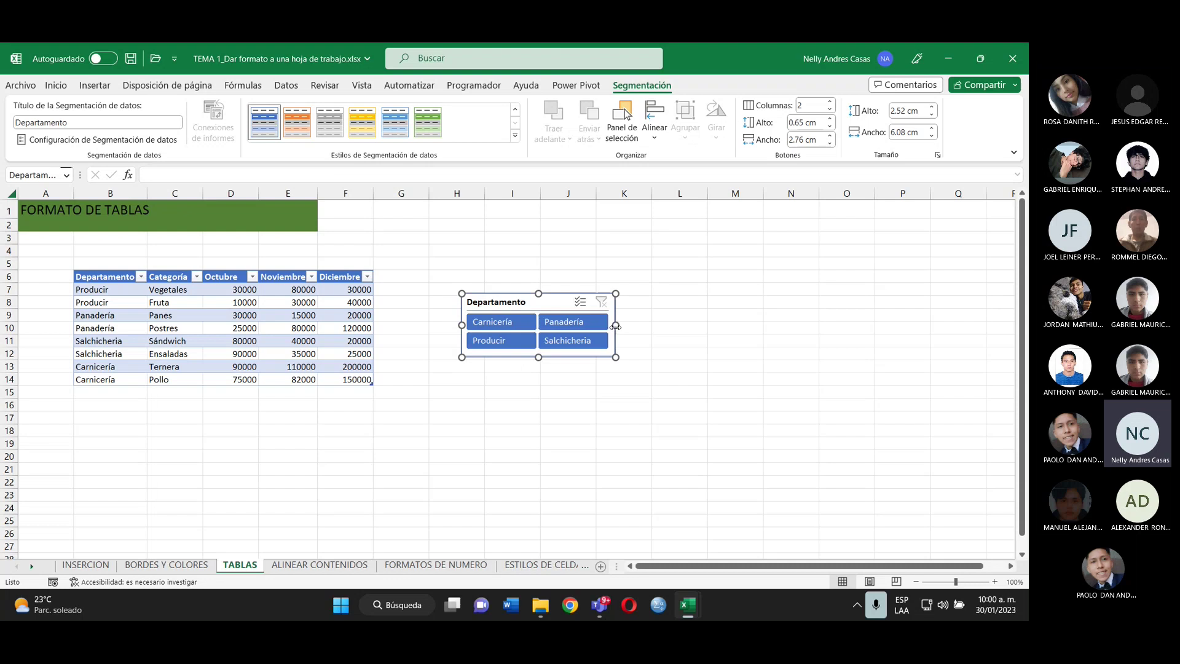
- Filter the table with the slicer by Panadería, by Producir and again by Panadería, and clear the filter
left_click(557, 322)
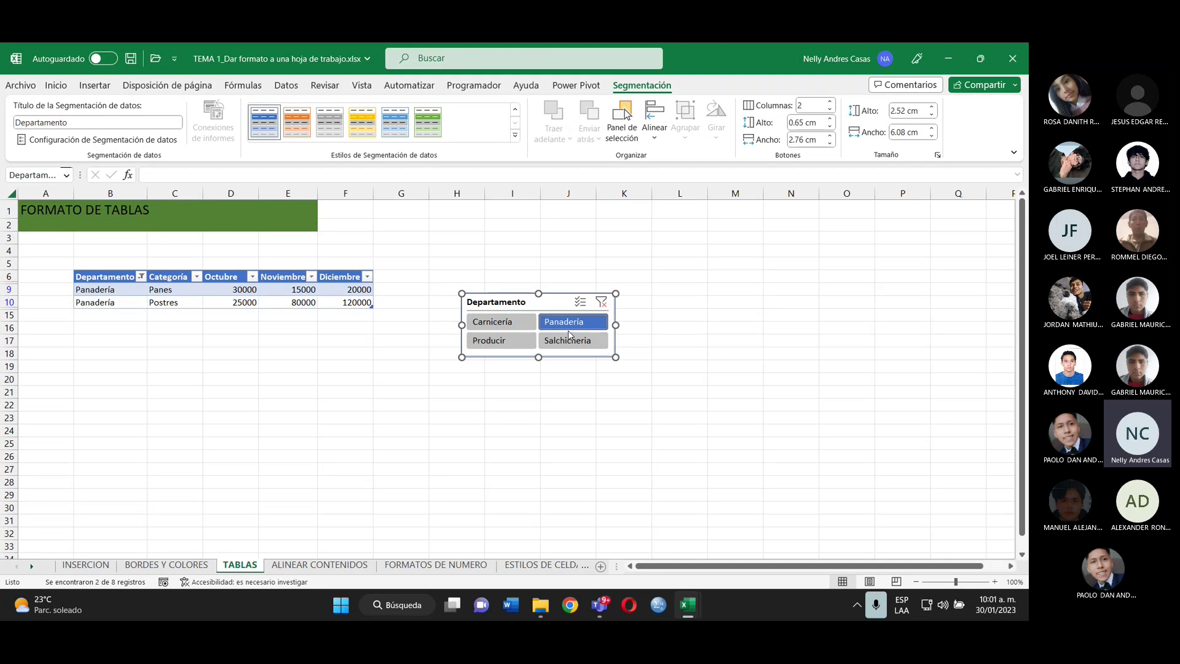
left_click(509, 350)
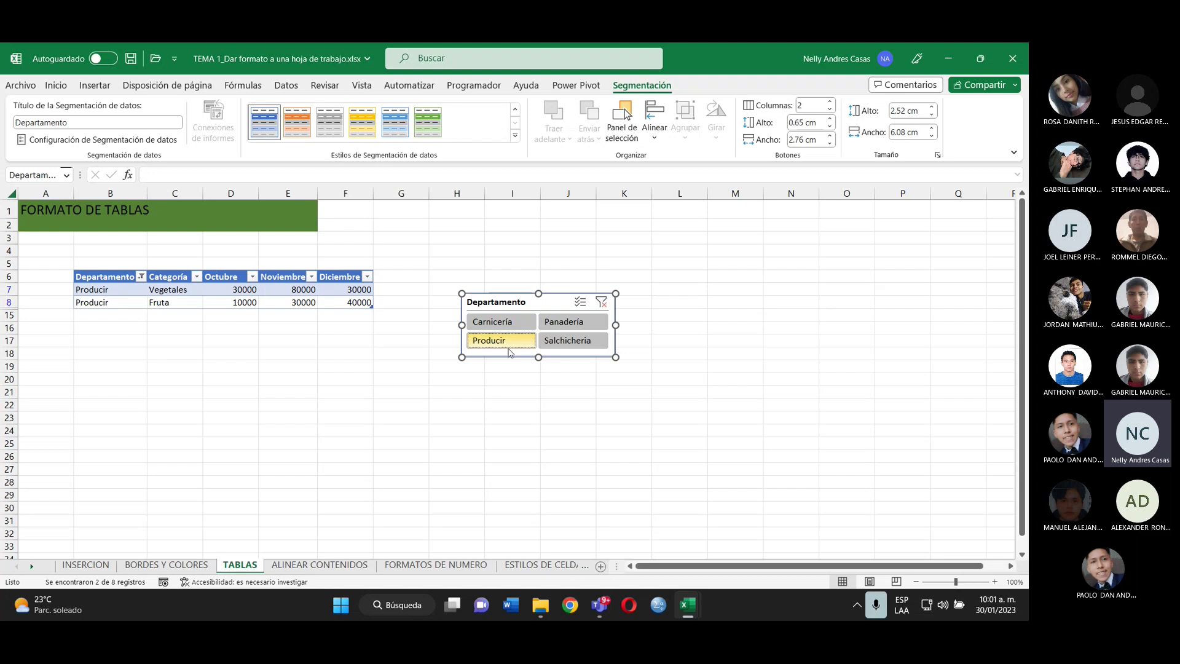
left_click(579, 322)
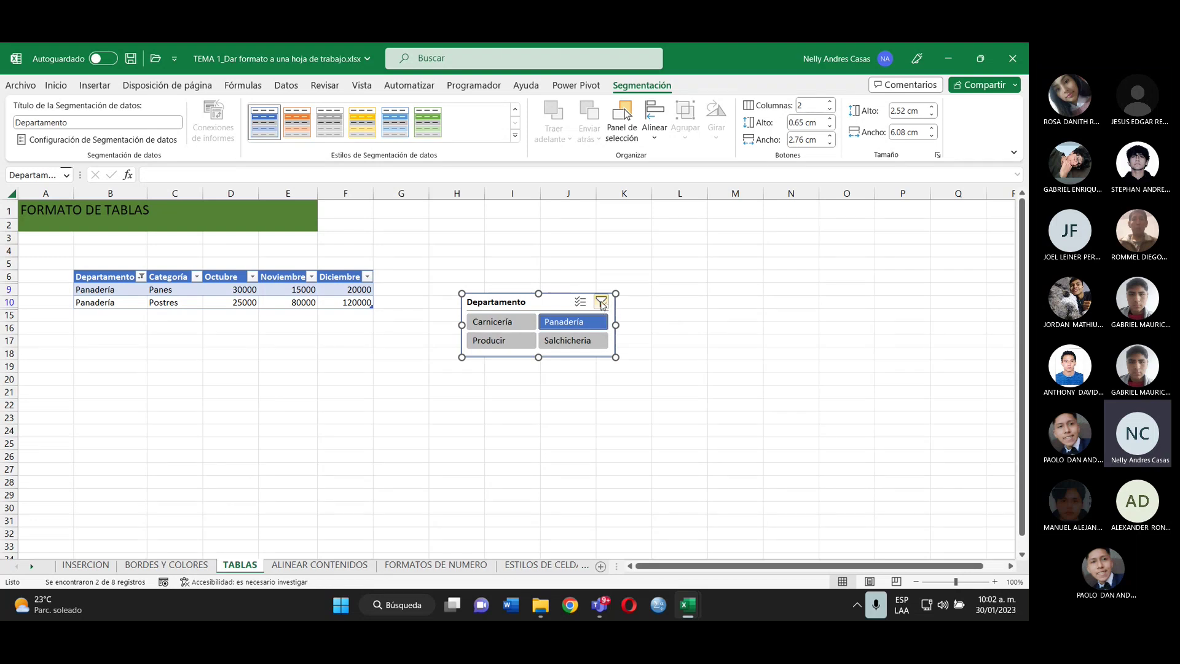
left_click(602, 304)
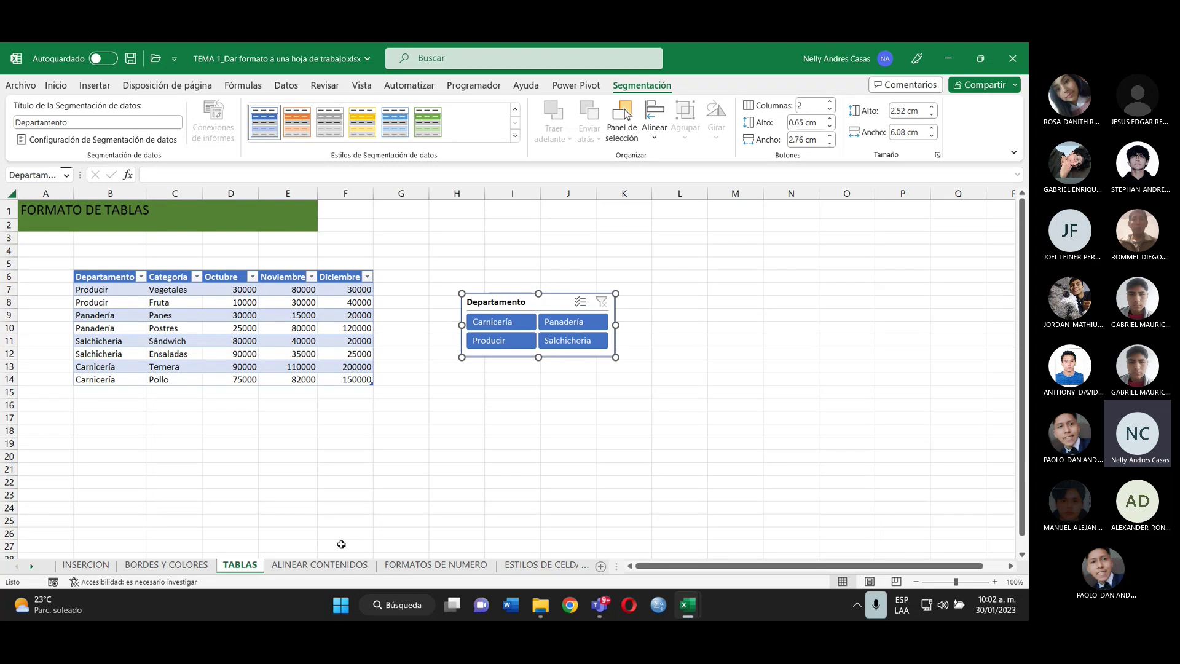
- Insert a second slicer for the table's Categoría column
left_click(217, 319)
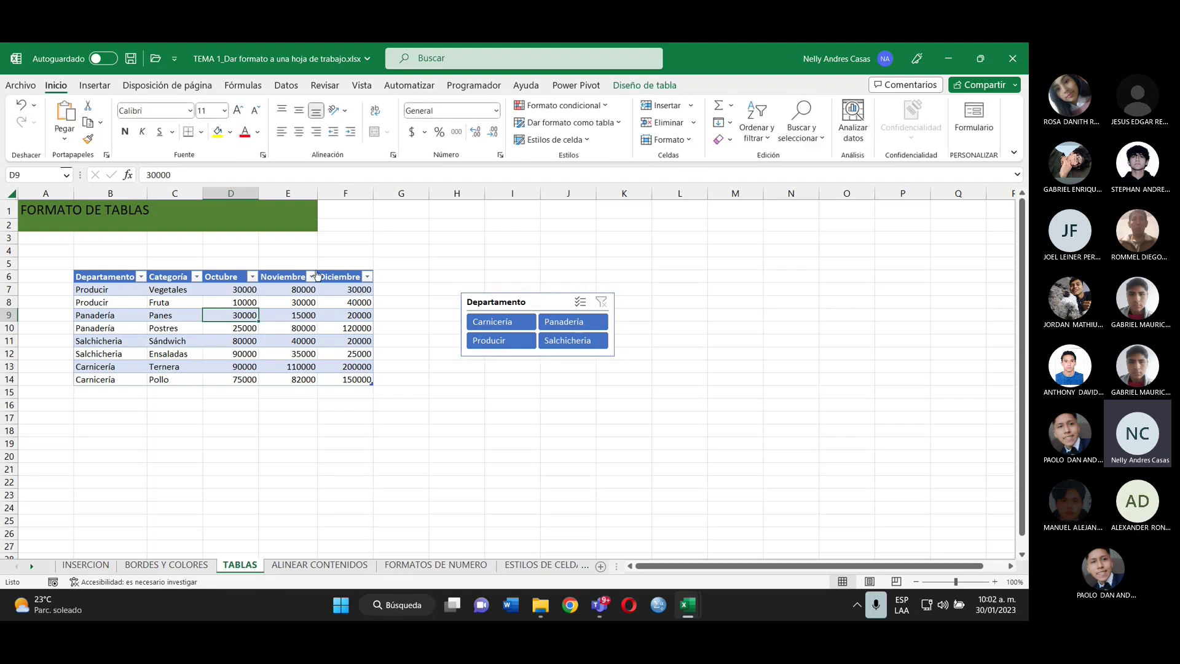
left_click(631, 89)
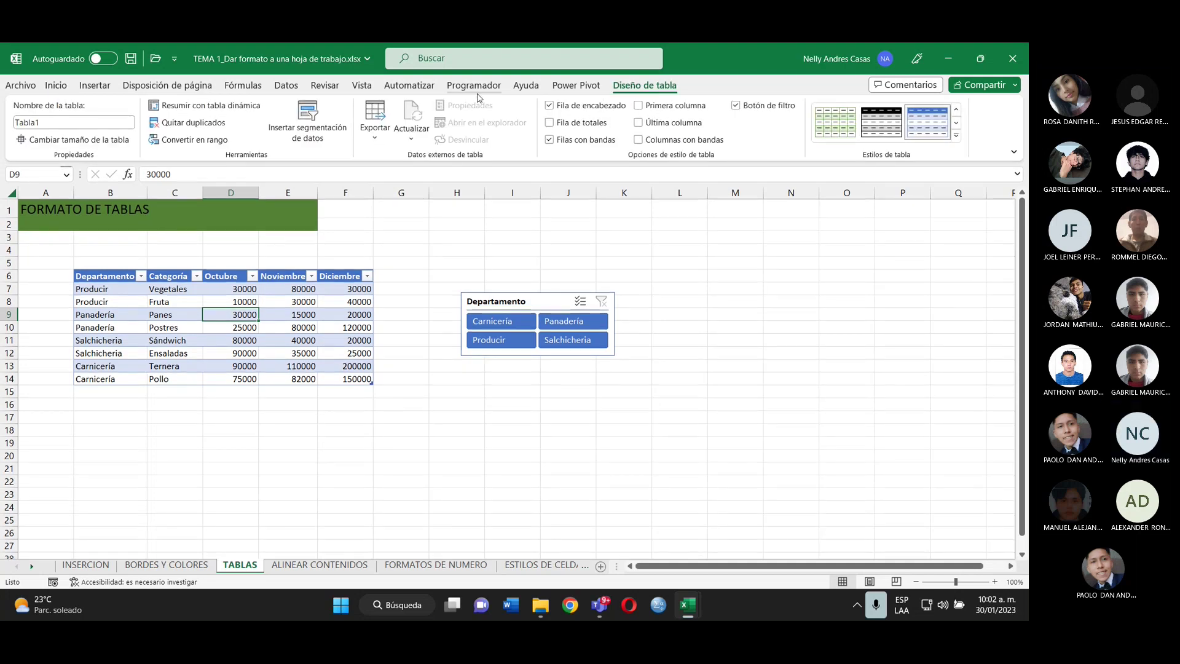
left_click(309, 120)
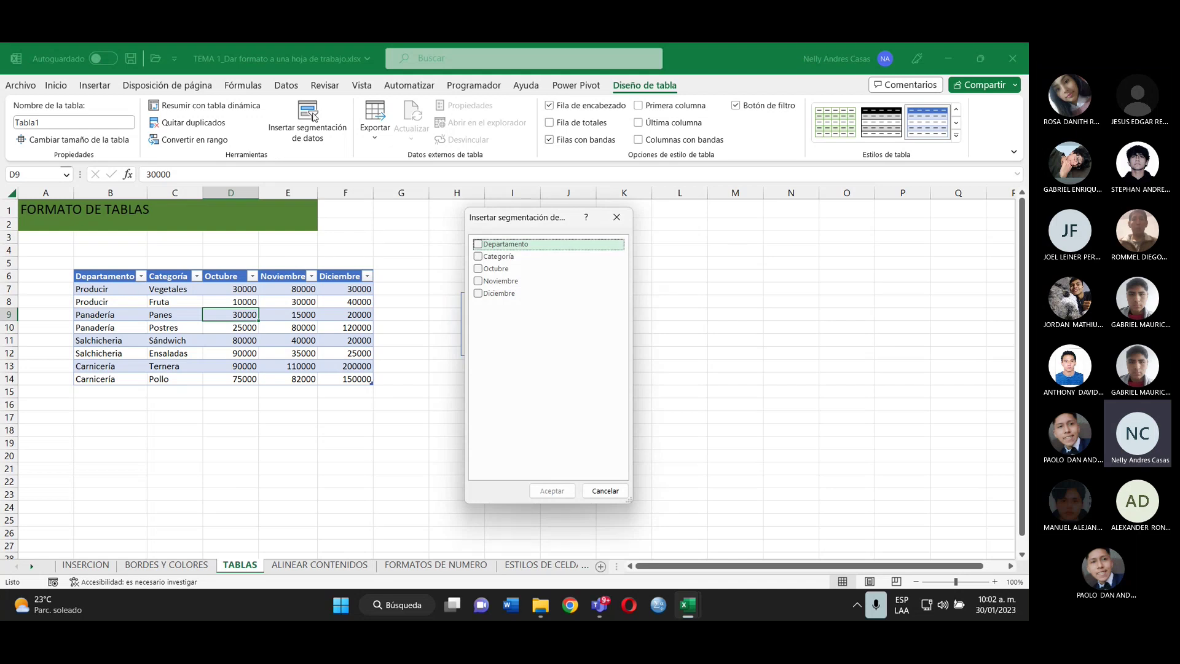
left_click(479, 257)
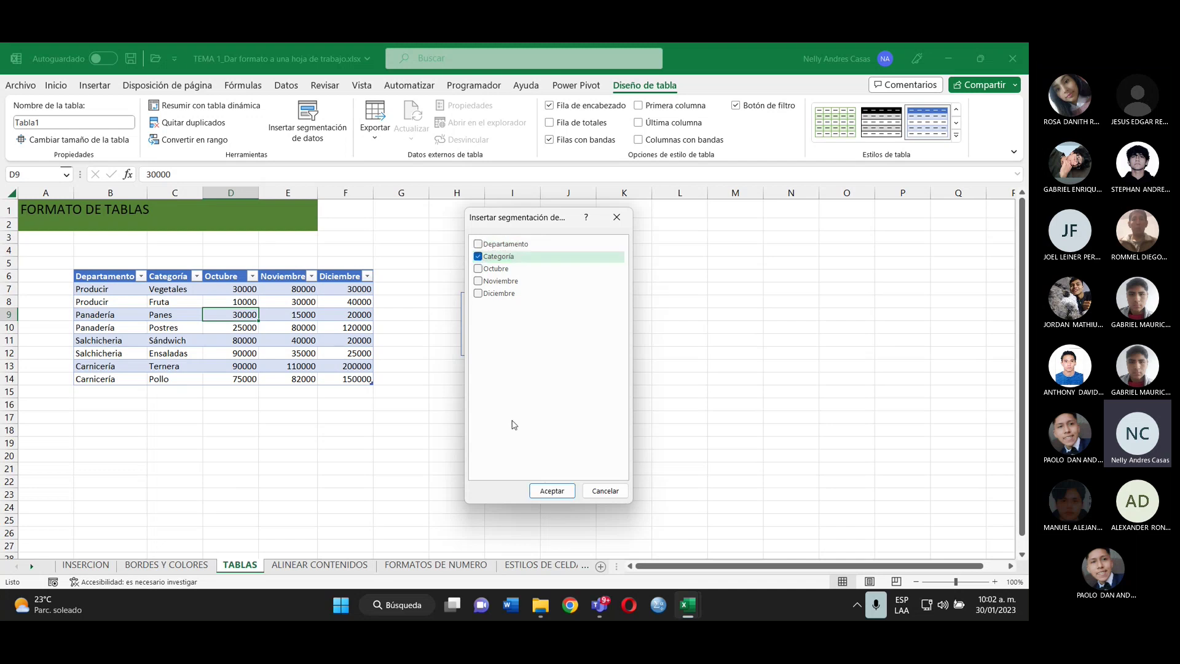
left_click(551, 494)
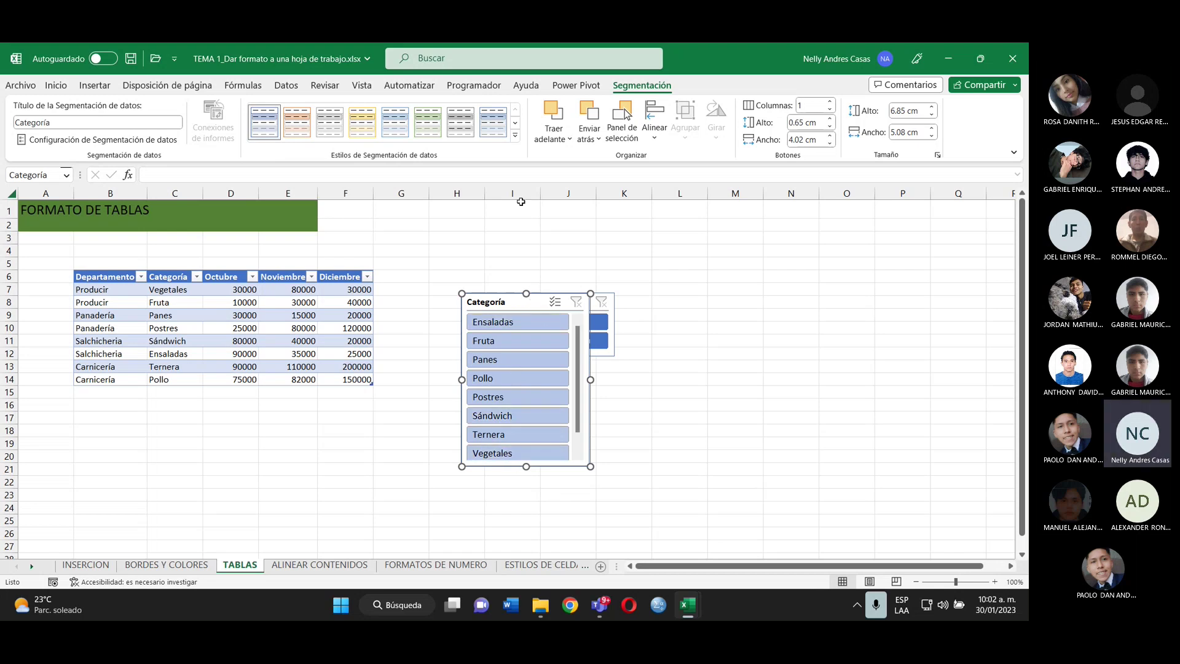
- Apply the dark blue slicer style to the Categoría slicer and arrange its buttons in 3 columns
left_click(516, 141)
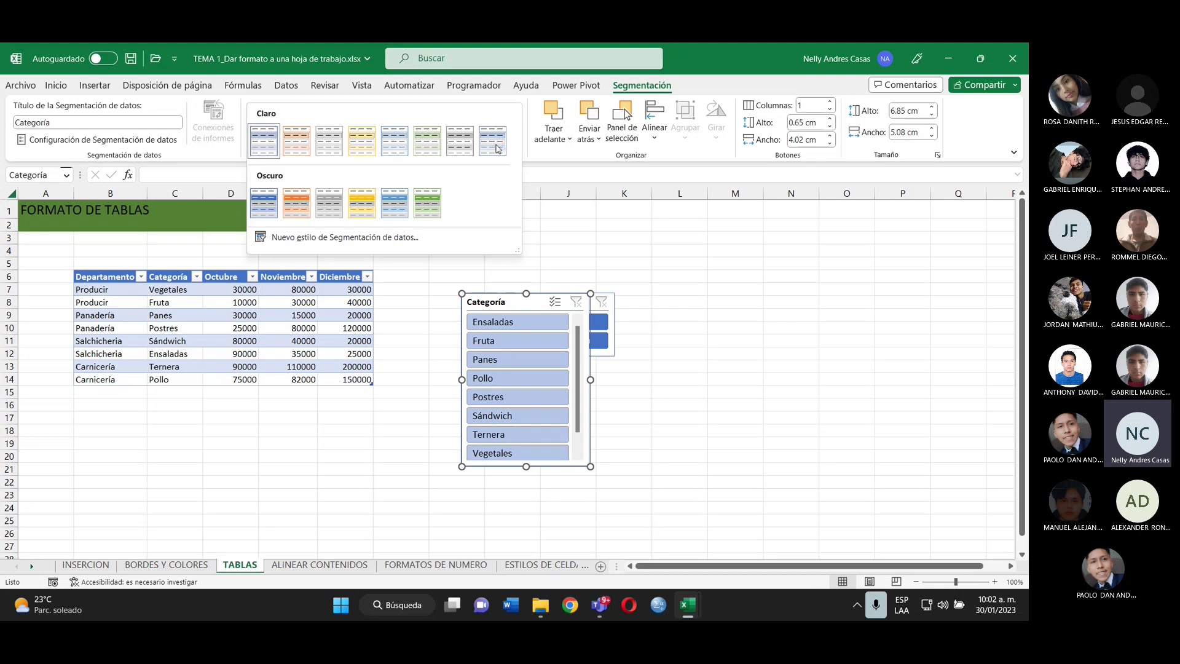
key("Escape")
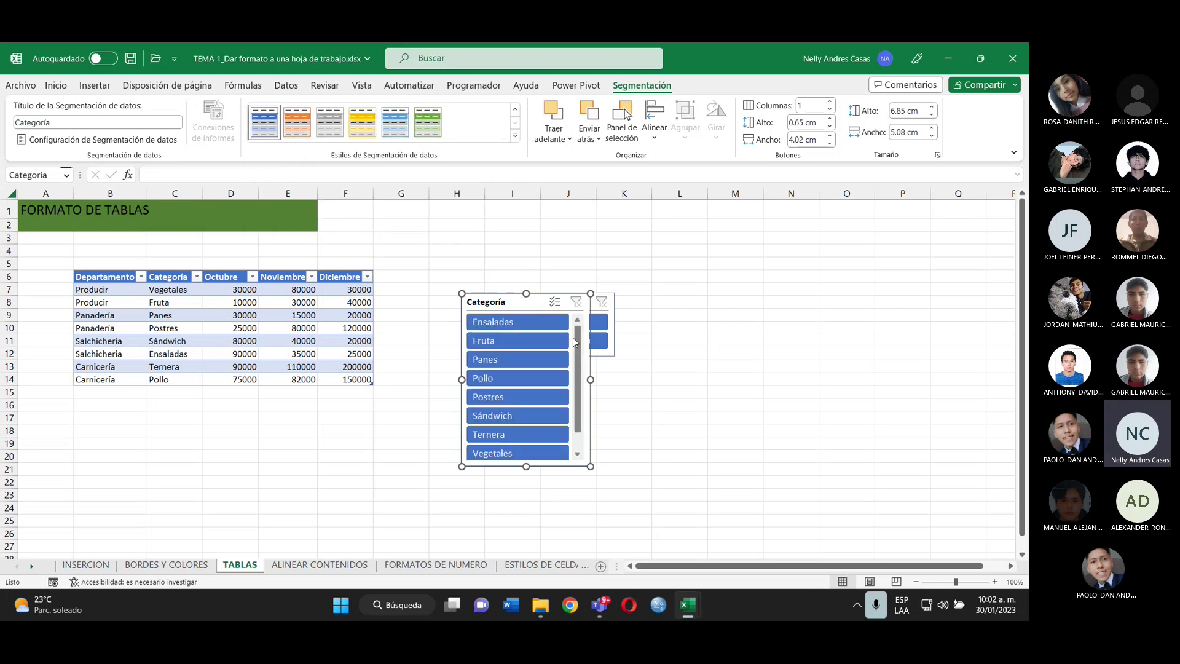
left_click(831, 102)
left_click(831, 102)
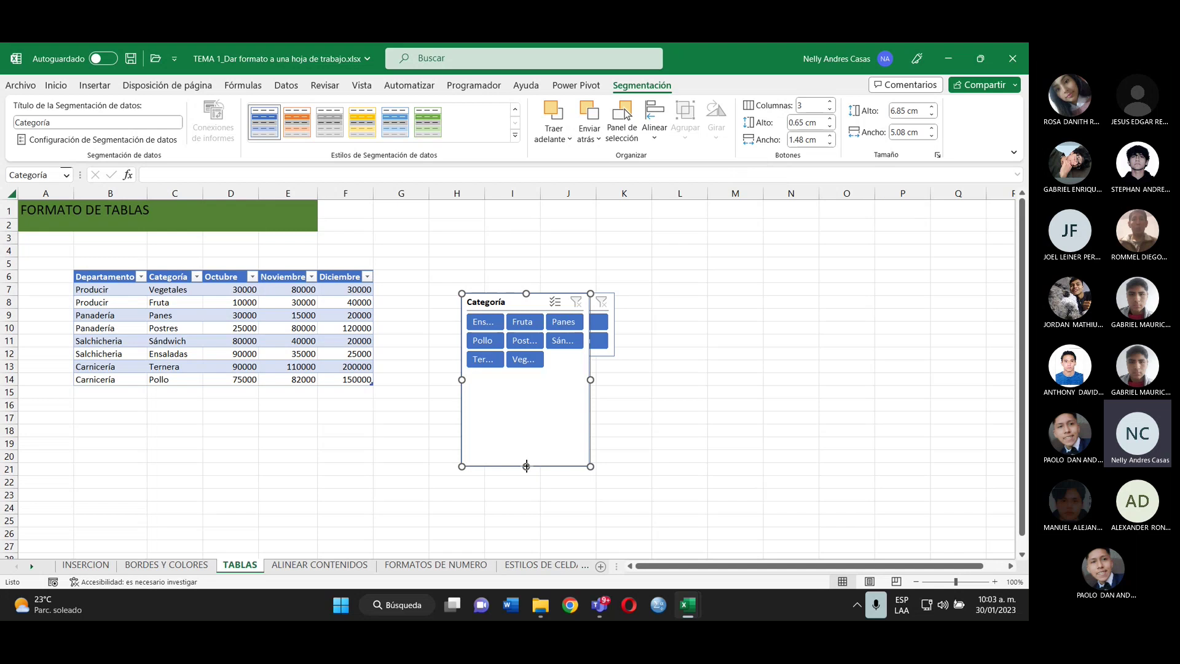
- Resize the Categoría slicer to about 3.2 cm high by 6.8 cm wide and place it below the Departamento slicer
left_click_drag(527, 467, 526, 374)
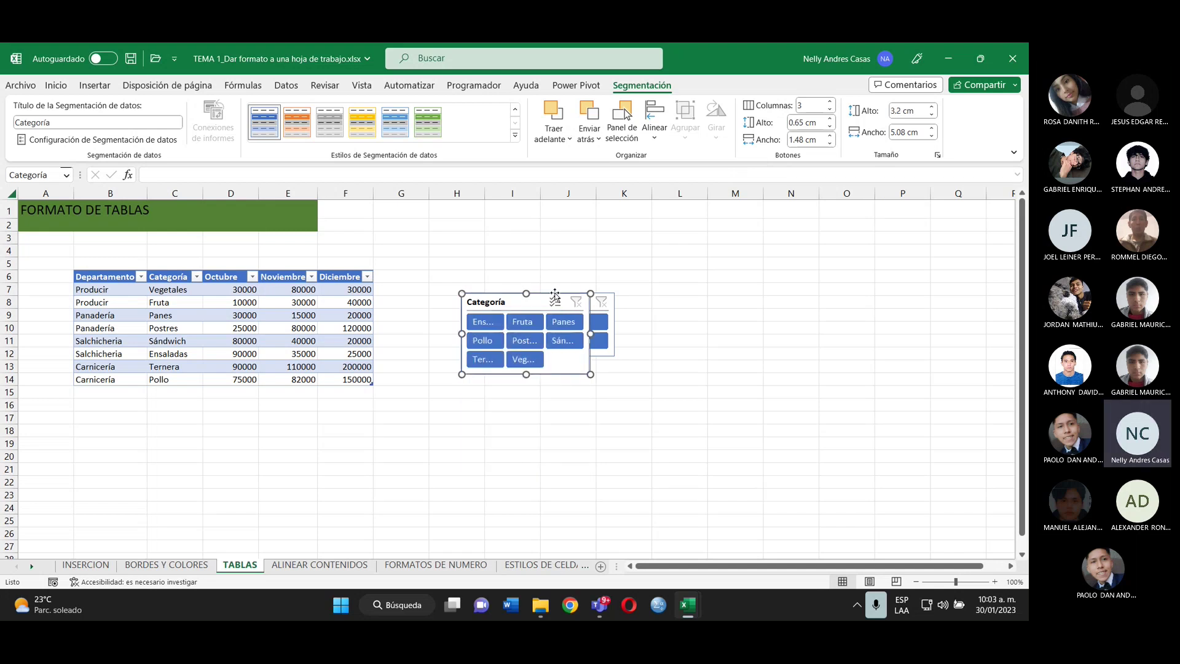
left_click_drag(558, 295, 568, 373)
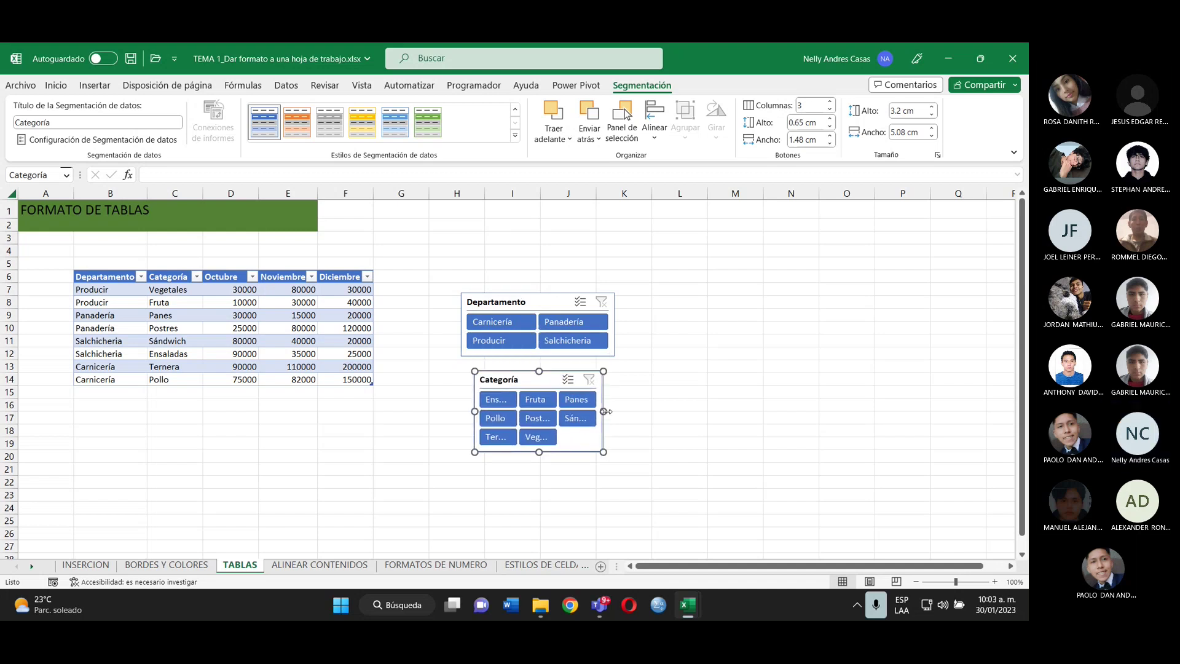
left_click_drag(603, 412, 646, 413)
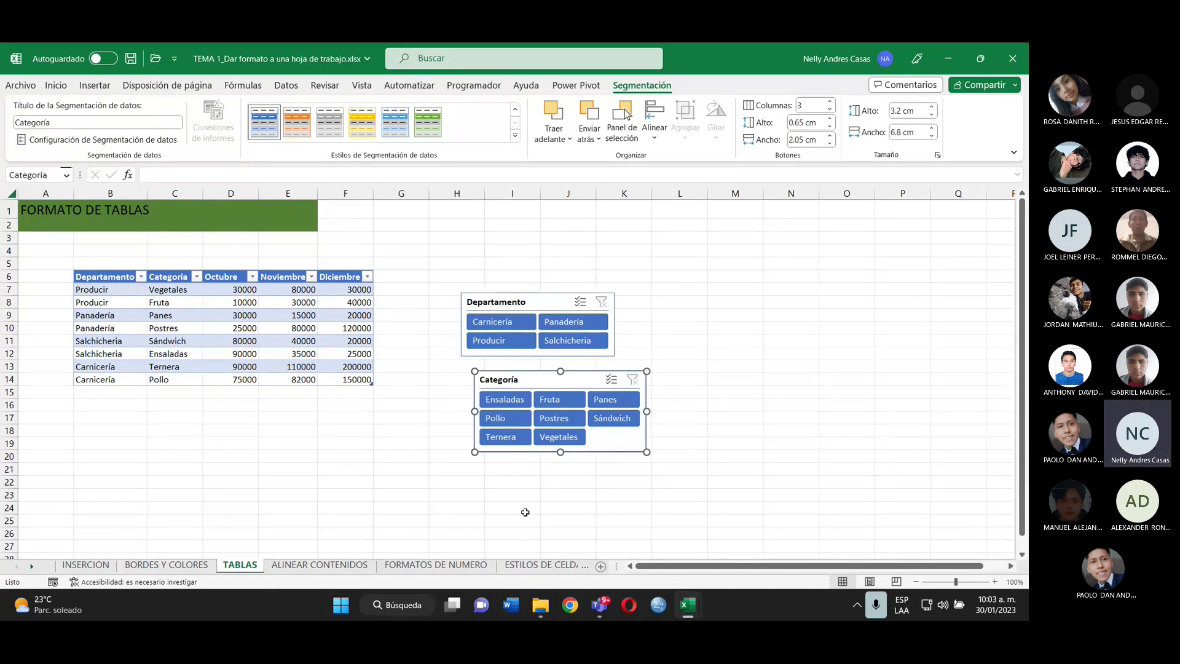
- Filter the table with the Categoría slicer by Postres, by Pollo and finally by Sándwich
left_click(568, 422)
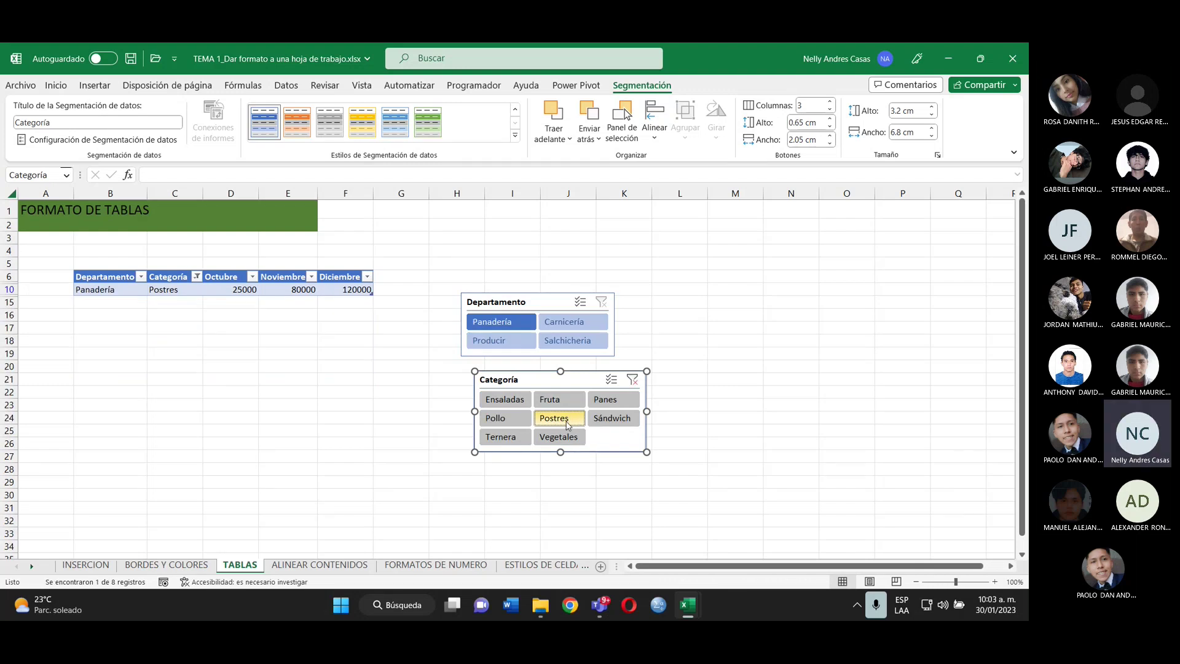
left_click(506, 418)
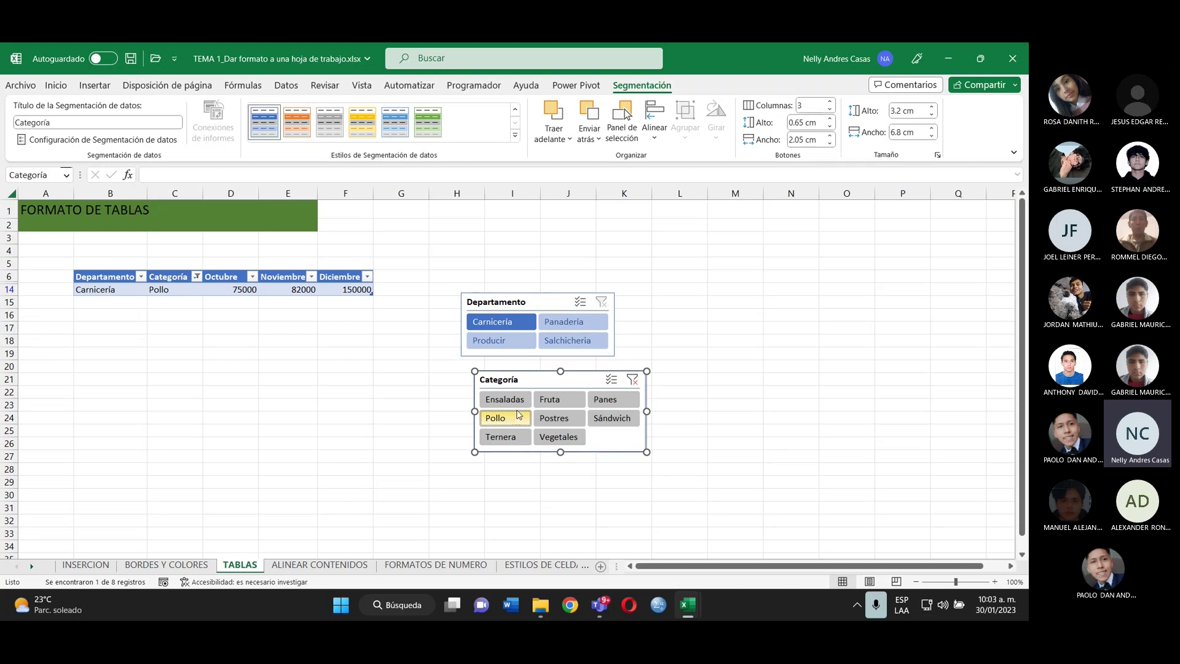
left_click(606, 420)
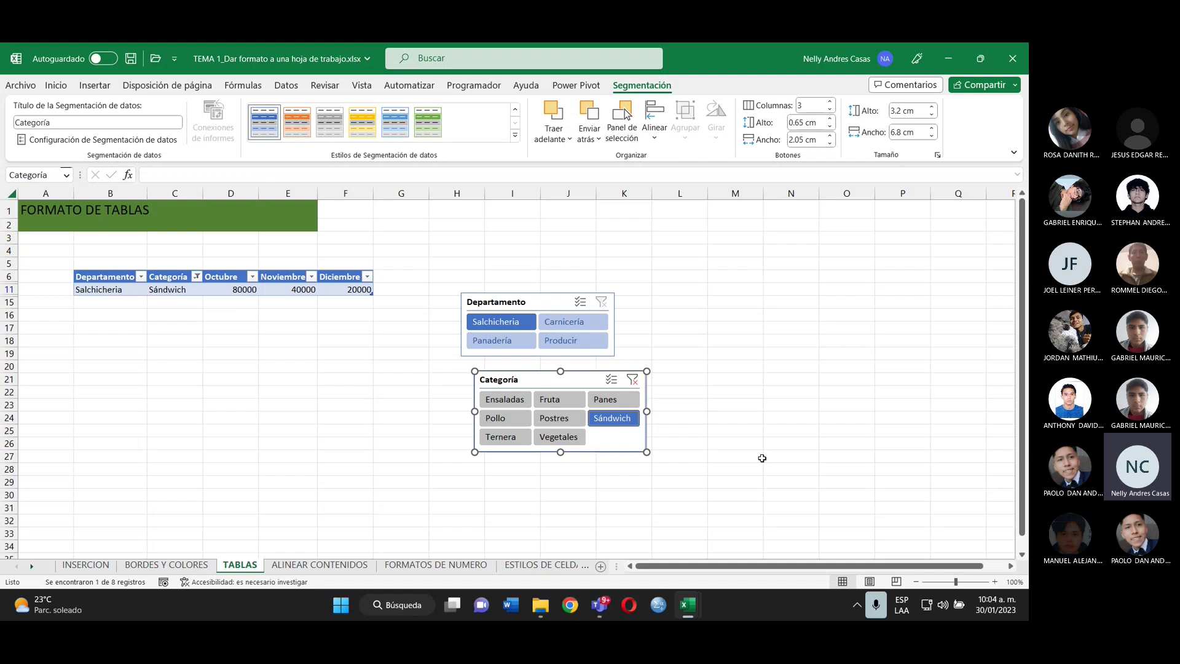
- On the ALINEAR CONTENIDOS sheet, wrap and centre the heading in C5, heightening row 5 to fit its four lines
left_click(319, 566)
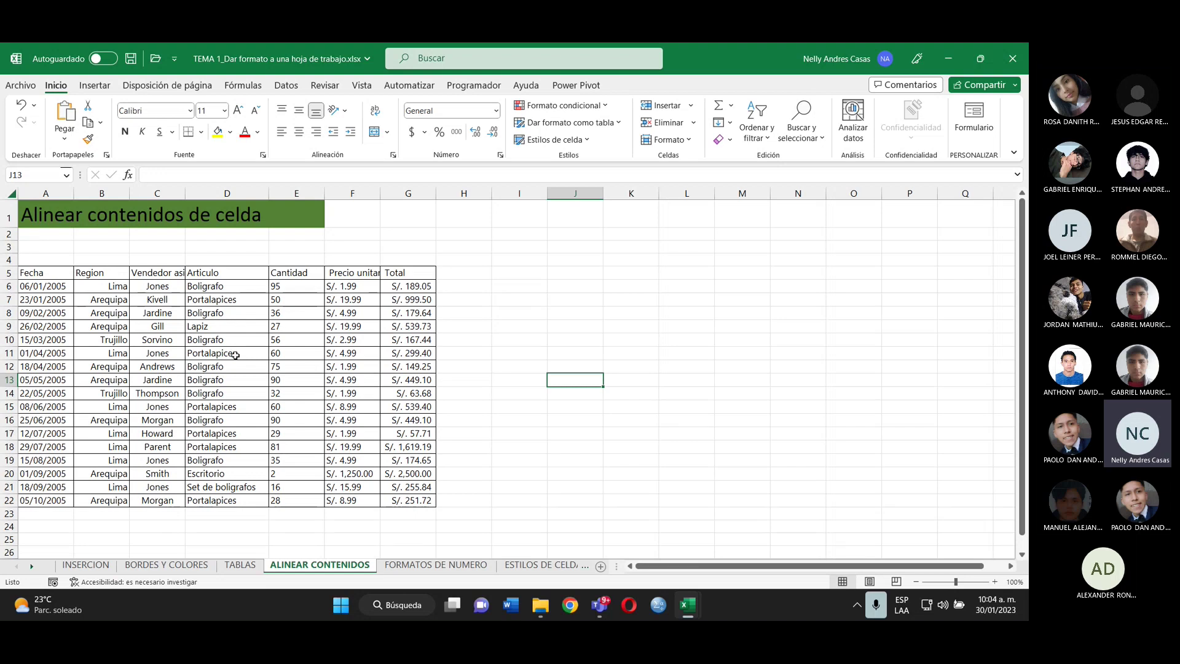
left_click(150, 273)
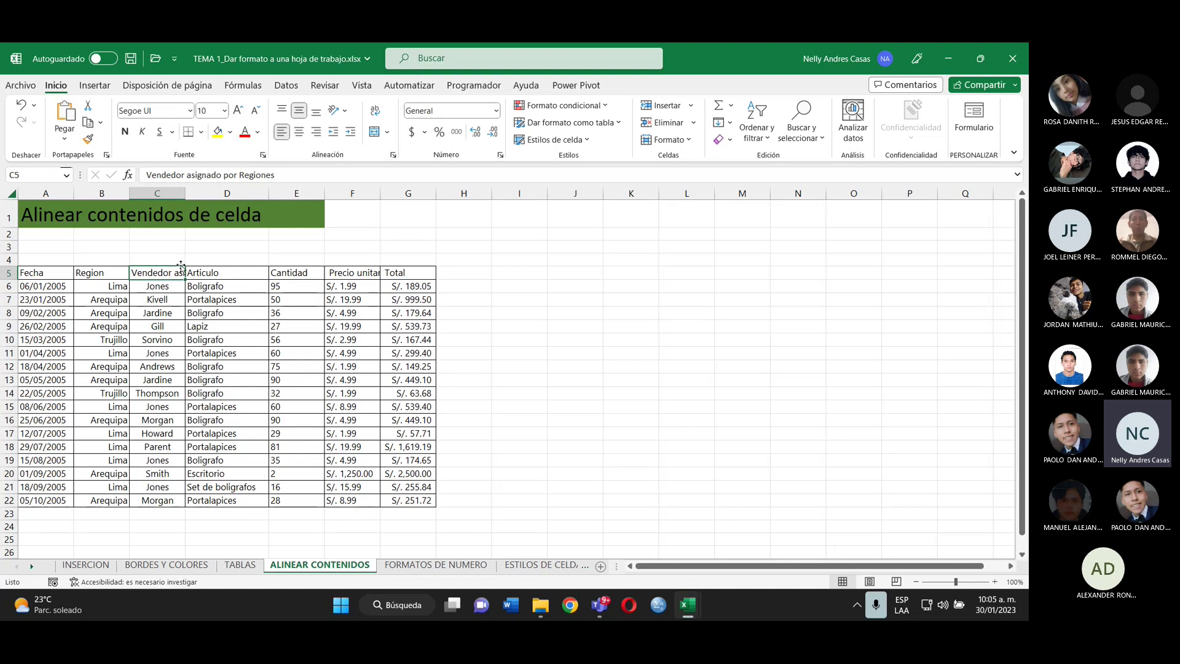
left_click(378, 116)
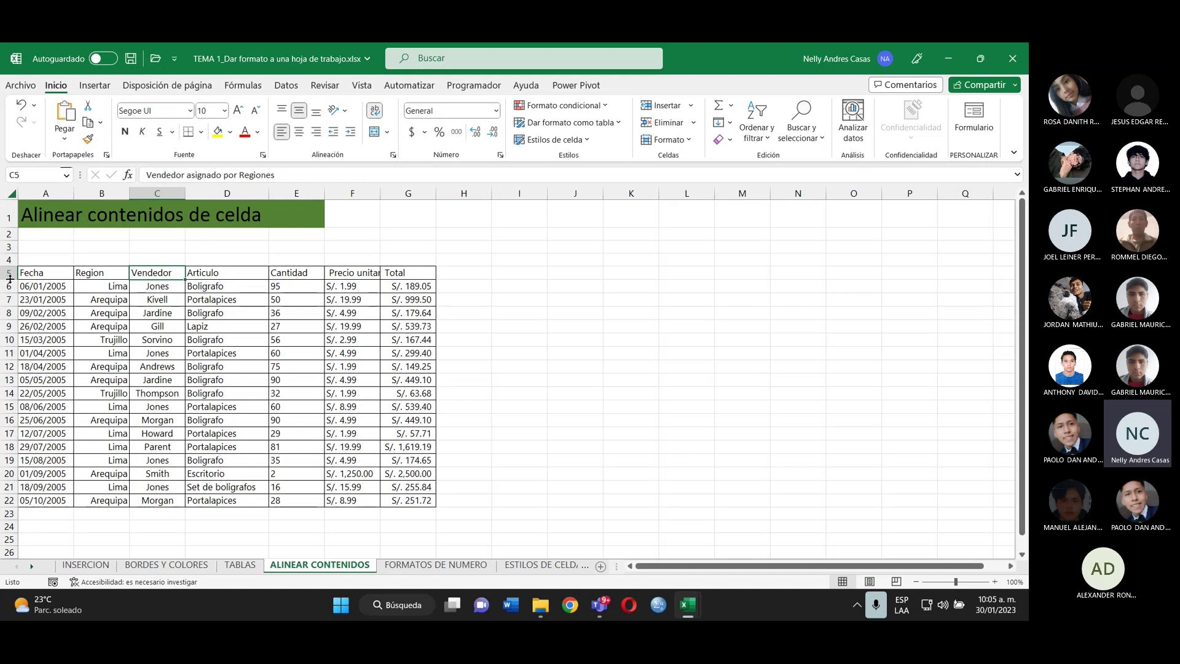
left_click_drag(10, 280, 8, 317)
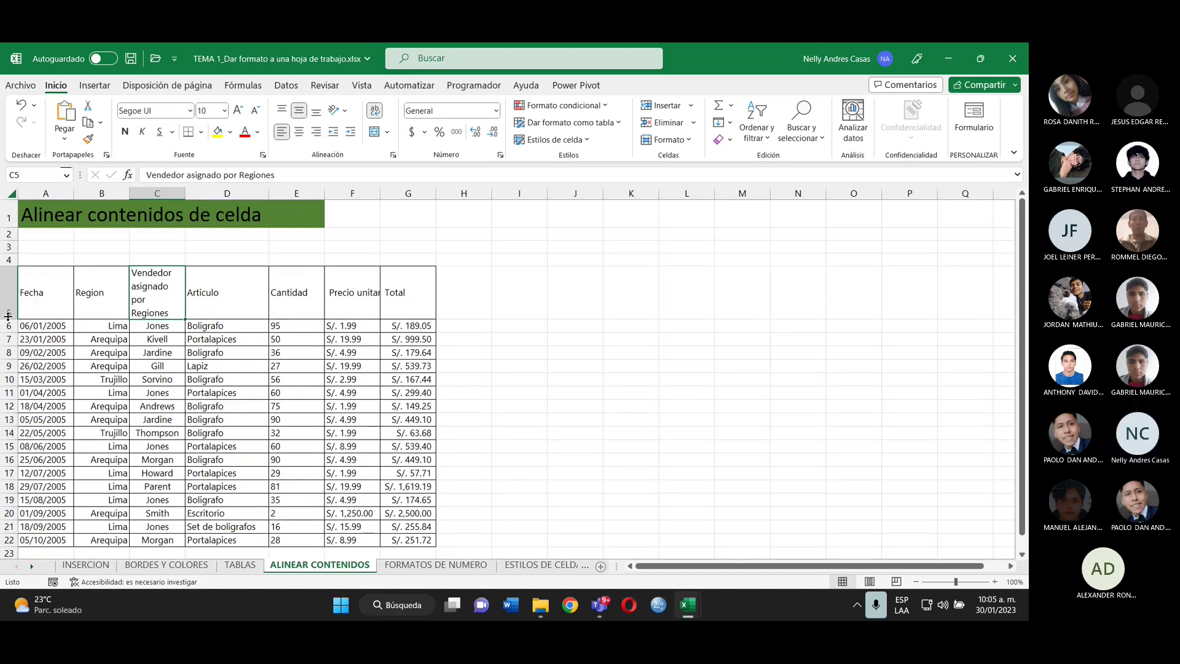
left_click(299, 133)
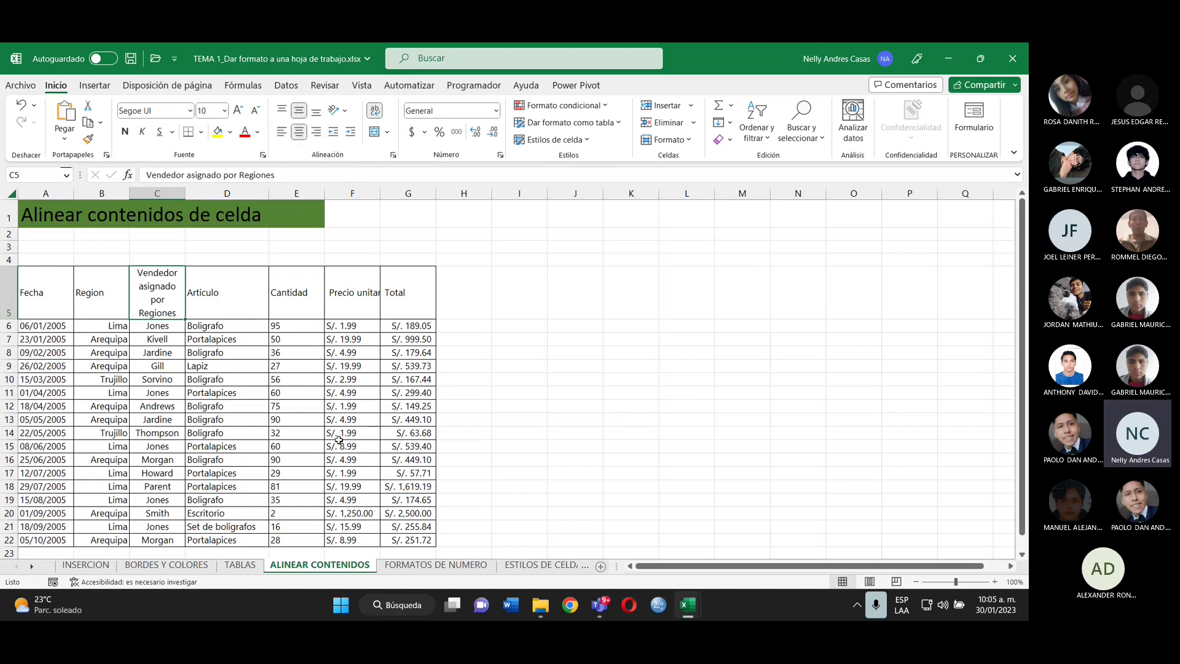
- Centre the table headings in A5:G5 horizontally and wrap the Precio unitario heading in F5
left_click(62, 288)
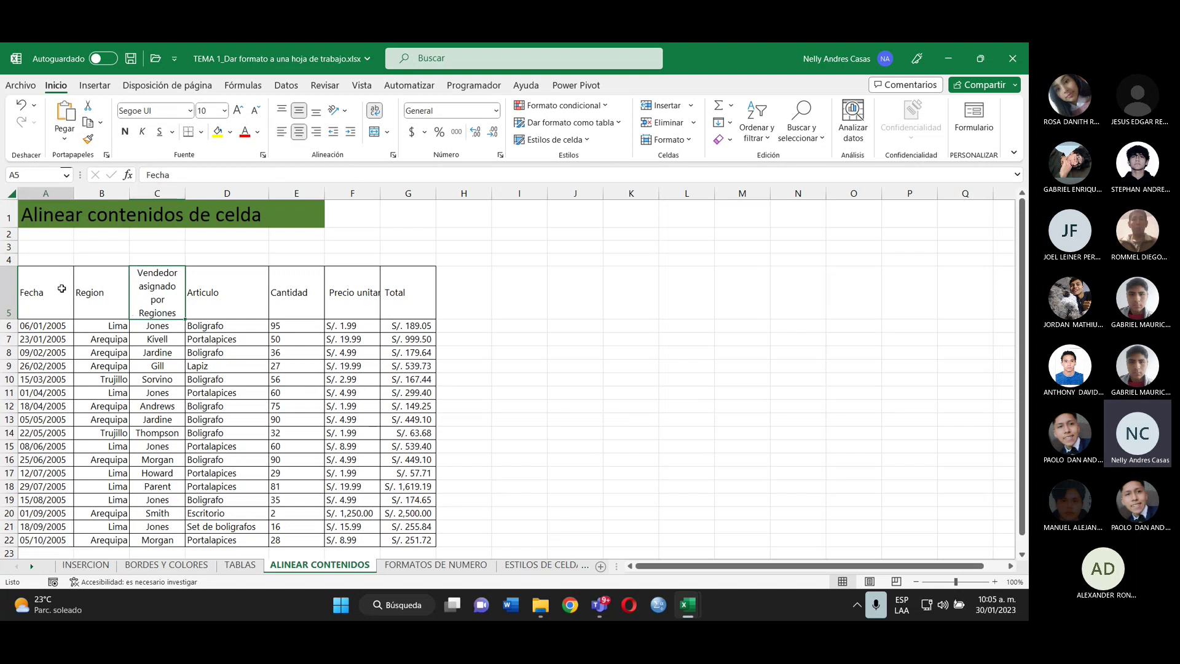
left_click_drag(62, 289, 393, 299)
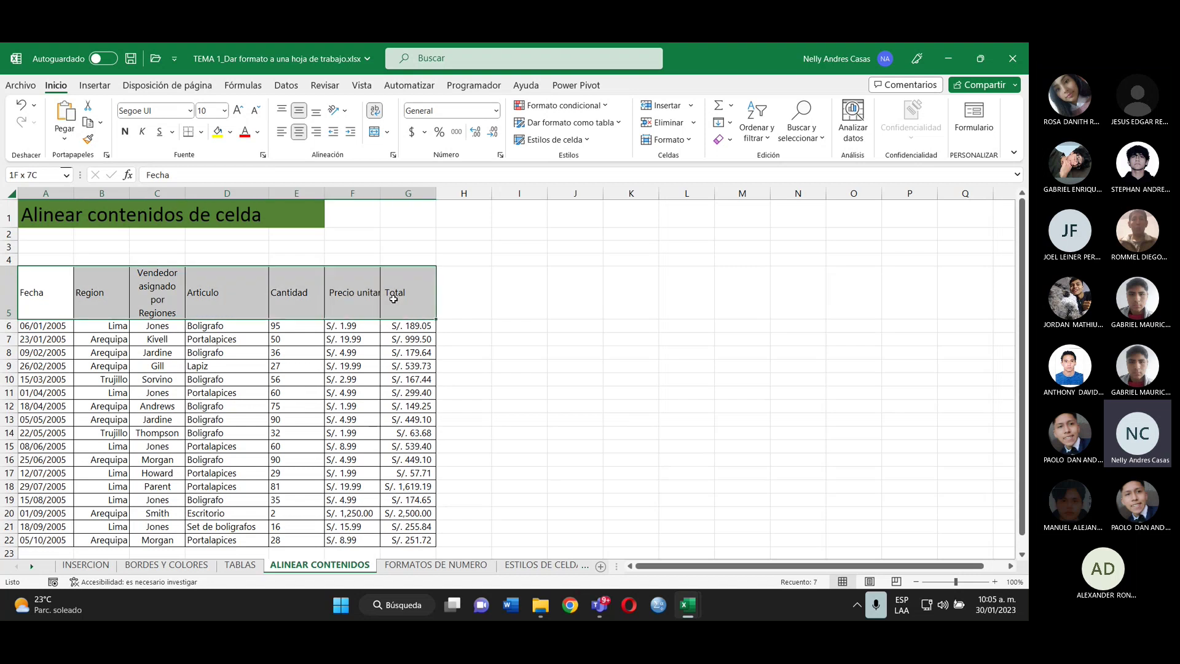
left_click(300, 133)
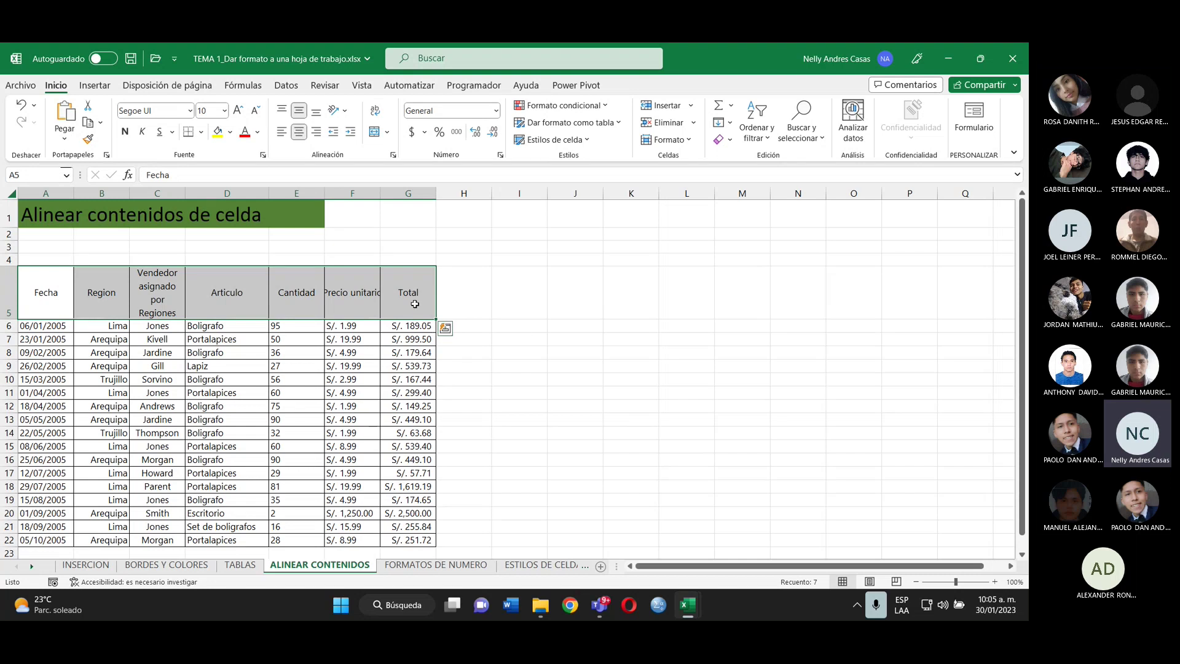
left_click(363, 297)
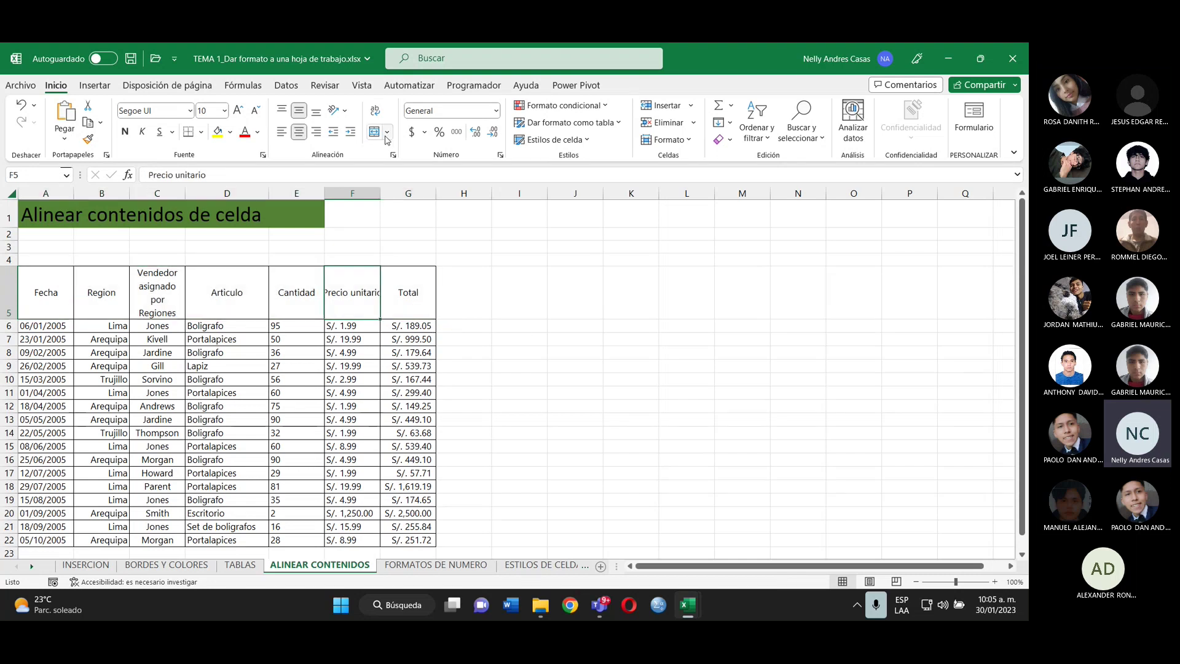
left_click(376, 113)
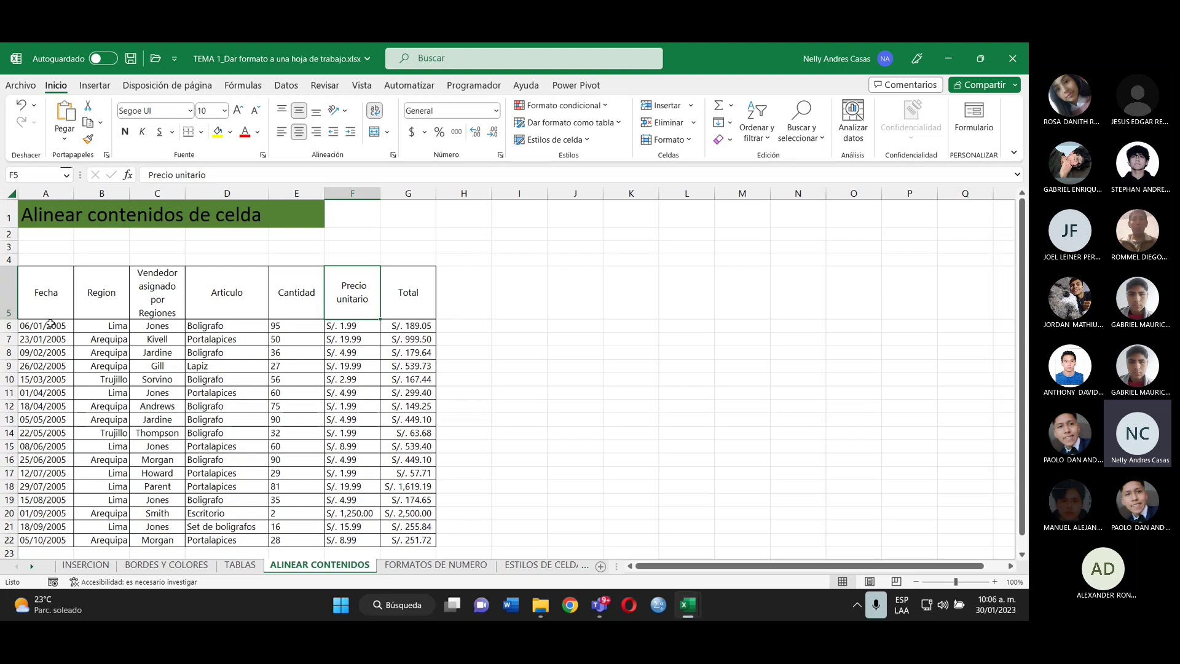
- Centre the dates in A6:A22 and left-align the whole Region column B
left_click_drag(50, 324, 38, 484)
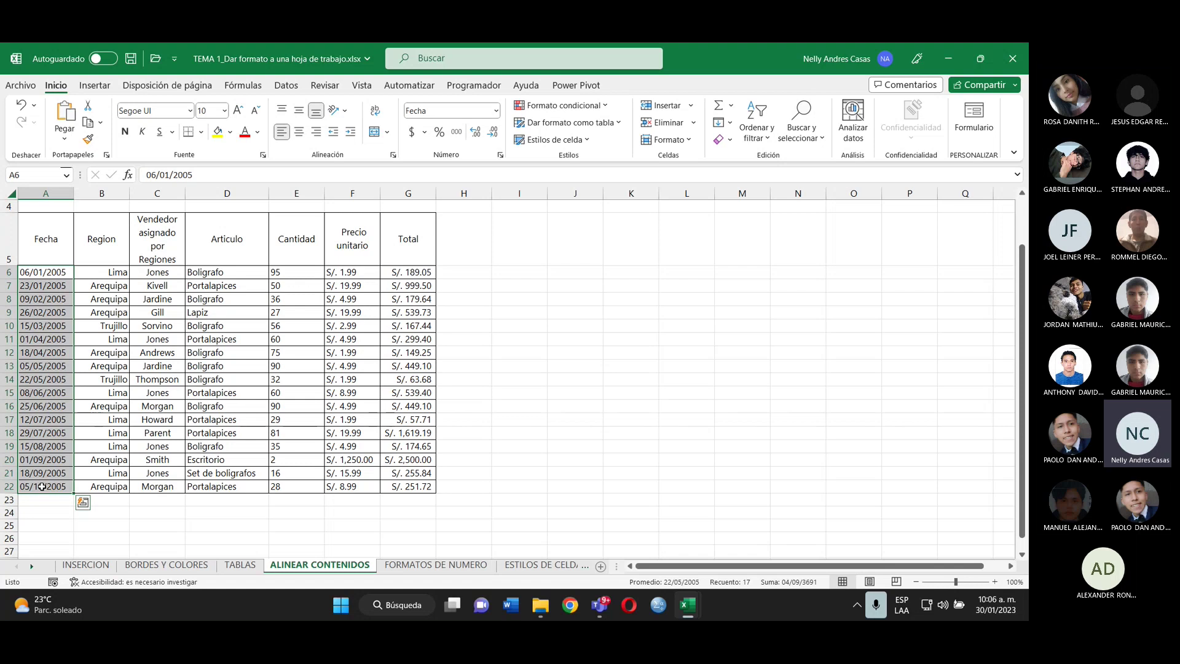
left_click(299, 134)
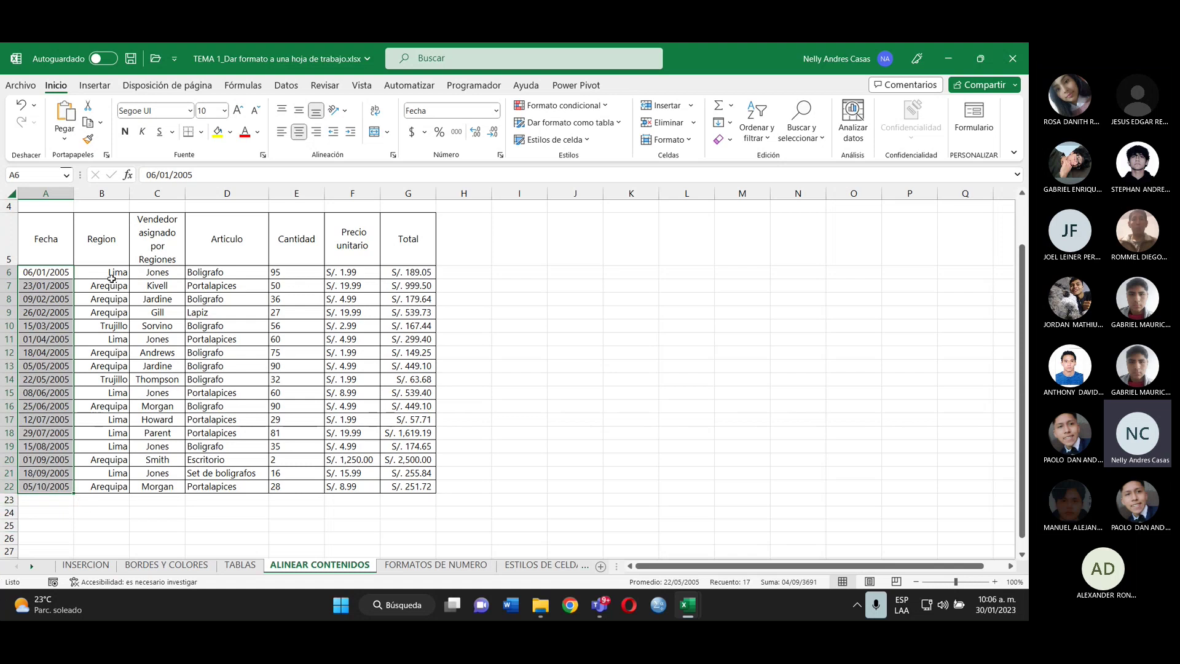
left_click(112, 194)
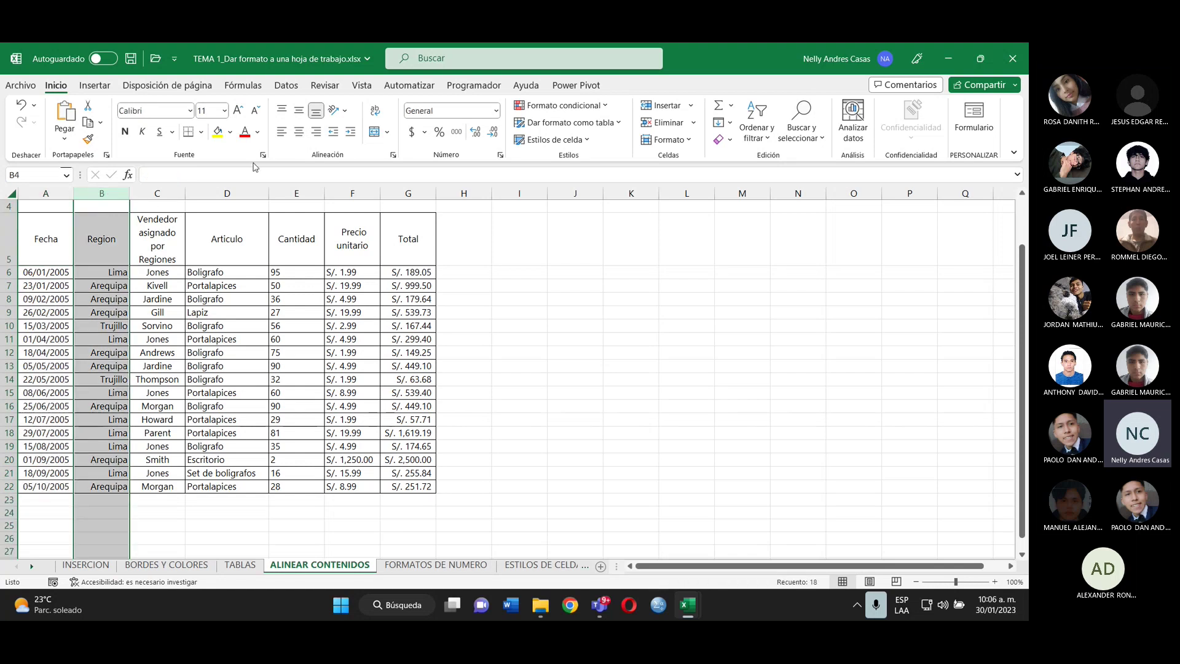
left_click(282, 132)
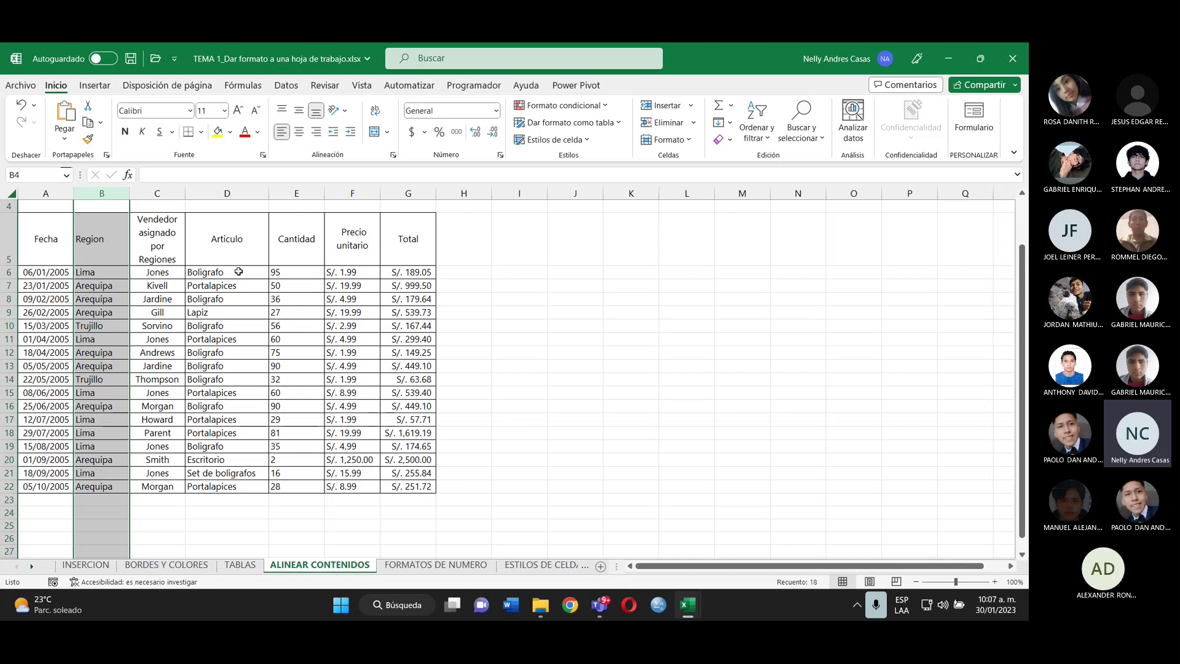
- Centre the Cantidad values in E6:E22 and right-align the Precio unitario values in F6:F22
left_click_drag(294, 272, 297, 486)
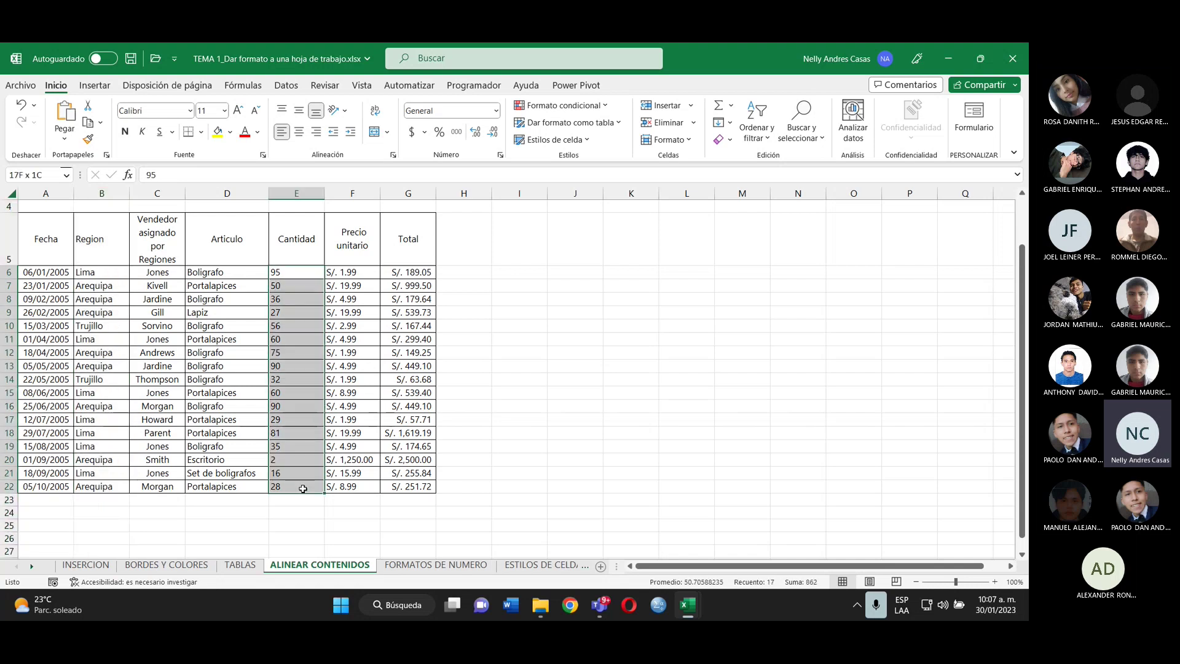
left_click(299, 133)
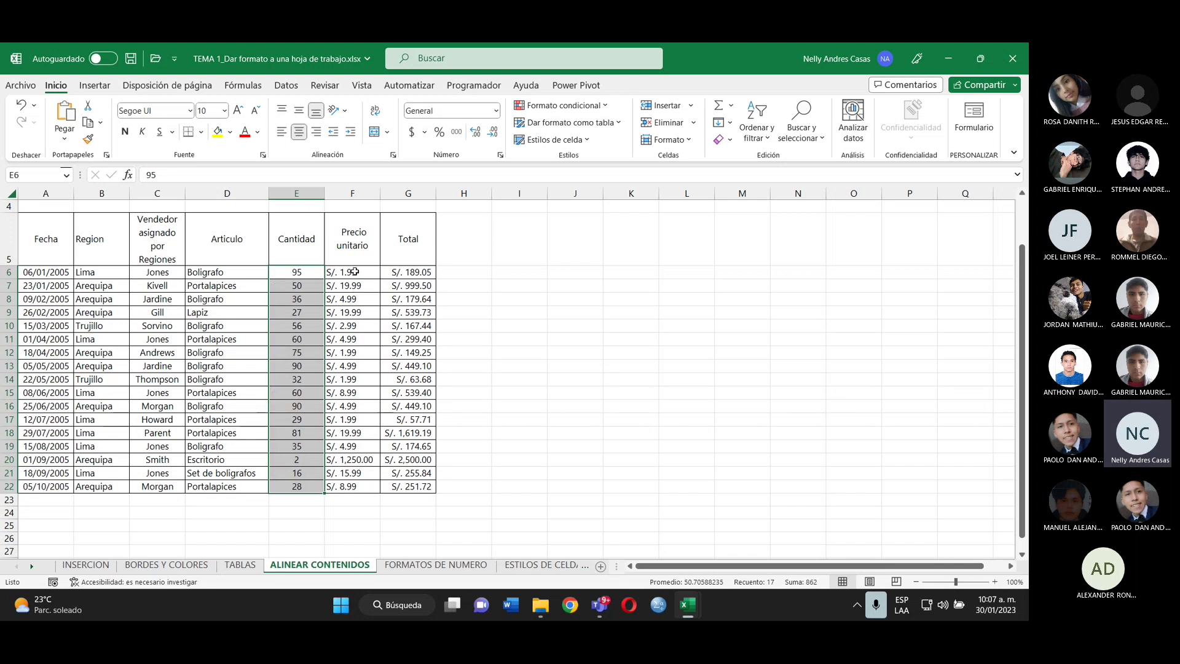
left_click_drag(355, 271, 355, 483)
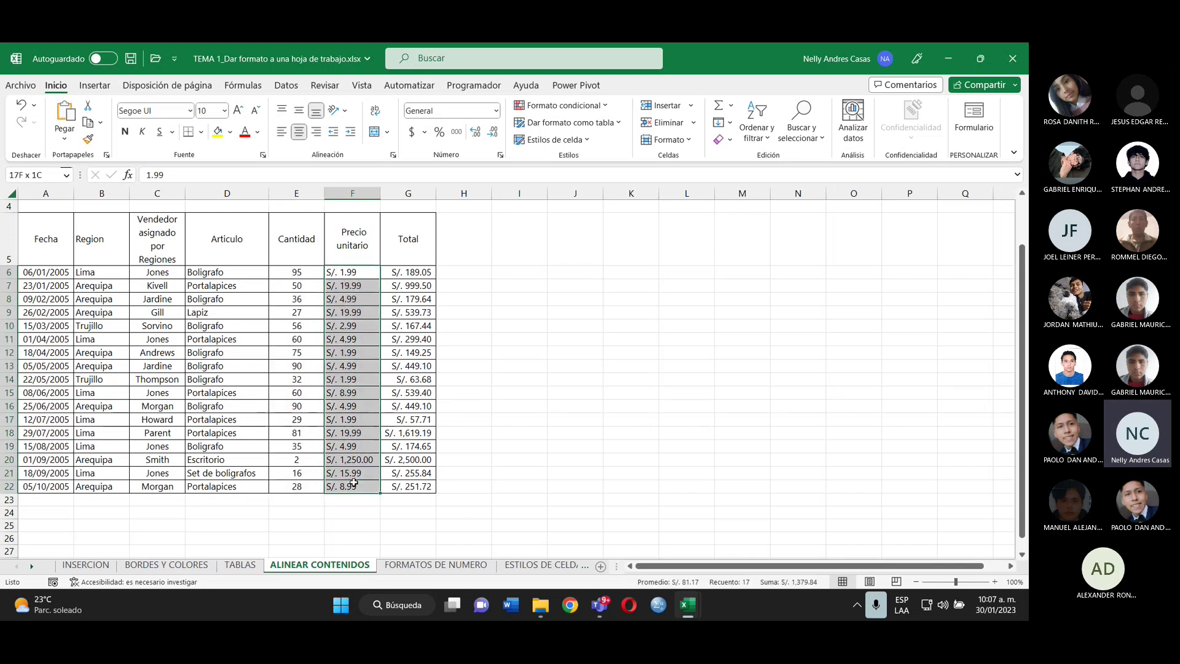
left_click(317, 133)
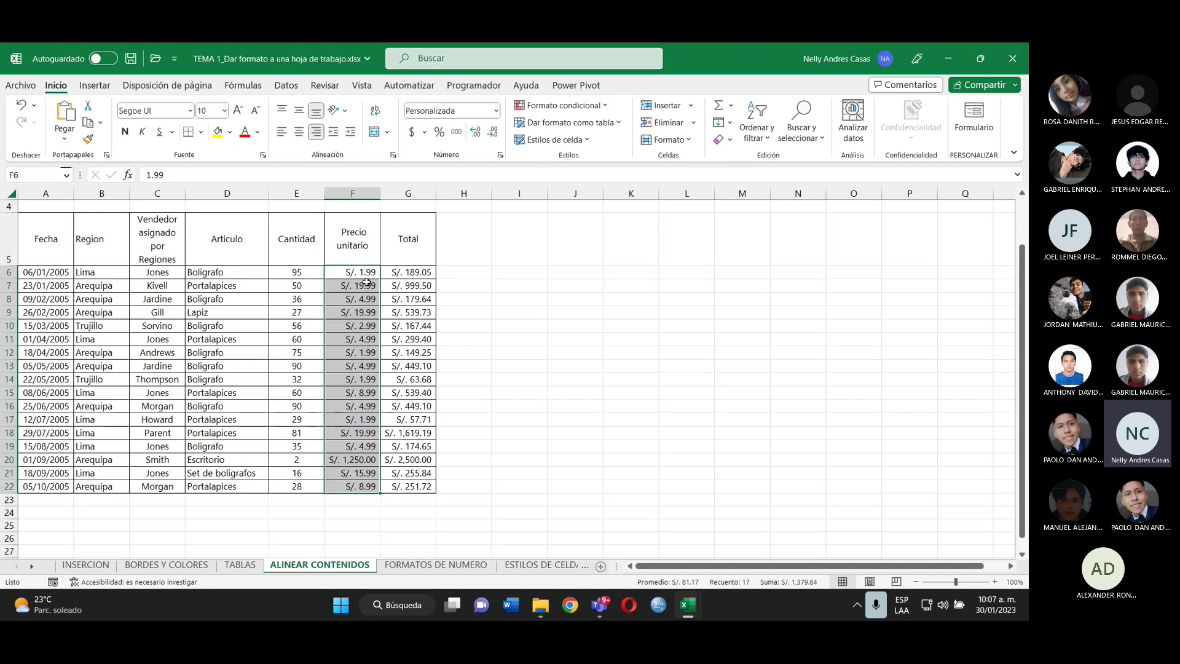
left_click(407, 276)
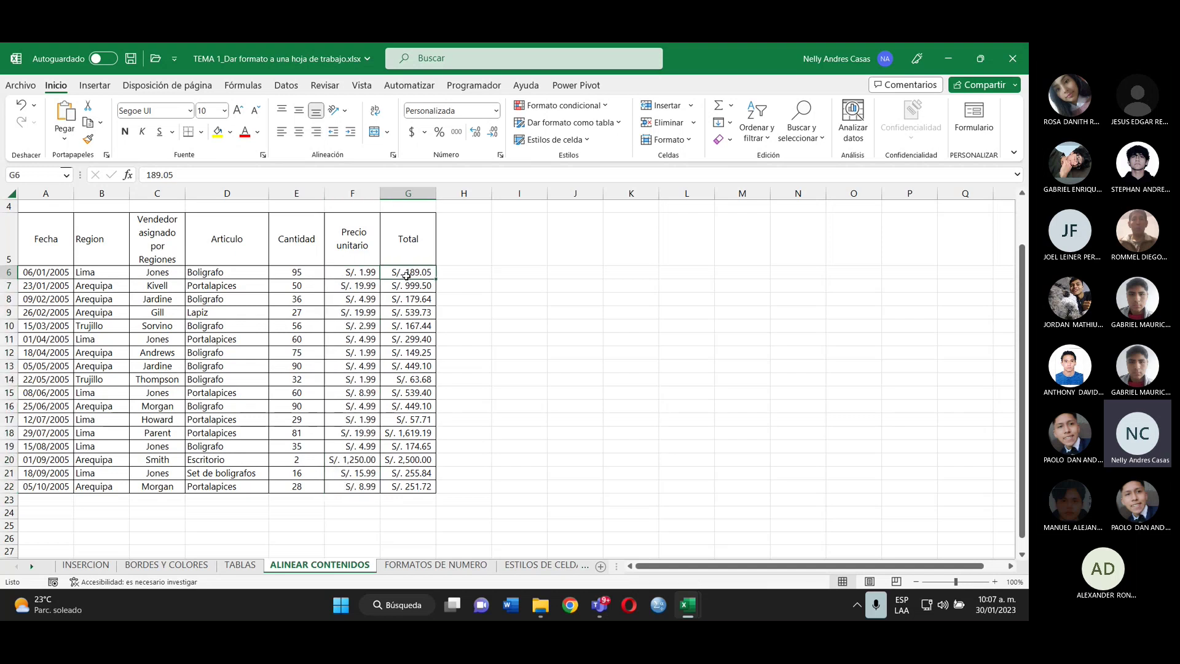
left_click_drag(406, 277, 429, 329)
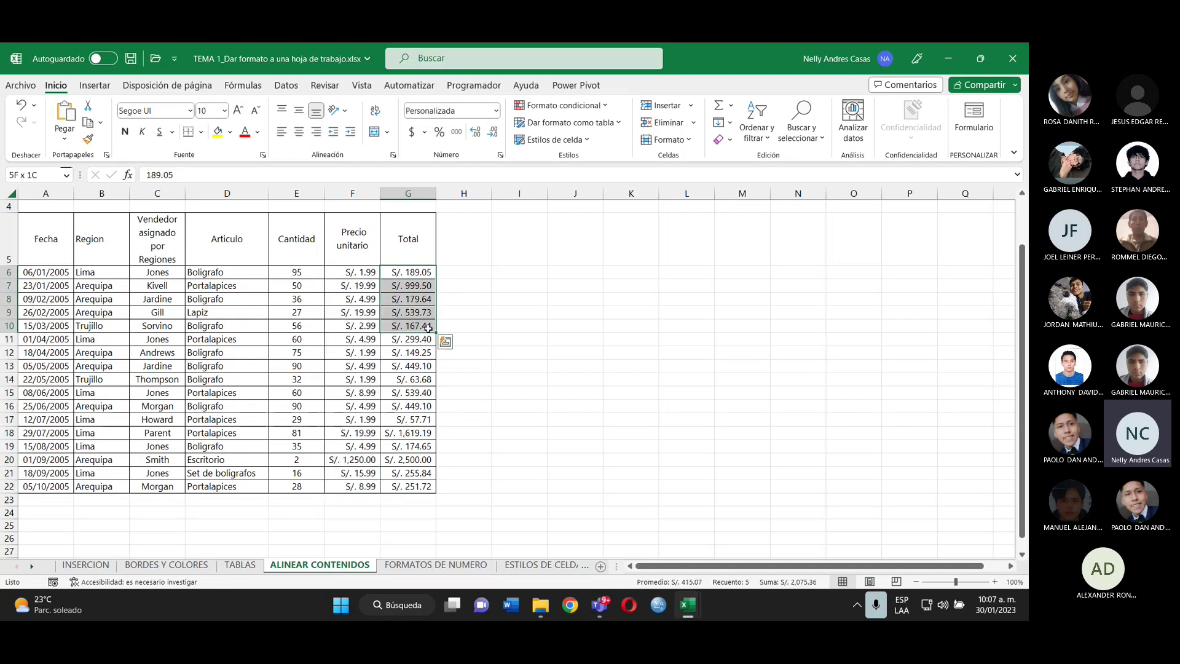
left_click(480, 305)
left_click(414, 274)
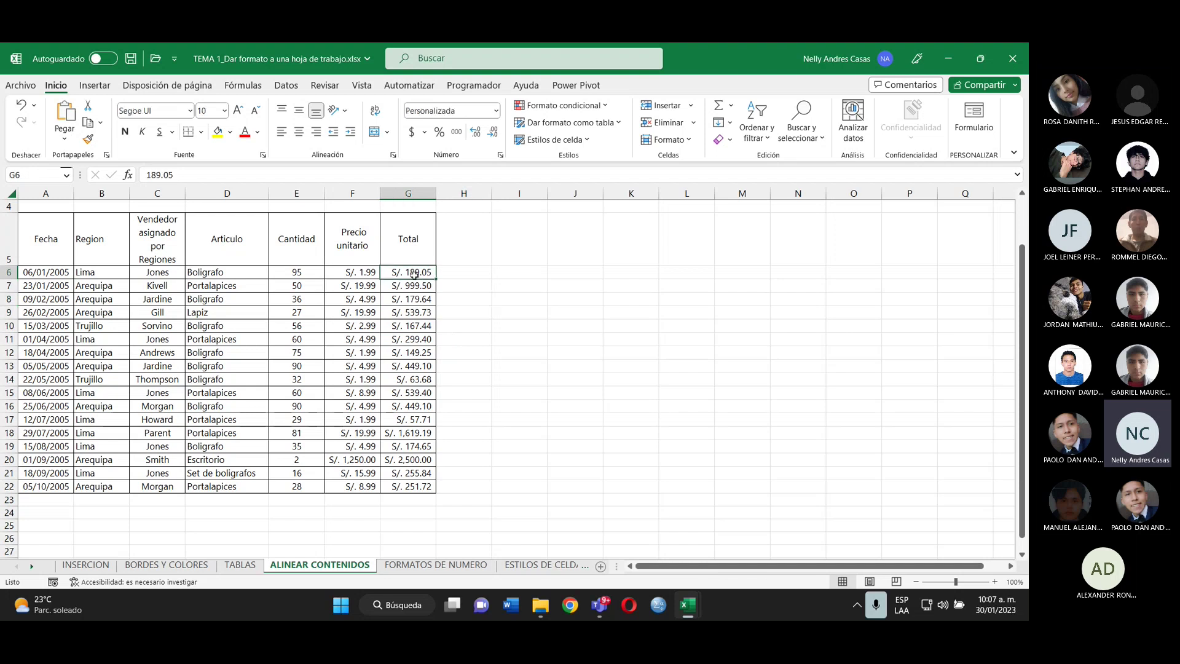
- Highlight the Total values in G6, G11 and G20 with a yellow fill
left_click(415, 342, "ctrl")
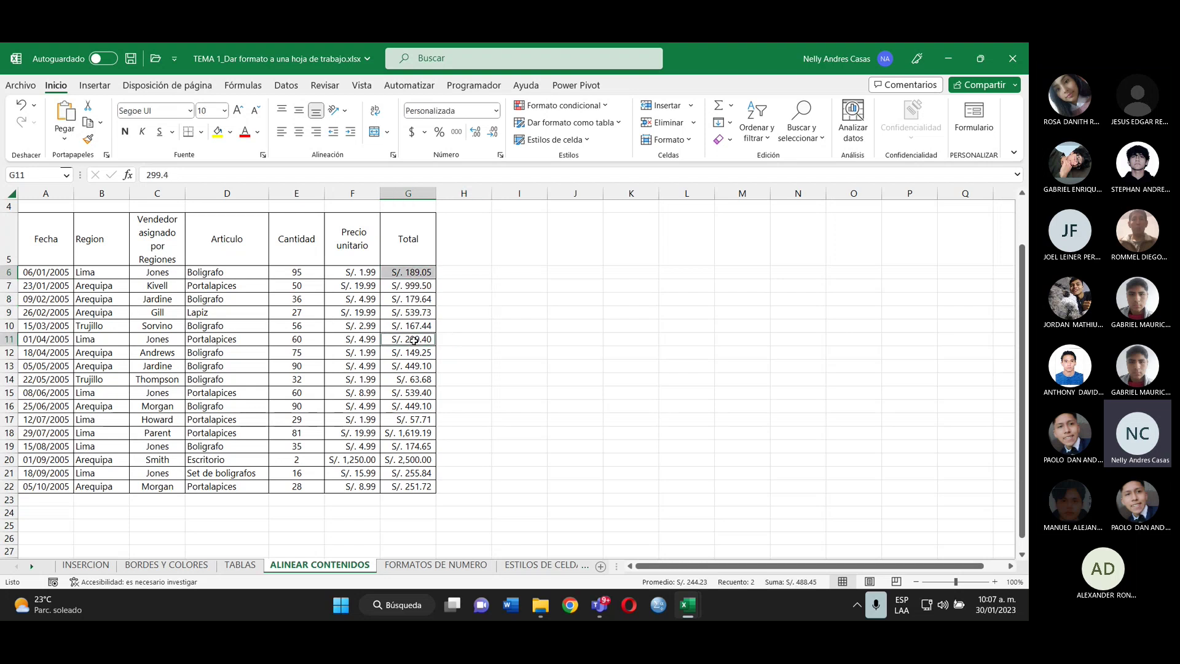
left_click(421, 462, "ctrl")
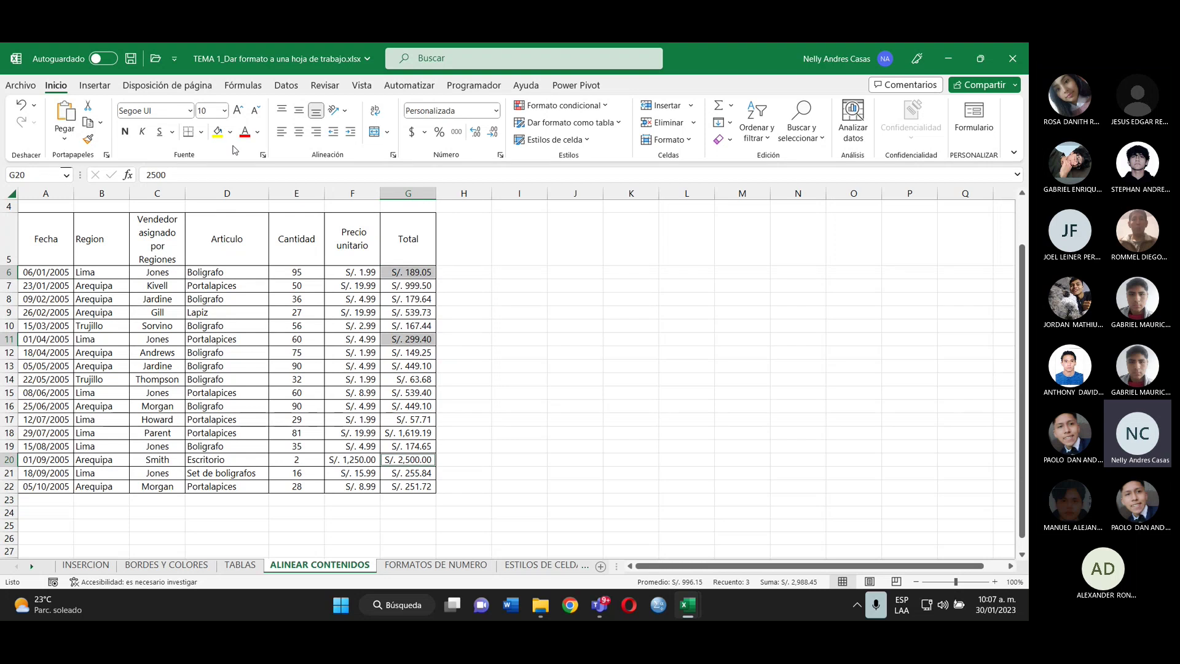
left_click(217, 132)
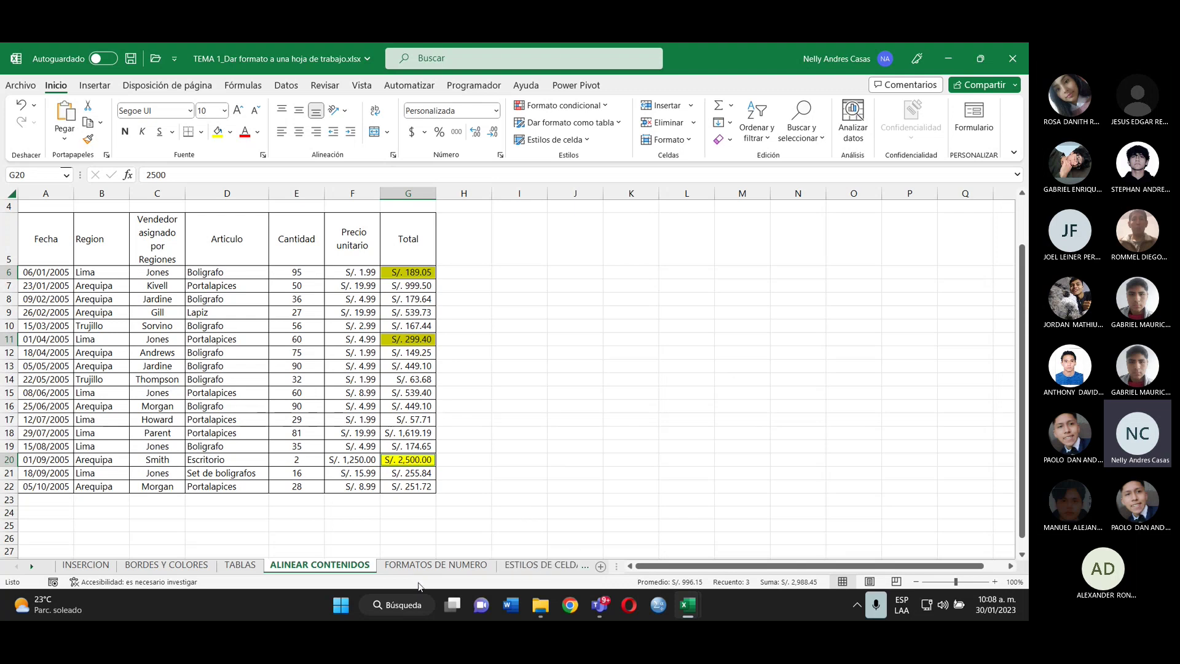
- On the FORMATOS DE NUMERO sheet, apply the Fecha corta number format to the date in E14
left_click(429, 565)
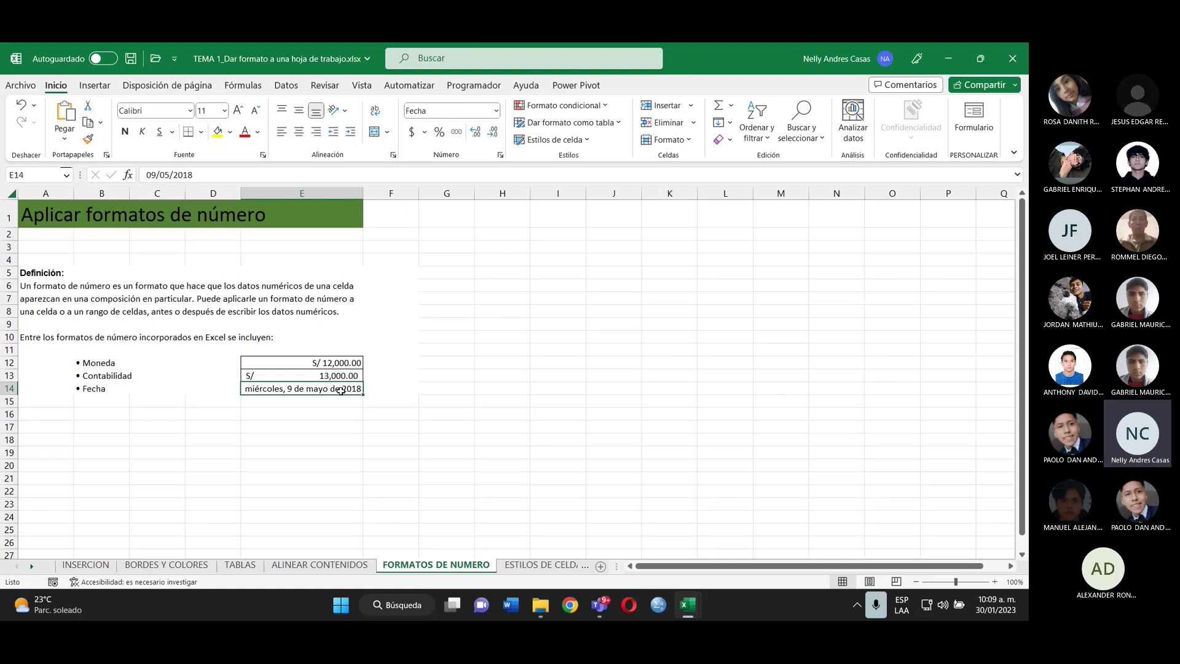
left_click(497, 111)
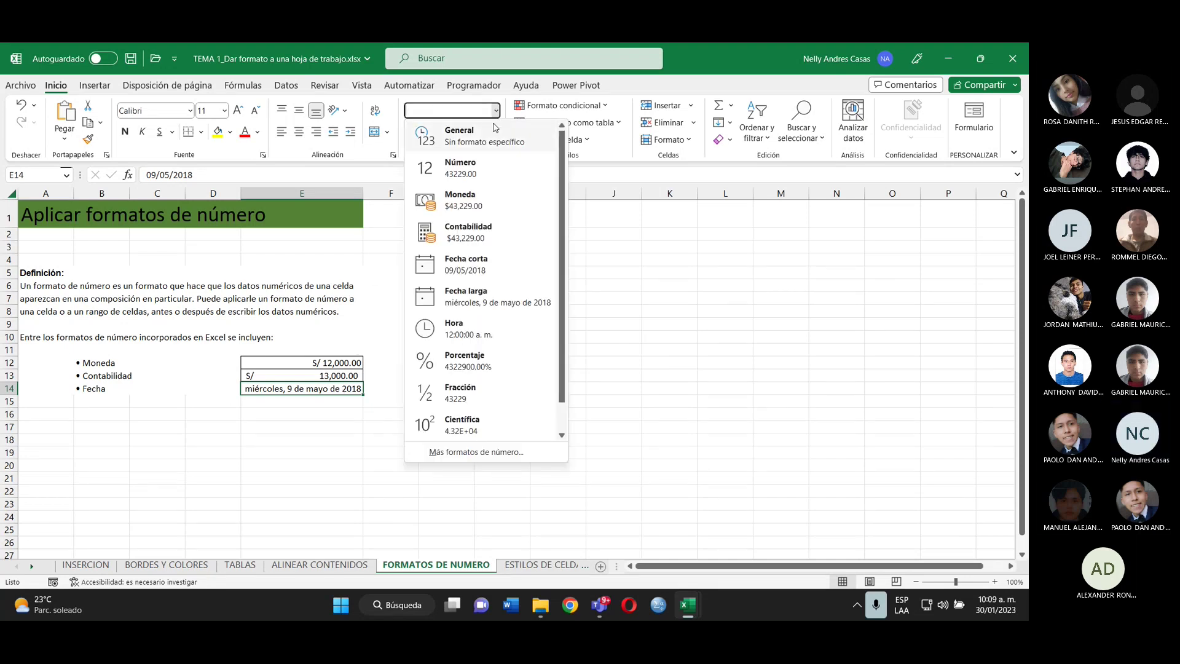
left_click(473, 259)
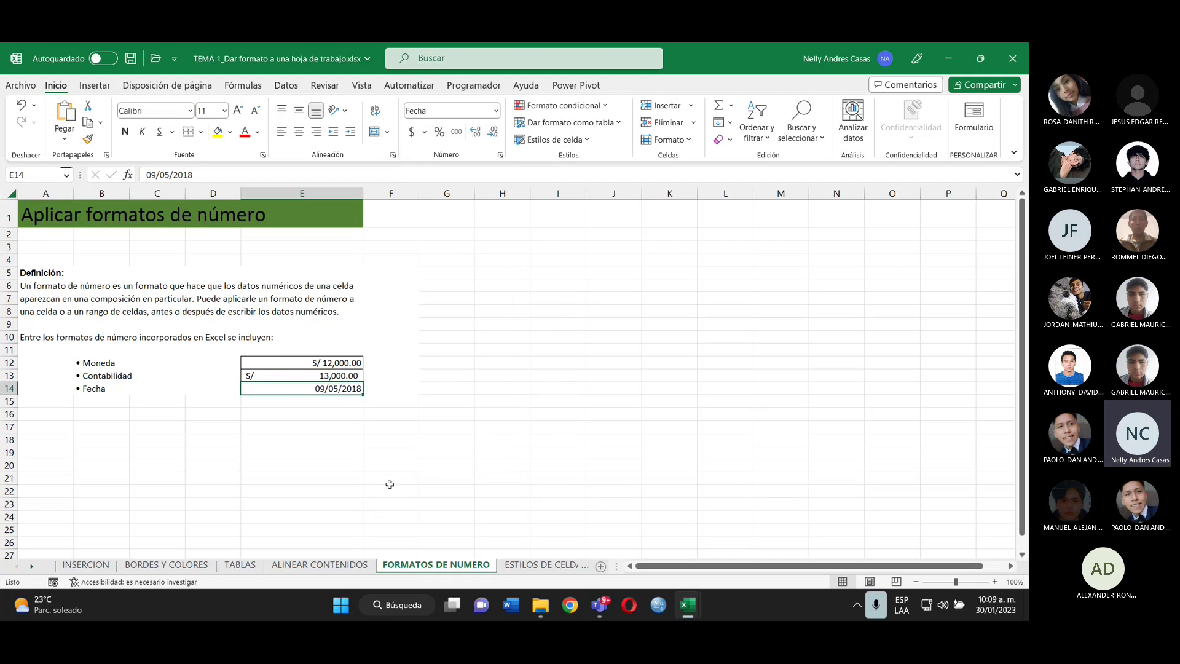
- On the ESTILOS DE CELDAS sheet, preview themed cell styles such as Énfasis6 on the Cuadro del Personal title in B25
left_click(549, 570)
left_click(549, 572)
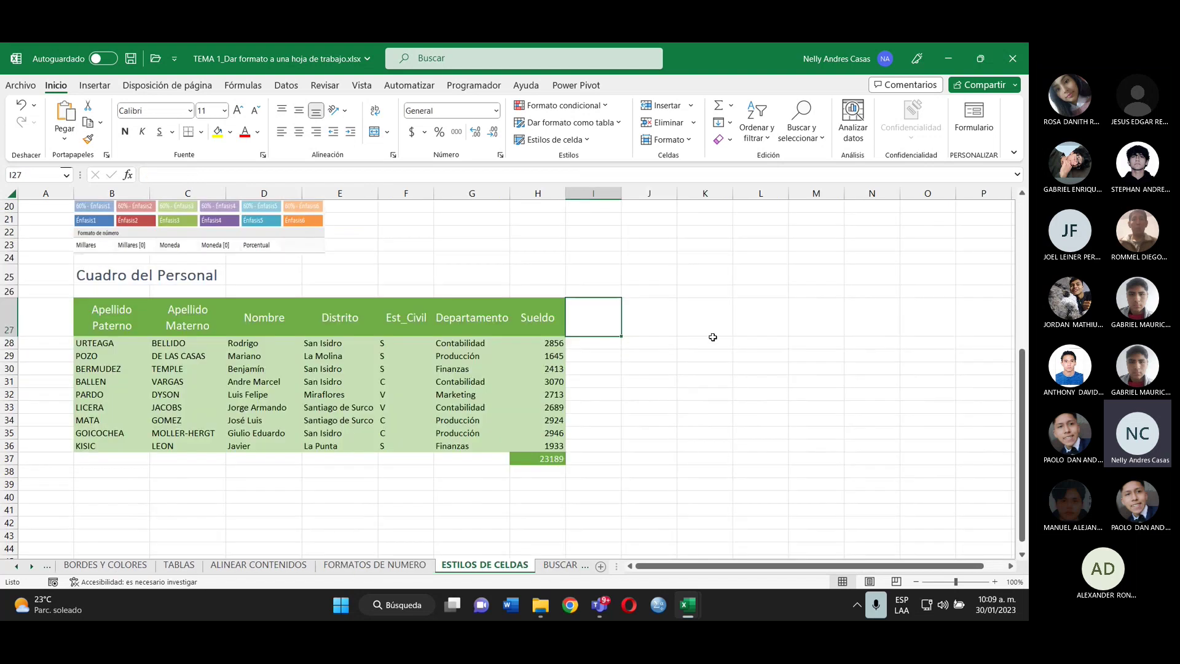
left_click(132, 276)
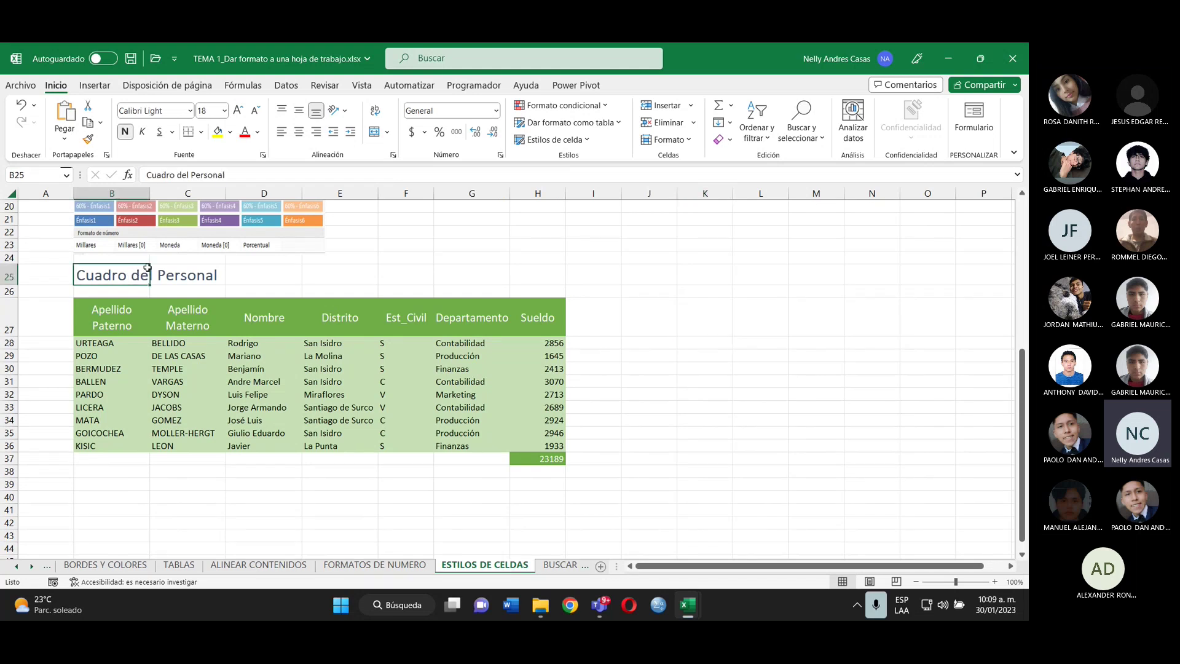
left_click(588, 143)
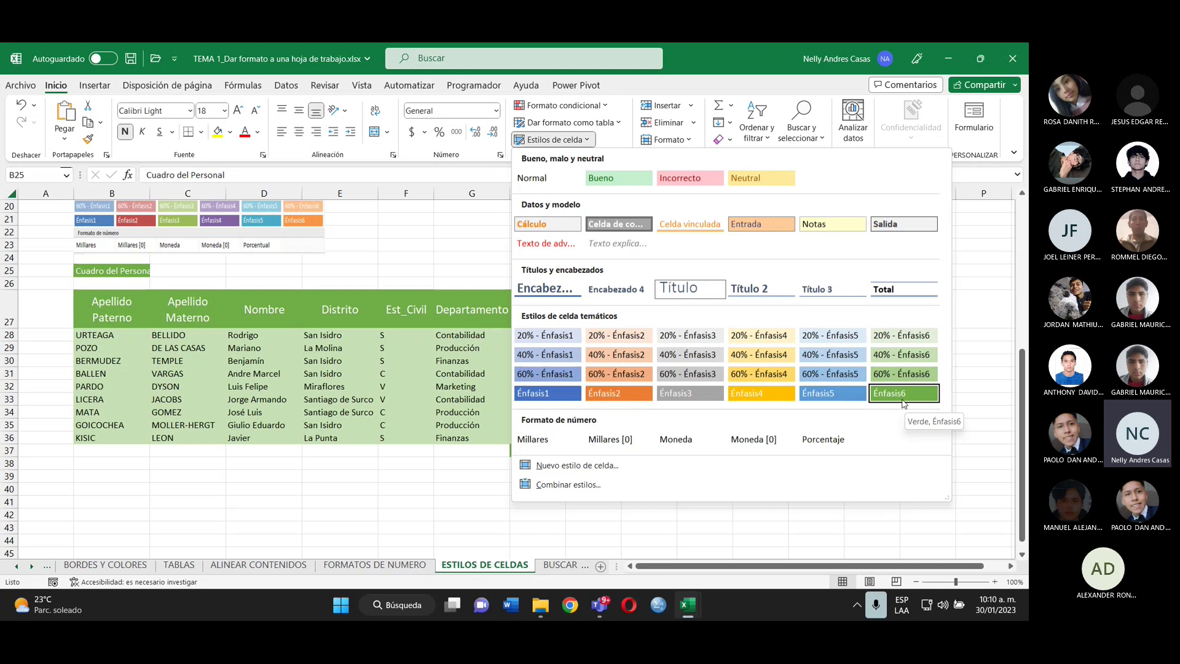
key("Escape")
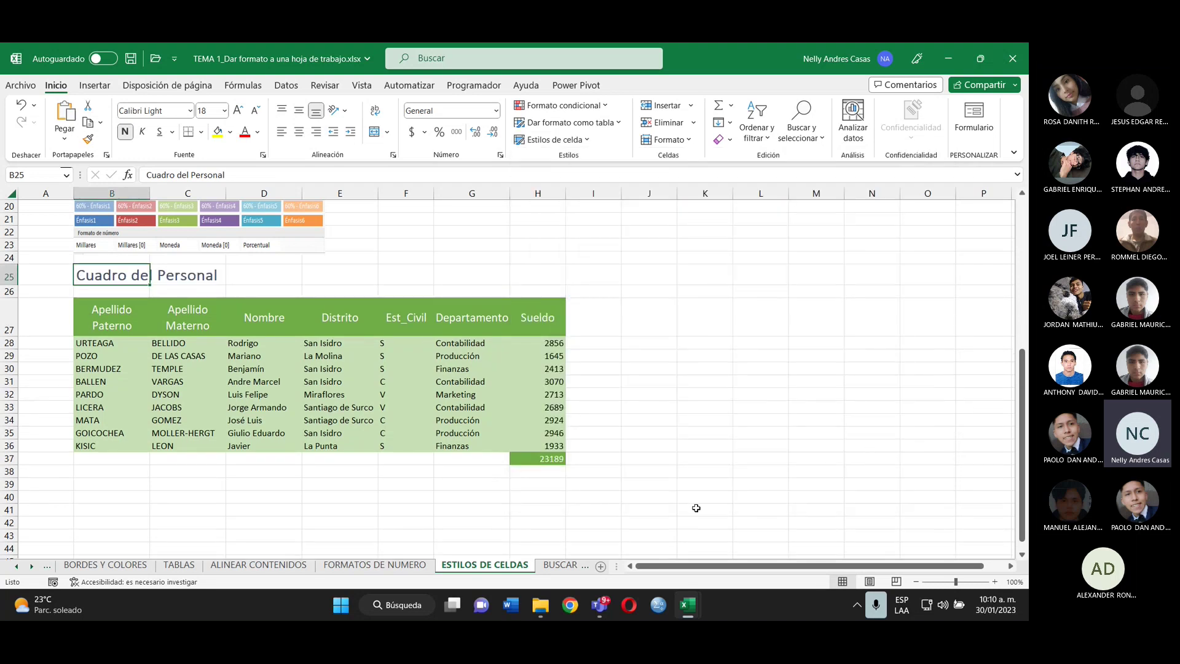
- On the BUSCAR DATOS sheet, search the sales table for the text arequipa
left_click(564, 566)
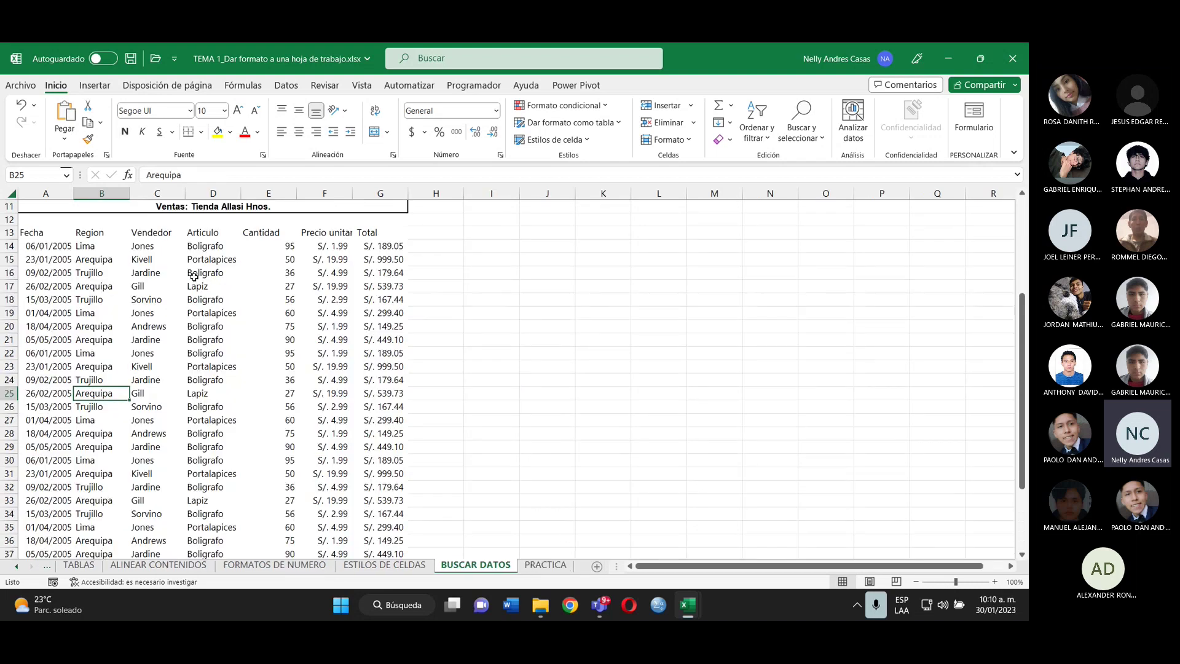
left_click(98, 245)
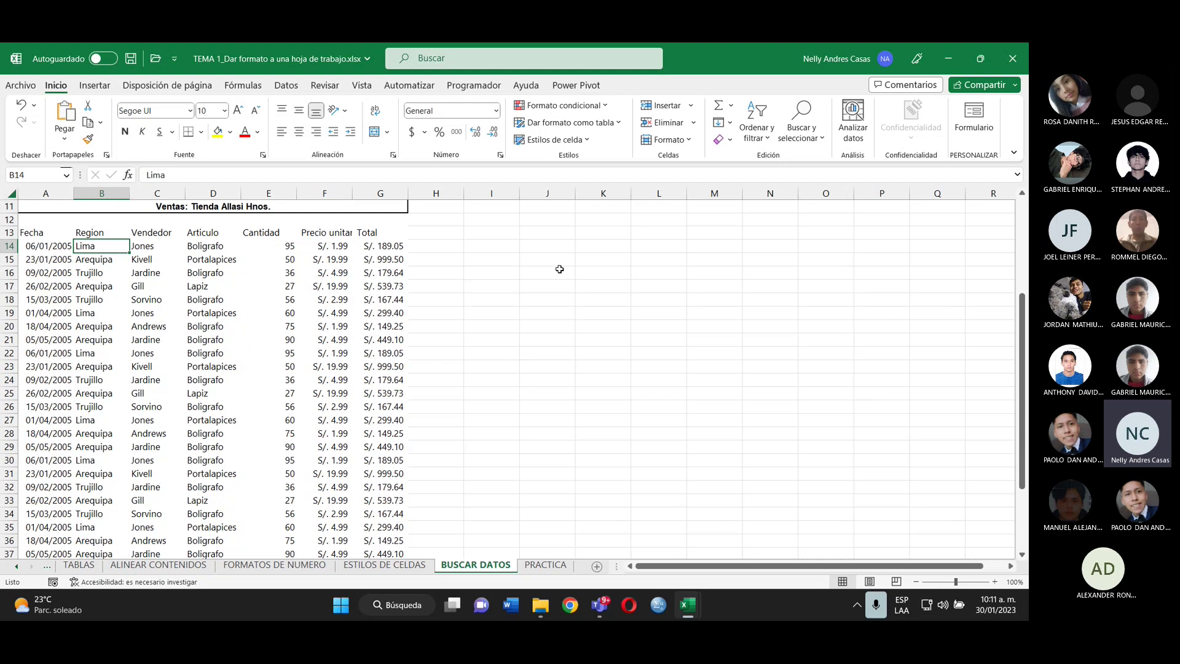
left_click(234, 314)
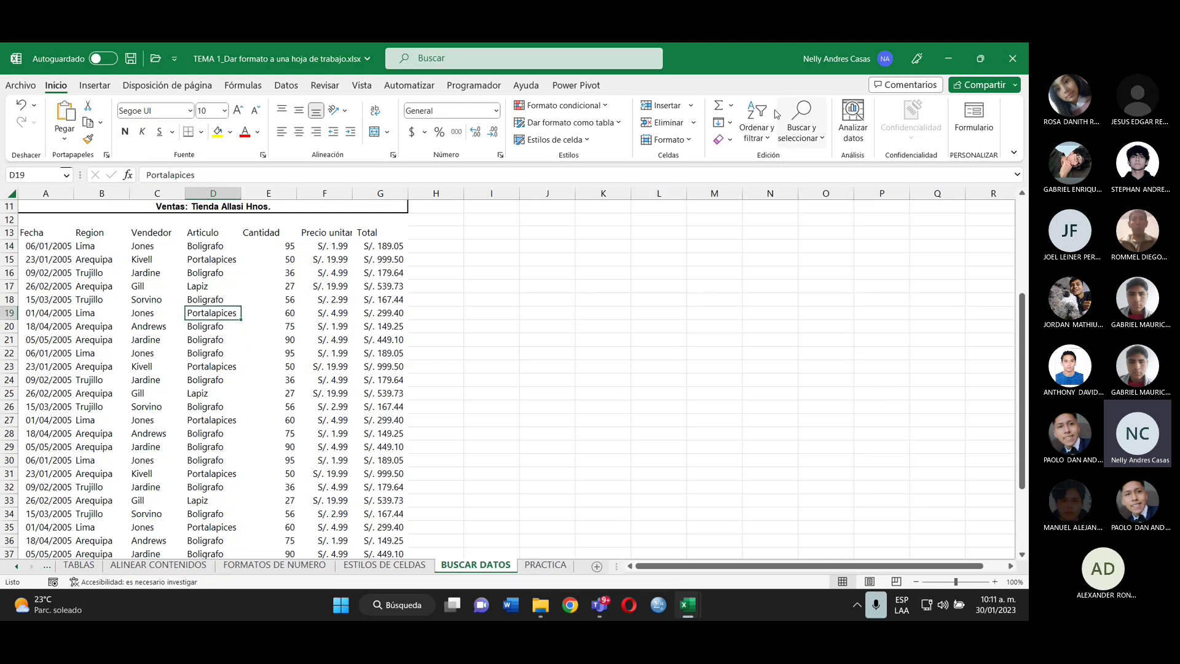
left_click(822, 137)
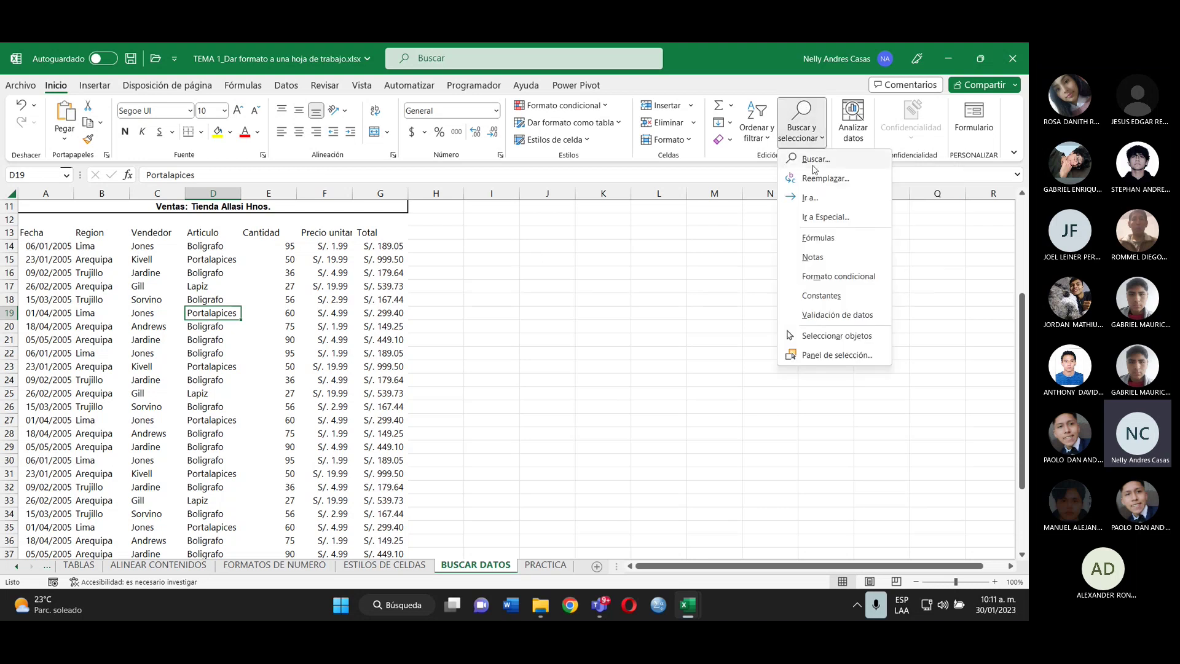
left_click(815, 159)
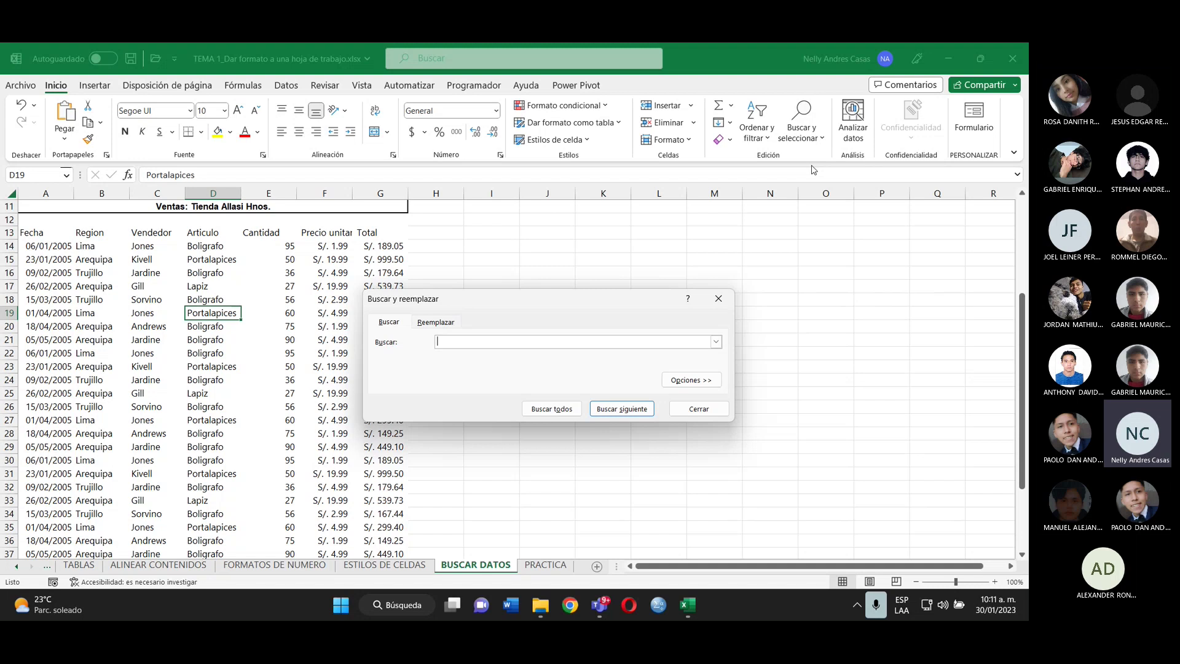
type("arequi")
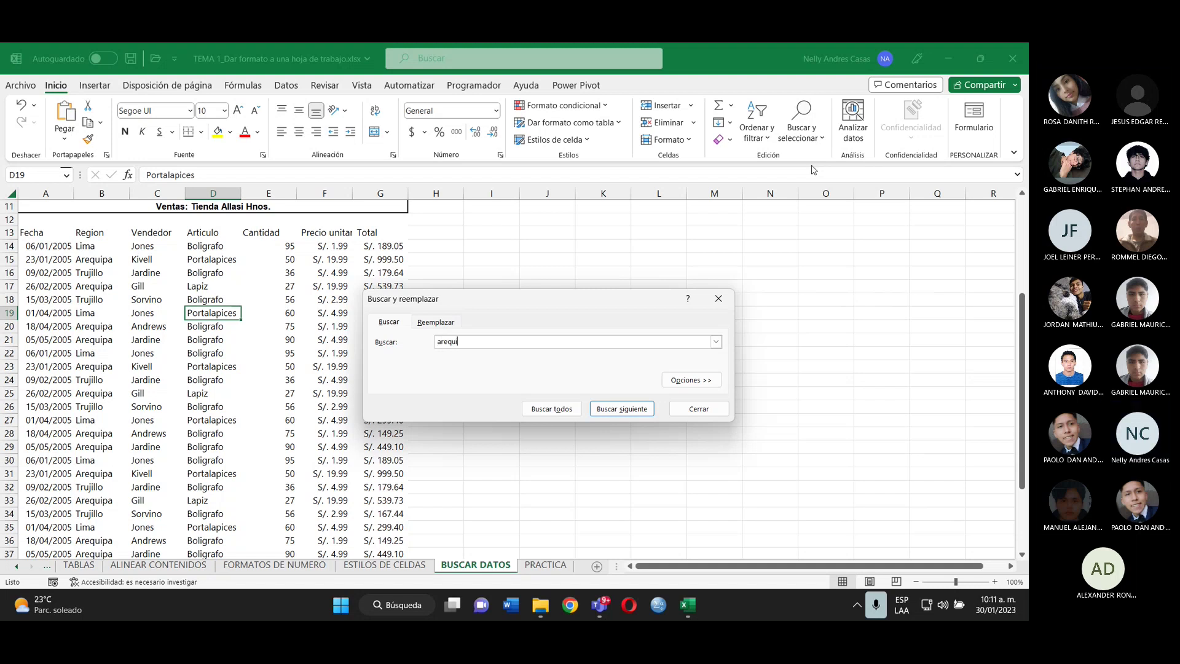
type("pa")
left_click(633, 411)
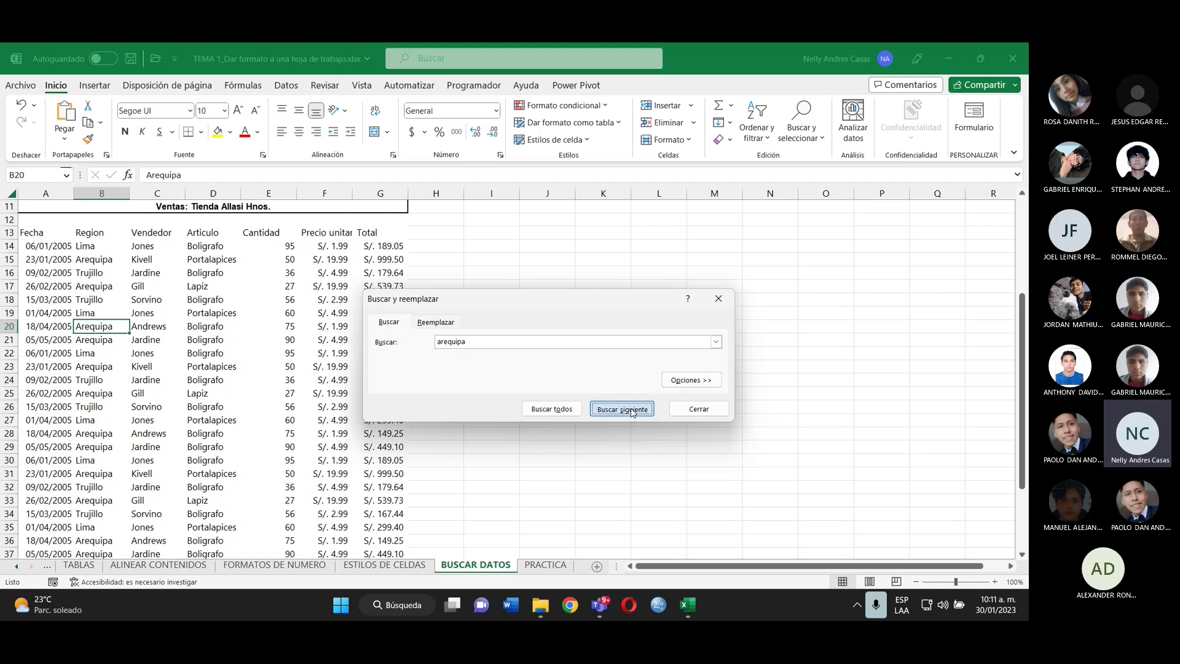
- Step through the following arequipa matches in the Region column down to B29
left_click(633, 411)
left_click(633, 410)
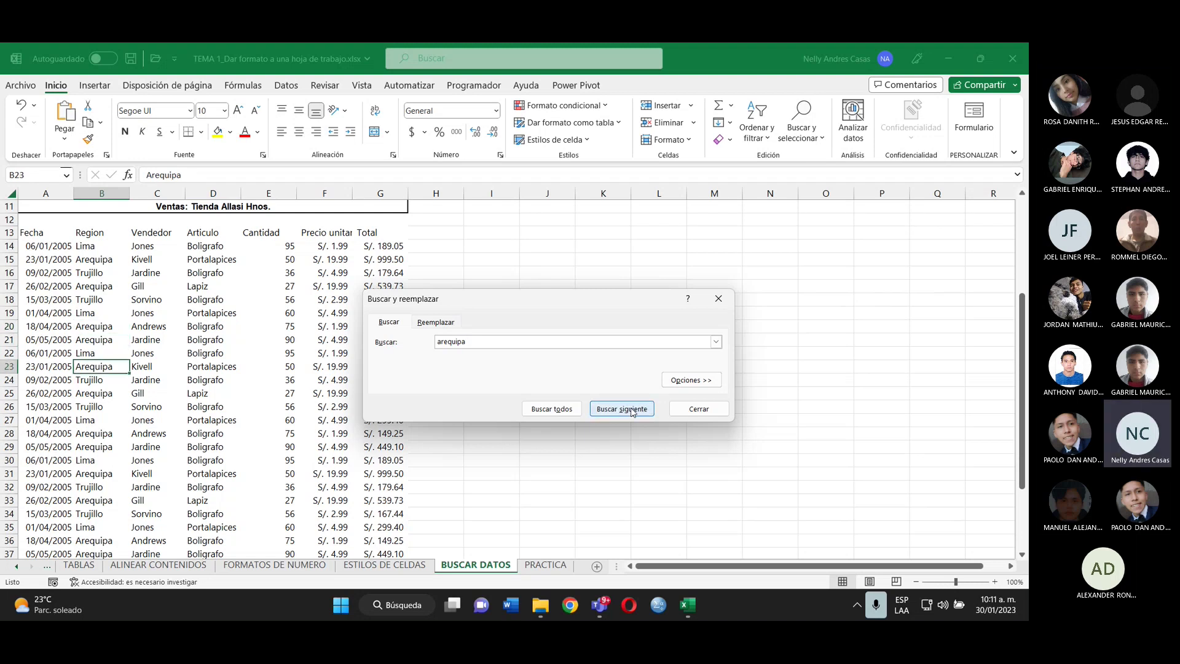
left_click(634, 411)
left_click(633, 411)
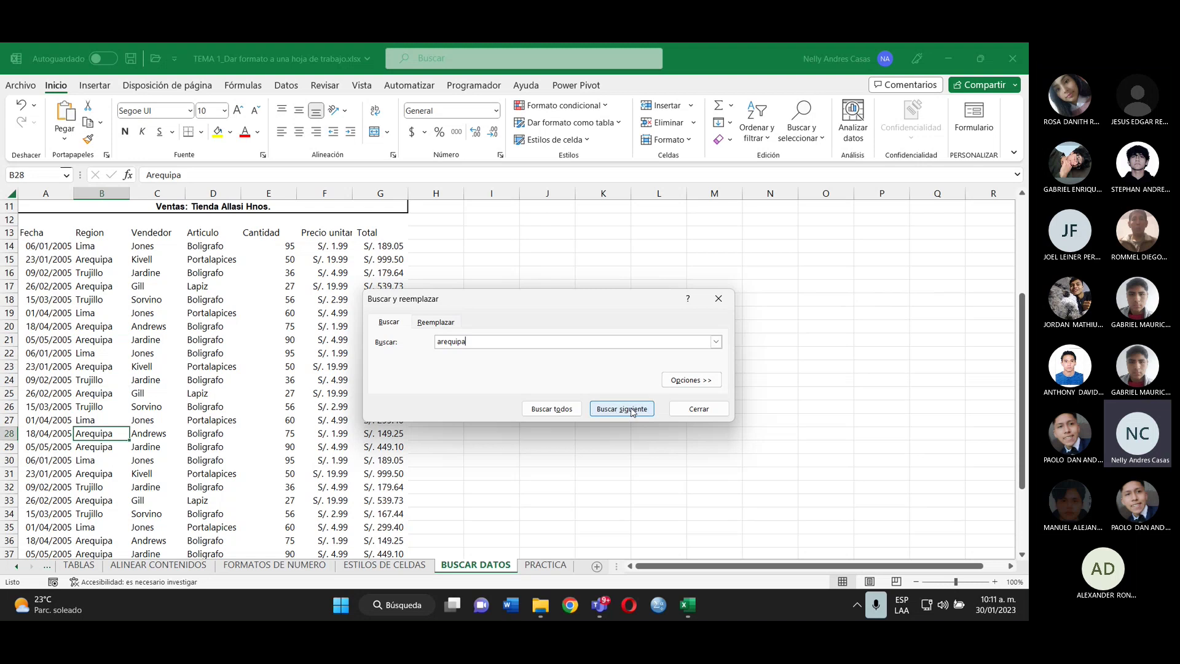
left_click(633, 411)
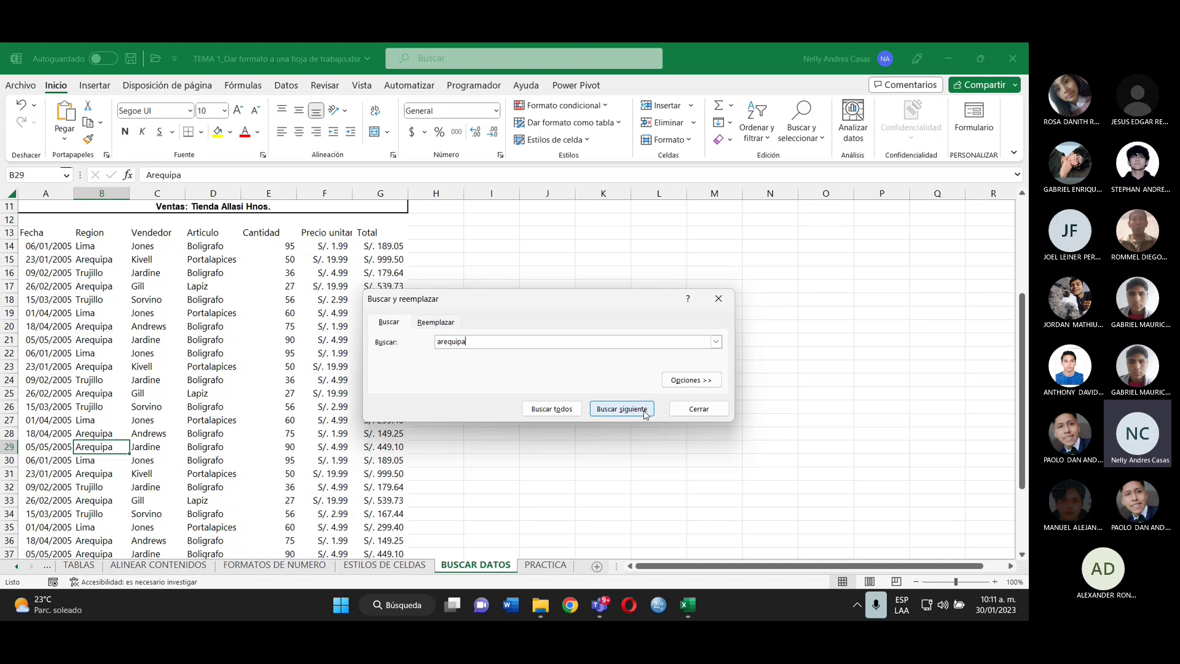
- Replace arequipa with cajamarca one match at a time in B29 and B31, and close the Find and Replace dialog
left_click(449, 324)
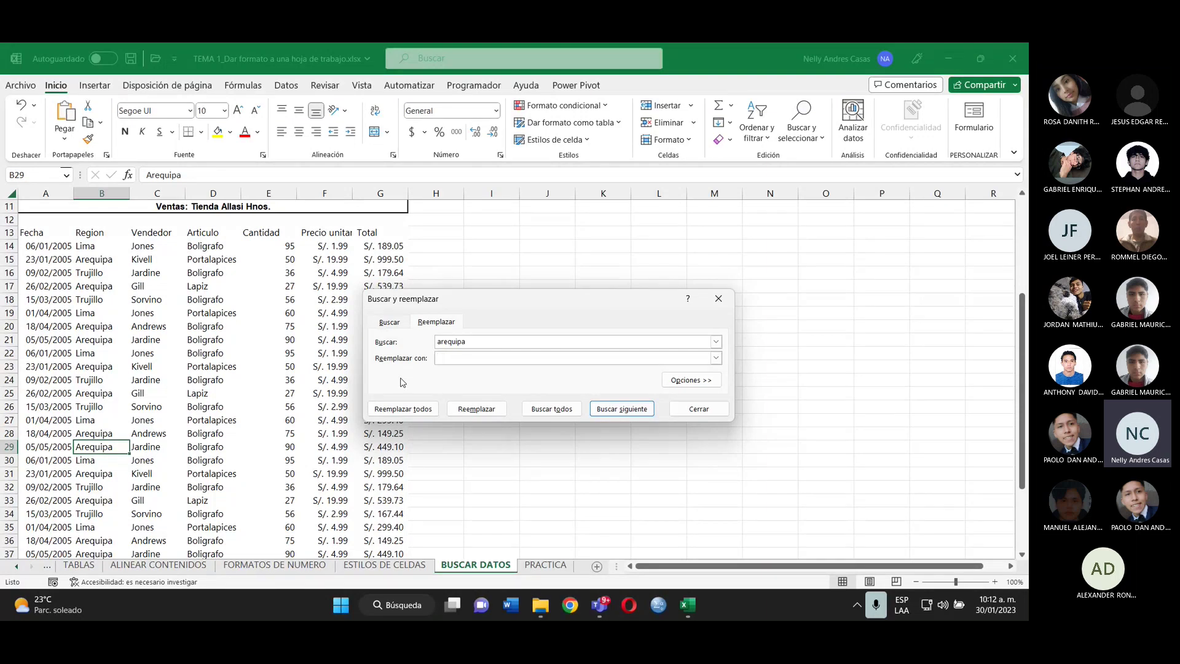
type("cajamarca")
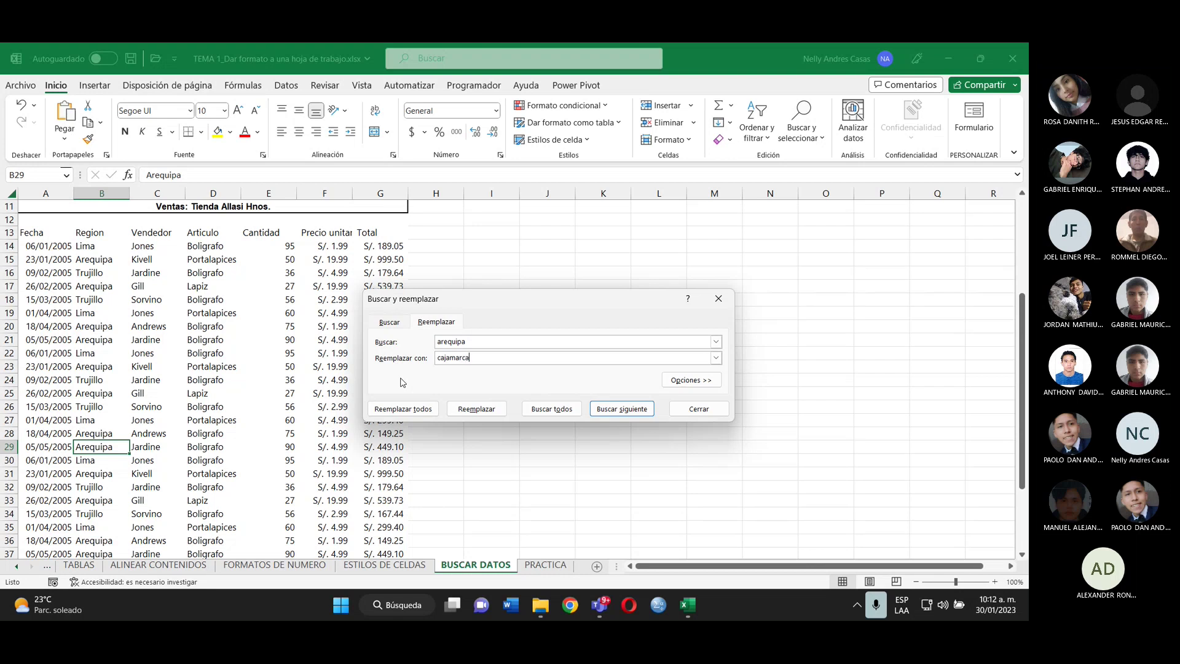
left_click(488, 416)
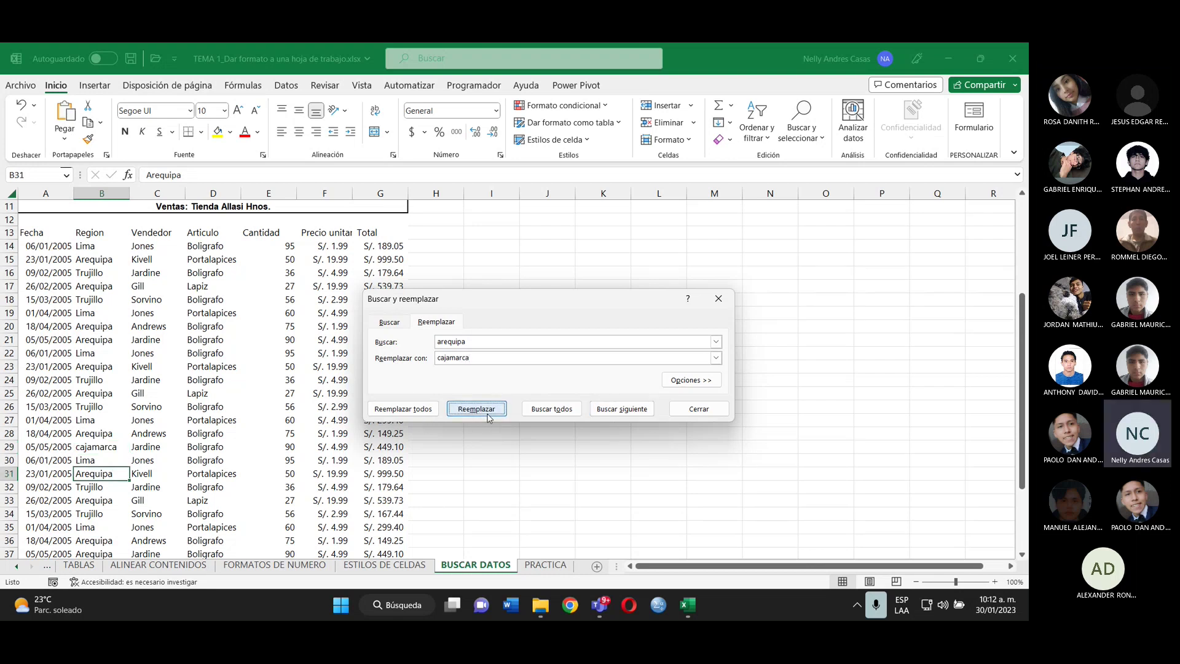
left_click(490, 410)
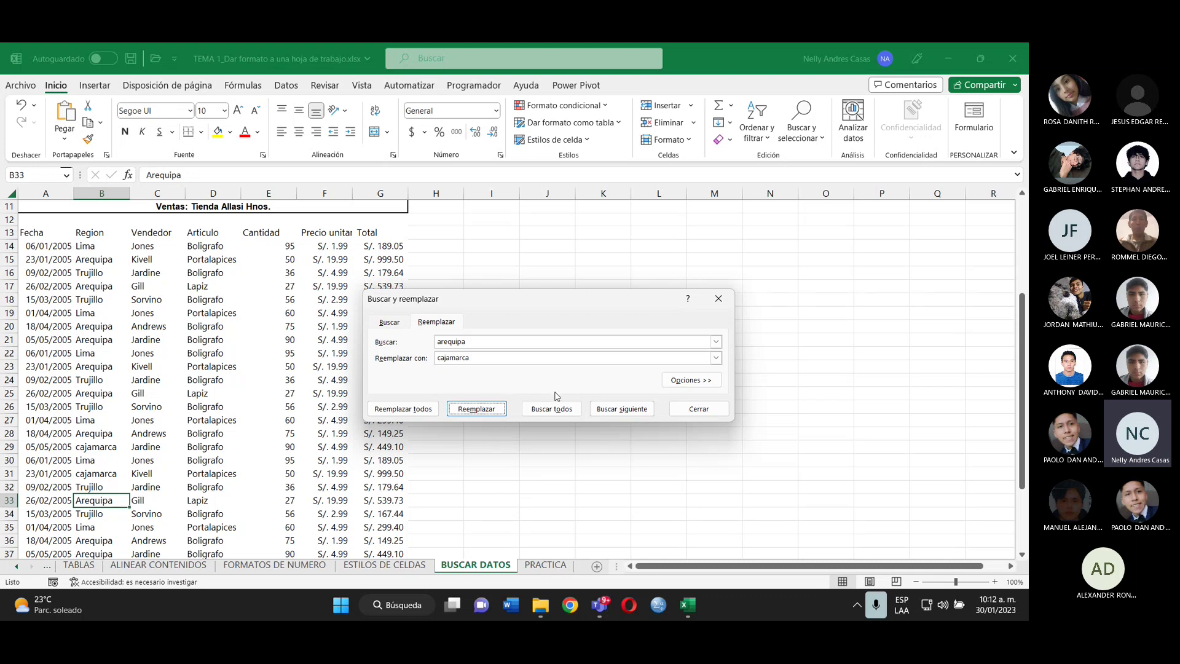
key("Escape")
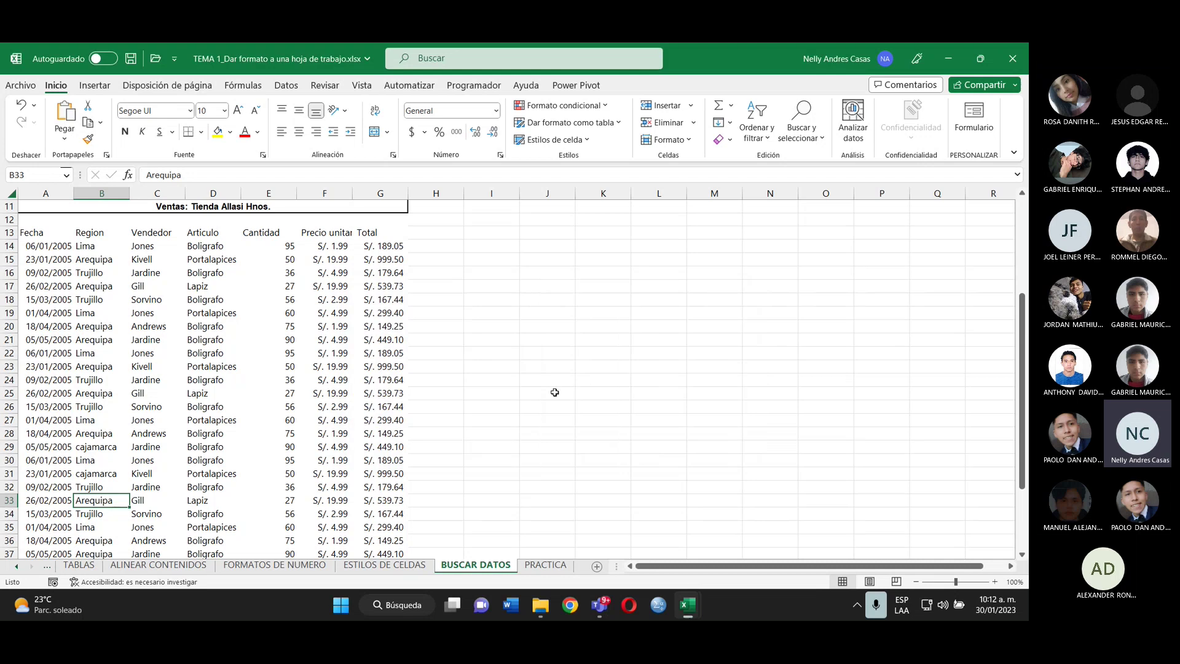
- Display the PRACTICA sheet, and switch to the Asistencia.xlsx workbook
left_click(545, 567)
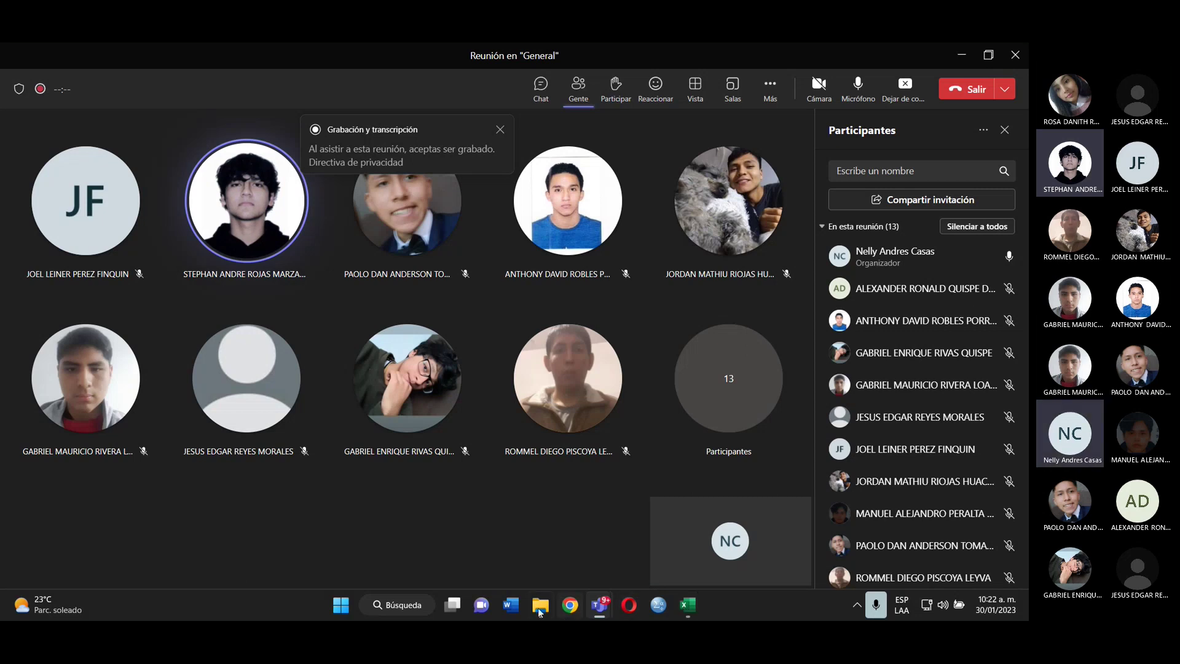
mouse_move(540, 612)
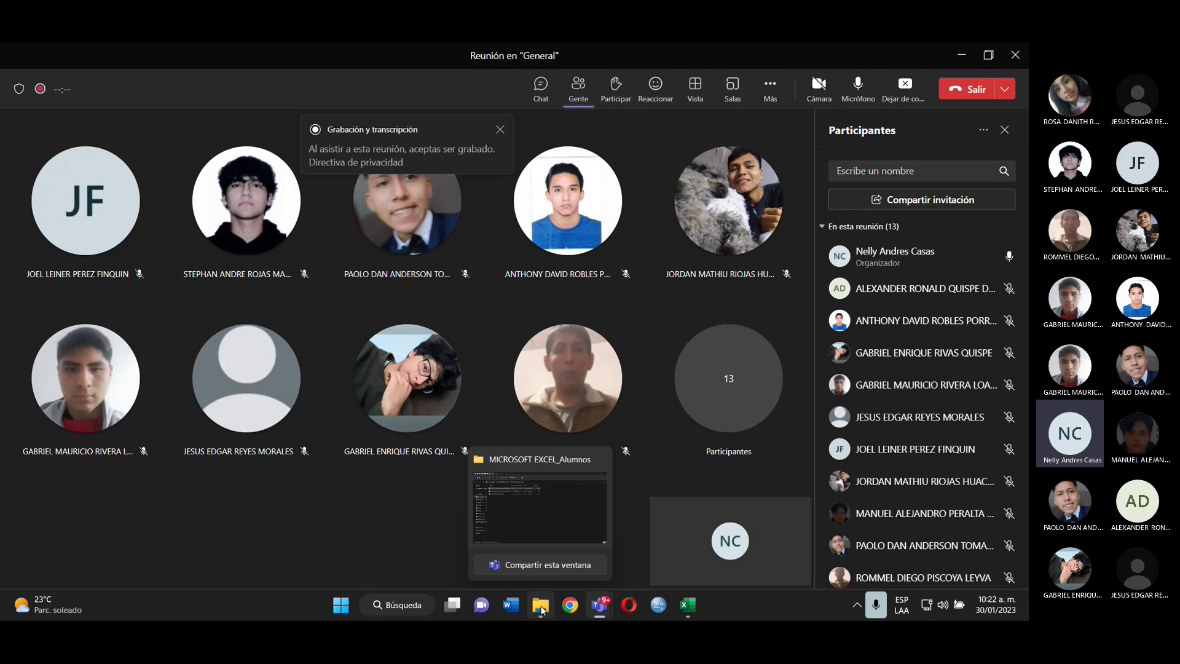
left_click(542, 609)
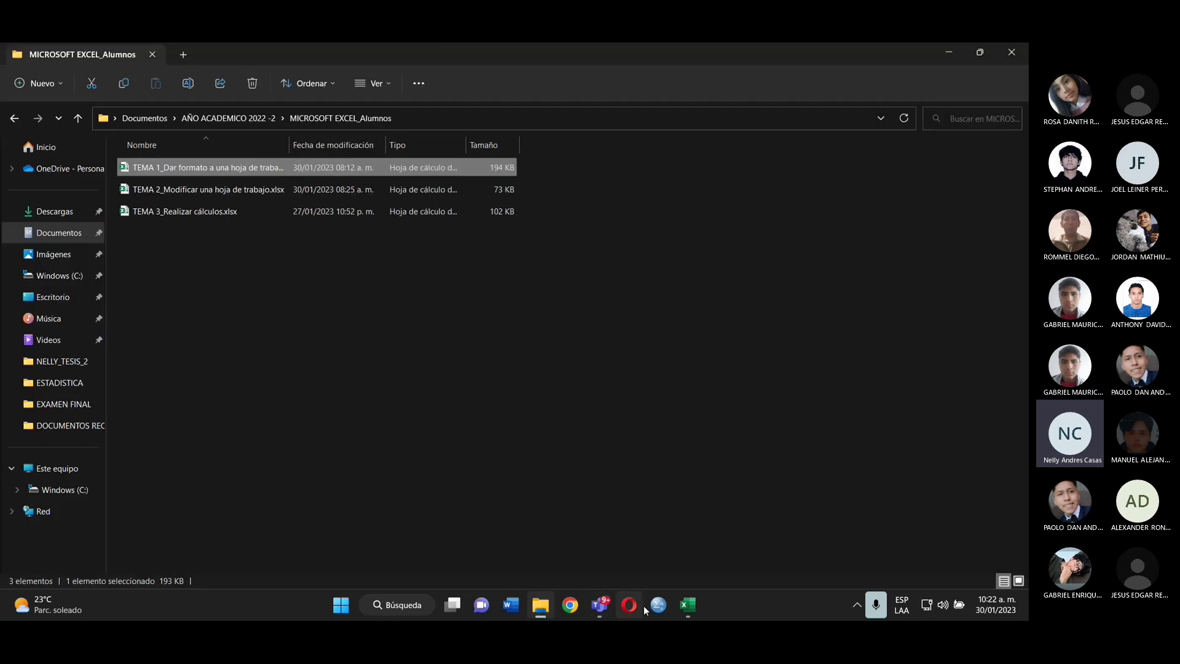
mouse_move(692, 610)
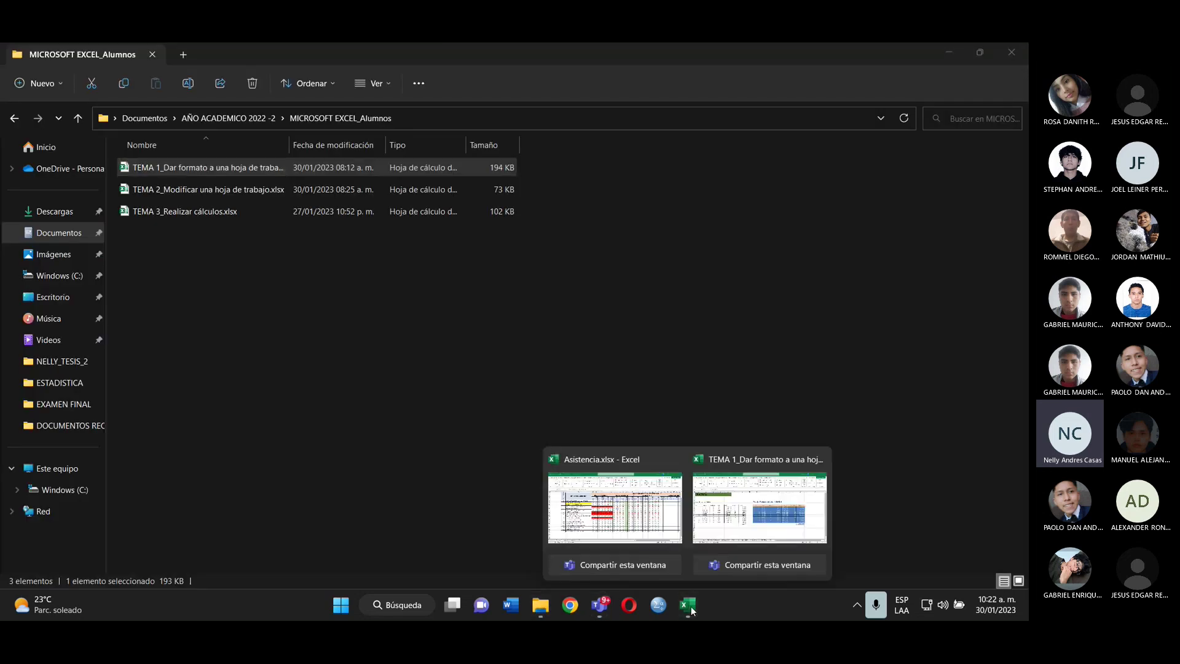
left_click(627, 539)
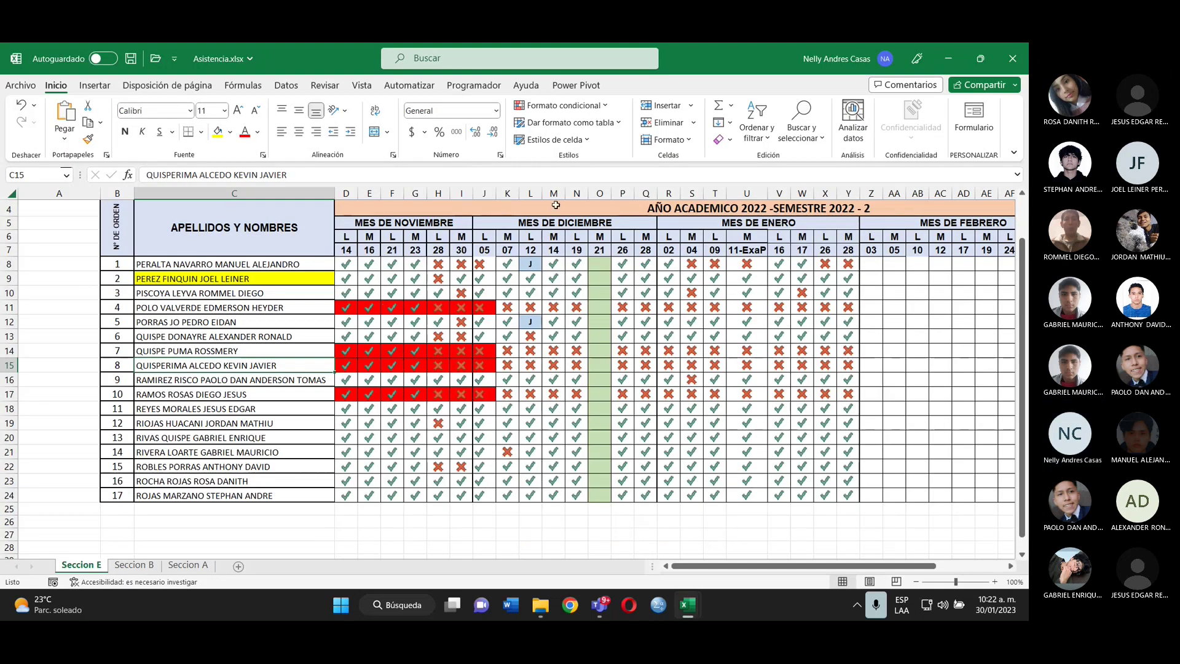
- On the Seccion E sheet, record attendance value 1 for student 1 in cell Z8, under date 03
left_click(872, 263)
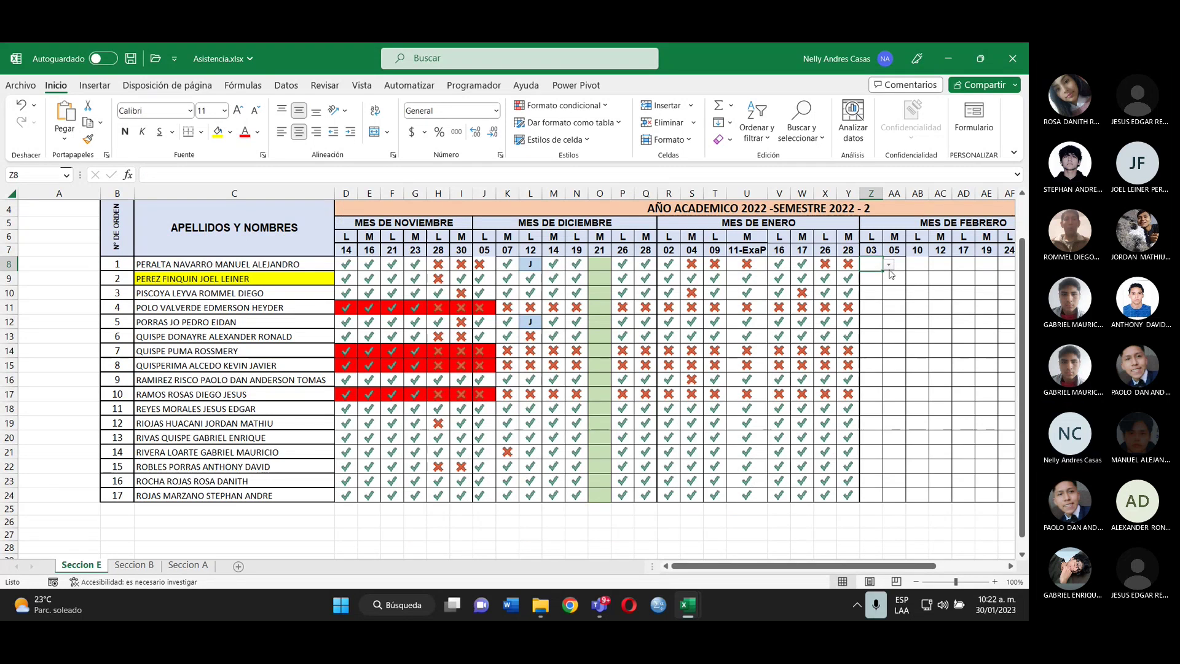
left_click(889, 264)
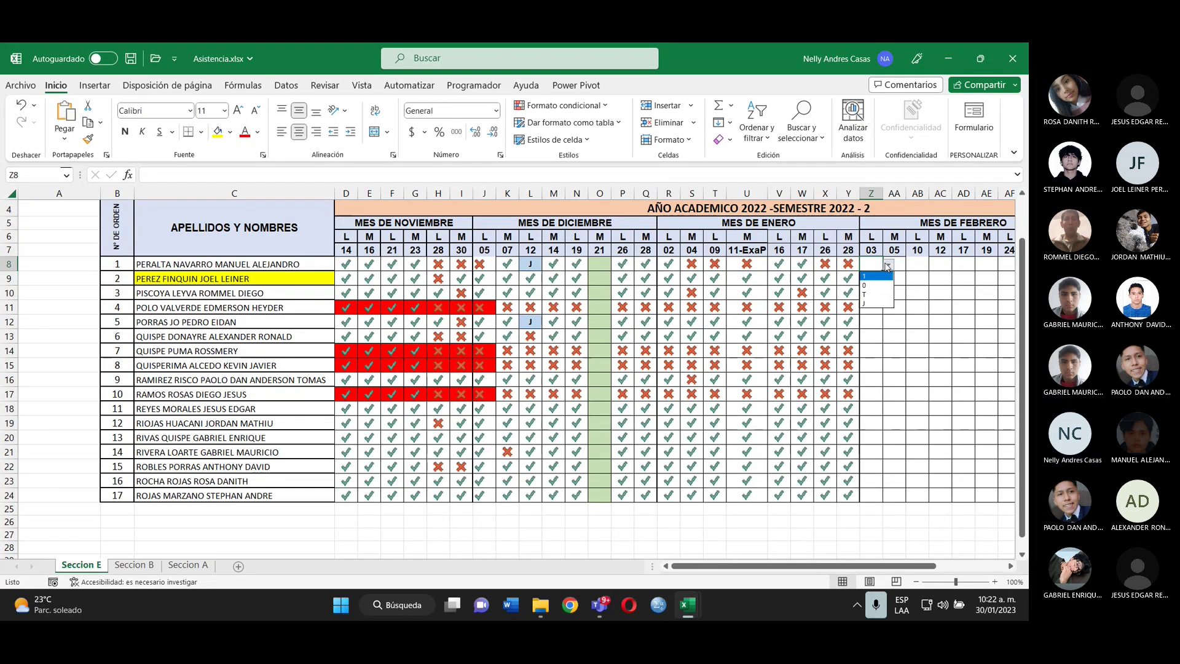
left_click(865, 286)
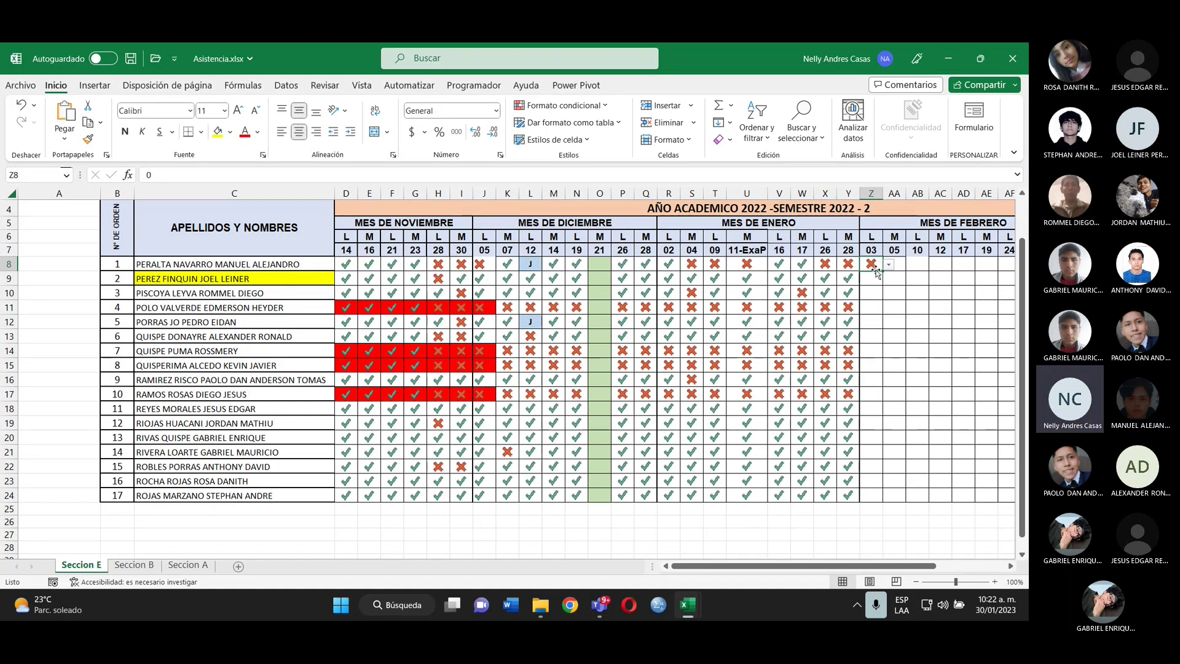
left_click(889, 264)
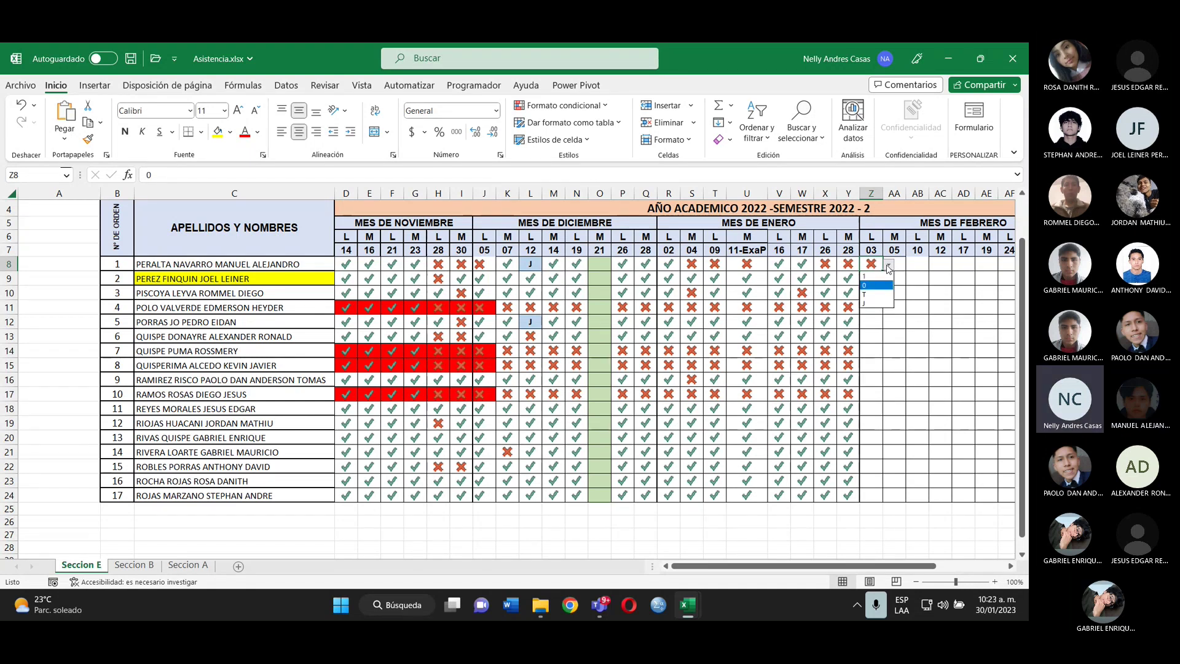
left_click(872, 277)
- Record attendance value 1 for students 2 and 3 in cells Z9 and Z10
left_click(871, 278)
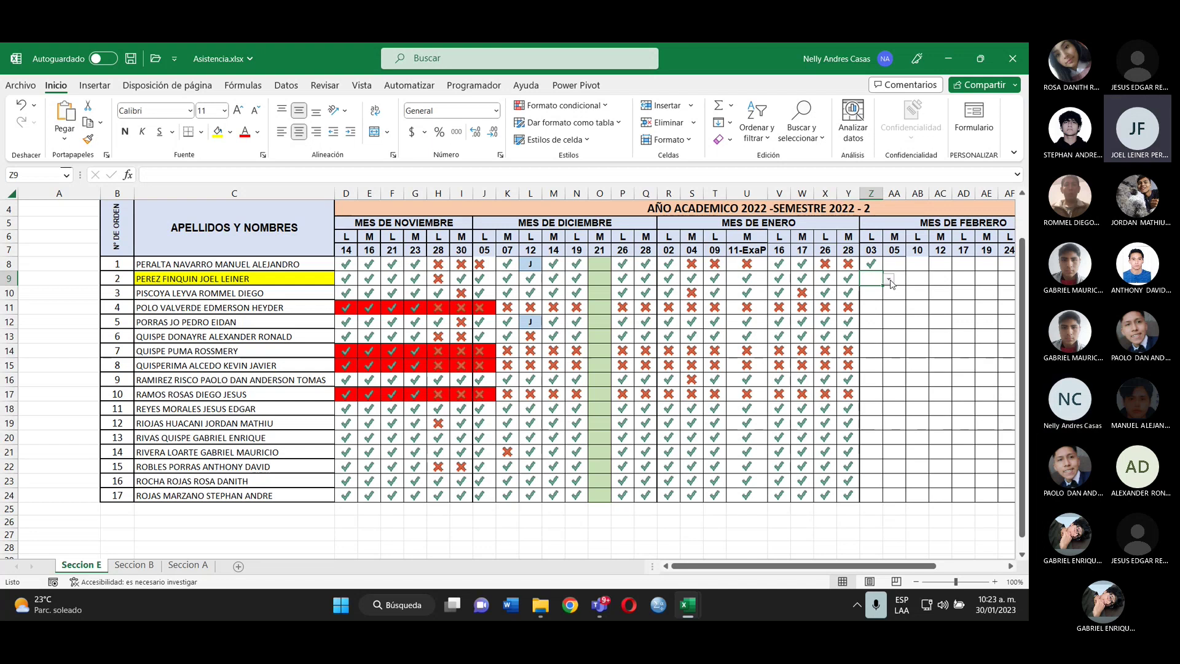
left_click(890, 280)
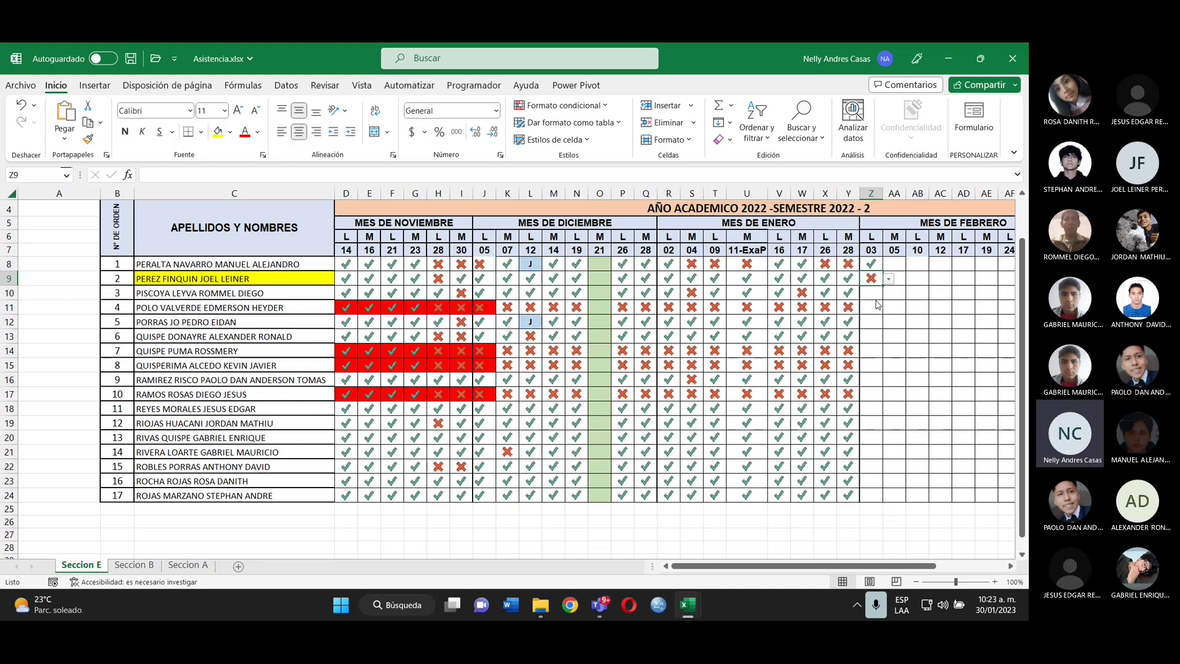
key("Down")
left_click(873, 290)
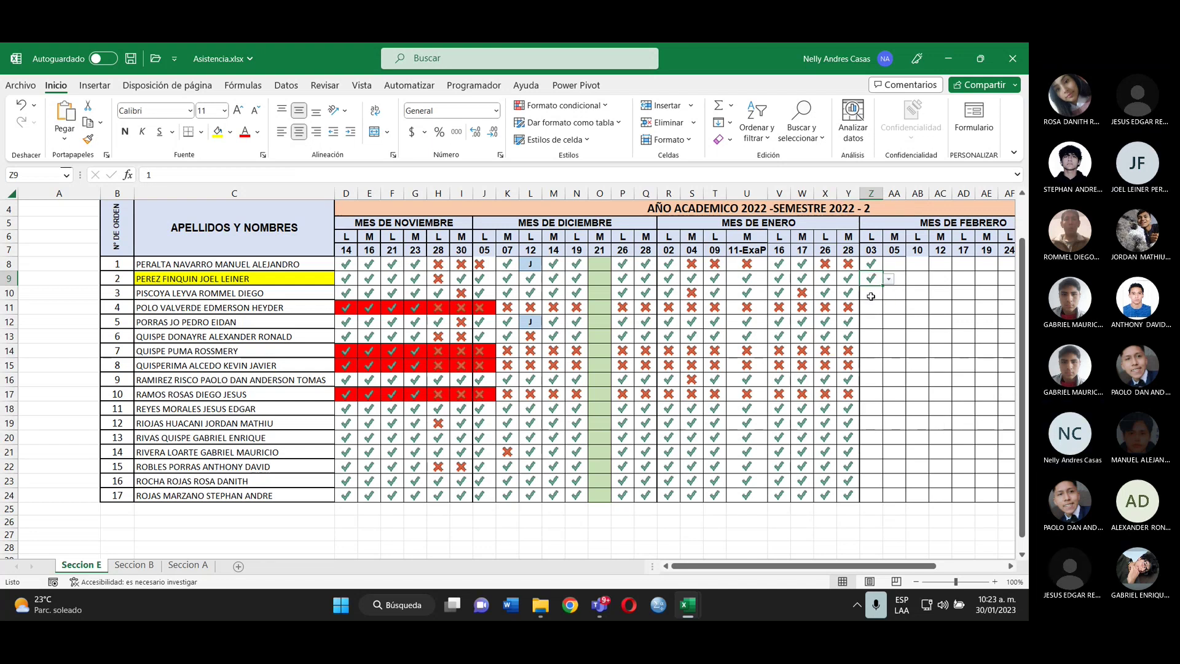
left_click(871, 296)
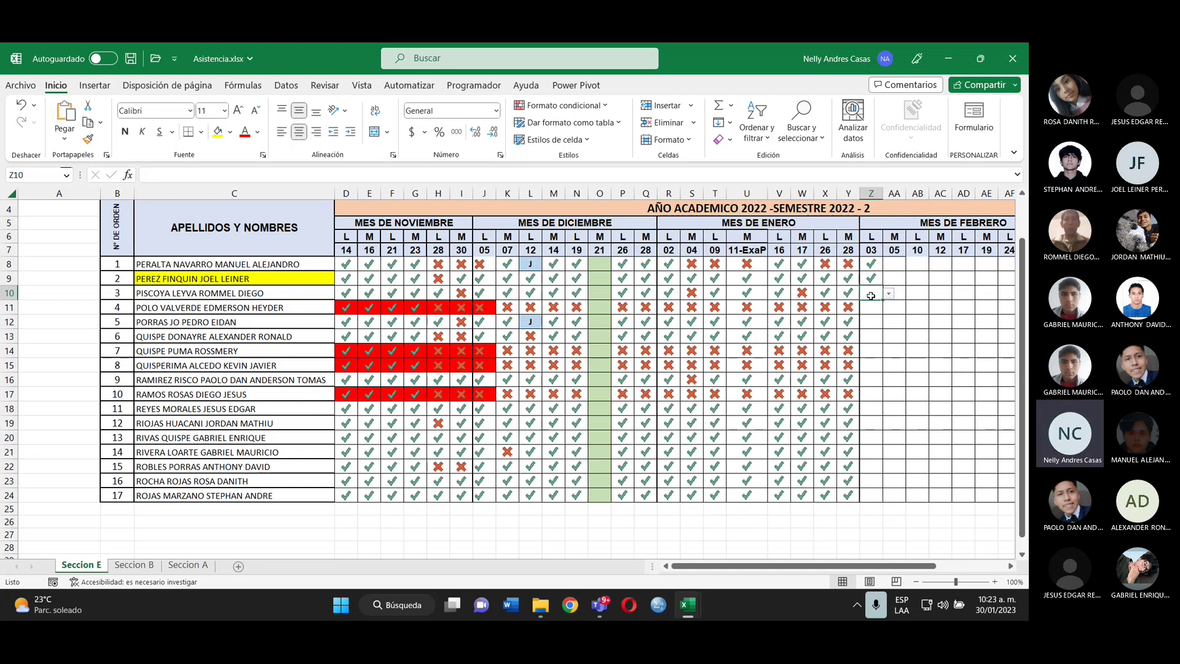
left_click(889, 294)
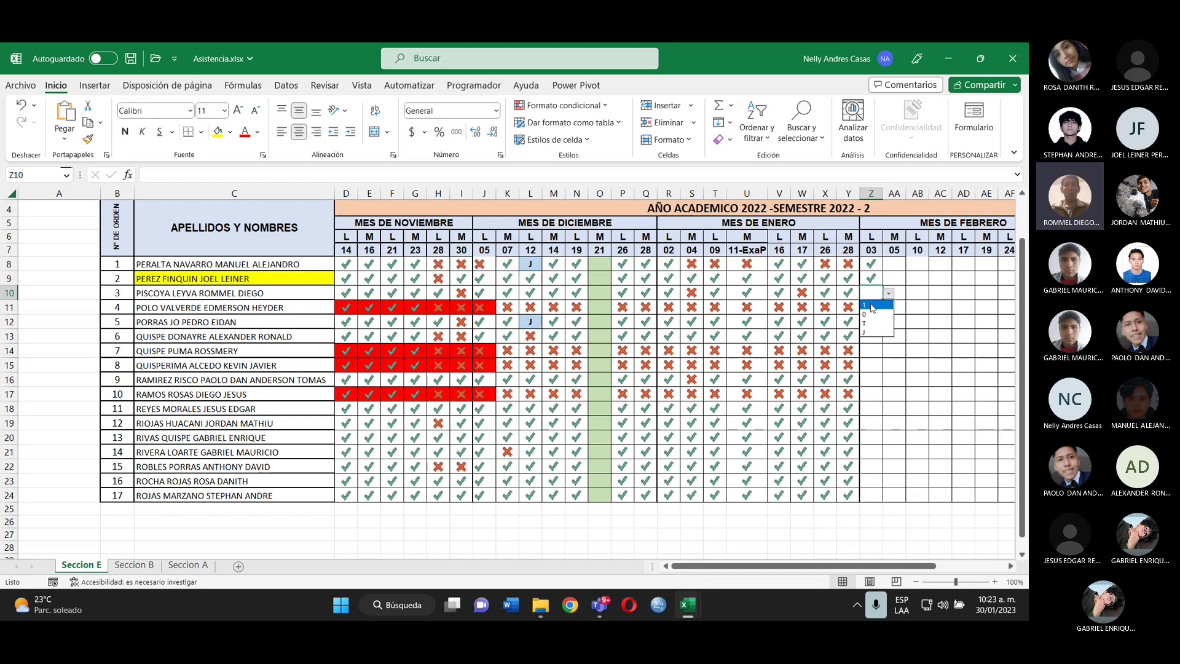
left_click(872, 308)
- Record absence value 0 for students 4 and 5 in cells Z11 and Z12
left_click(870, 307)
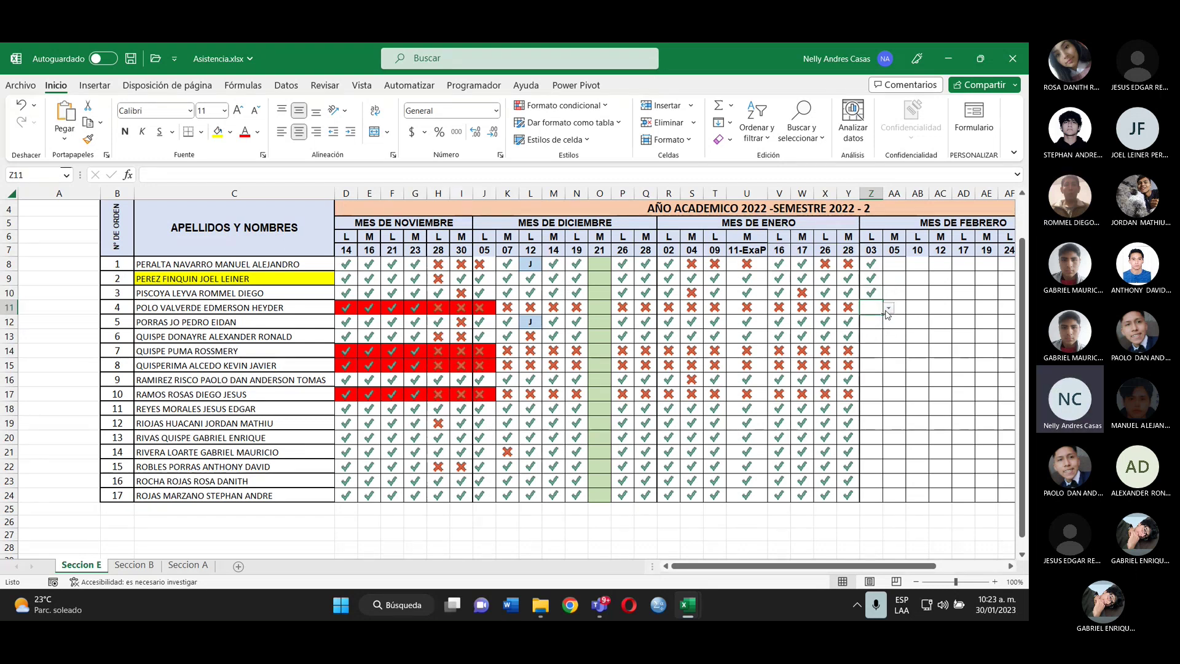
left_click(889, 307)
left_click(871, 324)
left_click(871, 322)
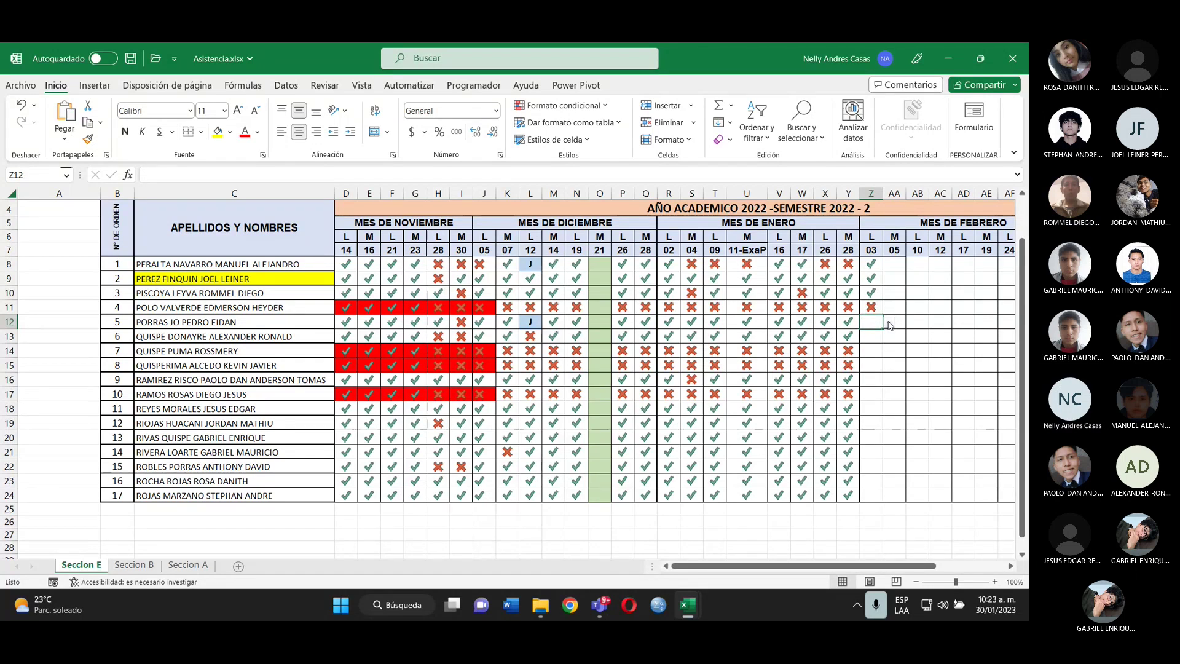
left_click(889, 322)
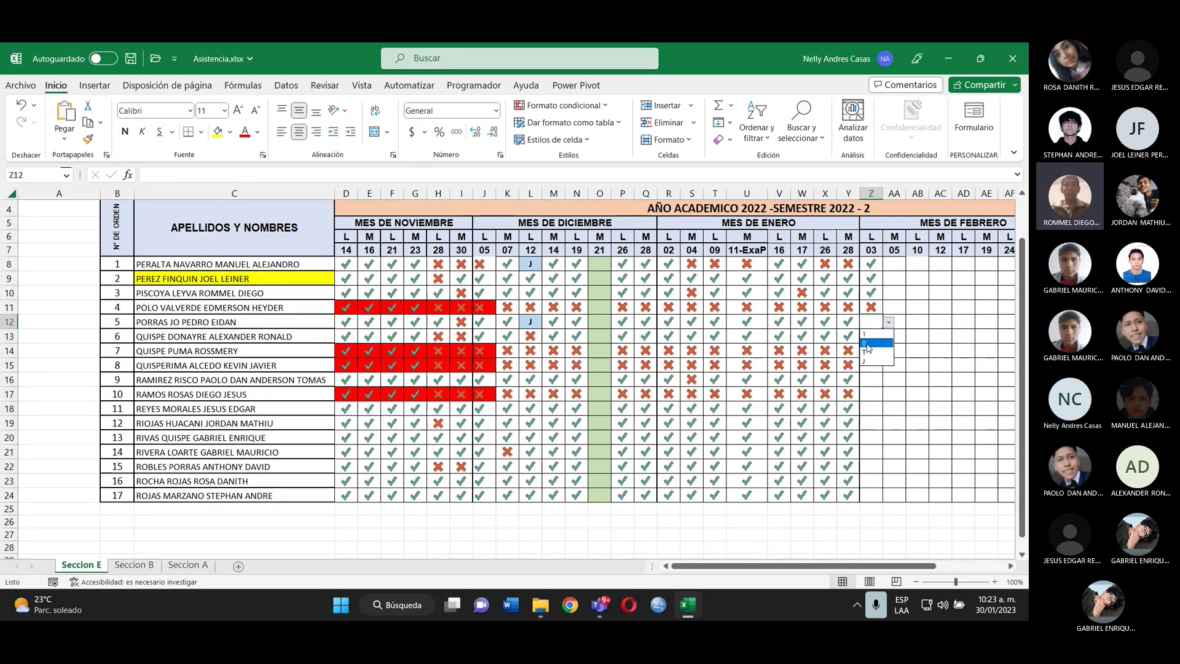
left_click(871, 344)
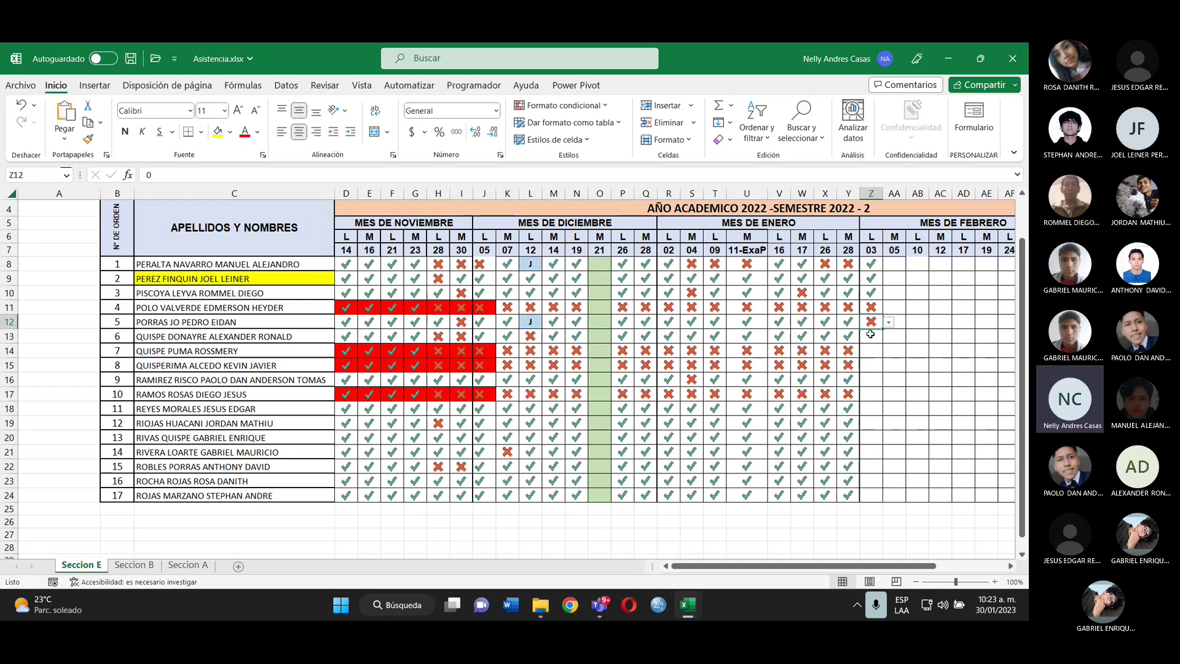
- Record absence value 0 for students 6, 7 and 8 in cells Z13 to Z15
left_click(872, 337)
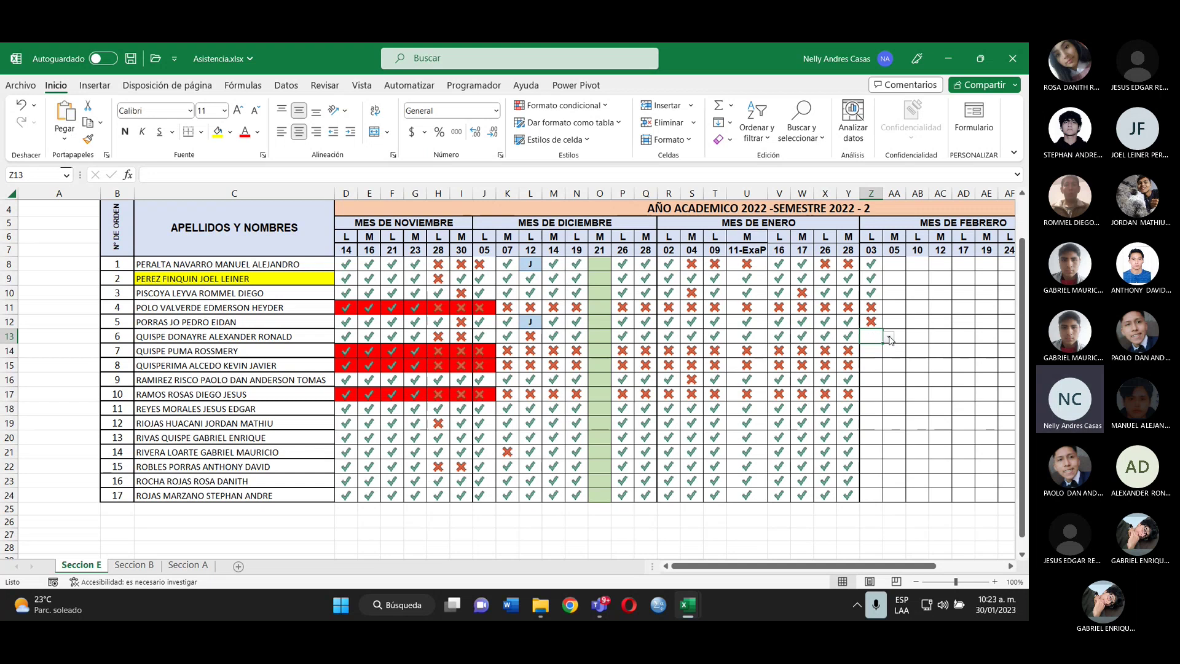
left_click(889, 339)
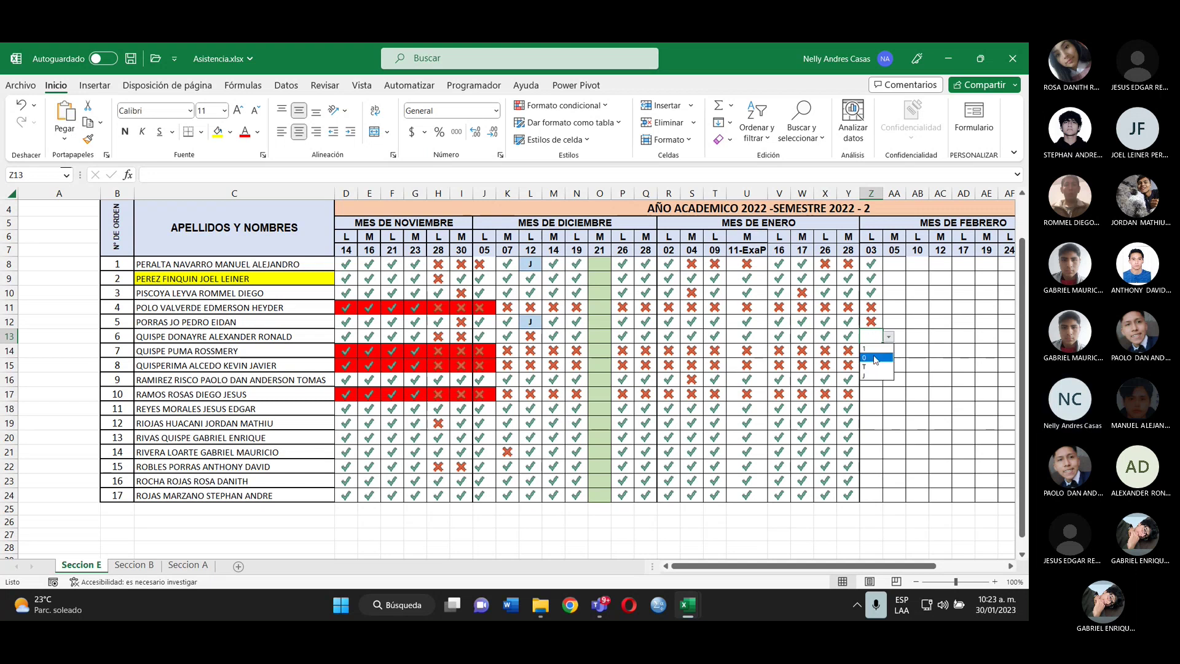
left_click(876, 361)
left_click(876, 351)
left_click(889, 353)
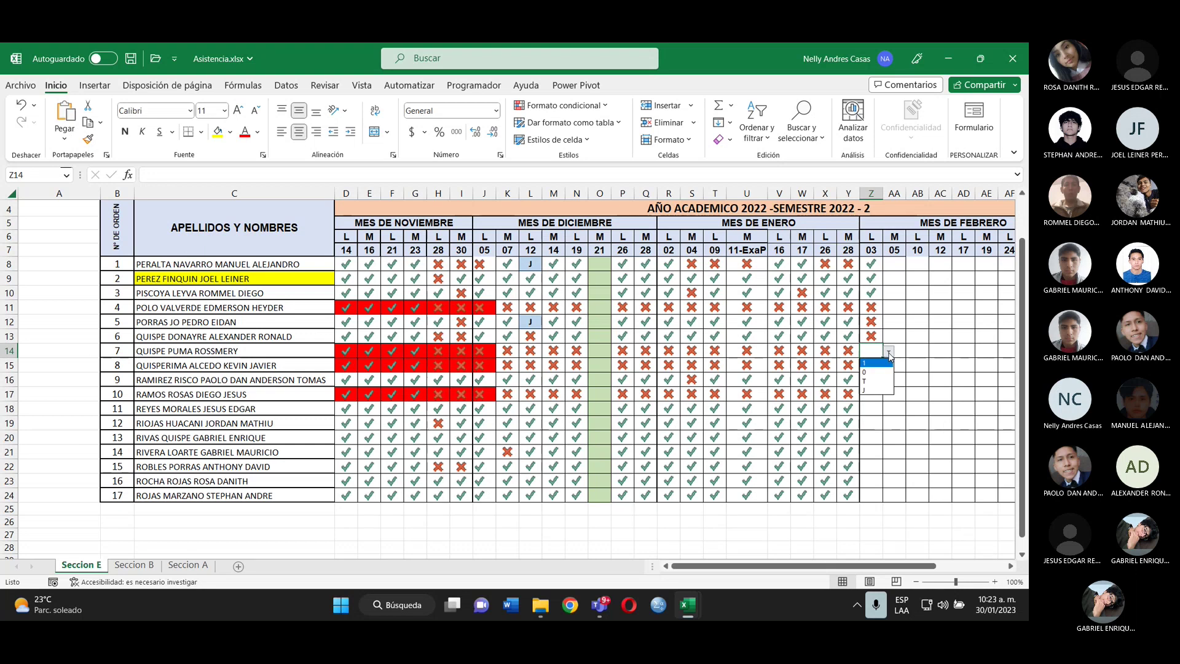
left_click(873, 372)
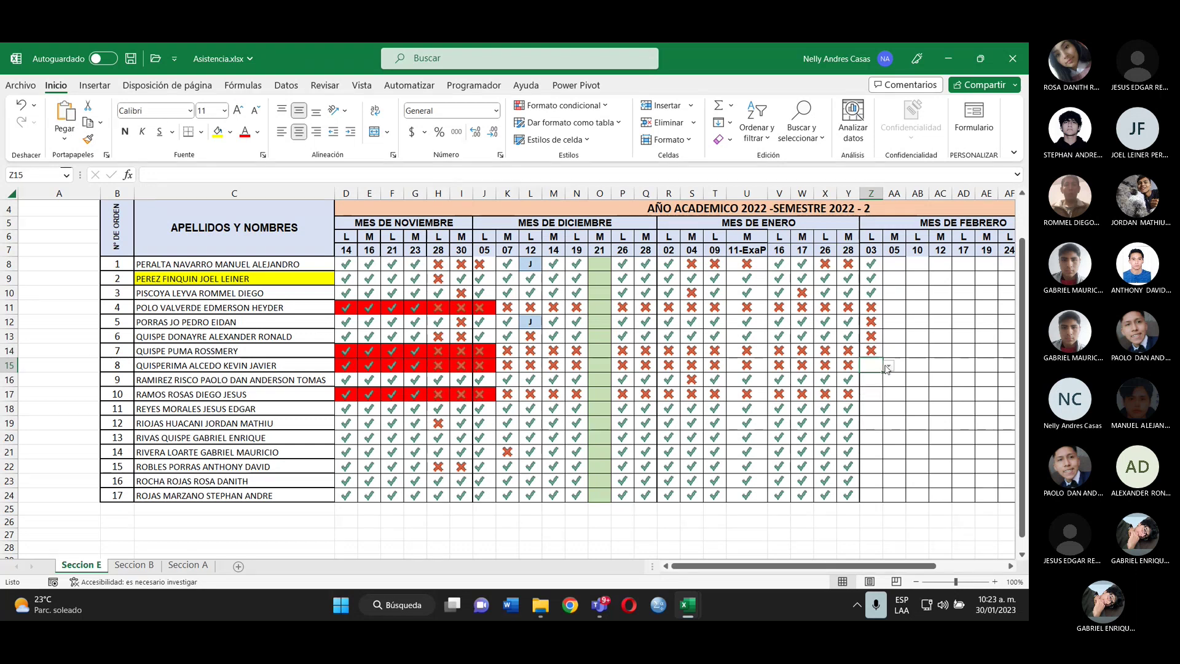
left_click(873, 365)
left_click(890, 366)
left_click(875, 387)
- Record value 1 for student 9 in Z16 and value 0 for student 10 in Z17
left_click(871, 380)
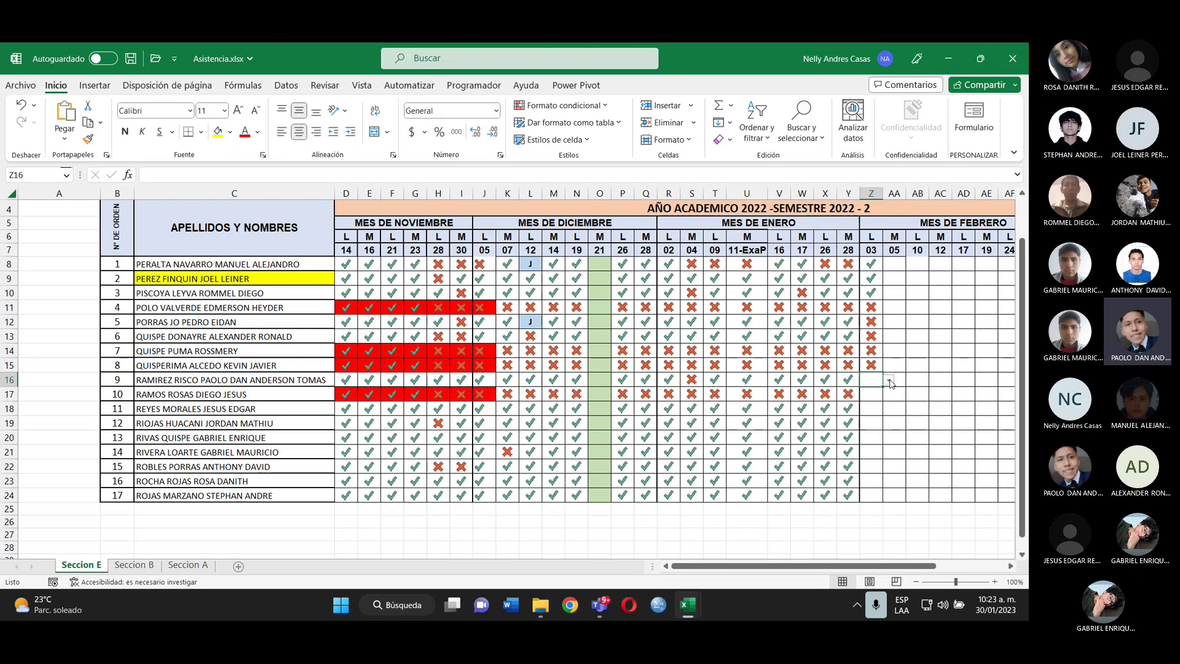
left_click(891, 383)
left_click(873, 395)
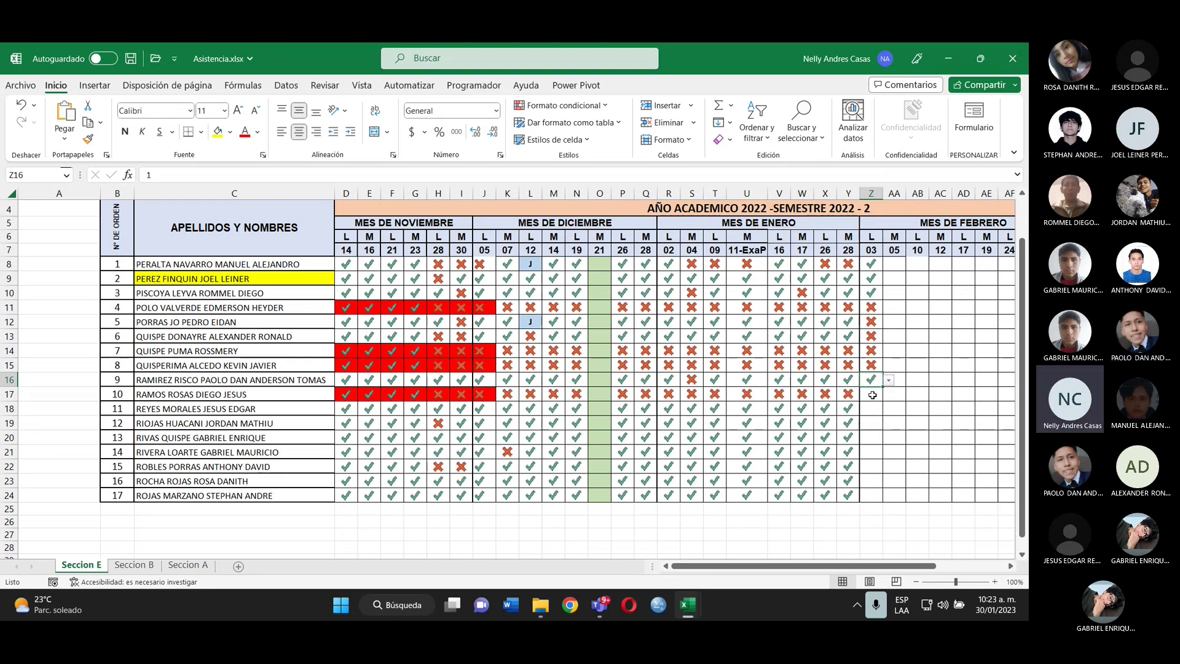
left_click(872, 395)
left_click(889, 394)
left_click(872, 415)
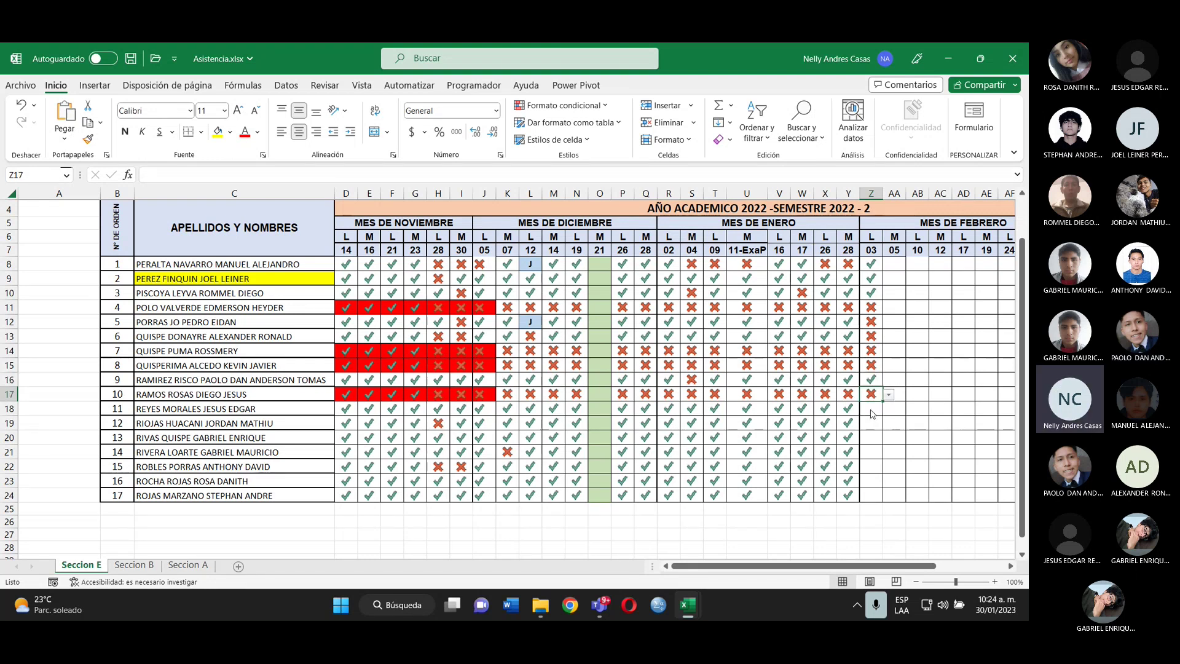
- Record attendance value 1 for students 11 and 12 in cells Z18 and Z19
left_click(870, 409)
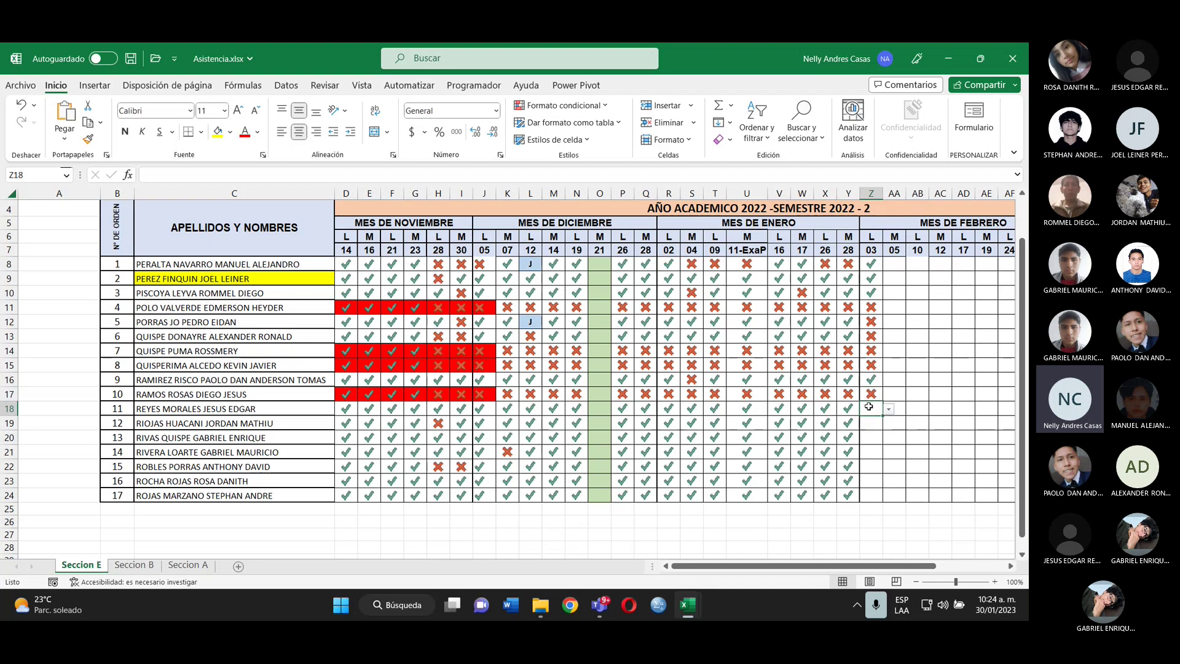
left_click(889, 409)
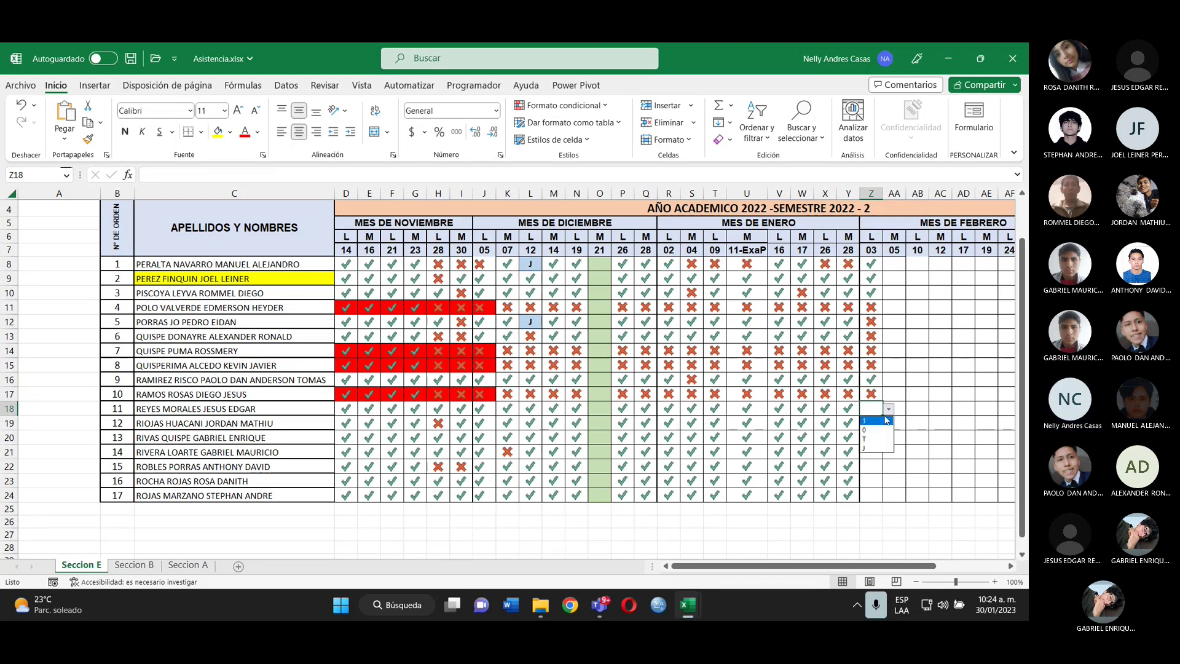
left_click(872, 421)
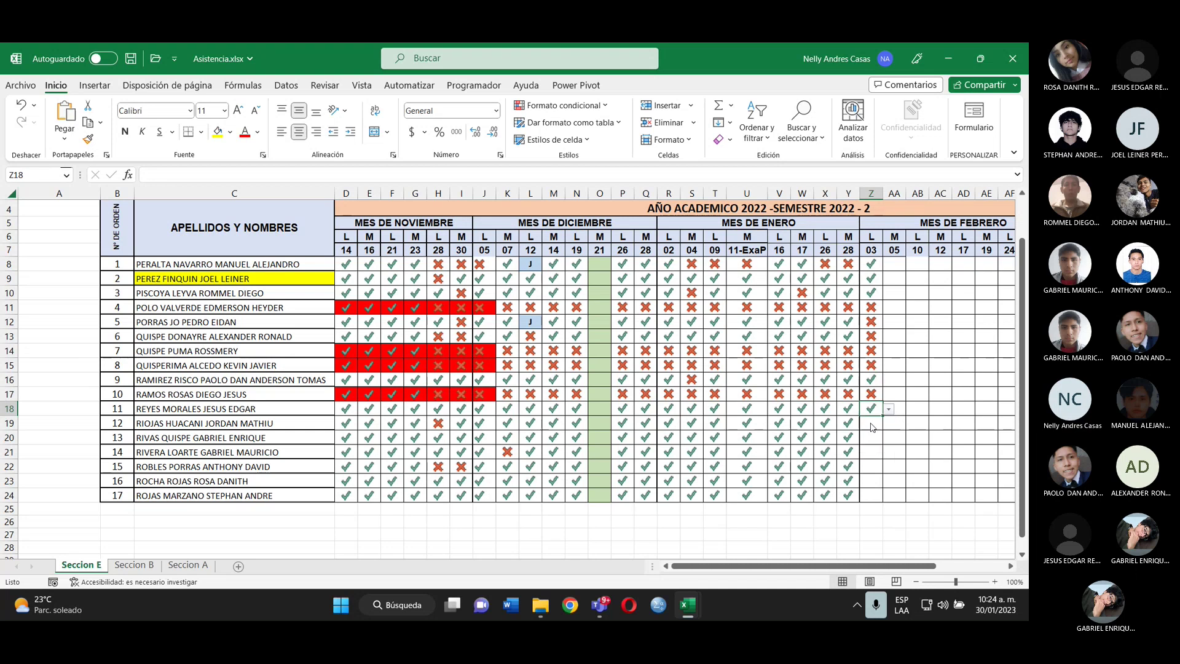
left_click(874, 423)
left_click(889, 424)
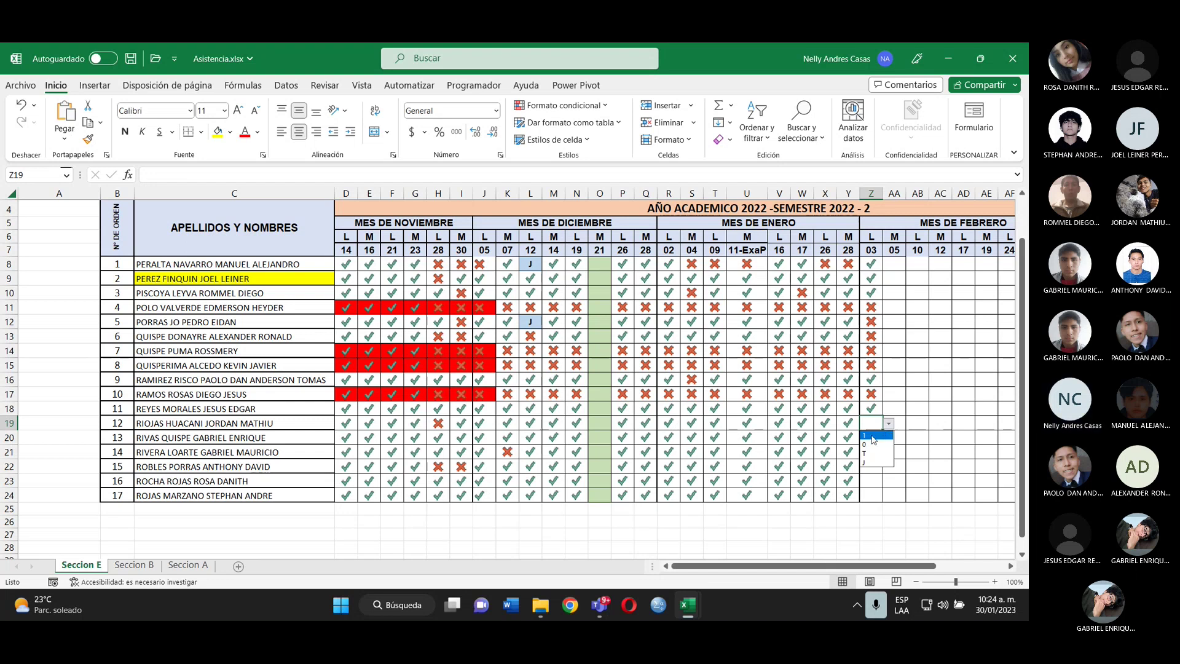
left_click(873, 436)
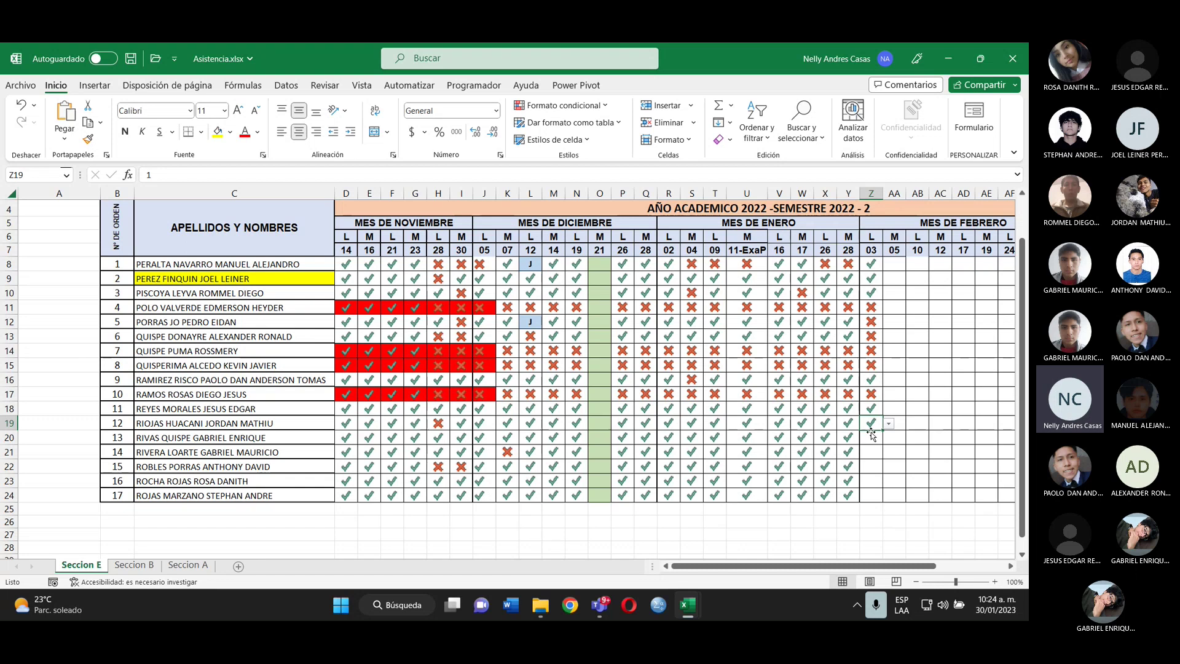
- Record attendance value 1 for students 13 and 14 in cells Z20 and Z21
left_click(872, 438)
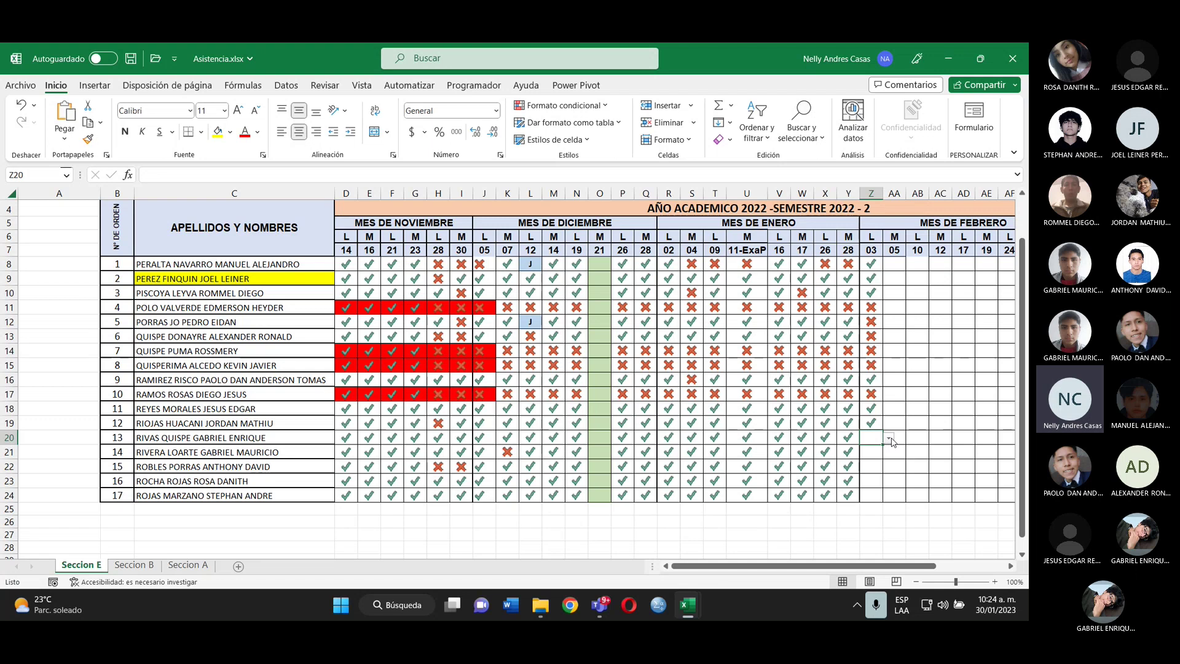
left_click(890, 438)
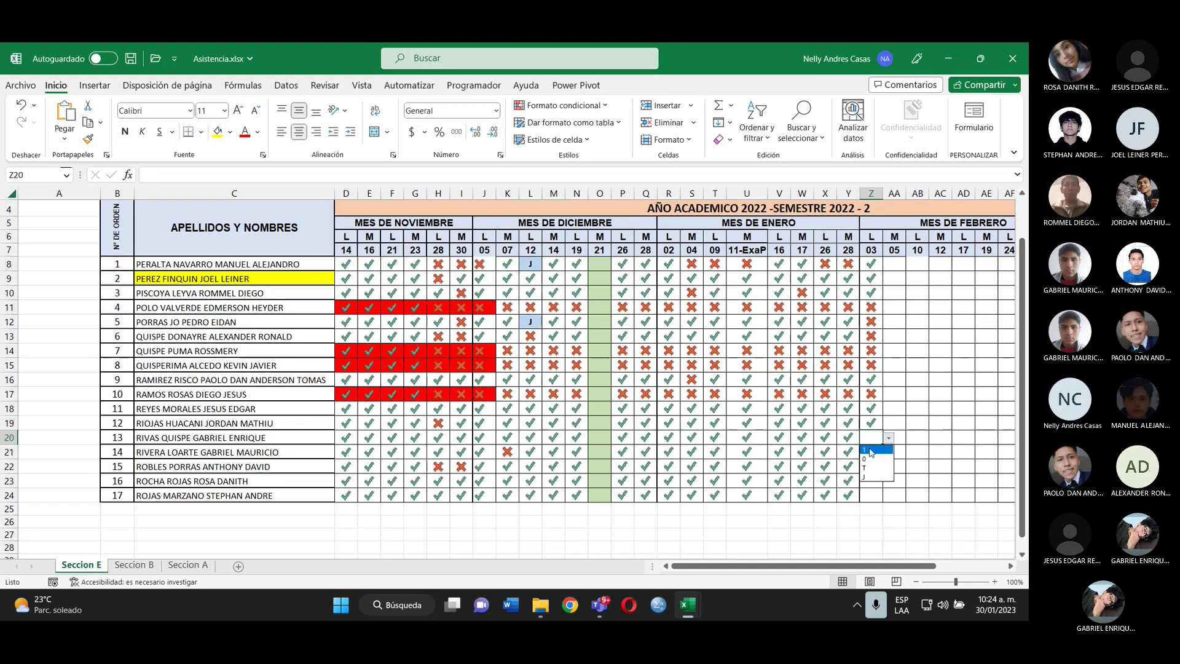
left_click(870, 450)
left_click(870, 450)
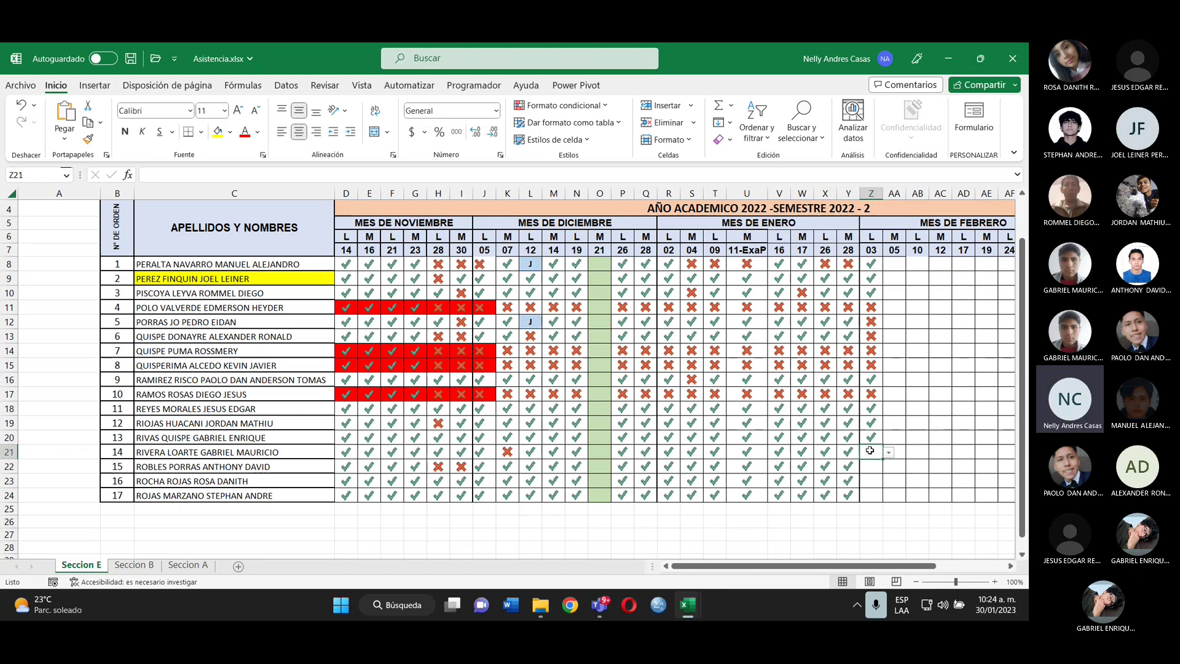
left_click(890, 453)
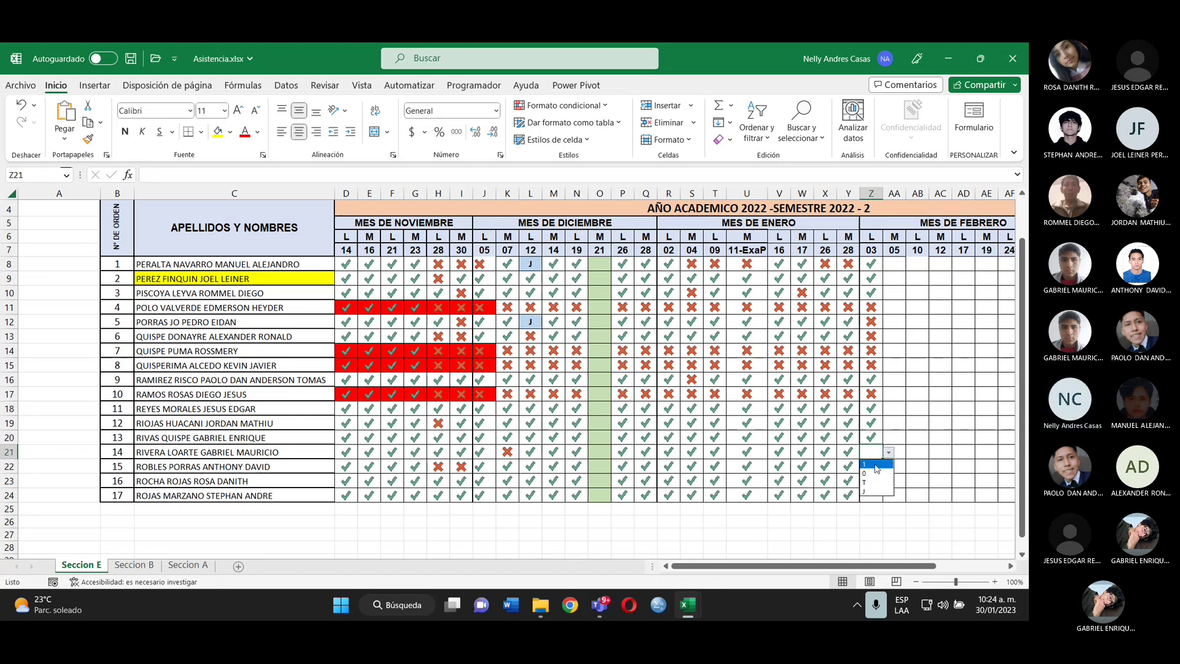
left_click(877, 469)
- Record attendance value 1 for students 15 and 16 in cells Z22 and Z23
left_click(874, 466)
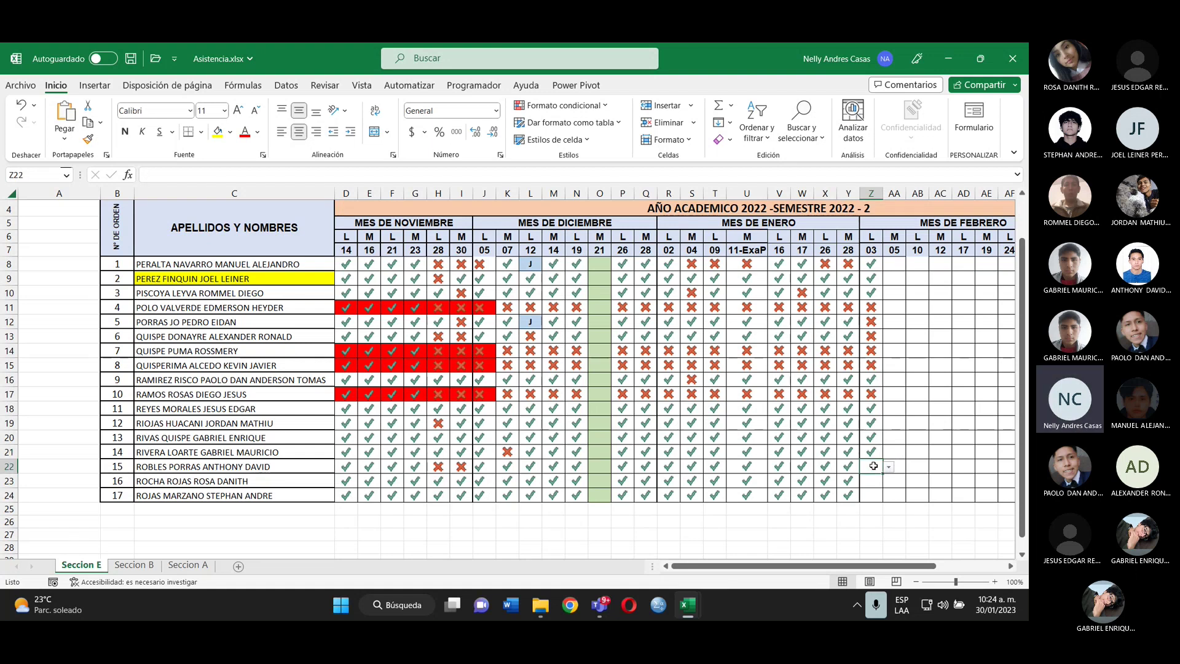
left_click(889, 467)
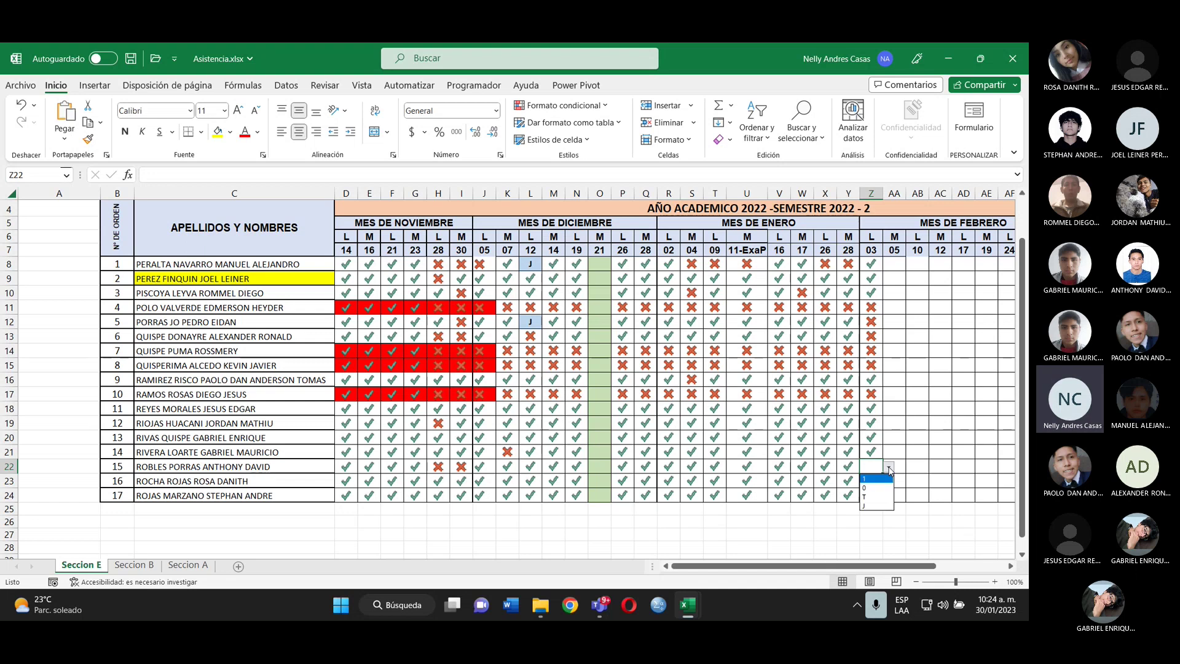
left_click(871, 479)
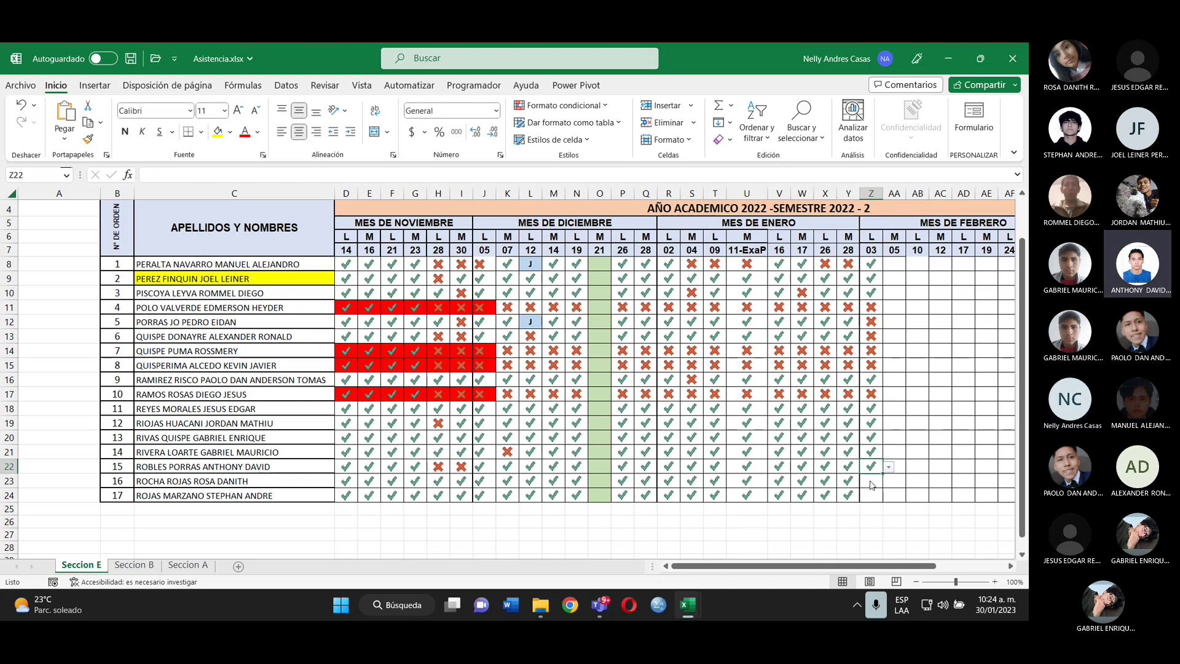
left_click(871, 484)
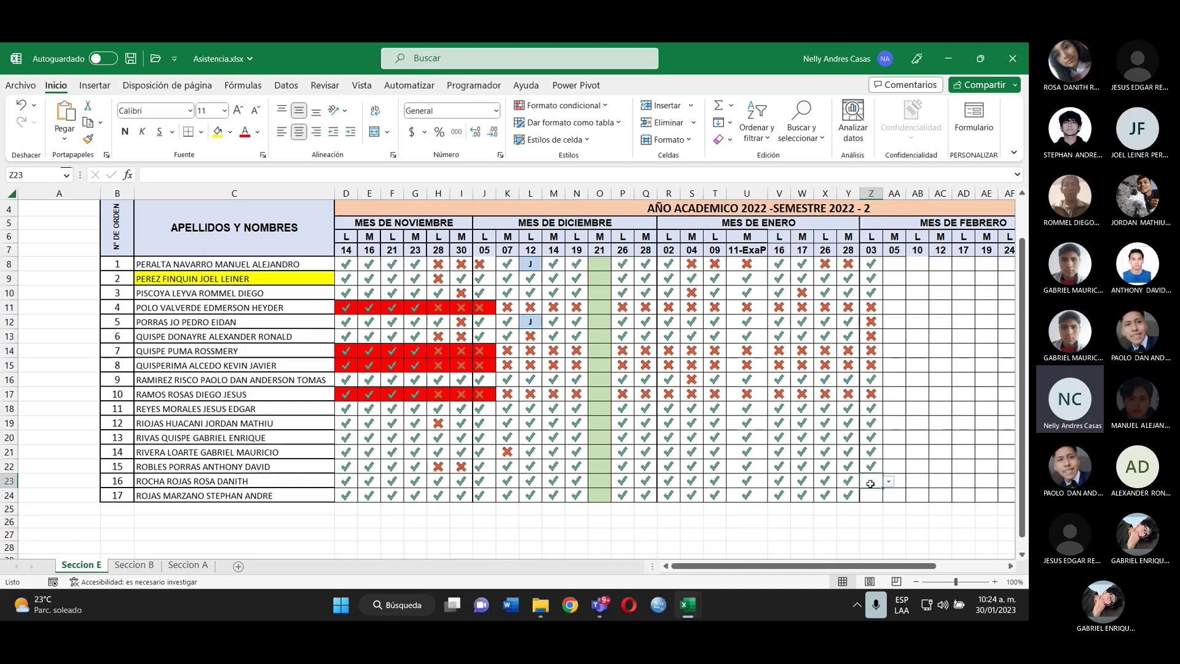
left_click(888, 482)
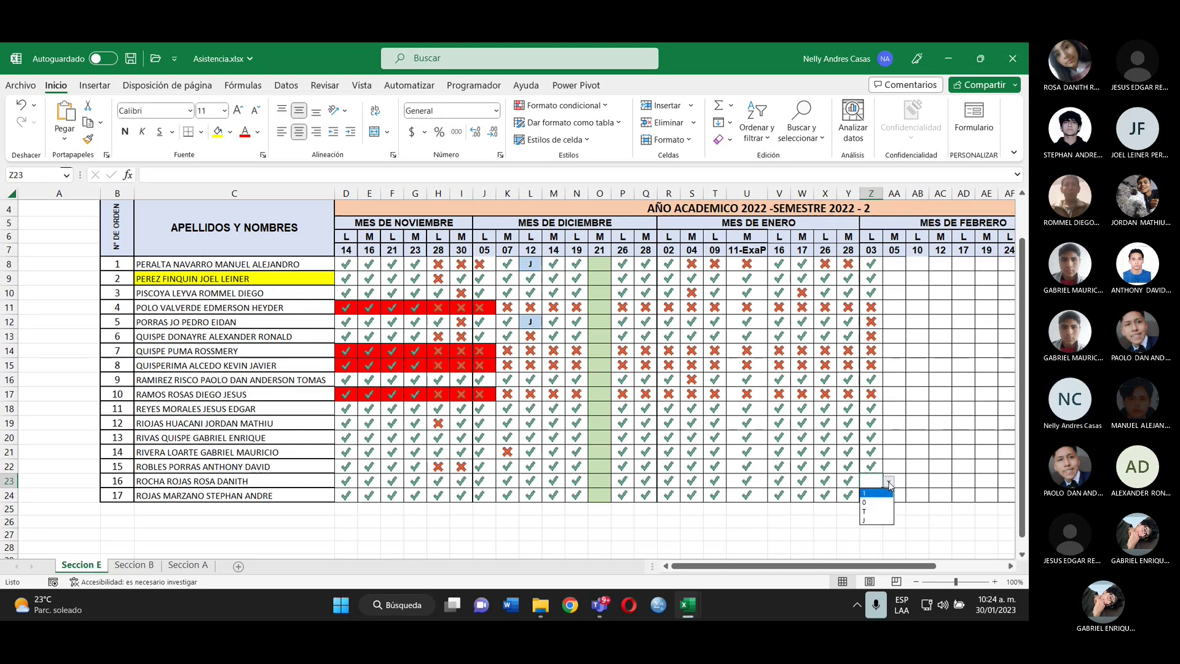
left_click(877, 496)
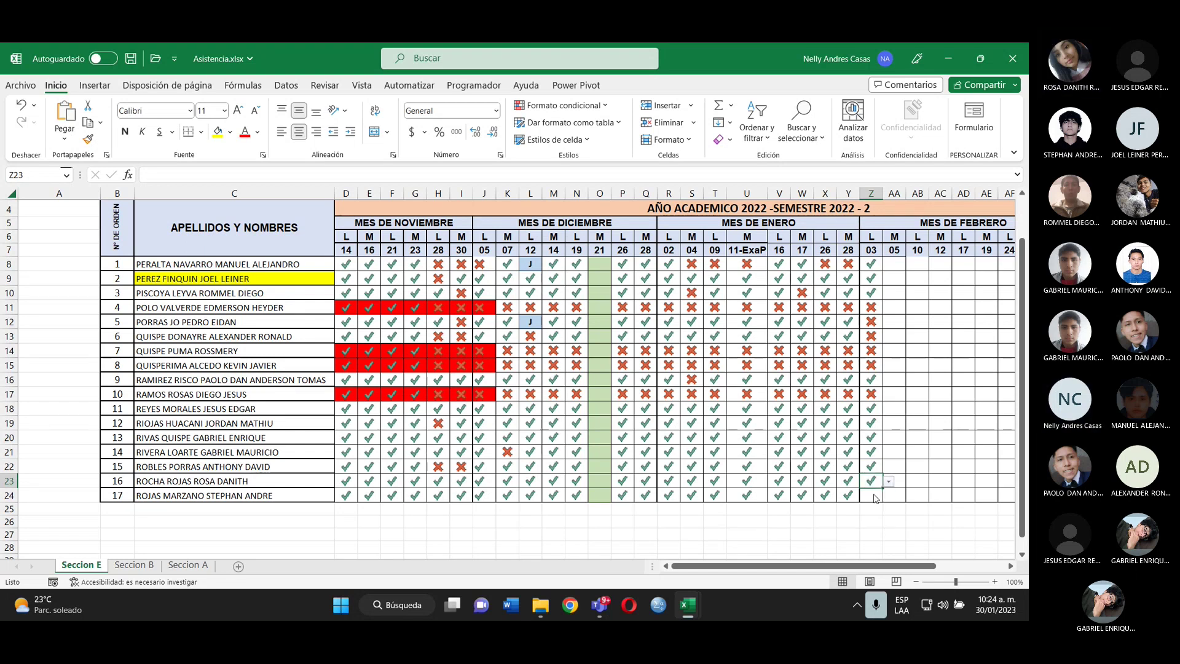
- Record attendance value 1 for student 17 in Z24 and save the workbook
left_click(873, 495)
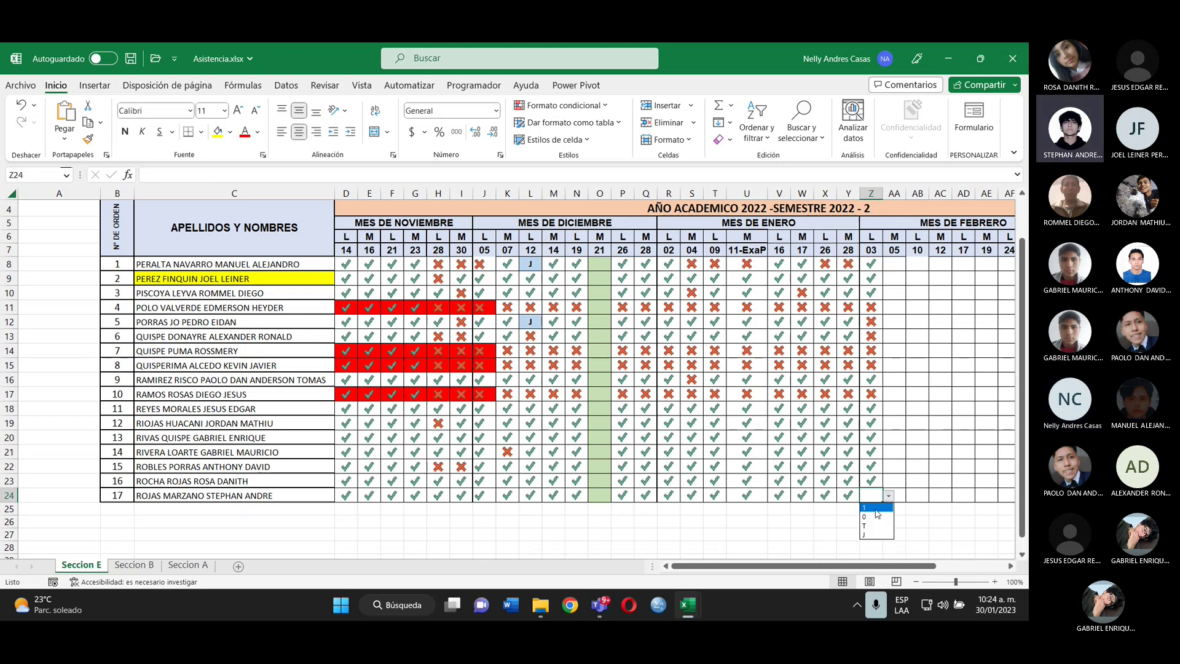
left_click(889, 496)
left_click(877, 511)
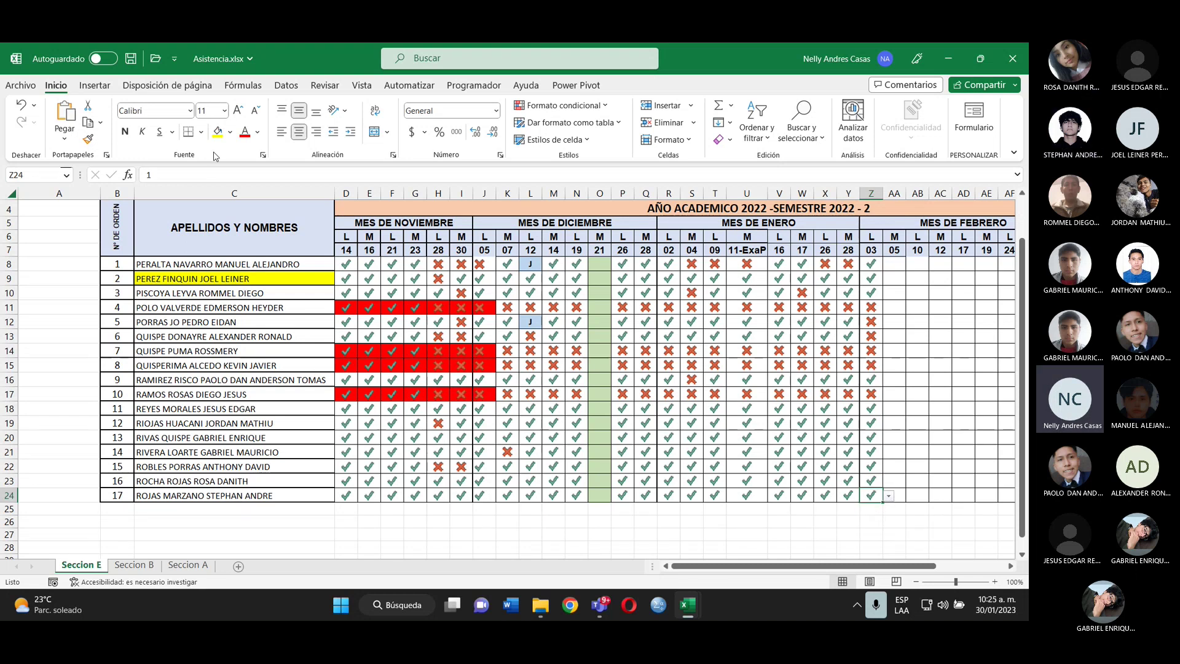
left_click(131, 58)
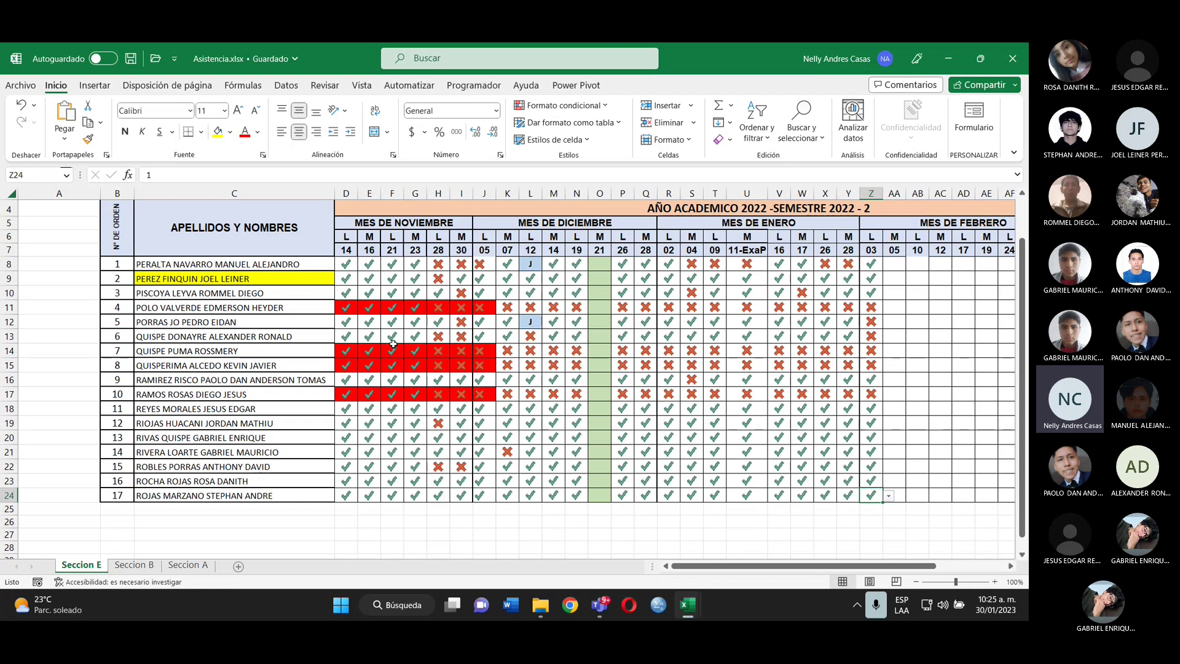
- Change student 6's attendance in Z13 to 1 and save the workbook
left_click(873, 337)
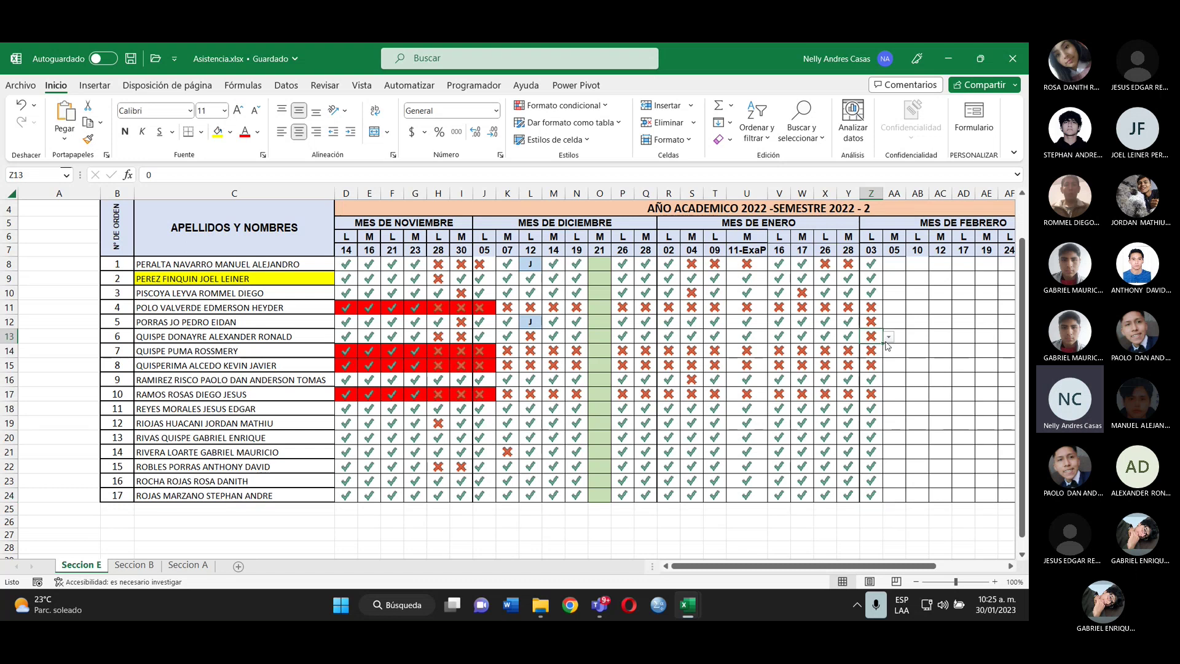
left_click(889, 337)
left_click(872, 349)
left_click(129, 59)
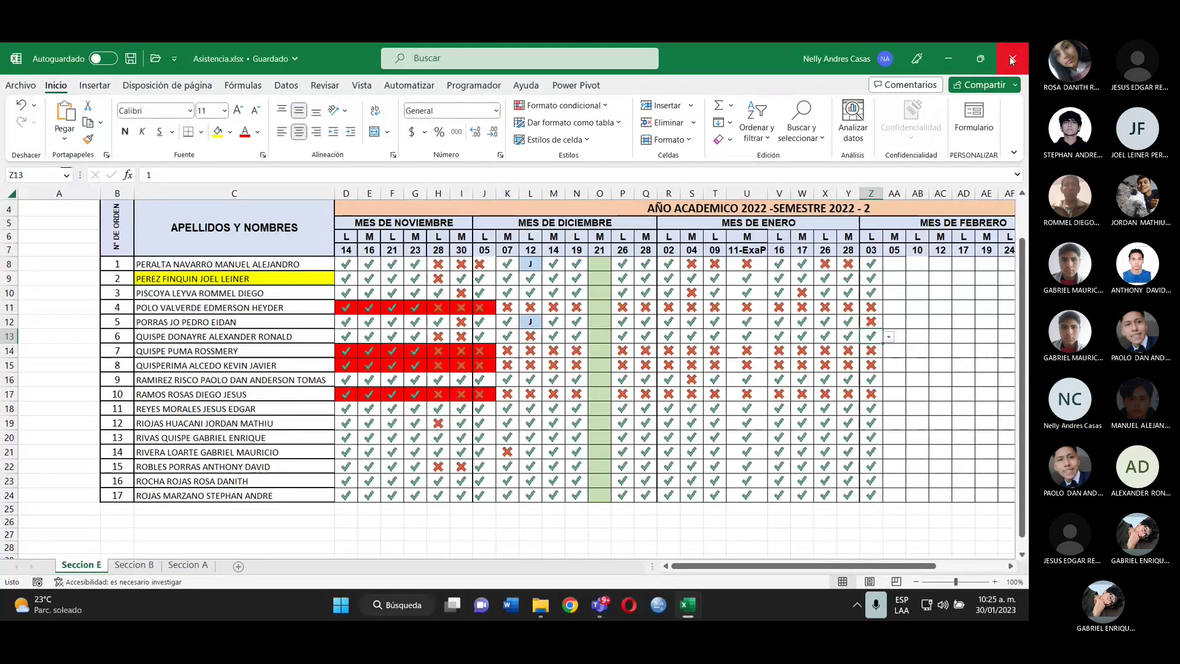
- Minimise the attendance workbook, check the Teams meeting and bring up the PRACTICA sheet of TEMA 1_Dar formato a una hoja de trabajo.xlsx
left_click(949, 59)
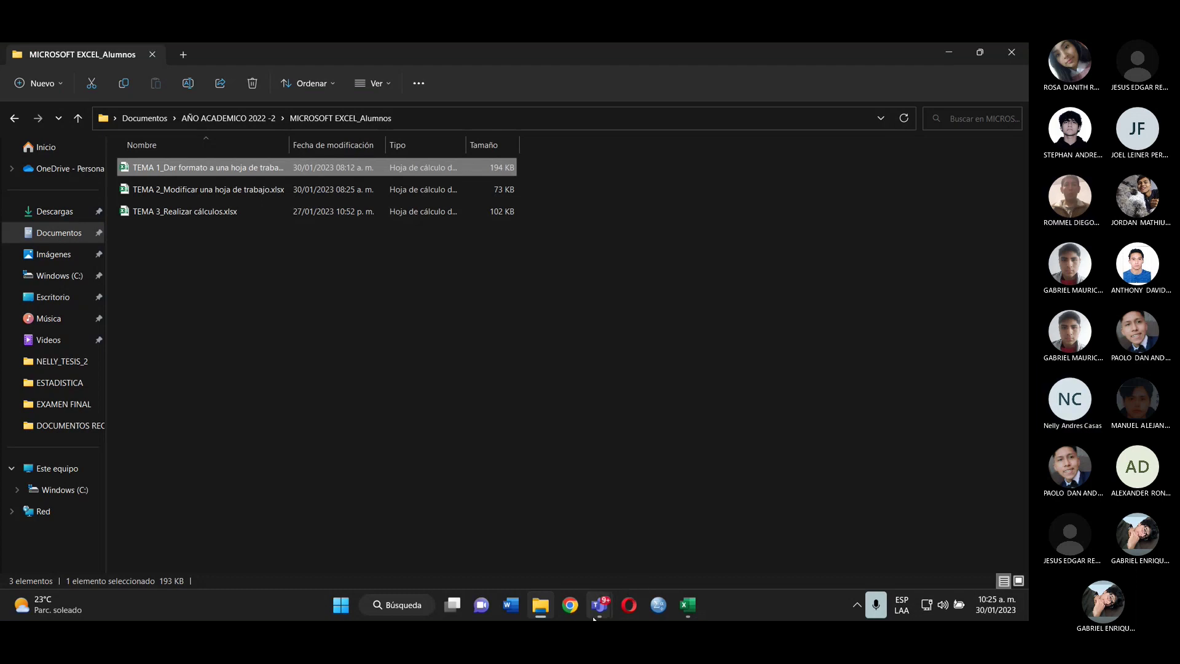
mouse_move(599, 605)
mouse_move(657, 486)
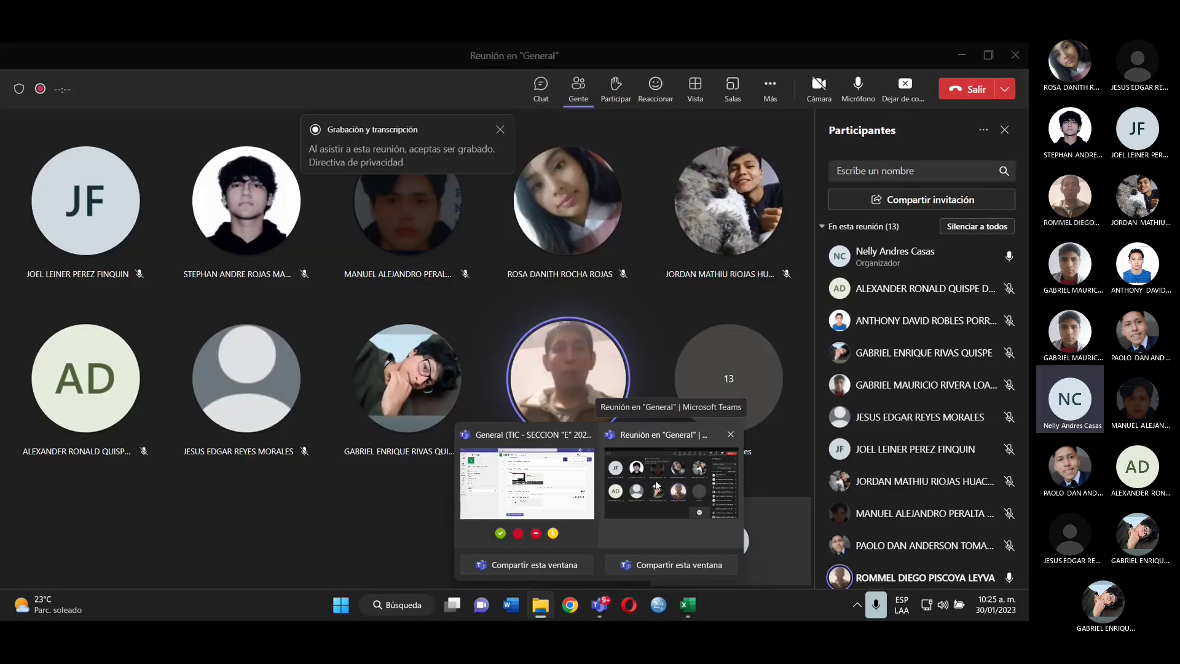
left_click(656, 485)
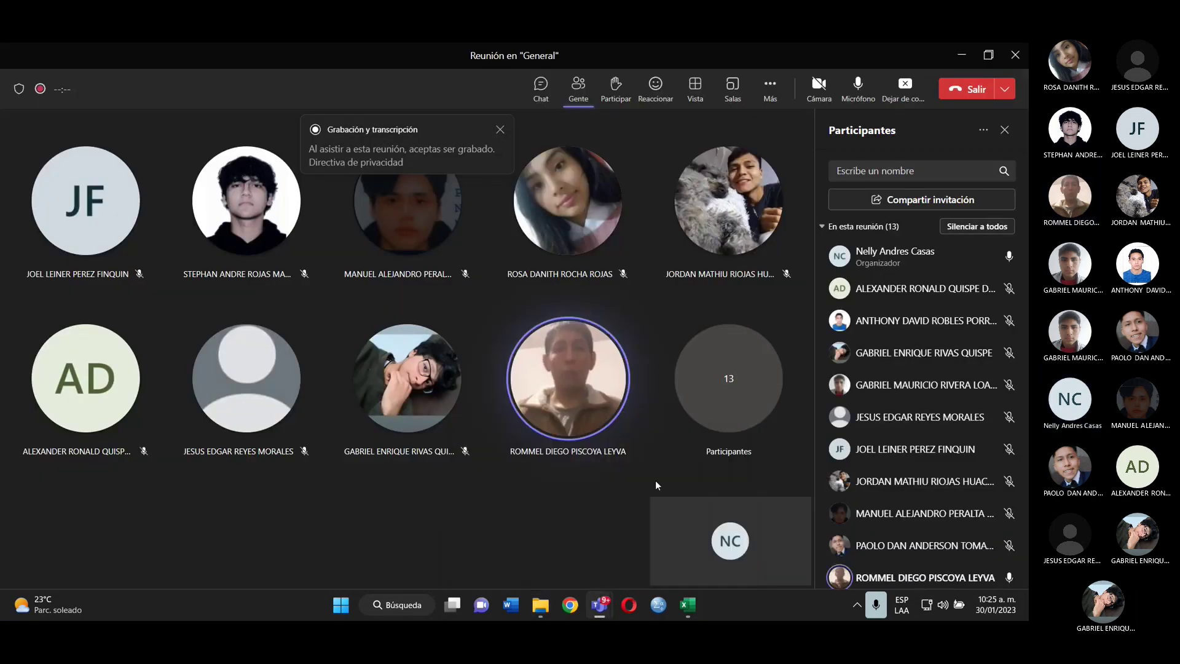
mouse_move(687, 608)
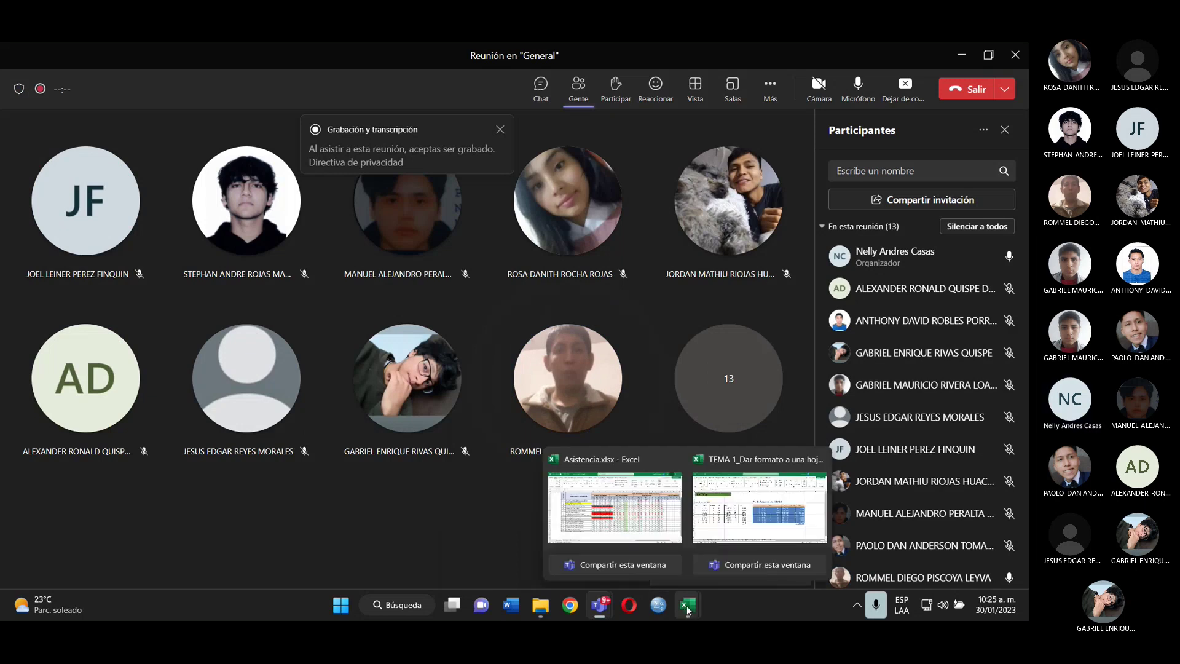
left_click(738, 514)
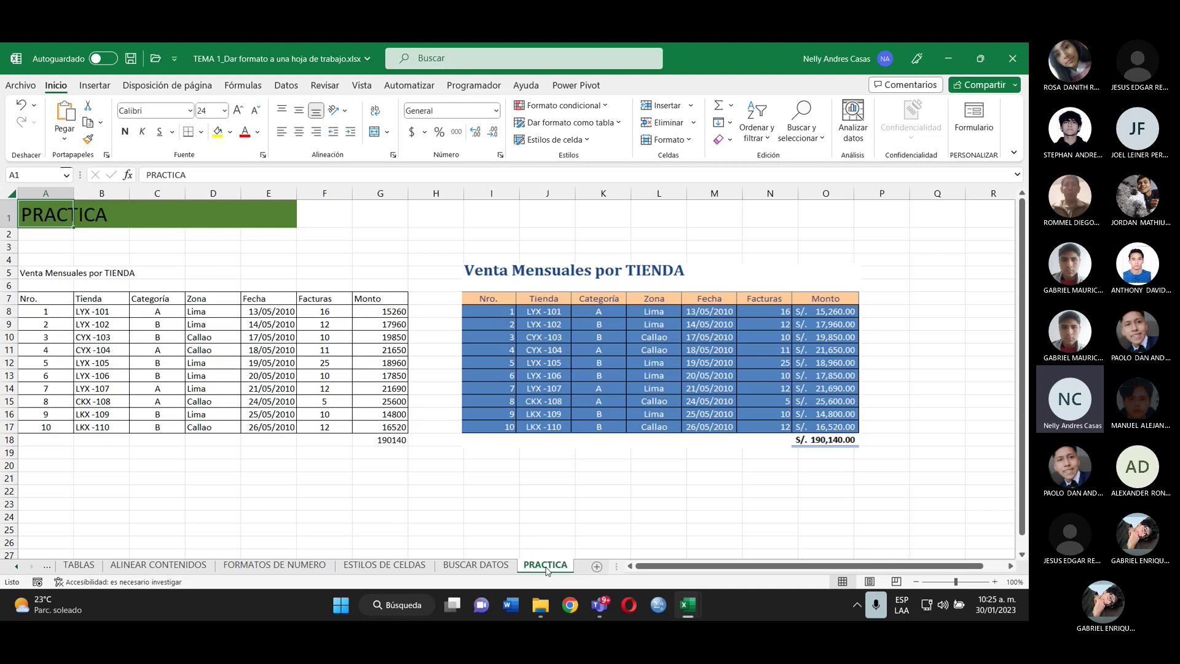
- Switch to the Teams meeting window and stop sharing the screen
mouse_move(599, 605)
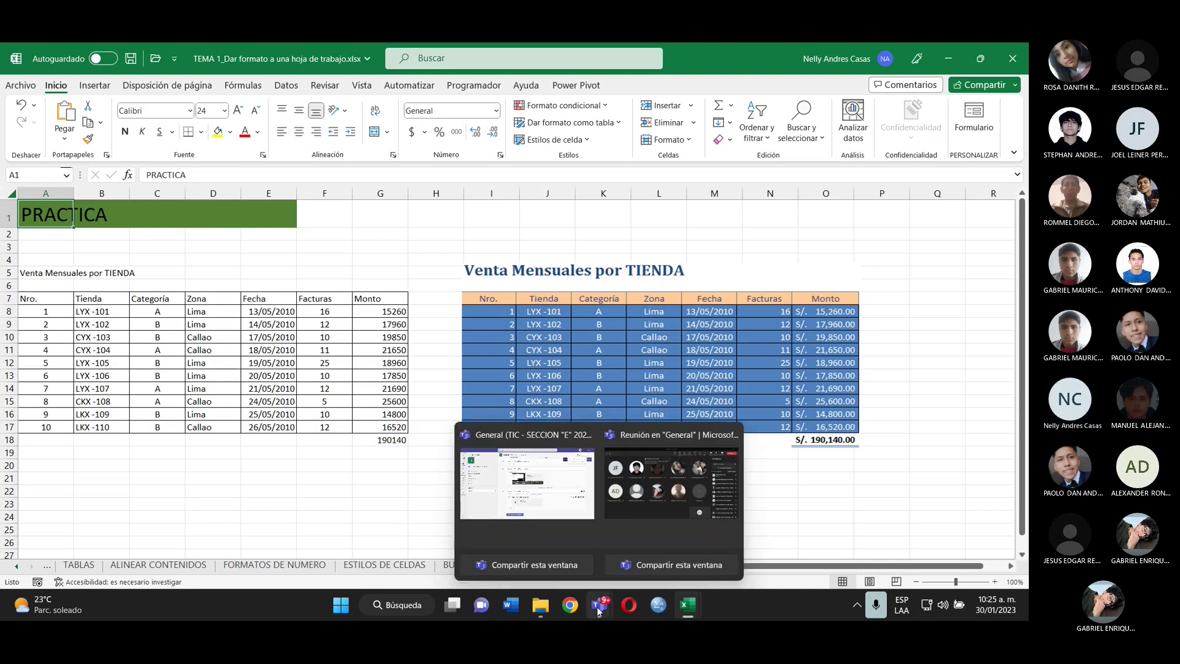
left_click(677, 480)
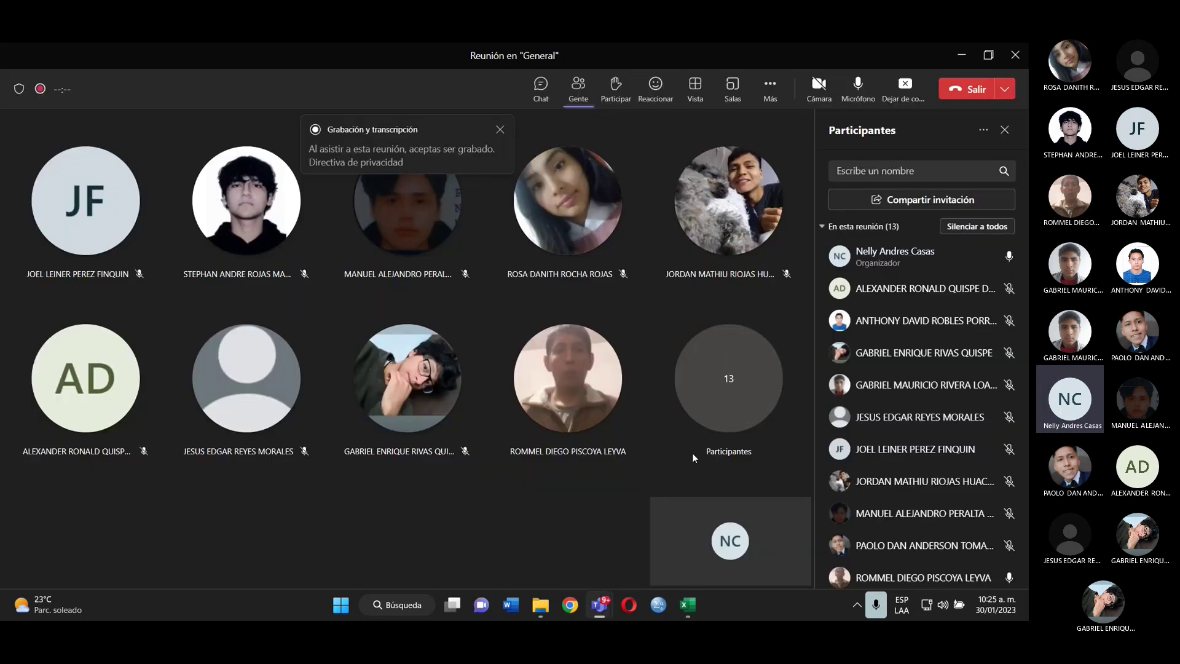
left_click(906, 87)
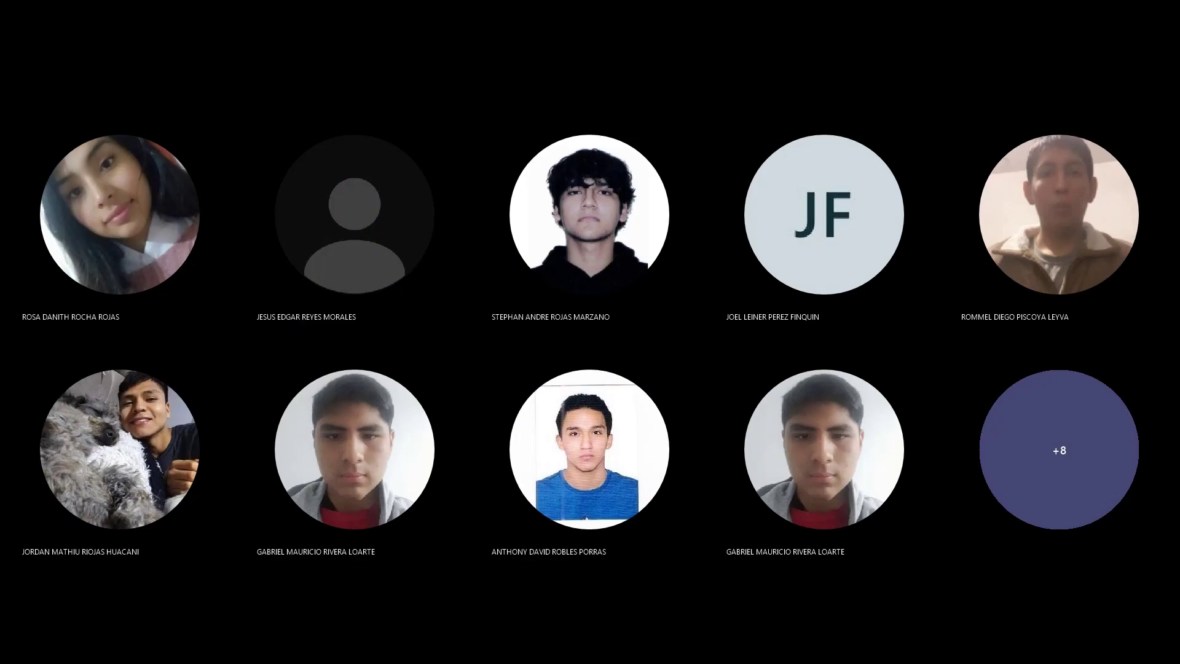
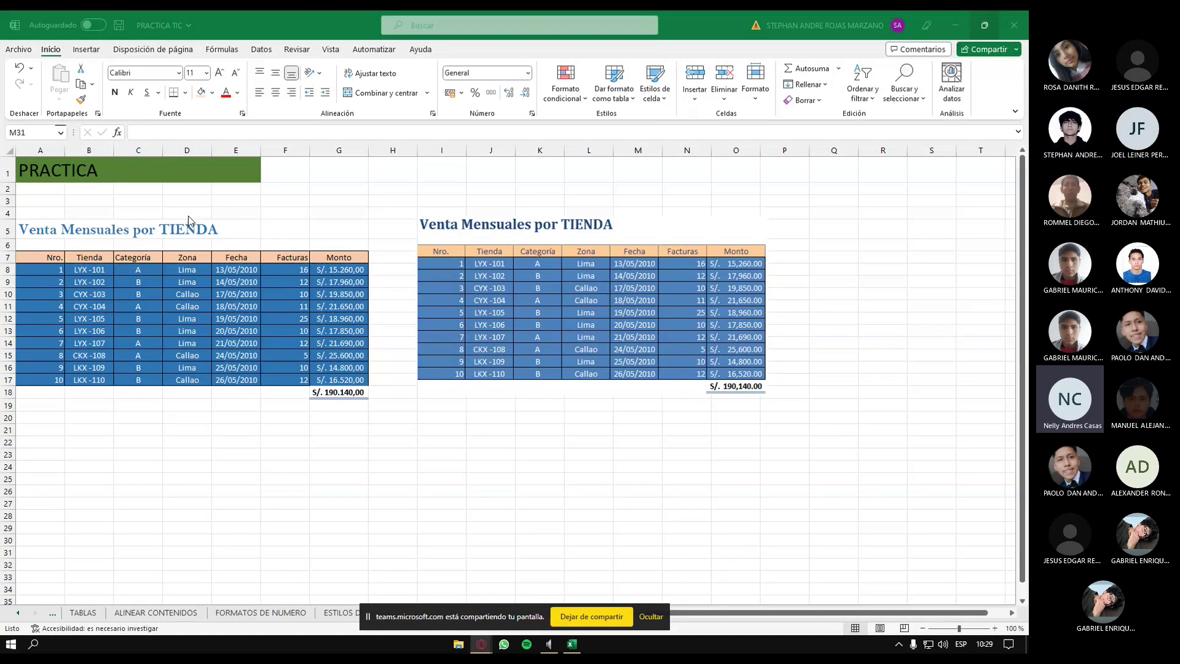
- Examine the font and text of the Venta Mensuales por TIENDA title in A5 without changing it
left_click(962, 628)
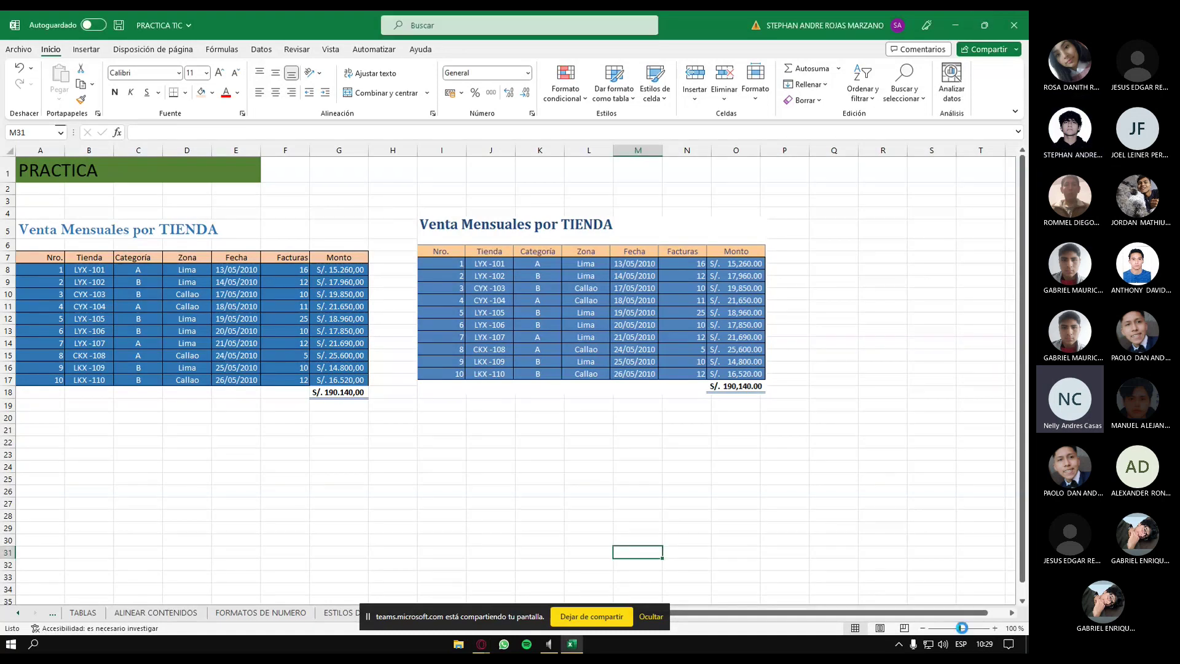
left_click_drag(962, 628, 975, 629)
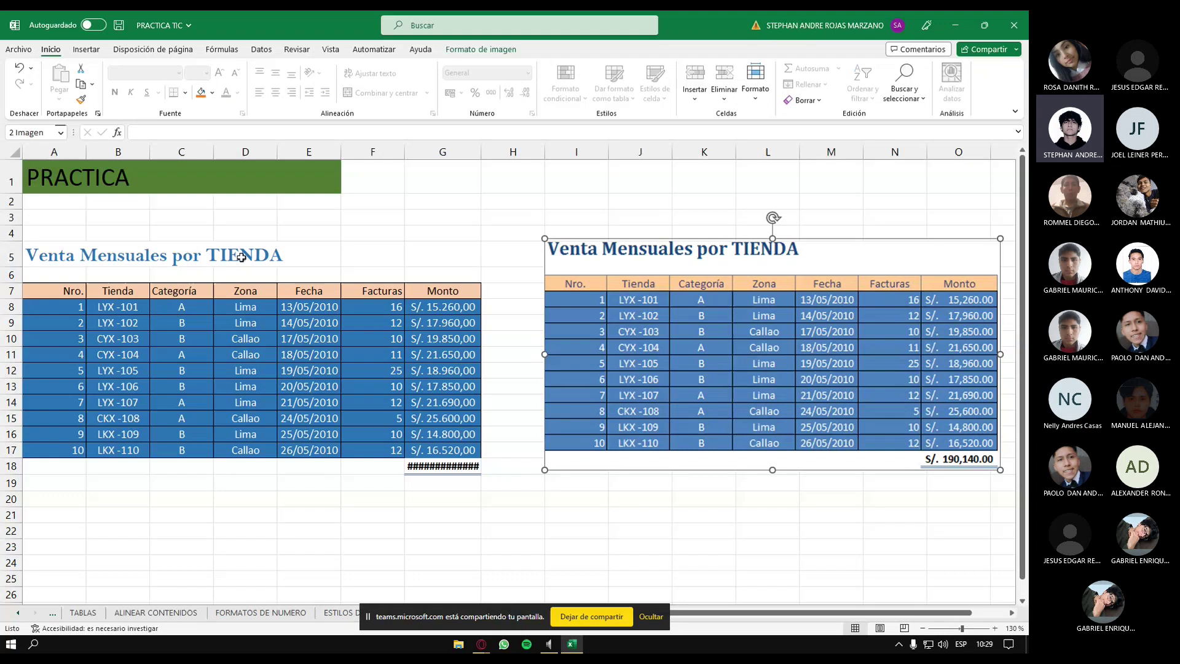
left_click(165, 255)
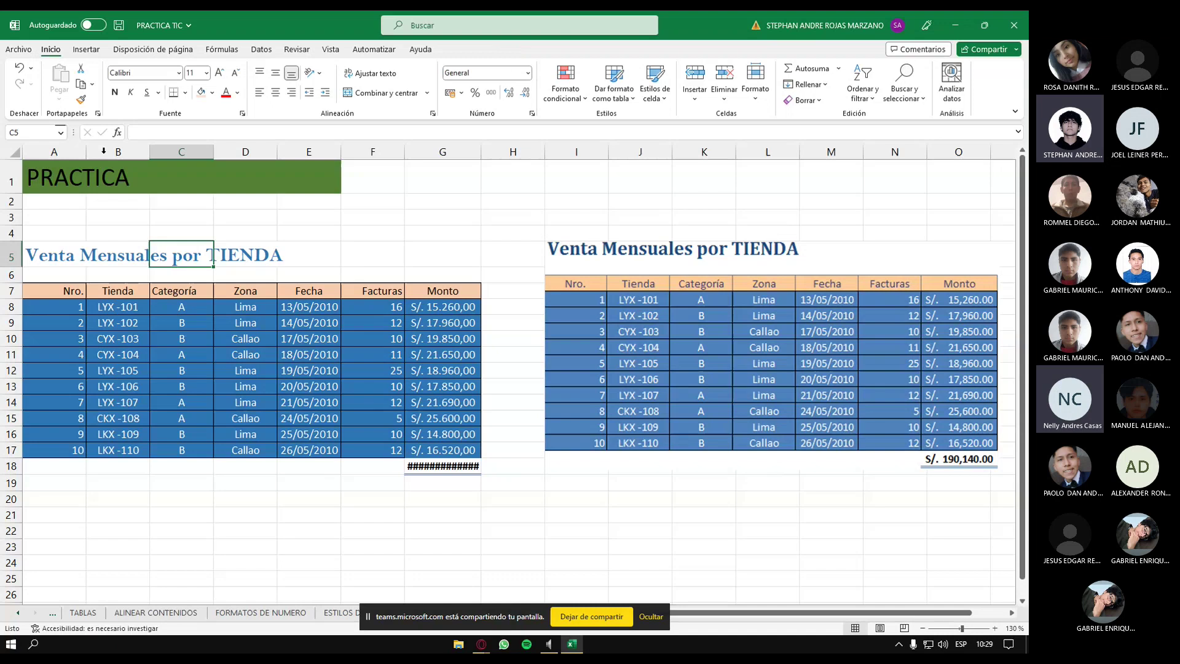
left_click(82, 246)
left_click_drag(245, 132, 134, 132)
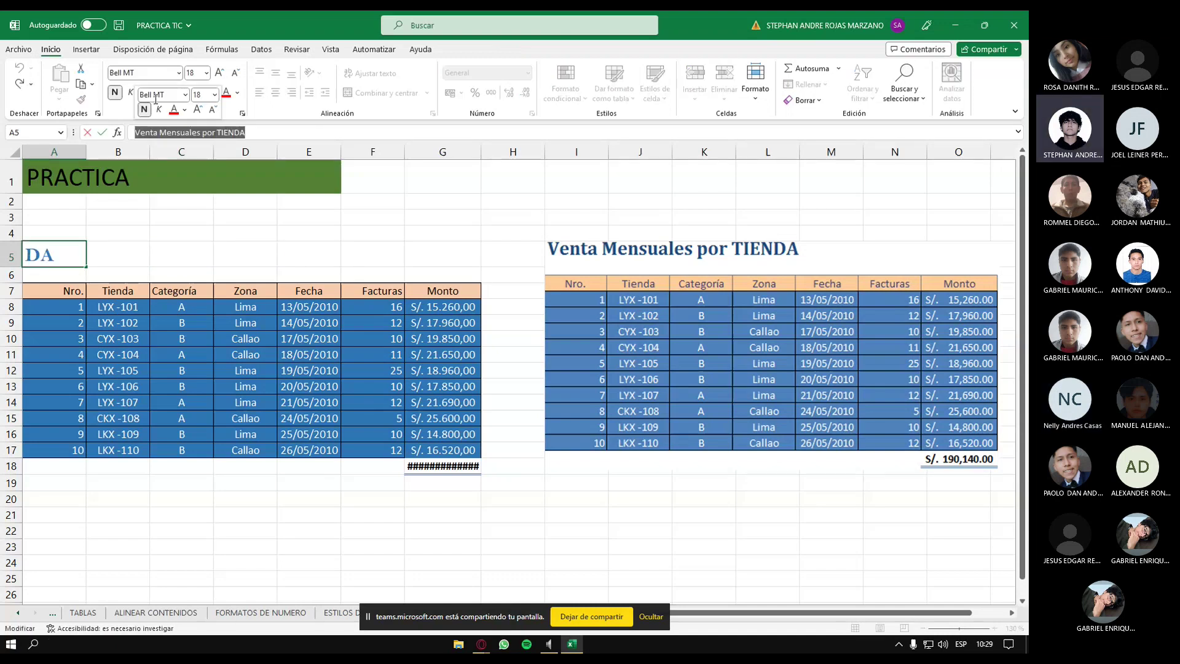
left_click(179, 74)
key("Escape")
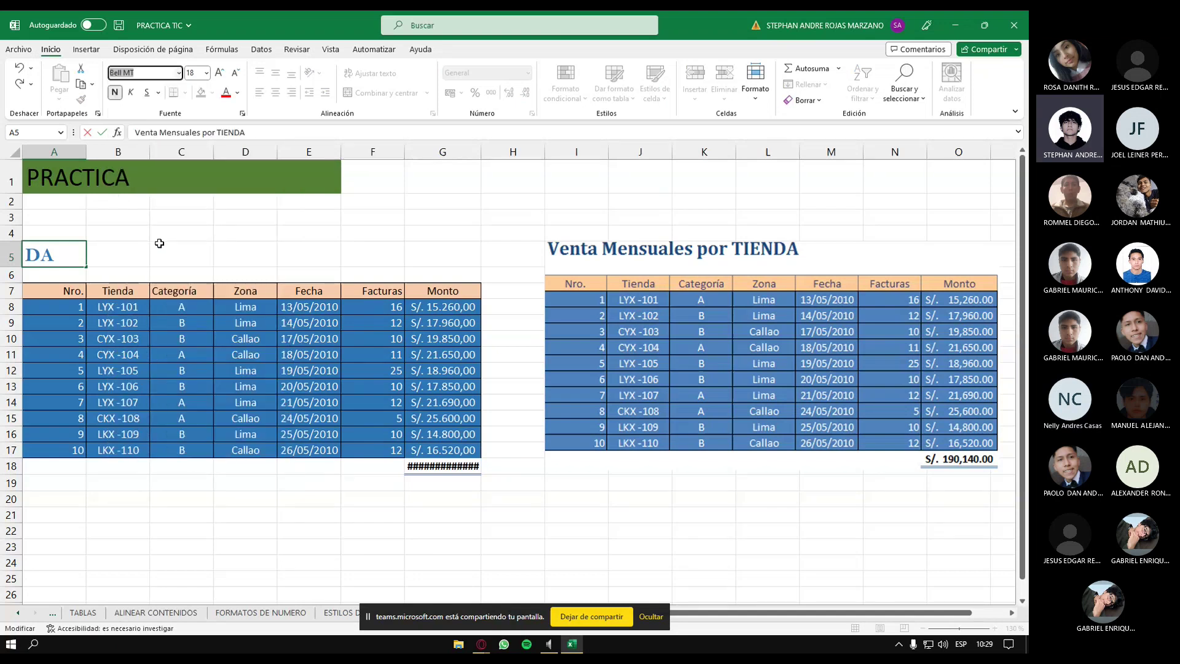
key("Escape")
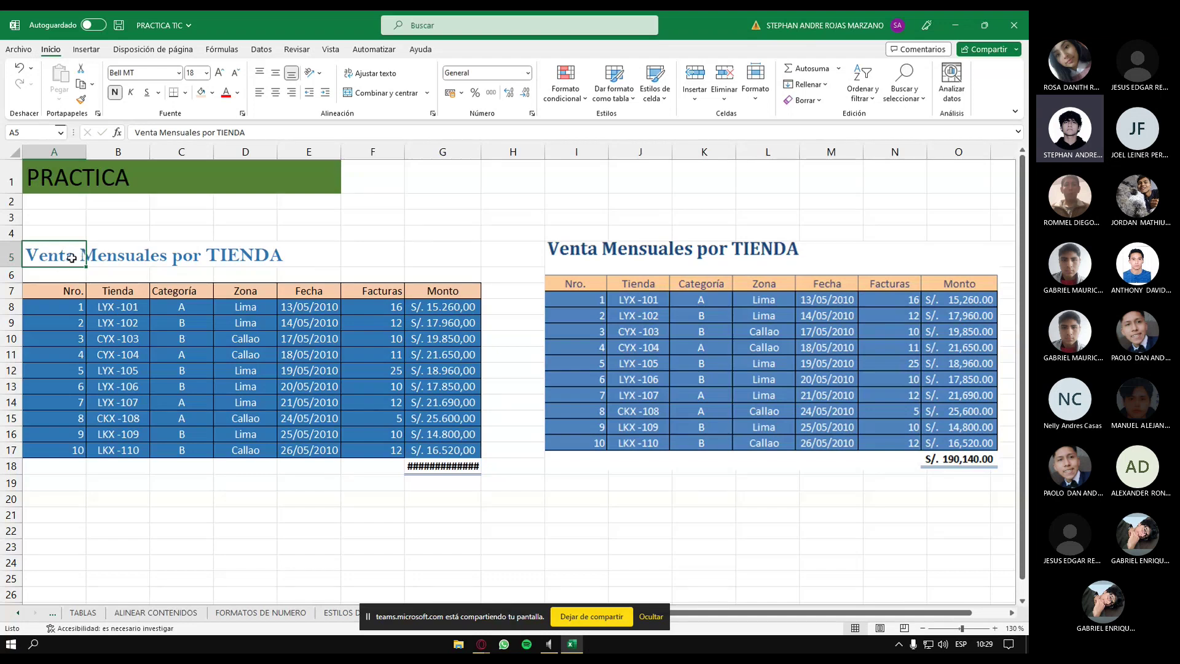
left_click(200, 140)
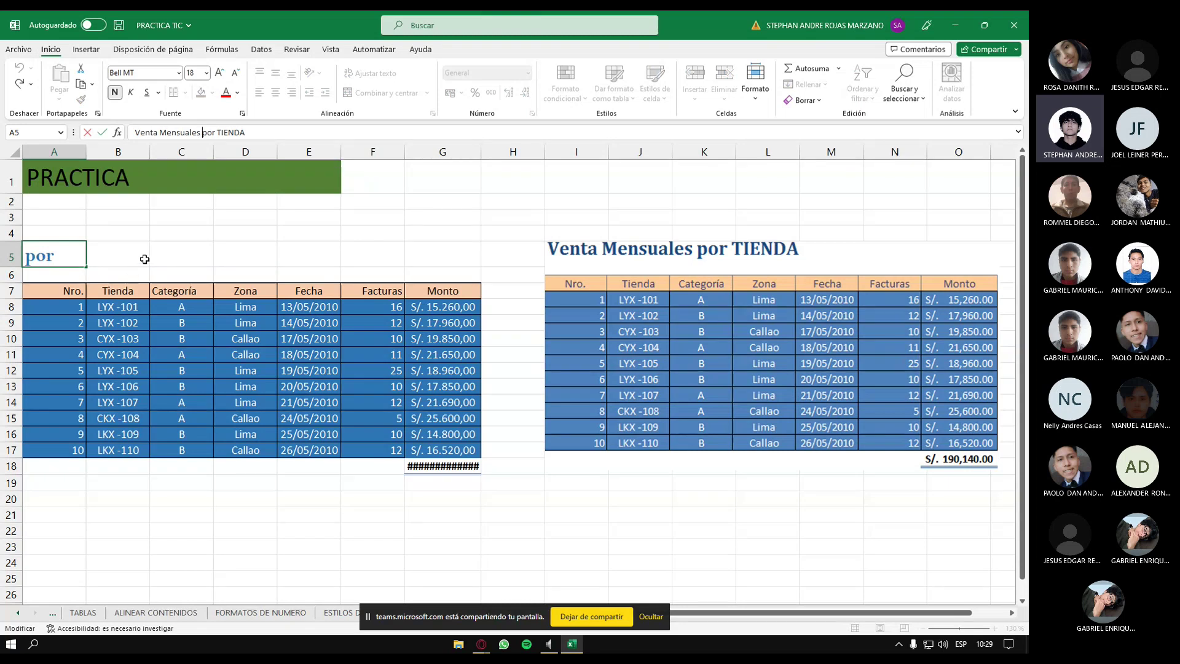
left_click(443, 177)
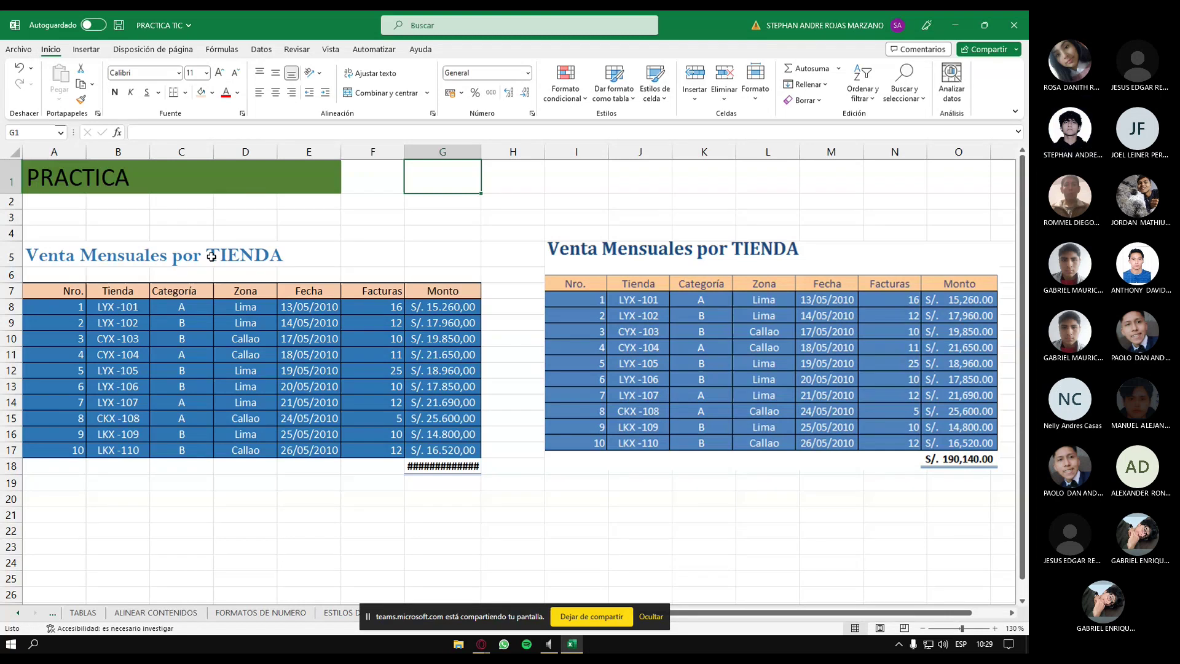
- Look at the ESTILOS DE CELDAS and BUSCAR DATOS sheets and return to PRACTICA
left_click(338, 613)
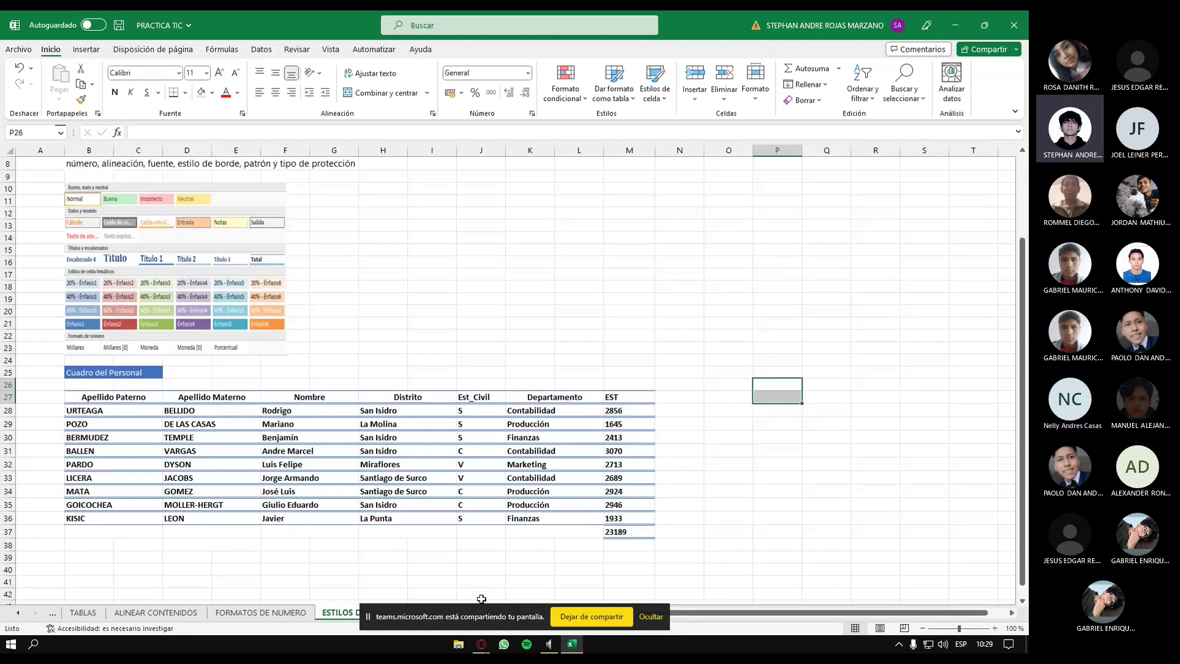
left_click(442, 612)
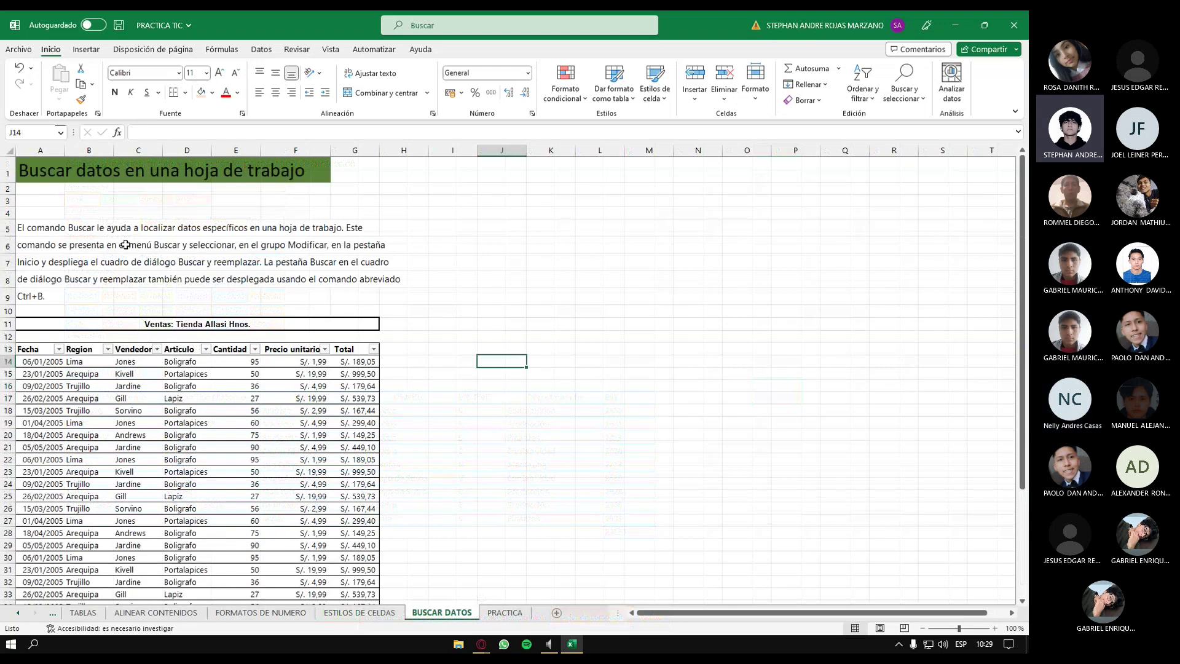
key("ctrl+Page_Down")
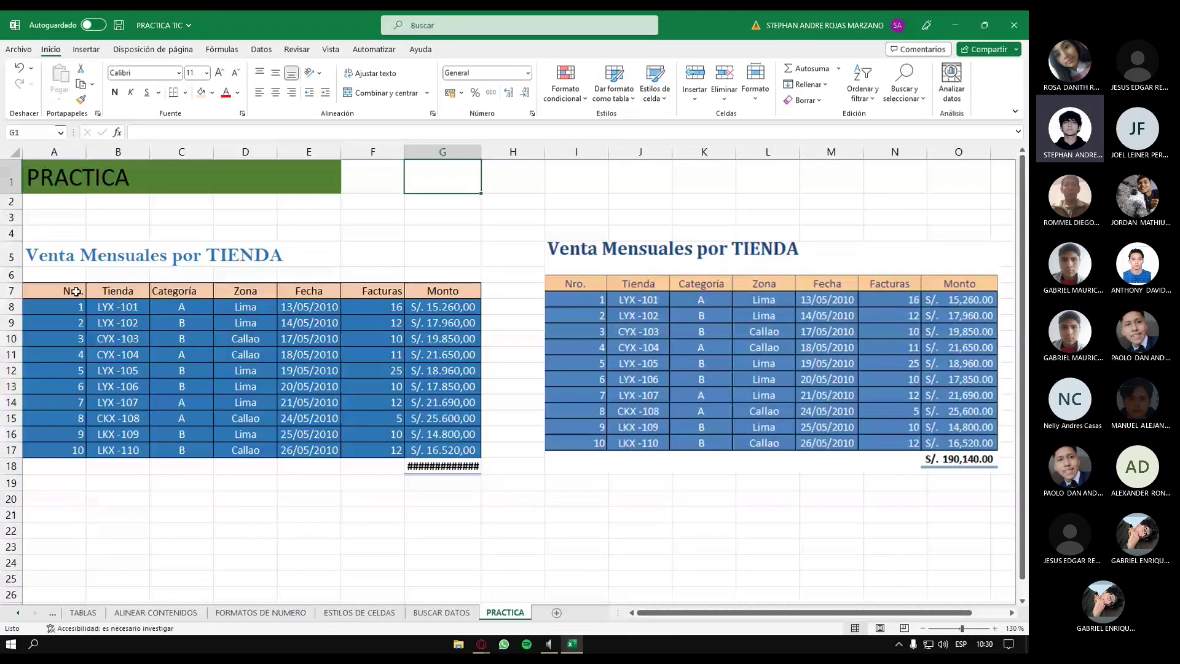
- Apply the euro accounting format to the Monto total in G18
left_click_drag(76, 292, 430, 452)
left_click(440, 477)
left_click(434, 462)
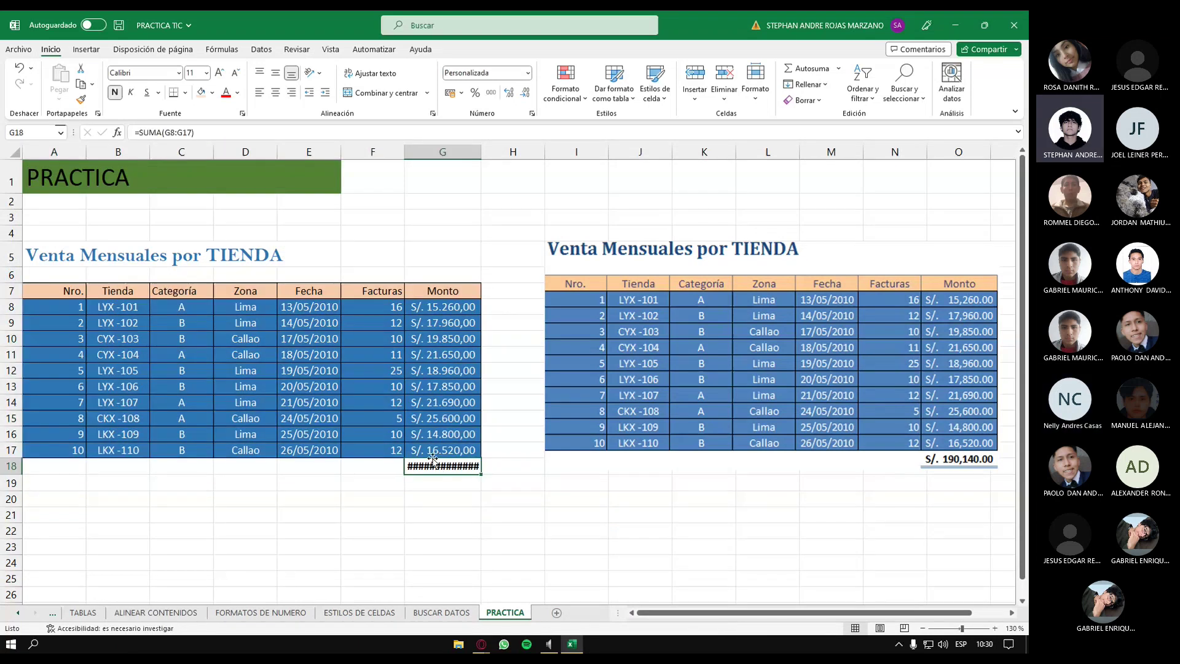
left_click(462, 98)
left_click(486, 151)
left_click(513, 515)
- Centre the Nro. column in A7:A17, align it right again and select the Tienda column for comparison
left_click_drag(54, 291, 77, 449)
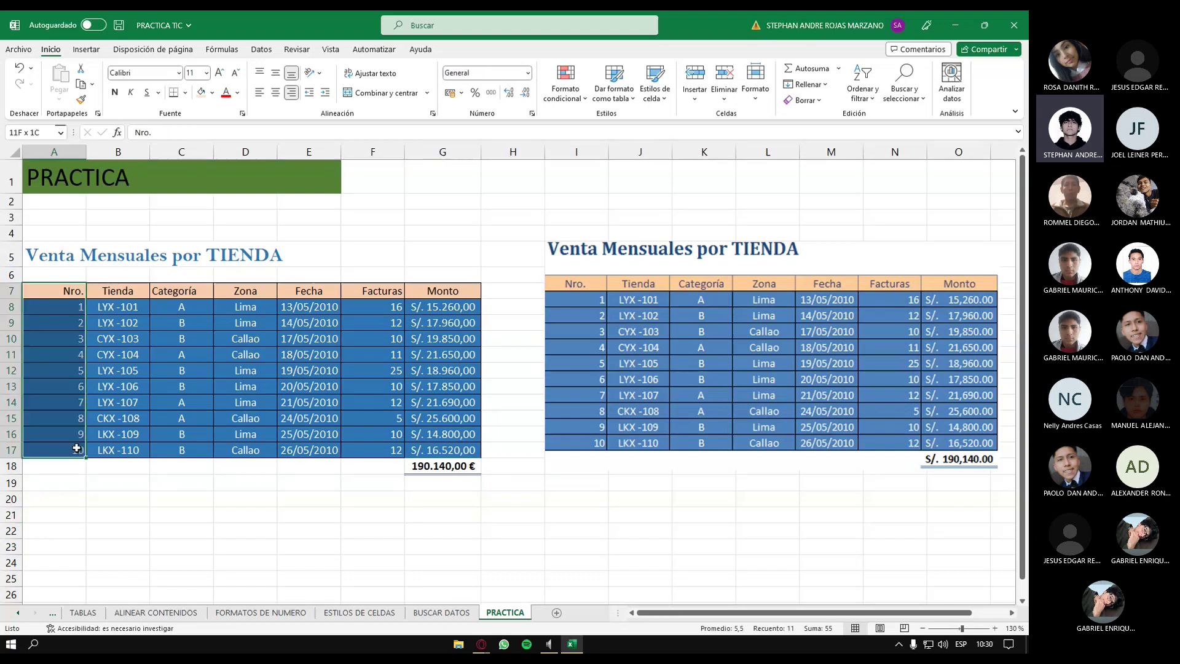
left_click(275, 93)
left_click(291, 92)
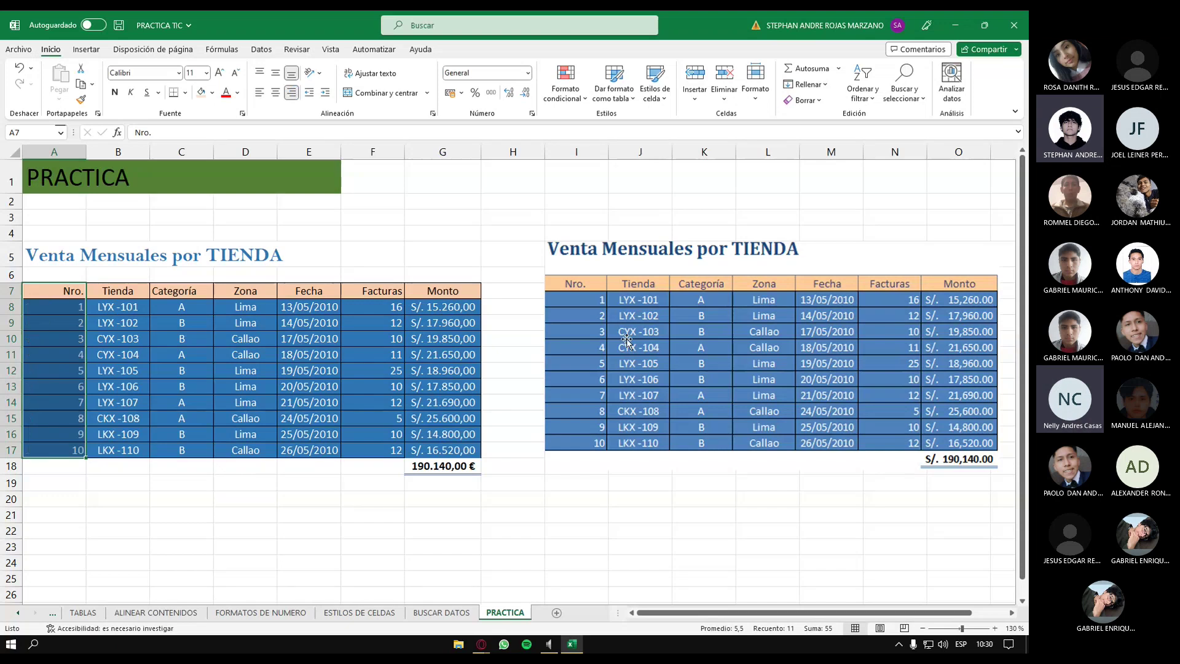
left_click_drag(128, 294, 118, 434)
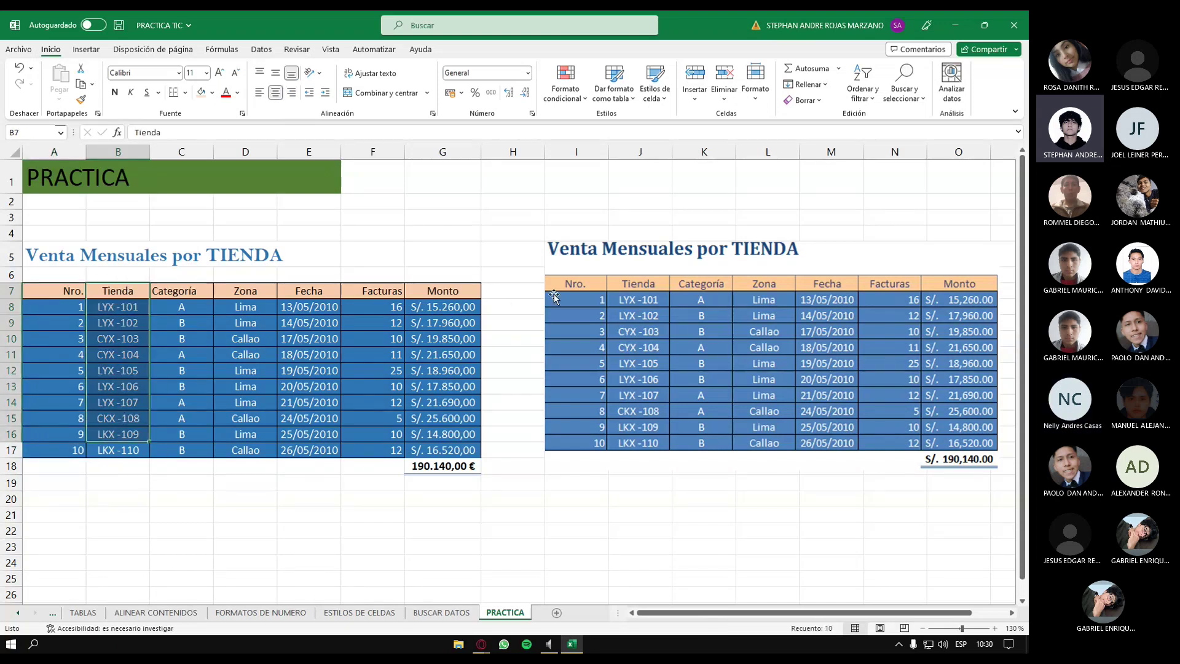
- Check the number format options for the dates in the Fecha column, starting from E8
left_click(321, 311)
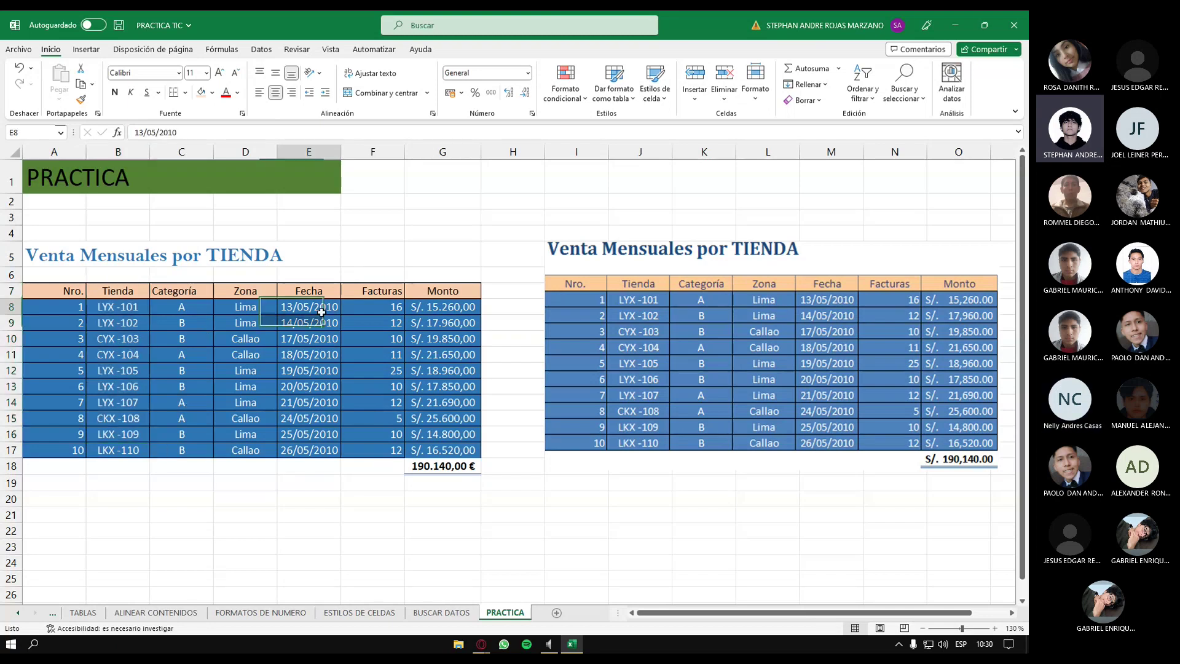
left_click(526, 74)
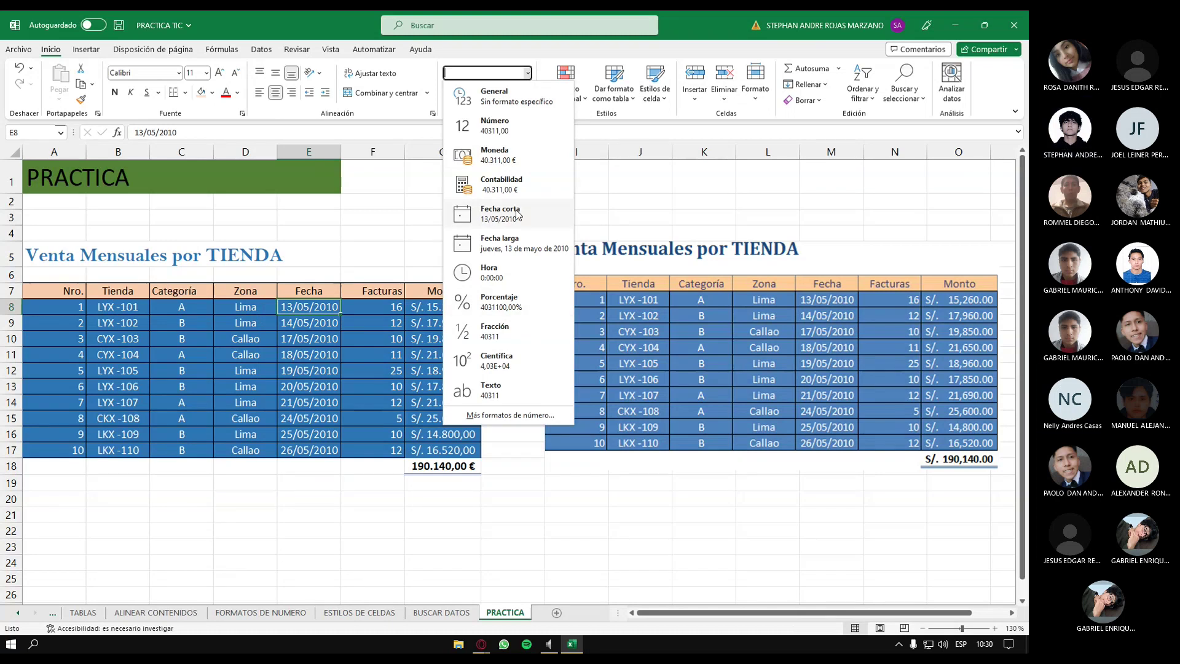
left_click(337, 323)
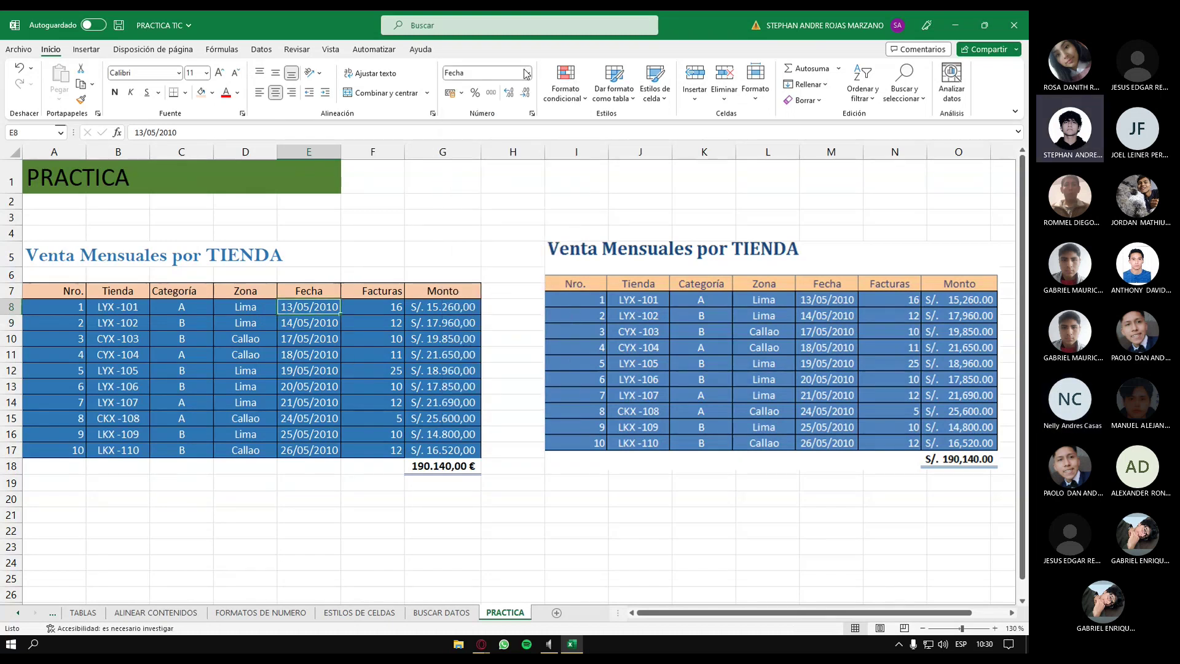
left_click(81, 101)
left_click_drag(306, 322, 332, 464)
left_click(346, 483)
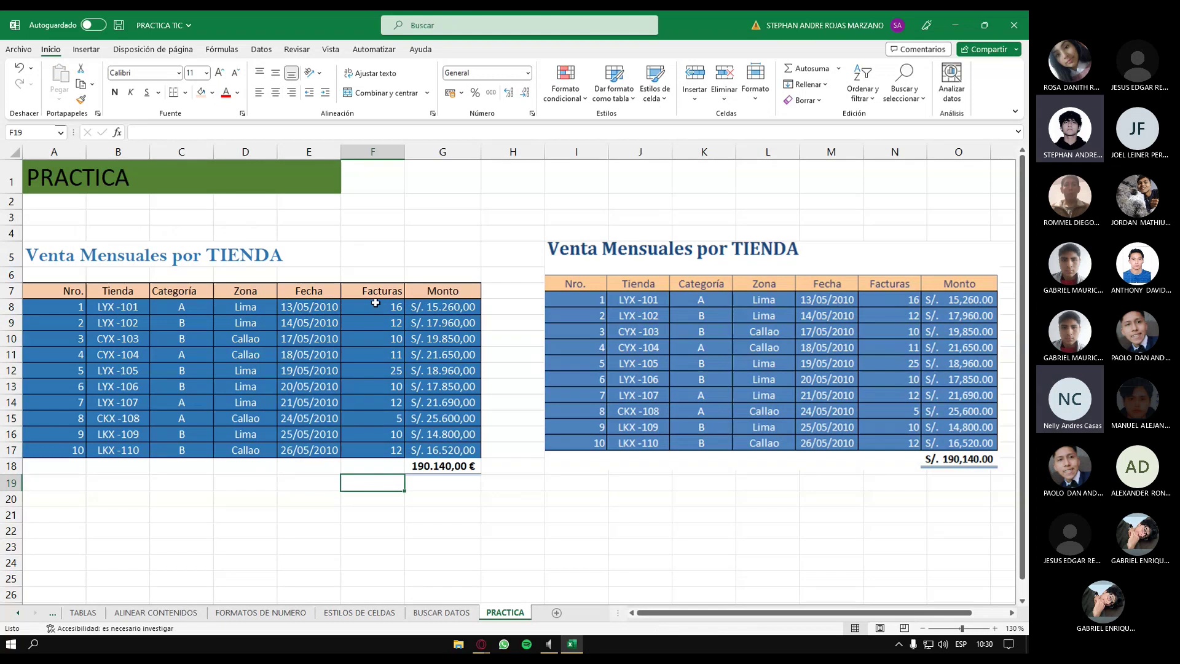
- Apply the custom S/. number format with two decimals to the first Monto amount in G8
left_click(382, 305)
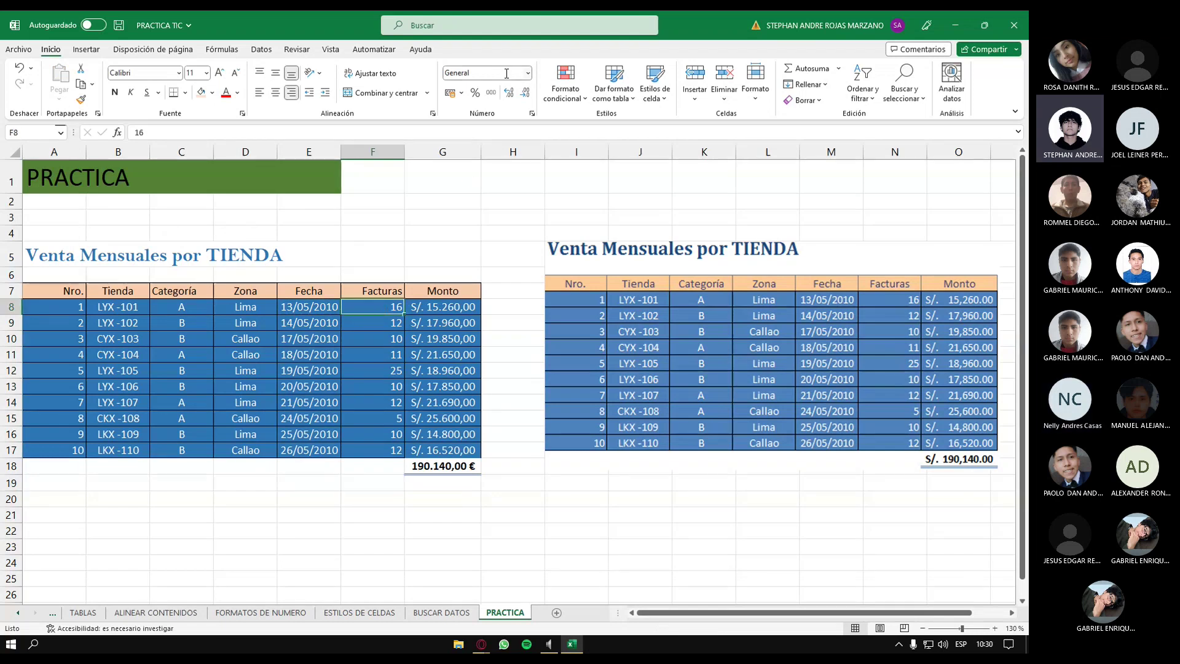
key("Right")
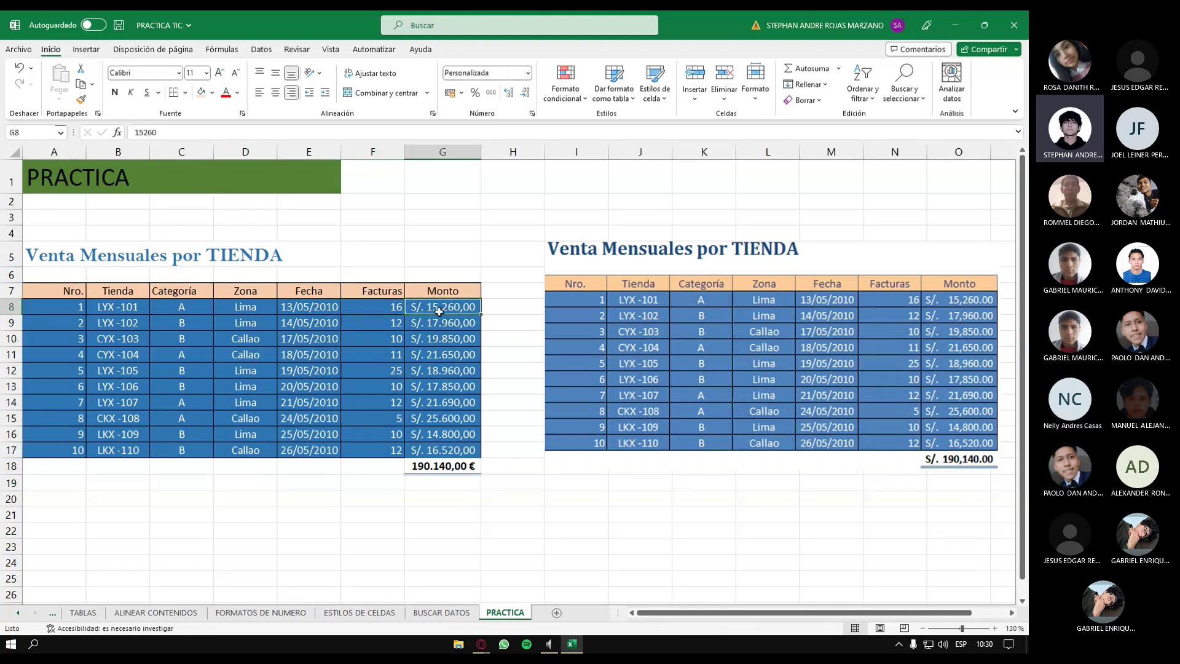
left_click(462, 94)
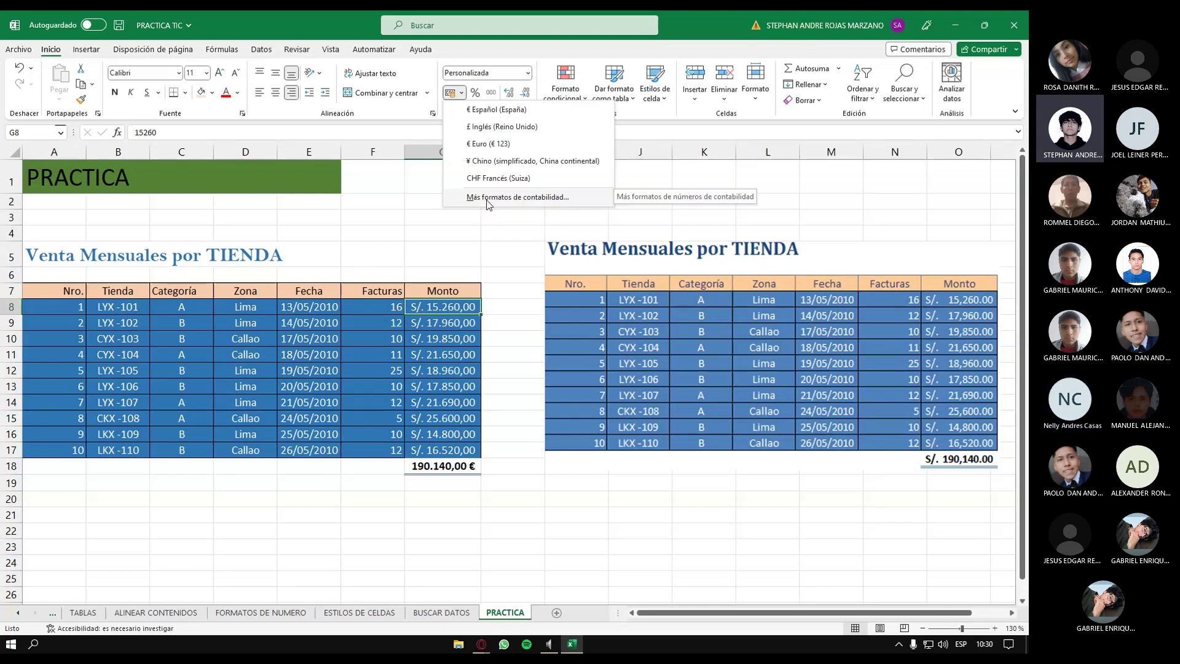
left_click(489, 198)
left_click(409, 411)
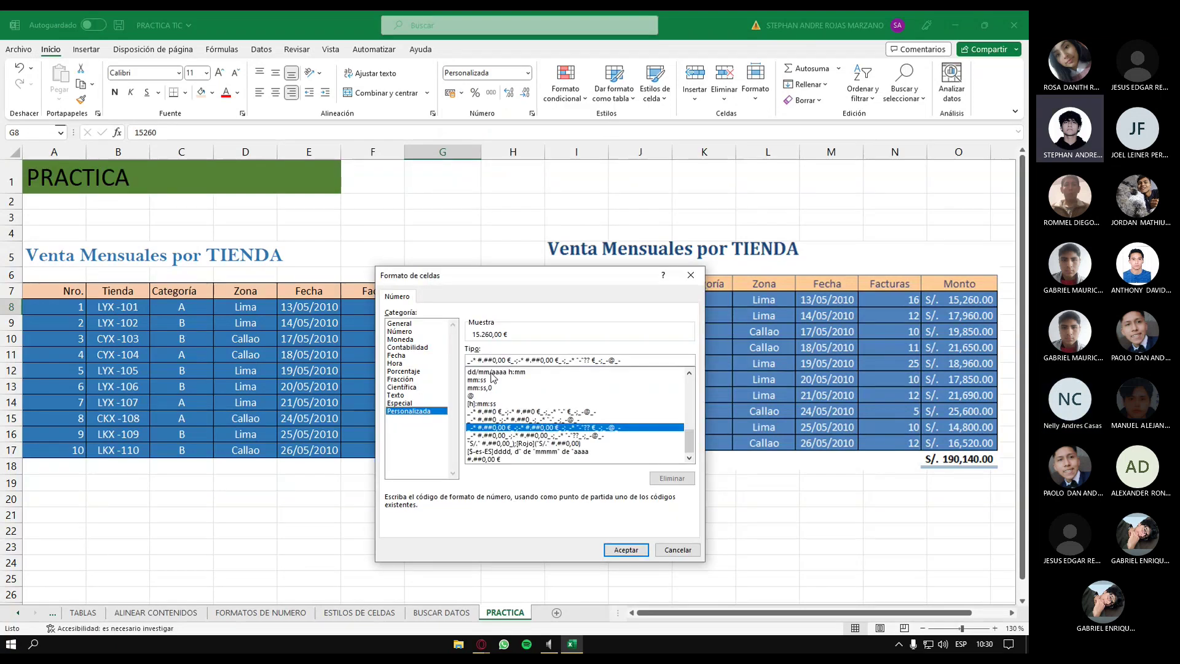
left_click(498, 444)
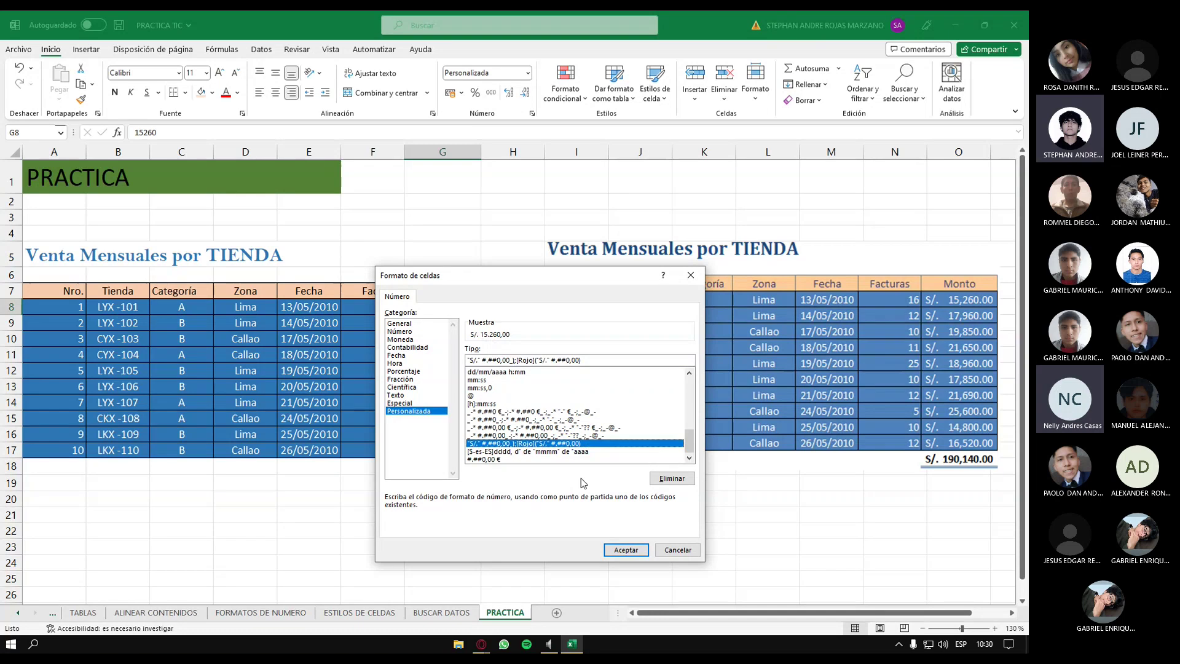
left_click(626, 551)
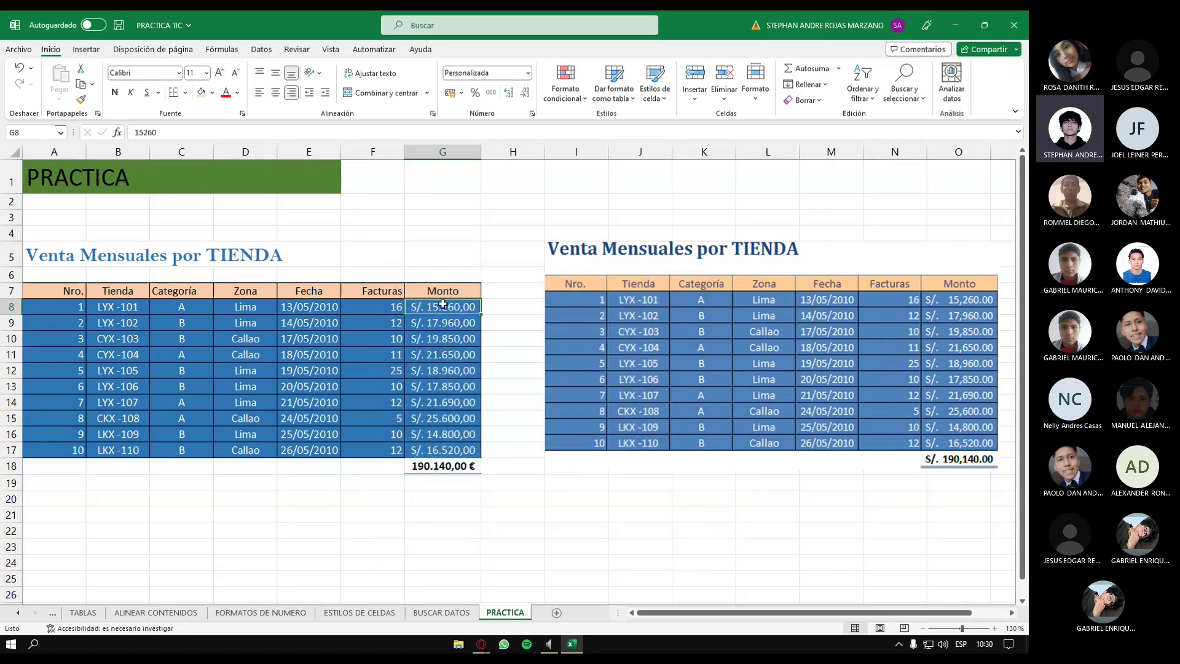
- Copy the formatting of G8 onto the remaining Monto amounts in G9:G17 with Format Painter
left_click(81, 99)
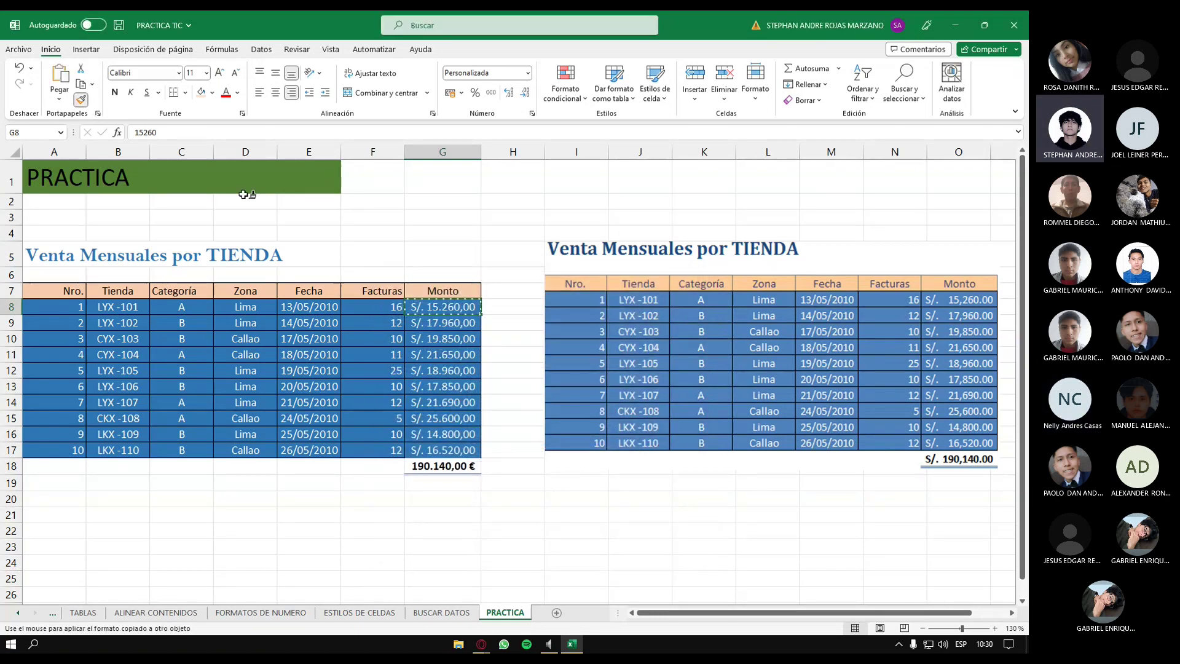
left_click_drag(429, 317, 446, 452)
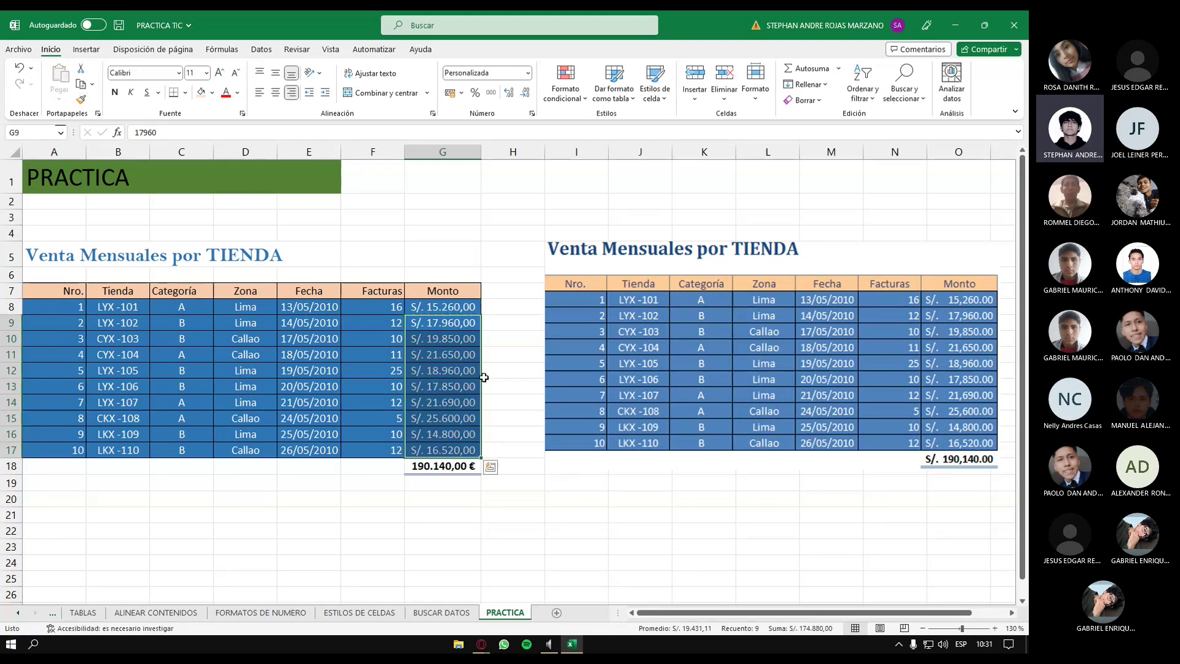
left_click(513, 499)
- Try to apply a custom number format from the Personalizada category to the Monto total in G18
left_click(443, 466)
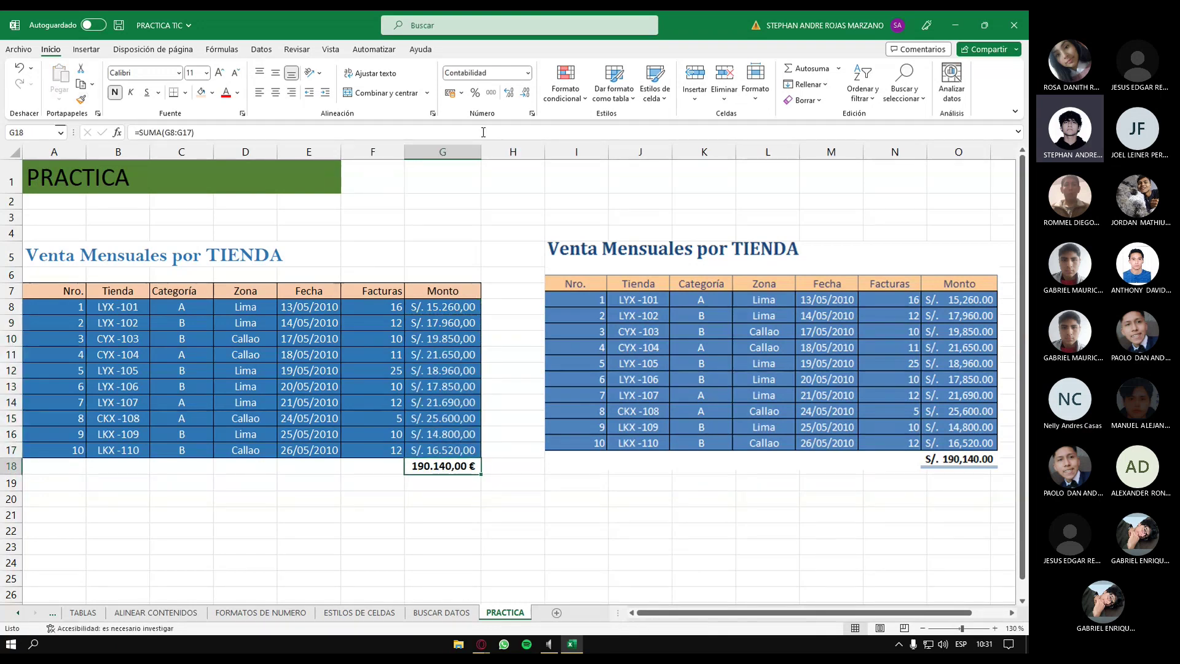
left_click(461, 93)
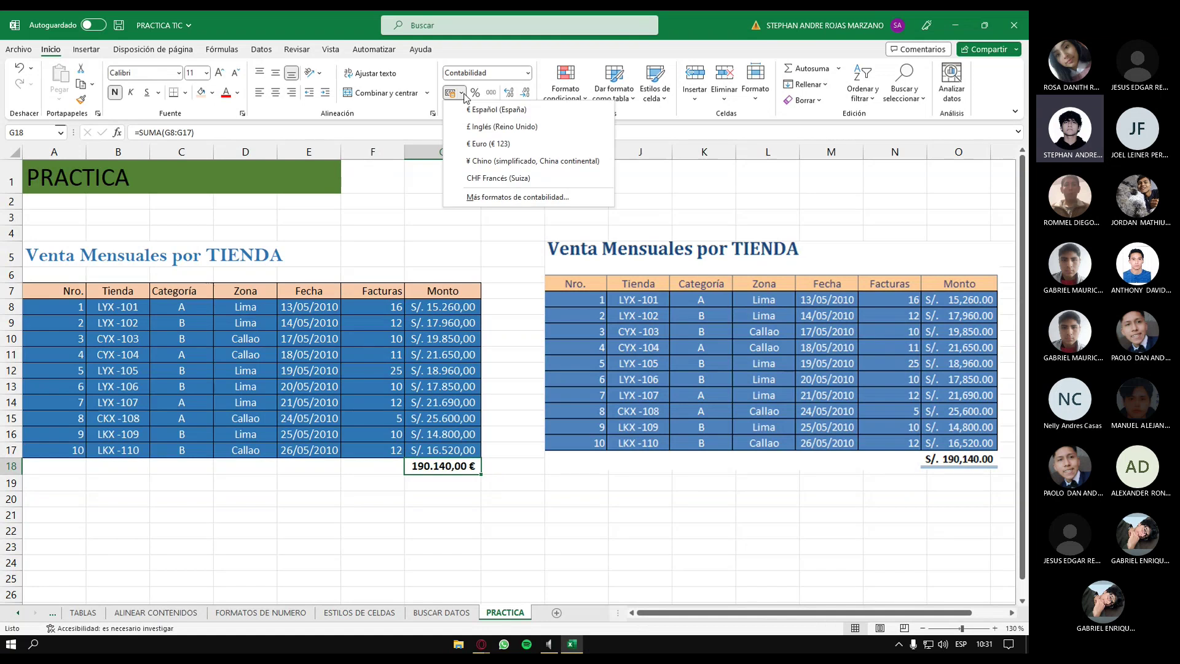
left_click(486, 198)
left_click(414, 411)
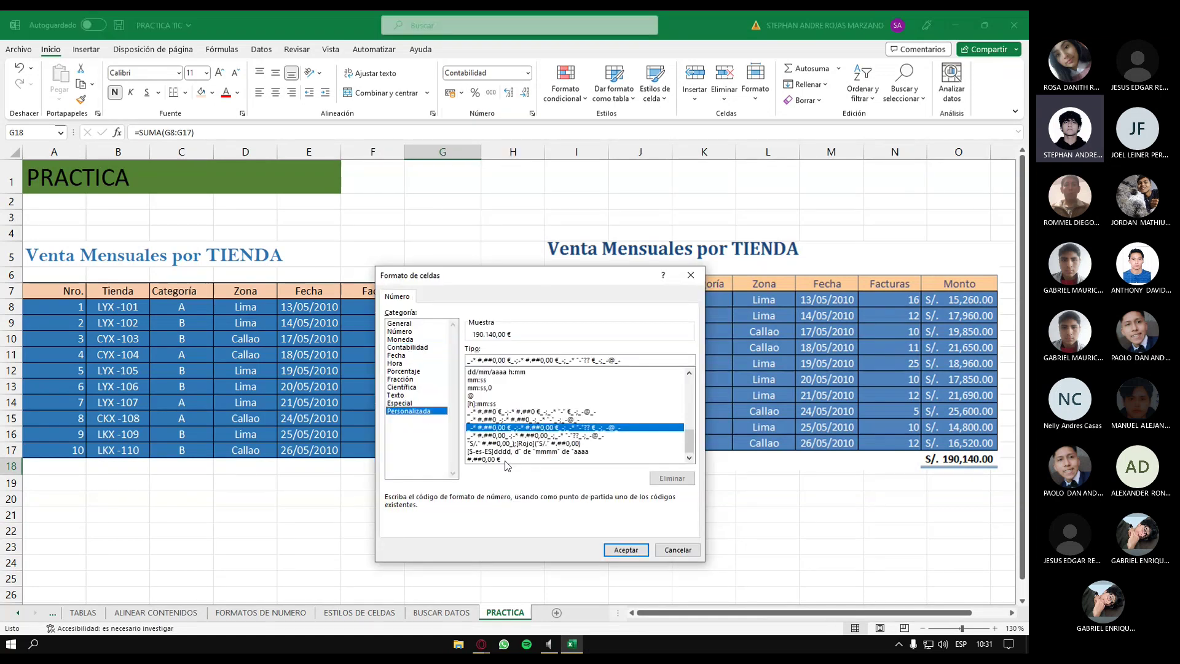
left_click(554, 448)
left_click(613, 546)
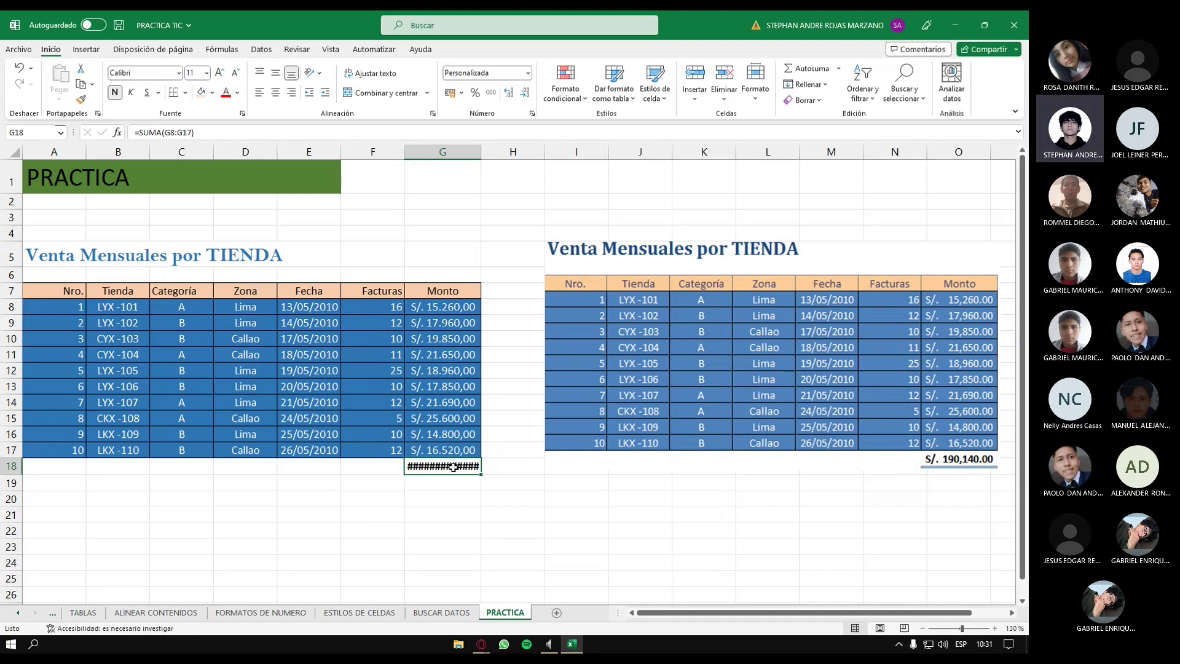
- Check the SUMA formula of the Monto total in G18 and restore its euro accounting format
left_click(179, 132)
key("End")
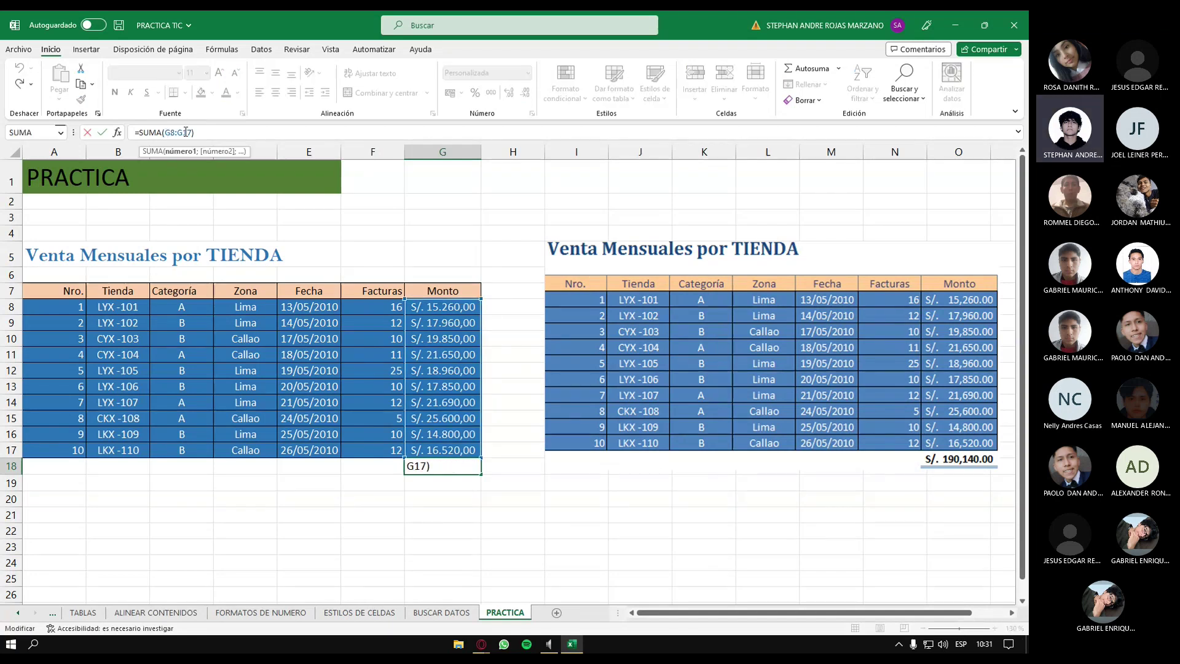
key("Return")
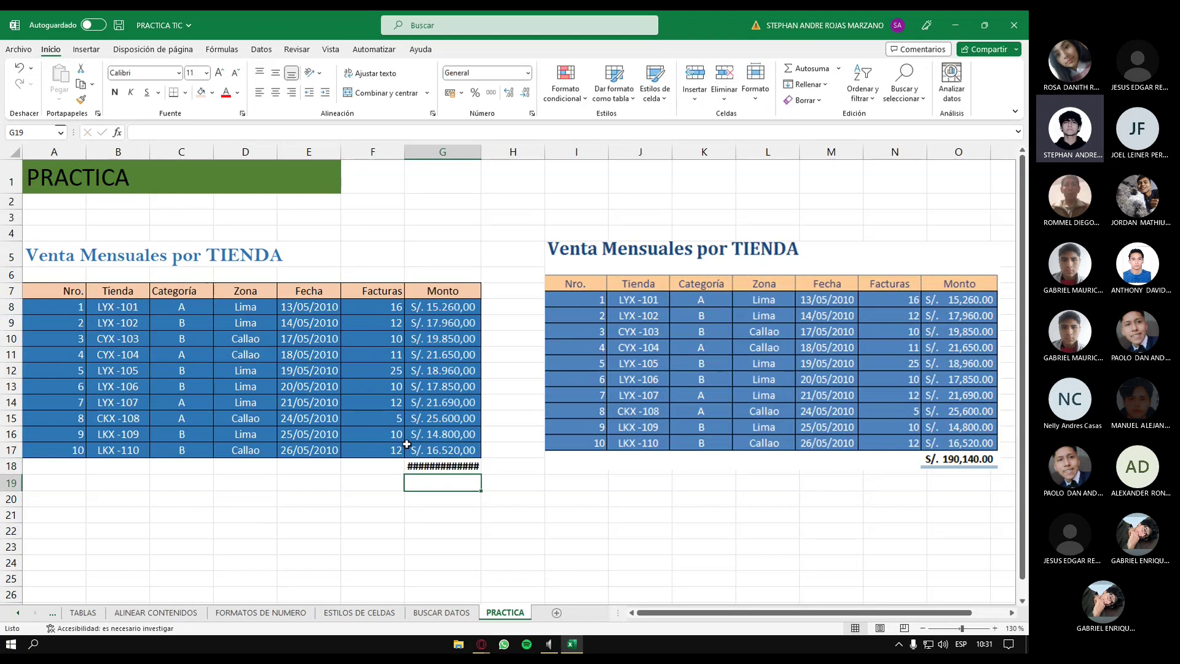
key("Up")
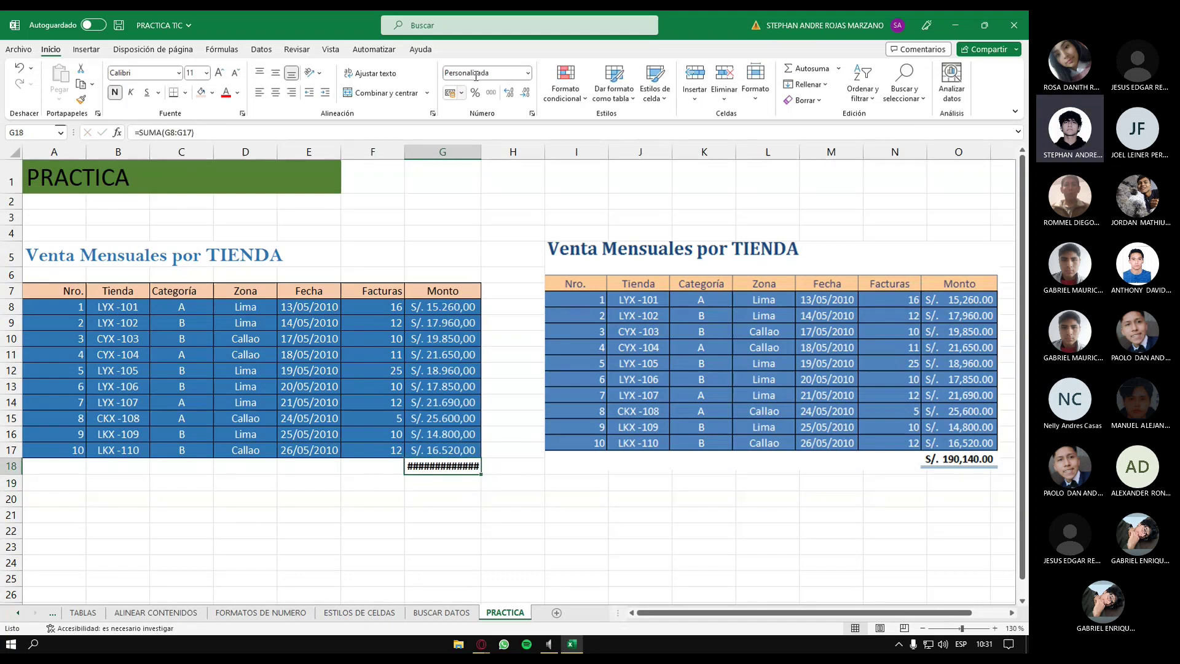
left_click(454, 94)
left_click(539, 479)
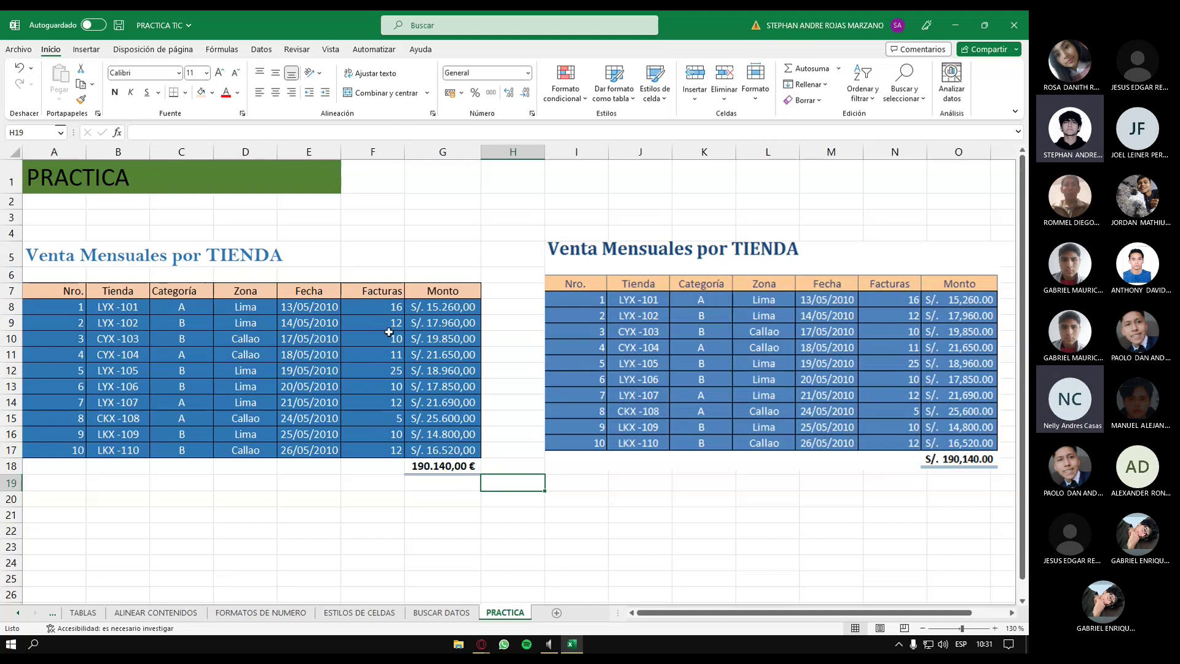
- Fill the table's data rows A8:G17 with the darker blue theme colour
left_click(62, 300)
left_click_drag(62, 300, 452, 449)
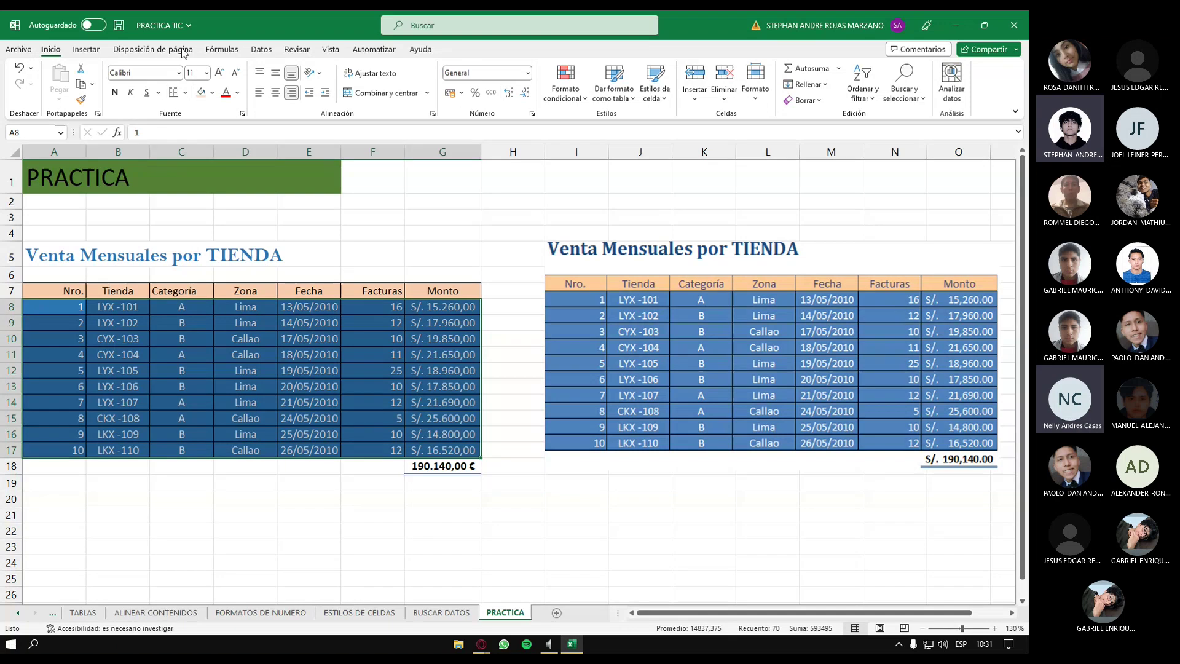
left_click(212, 92)
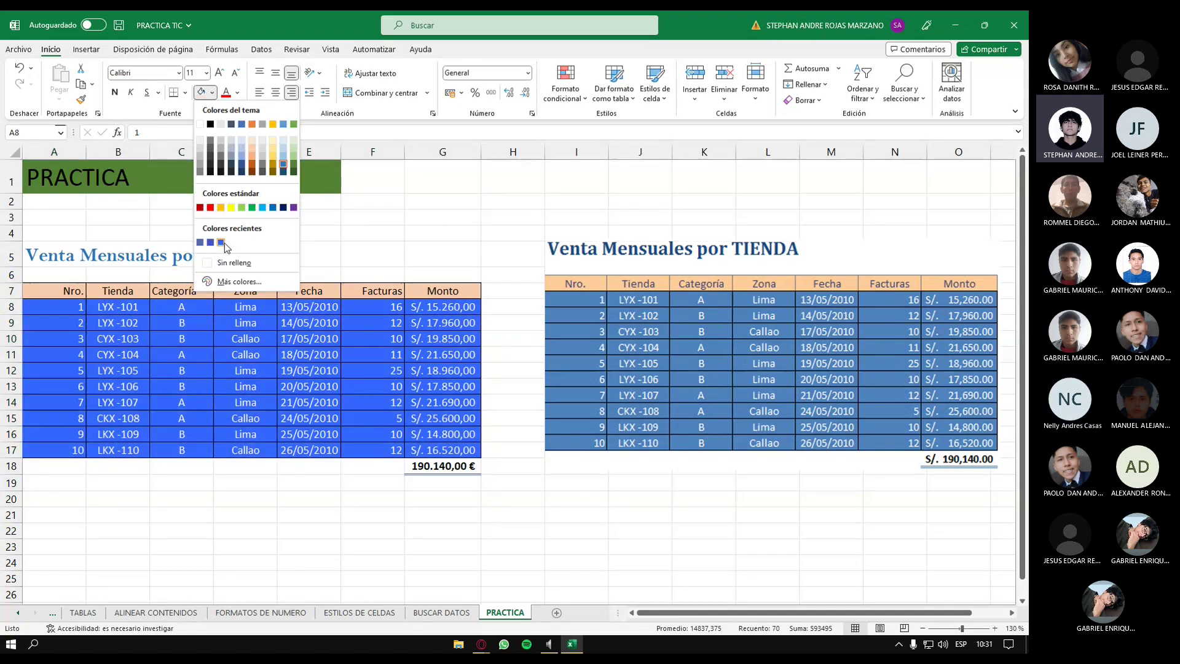
left_click(283, 167)
- Set the font colour of the Venta Mensuales por TIENDA title in A5 to the darker blue theme colour
left_click(137, 263)
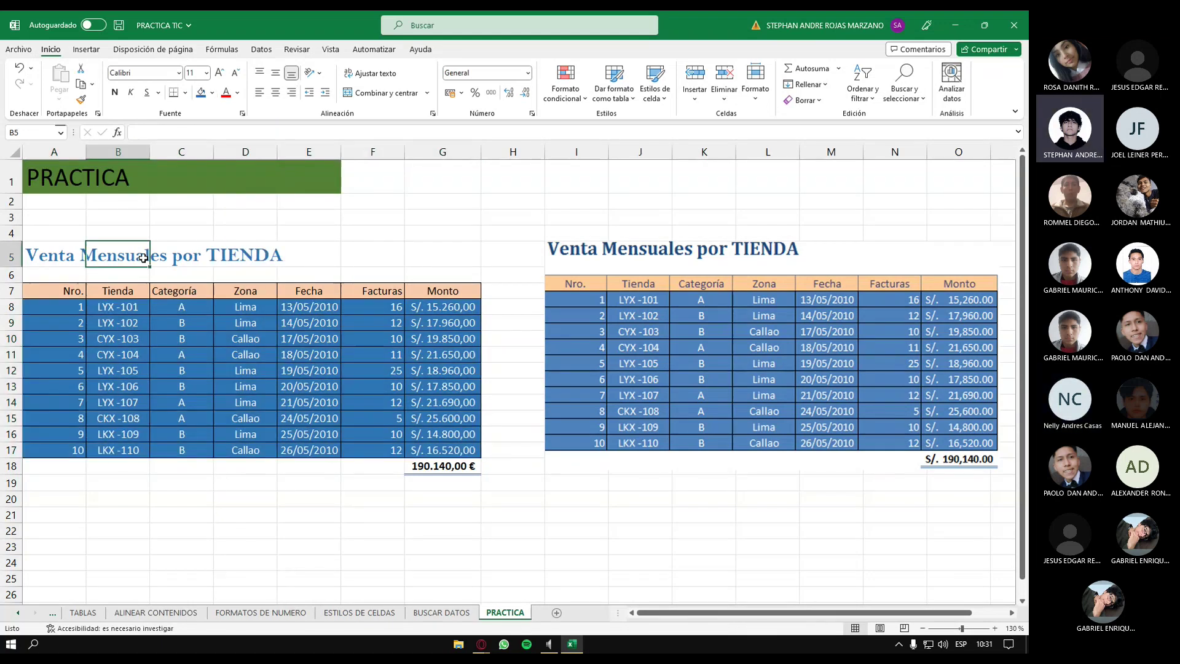
left_click(227, 403)
left_click(85, 264)
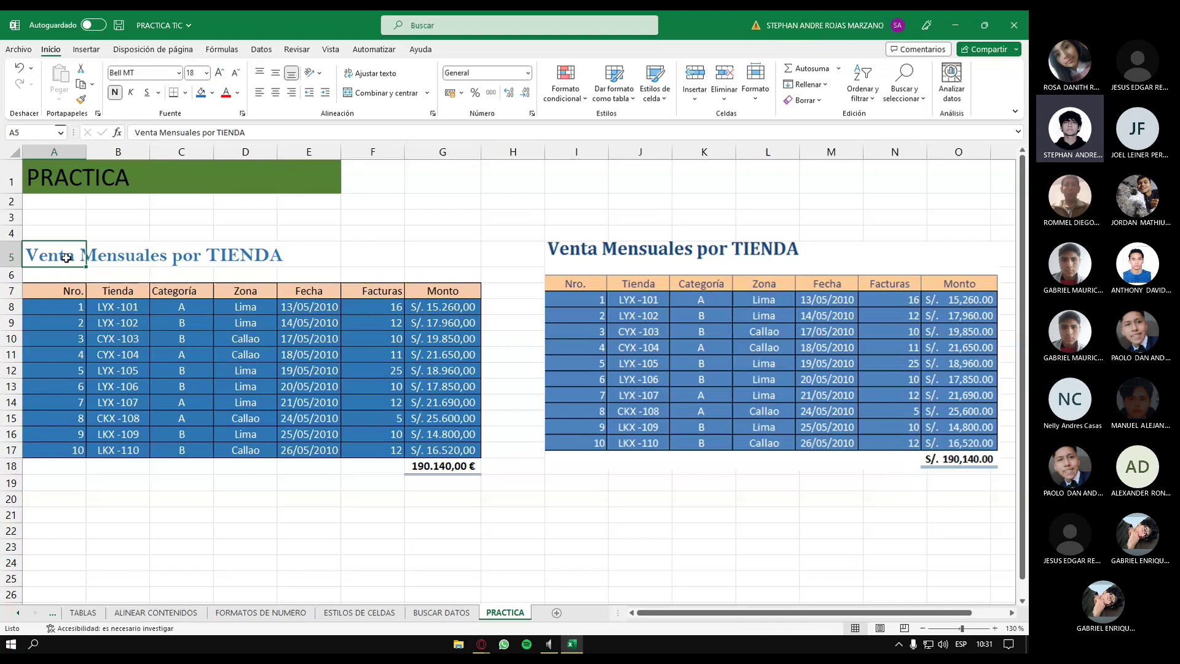
left_click(238, 92)
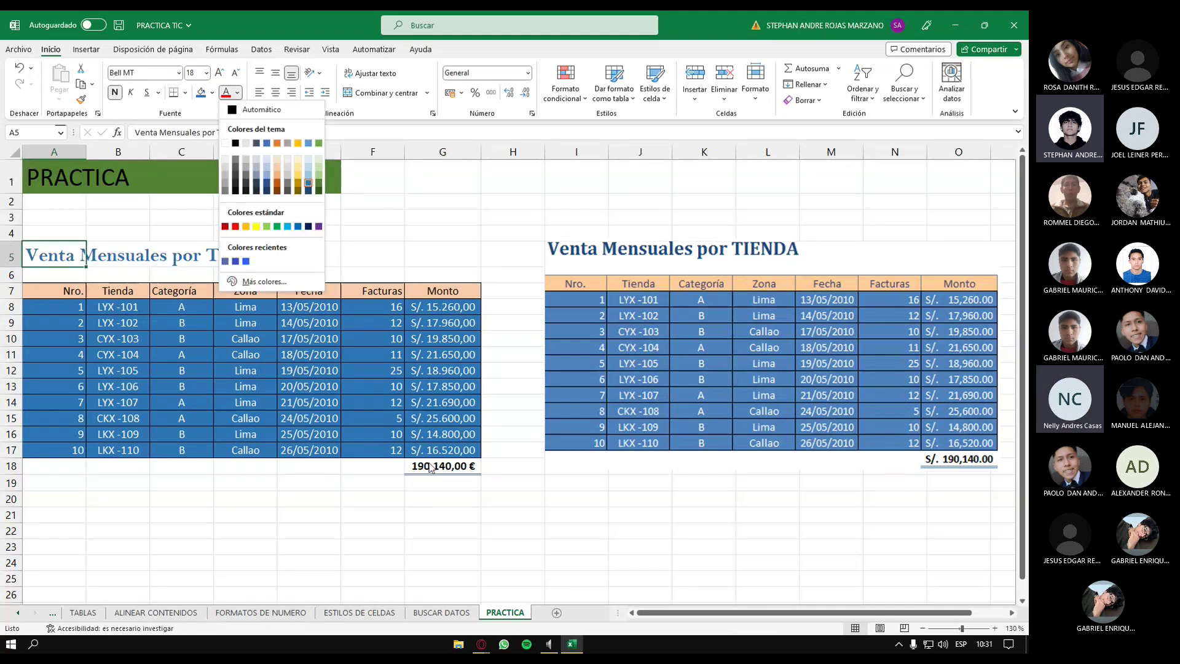
left_click(309, 183)
- Compare the Monto total in G18 with the total in the reference image
left_click(443, 466)
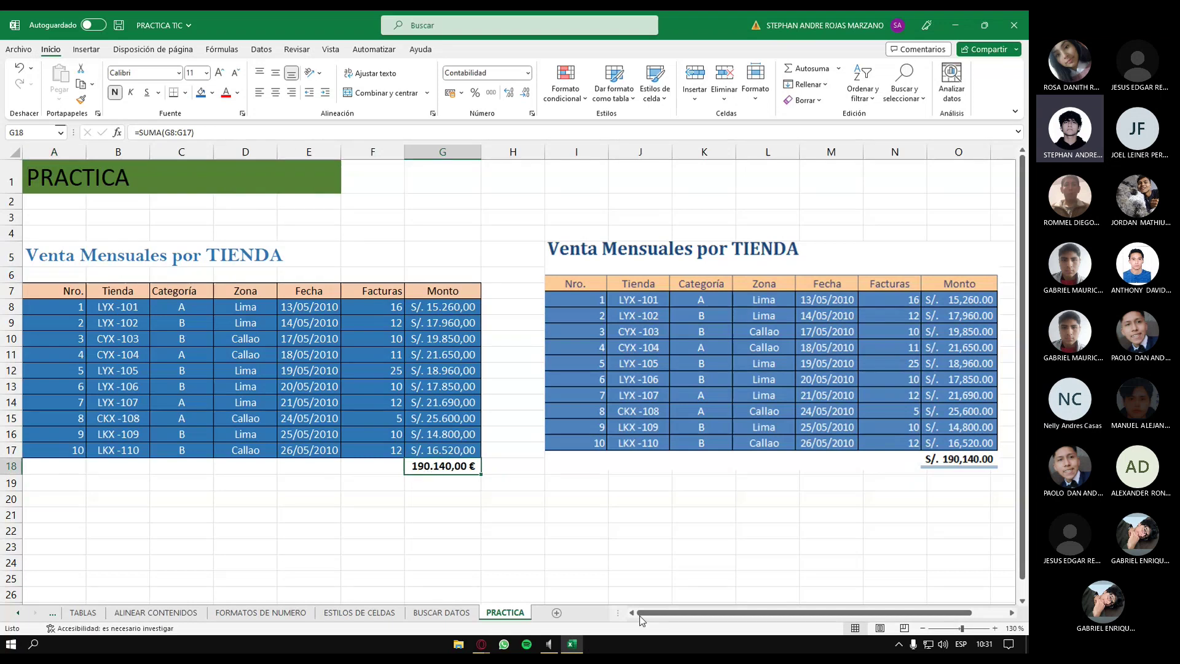
scroll(641, 617, "right", 3)
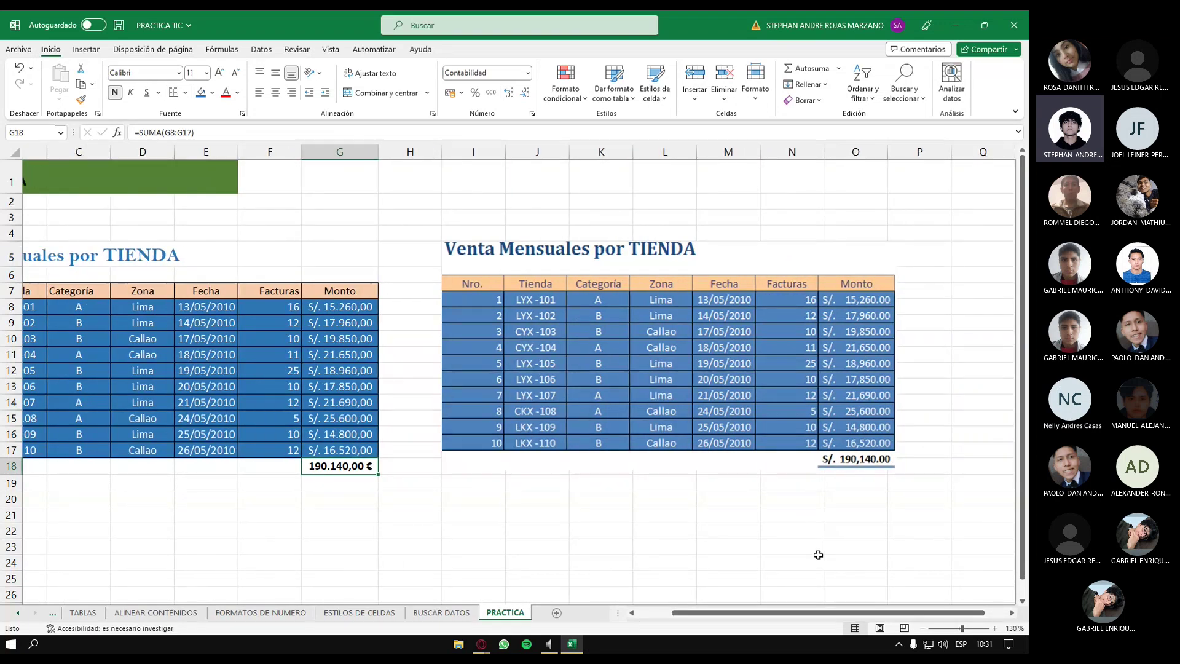
scroll(819, 612, "left", 3)
left_click(522, 450)
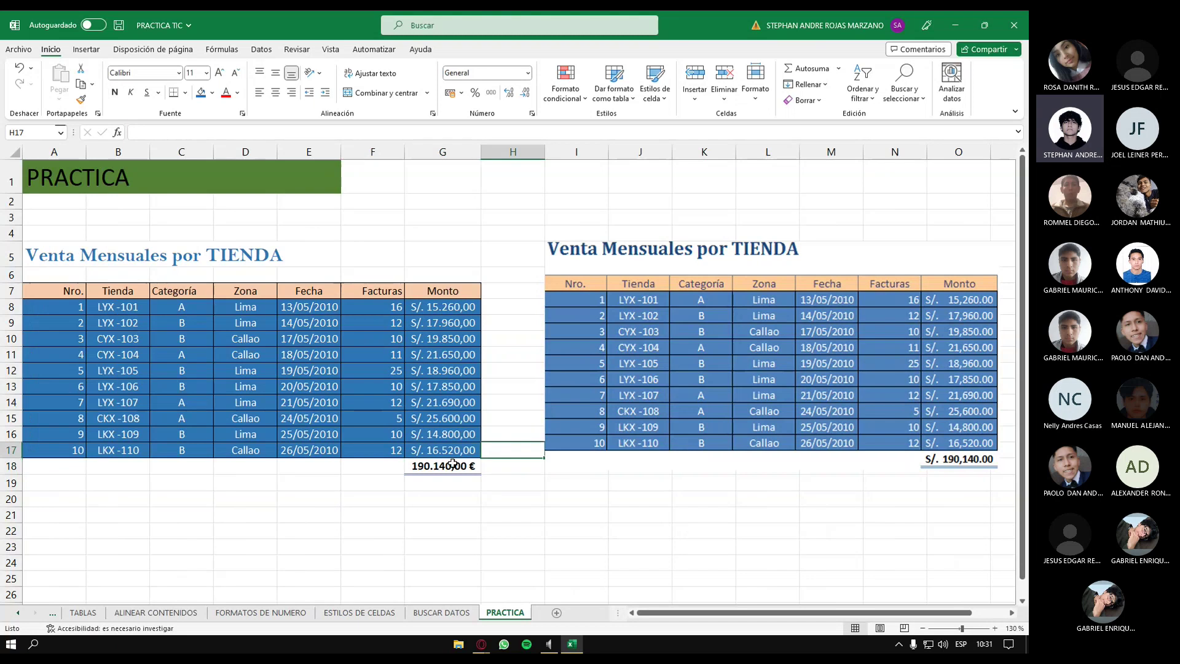
left_click(453, 466)
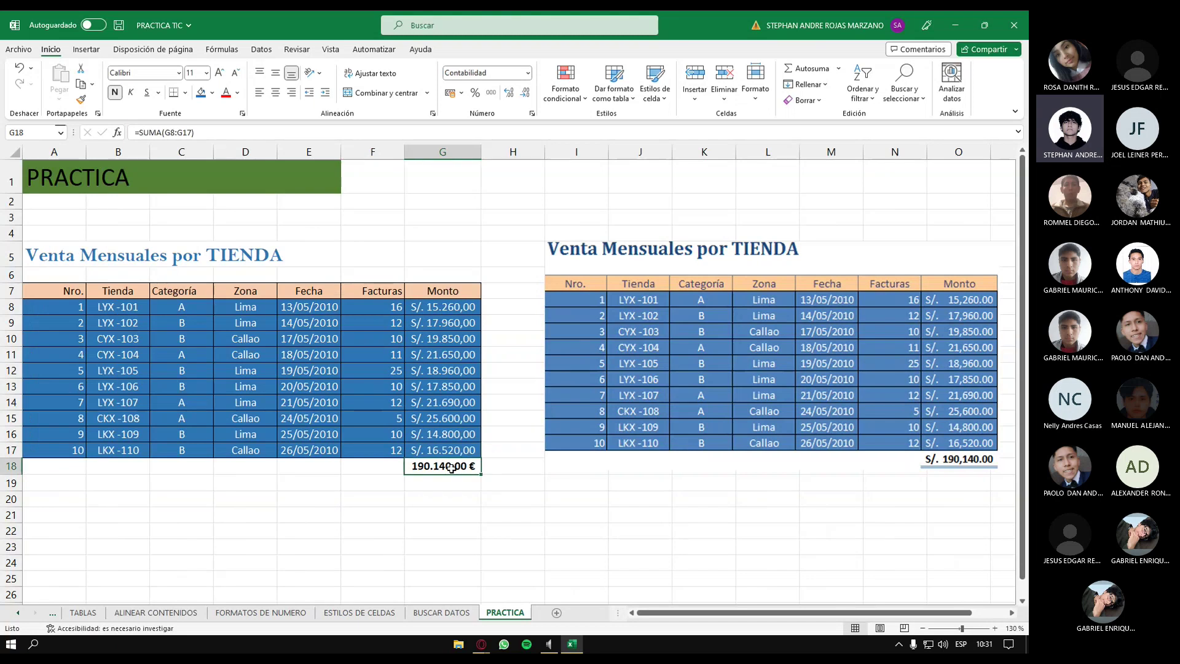
- Choose a blue theme colour as the border line colour for the Monto total in G18
left_click(187, 94)
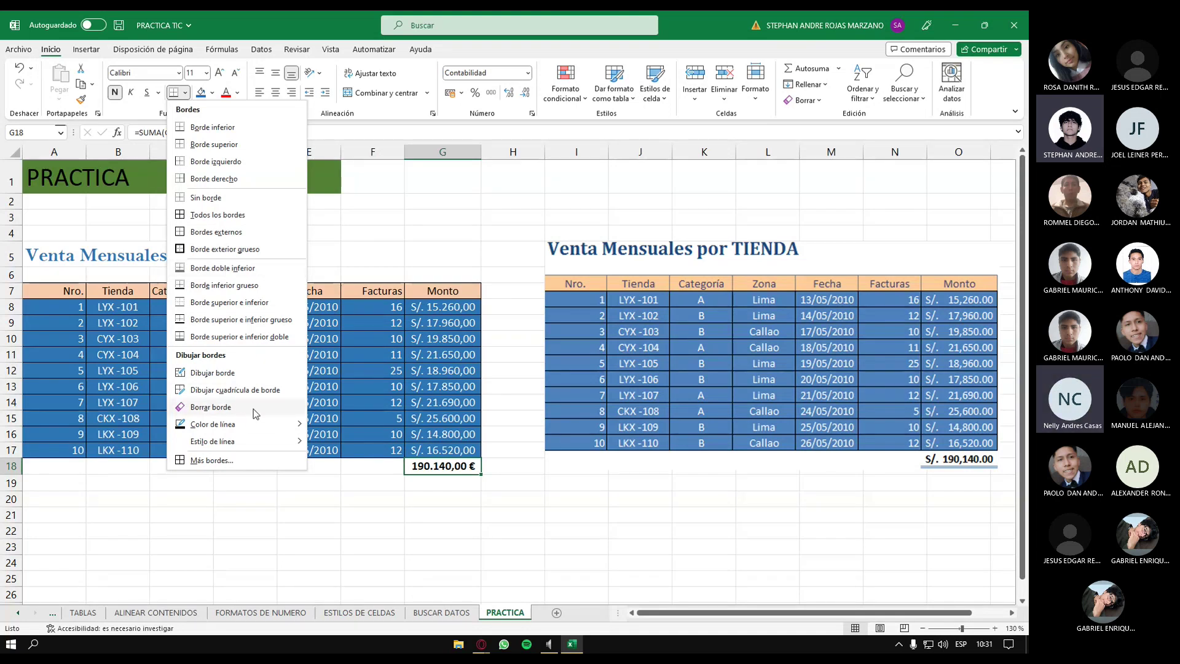
mouse_move(252, 426)
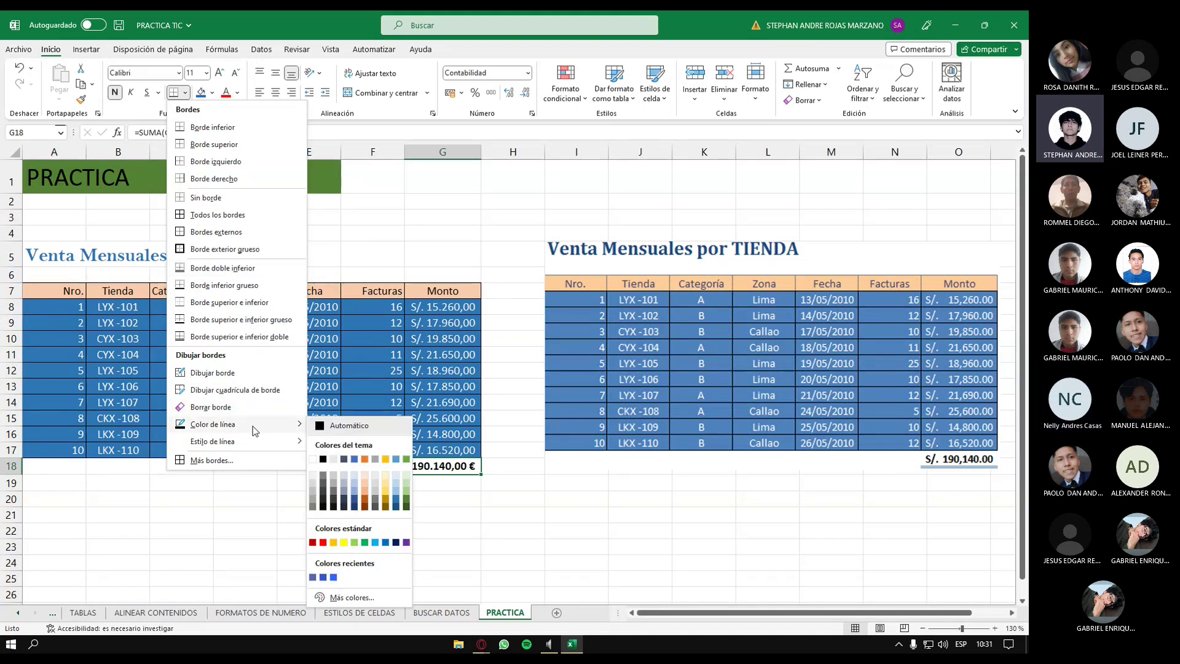
left_click(396, 497)
left_click(211, 93)
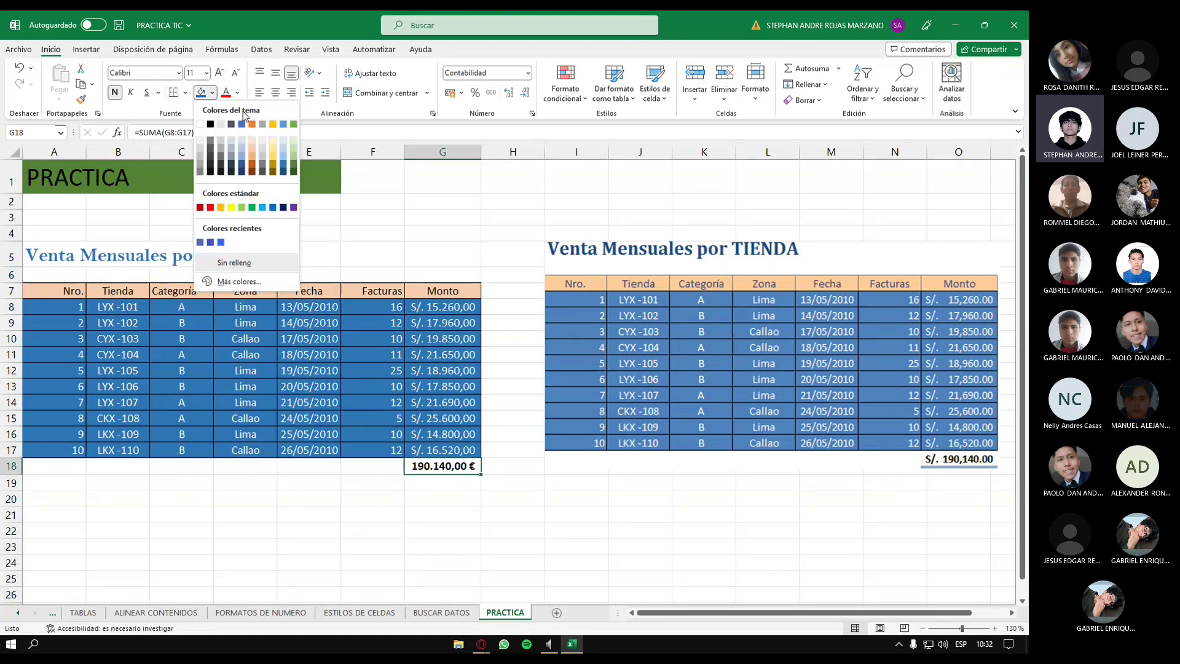
- Set the border line colour to red and draw a border along the bottom of the Monto total in G18
left_click(185, 92)
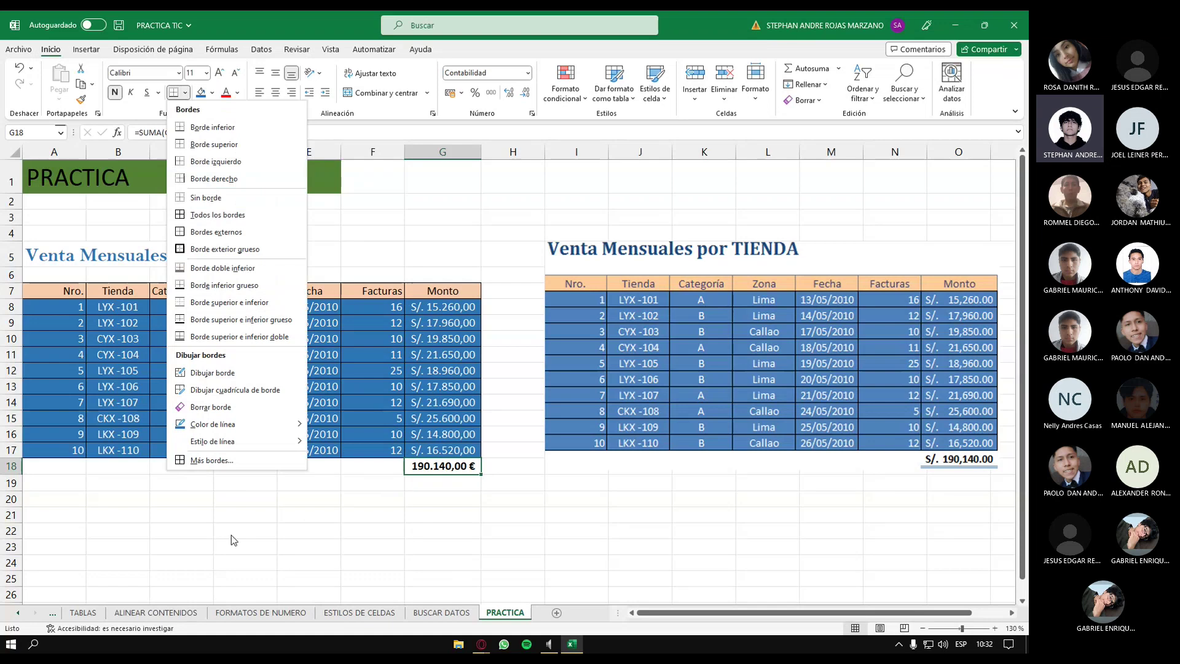
mouse_move(247, 425)
left_click(323, 542)
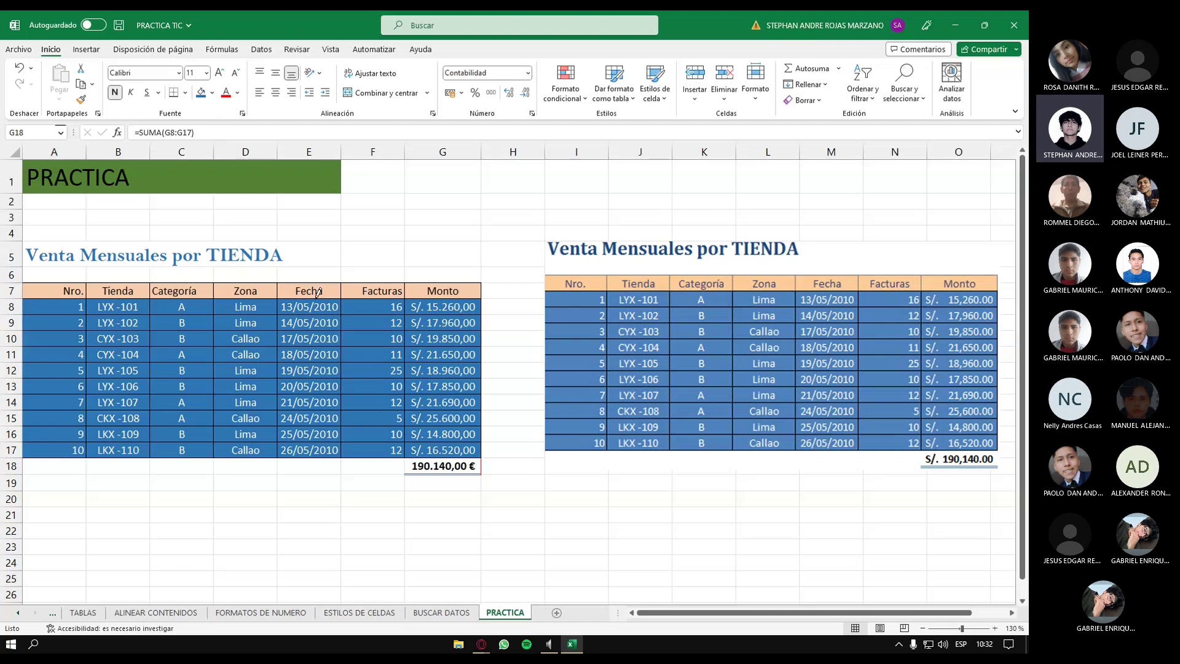
left_click(184, 92)
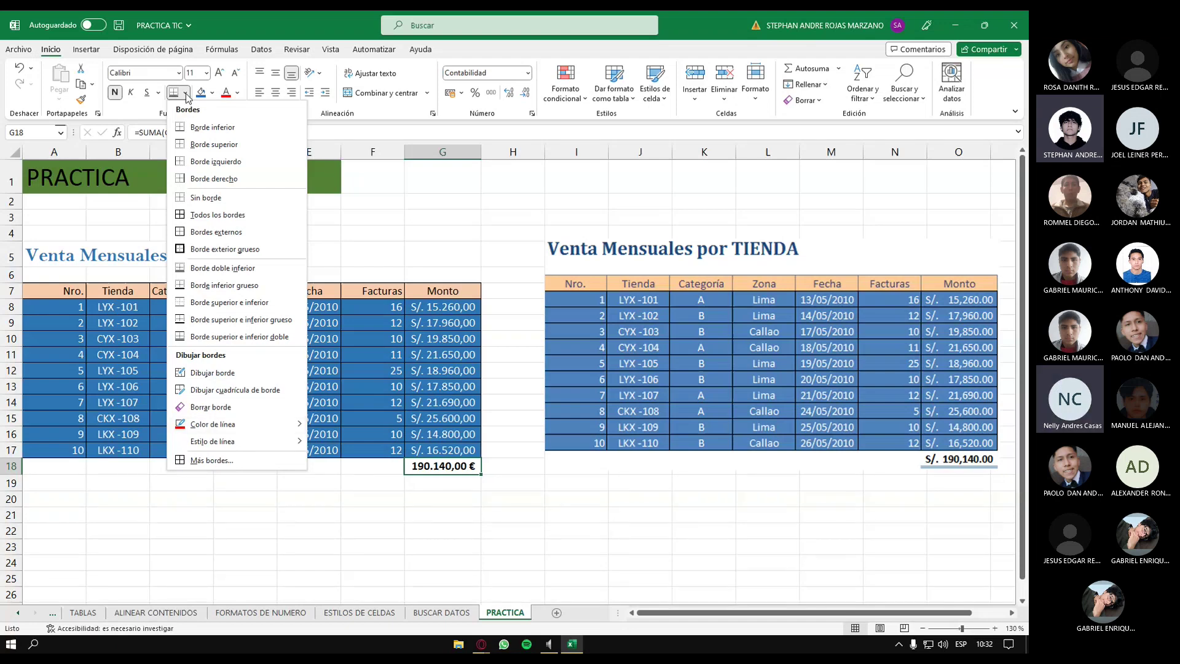
left_click(212, 373)
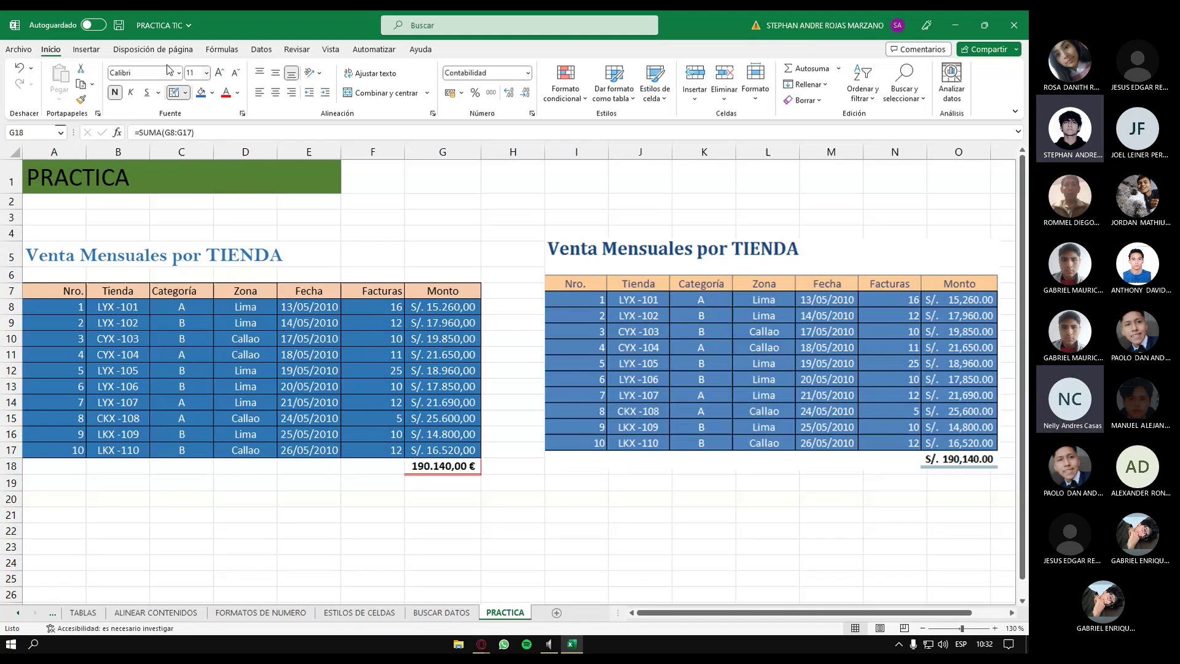
key("Escape")
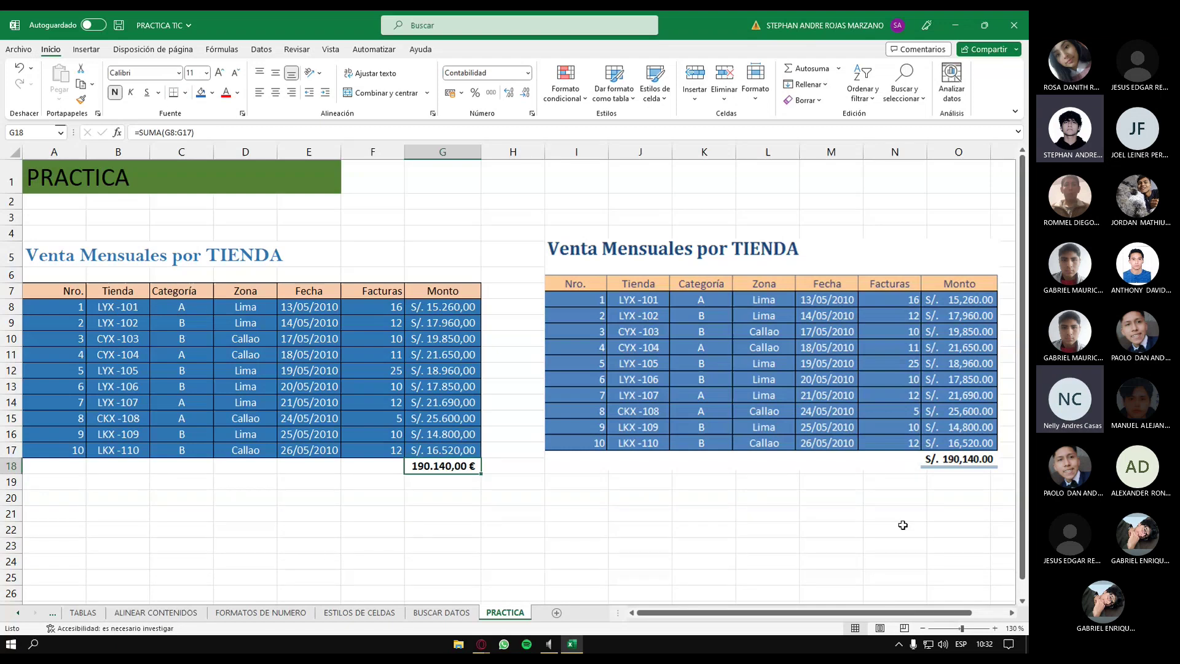
left_click(541, 519)
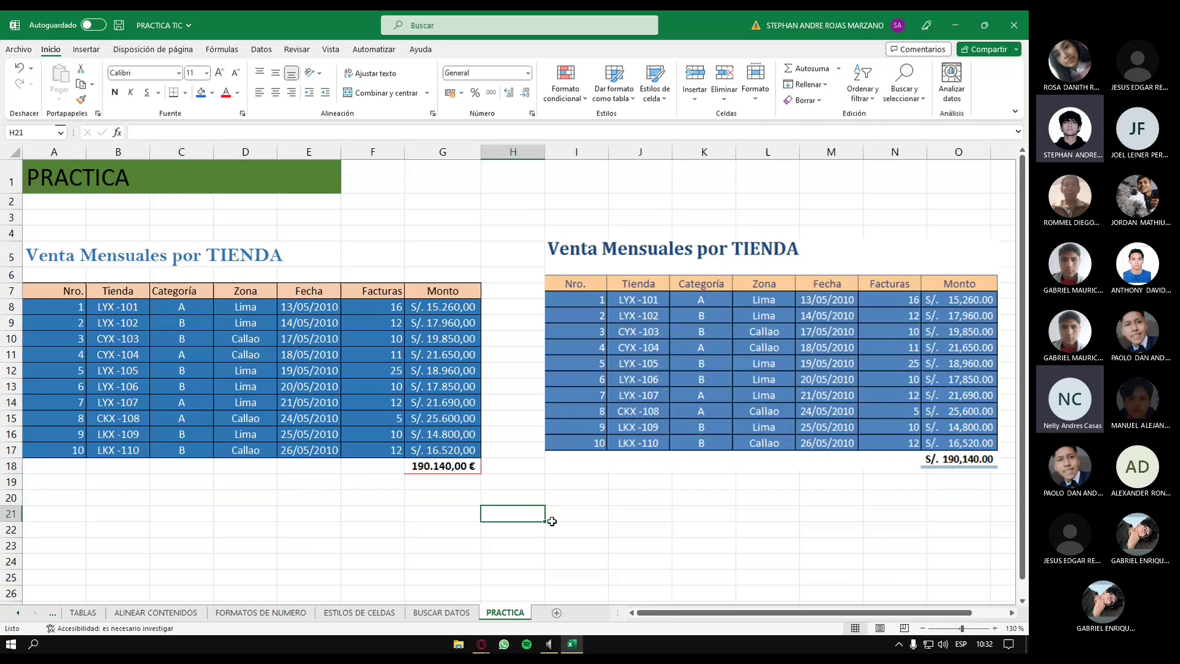
- Move the reference image slightly down so its rows line up with the sales table
left_click_drag(691, 338, 689, 341)
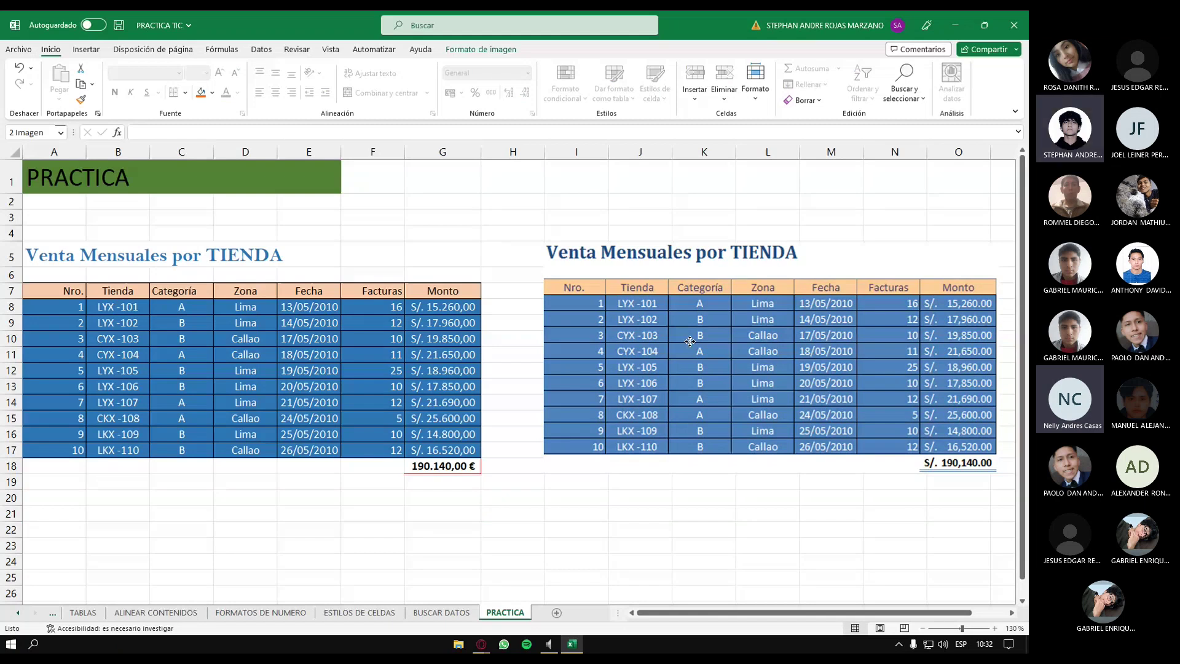
left_click(440, 291)
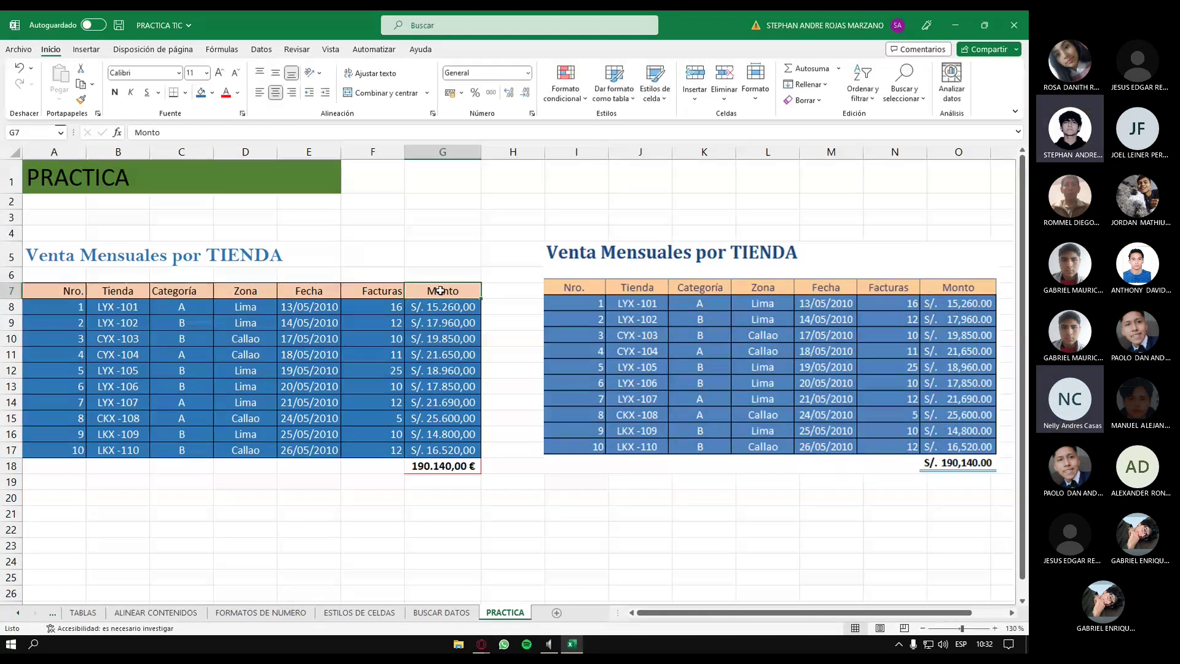
left_click(373, 354)
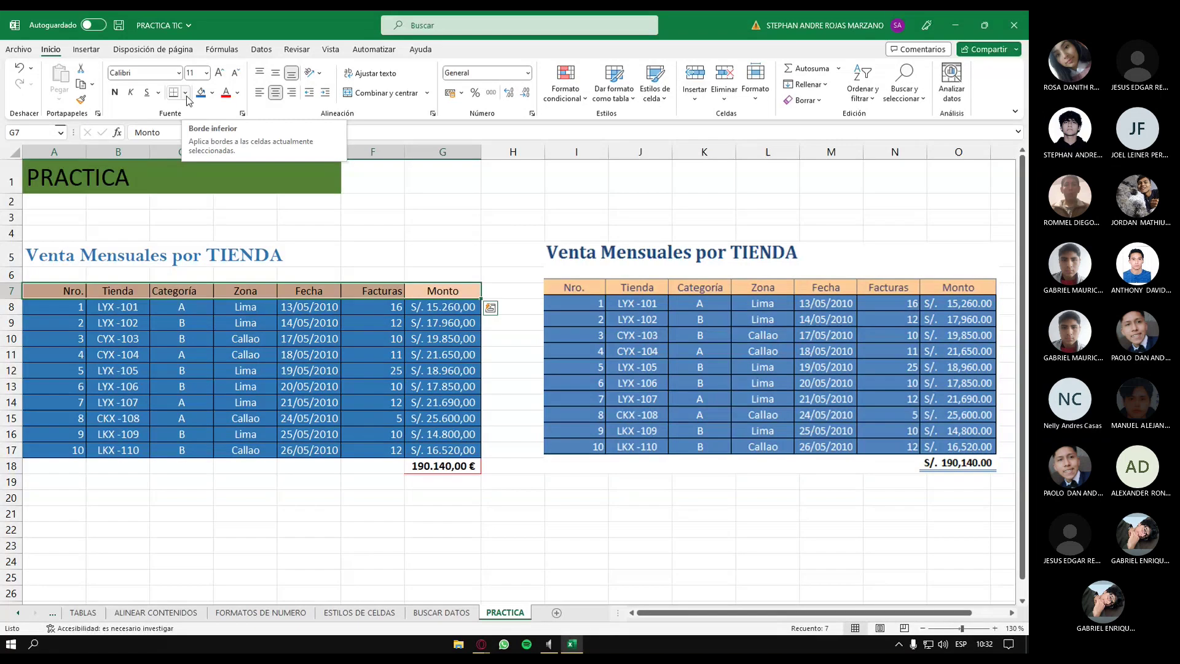
- Review the border line styles and colours available for A7:G17 and open the full border settings
left_click_drag(453, 451, 54, 290)
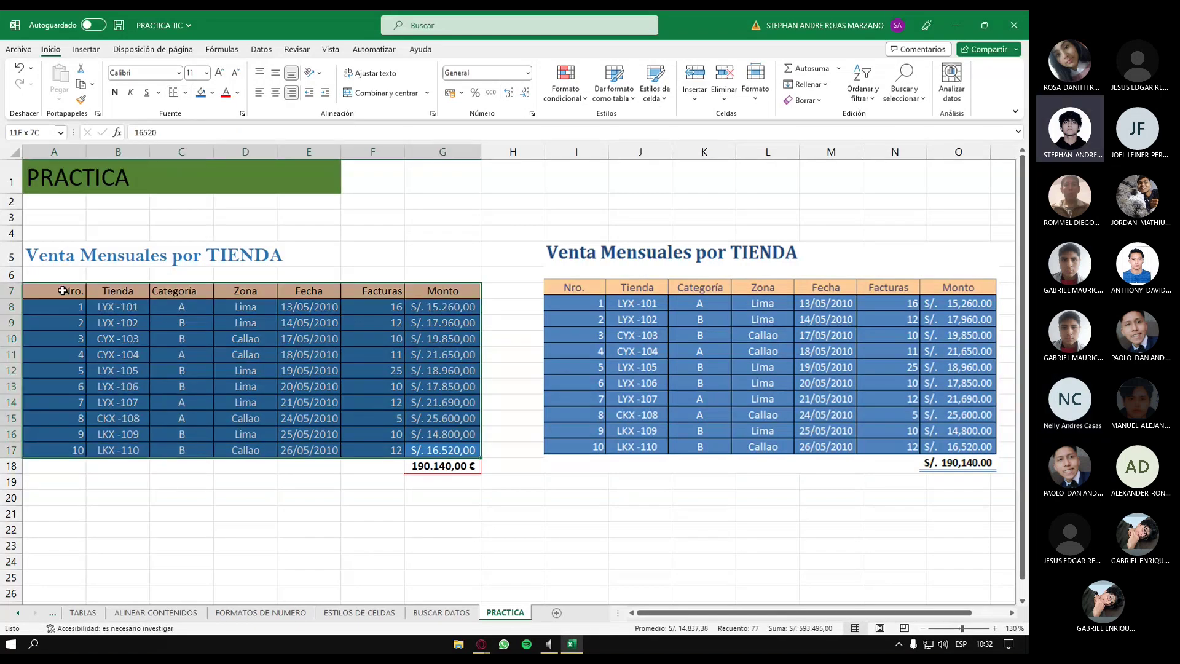
left_click(185, 93)
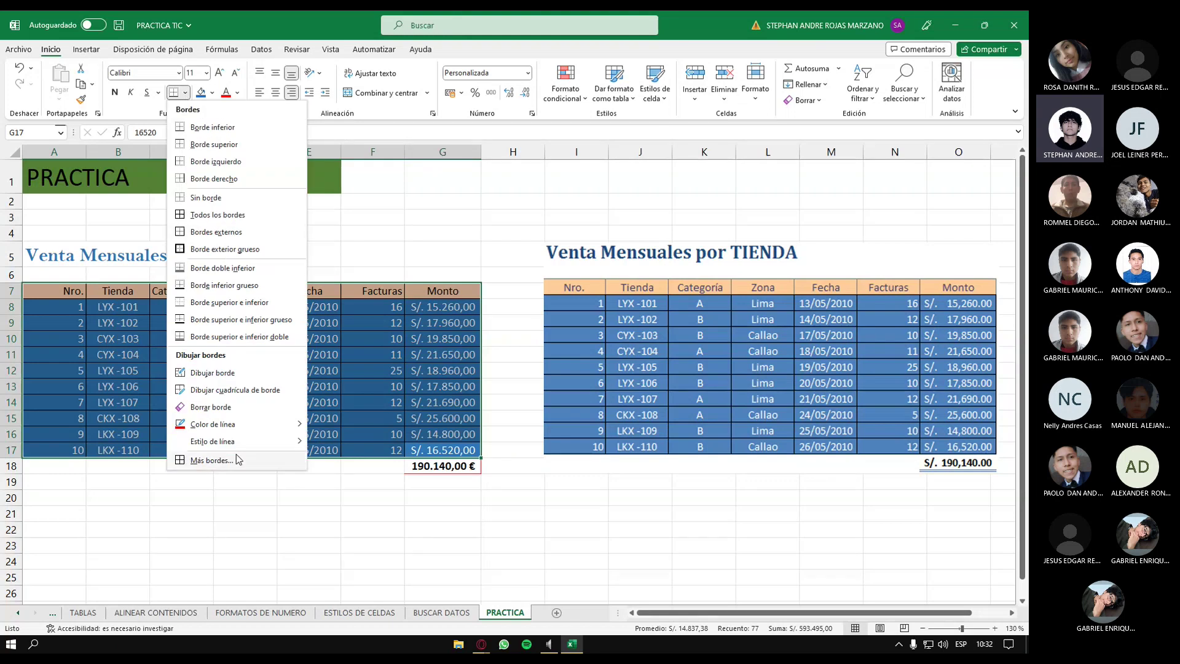
mouse_move(236, 444)
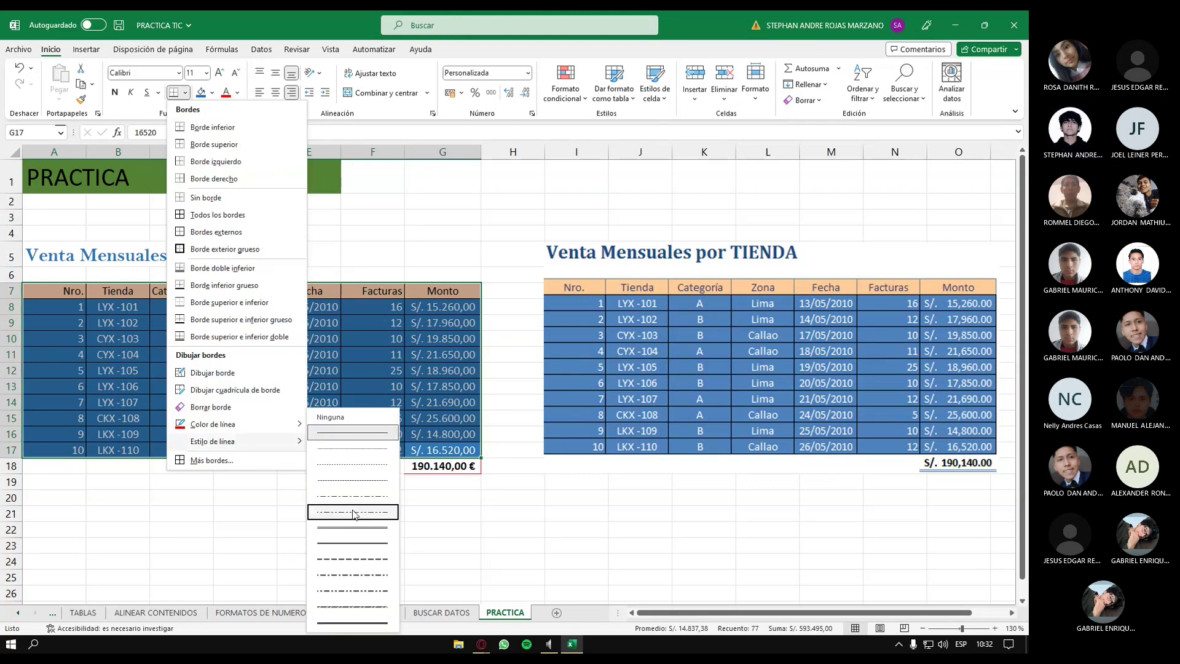
mouse_move(263, 426)
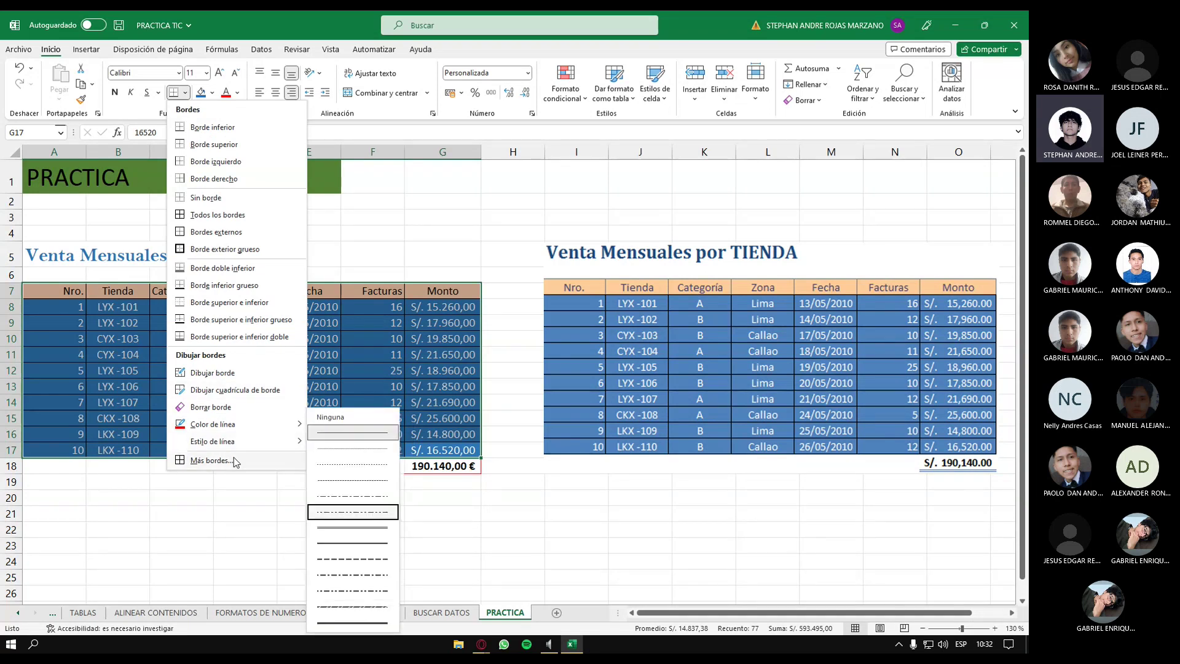
left_click(212, 460)
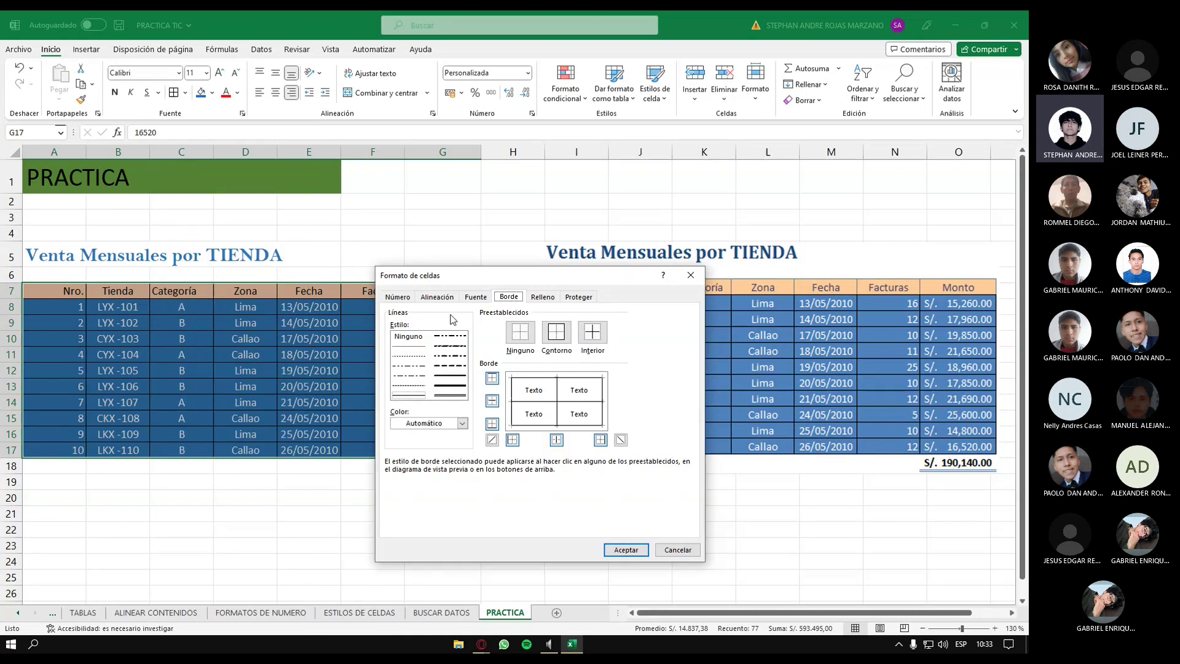
- Look through the fill, protection, alignment and number settings for A7:G17, close them without changes, and revisit the border options
left_click(543, 297)
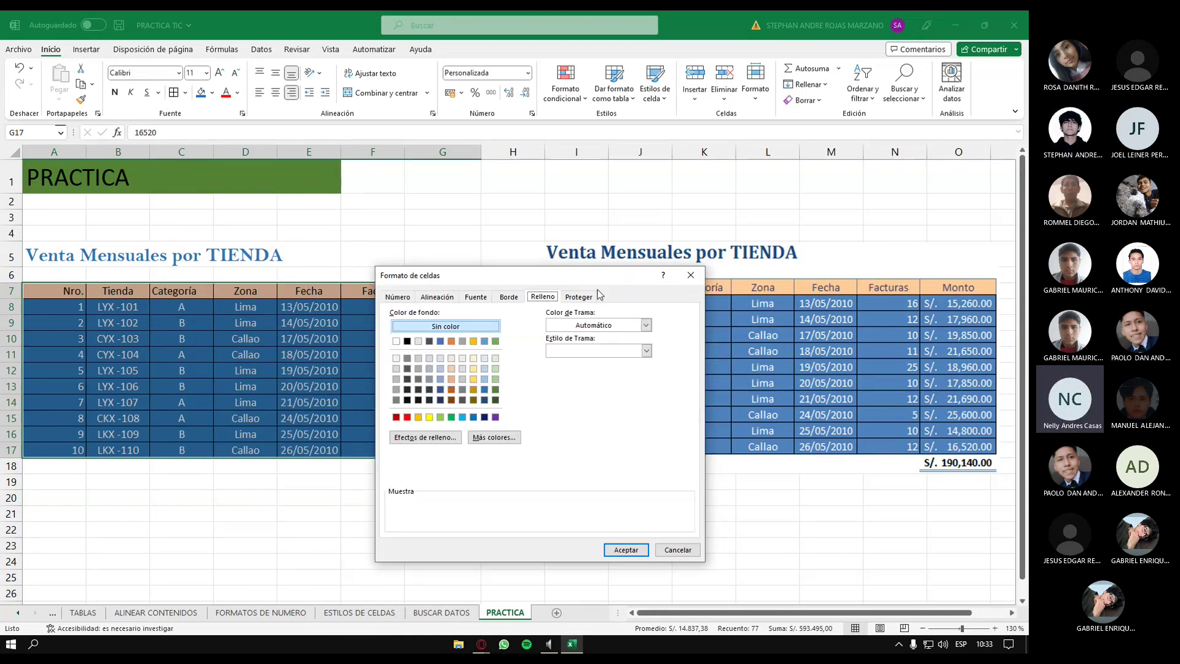
left_click(579, 297)
left_click(437, 297)
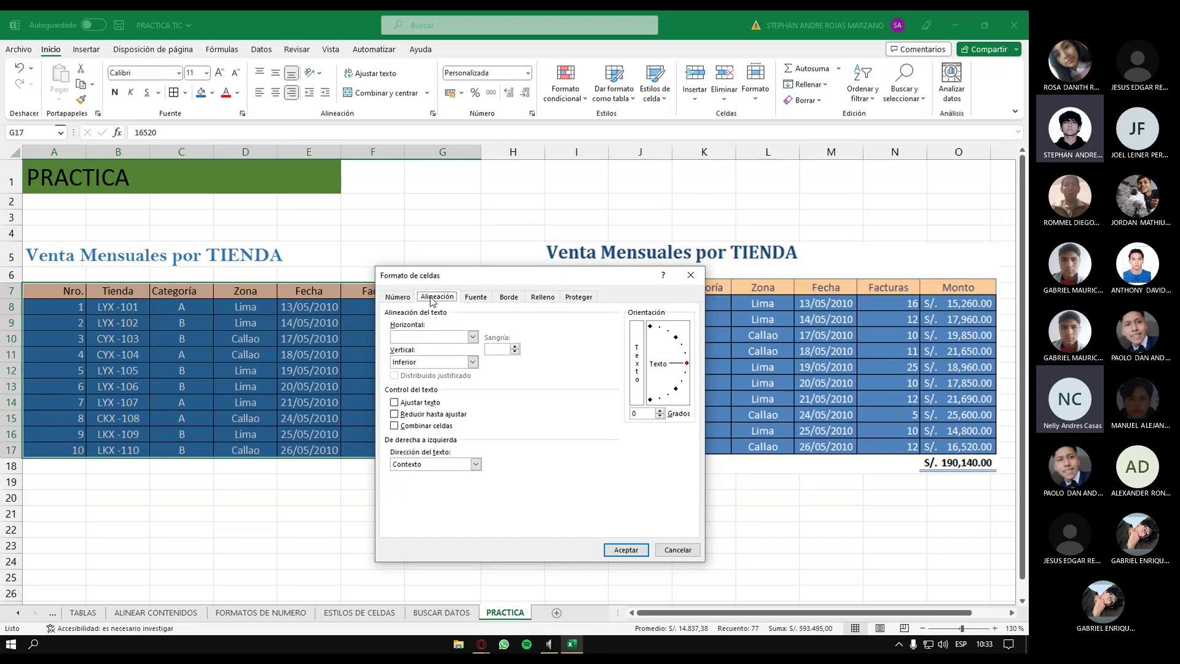
left_click(399, 297)
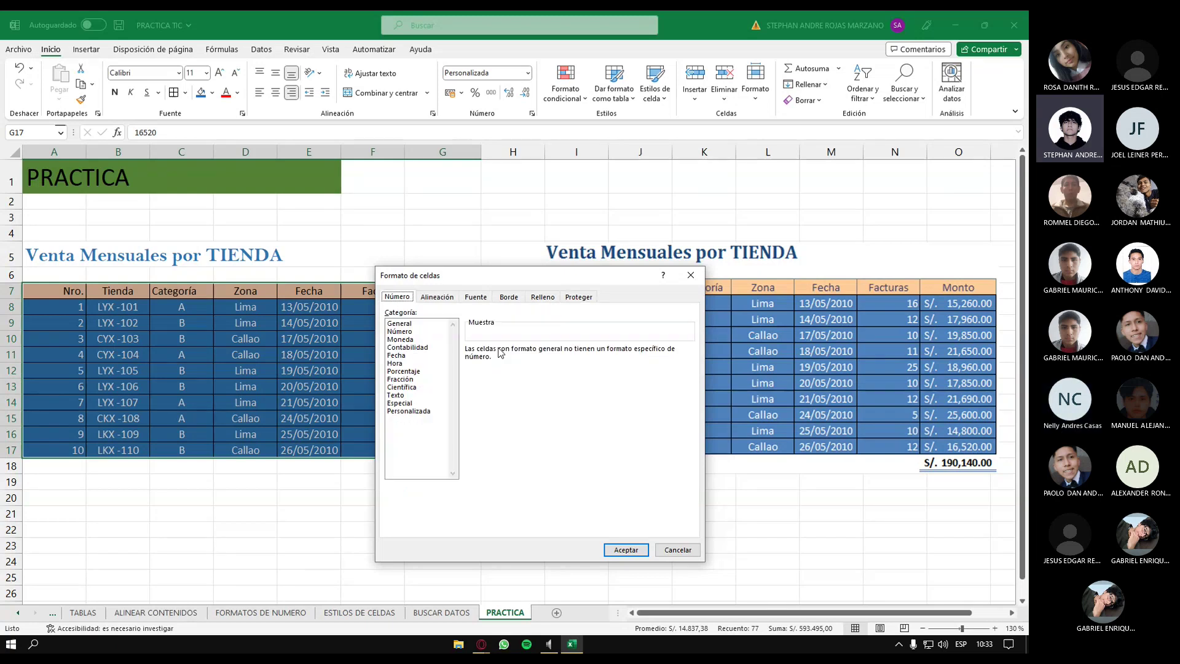
left_click(673, 550)
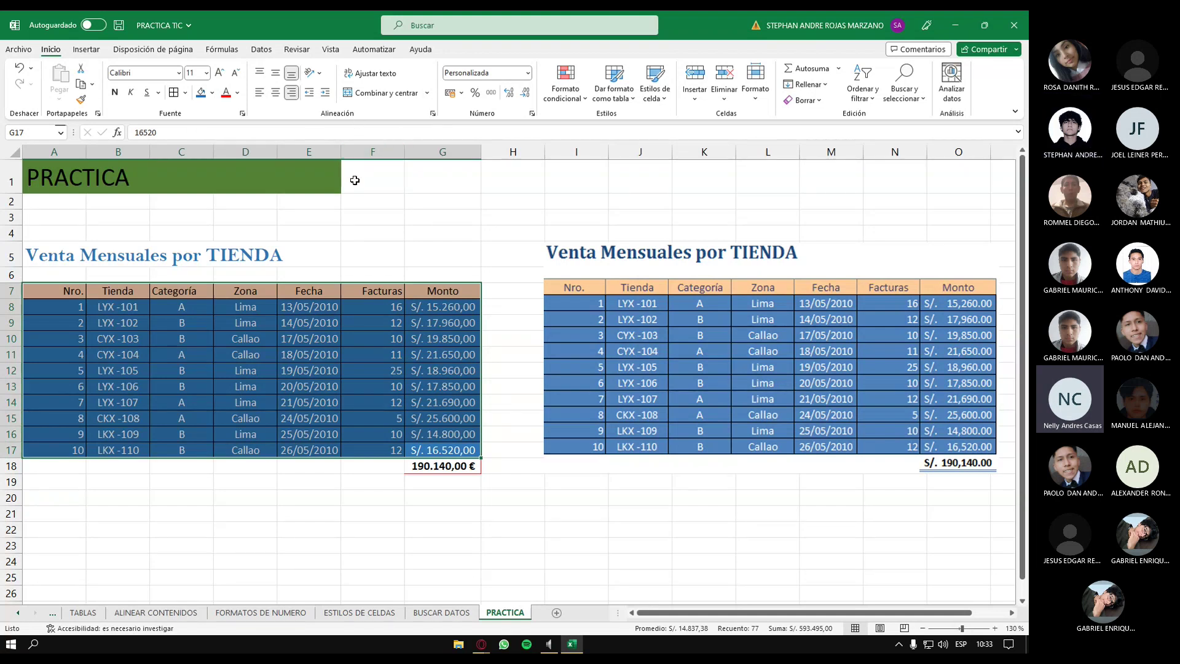
left_click(186, 92)
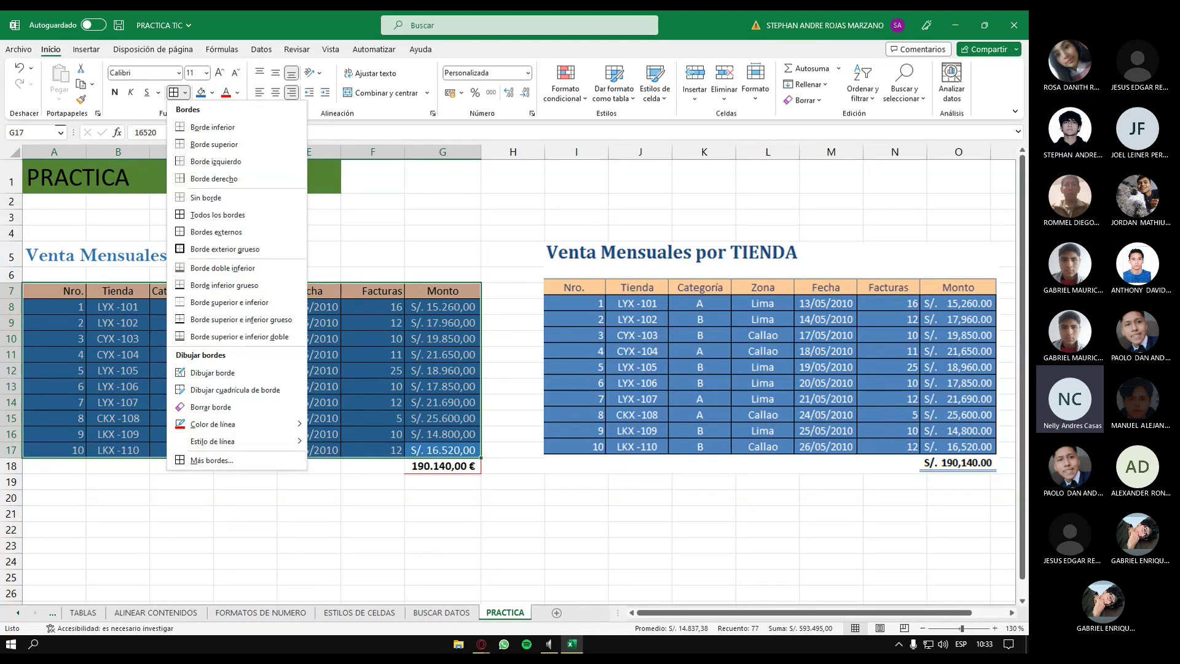
left_click(639, 493)
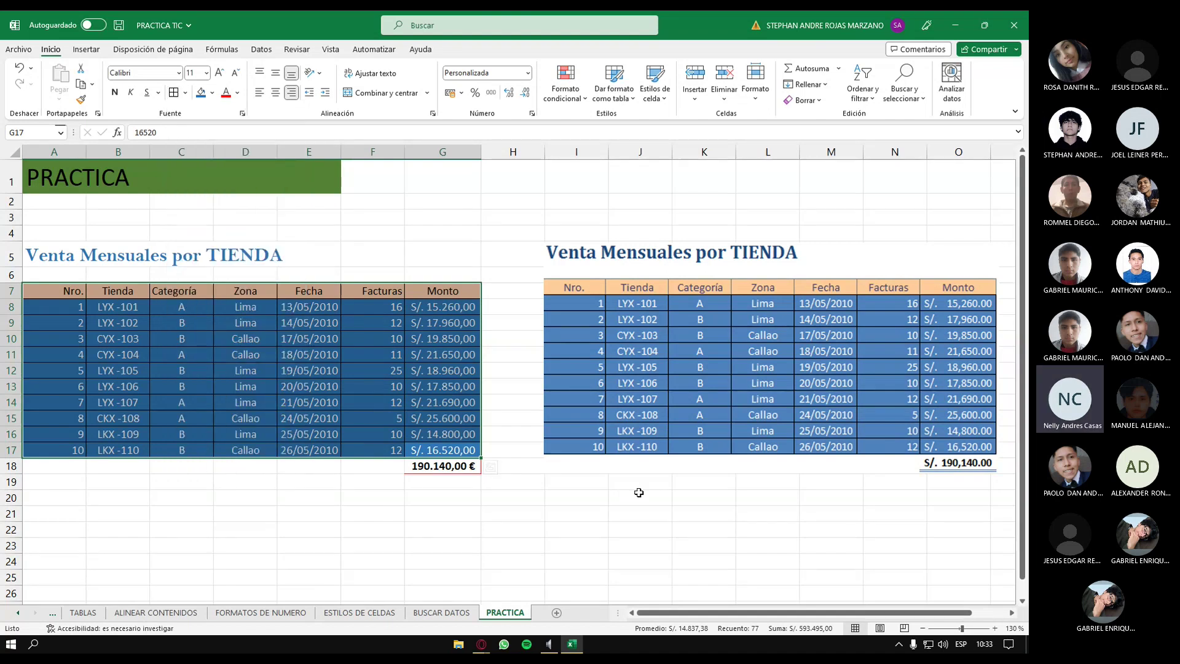
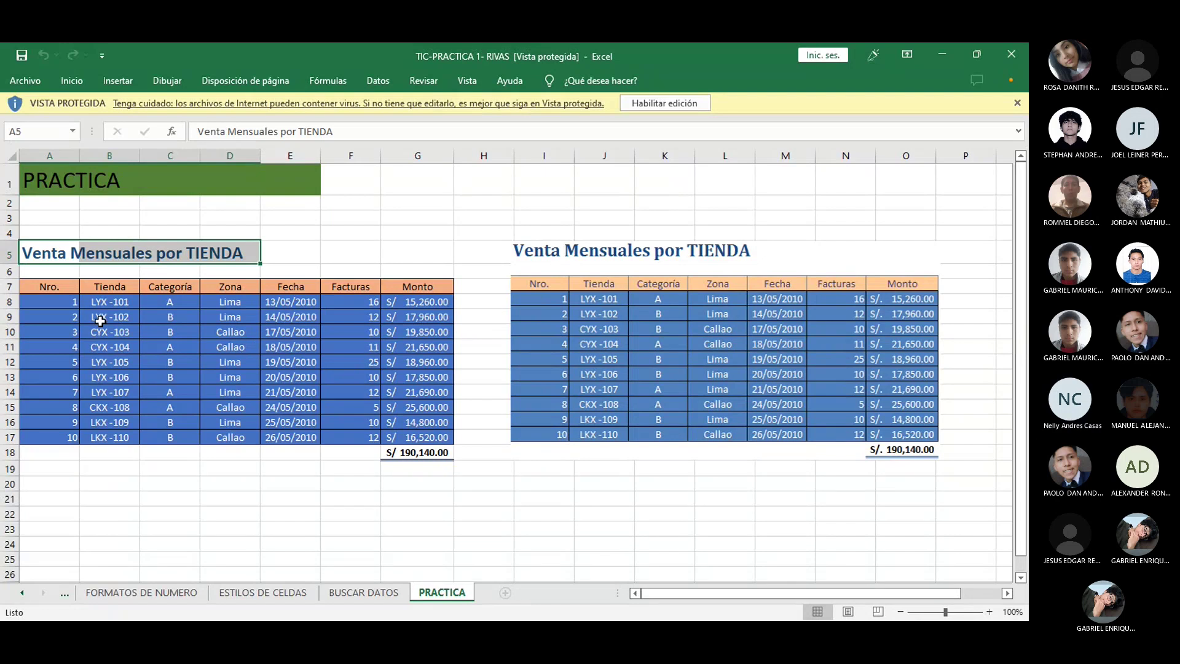
- Examine the formatting of the Venta Mensuales por TIENDA title across A5:D5 in the next student's workbook
left_click(108, 286)
left_click(250, 252)
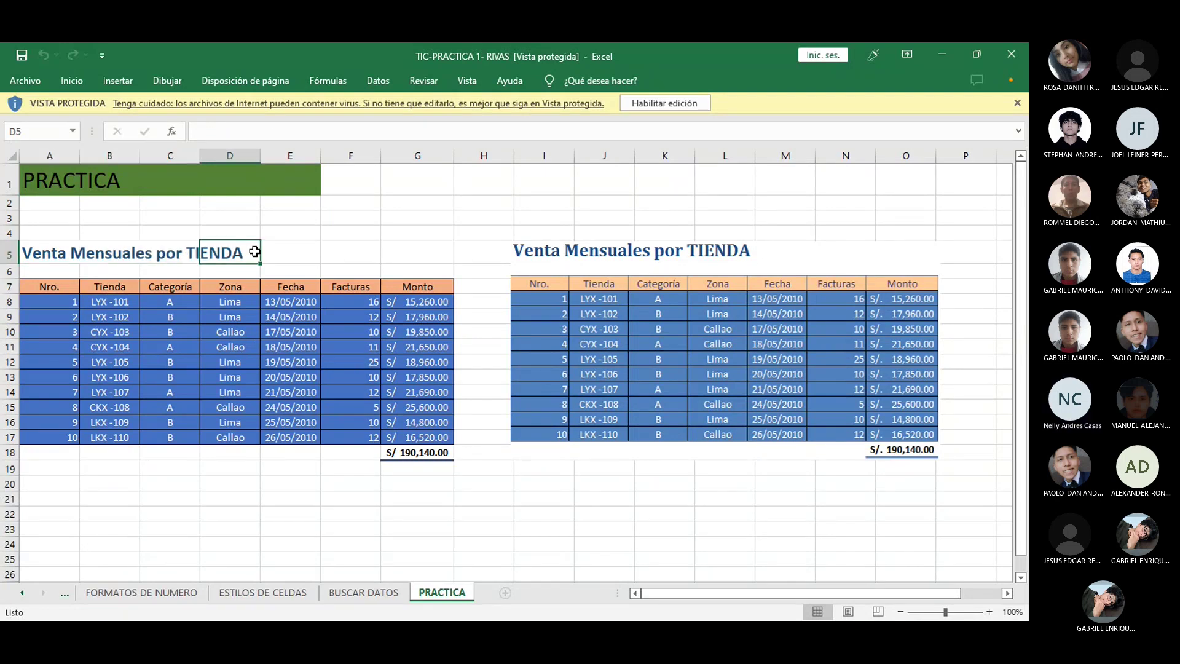
left_click_drag(254, 252, 52, 255)
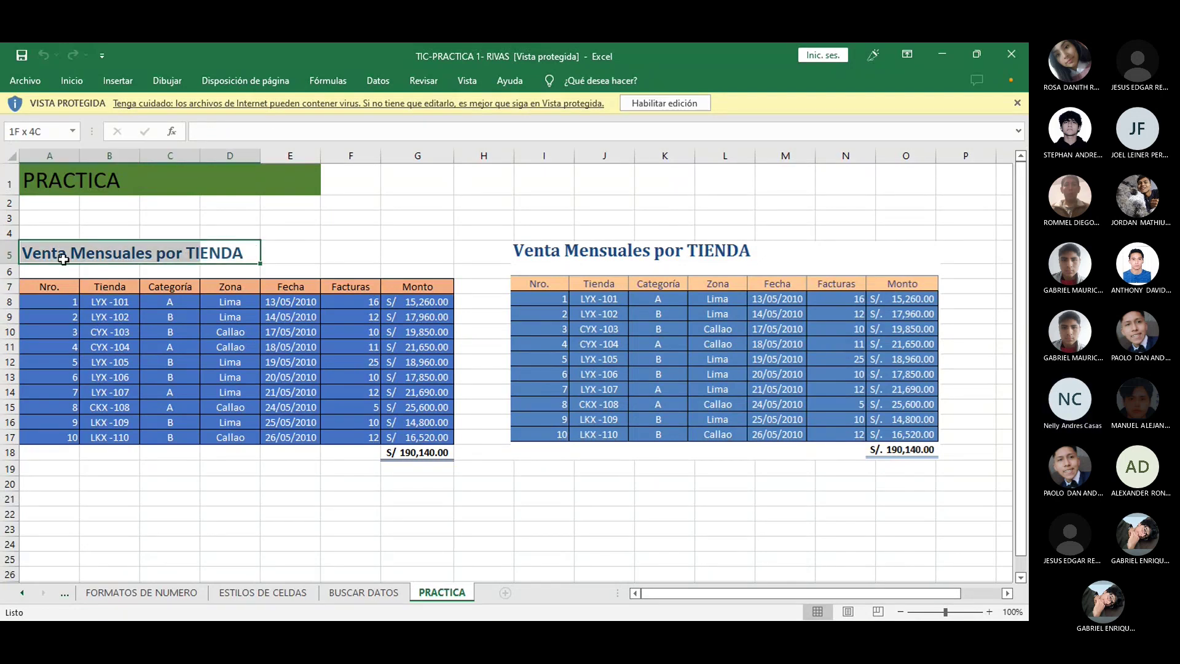
left_click(77, 81)
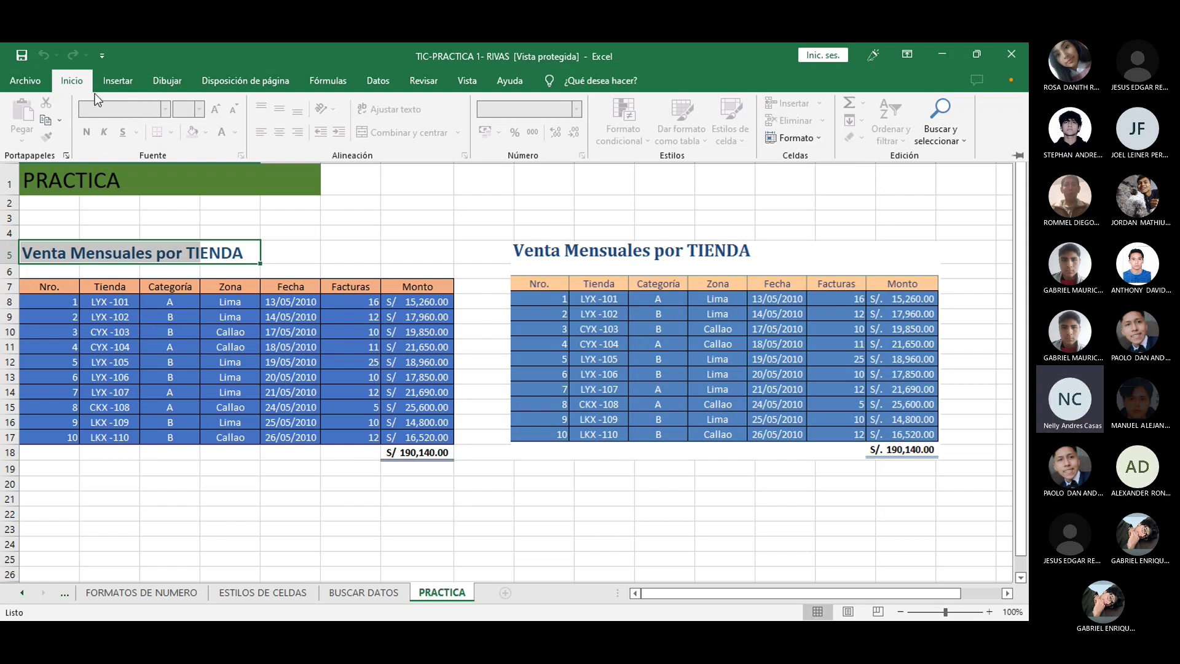
left_click(169, 241)
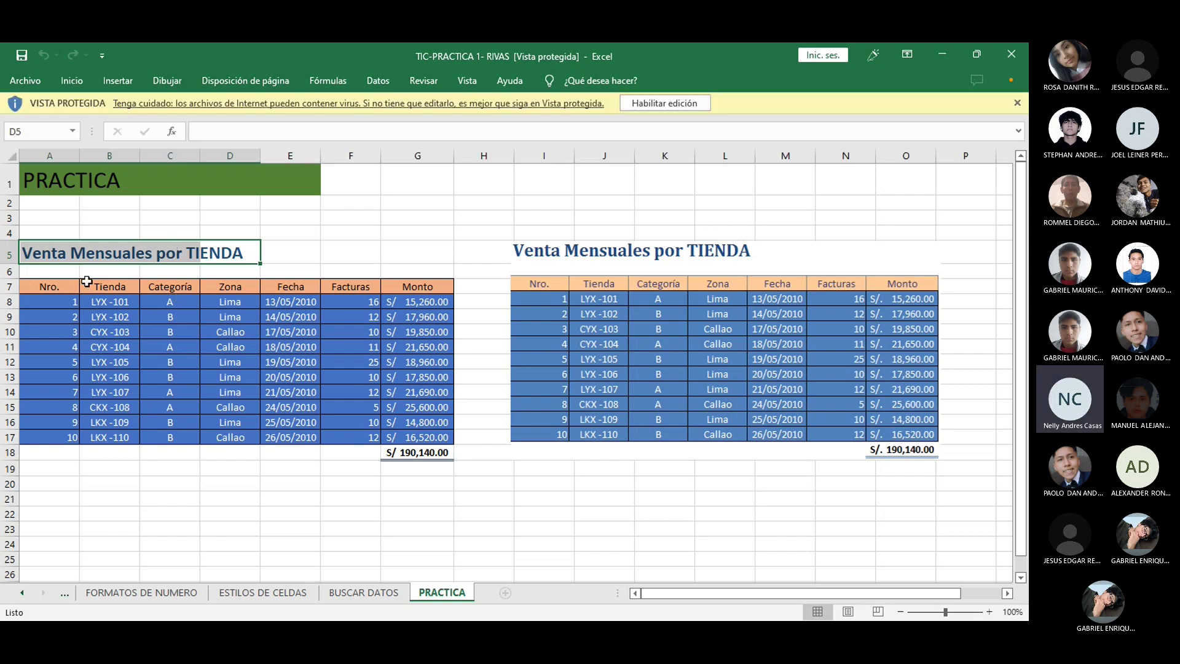
- Examine the fill and borders of the data rows A8:G17 against the reference image
left_click(49, 288)
left_click_drag(29, 304, 440, 435)
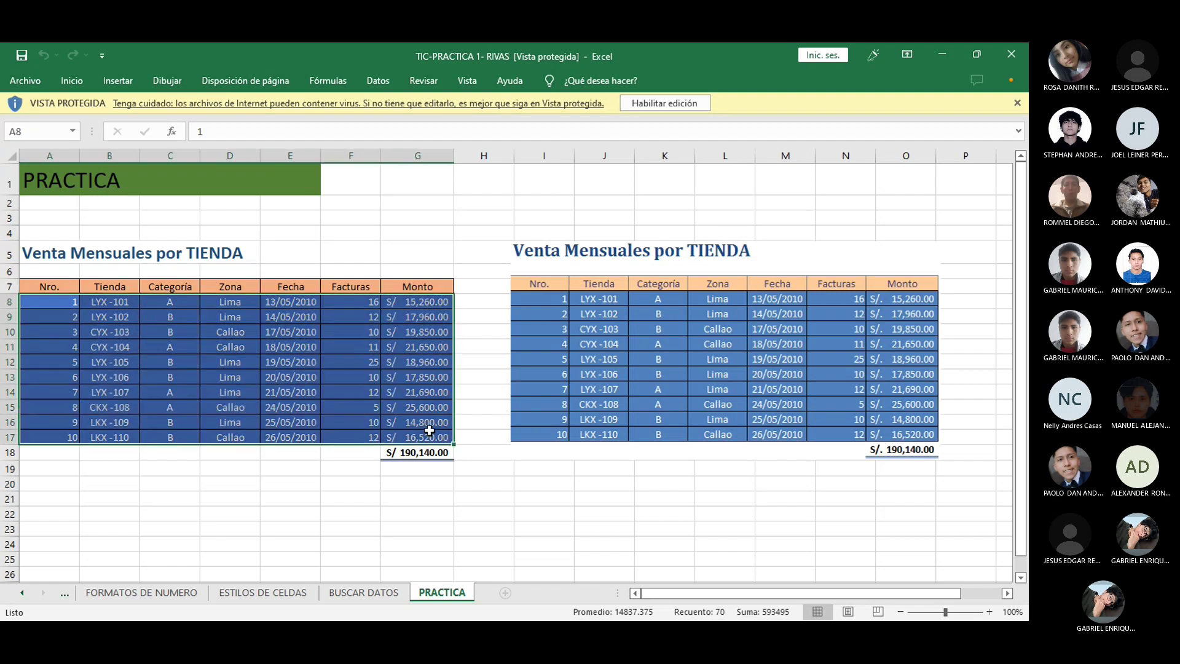
left_click(72, 81)
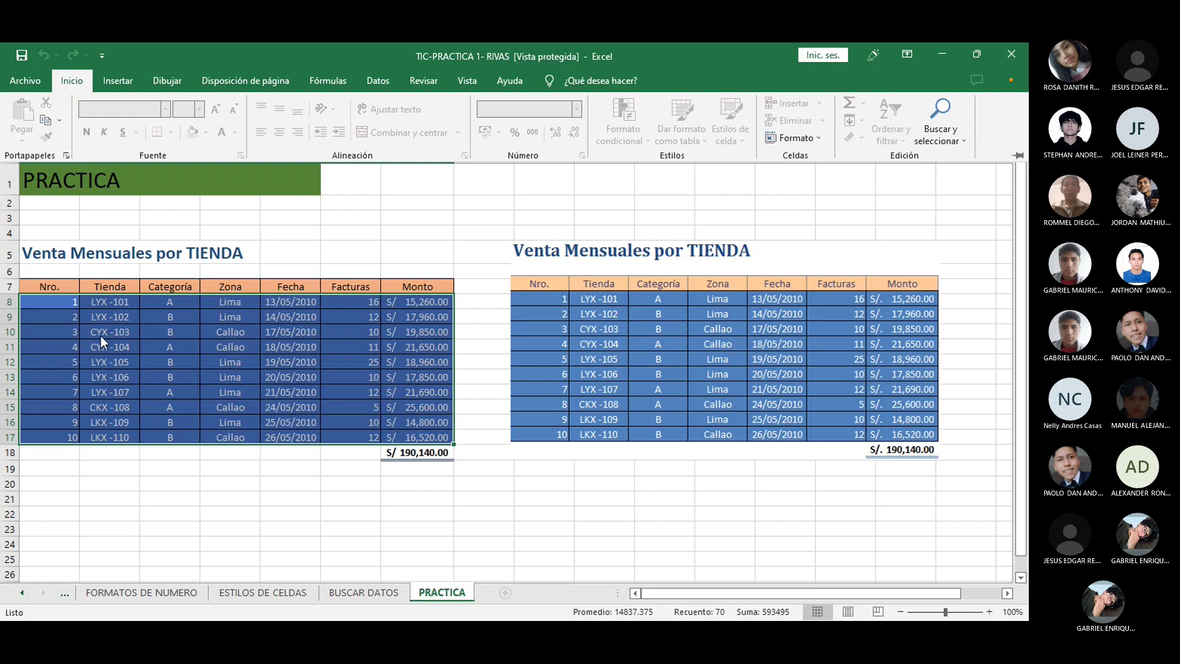
left_click(62, 307)
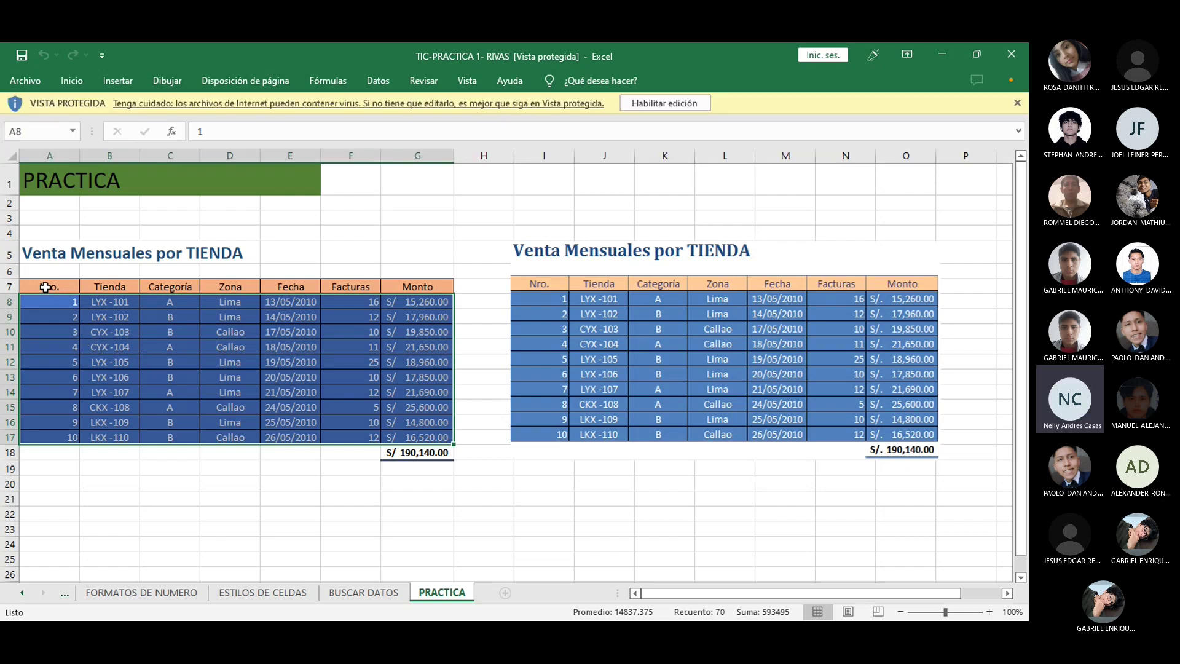
- Examine the header row A7:G7 against the reference image, keeping the formatting commands permanently displayed
left_click(38, 287)
left_click_drag(38, 287, 416, 286)
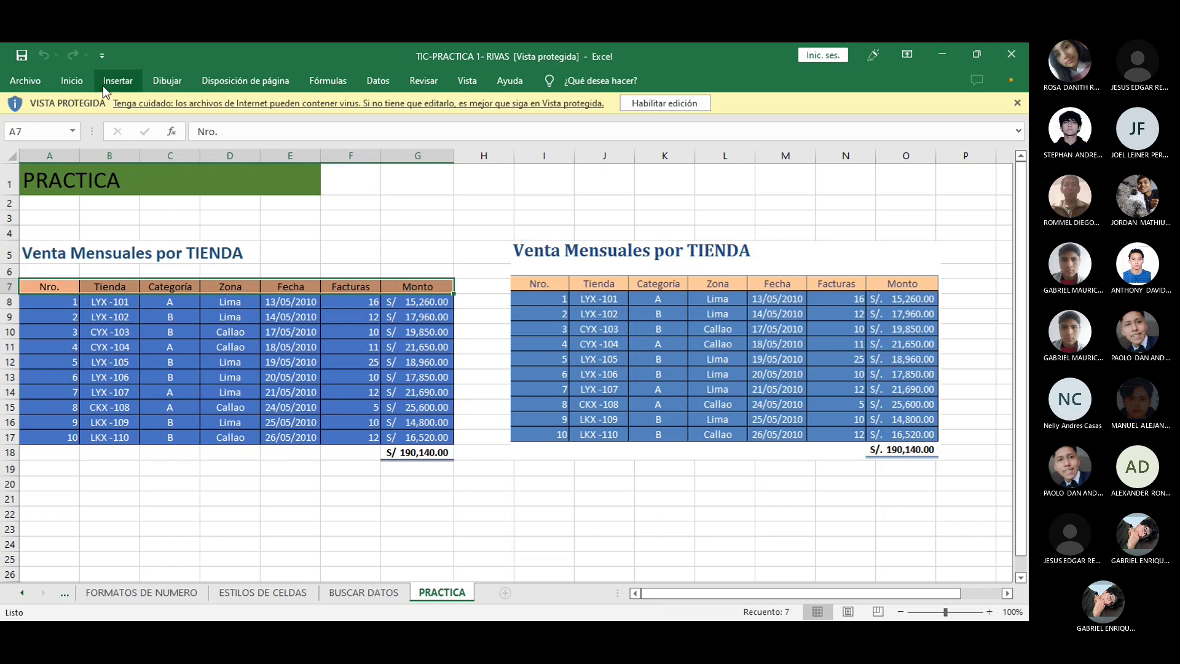
left_click(84, 79)
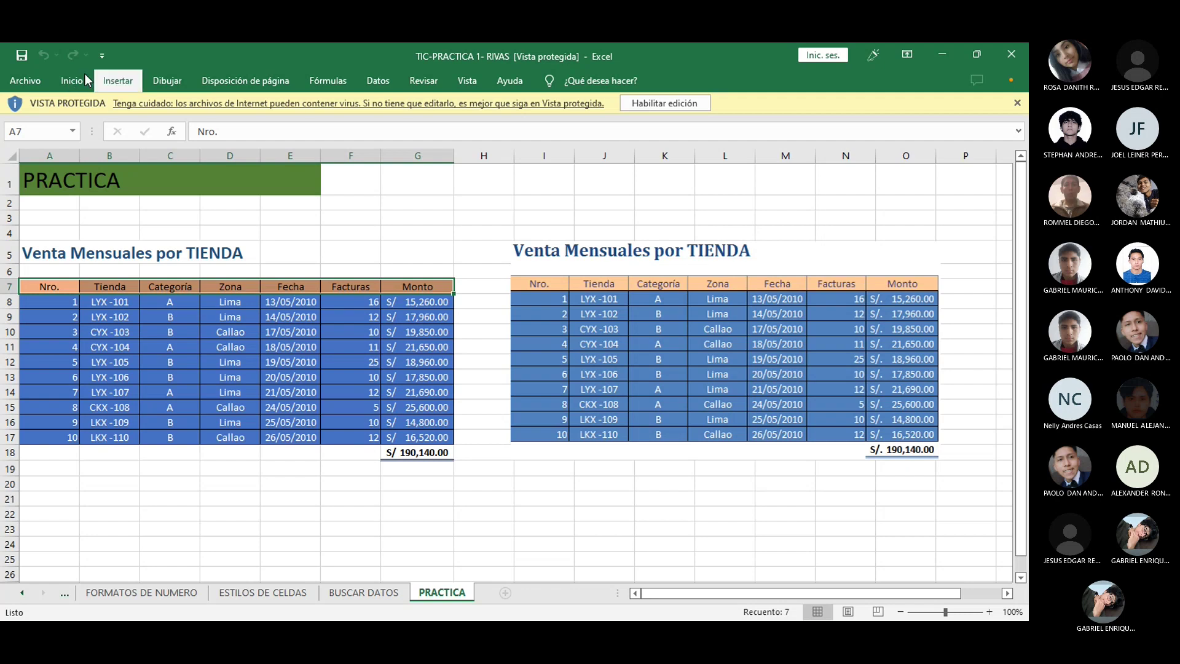
double_click(72, 81)
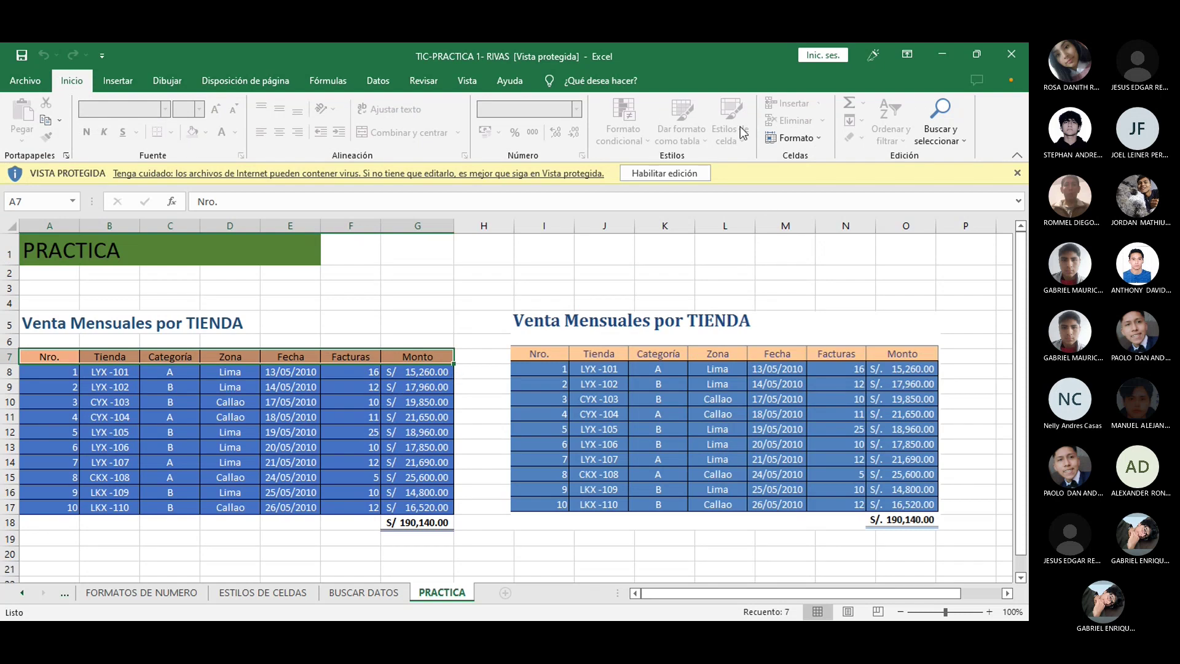
left_click(207, 415)
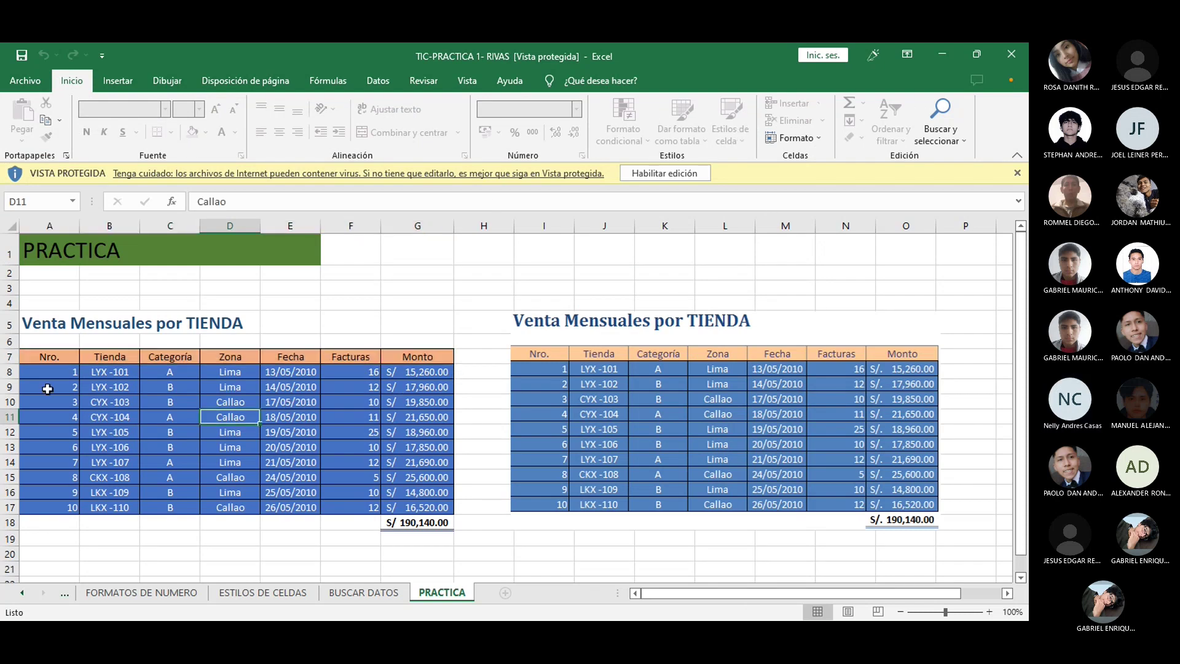
- Check the alignment of the Nro., Tienda, Categoría, Zona, Fecha and Facturas columns
left_click_drag(57, 371, 68, 511)
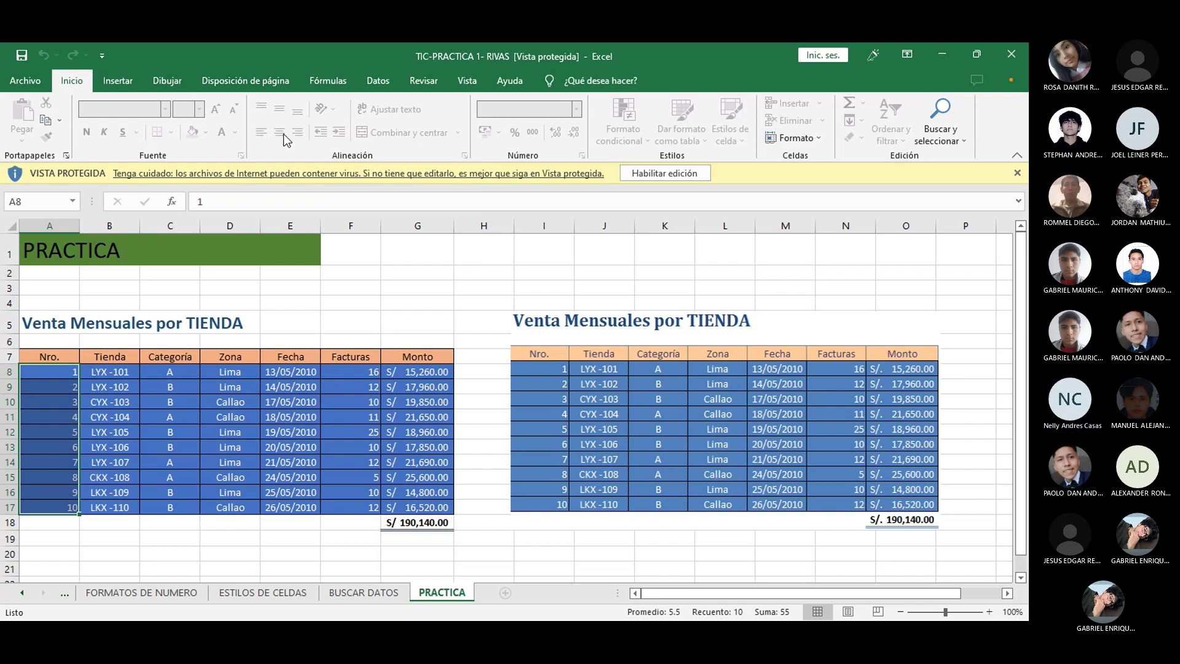
left_click_drag(110, 372, 109, 492)
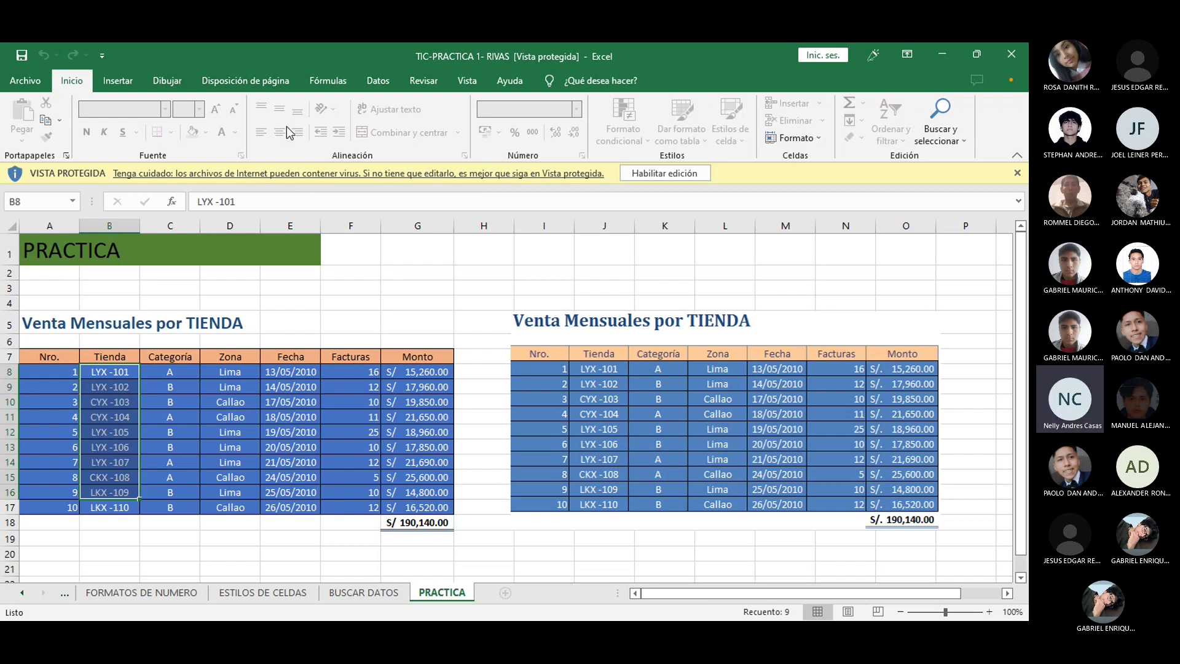
left_click(114, 355)
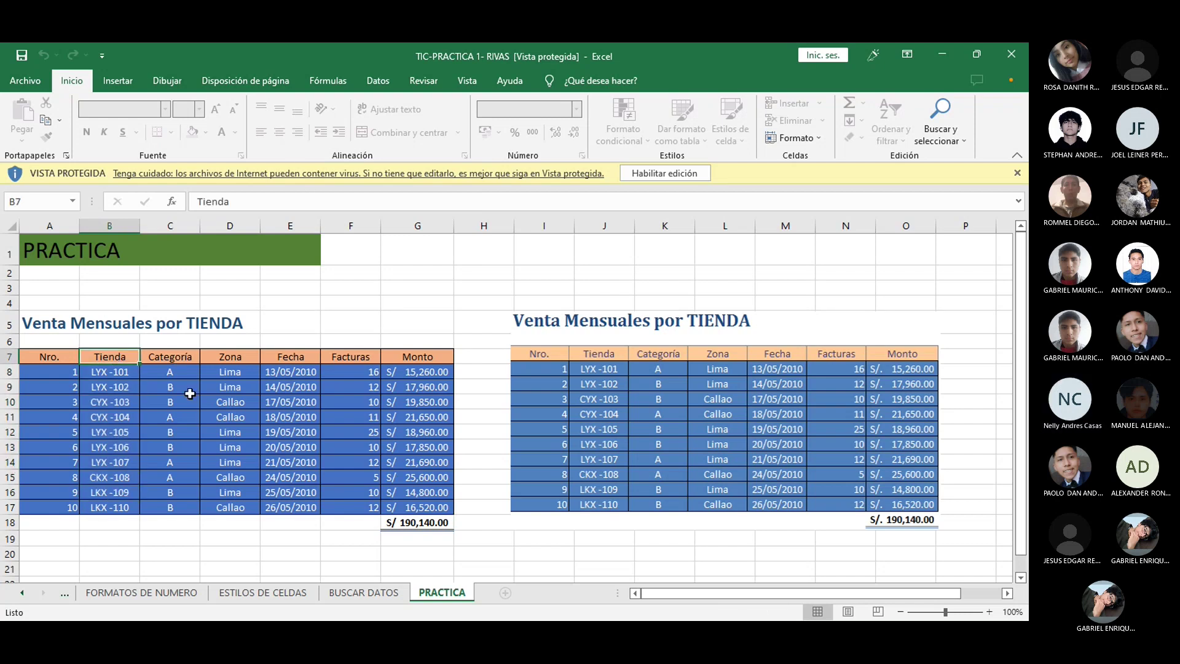
left_click_drag(169, 357, 184, 508)
left_click_drag(230, 357, 231, 508)
left_click_drag(306, 360, 289, 508)
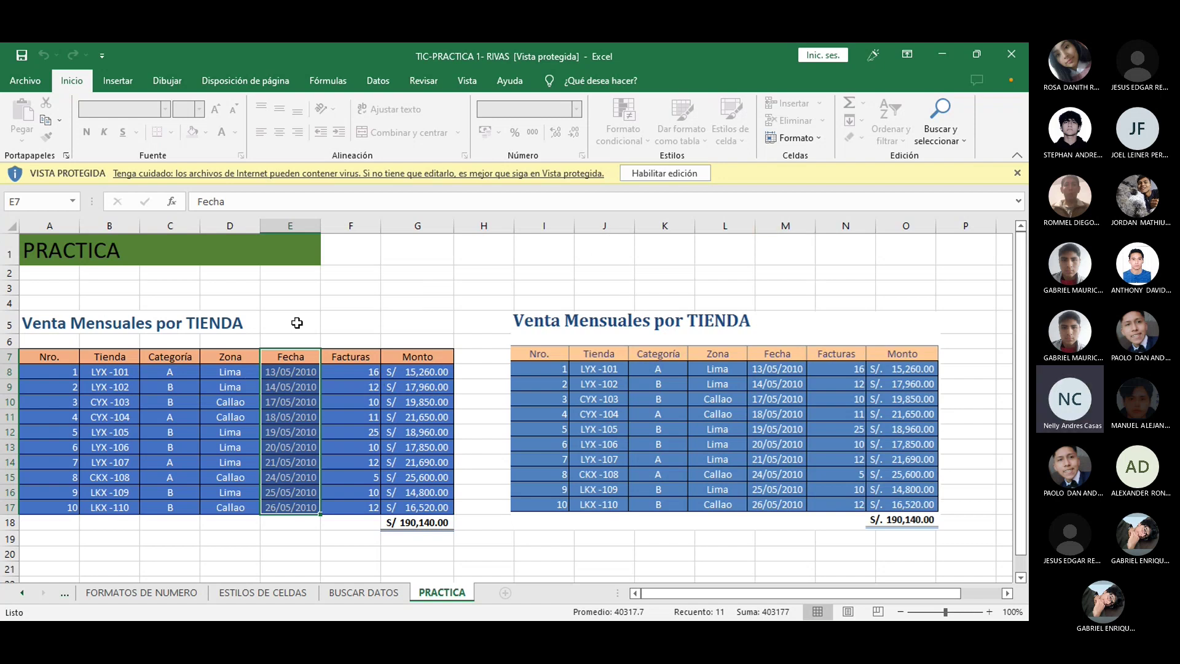
left_click_drag(345, 357, 368, 507)
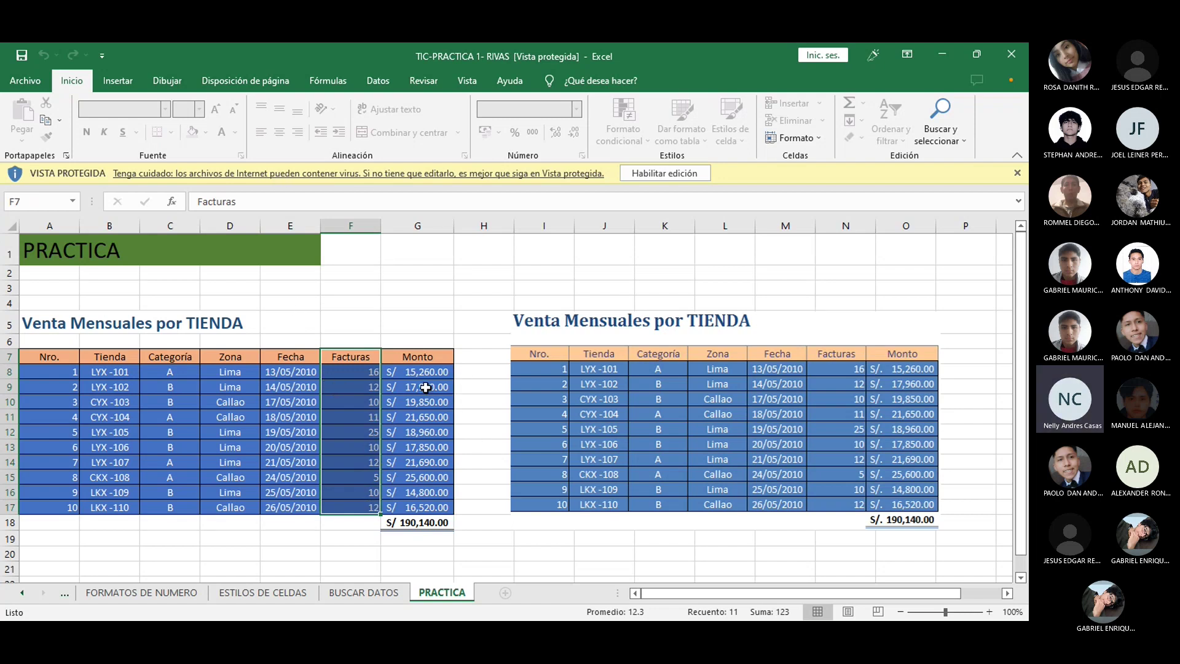
- Check the number format of the Monto column and the total formula in G18 with its first and last amounts
left_click(409, 362)
left_click_drag(408, 359, 424, 507)
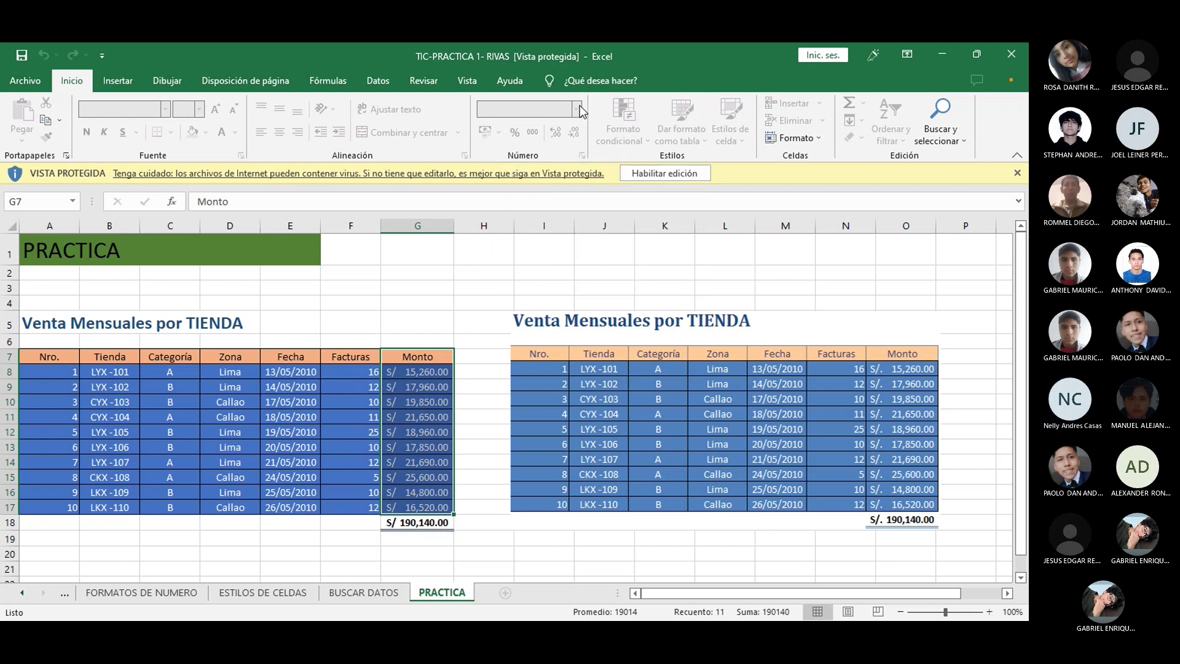
left_click(406, 509)
left_click(391, 522)
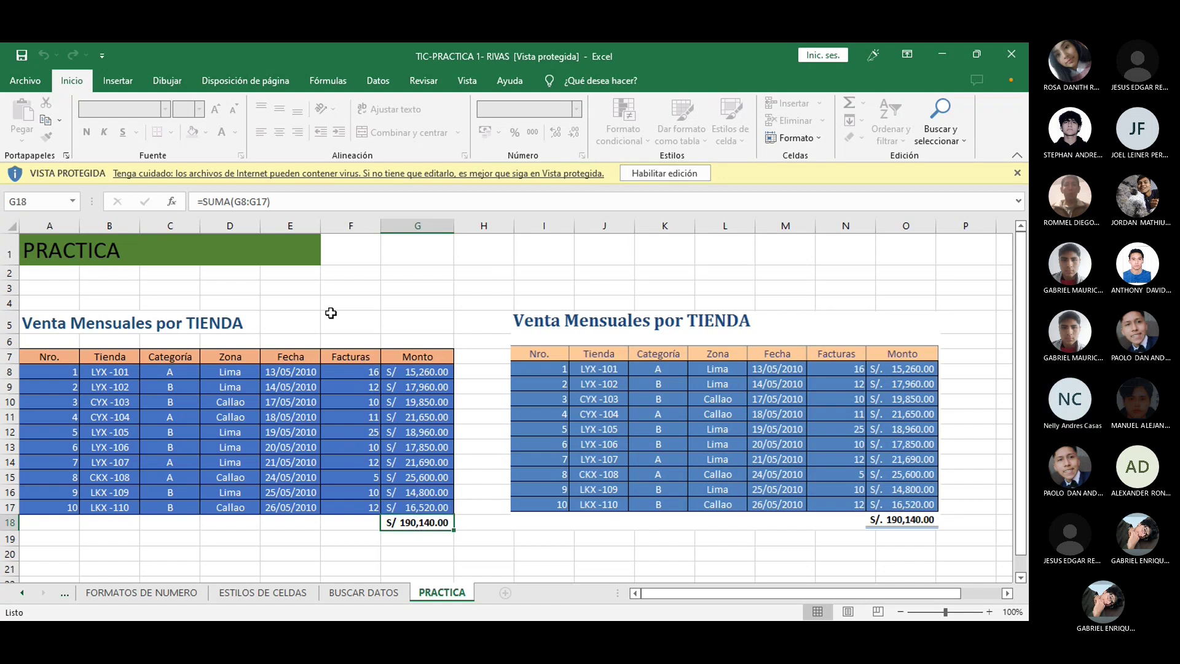
left_click(409, 371)
left_click(437, 507)
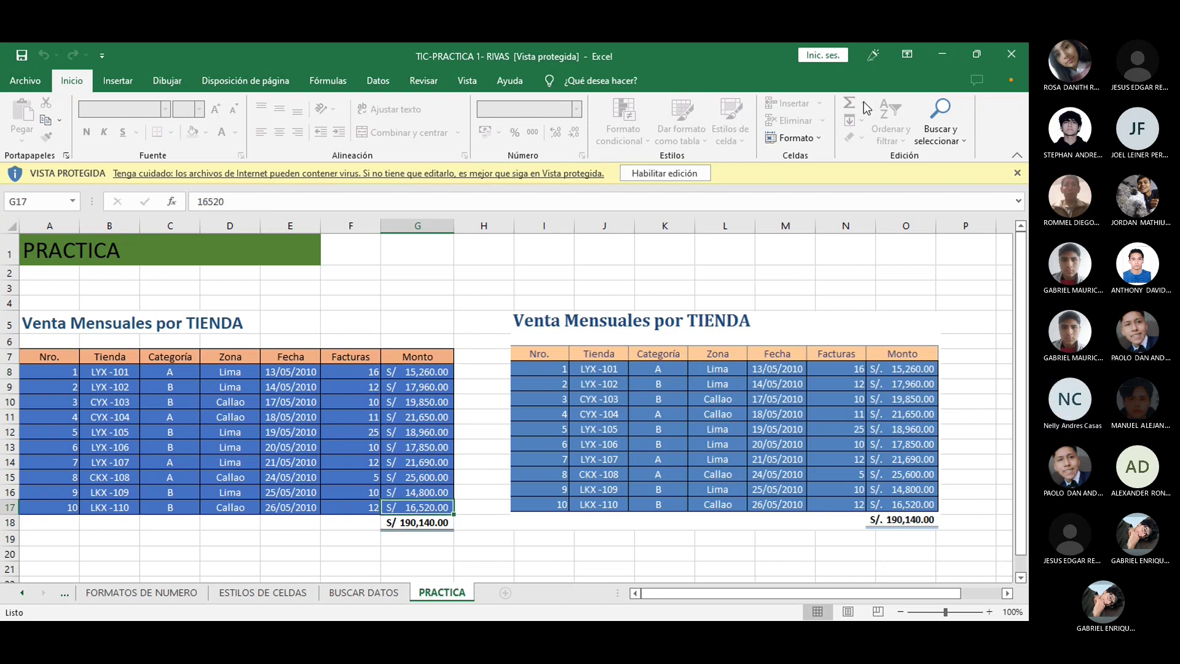
left_click(410, 526)
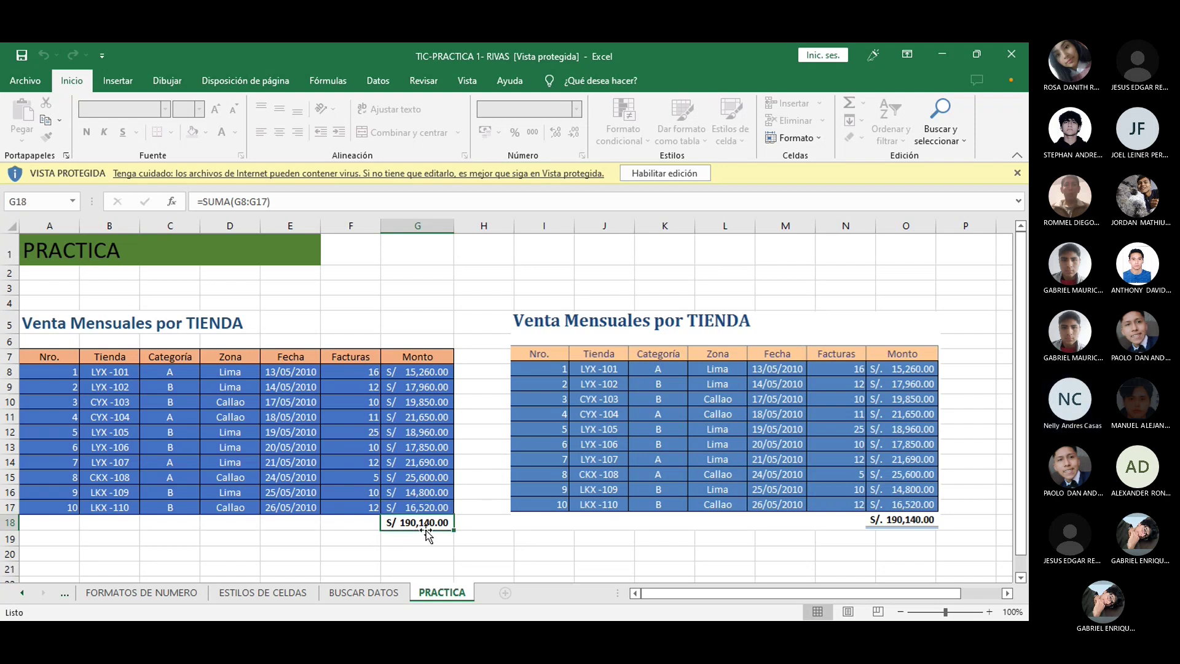
- Review the Monto cells from the total in G18 up to the header row, ending on the Nro. header
left_click(354, 508)
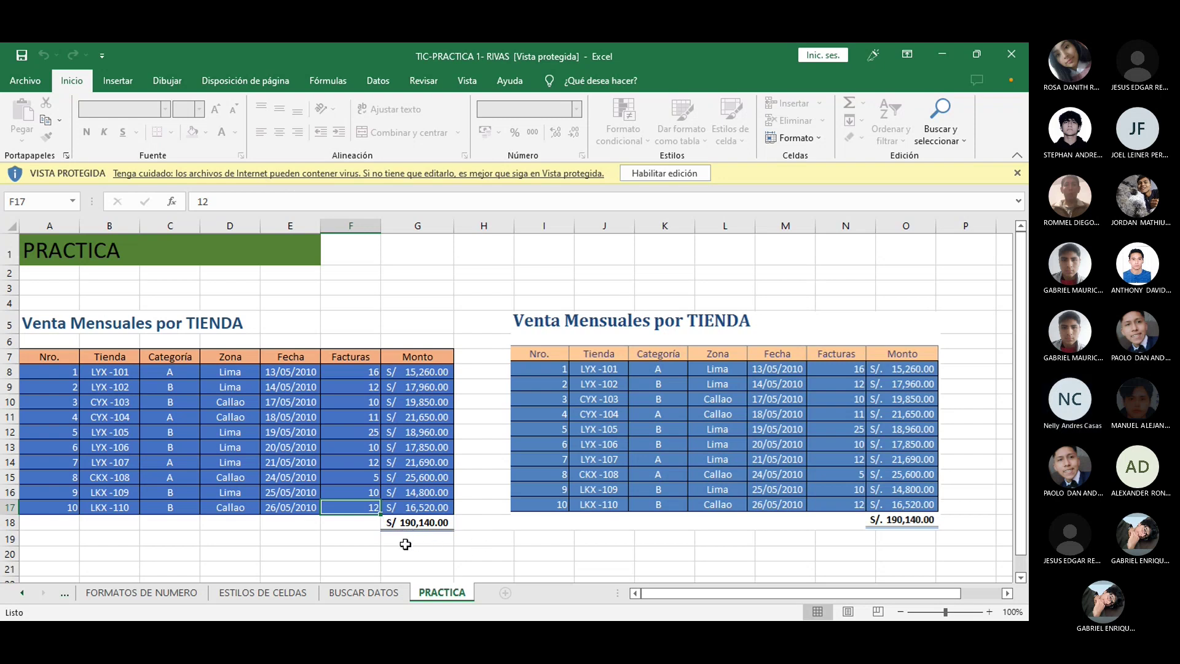
left_click(408, 522)
key("Up")
key("Up")
key("Up")
key("Up")
key("Up")
key("Up")
key("Up")
key("Up")
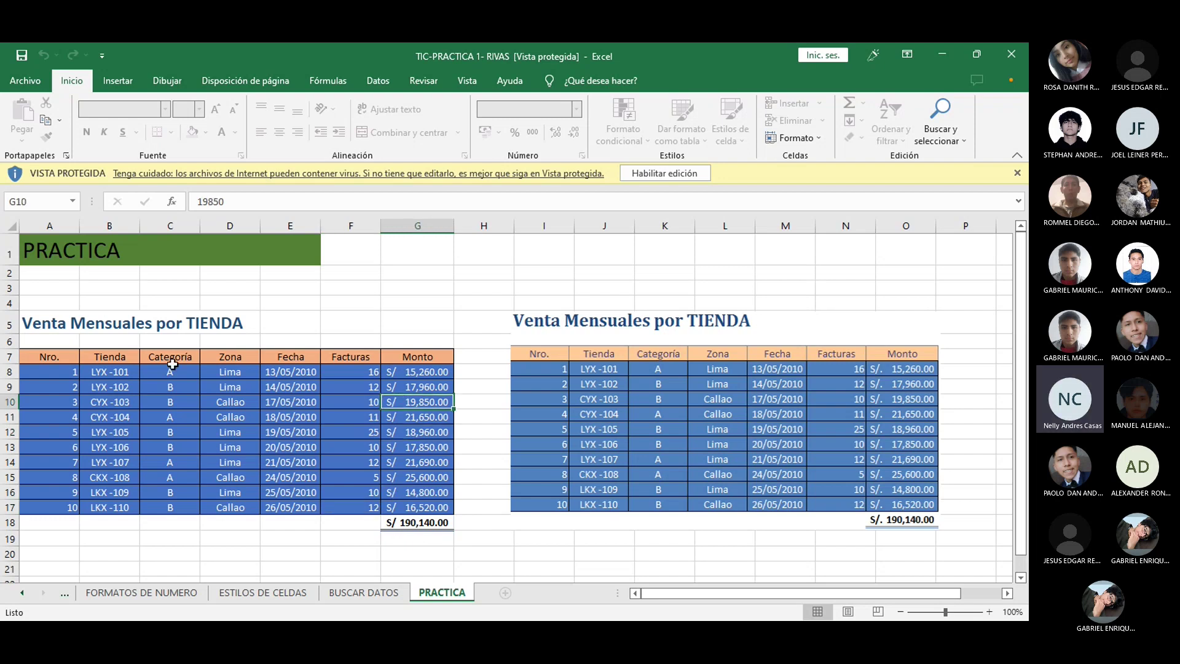
key("ctrl+Up")
key("ctrl+Left")
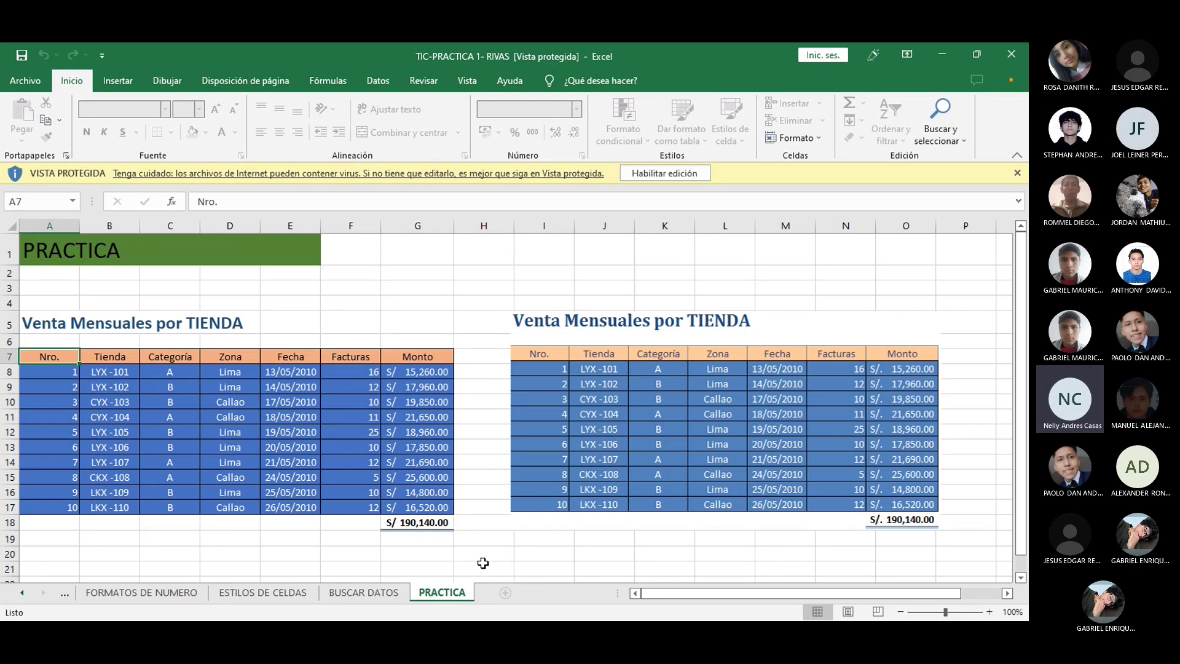
- Switch to the "General" meeting window in Microsoft Teams and stop sharing the screen
key("alt+Tab")
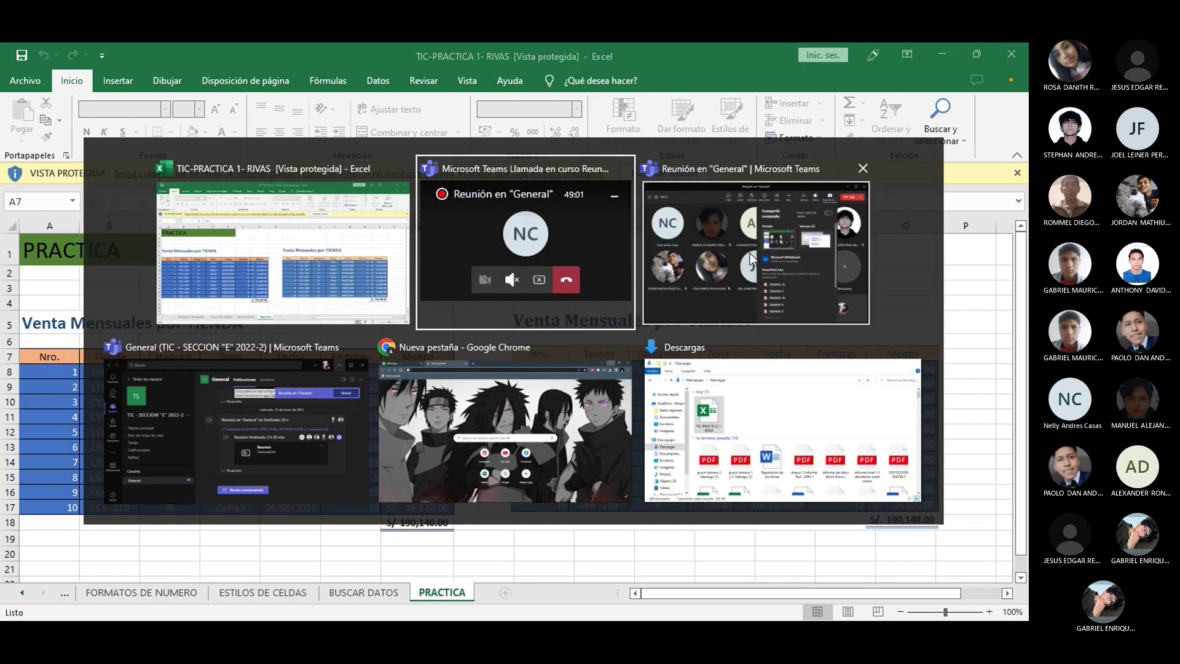
left_click(750, 253)
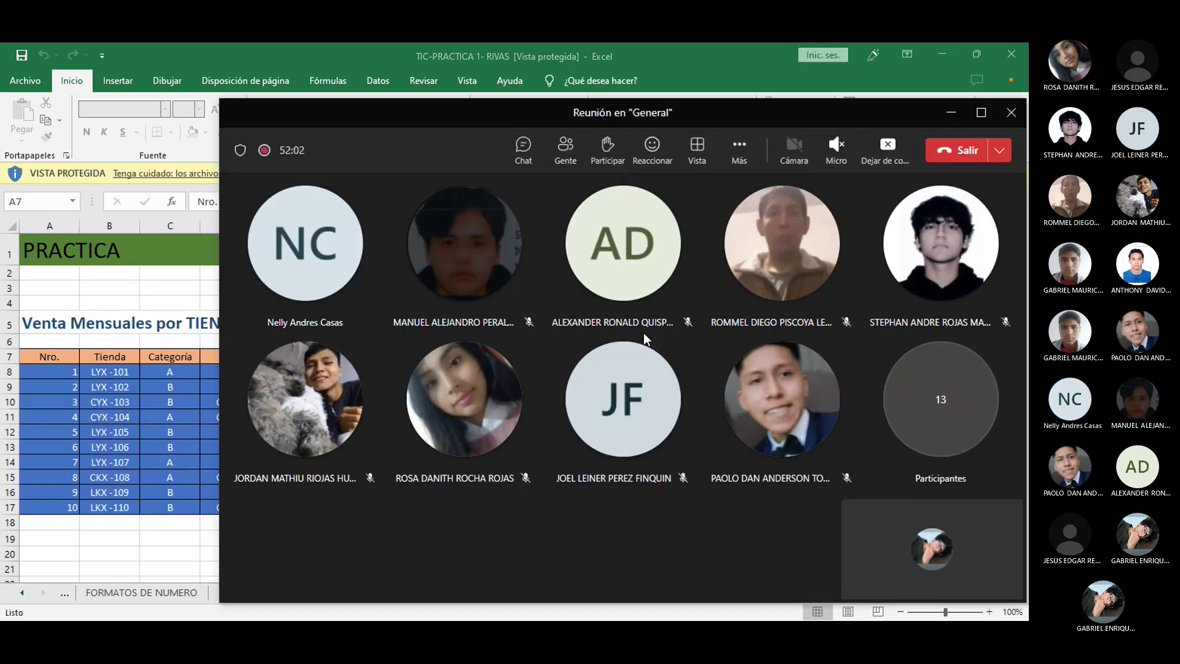
left_click(888, 147)
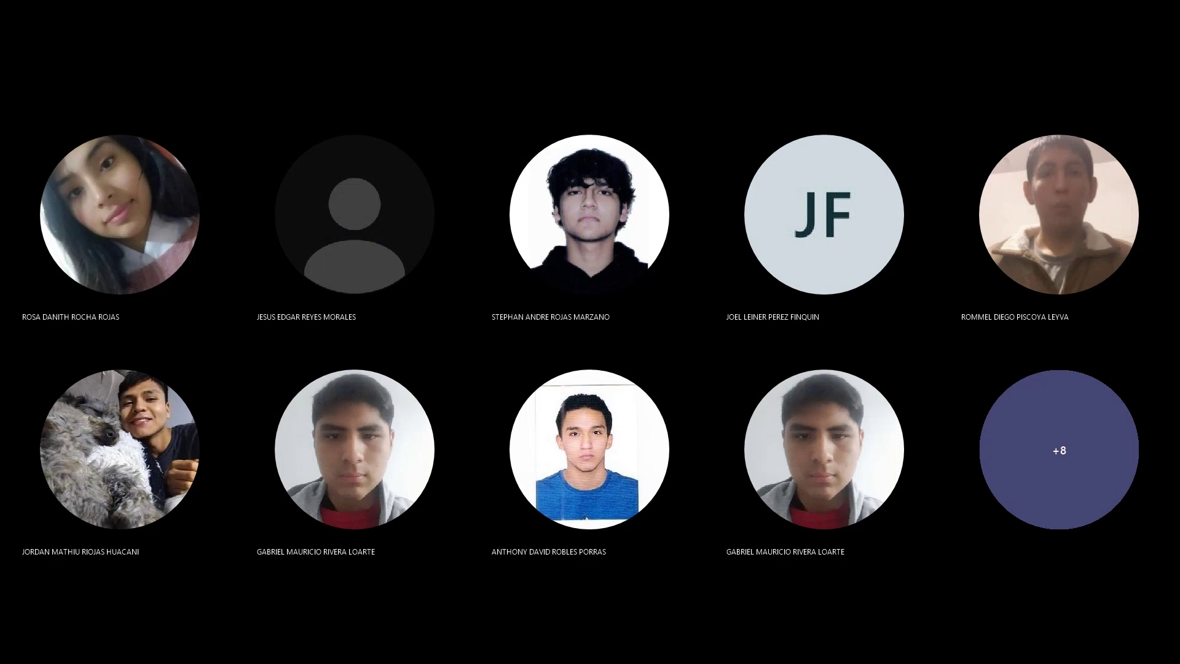
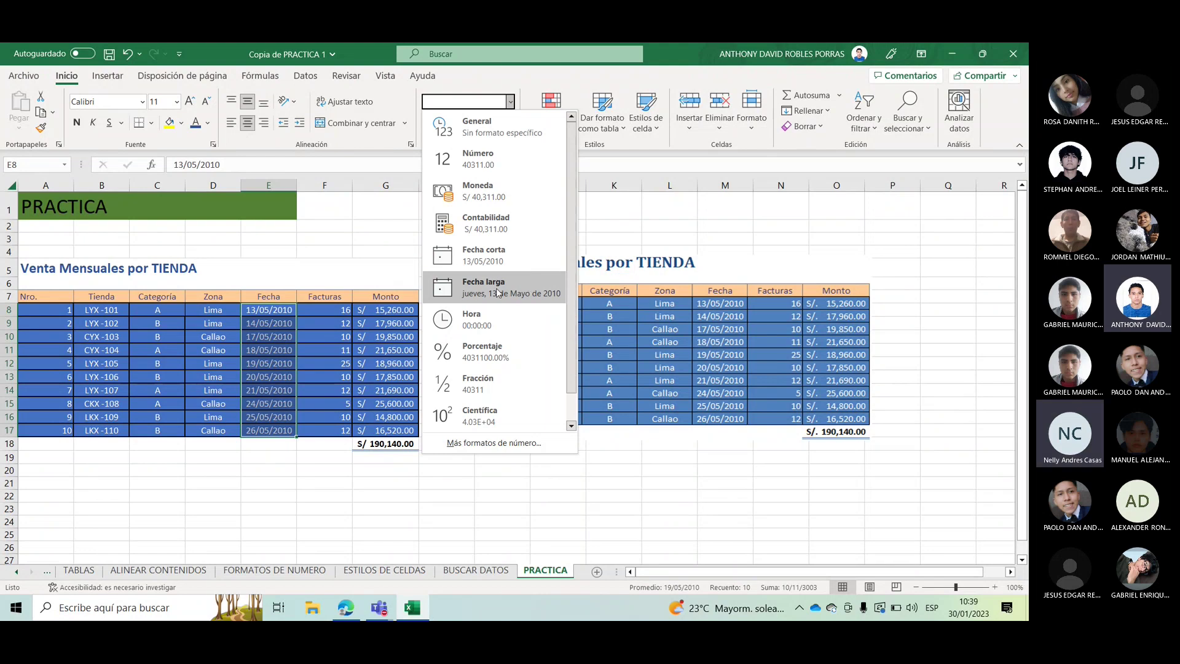
- Check the number format applied to the Monto amounts and total in G8:G18
left_click(328, 266)
left_click_drag(367, 311, 403, 450)
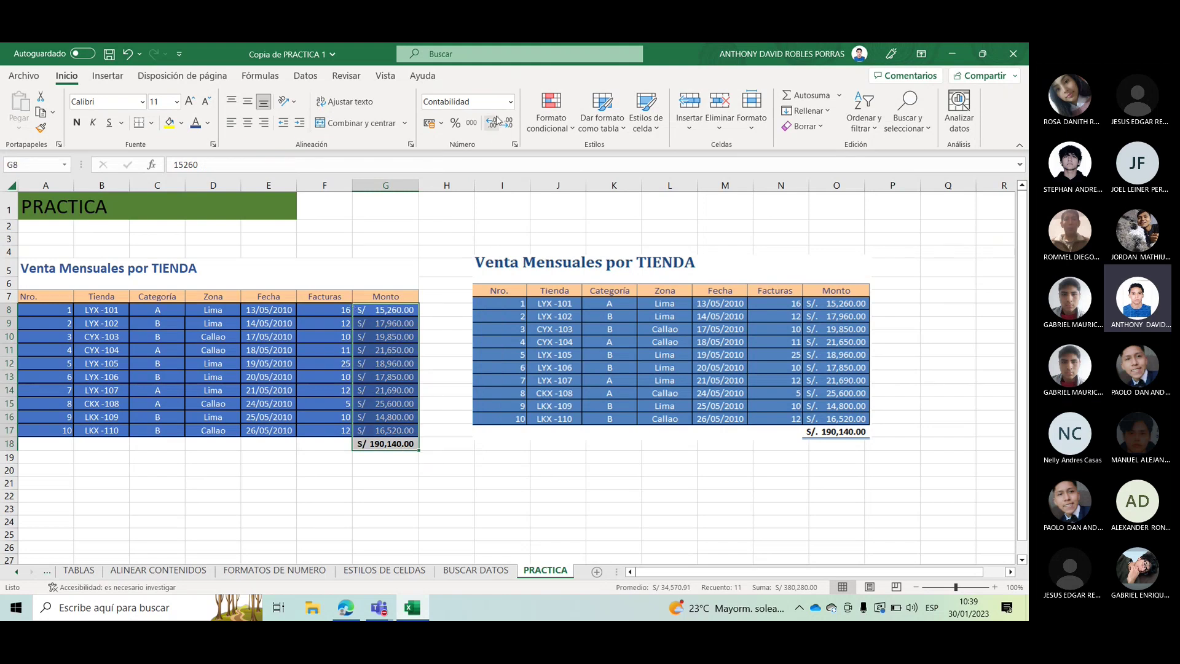
left_click(510, 101)
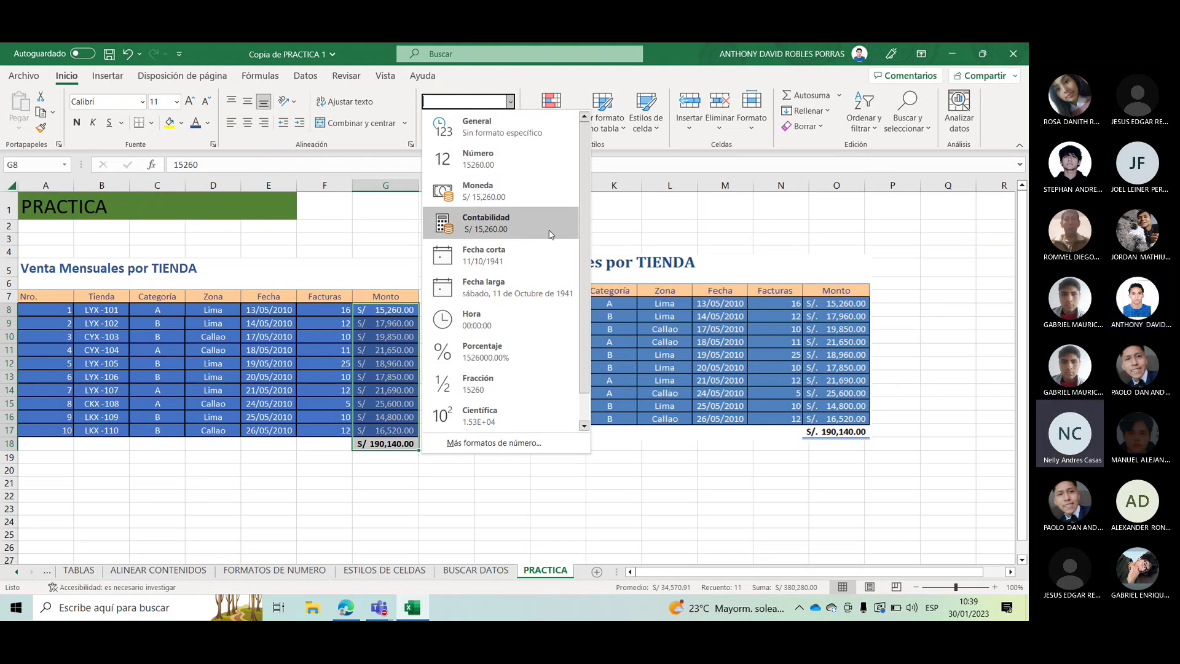
left_click(627, 229)
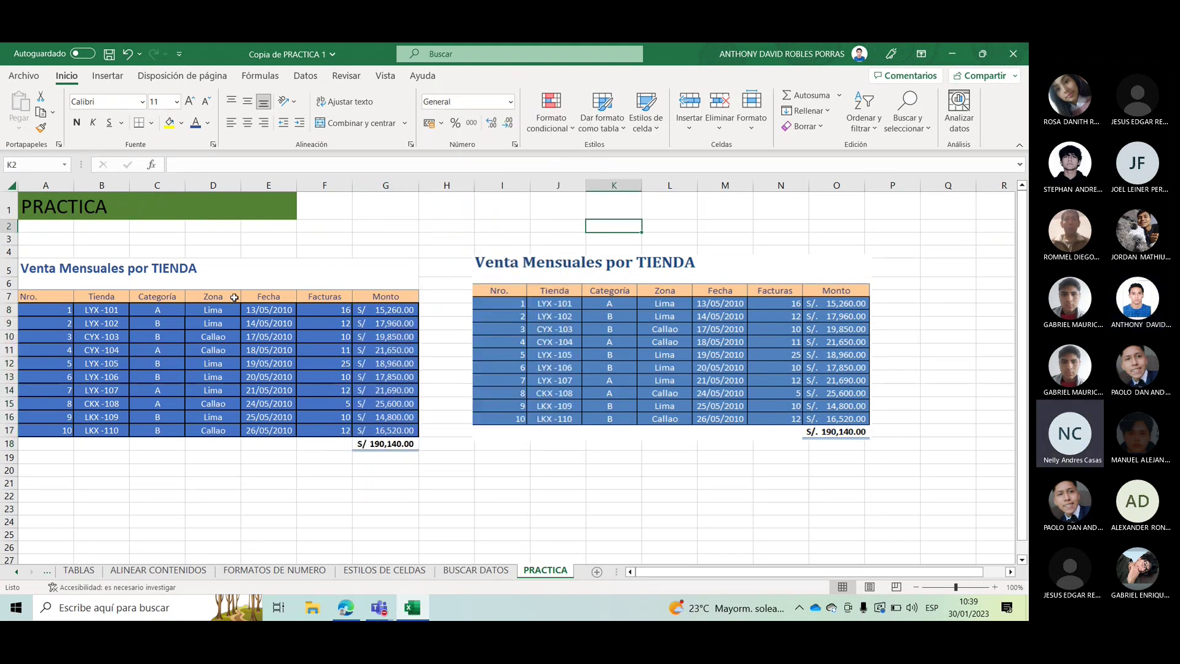
- Check the Nro. header cell and the merge options of the "Venta Mensuales por TIENDA" title
left_click(65, 307)
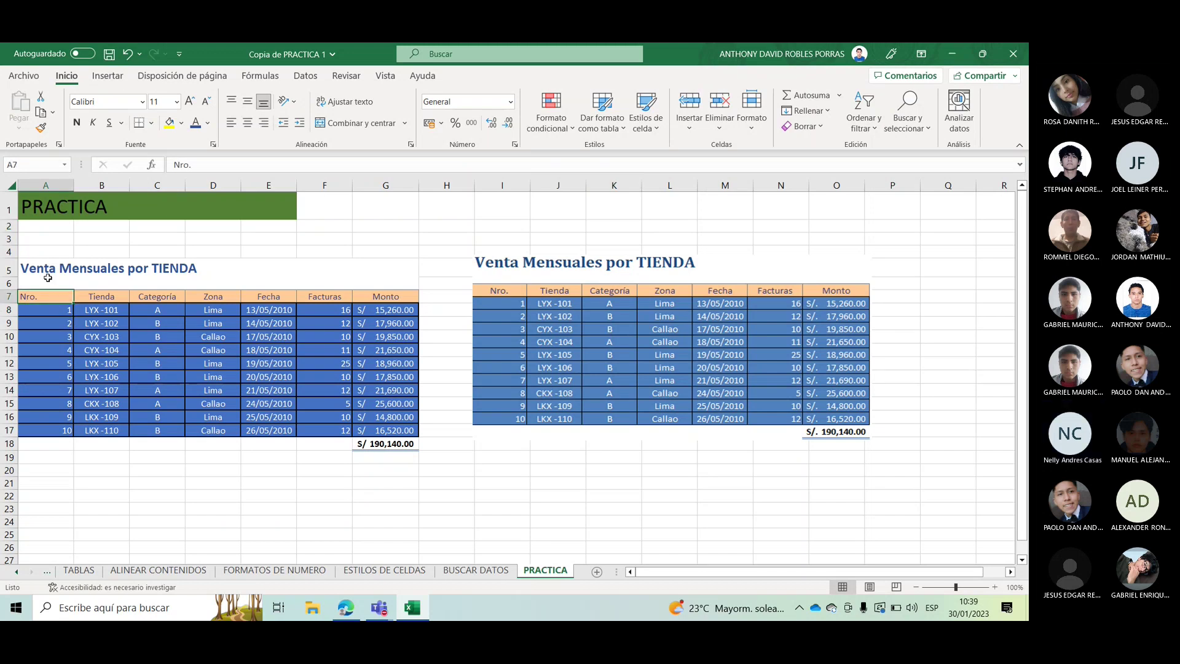
left_click(49, 275)
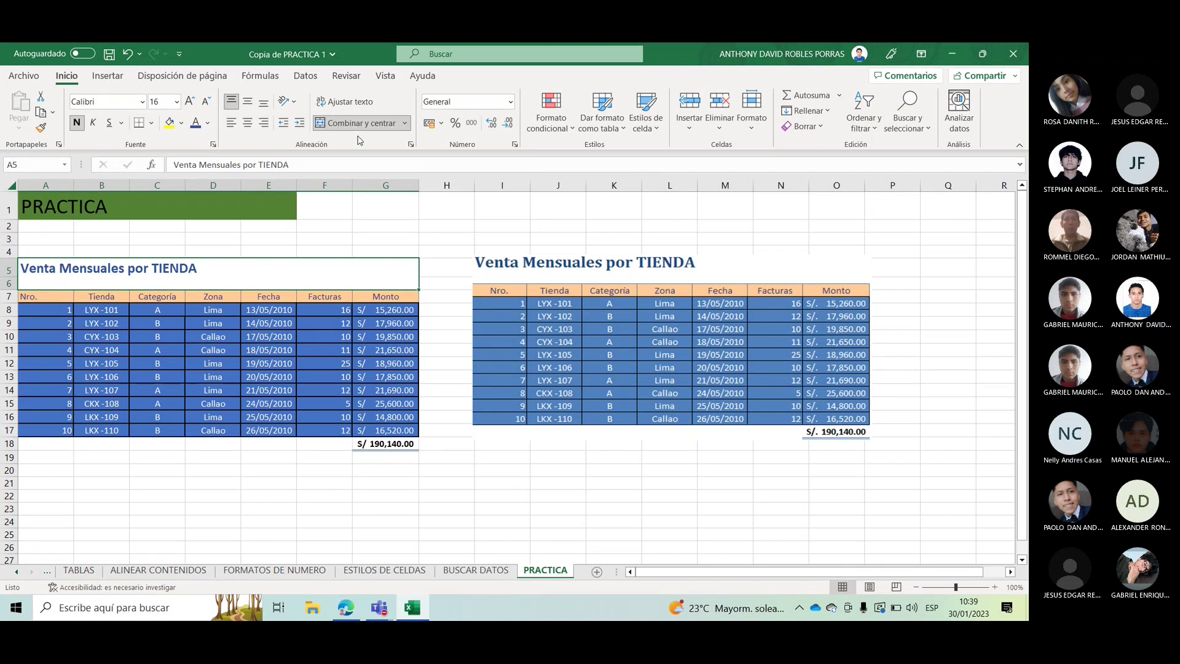
left_click(405, 124)
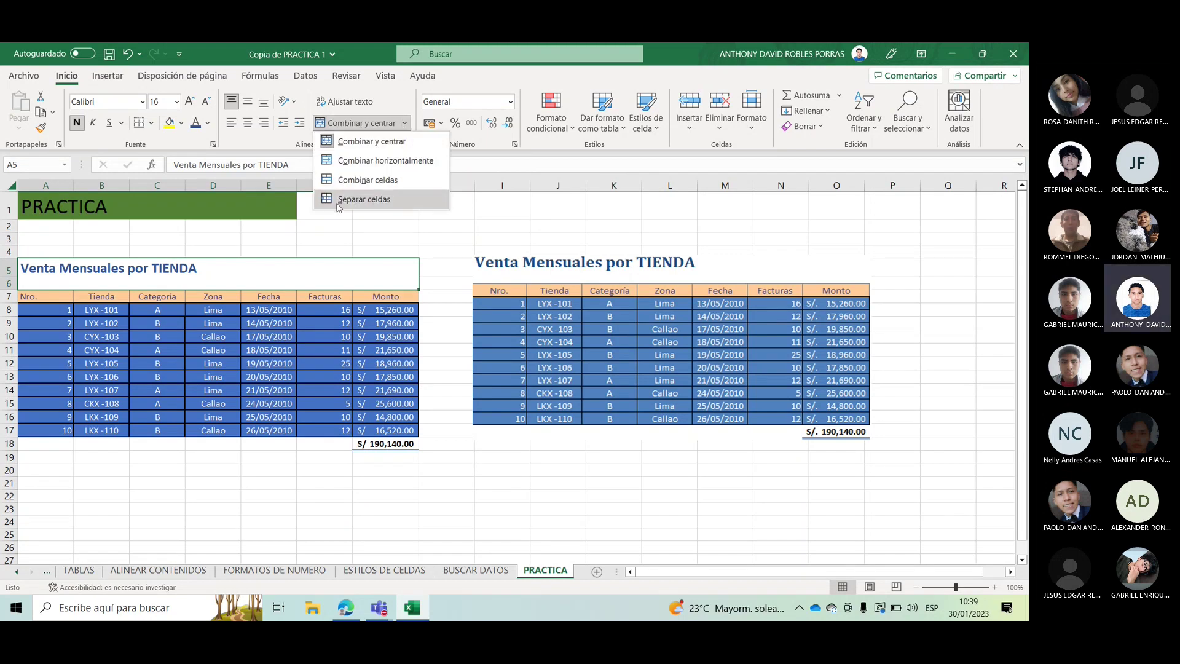
left_click(240, 268)
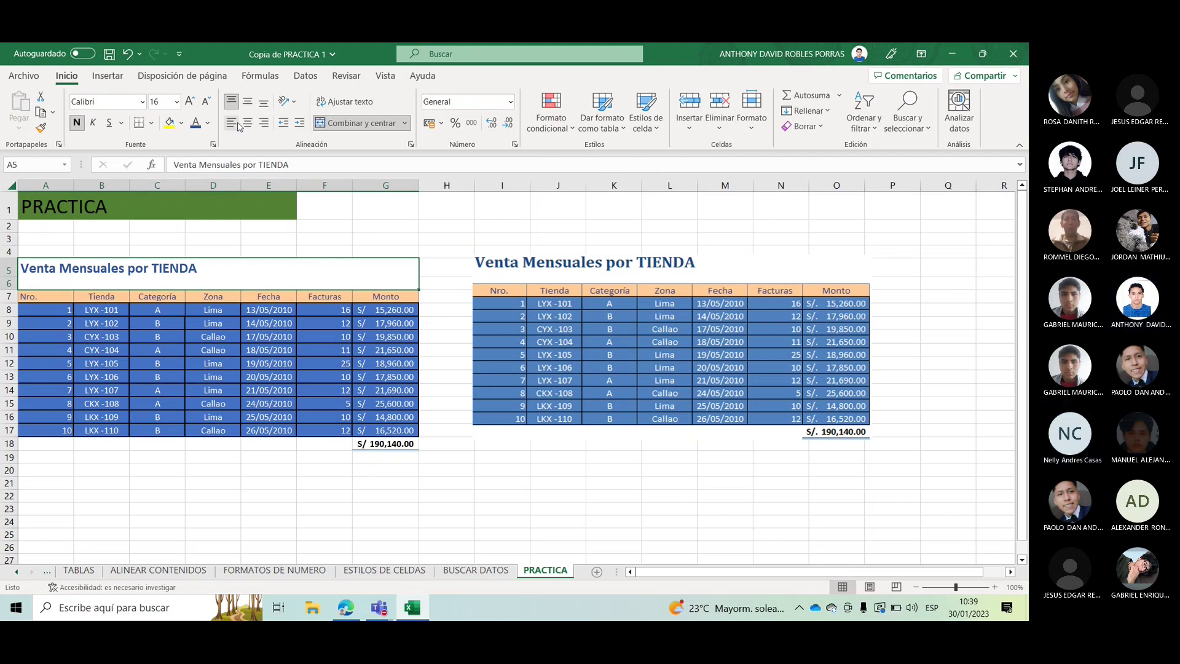
- Check which cell style is applied to the header row A7:G7
left_click_drag(50, 299, 393, 298)
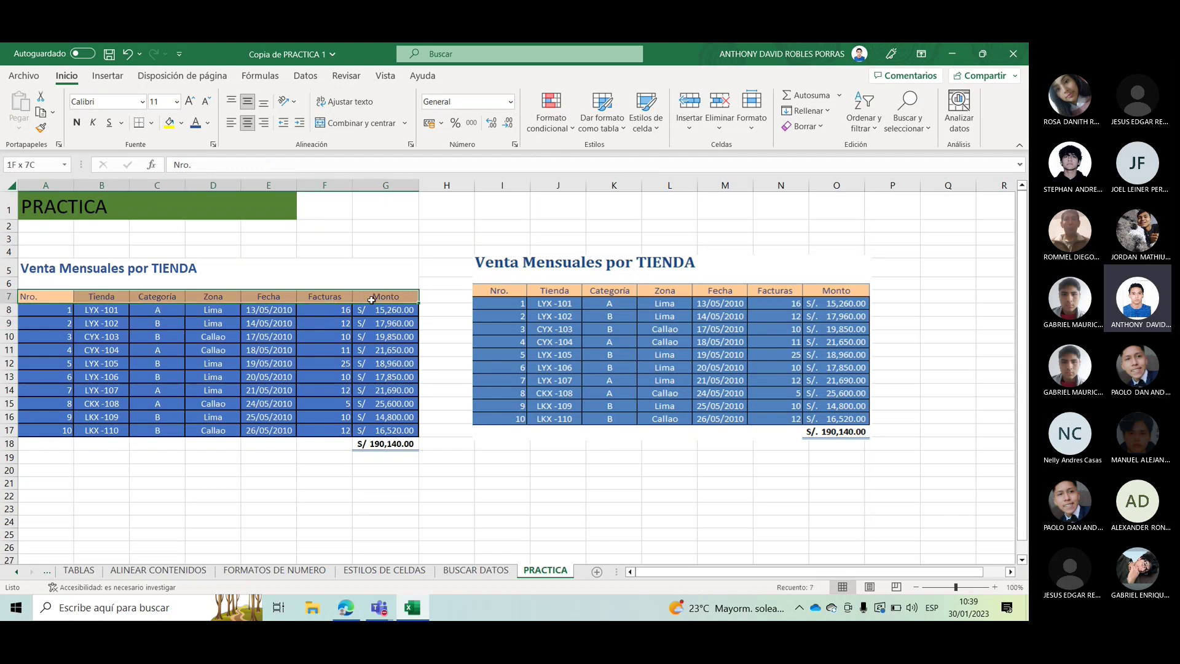
left_click(657, 129)
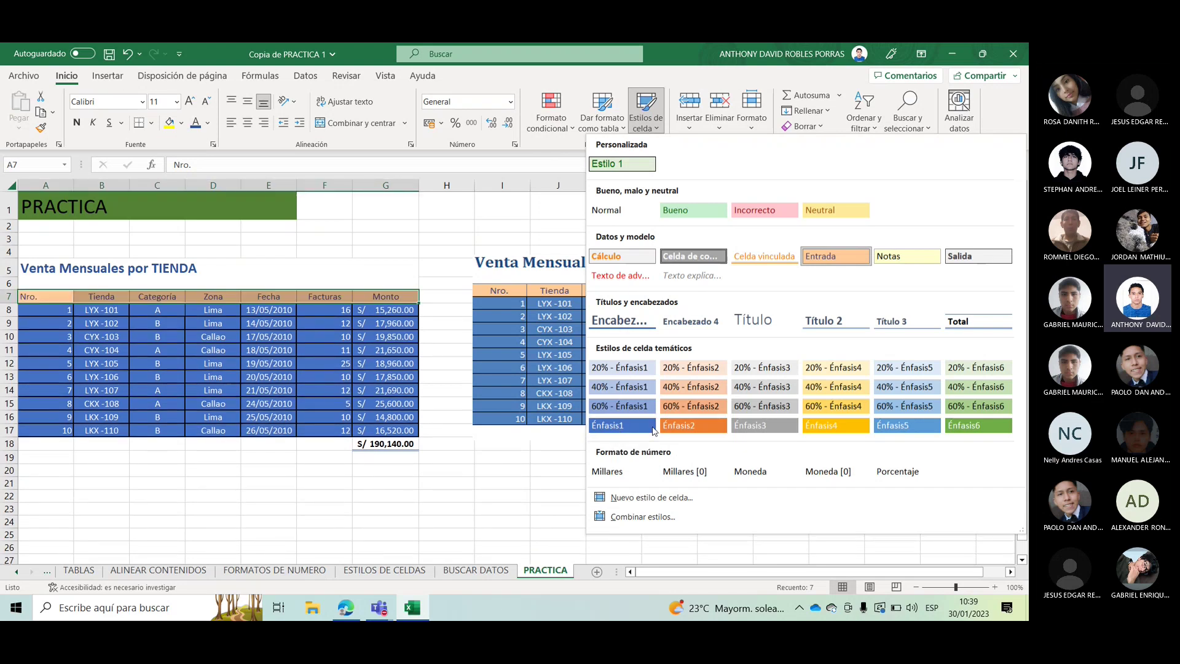
left_click(369, 471)
- Examine the border options and the cell style of the total in G18
left_click(397, 444)
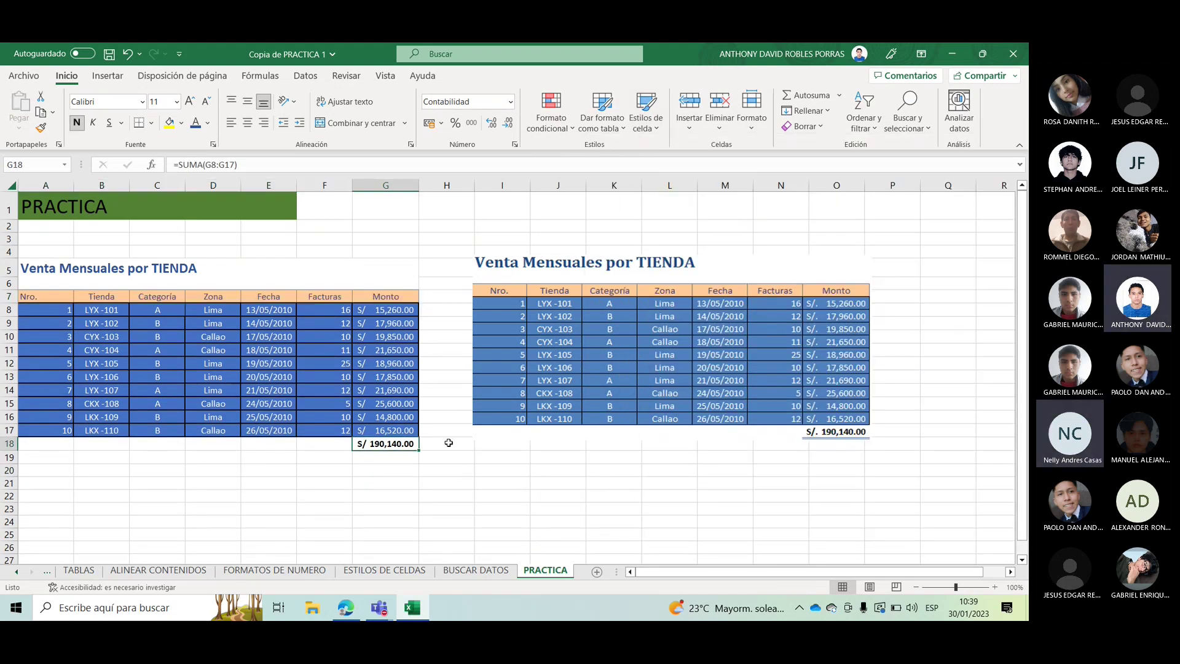
left_click(151, 122)
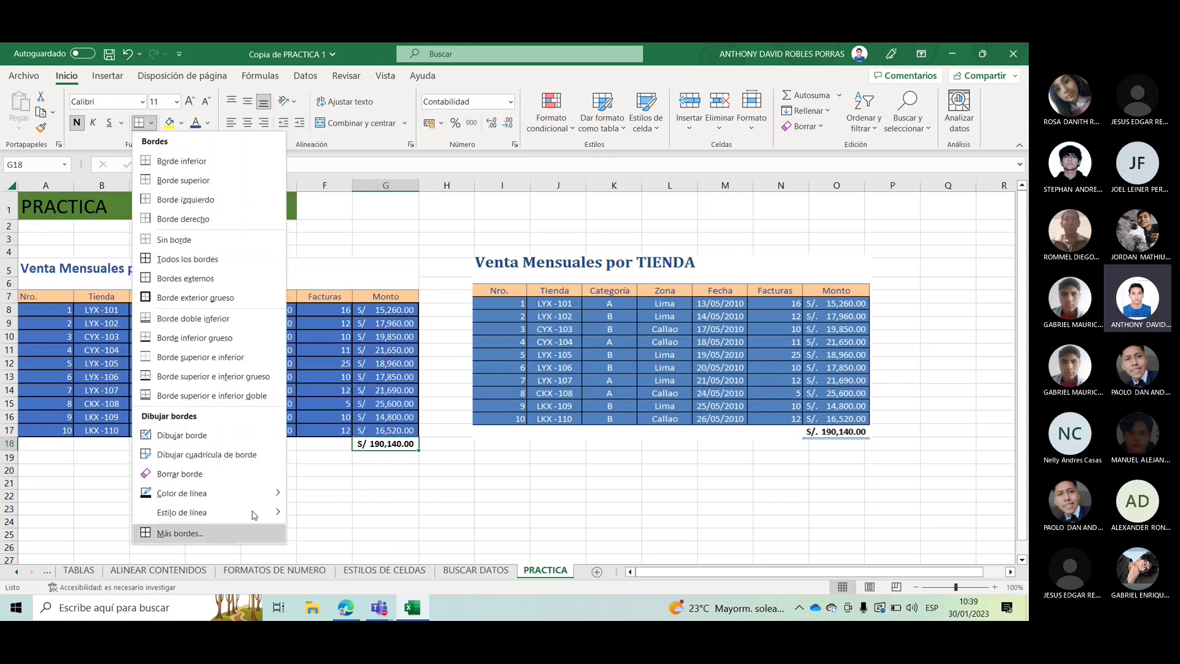
left_click(441, 389)
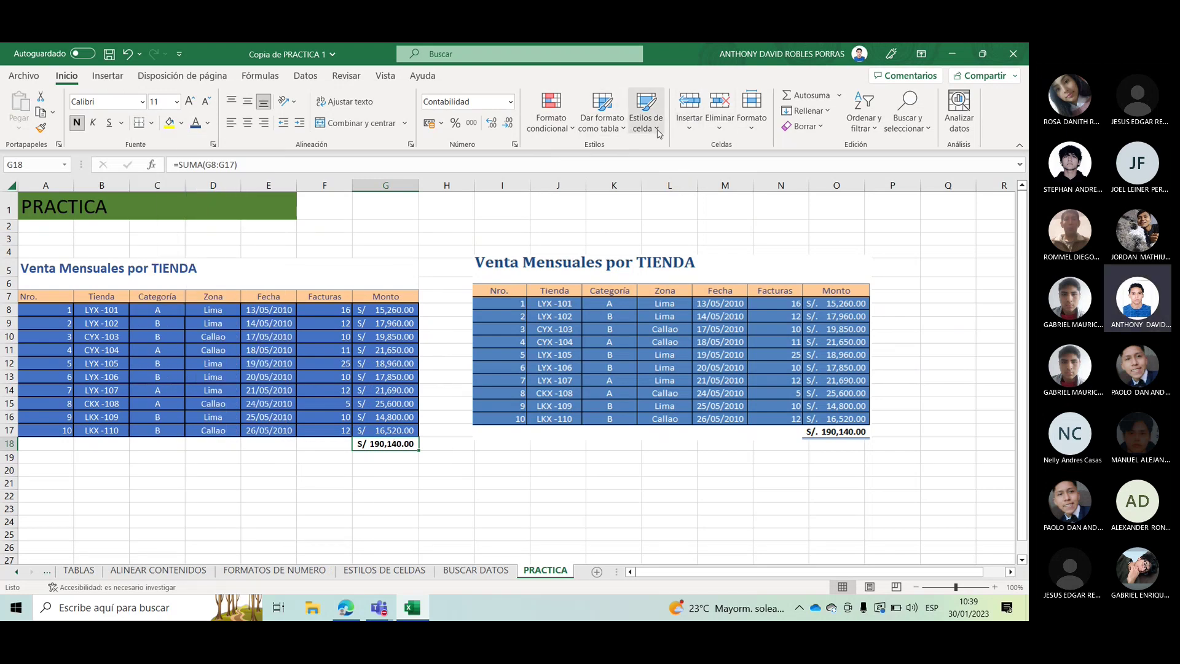
left_click(646, 112)
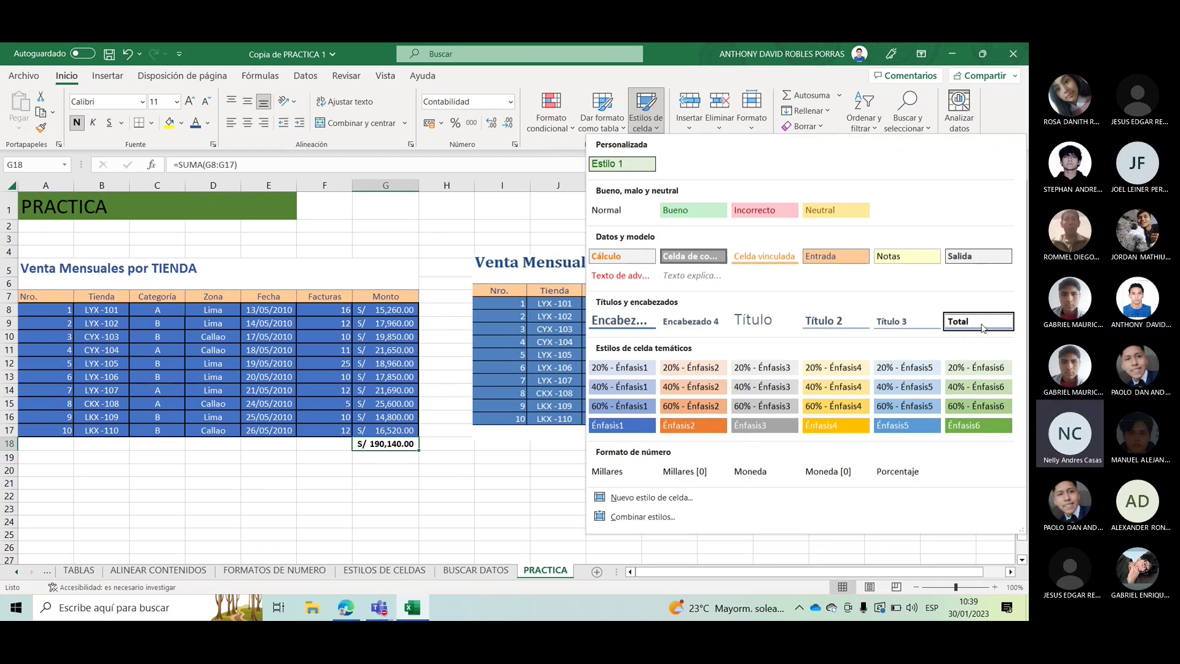
left_click(444, 448)
left_click(445, 447)
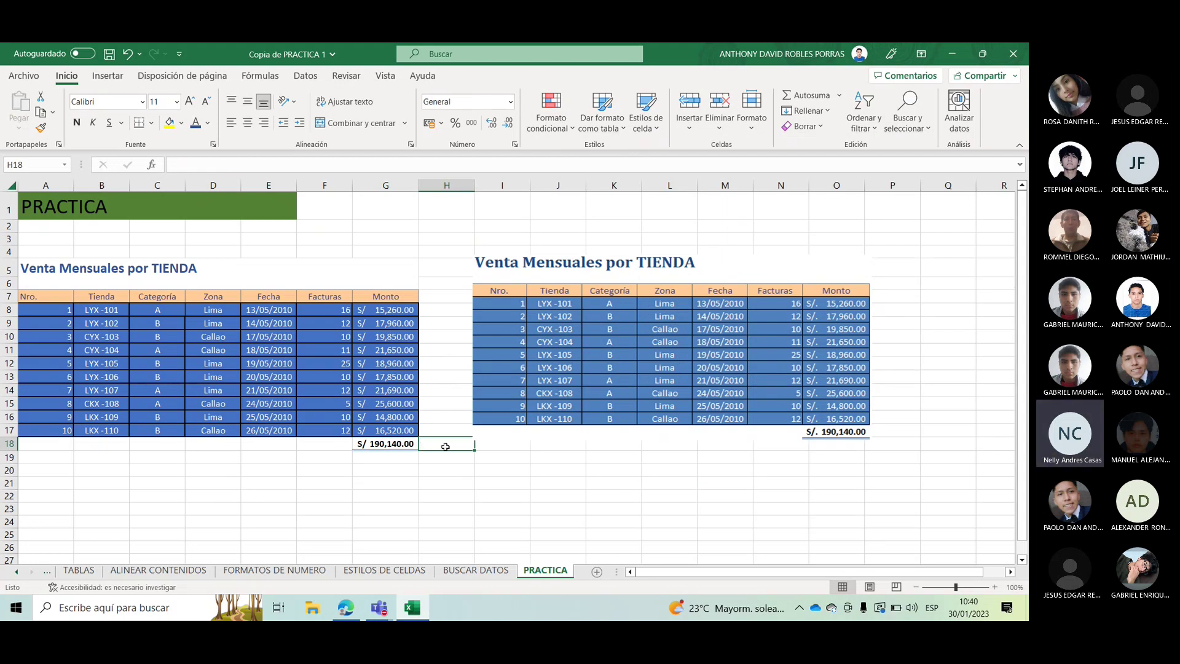
left_click(433, 298)
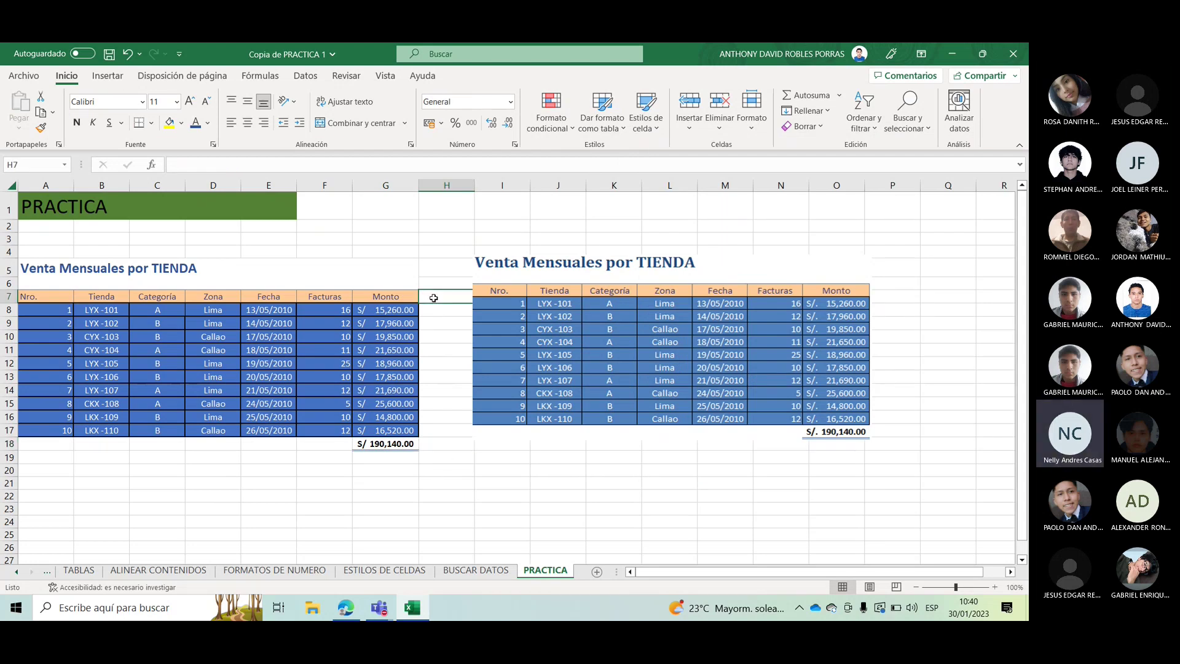
left_click(408, 278)
left_click(430, 268)
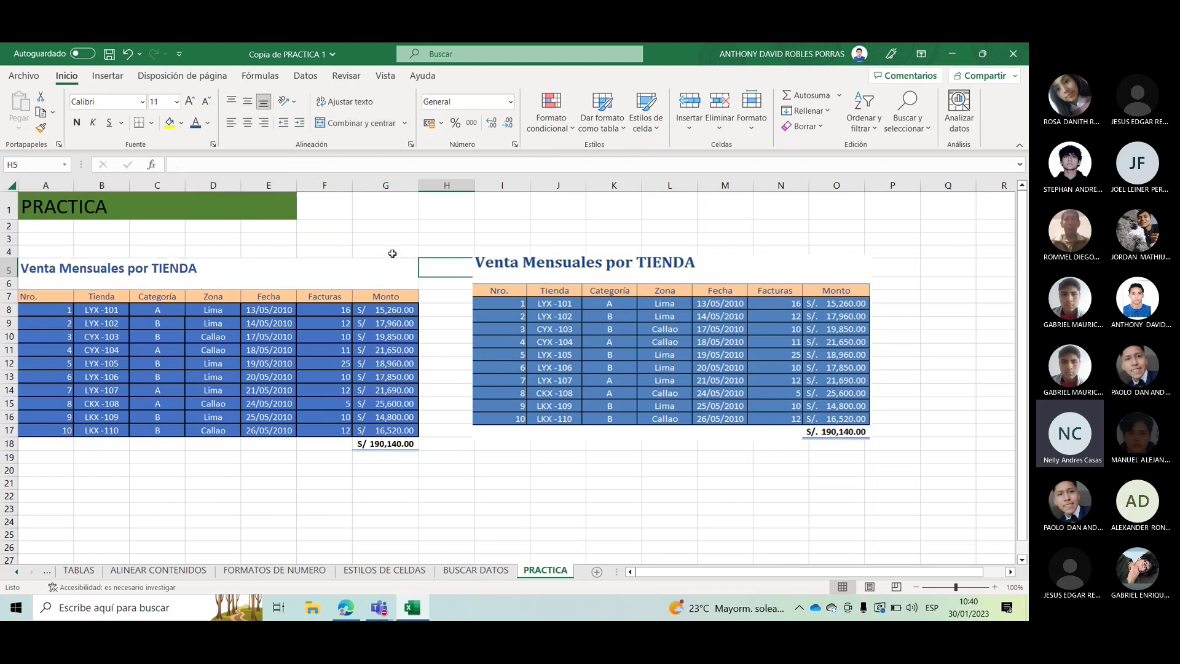
left_click(393, 253)
left_click(384, 336)
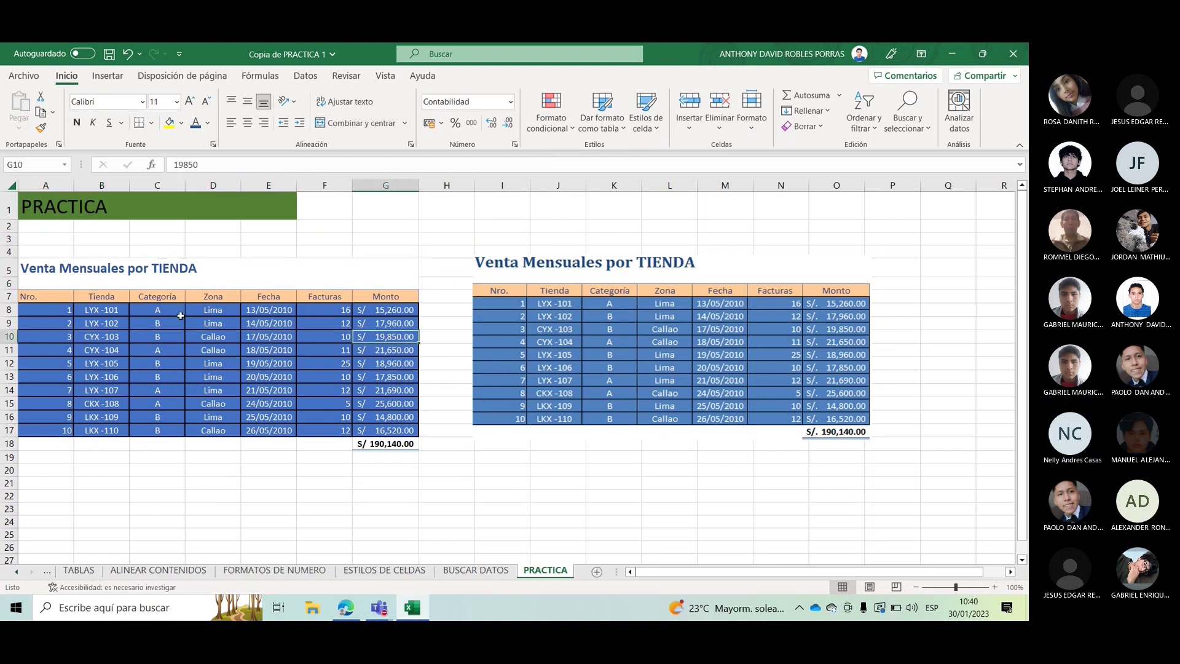
- Examine the detailed border settings for the data rows A8:G17, pointing out the thick line styles
mouse_move(58, 320)
left_mouse_down()
mouse_move(270, 433)
mouse_move(382, 433)
mouse_move(68, 322)
mouse_move(66, 311)
left_mouse_up()
left_click(371, 433)
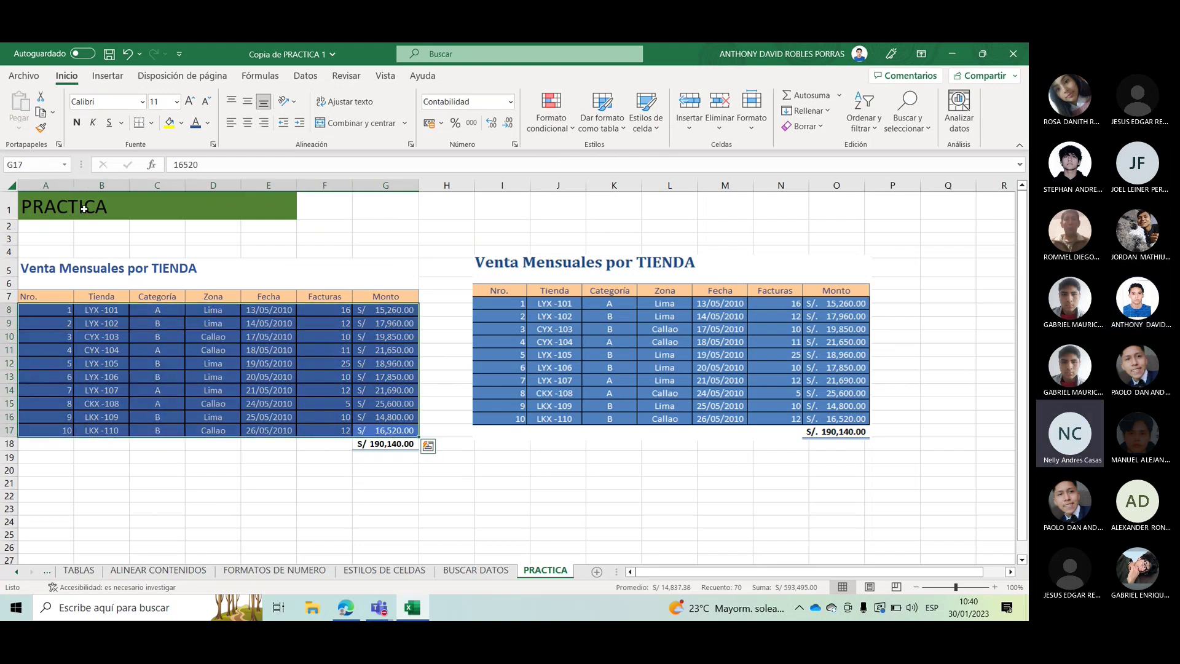
left_click(151, 123)
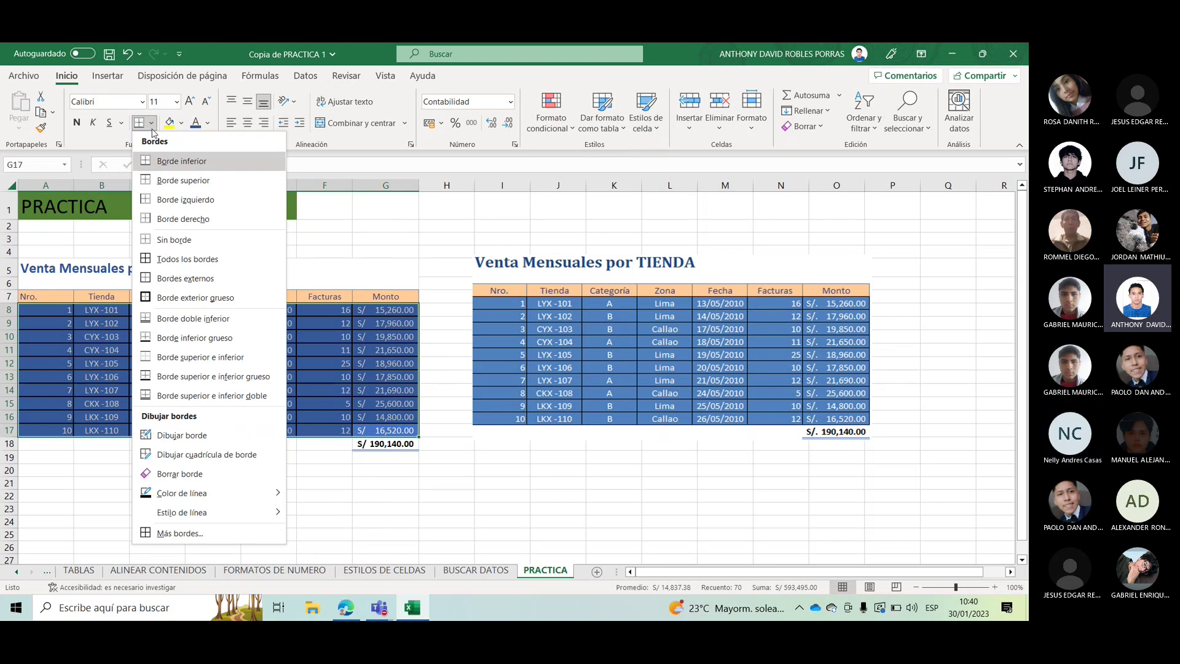
left_click(228, 535)
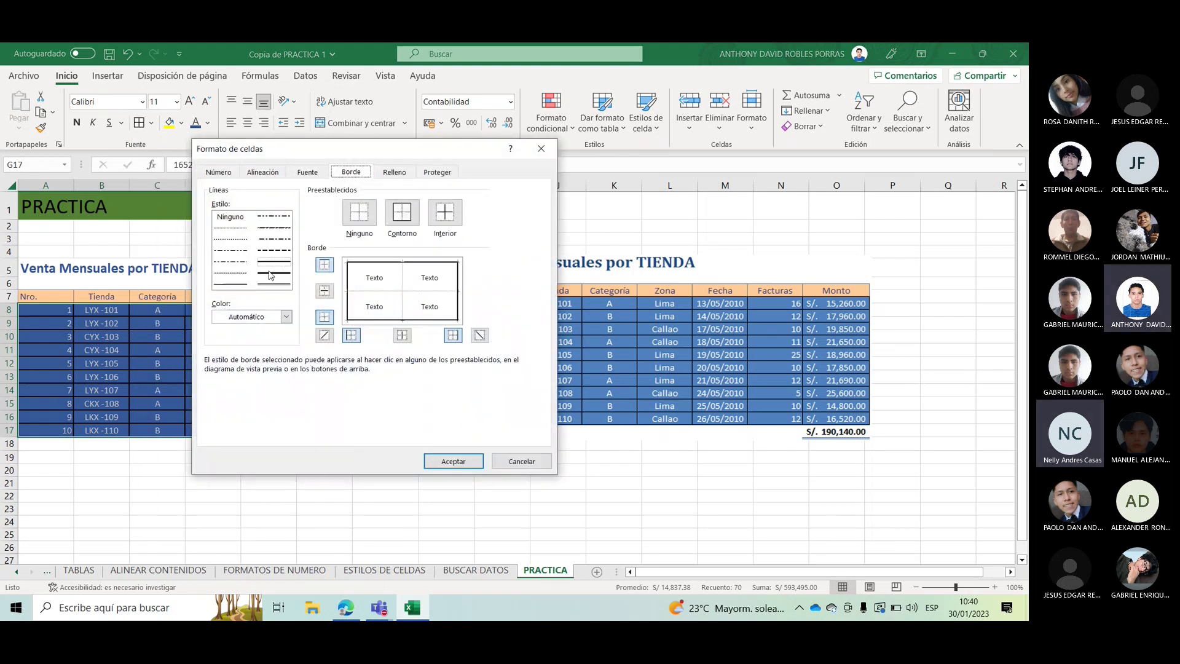
left_click(275, 266)
left_click(276, 269)
left_click(281, 264)
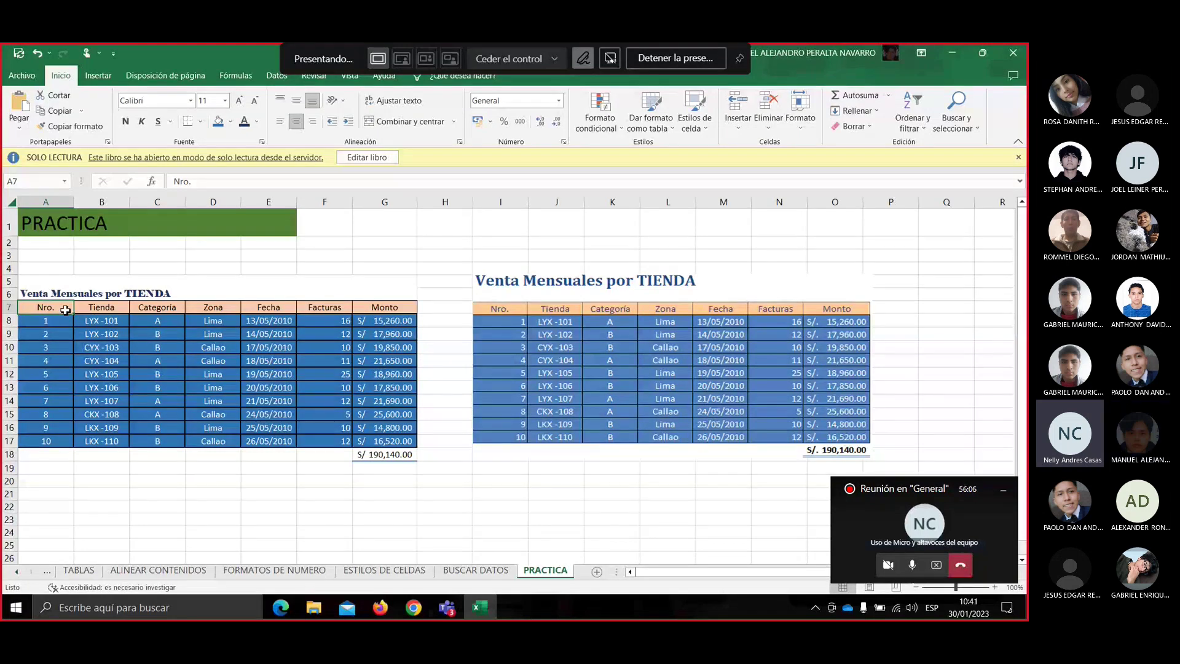
- Examine the fill colours and cell styles available for the header row A7:G7
left_click_drag(65, 310, 362, 309)
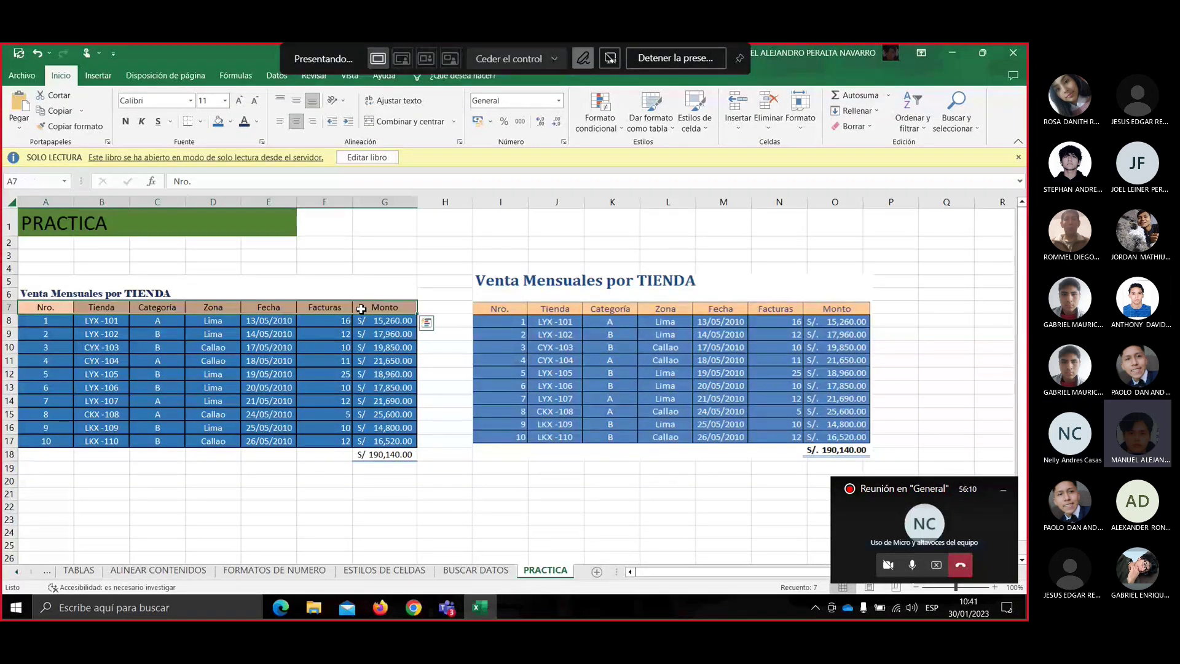
left_click(232, 123)
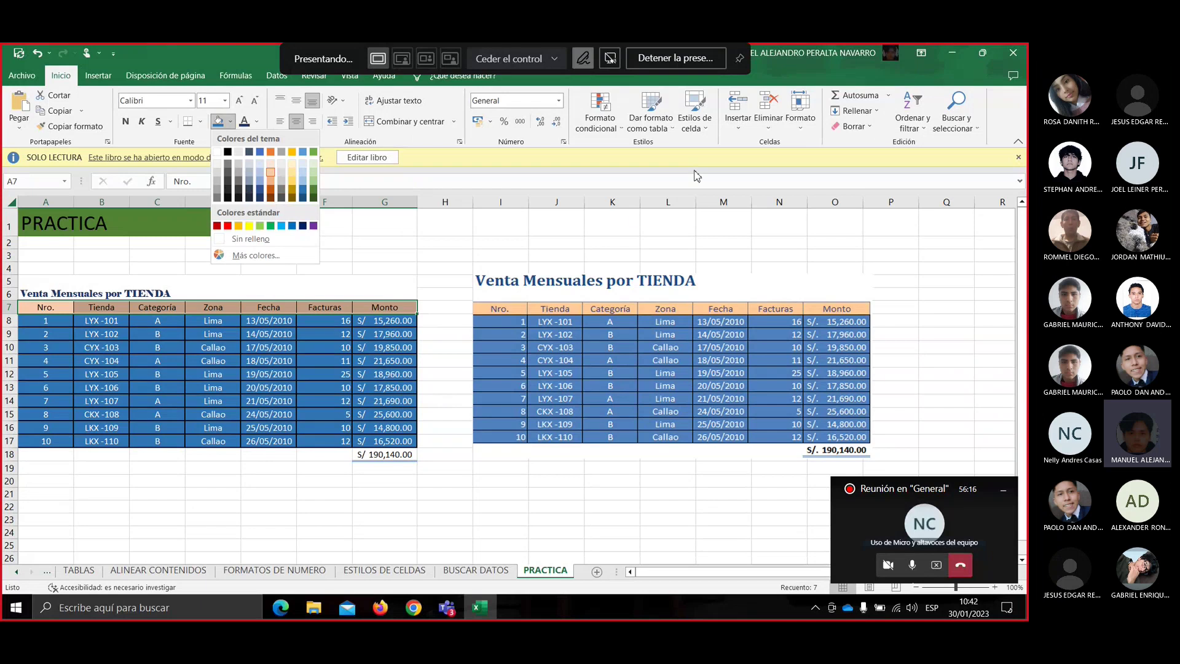
left_click(708, 126)
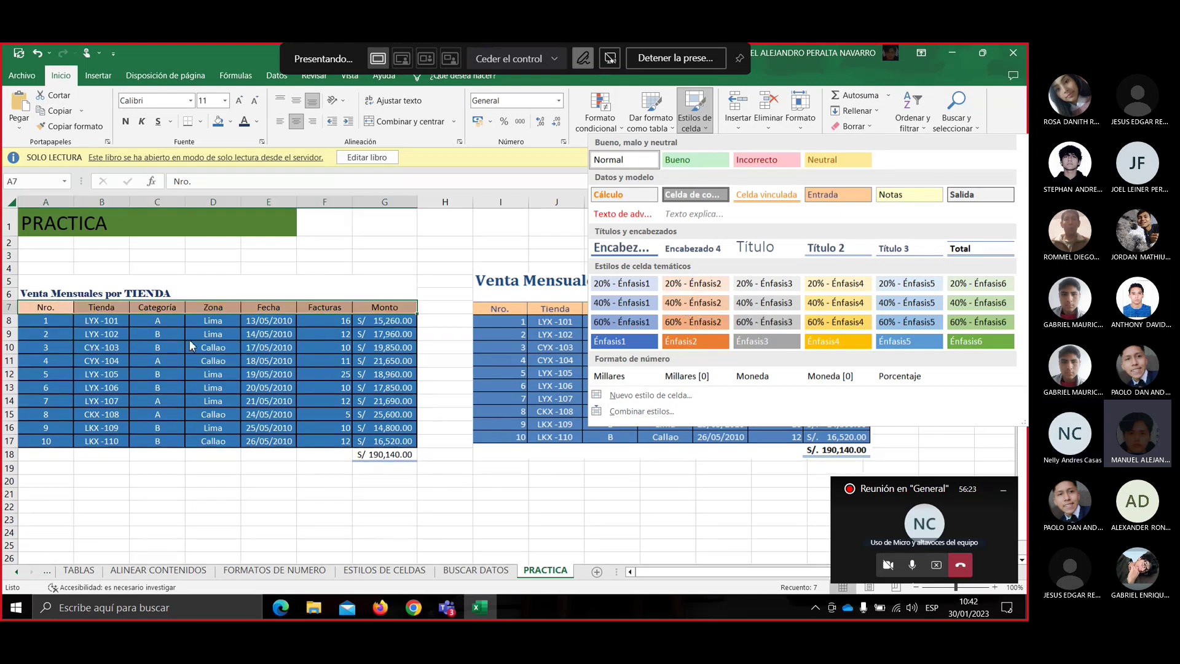
left_click(45, 320)
- Examine the border line colour and line style options for the data rows A8:G17
left_click_drag(46, 320, 364, 439)
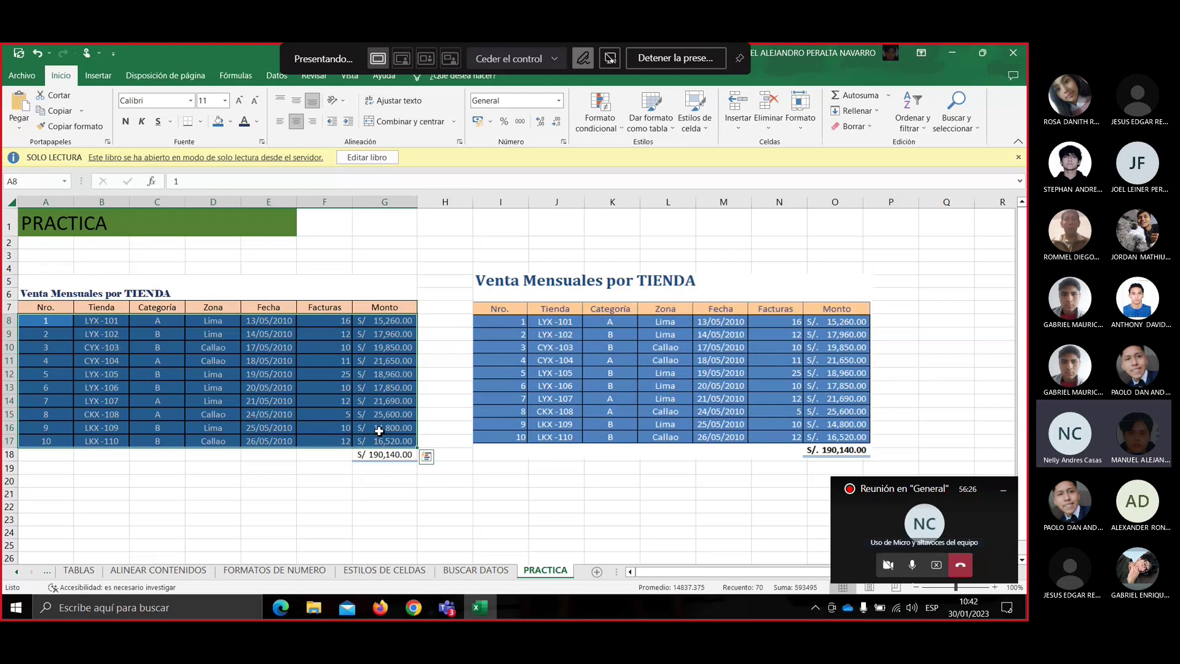
left_click(381, 427)
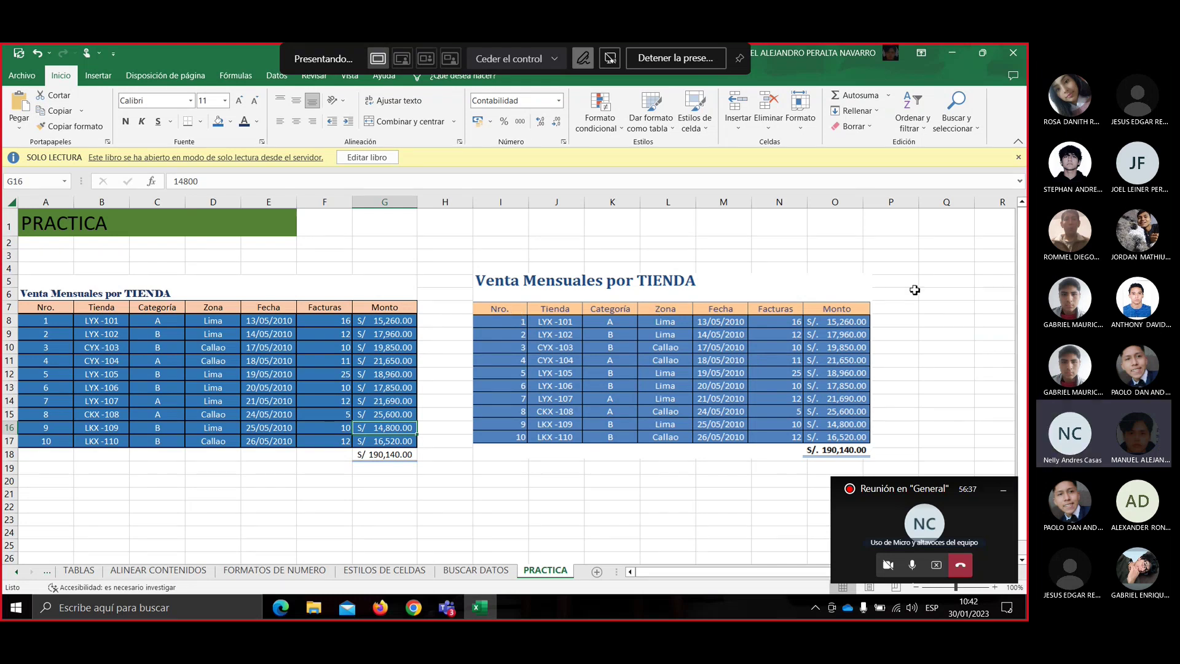
left_click_drag(43, 320, 385, 441)
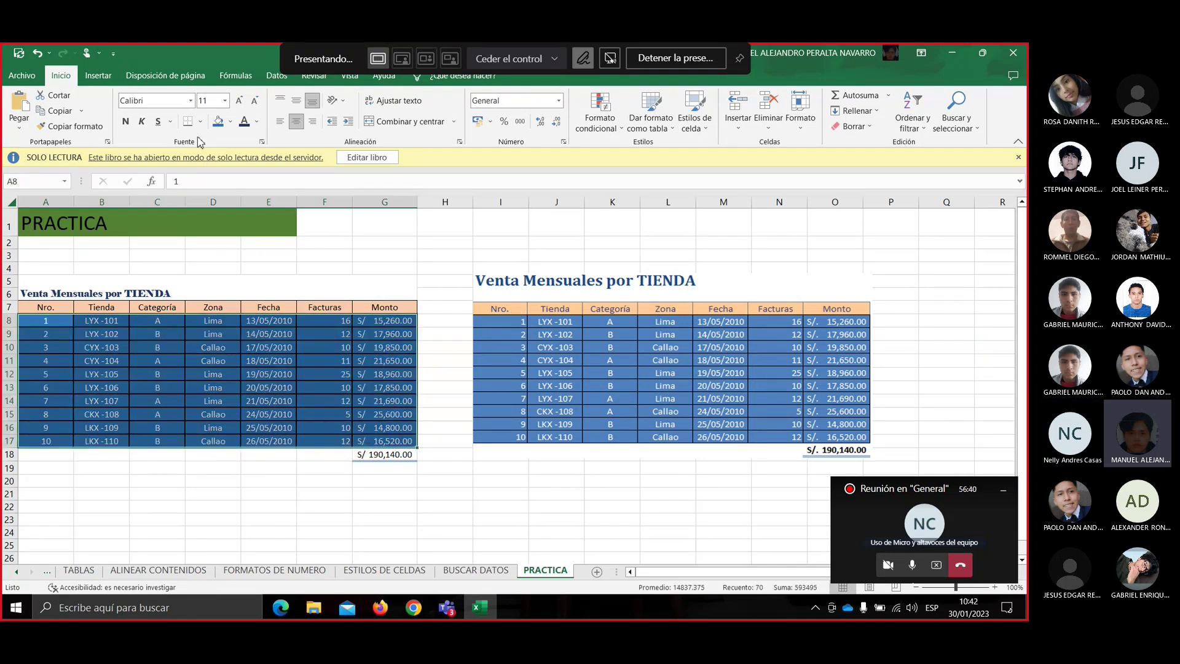
left_click(200, 121)
mouse_move(261, 434)
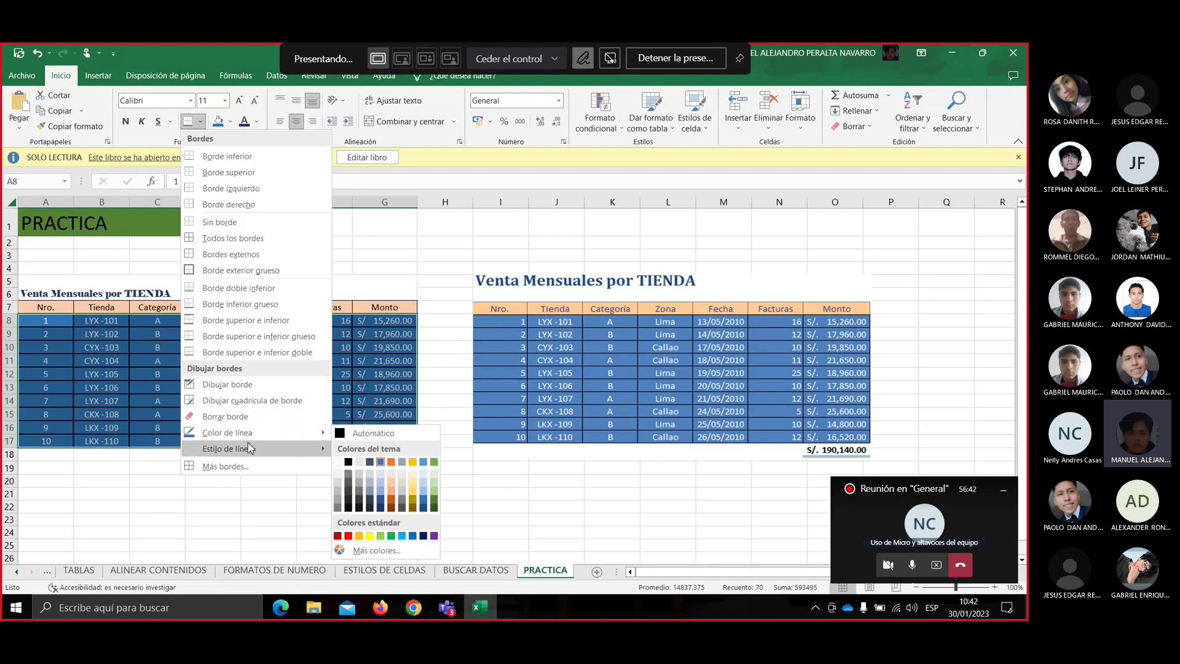
mouse_move(314, 448)
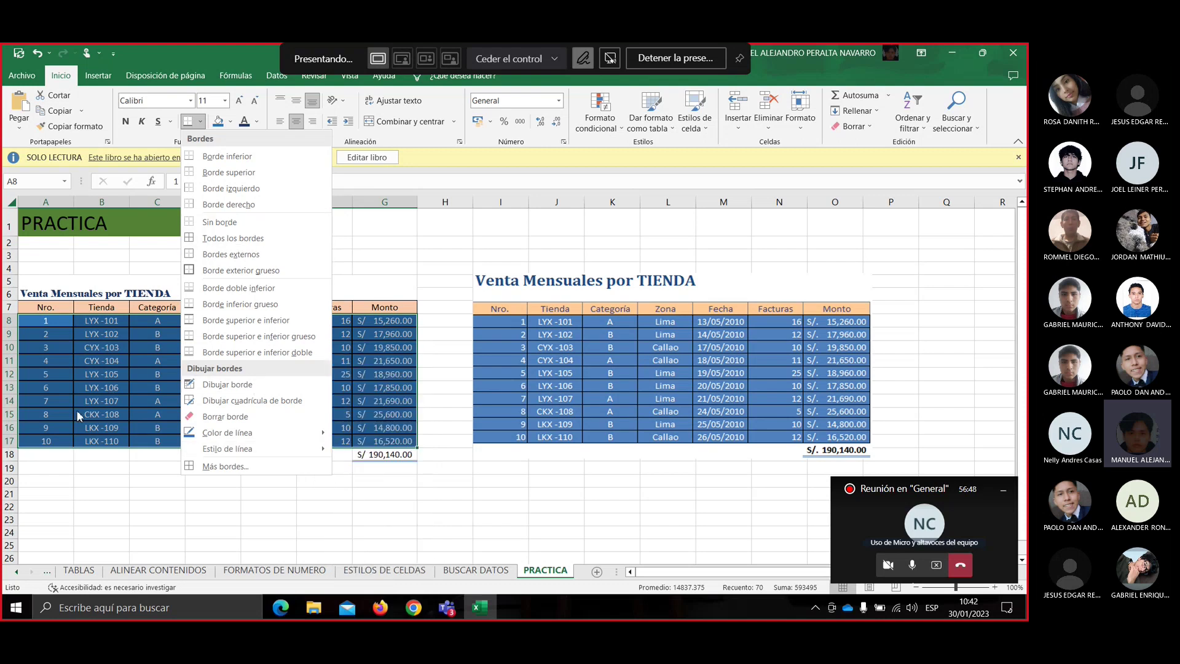
key("Escape")
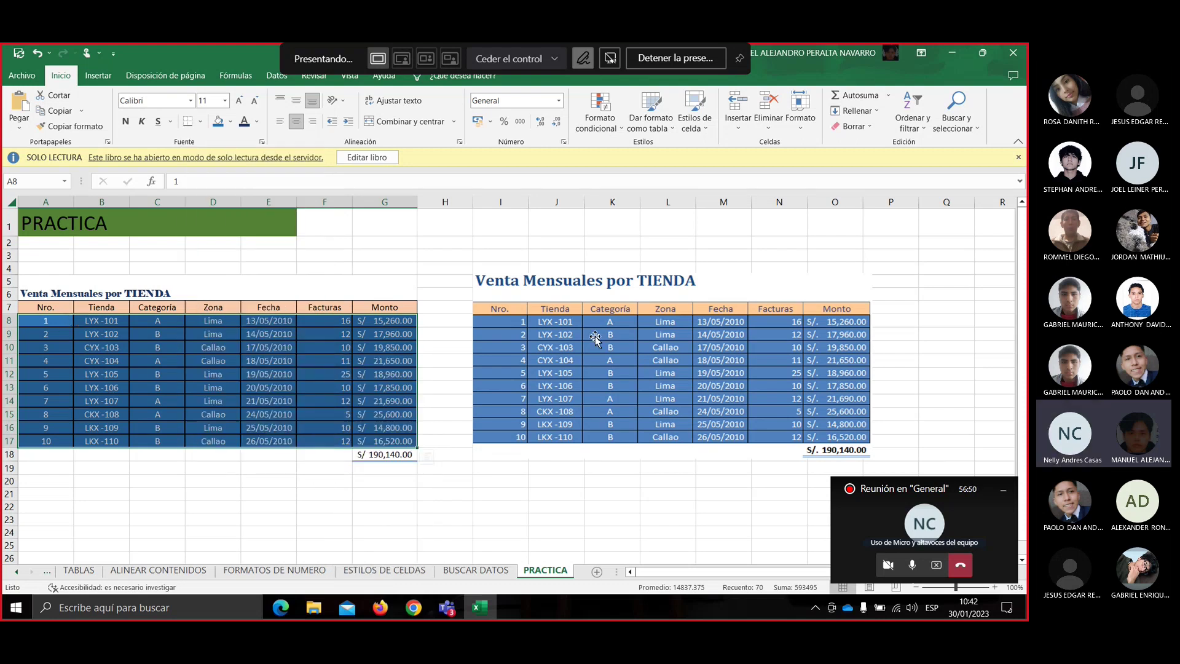
left_click(237, 335)
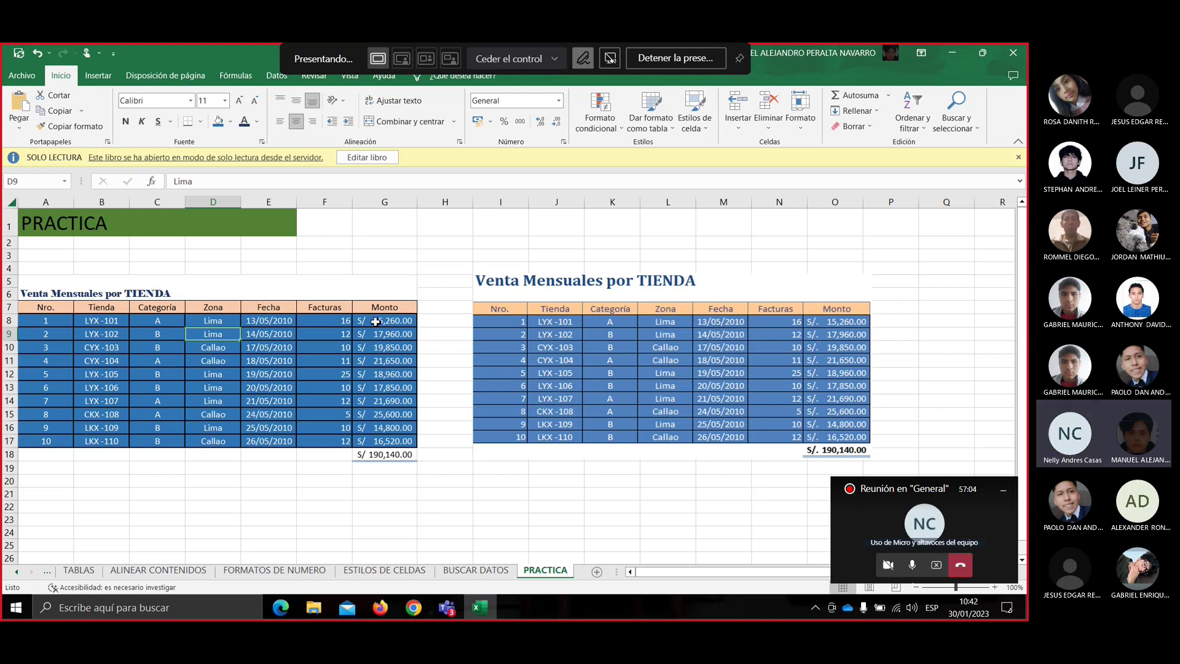
- Examine the number formats available for the Monto amounts in G8:G17
left_click_drag(368, 320, 370, 443)
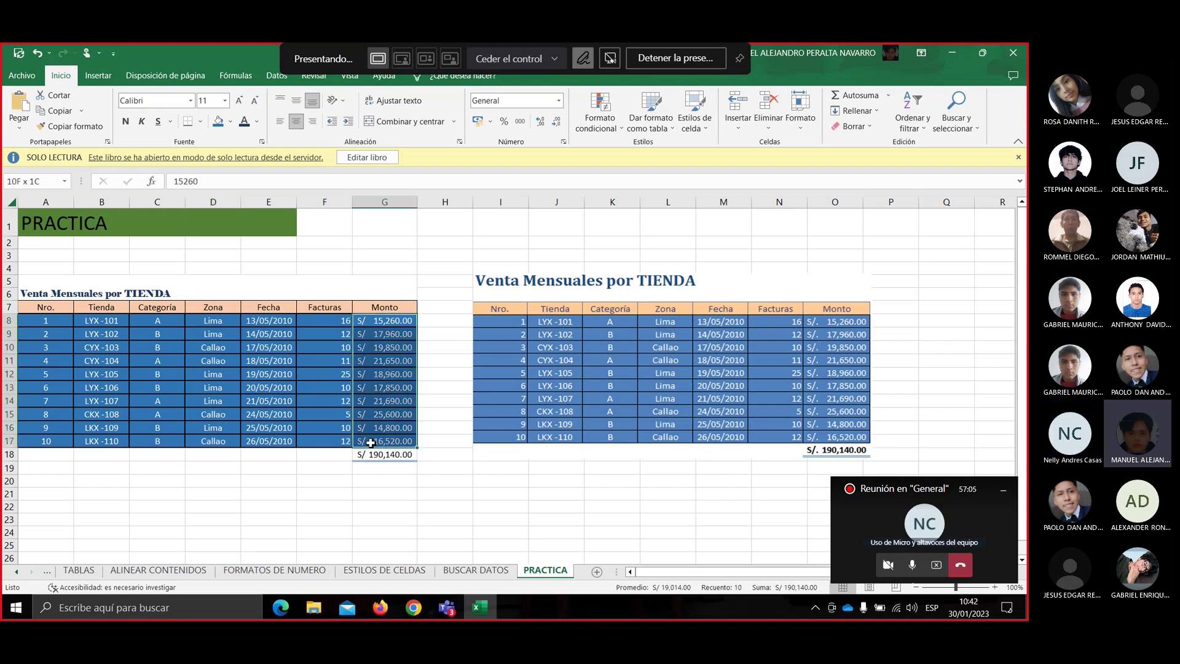
left_click(558, 100)
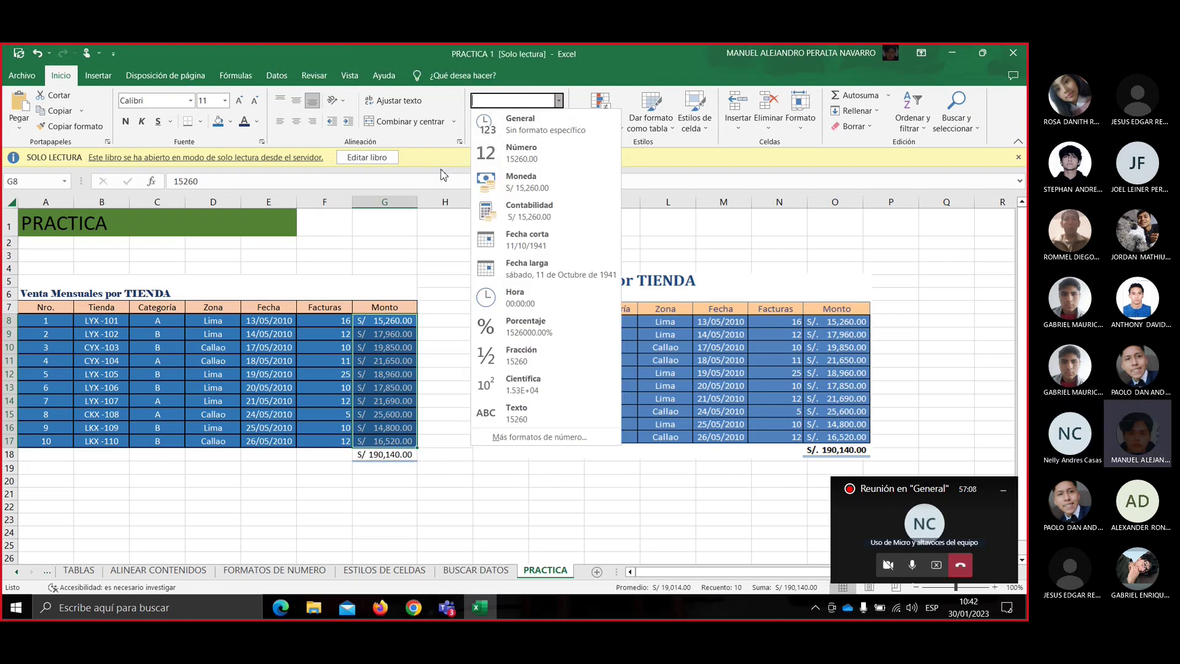
key("Escape")
left_click(381, 390)
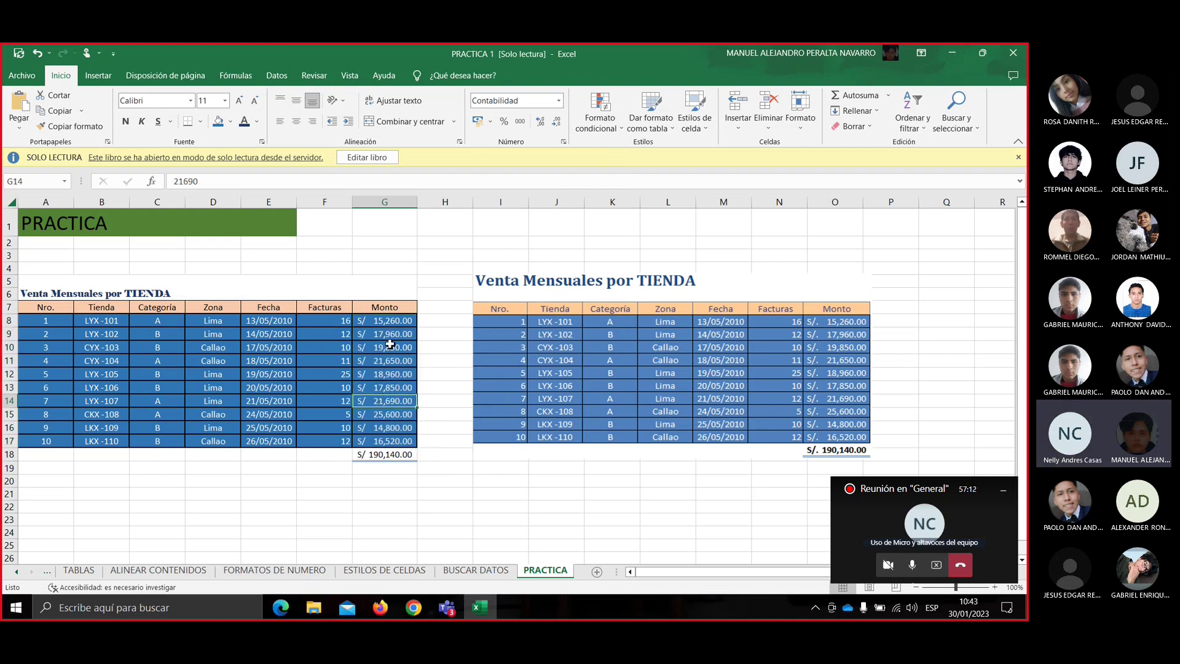
left_click(391, 334)
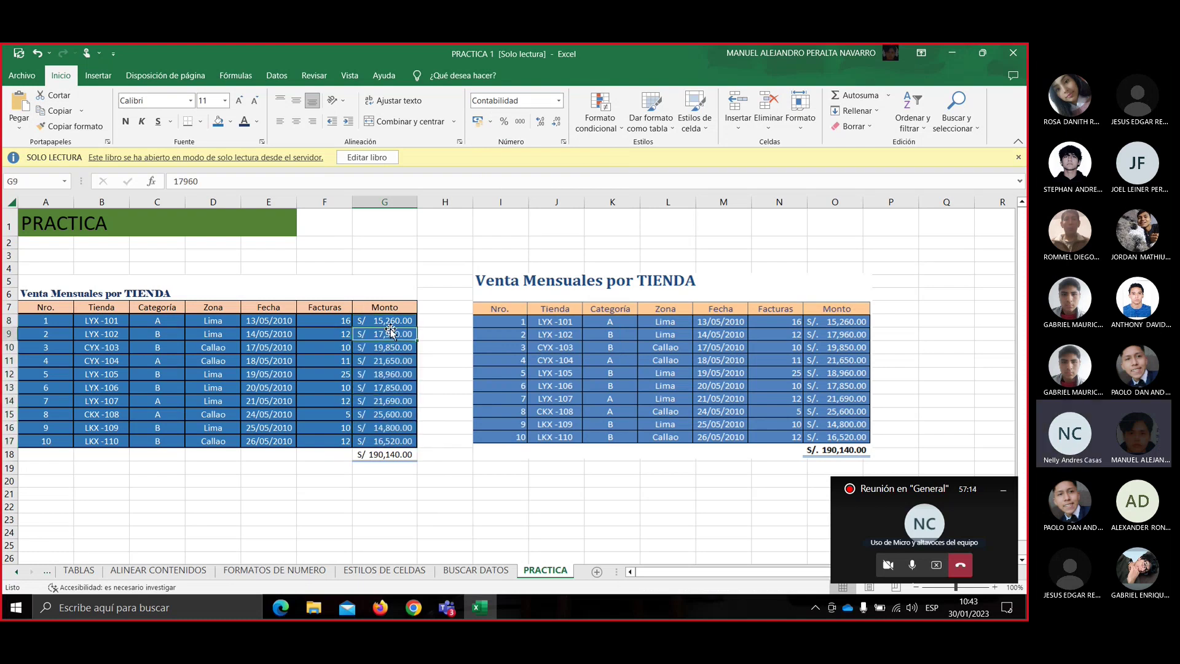
- Examine the Autosuma functions for the Monto amounts G8:G17 and check the total's formula in G18
left_click_drag(391, 320, 383, 444)
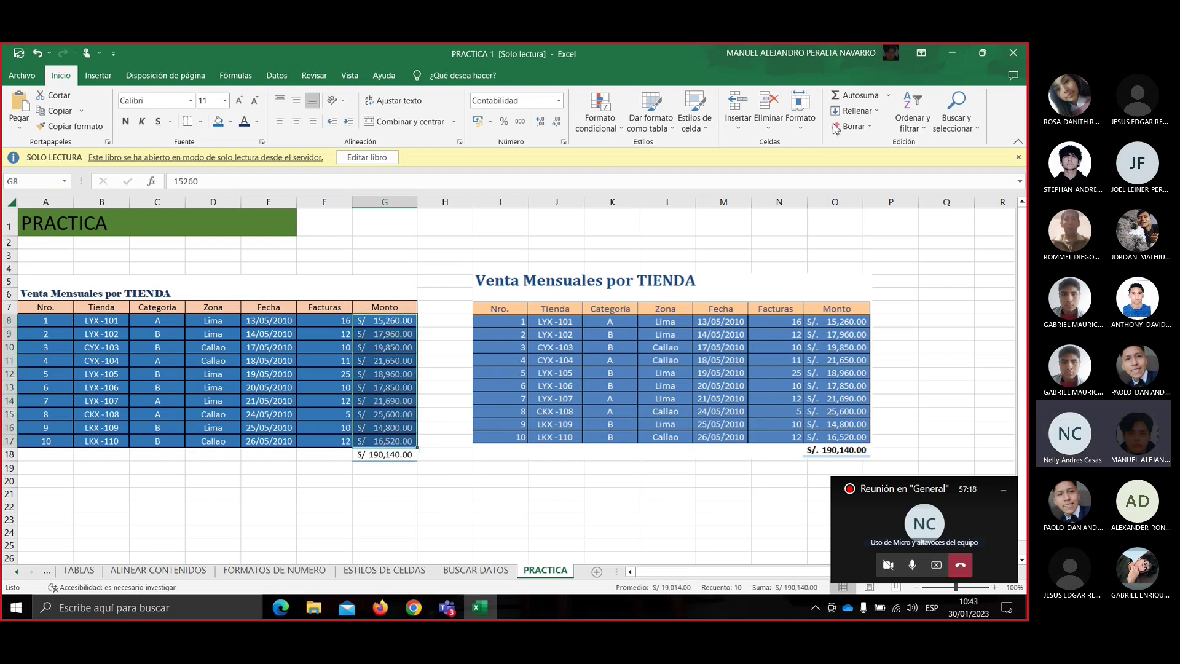
left_click(889, 96)
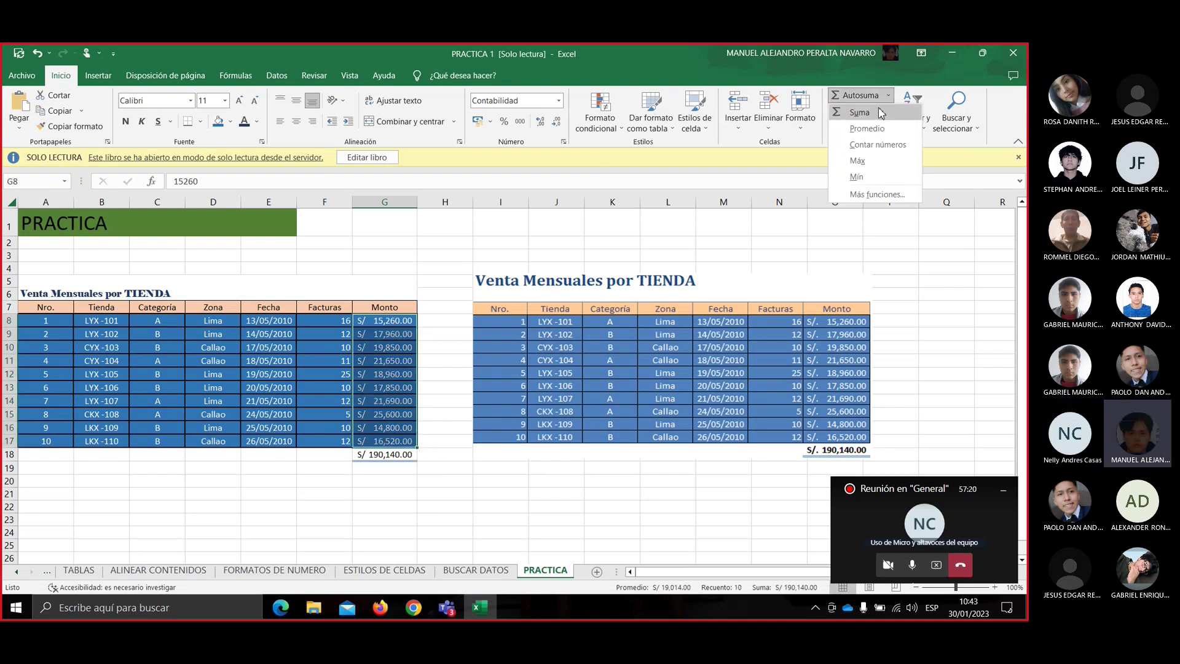
left_click(387, 456)
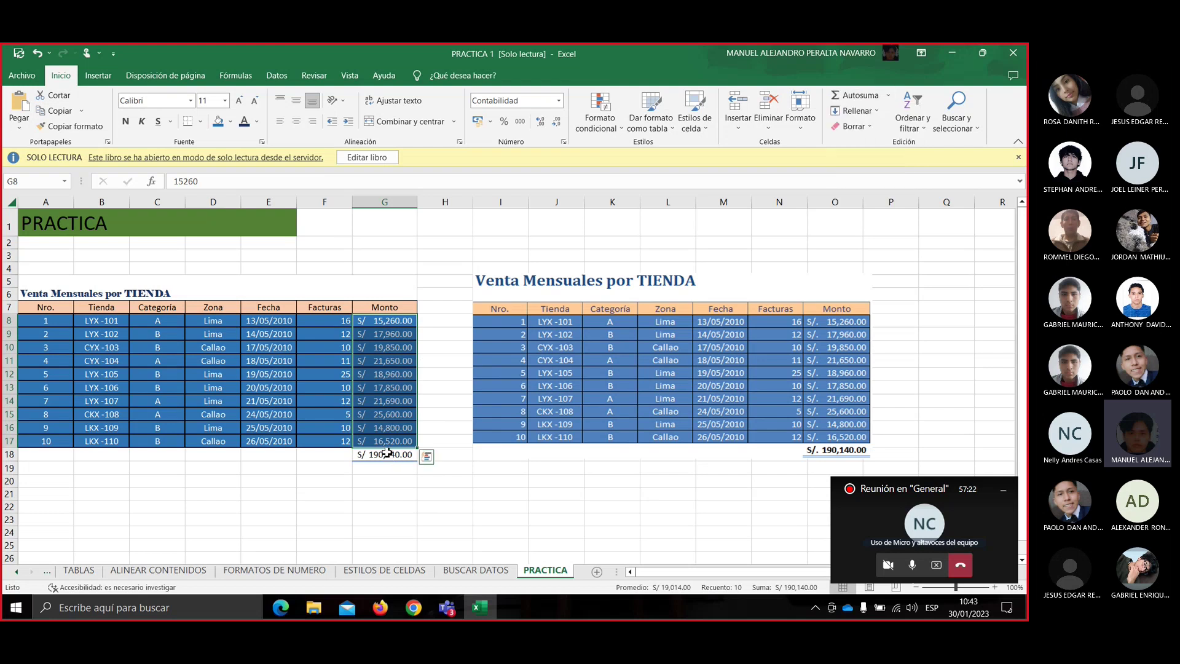
left_click(385, 456)
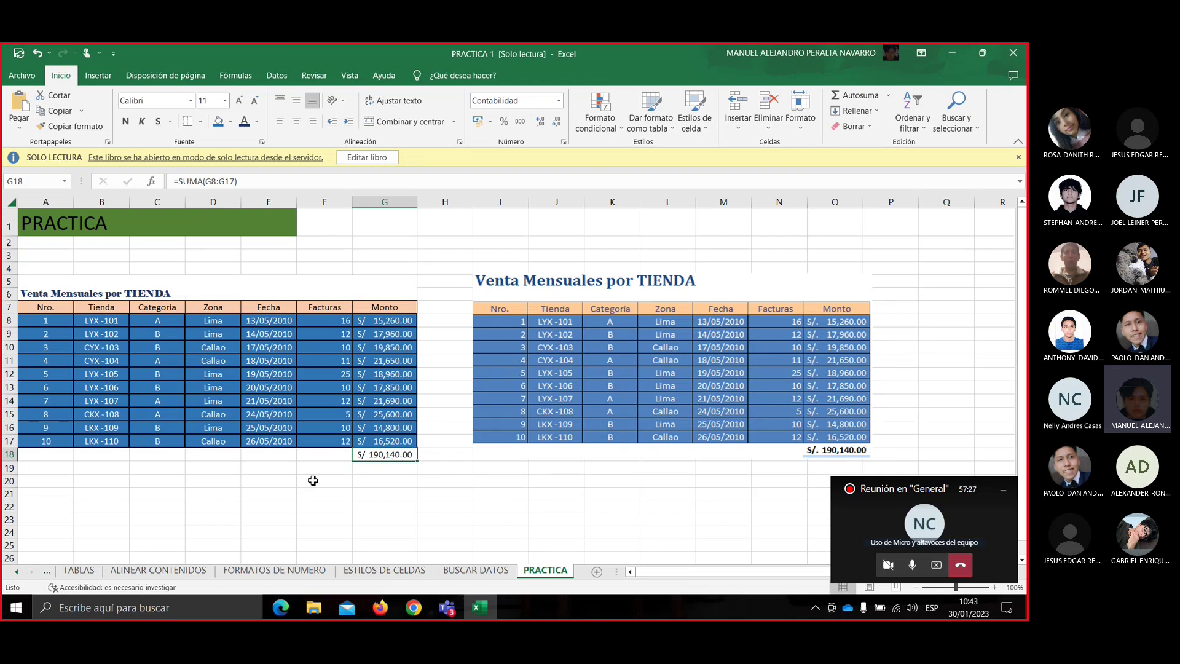
- Examine the border options and line colours available for the total in G18
left_click(200, 121)
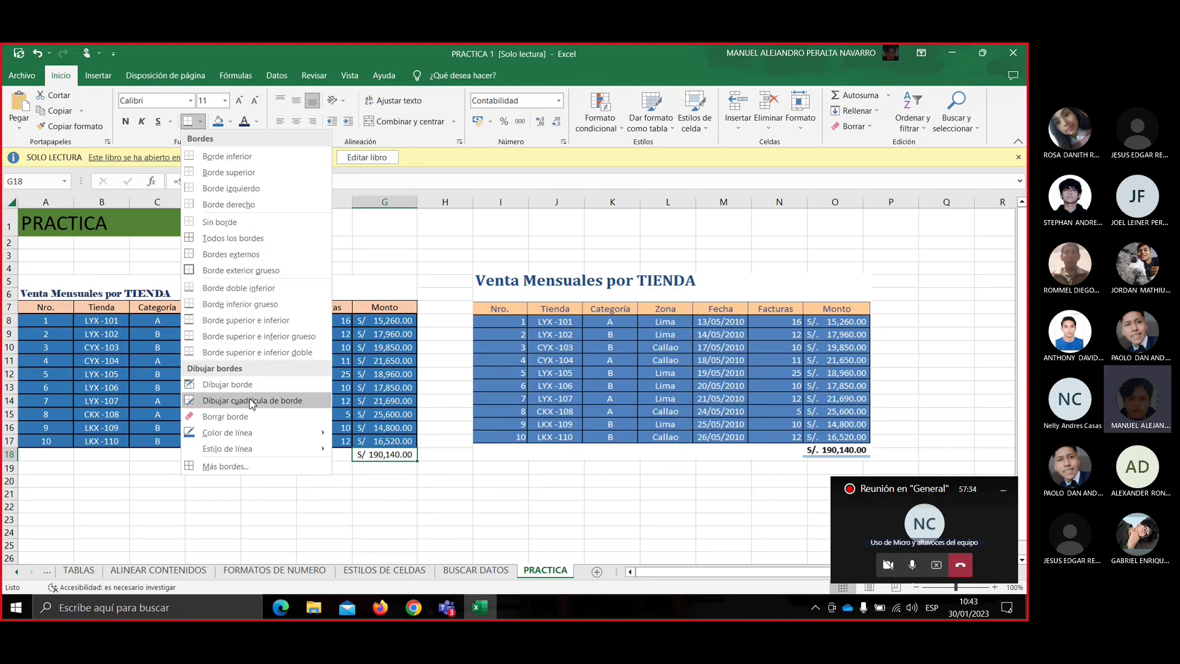
mouse_move(260, 455)
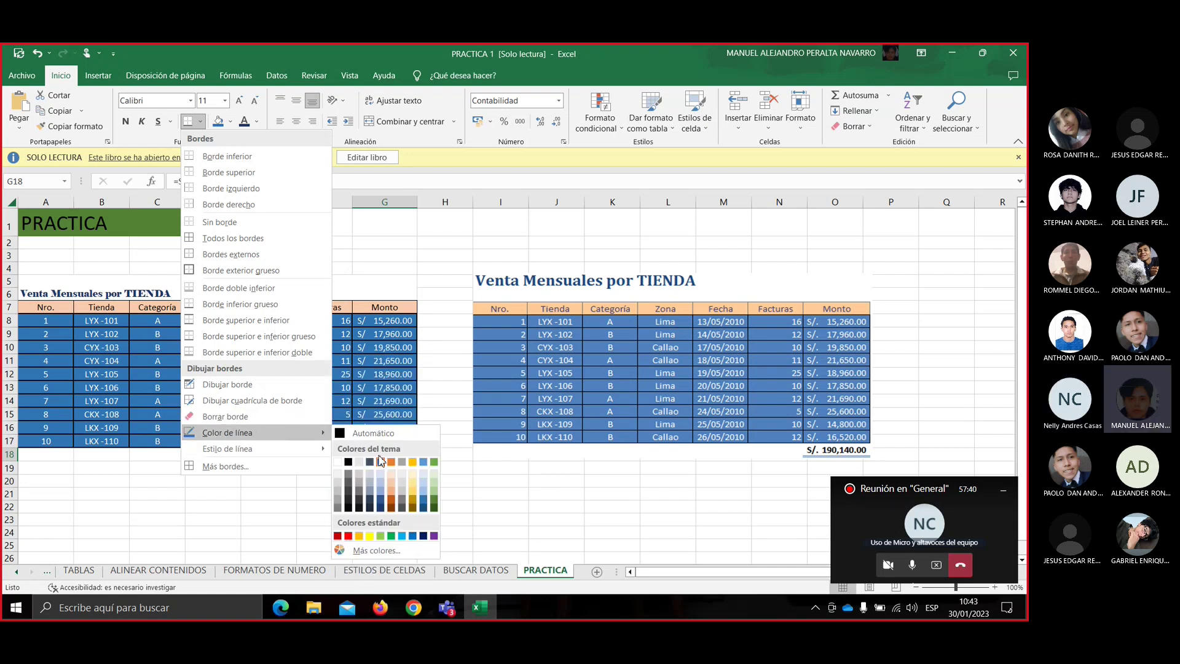
left_click(249, 492)
- Apply the Fecha corta number format to the Fecha column dates in E8:E17
left_click_drag(268, 320, 270, 449)
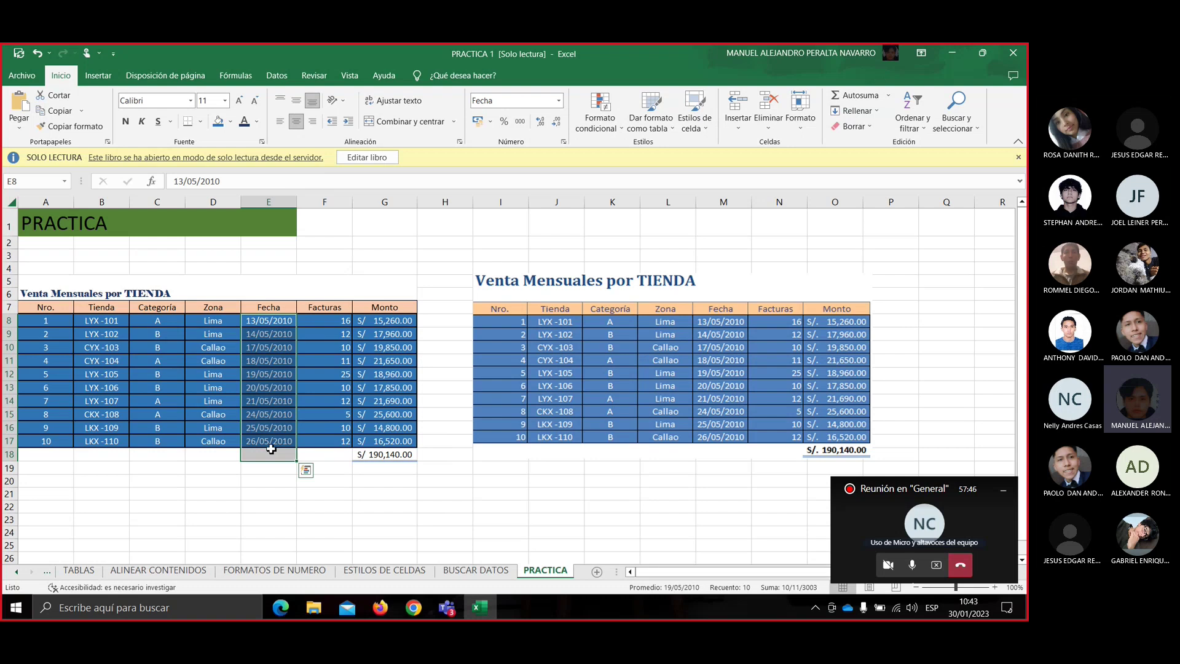
left_click(269, 373)
left_click_drag(265, 320, 271, 448)
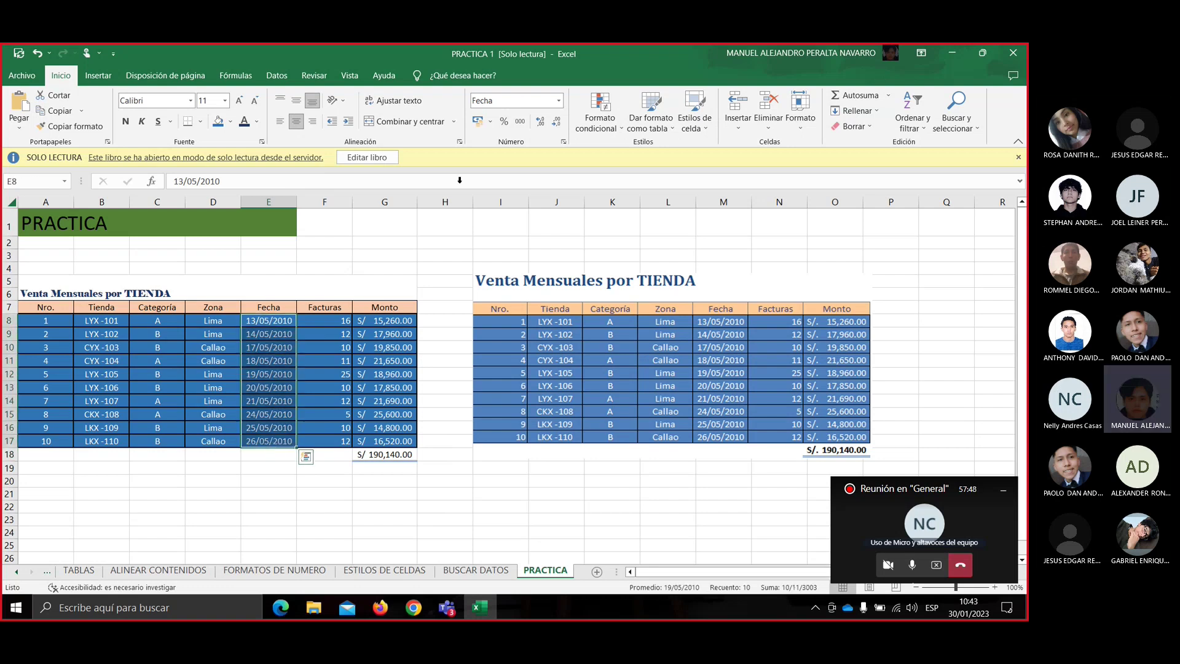
left_click(559, 101)
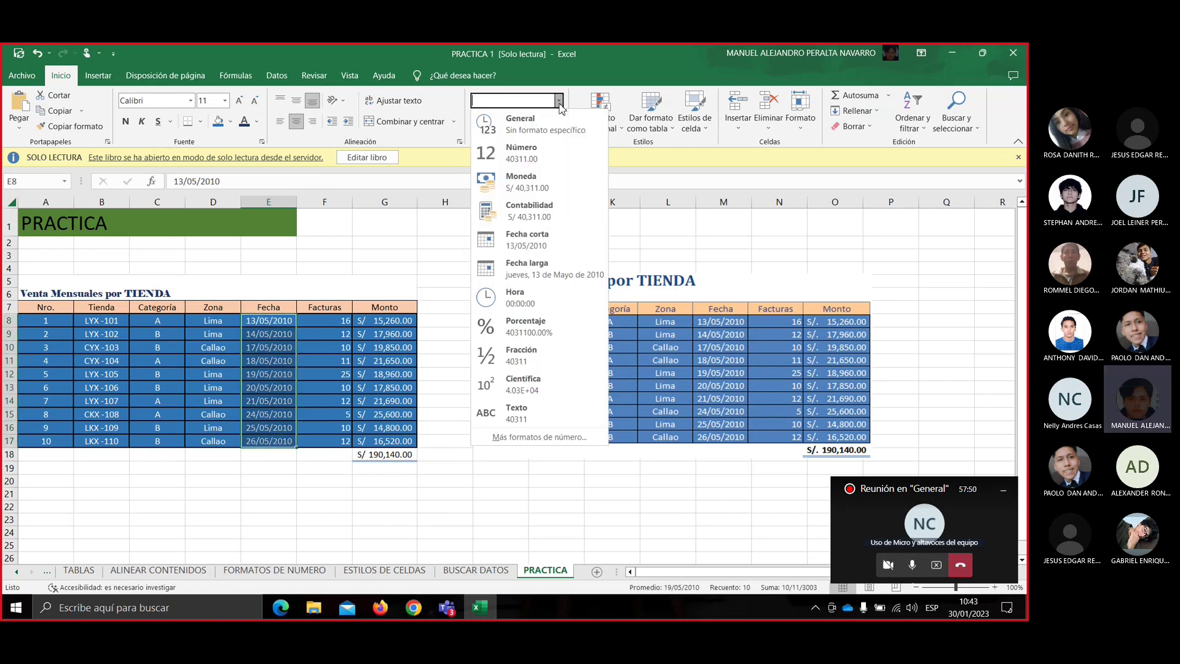
left_click(530, 249)
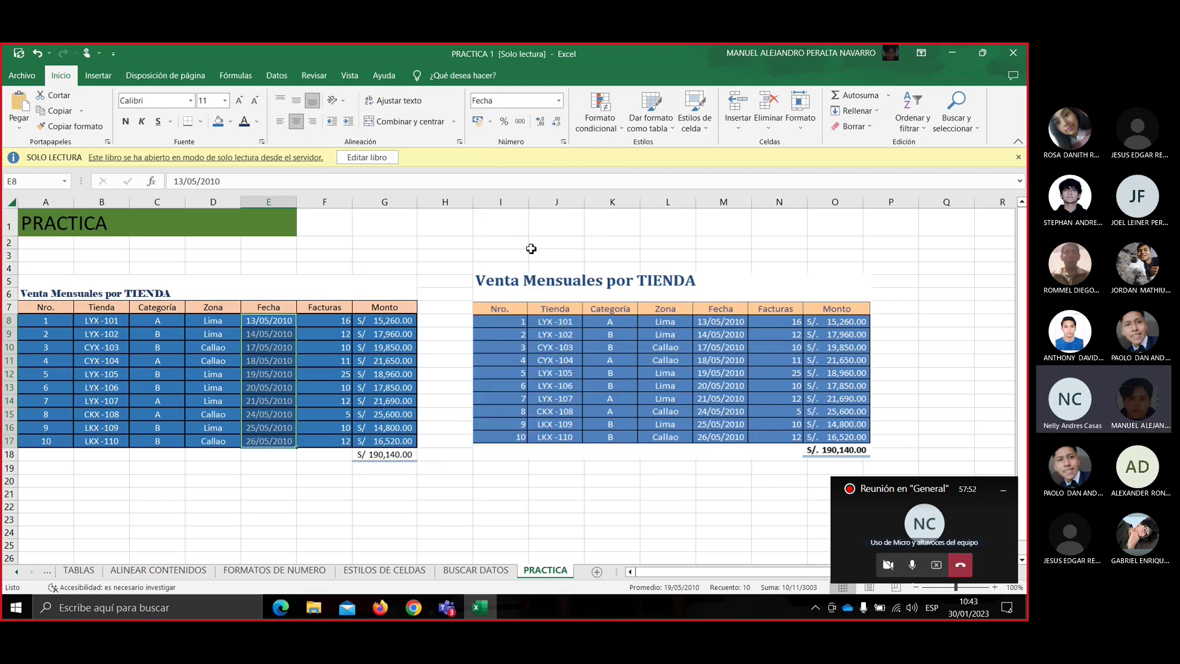
left_click(213, 415)
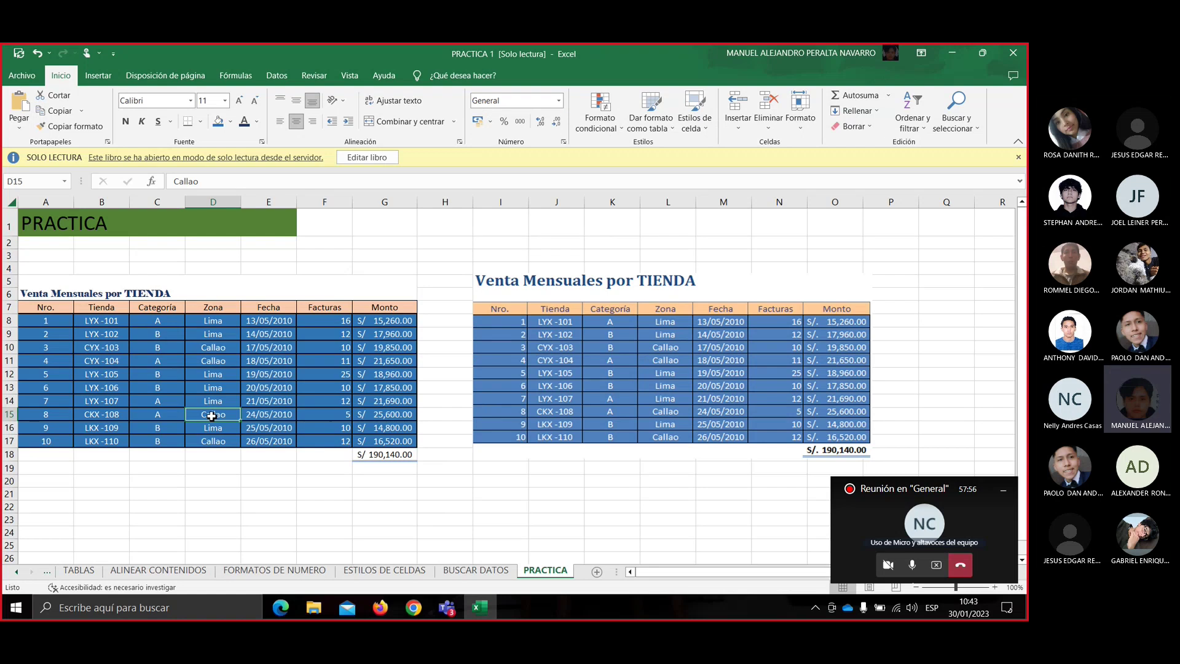
- Right-align the Nro. column values in A8:A17
left_click(49, 332)
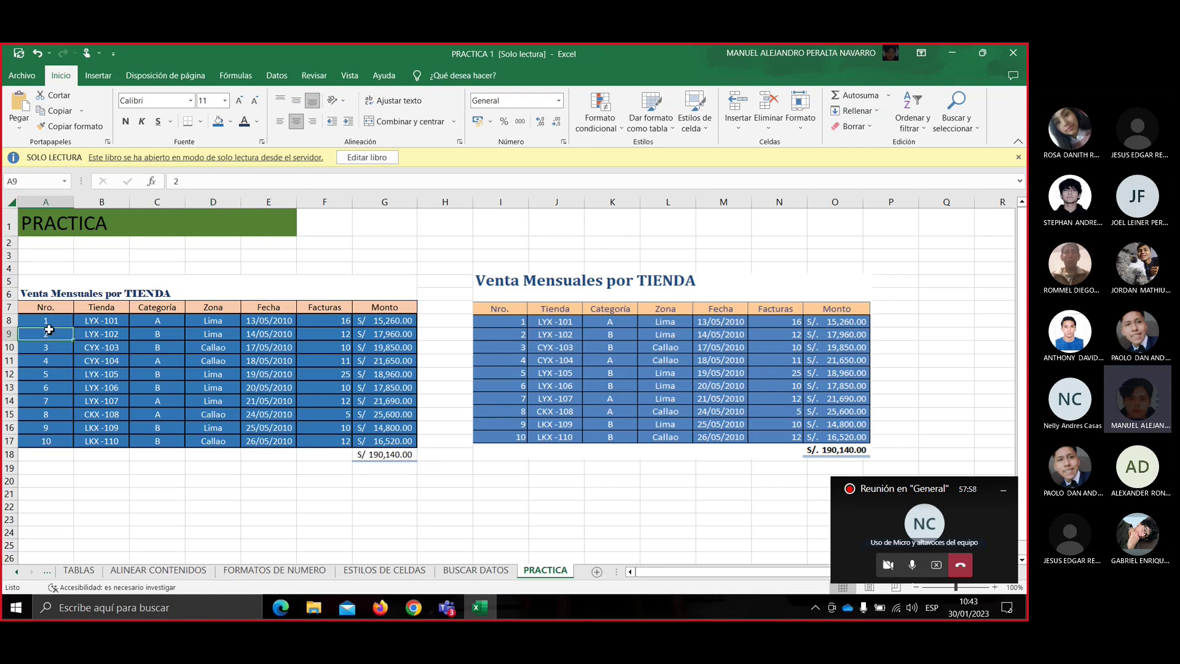
left_click_drag(48, 321, 59, 439)
left_click(313, 121)
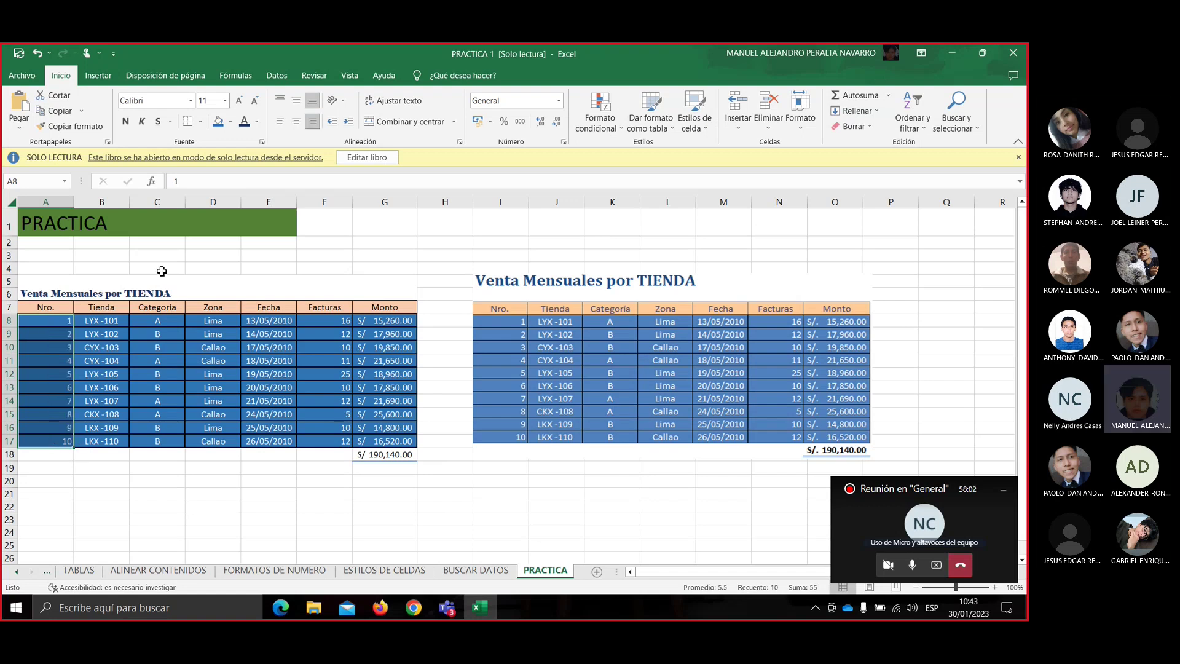
- Examine the font colours available for the table title text "Venta Mensuales por TIENDA" in A5
left_click(154, 288)
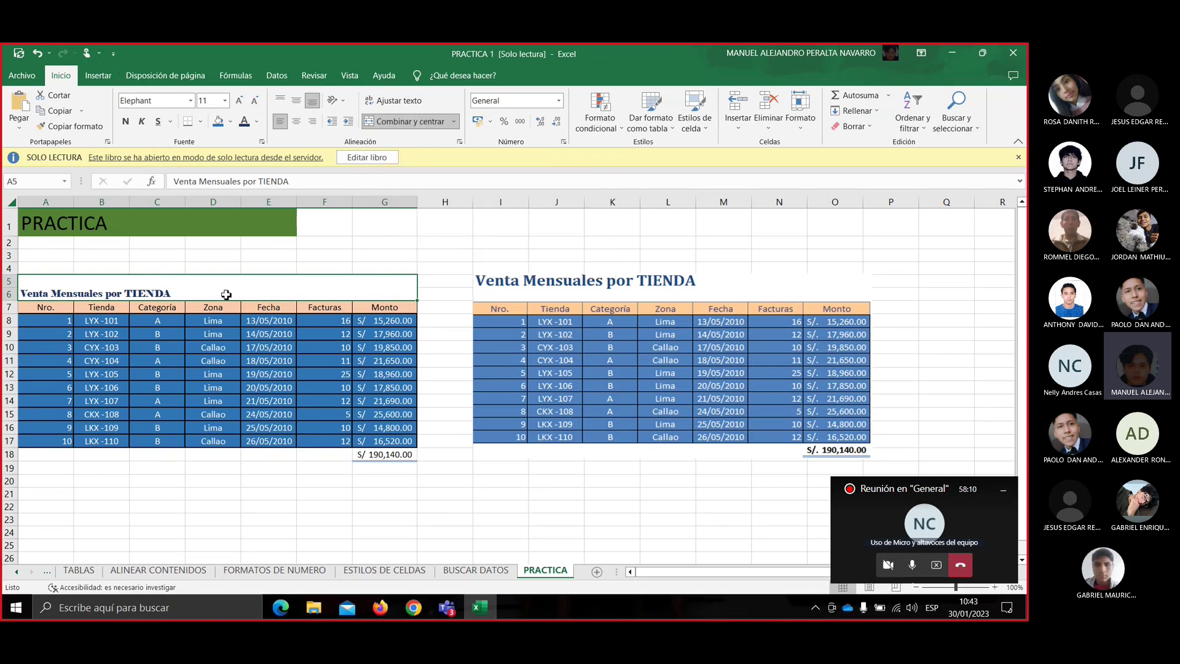
double_click(167, 294)
left_click_drag(171, 294, 35, 292)
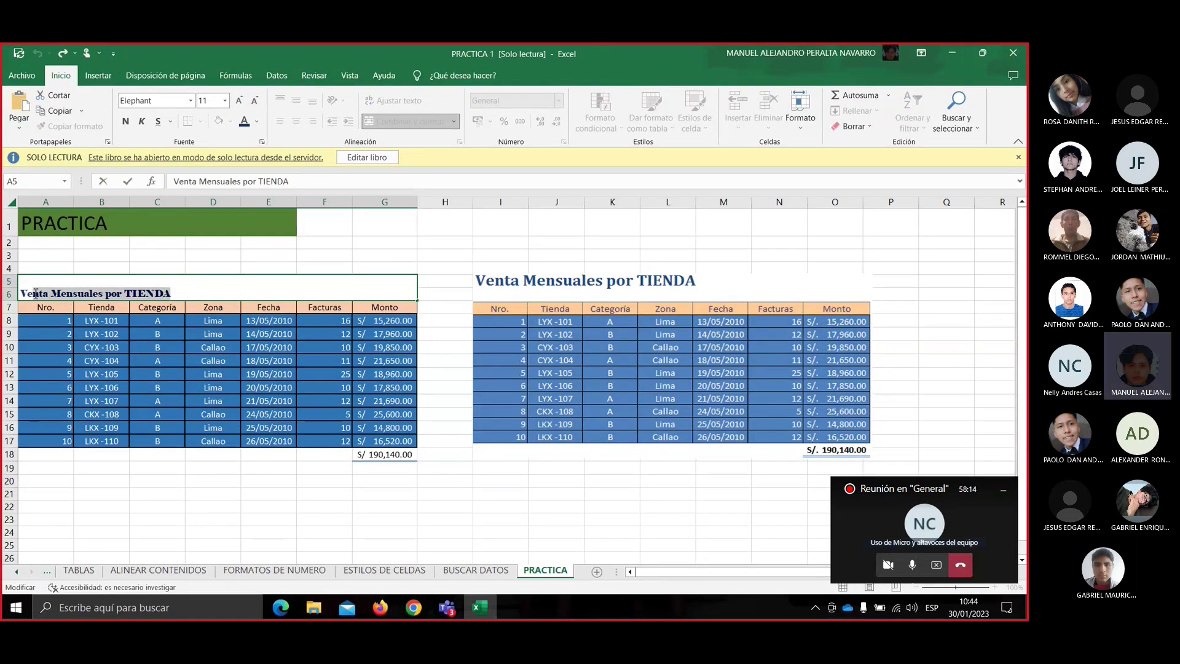
left_click(254, 123)
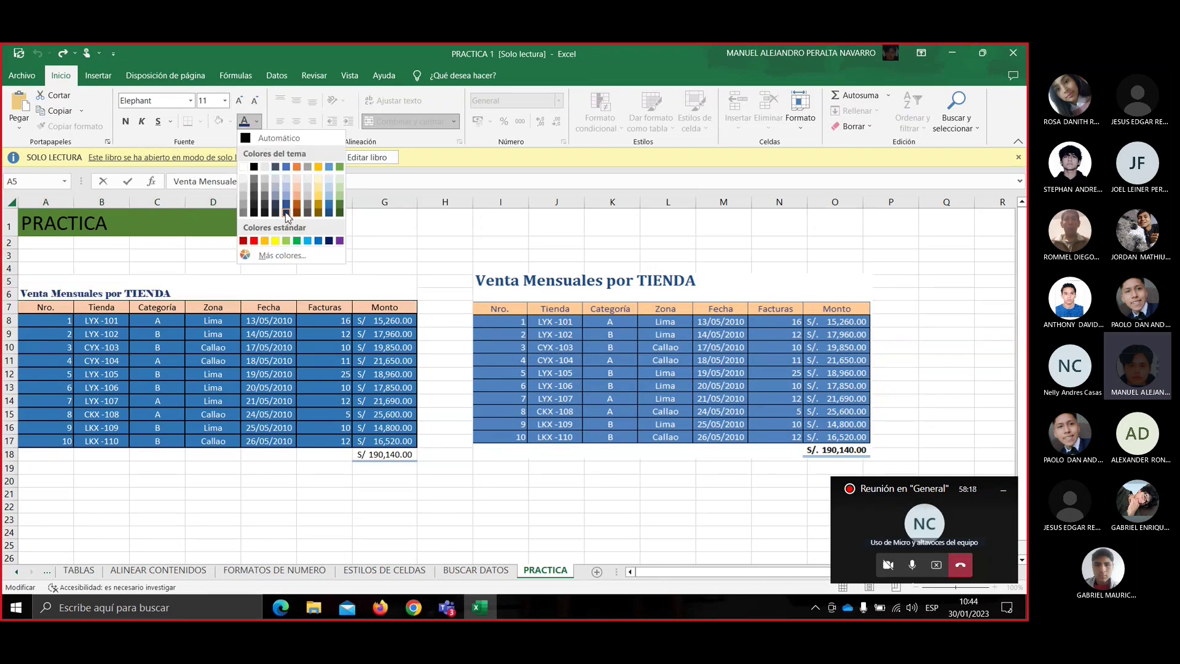
left_click(230, 283)
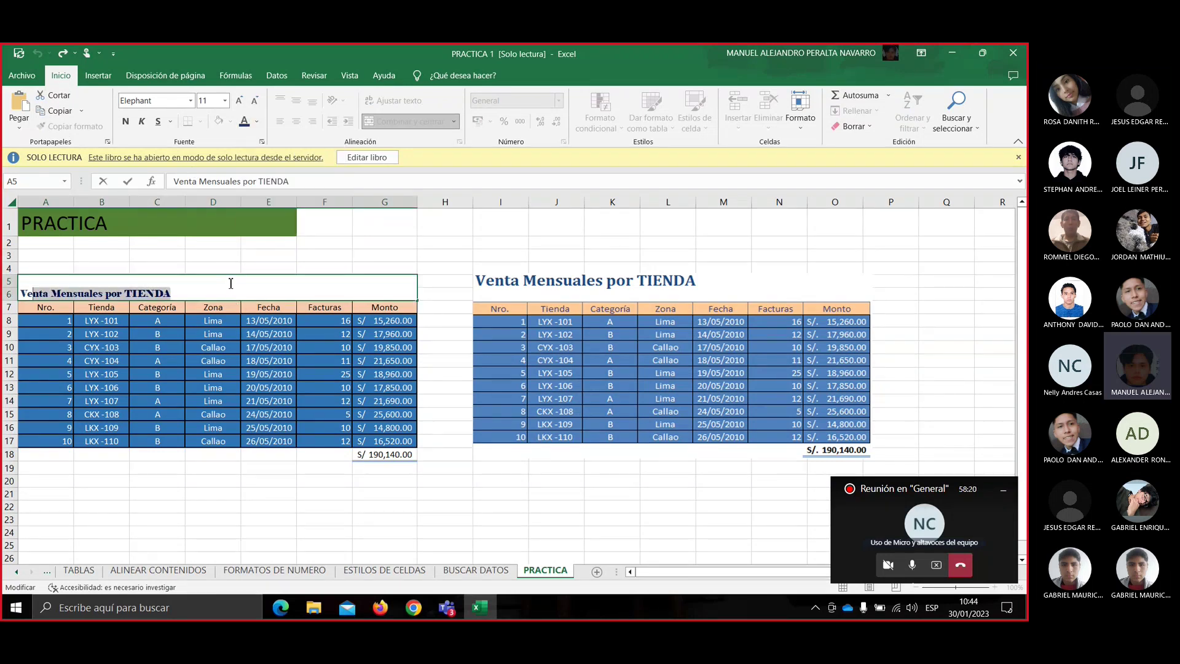
left_click(230, 283)
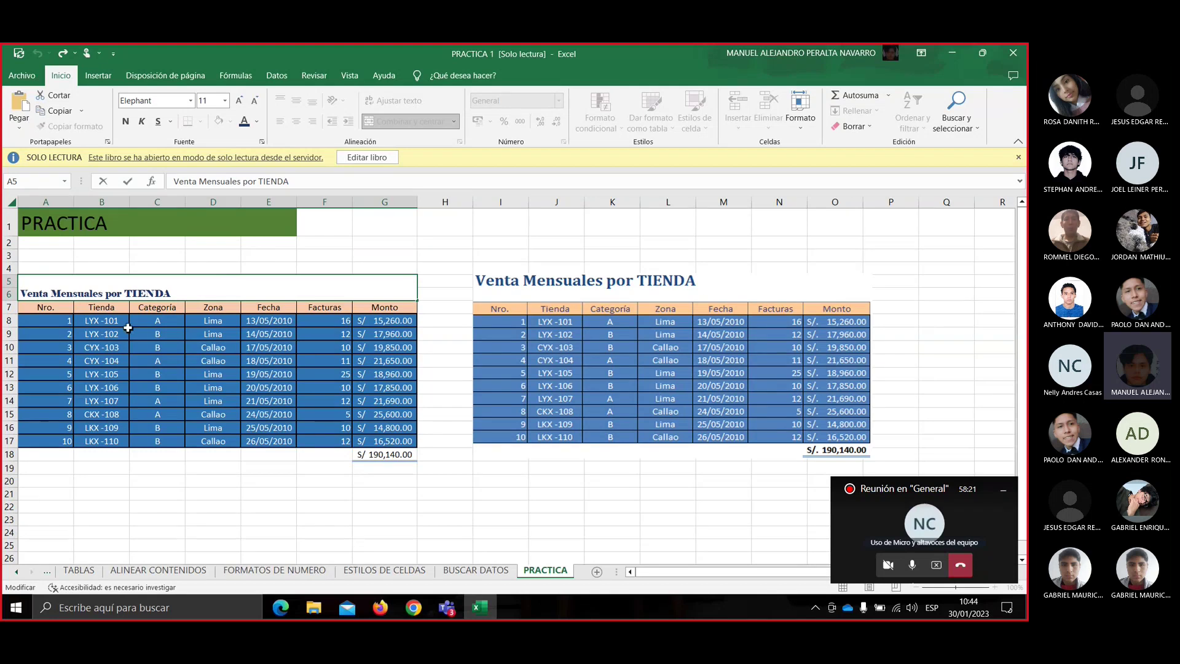
left_click_drag(171, 293, 22, 286)
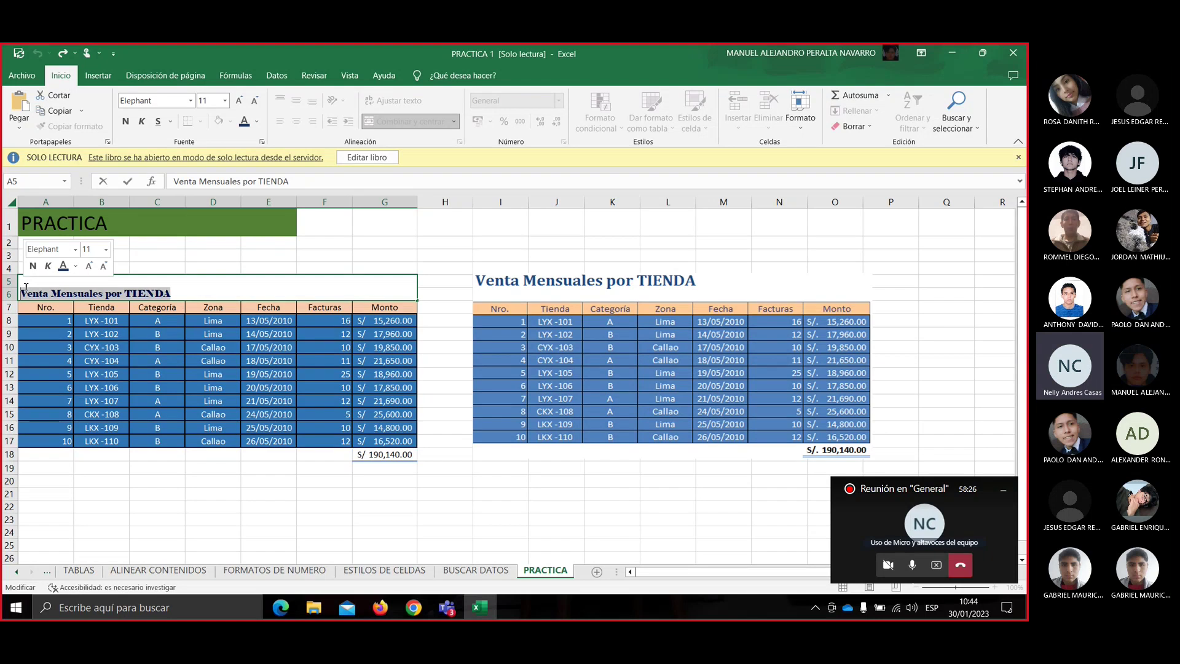
left_click(187, 297)
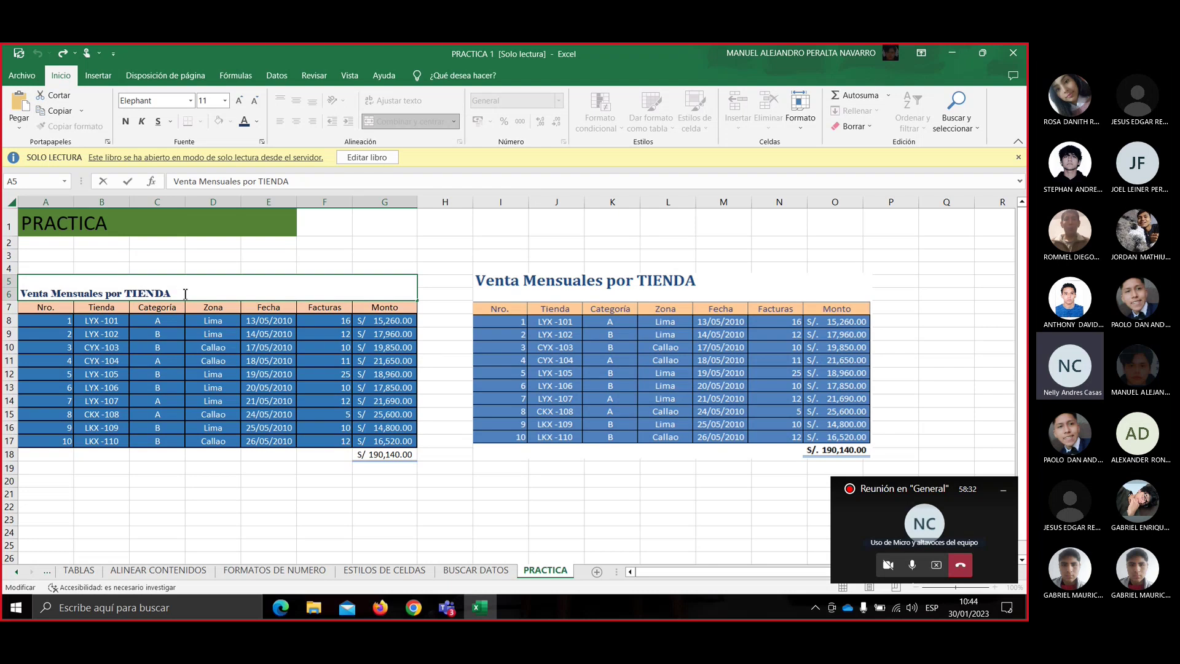
left_click(177, 360)
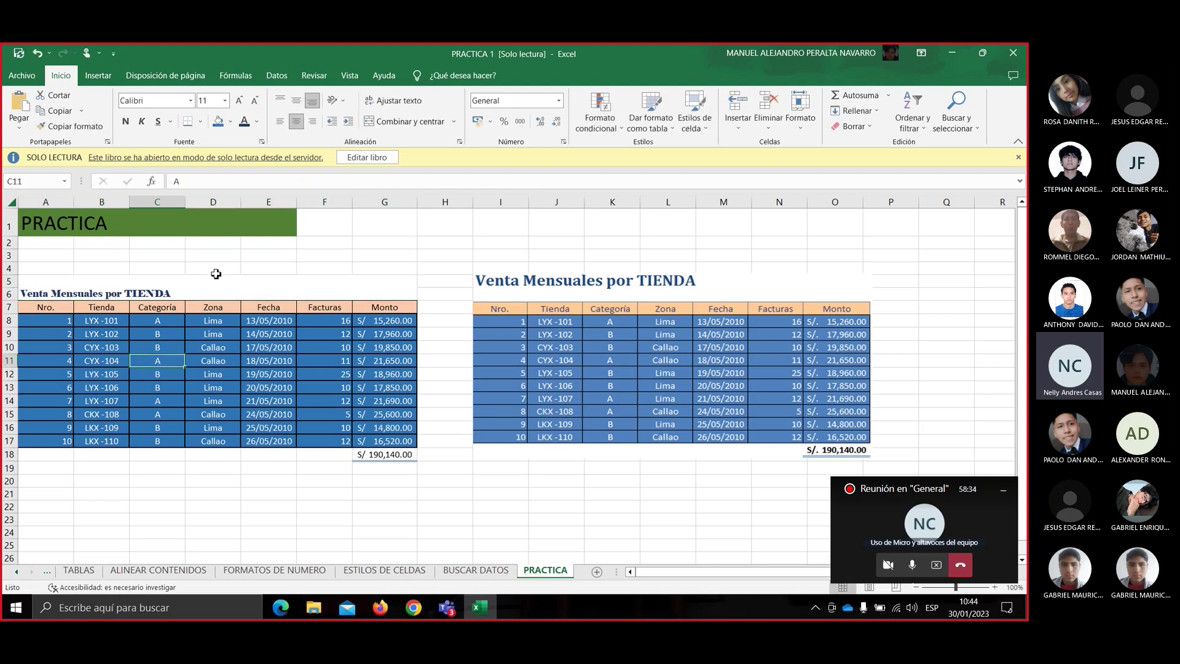
- Align the merged title "Venta Mensuales por TIENDA" in A5 vertically to the middle of its cell
left_click(202, 293)
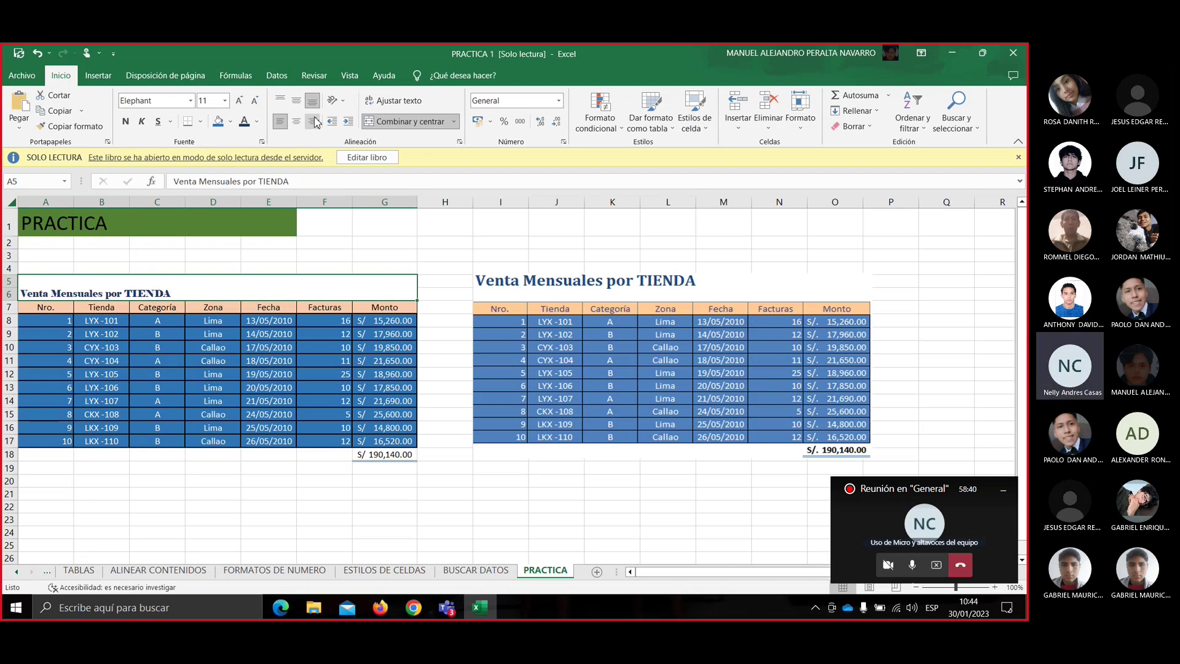
left_click(280, 100)
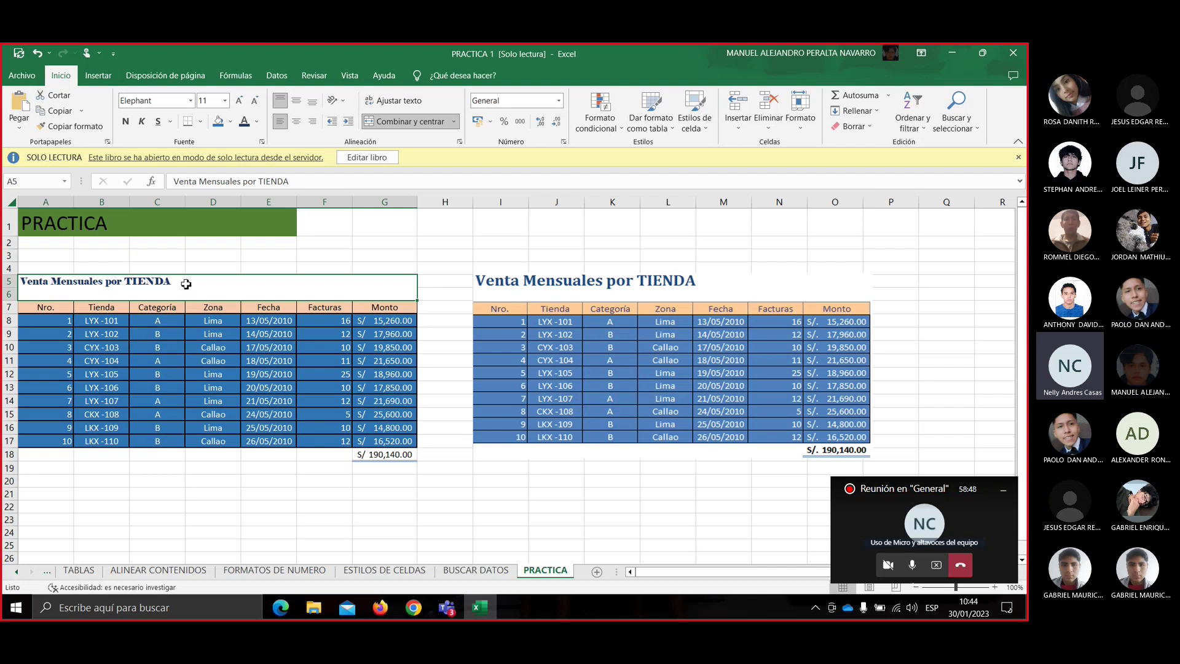
left_click(296, 103)
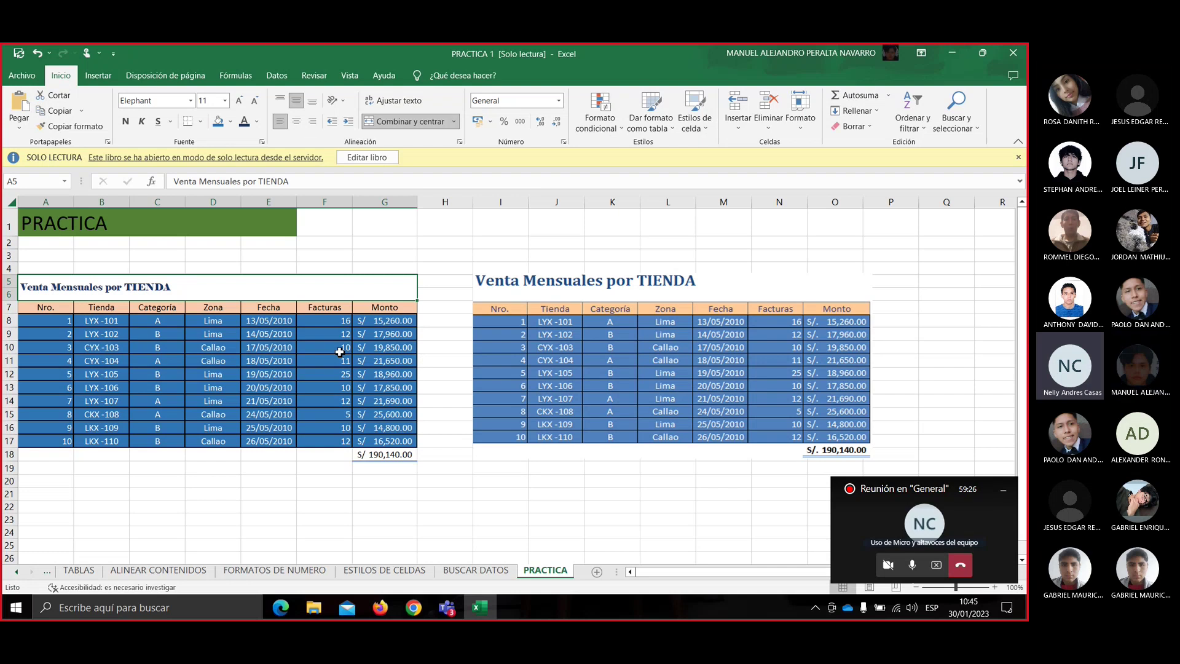
- Switch the Teams meeting microphone off and on again, and stop sharing the screen
key("XF86AudioRaiseVolume")
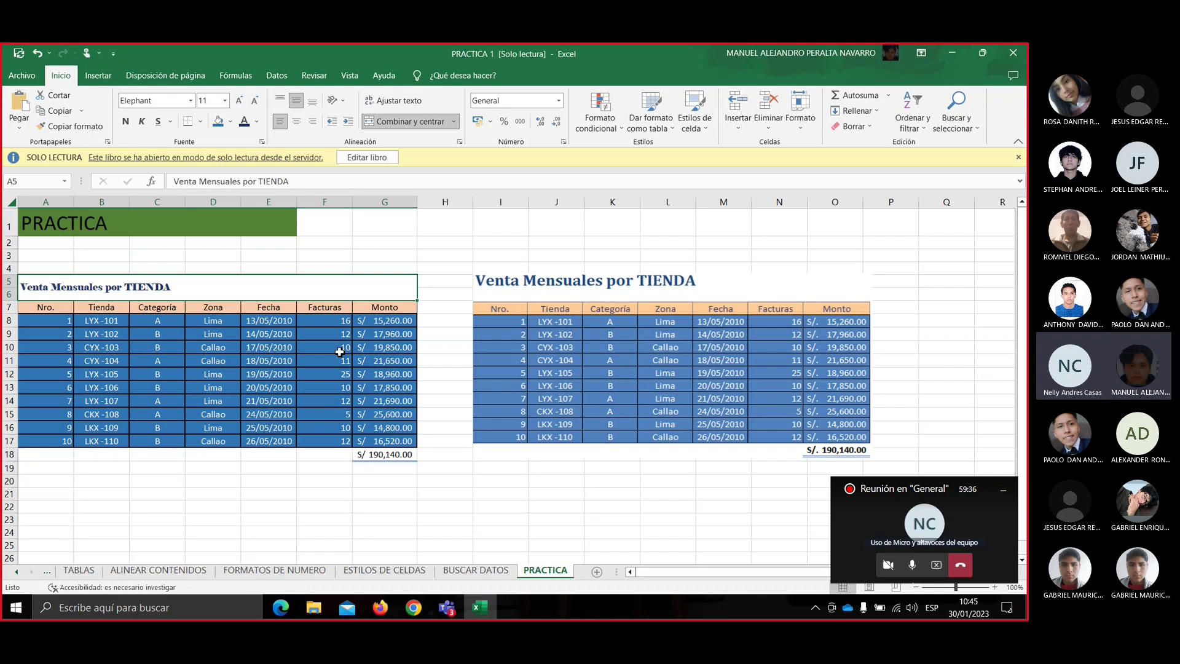
left_click(913, 566)
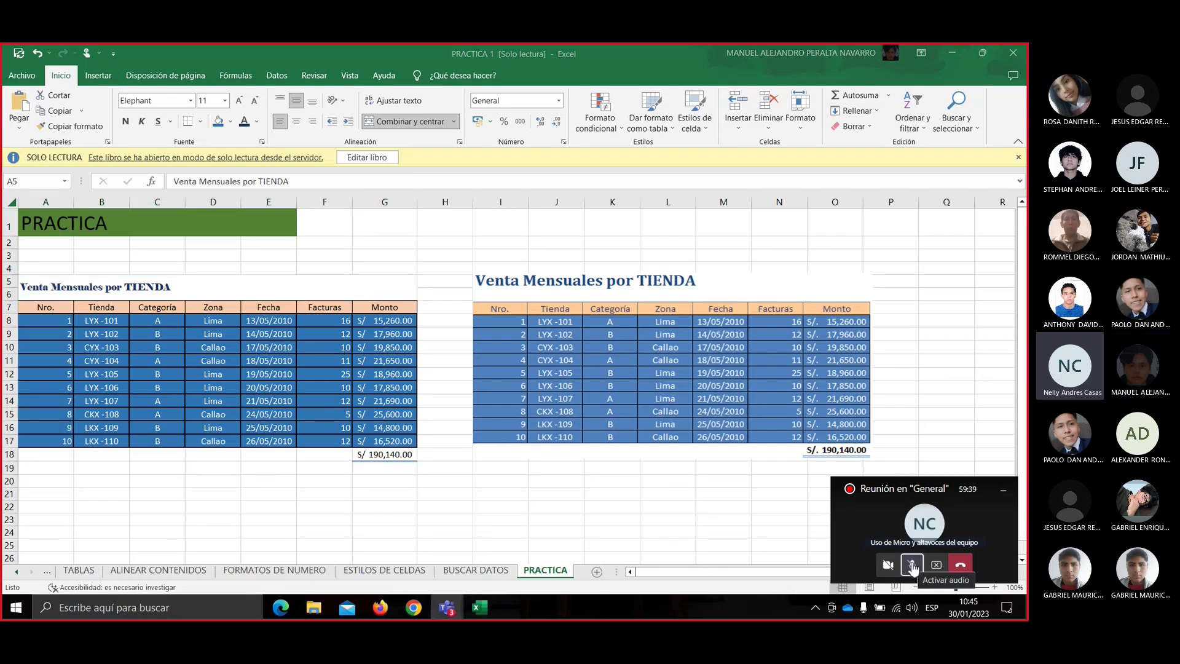
left_click(913, 567)
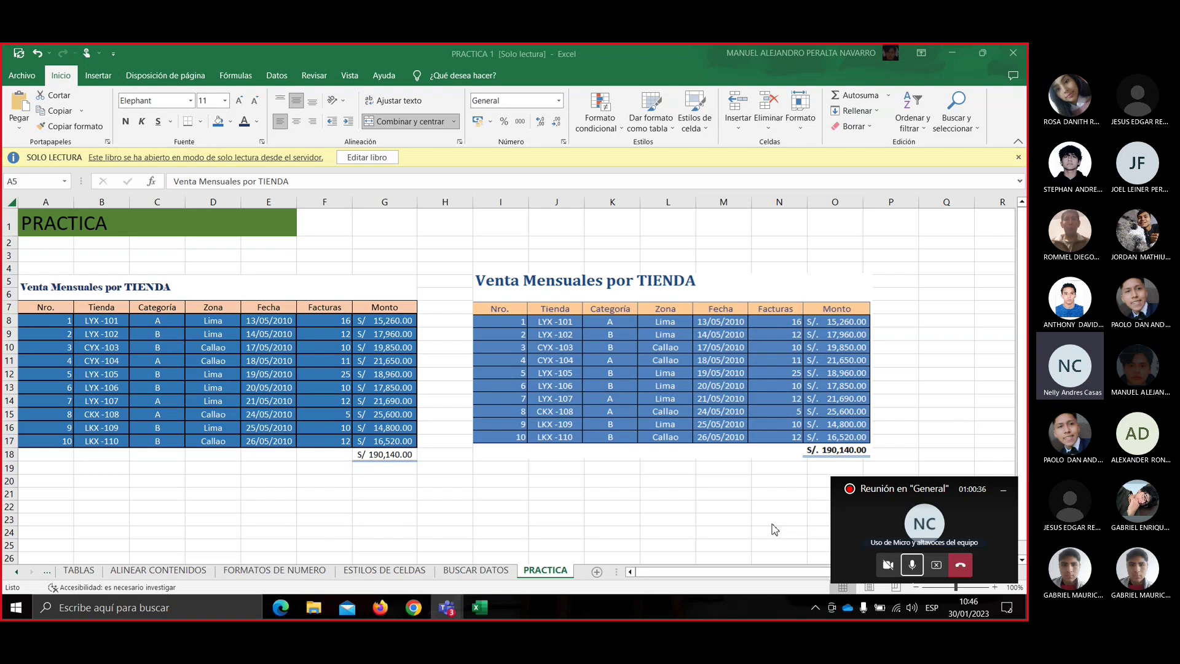
left_click(937, 565)
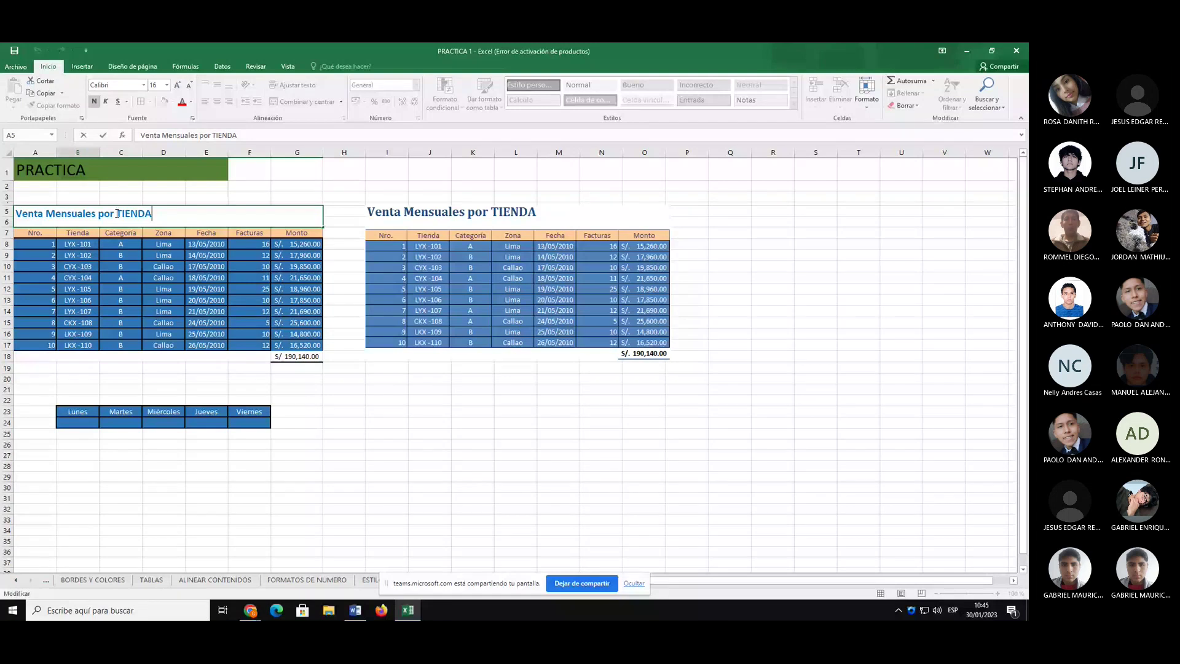
- Leave the title's editing mode and highlight the table's data rows A8:G17 and its Nro. values A8:A17 for review
key("Escape")
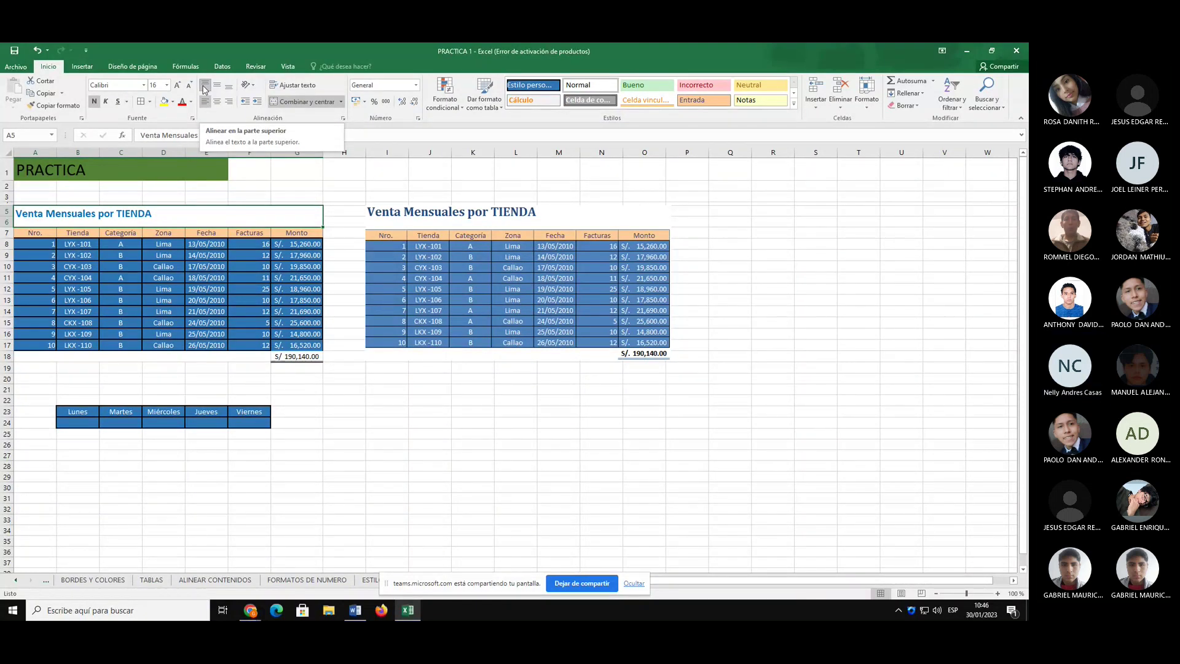
left_click(48, 253)
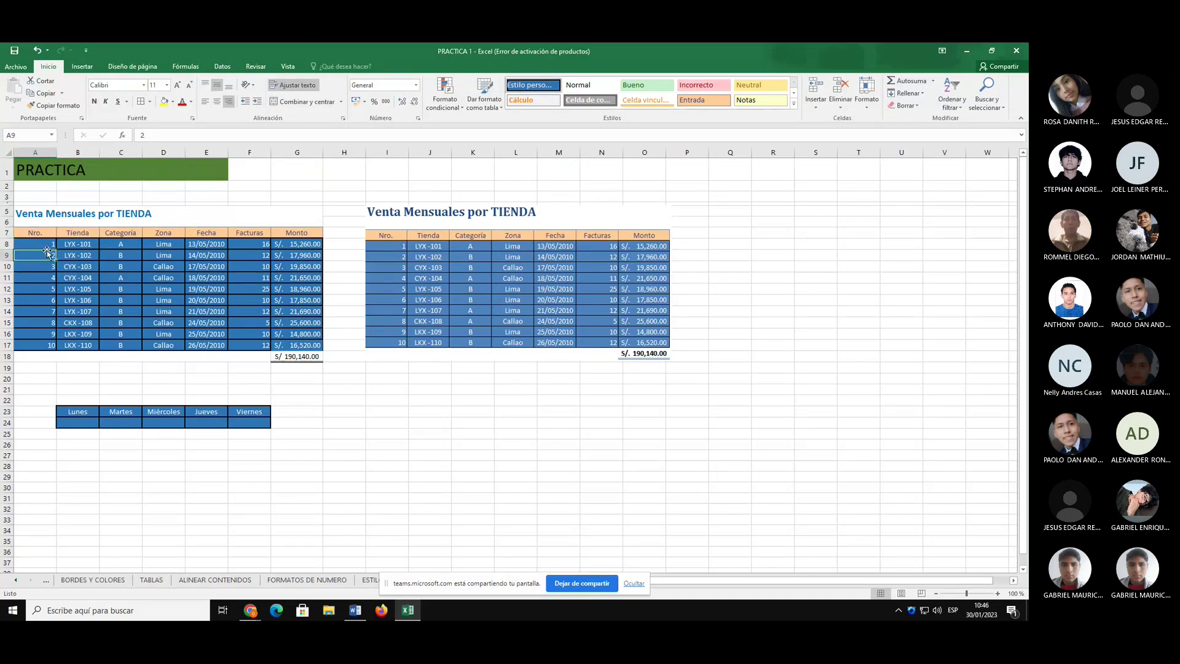
left_click(42, 244)
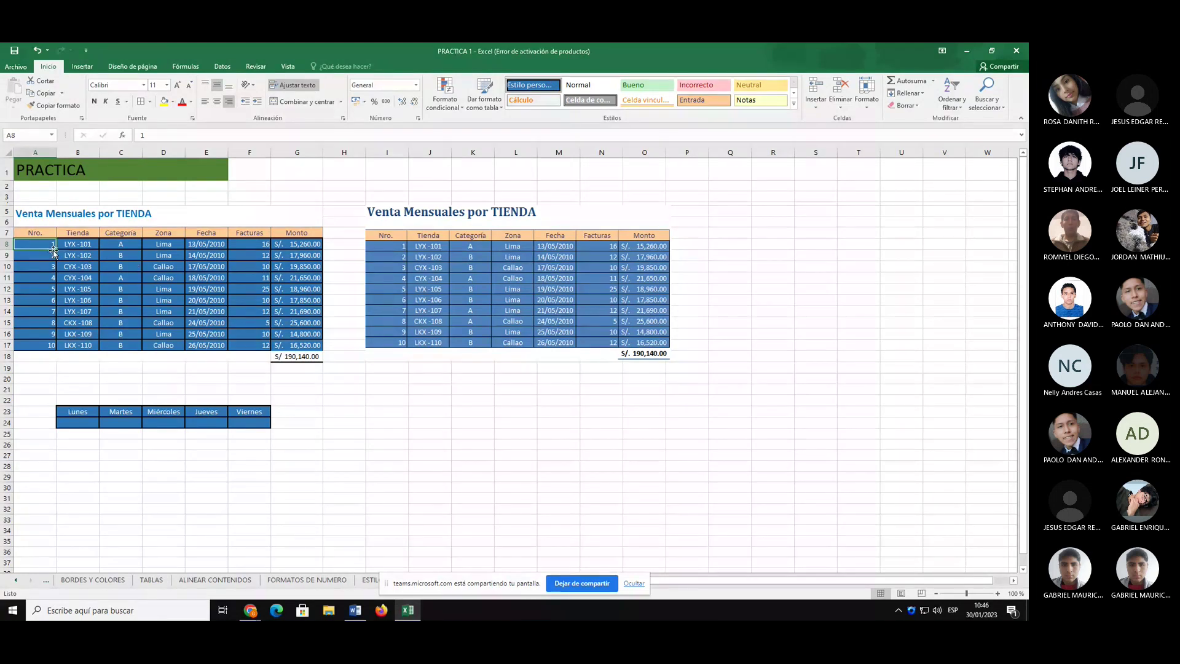
left_click_drag(54, 250, 301, 345)
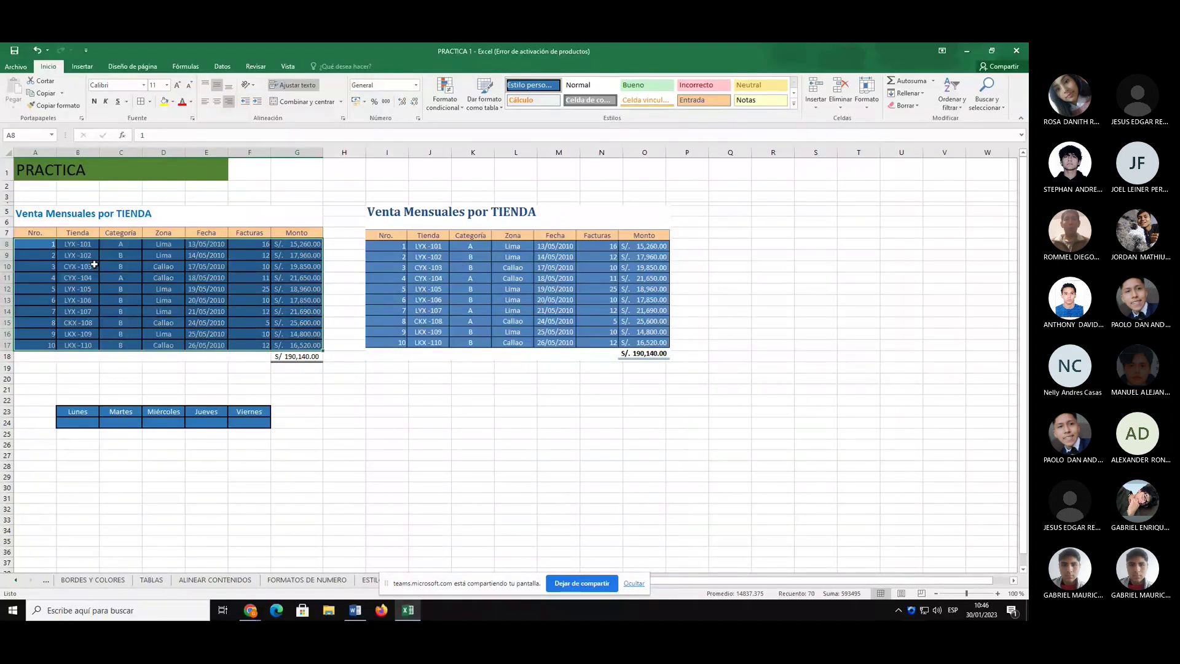
left_click(43, 247)
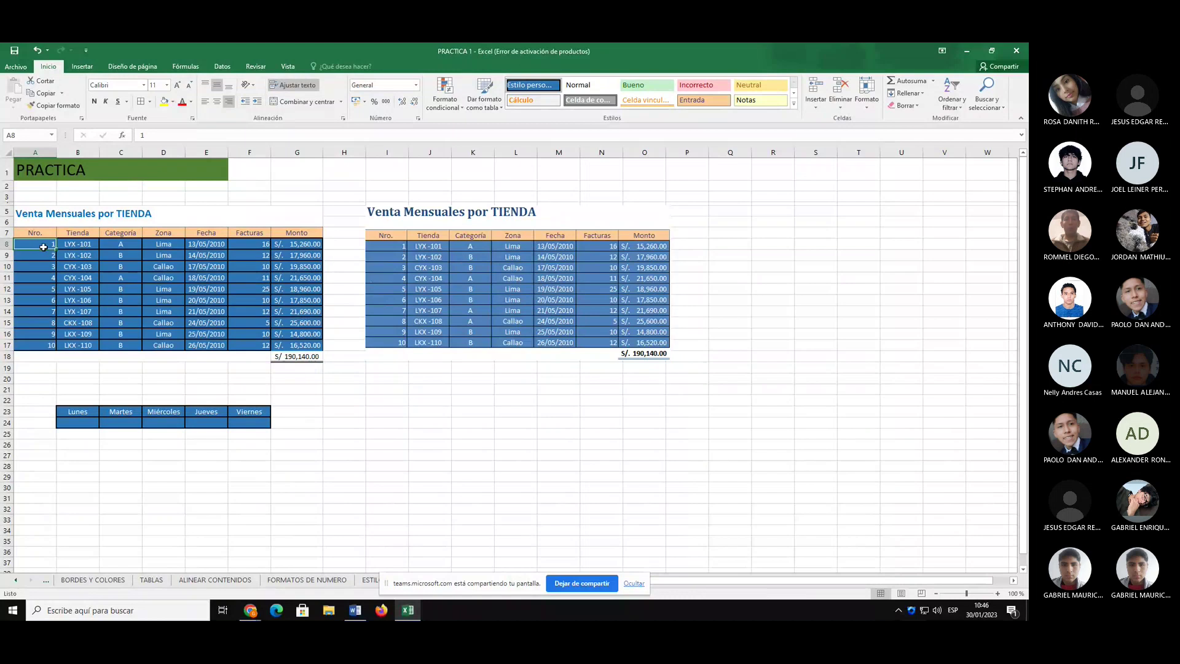
left_click_drag(43, 248, 47, 343)
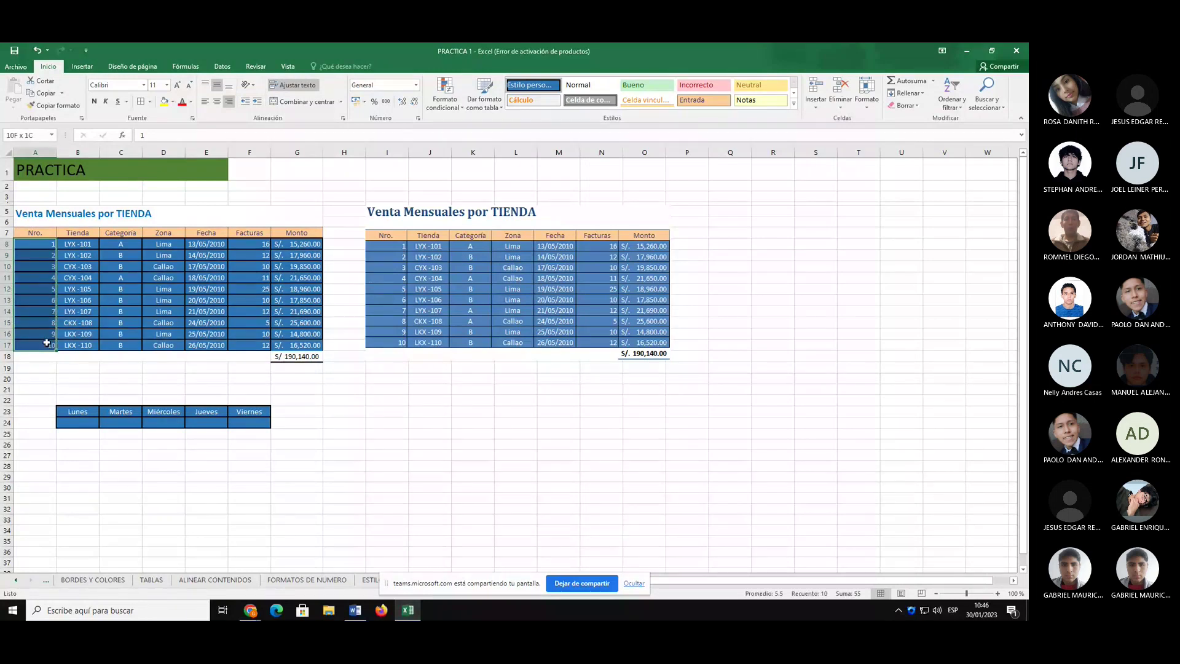
left_click_drag(46, 343, 47, 344)
- Examine the number formats available for the date in E17 of the Fecha column, without changing the format
left_click_drag(206, 344, 201, 257)
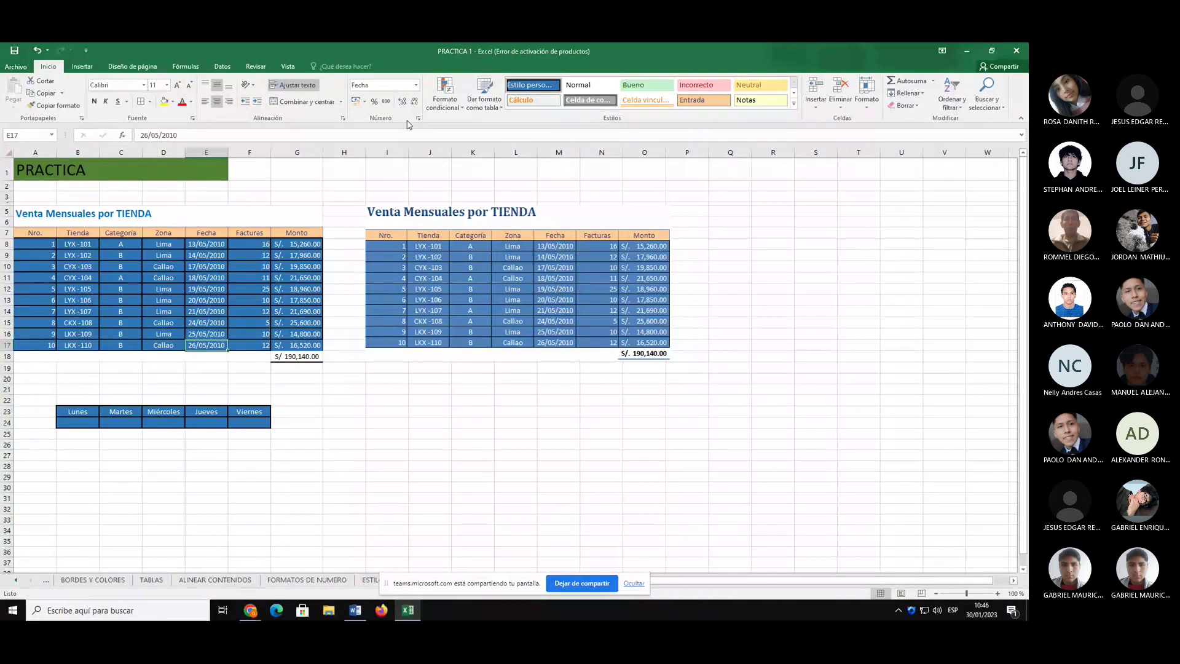
left_click(416, 85)
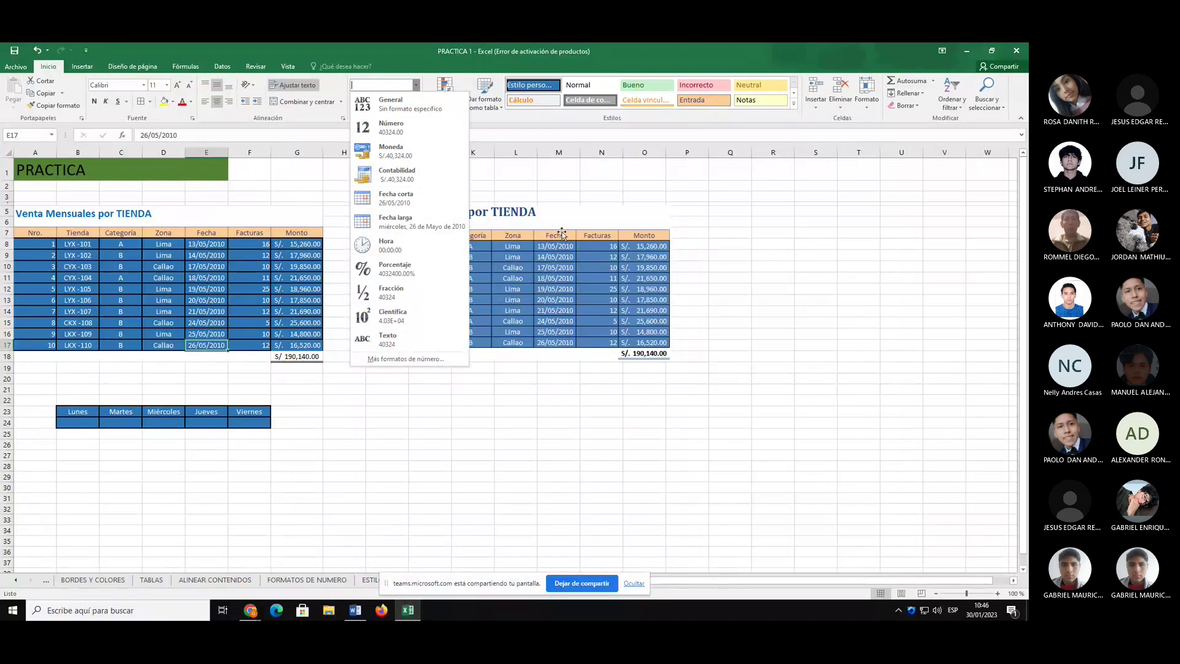
double_click(284, 278)
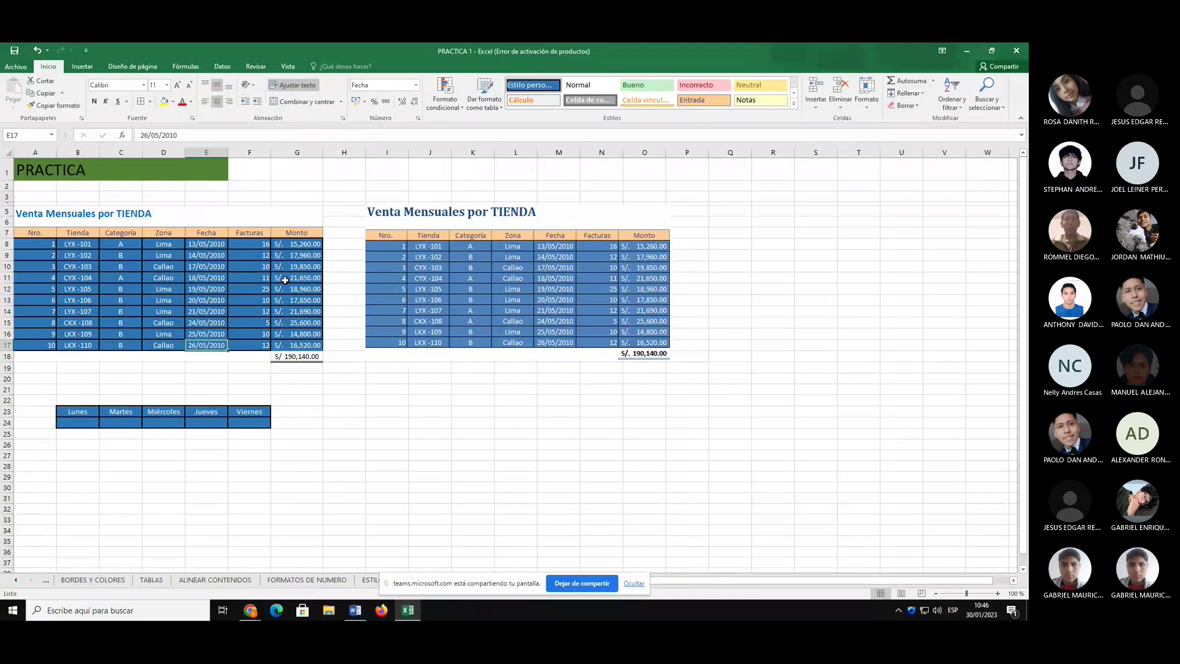
left_click(41, 244)
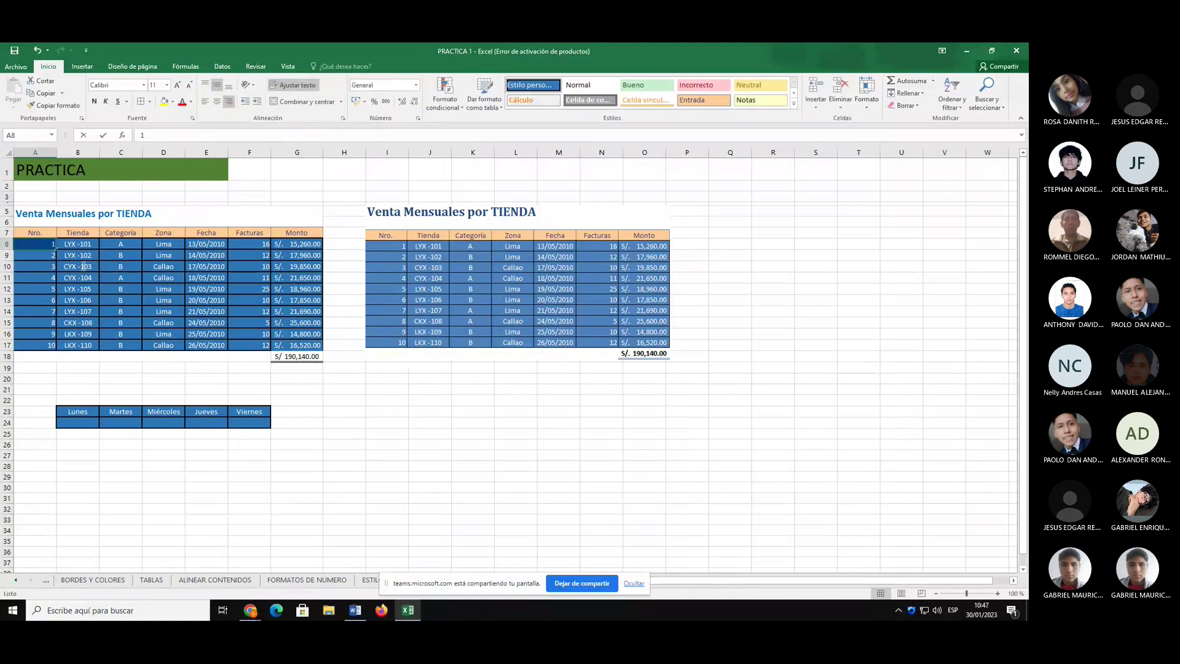
left_click(79, 256)
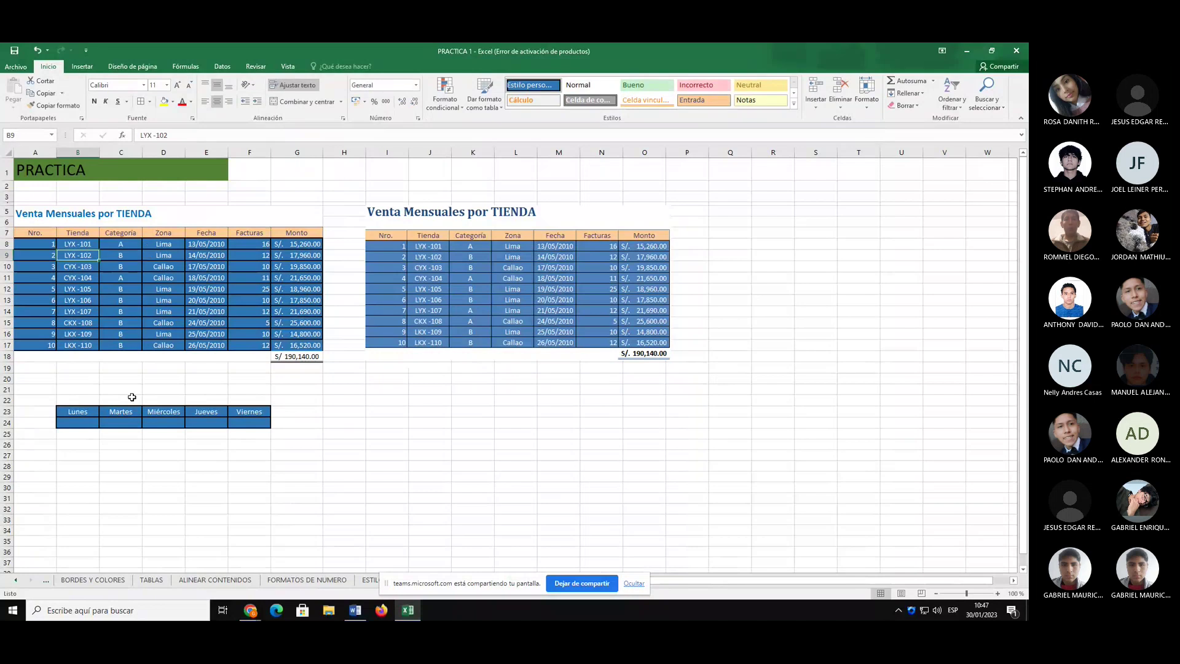
- Try the custom cell style on the empty range I21:L24 and undo it
left_click(440, 401)
left_click_drag(390, 390, 534, 423)
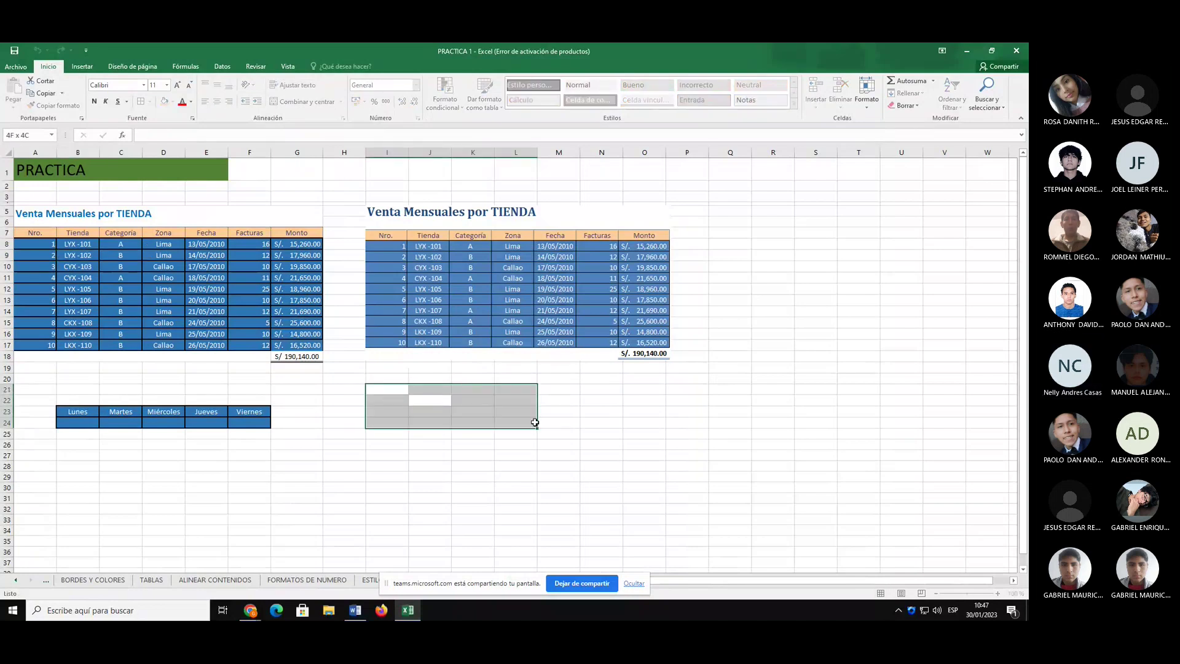
left_click(544, 87)
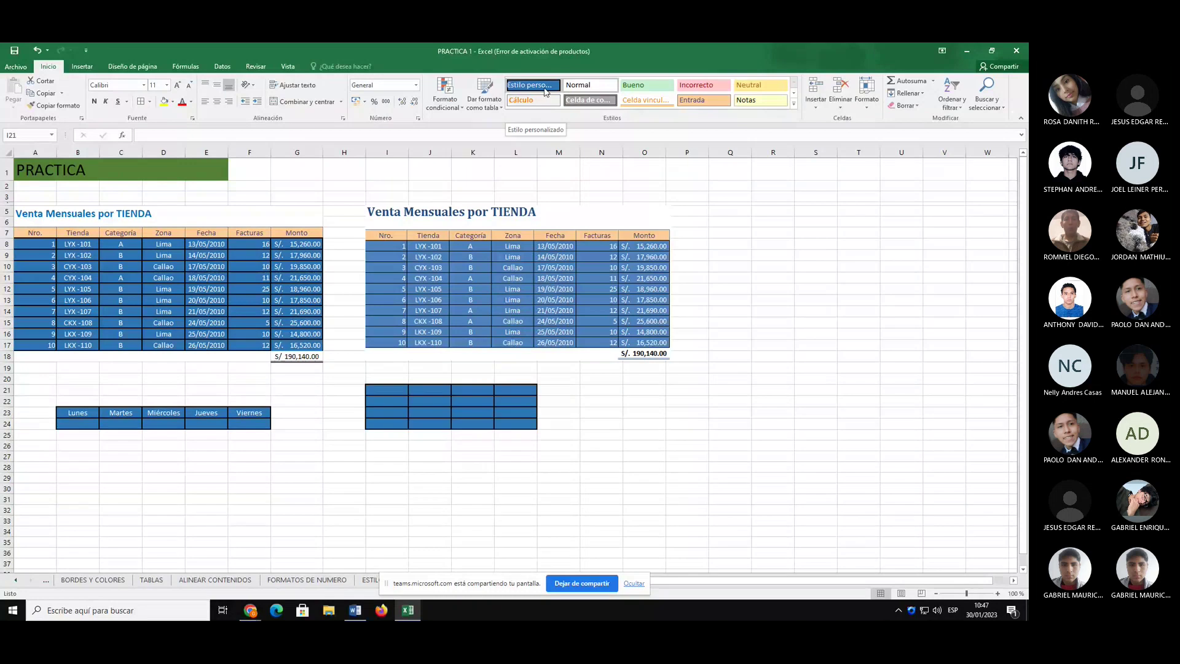
key("ctrl+z")
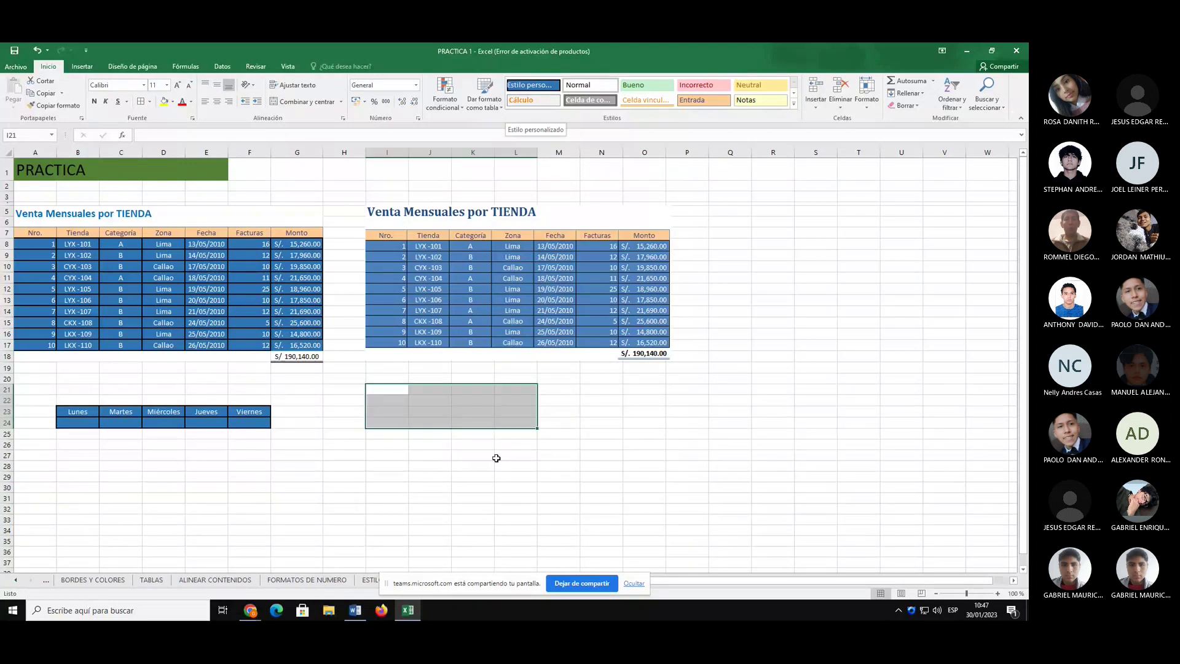
- Choose the double line style in the border settings of the Monto total in G18 and accept the settings
left_click(290, 391)
left_click(297, 362)
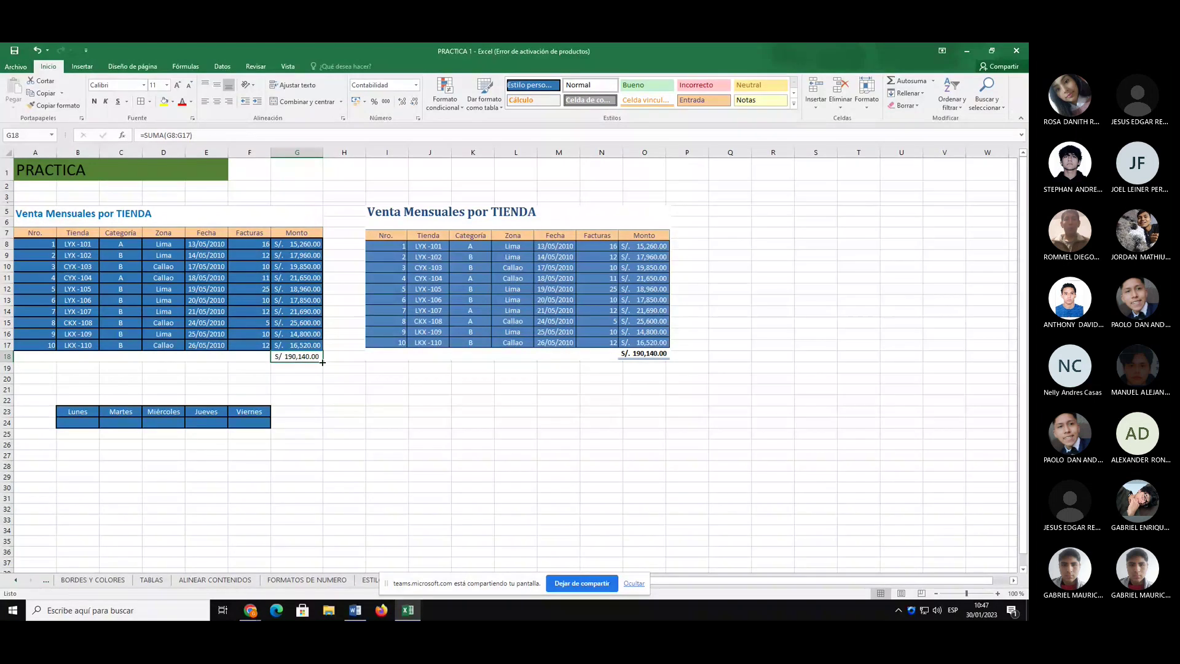
left_click(308, 366)
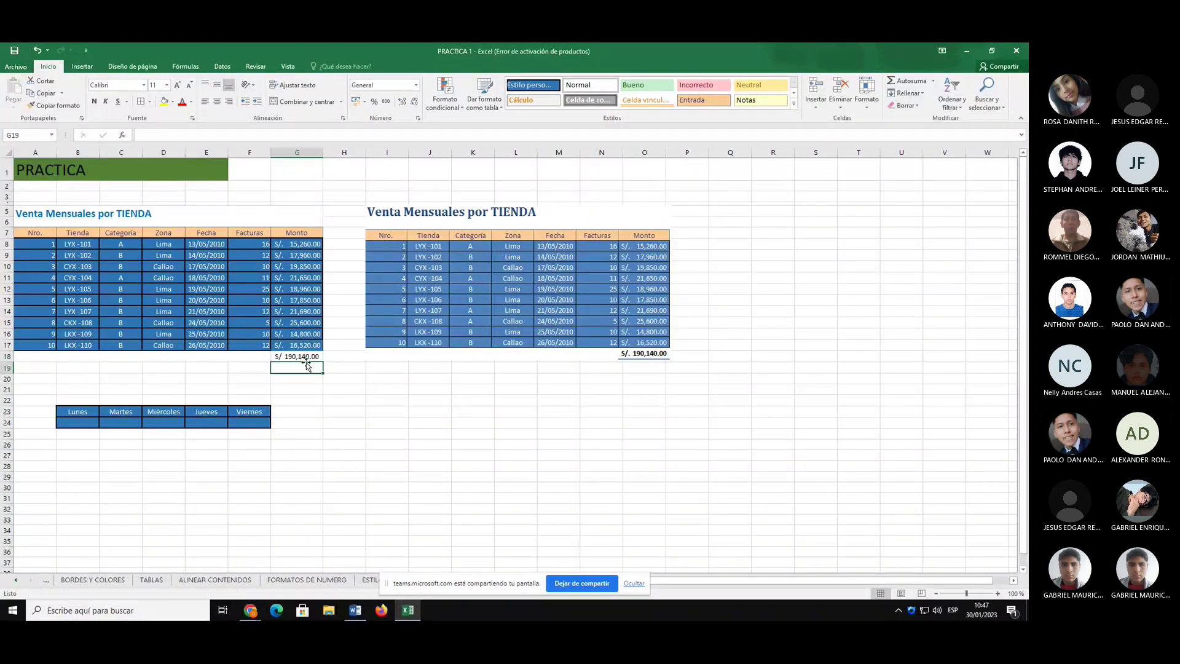
right_click(306, 359)
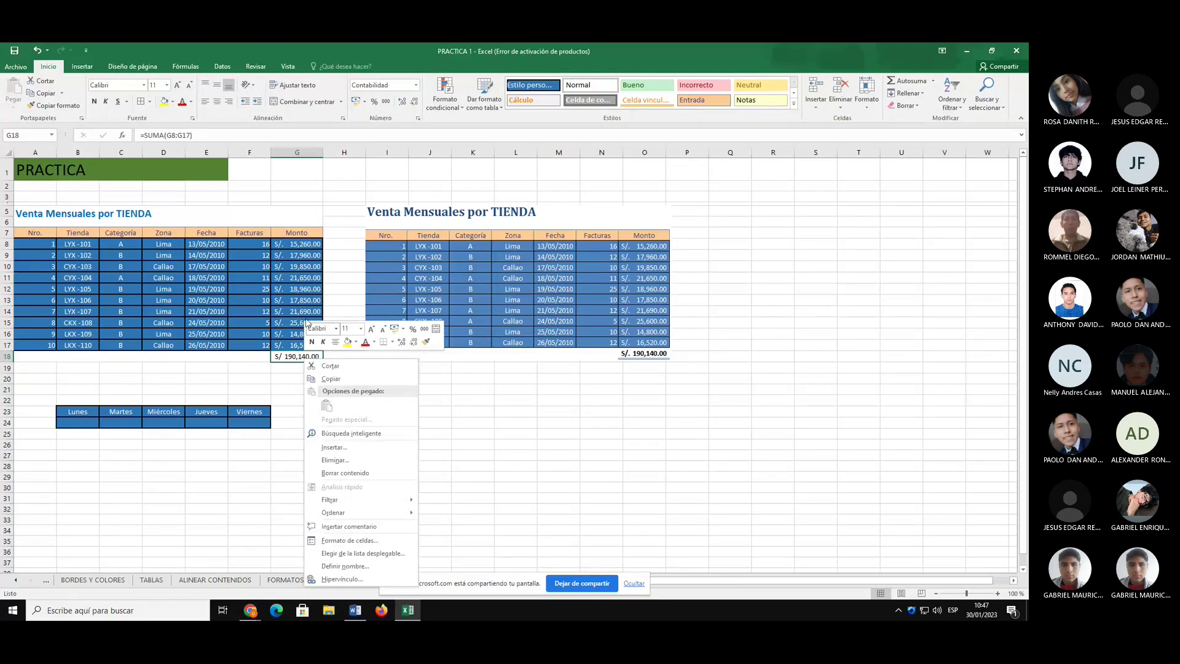
left_click(149, 102)
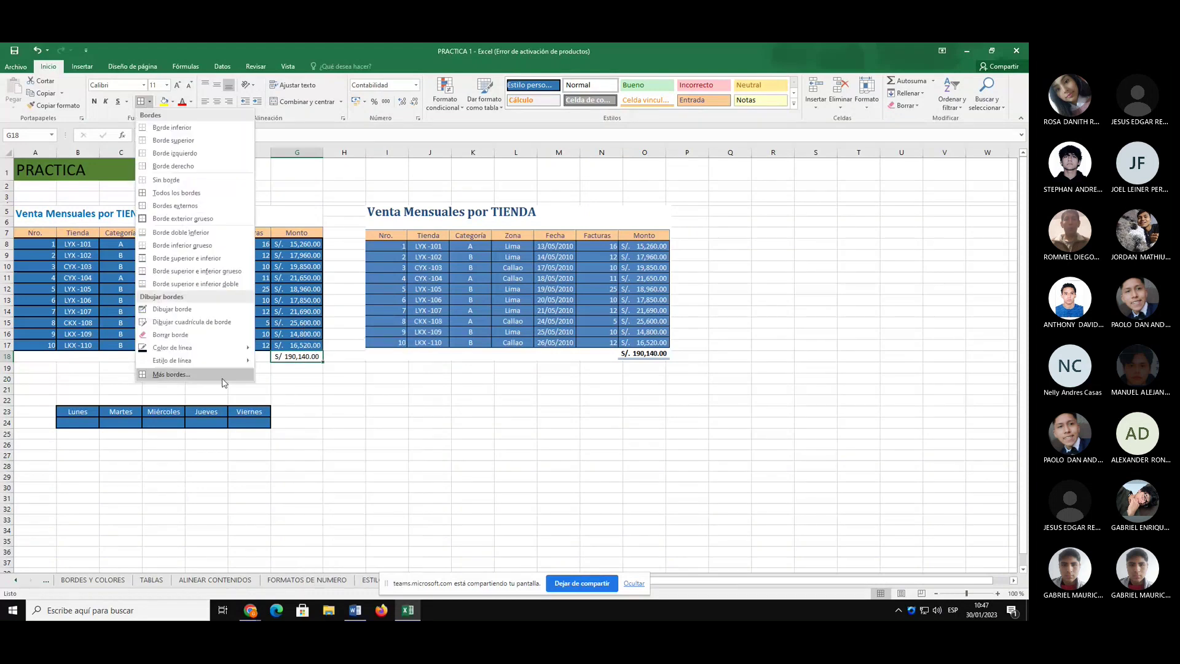
left_click(223, 376)
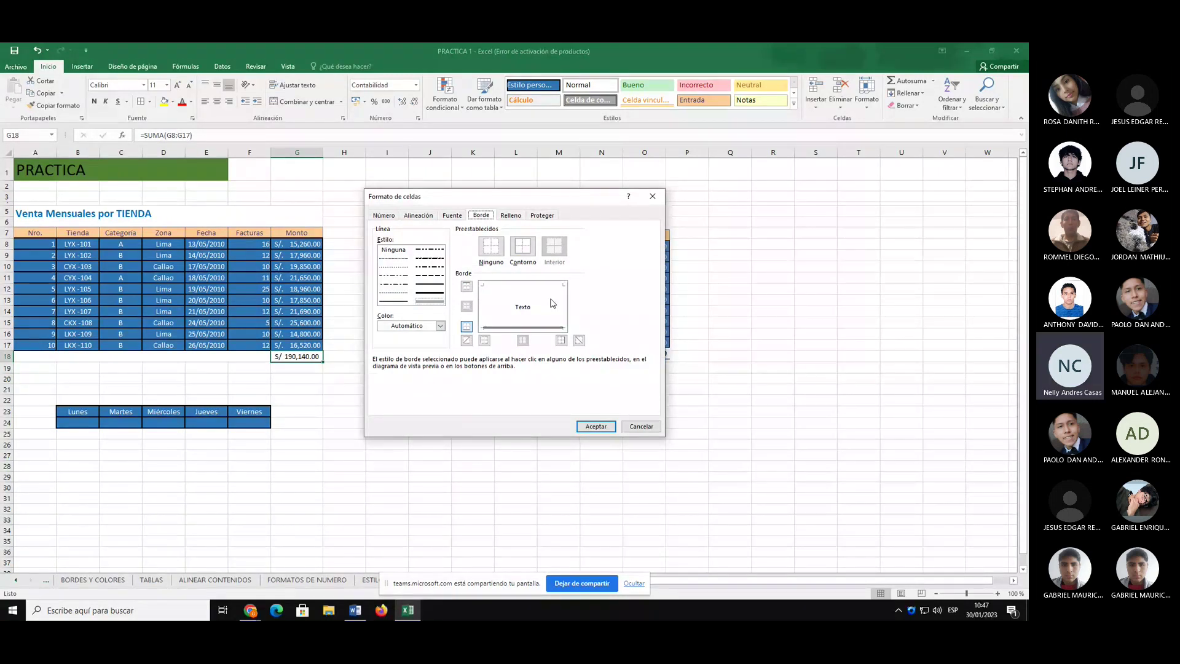
left_click(437, 303)
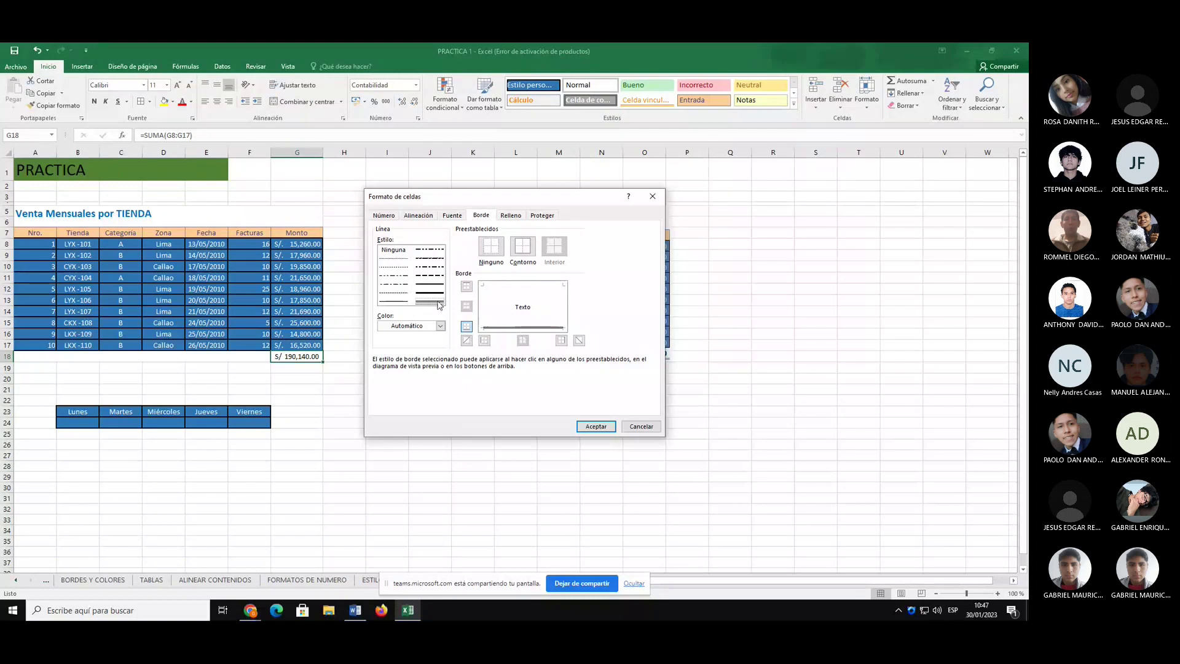
left_click(590, 424)
- Look through the available cell styles for the Nro. header cell A7 without applying one
left_click(43, 232)
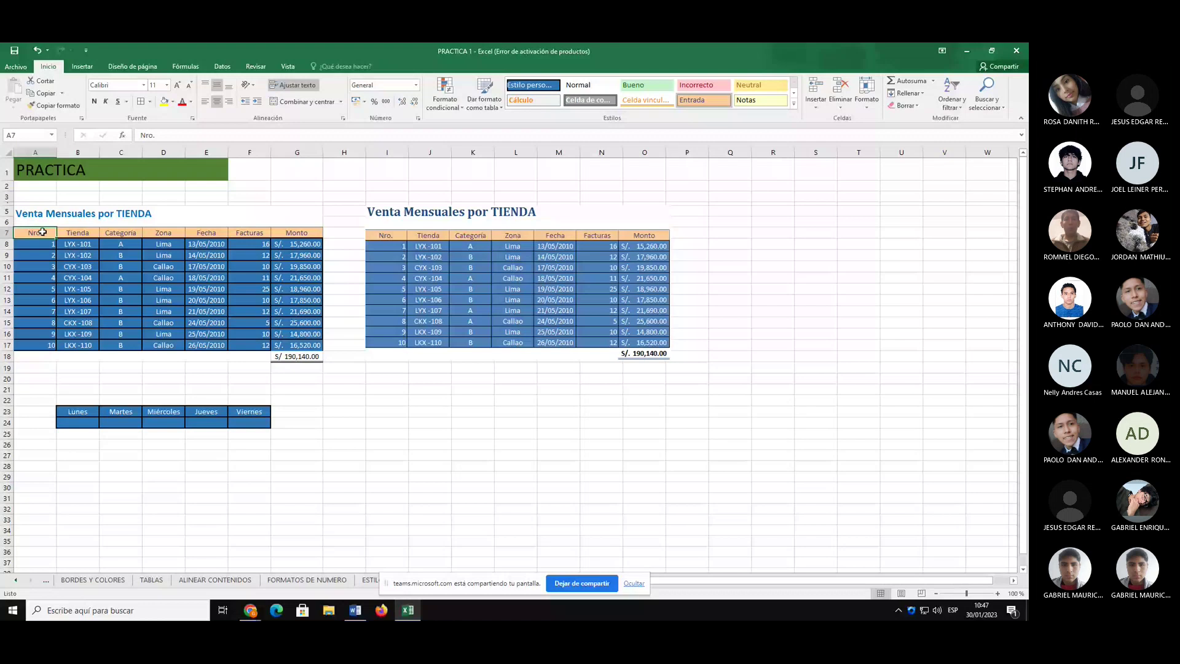
left_click(793, 104)
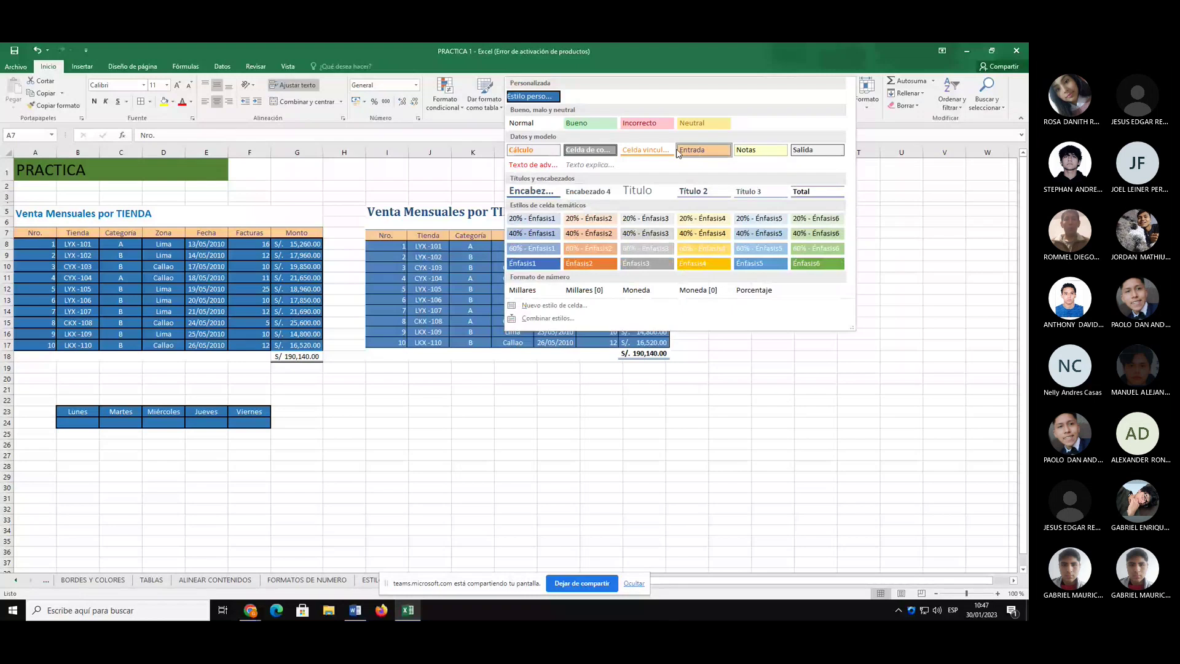
left_click(269, 299)
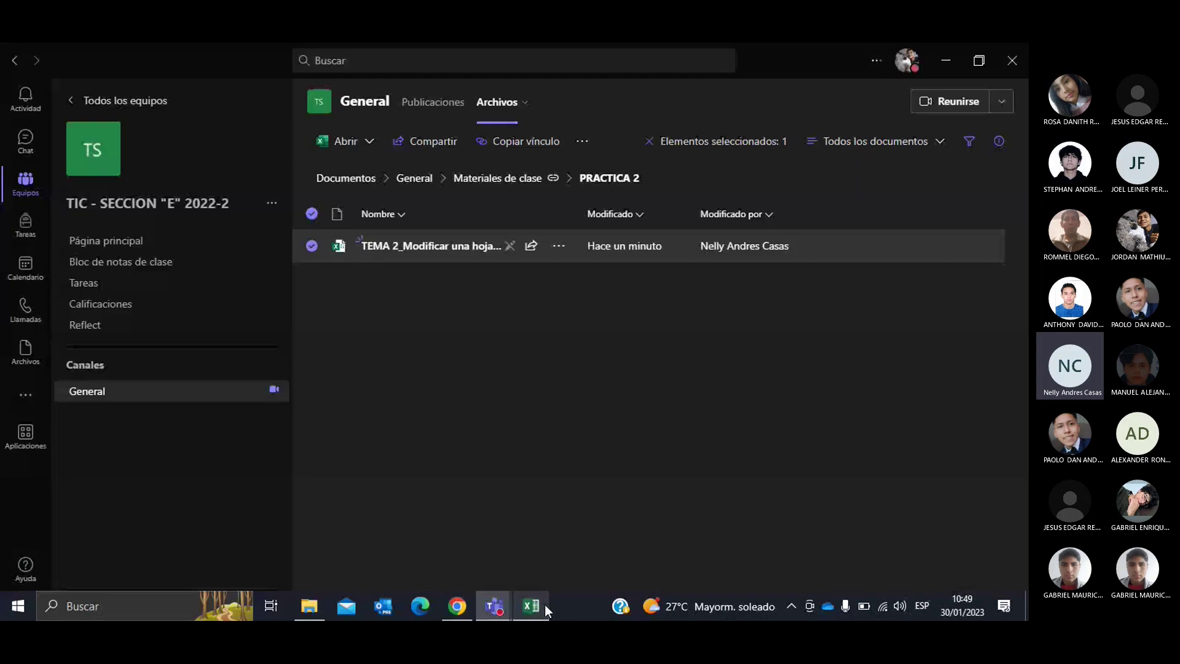
- Switch to the PRACTICA 1 workbook in Excel and review the header row and range A7:G18 of the store sales table
left_click(544, 604)
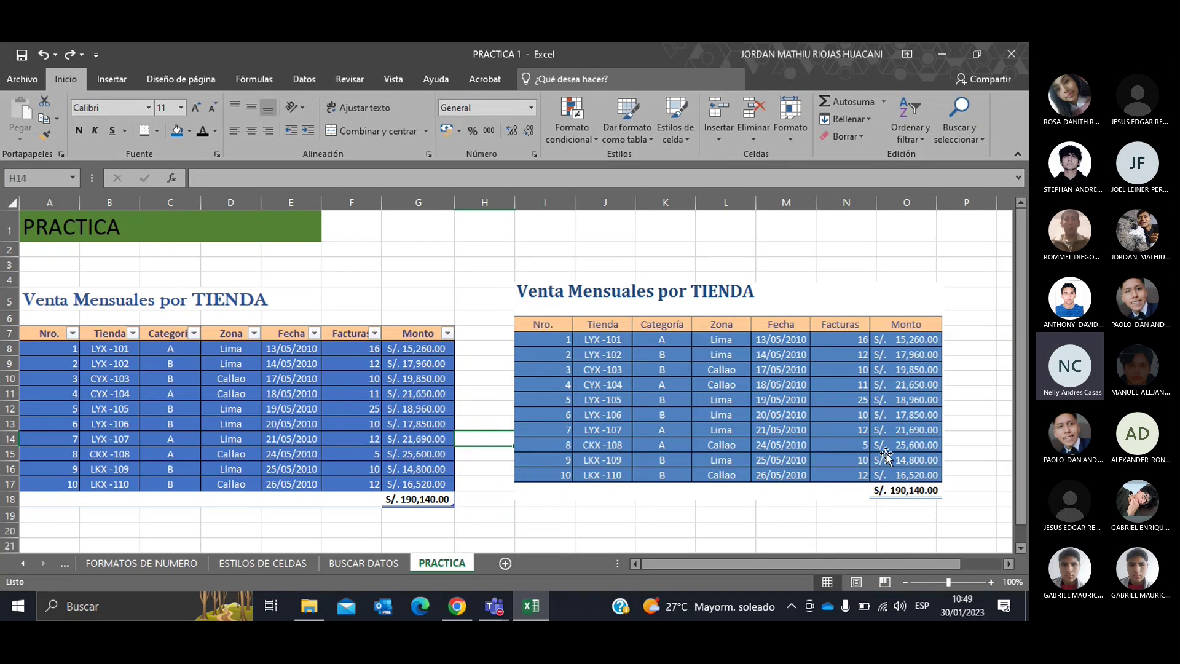
left_click(463, 338)
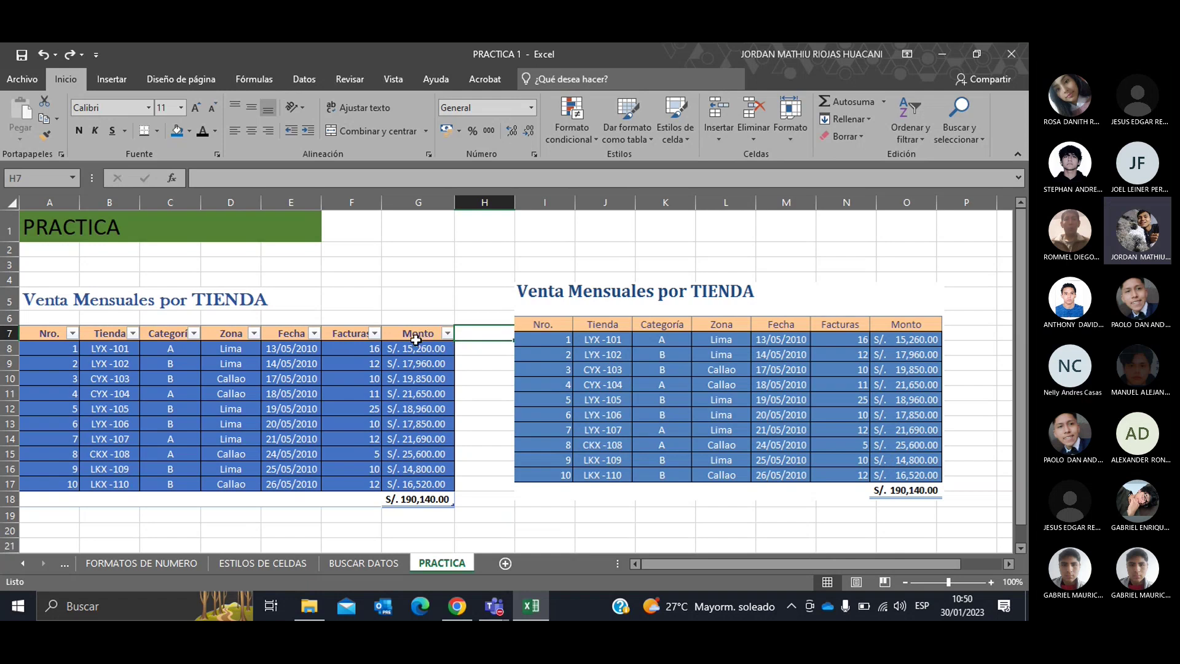
left_click_drag(428, 333, 61, 333)
left_click(372, 361)
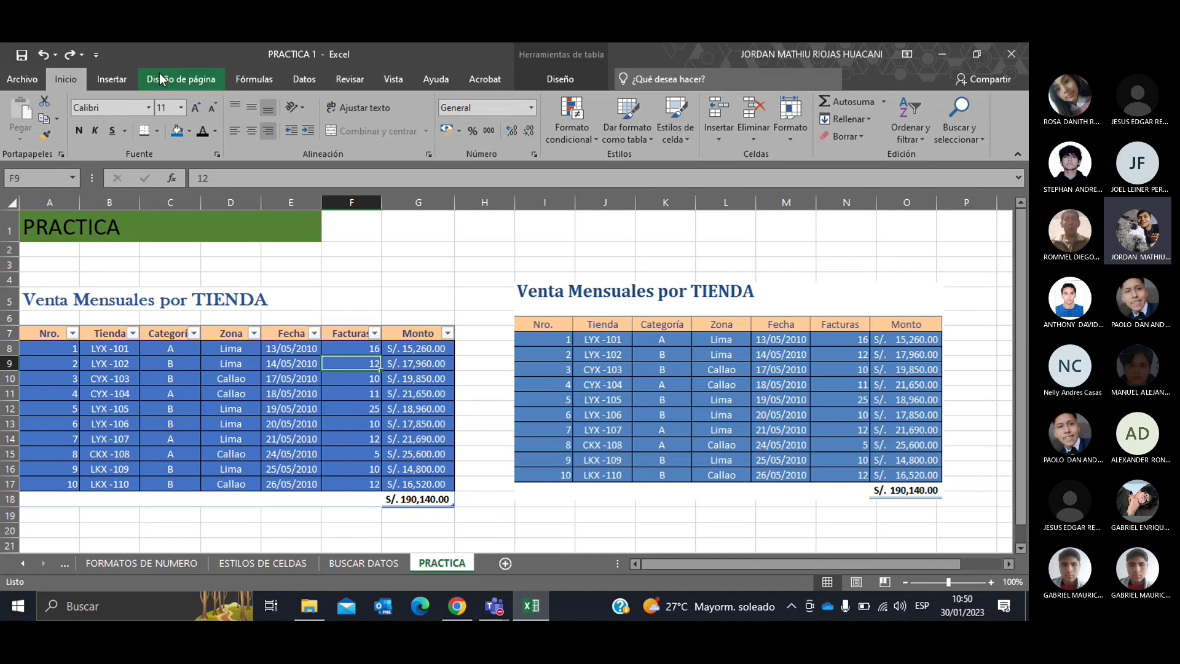
left_click_drag(52, 333, 428, 499)
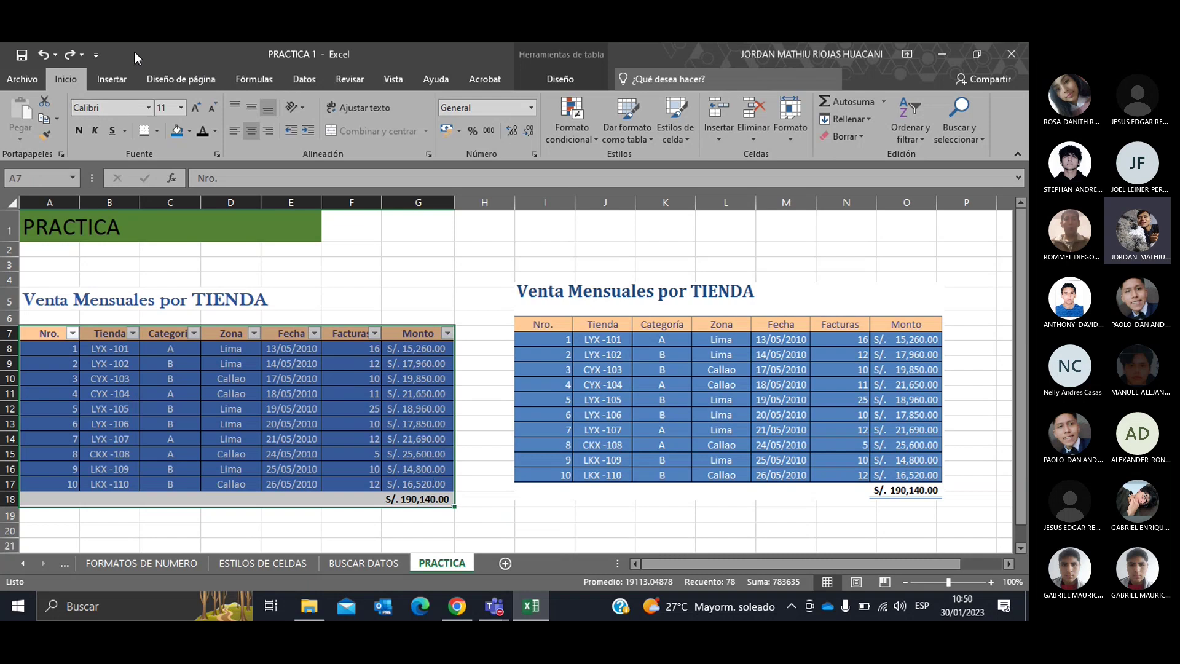
left_click(117, 82)
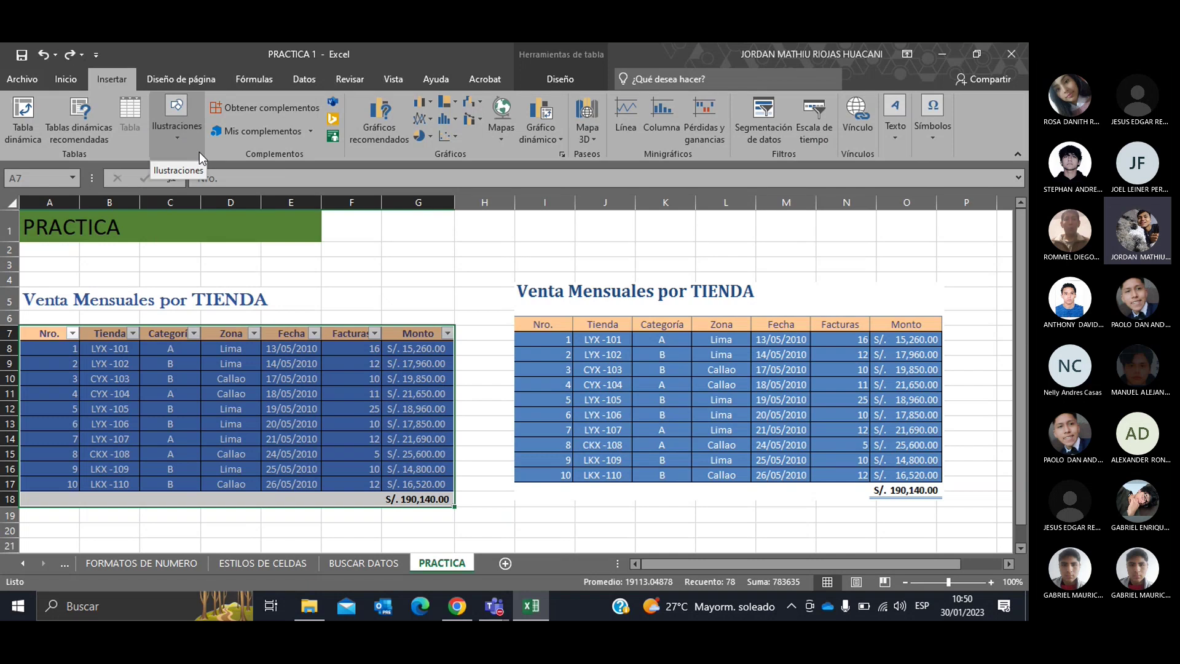
left_click(439, 263)
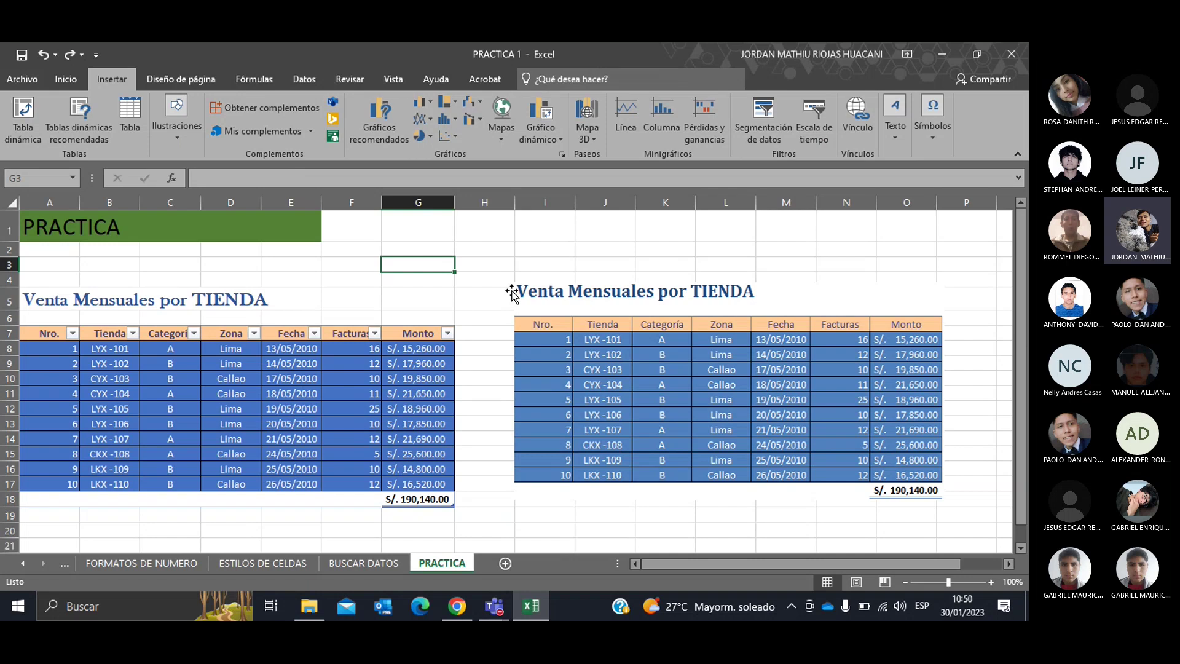
key("ctrl+t")
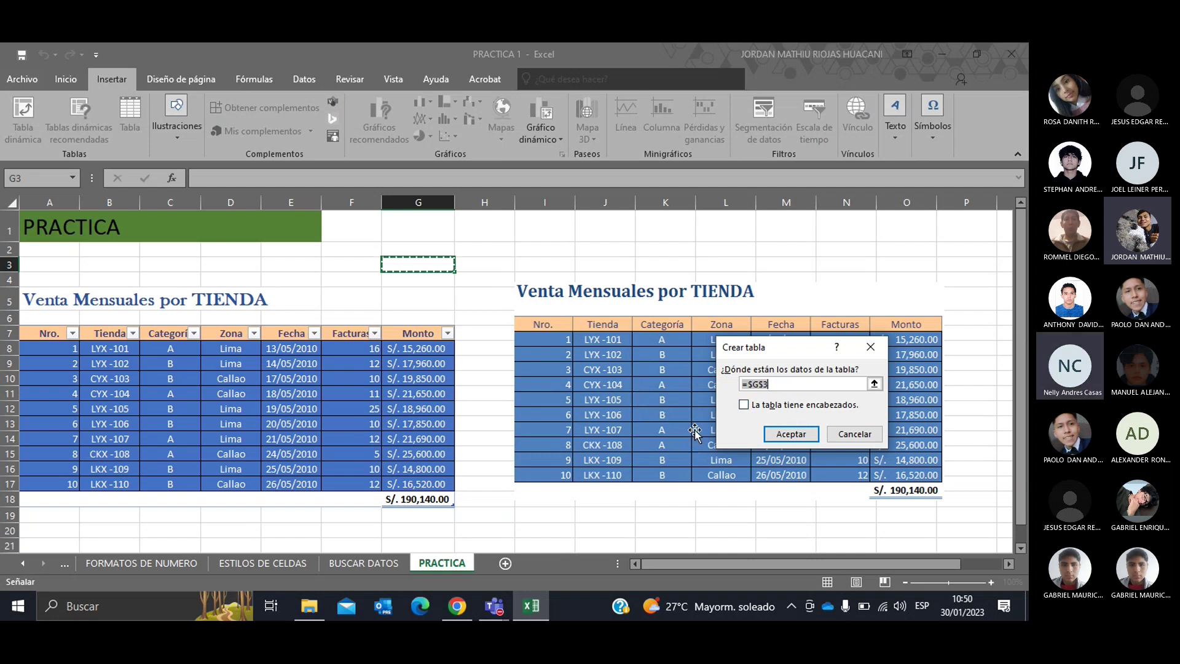
left_click(855, 437)
left_click(486, 379)
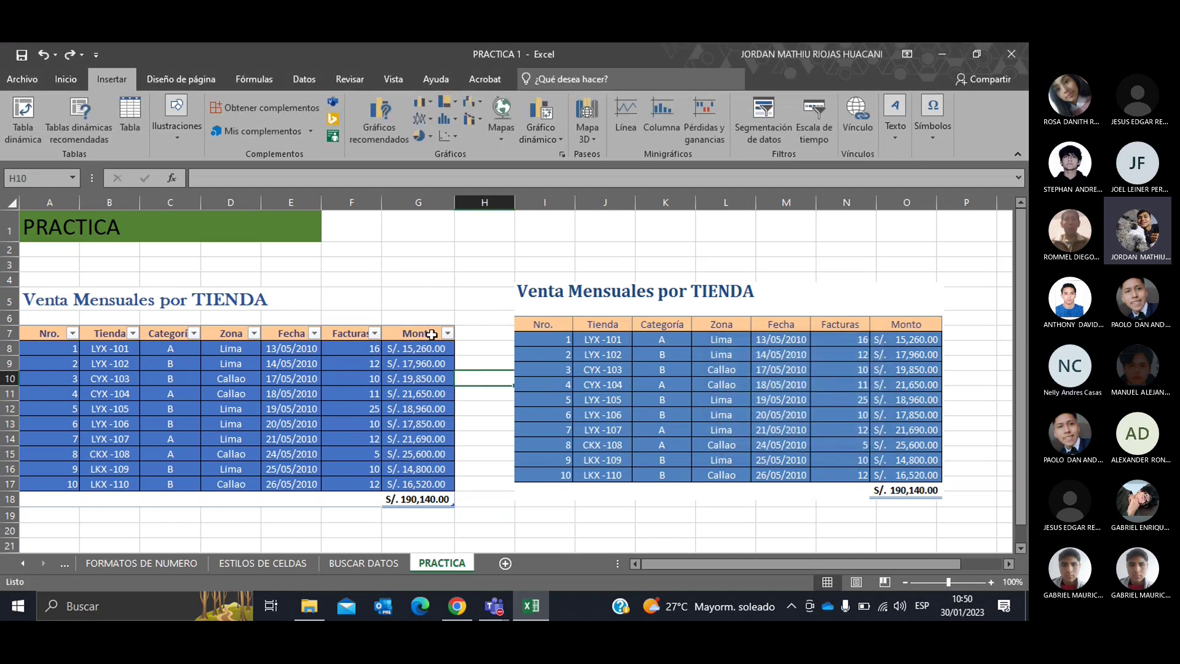
- Examine the filter and number filter options of the Monto column without applying any
left_click_drag(432, 335, 43, 334)
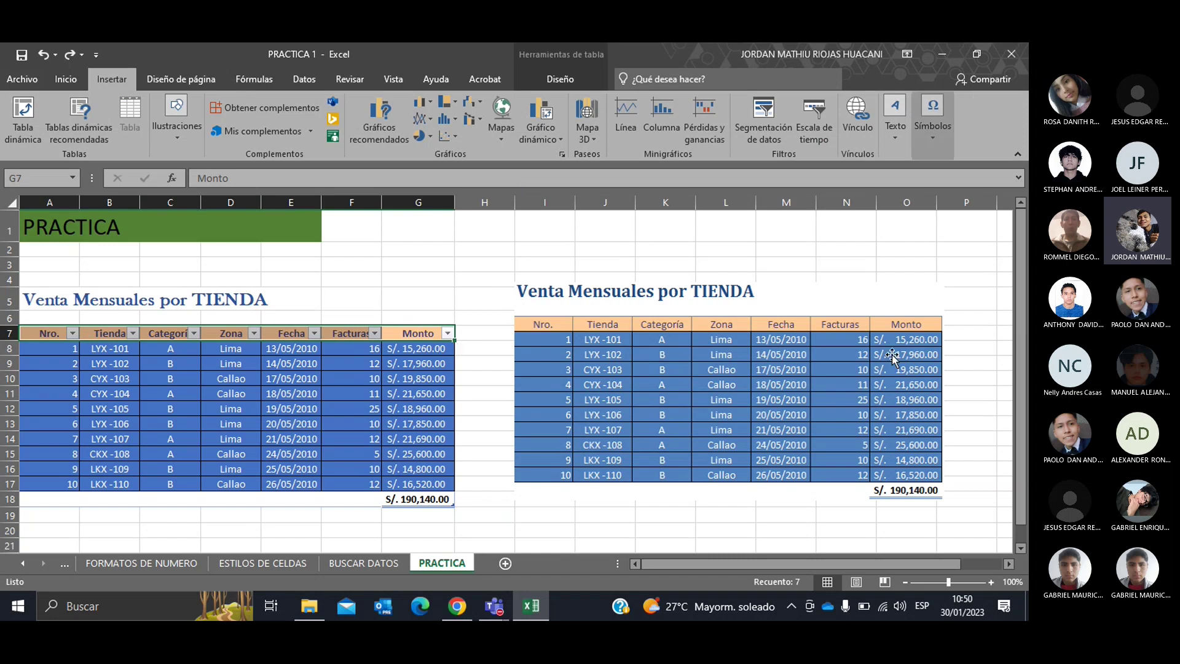
left_click(463, 334)
left_click(448, 333)
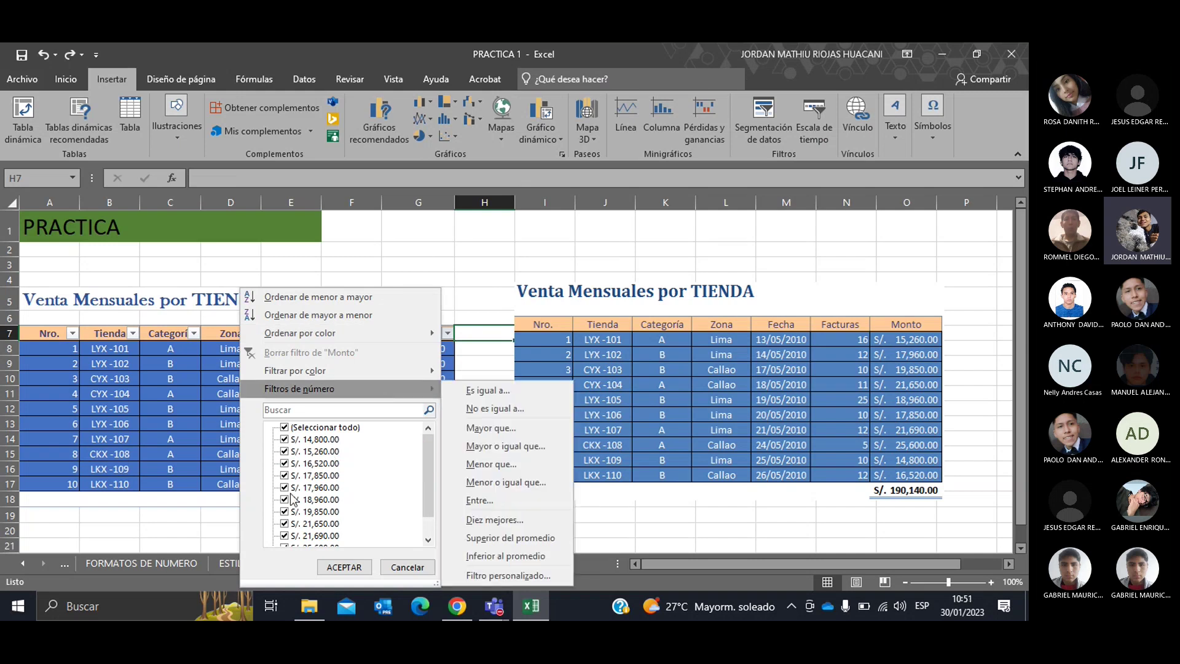
mouse_move(369, 333)
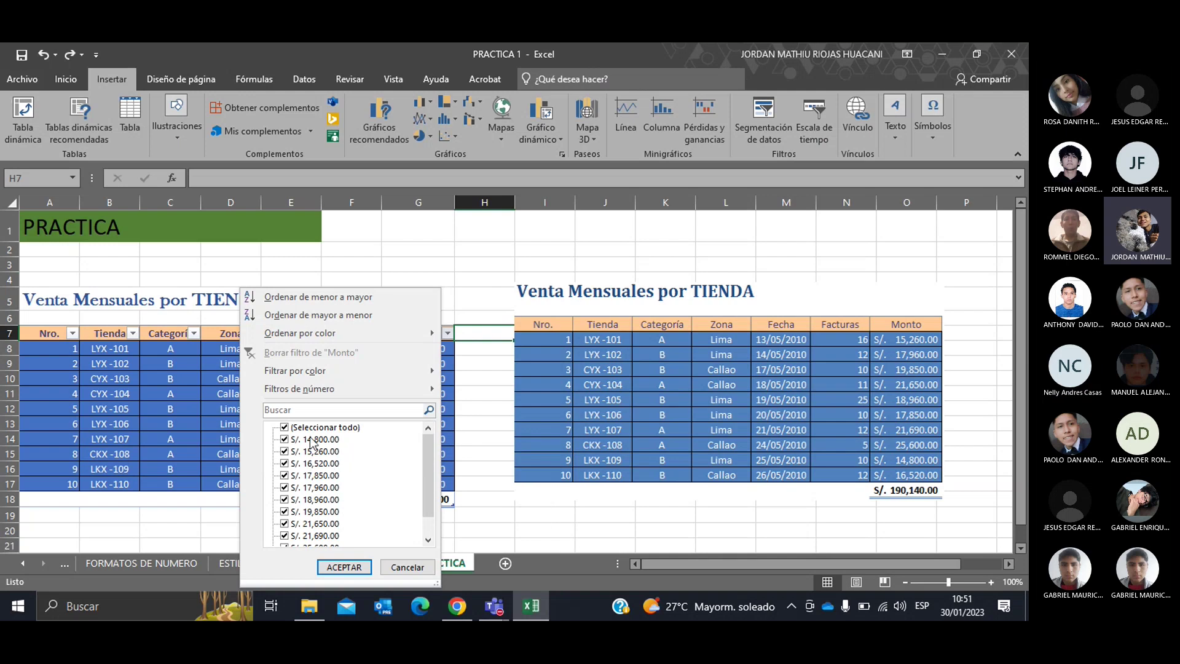
left_click(406, 569)
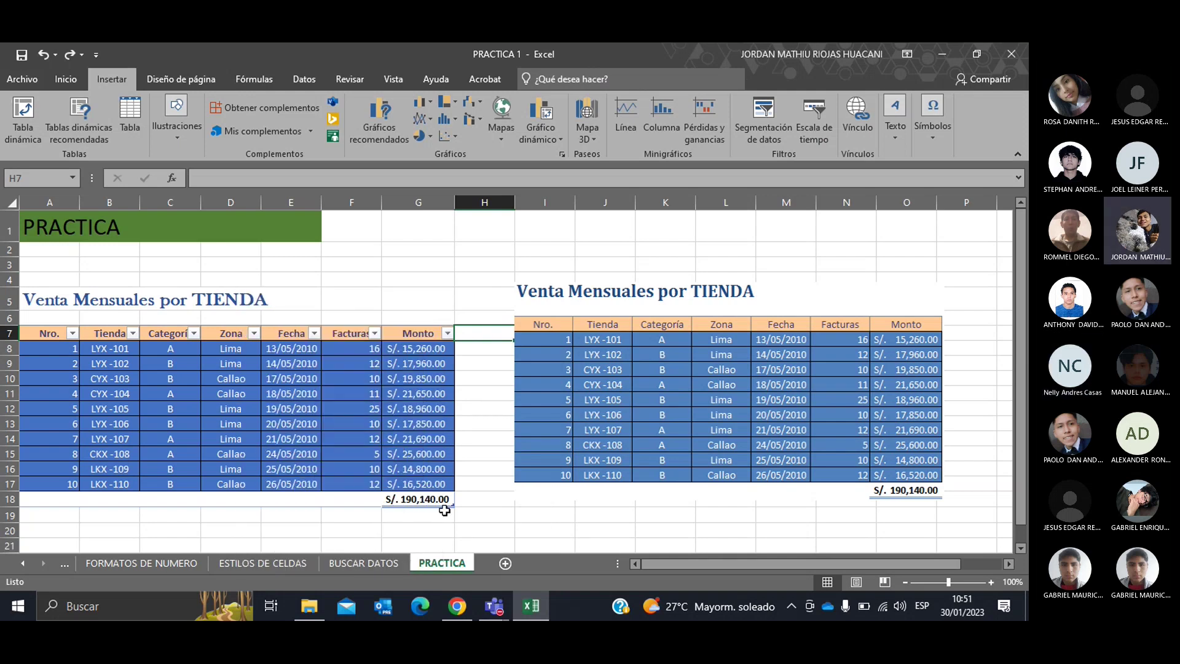
left_click(502, 408)
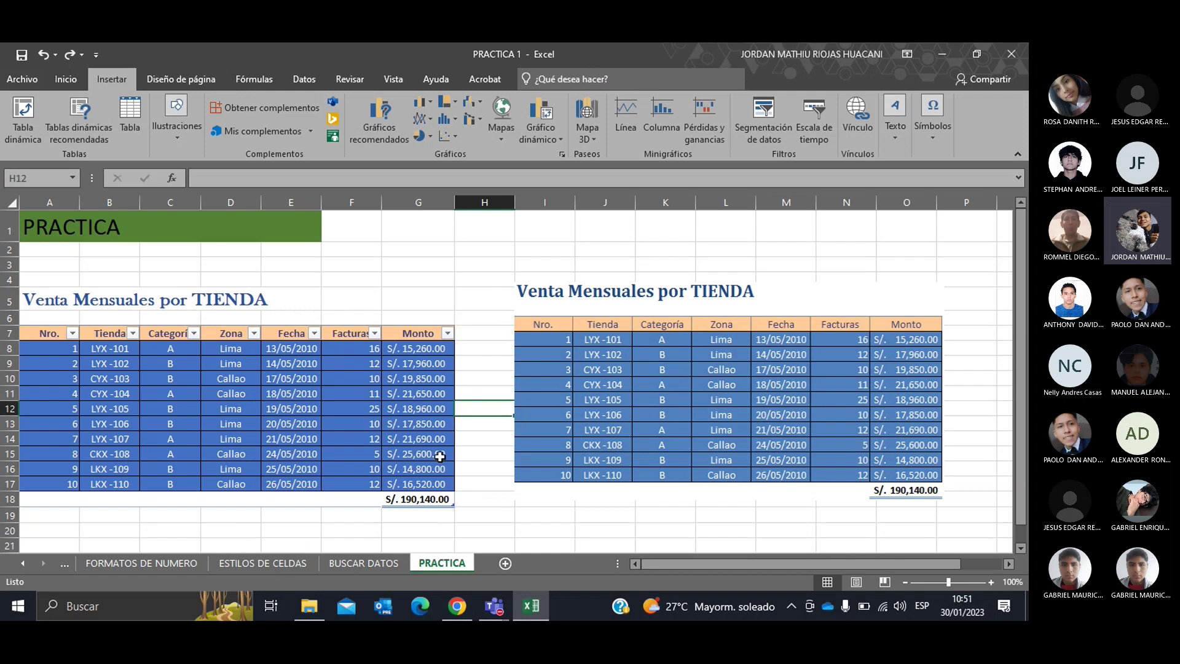
- Remove the filter buttons from the table's header row A7:G7
left_click_drag(435, 337, 49, 333)
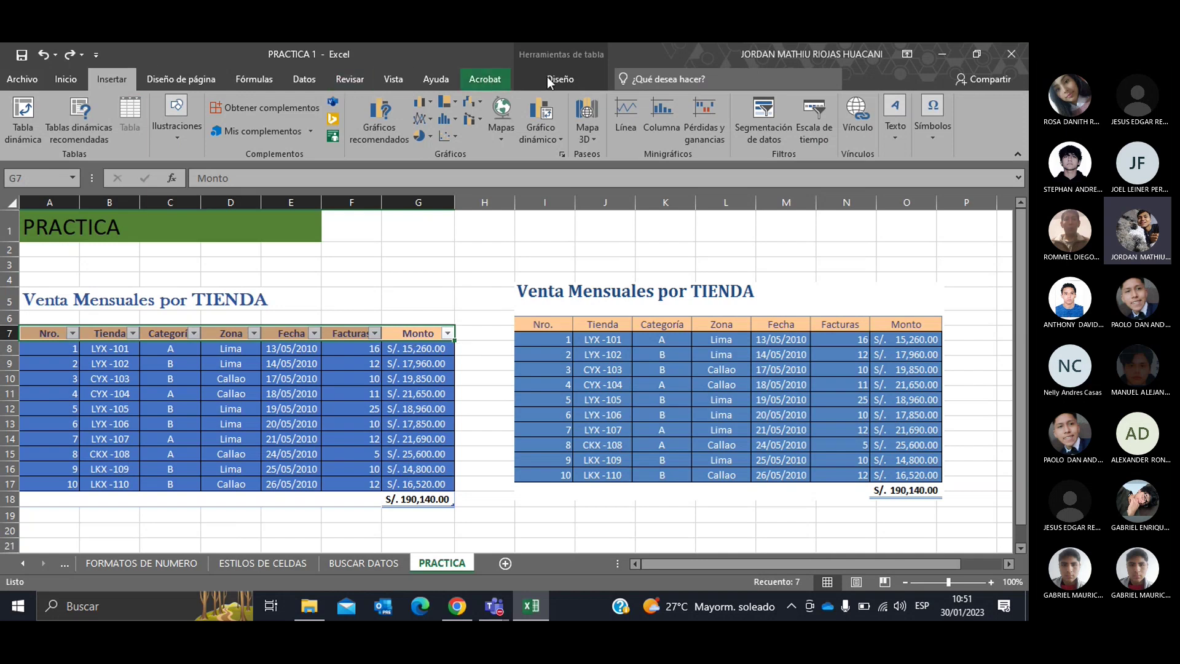
left_click(311, 83)
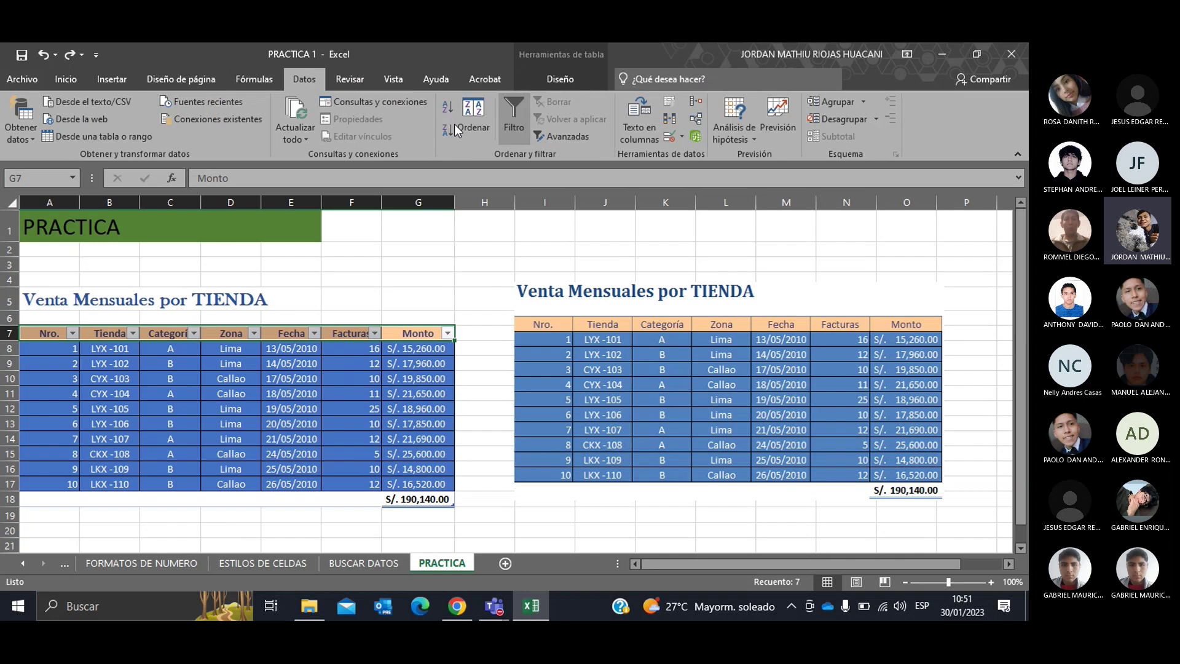
left_click(518, 113)
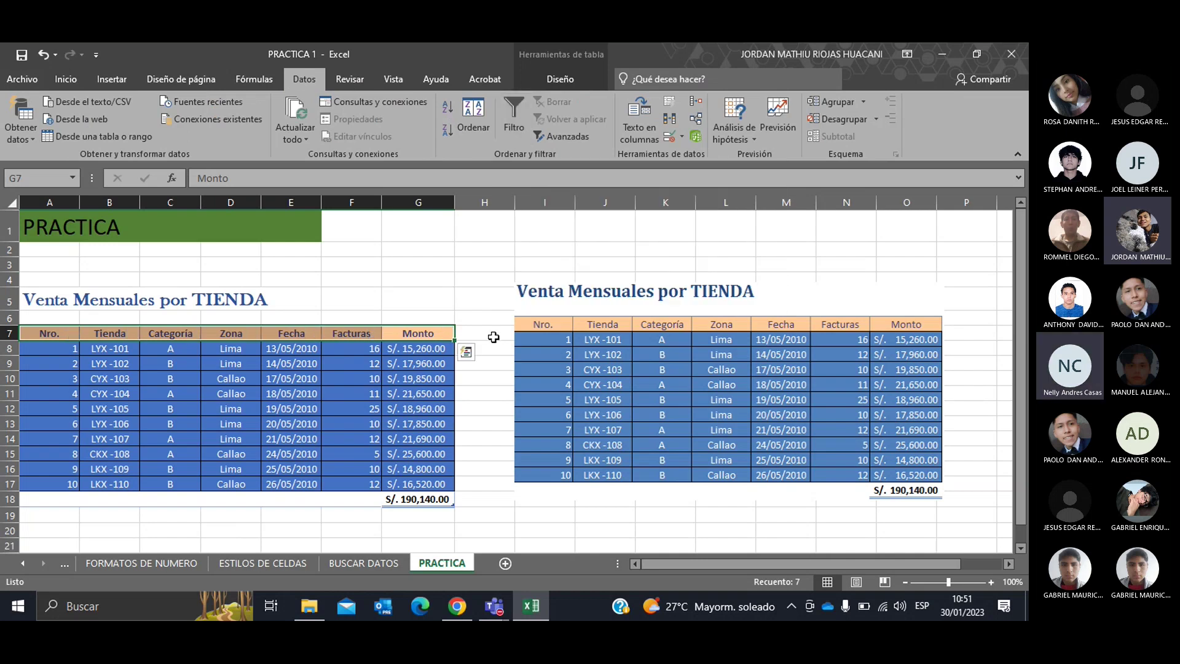
left_click(466, 351)
left_click(471, 351)
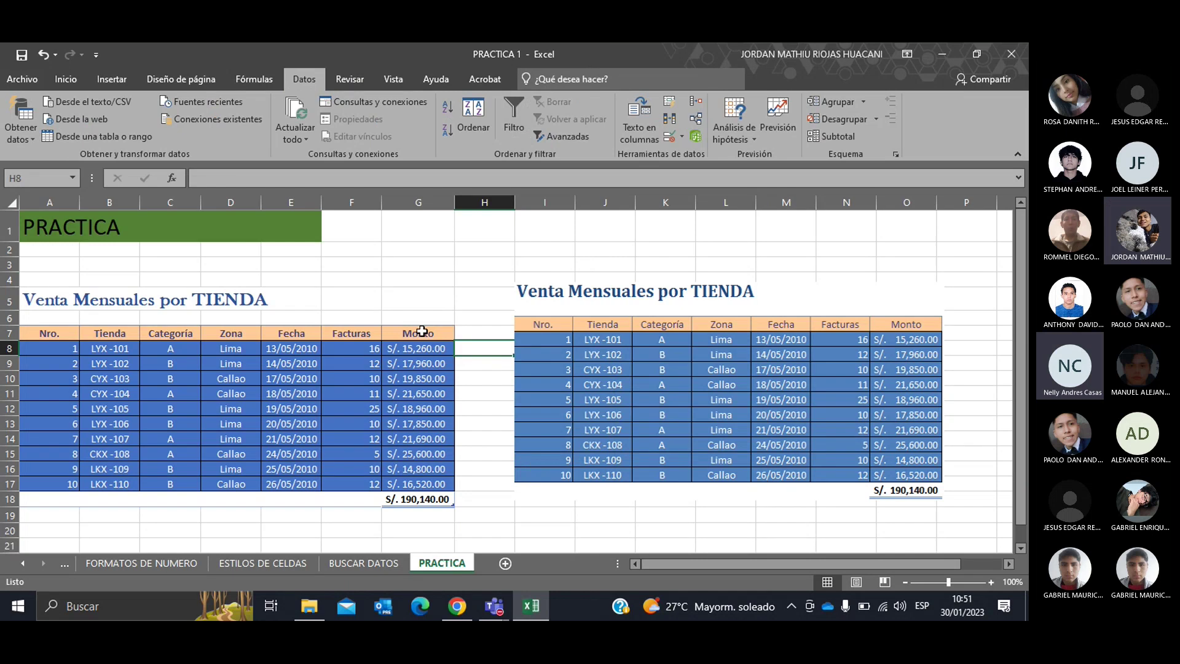
- Examine the Entrada cell style for the header row A7:G7 without applying a style
left_click_drag(420, 333, 61, 332)
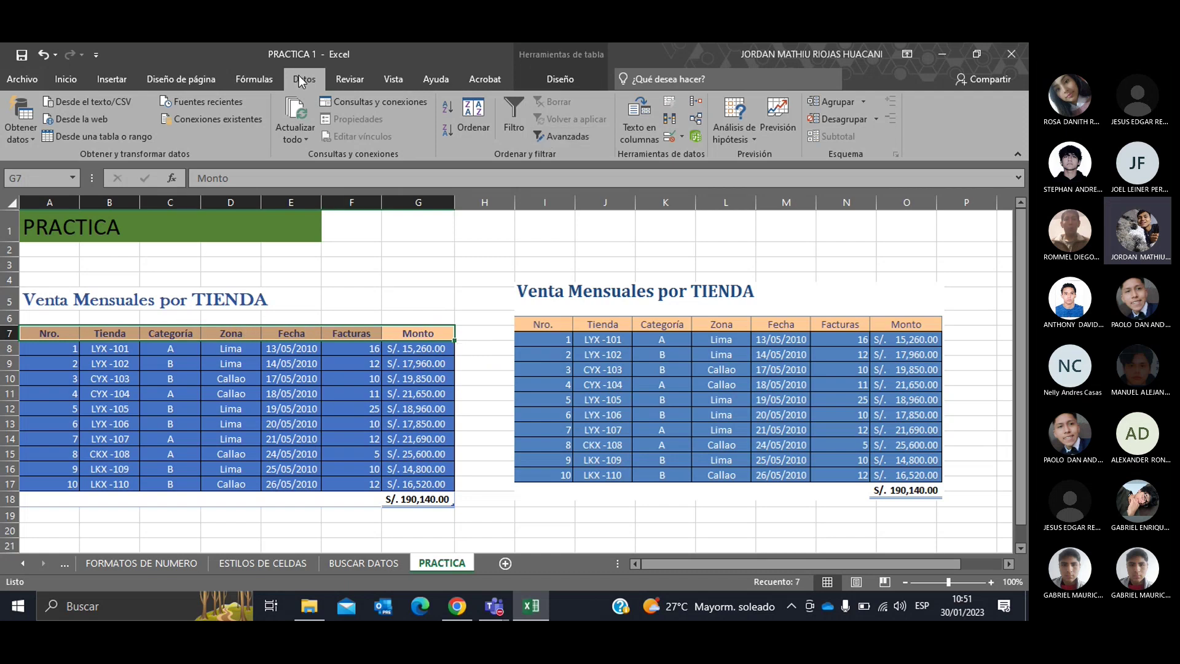
left_click(66, 79)
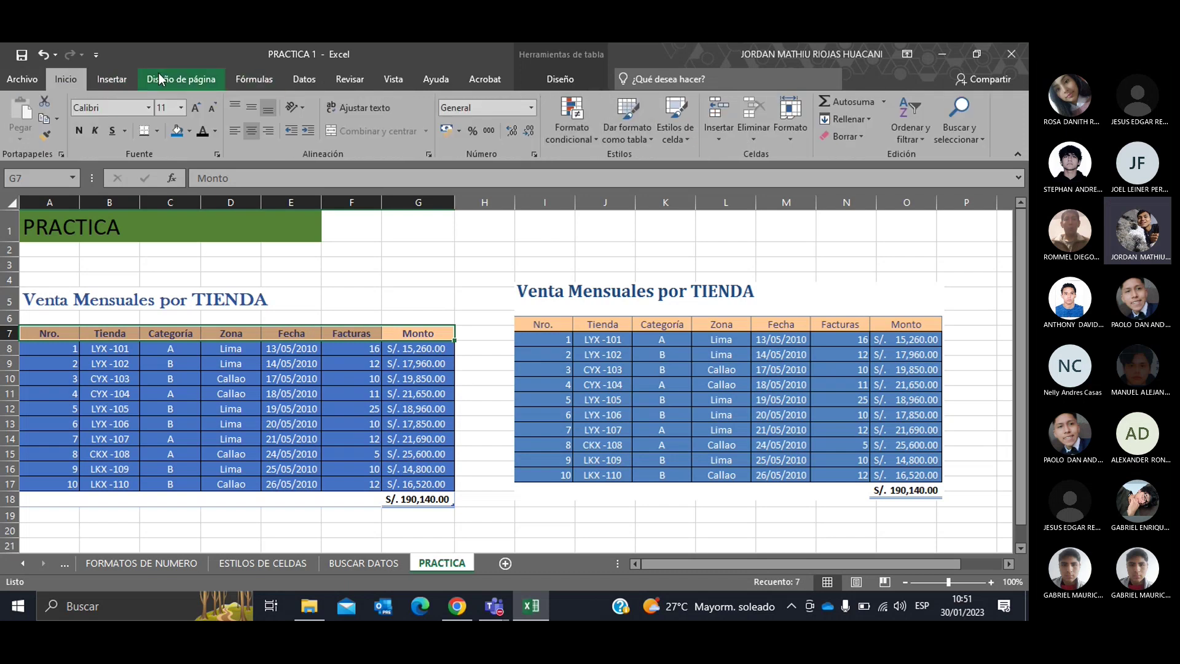
left_click(179, 74)
left_click(132, 77)
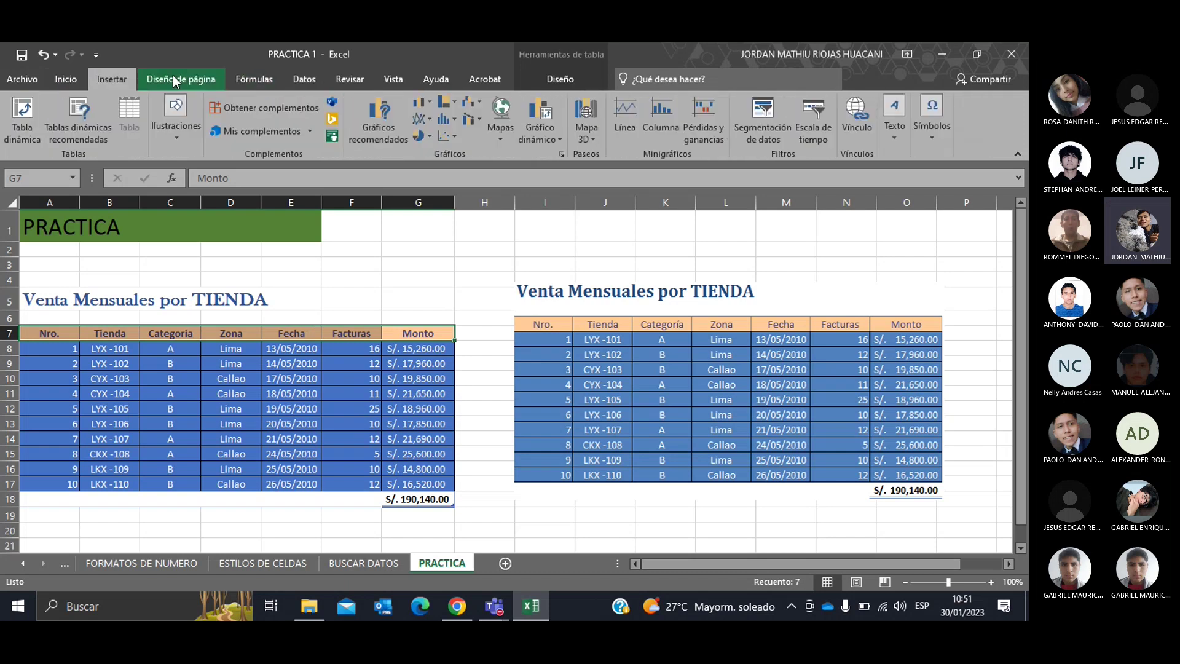
left_click(66, 80)
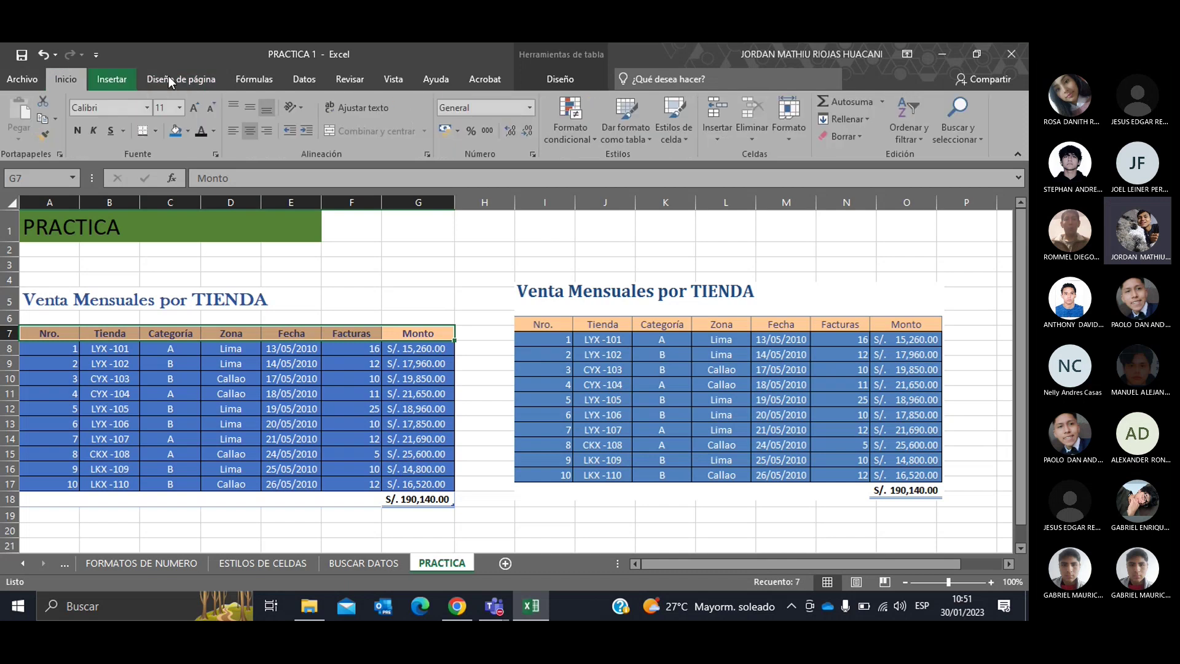
left_click(540, 80)
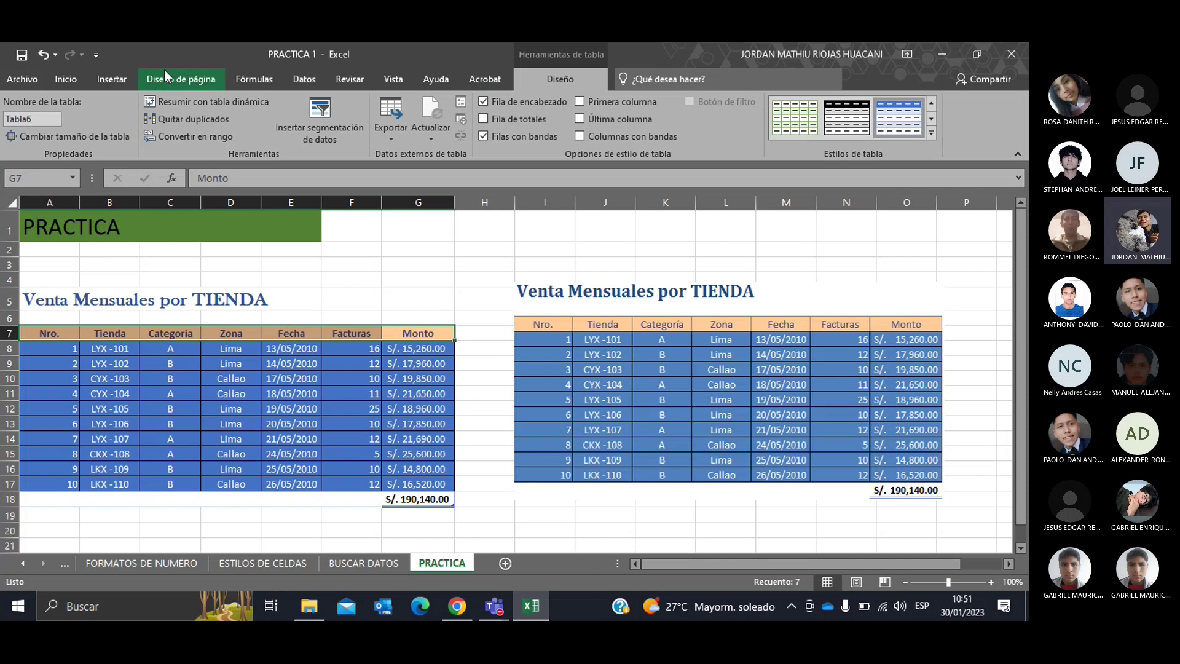
left_click(99, 75)
left_click(67, 79)
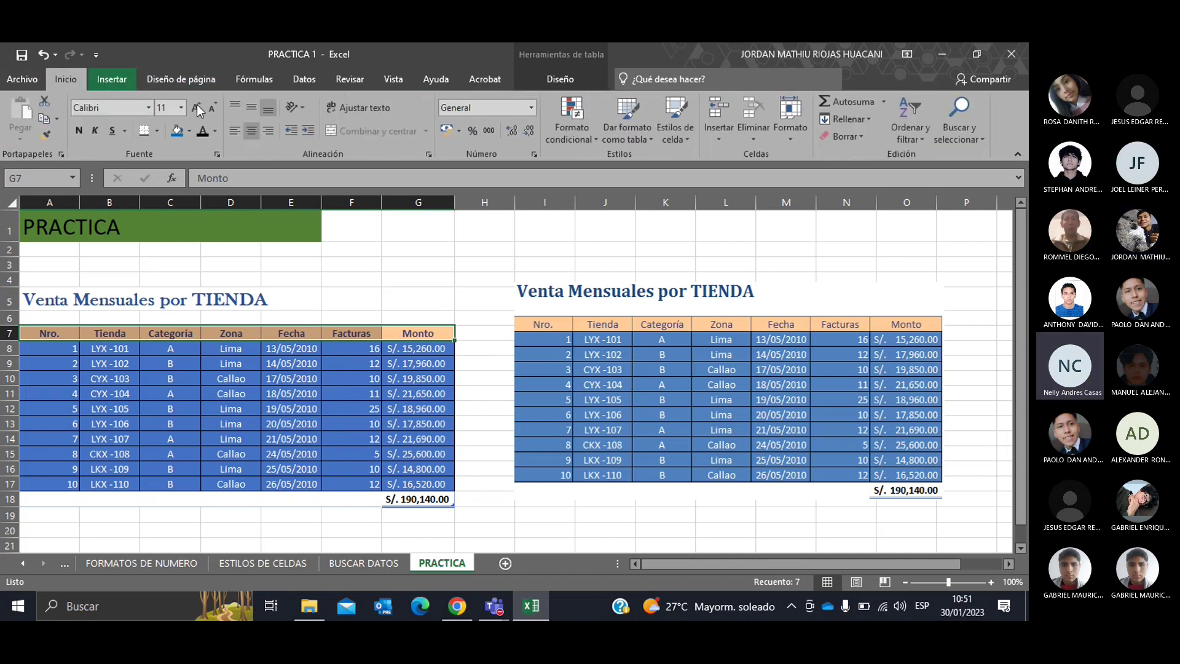
left_click(684, 139)
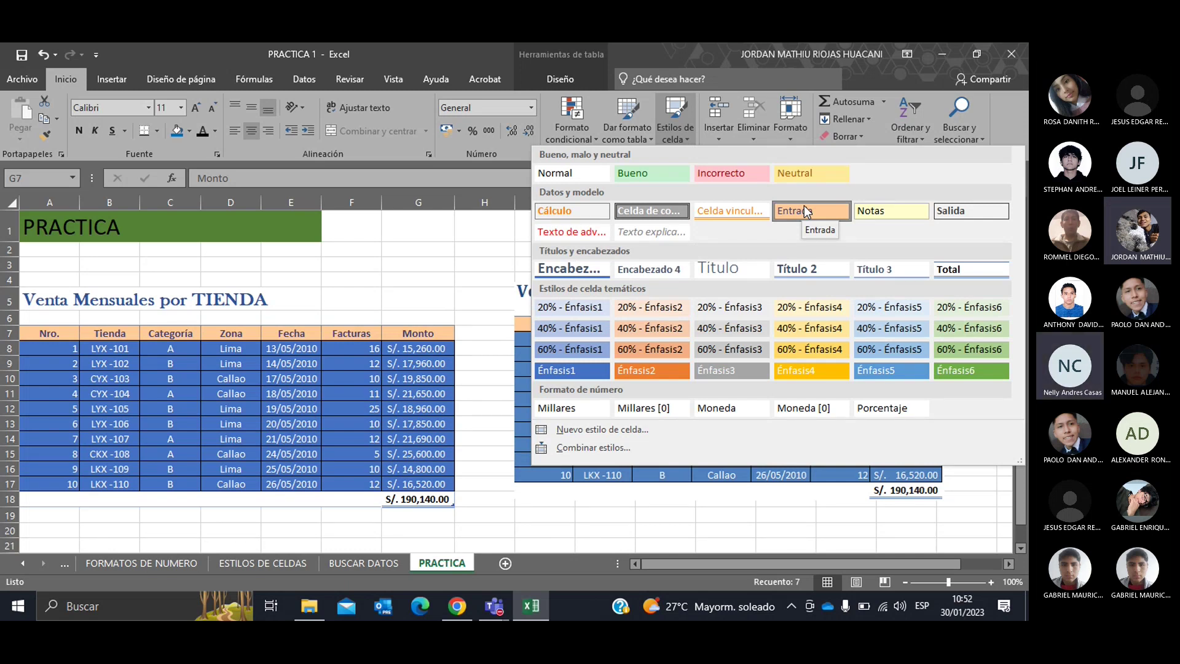
key("Escape")
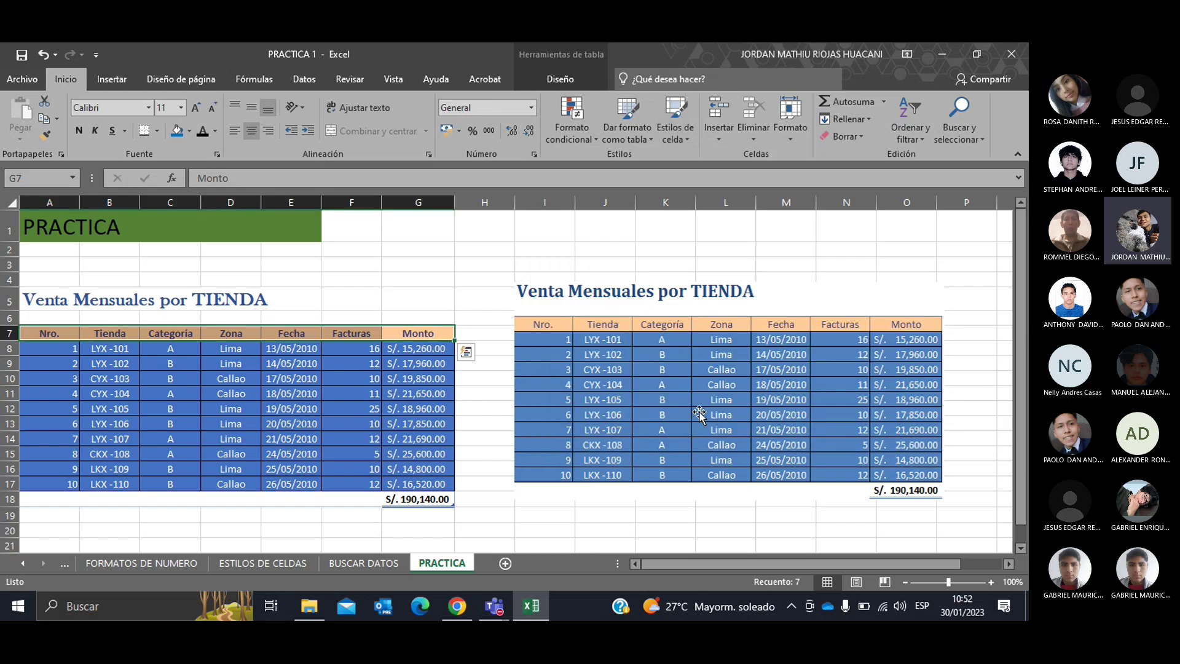
- Examine the Énfasis1 cell style for the table body A8:G17 without applying a style
left_click_drag(29, 349, 411, 485)
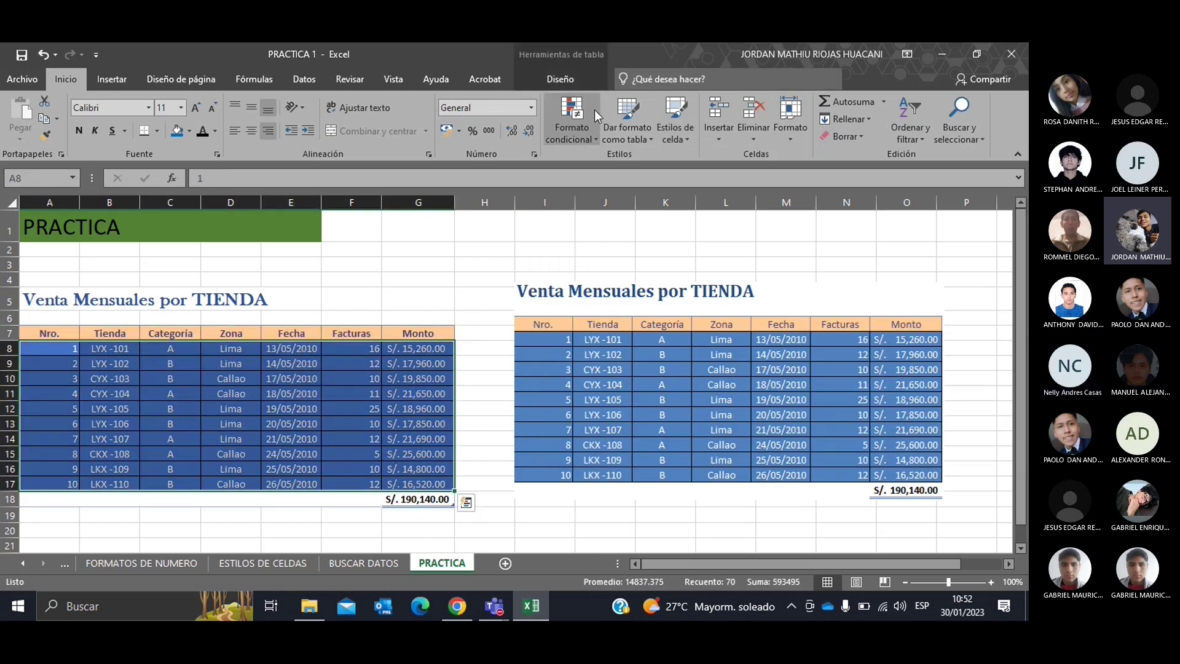
left_click(688, 134)
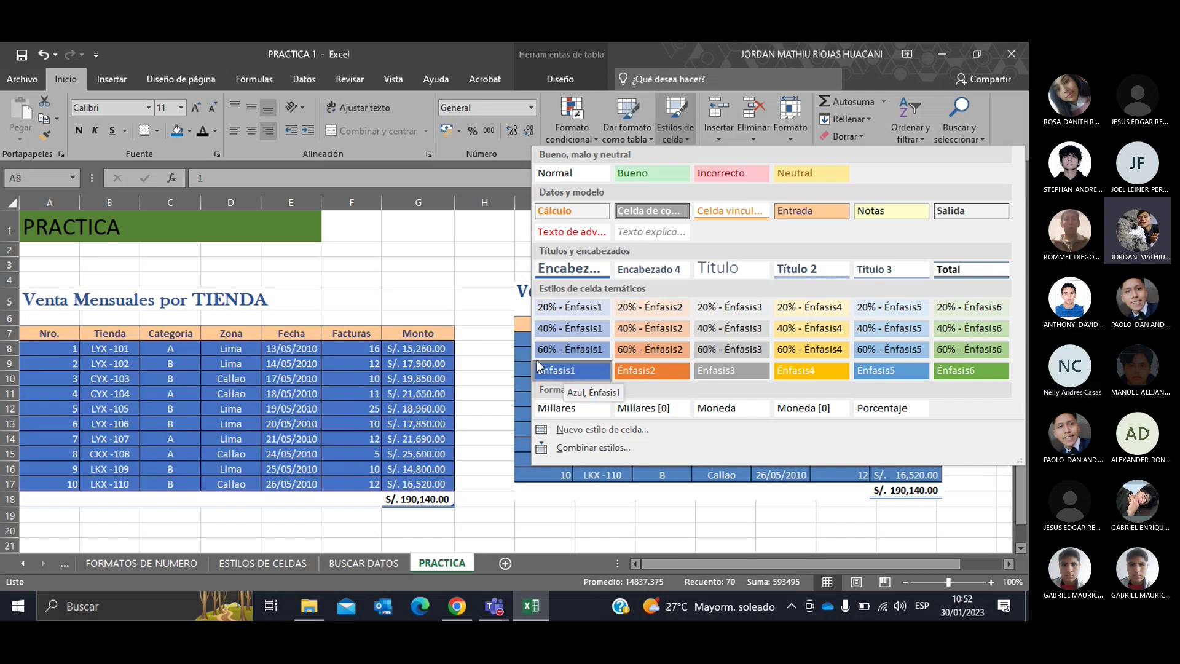
left_click(517, 355)
left_click(442, 402)
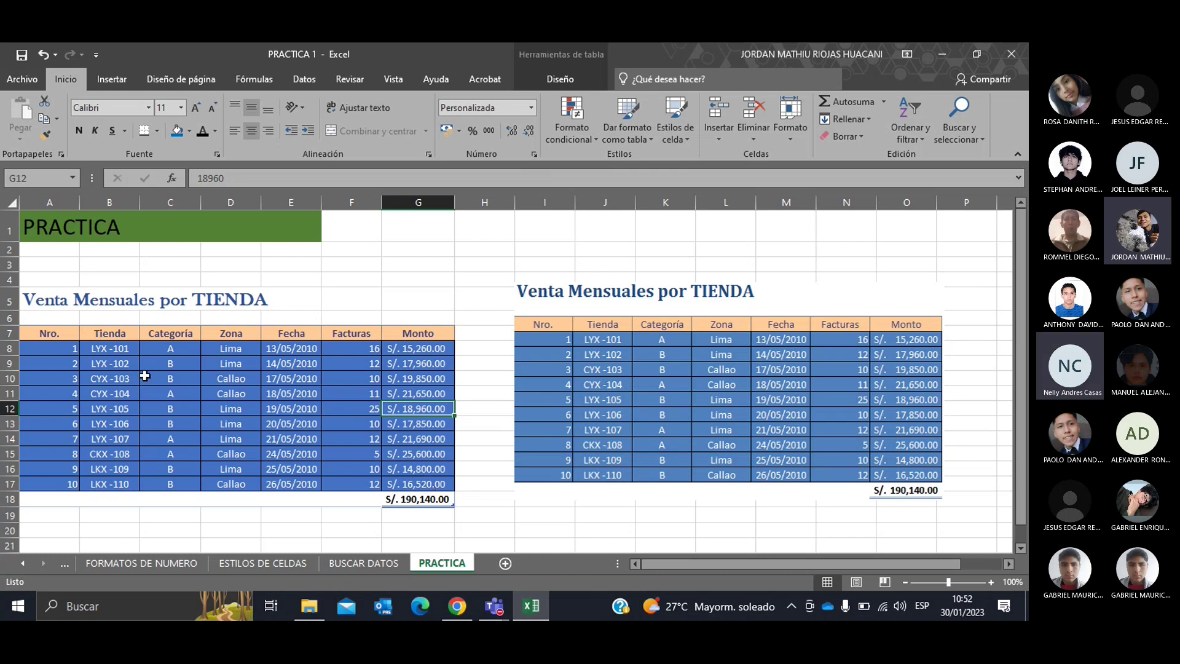
- Review the Nro., Tienda, Categoría and Zona columns and examine the number formats available for the Fecha dates in E8:E17
left_click_drag(52, 348, 58, 484)
left_click_drag(126, 355, 121, 484)
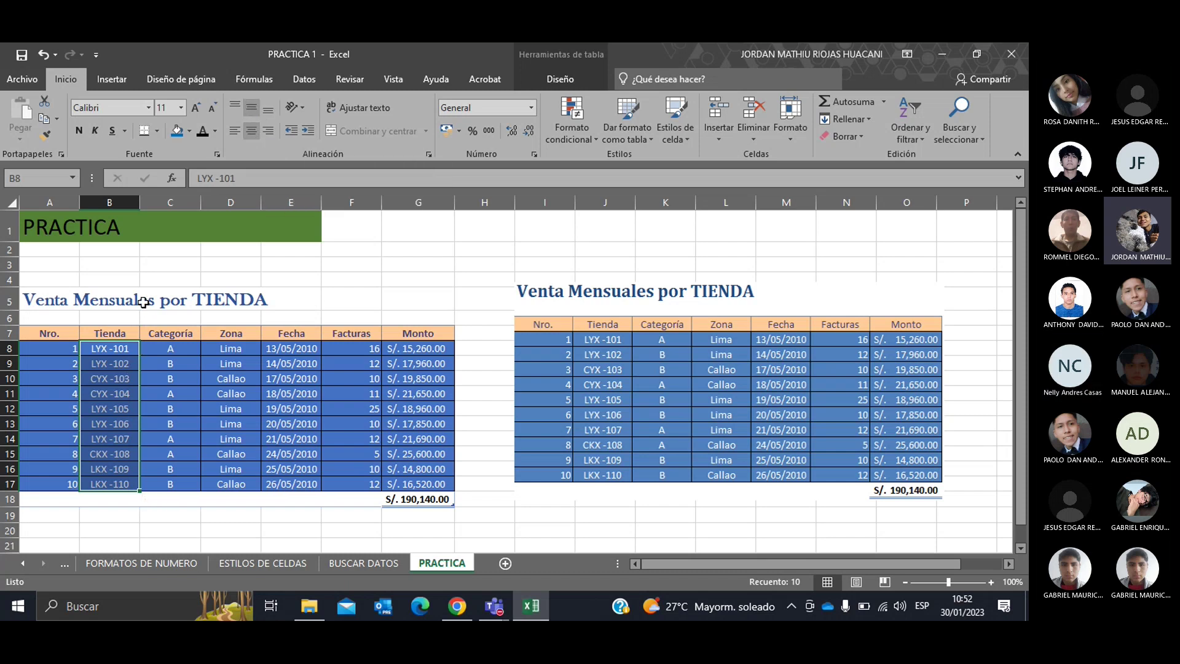
left_click(151, 348)
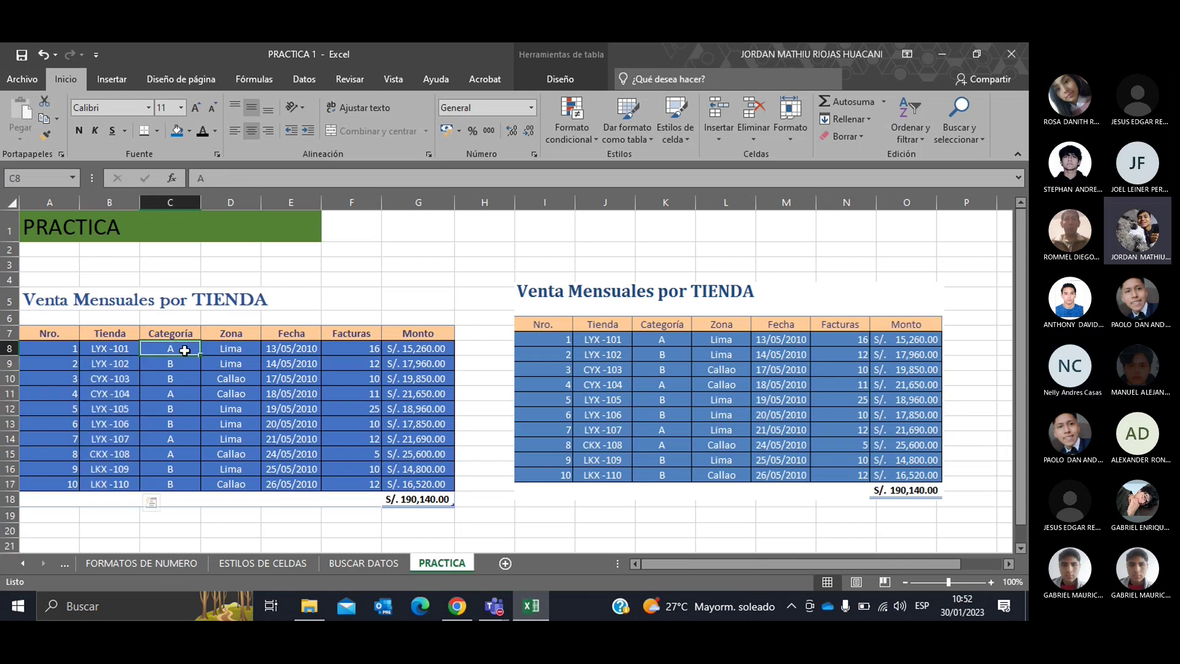
left_click(231, 389)
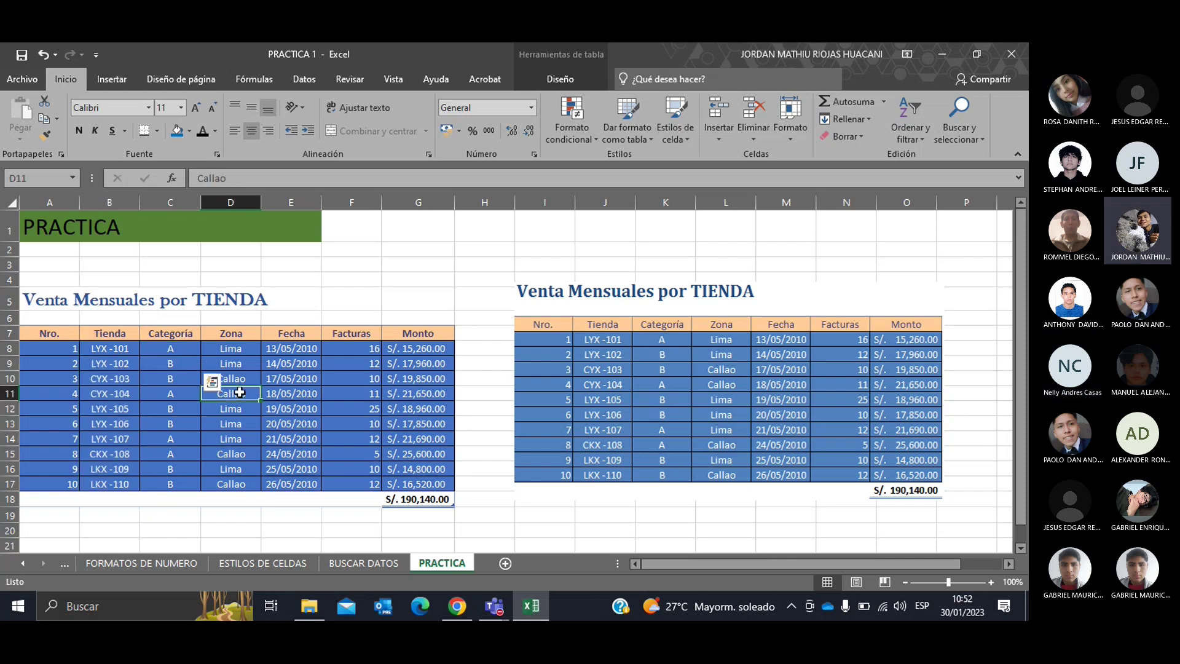
left_click(247, 346)
left_click(304, 352)
left_click_drag(305, 352, 294, 485)
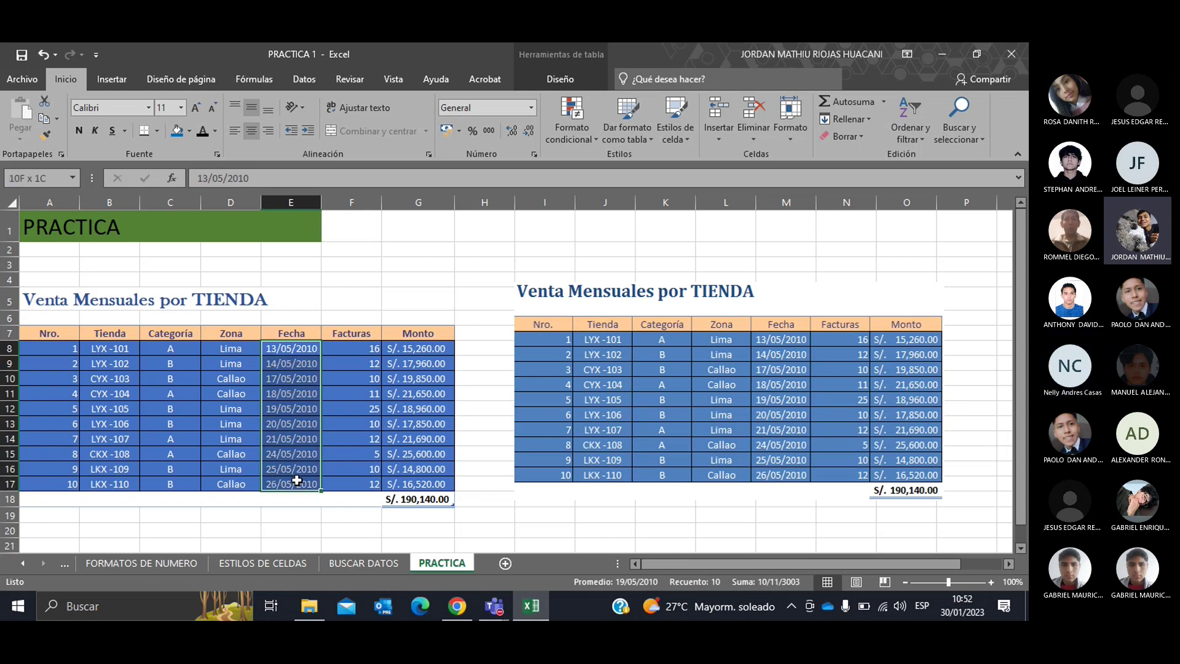
left_click(529, 107)
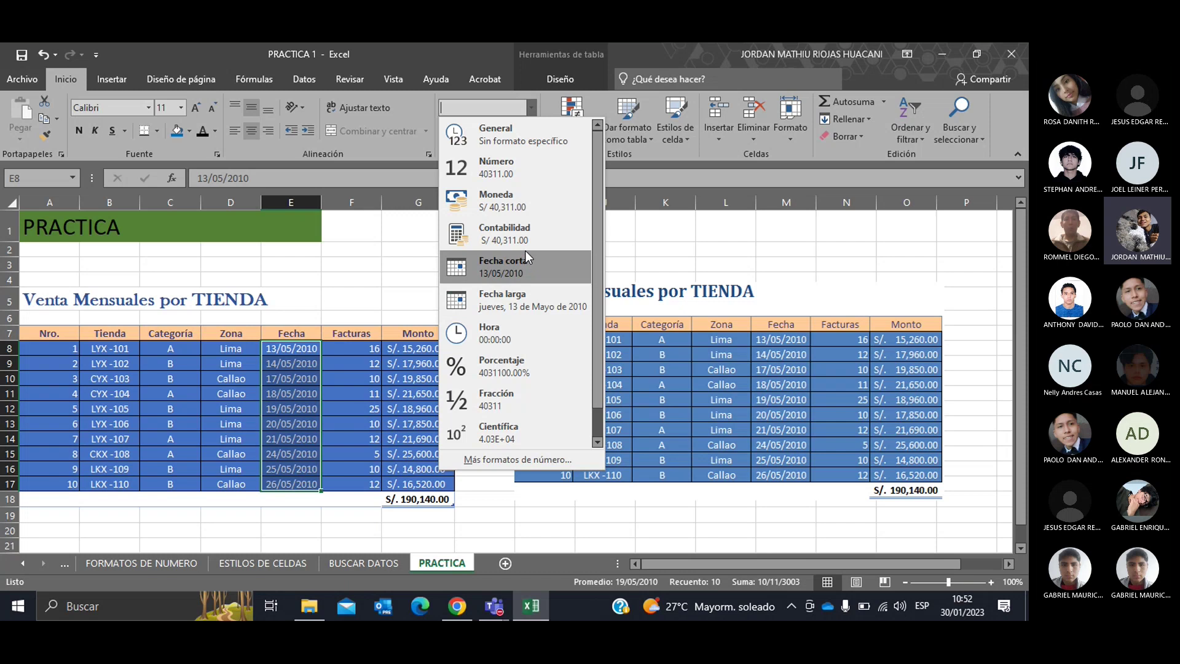
- Review the Facturas values in F8:F17 and apply the Moneda number format to the Monto amounts in G8:G17
left_click(367, 349)
left_click_drag(367, 349, 377, 484)
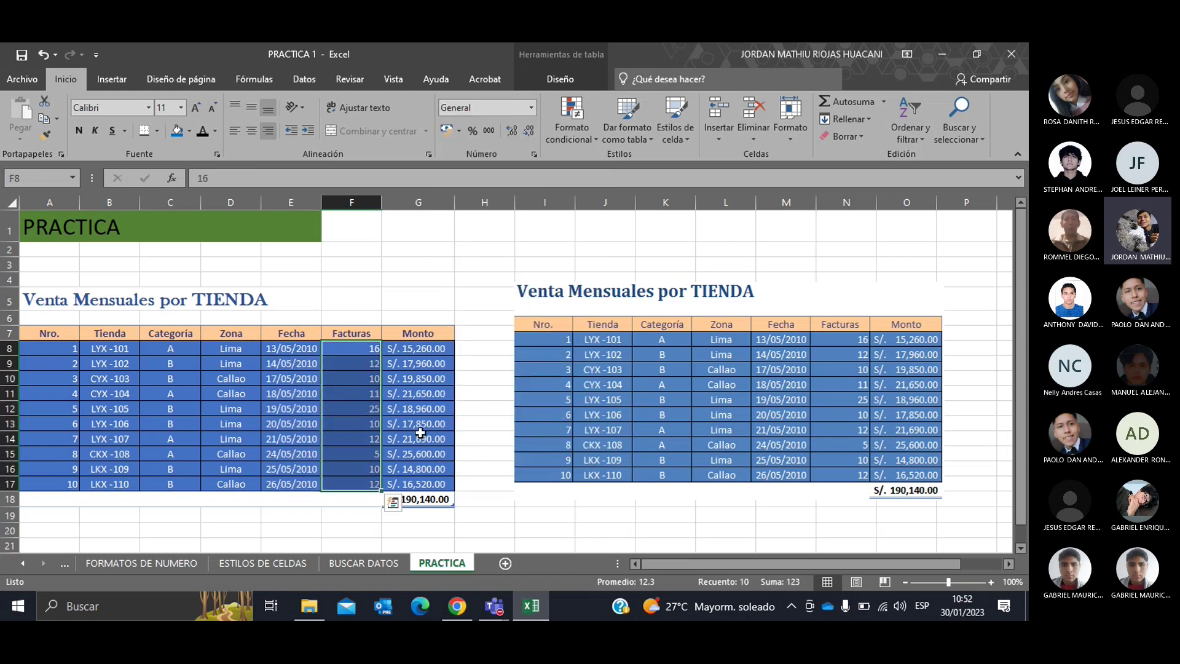
left_click_drag(424, 349, 420, 484)
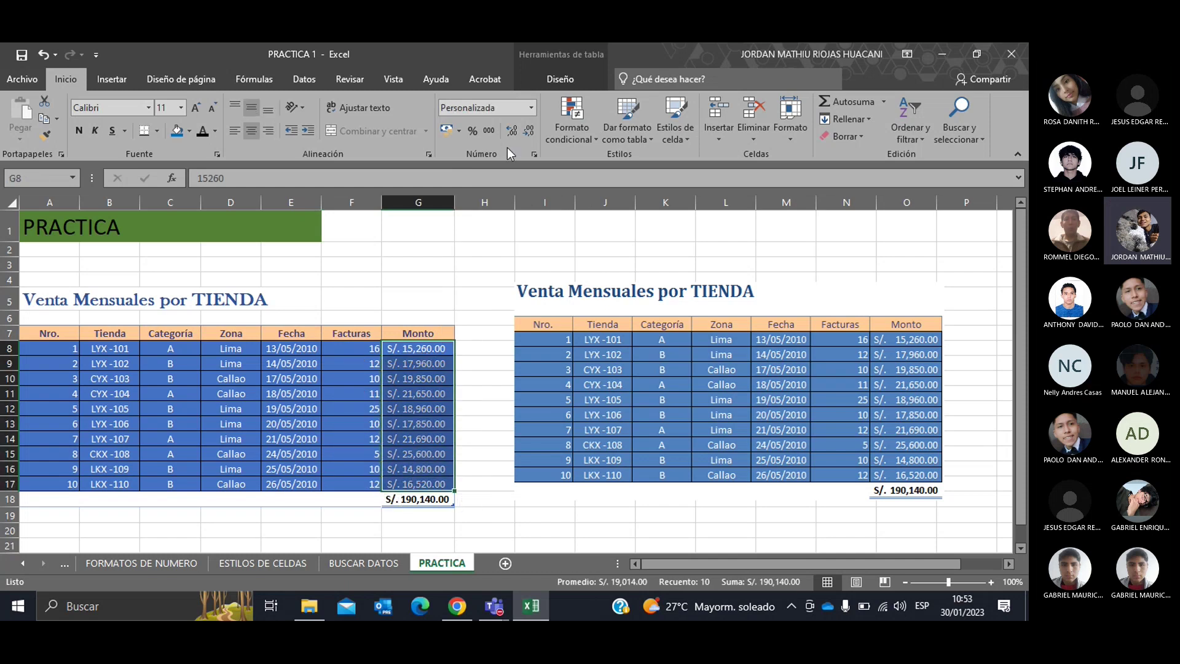
left_click(532, 108)
left_click(522, 198)
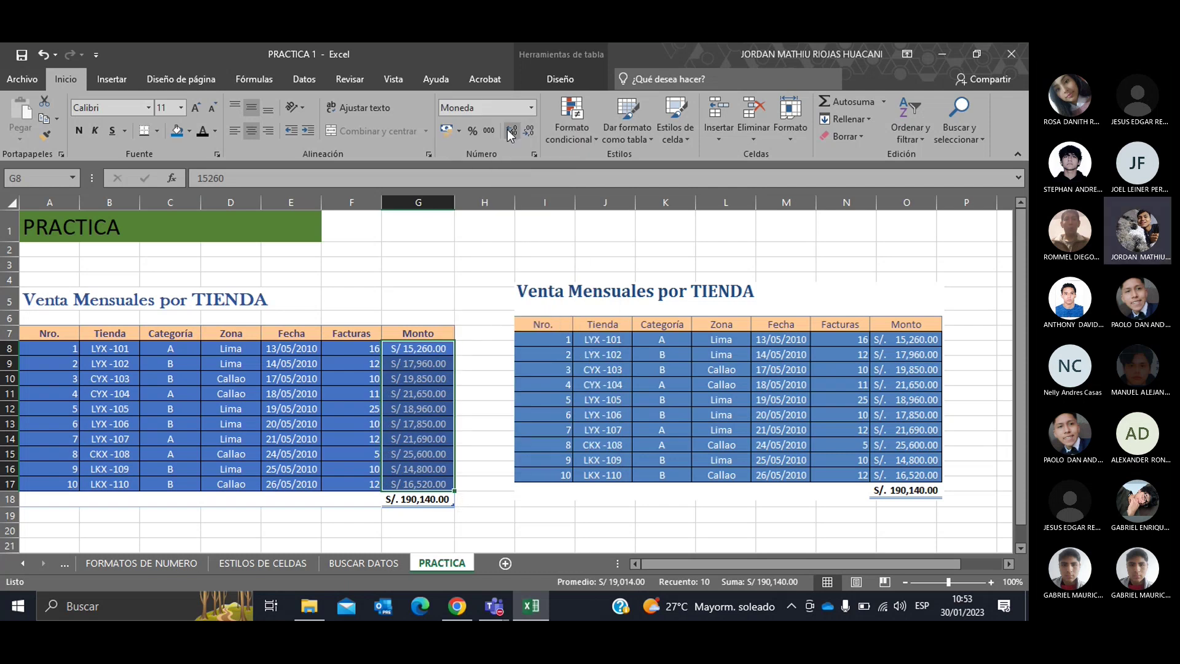
- Apply the custom number format "S/." #,##0.00_);[Rojo]("S/." #,##0.00) to the Monto amounts in G8:G17
left_click(460, 132)
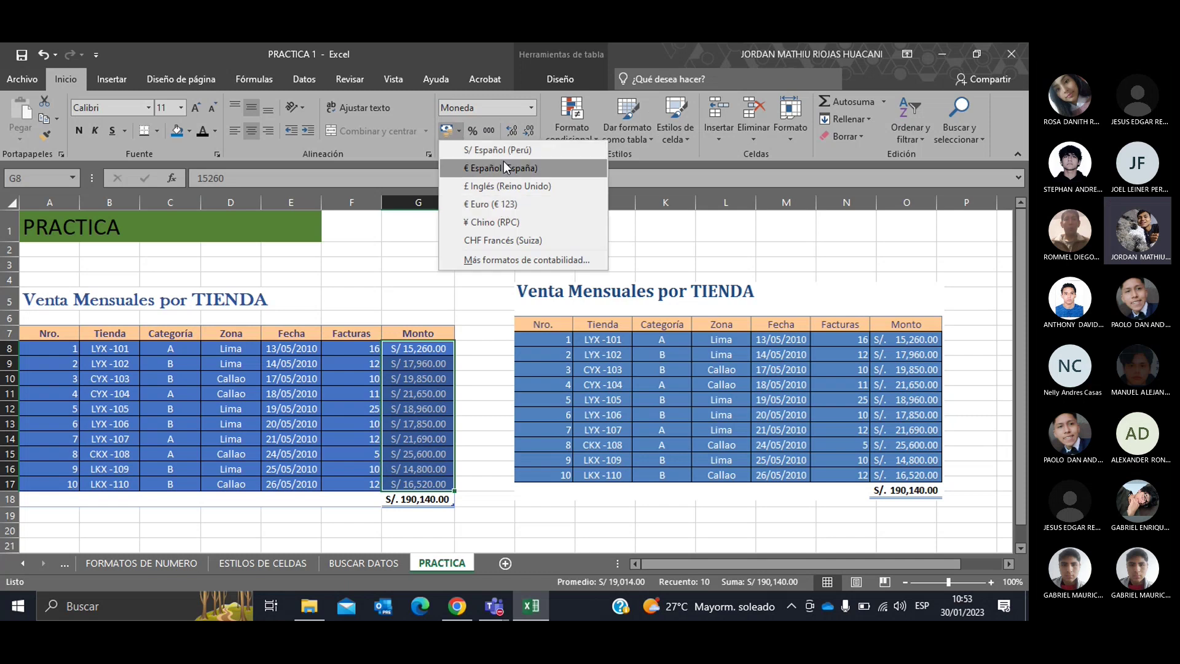
left_click(532, 259)
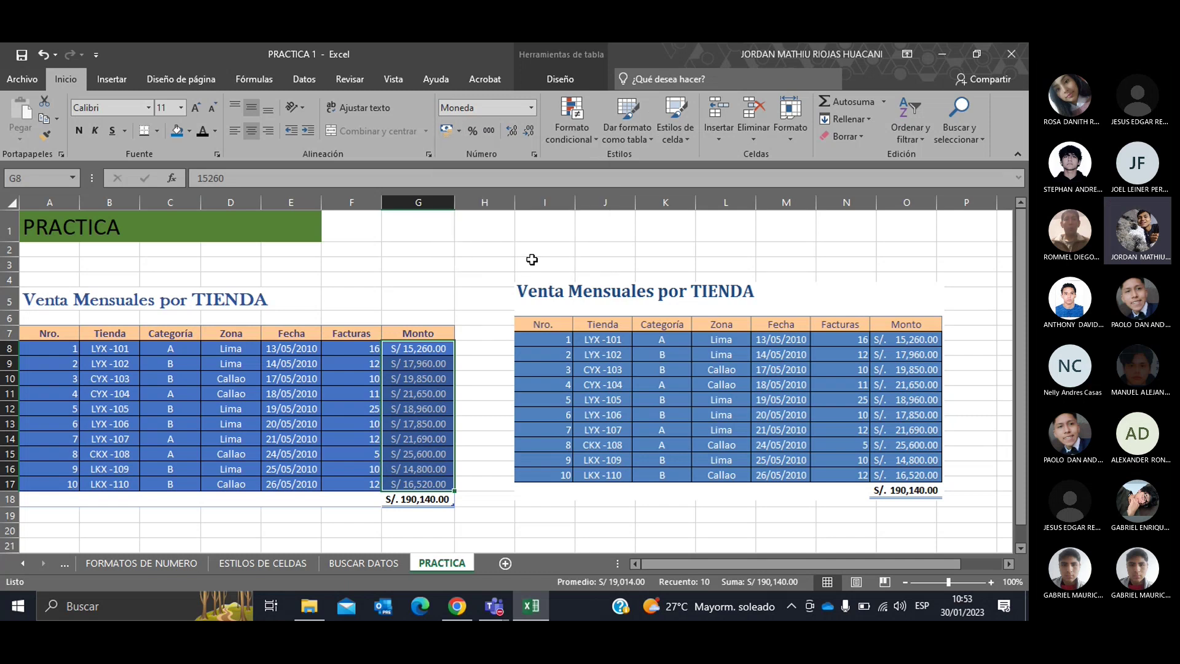
left_click(615, 396)
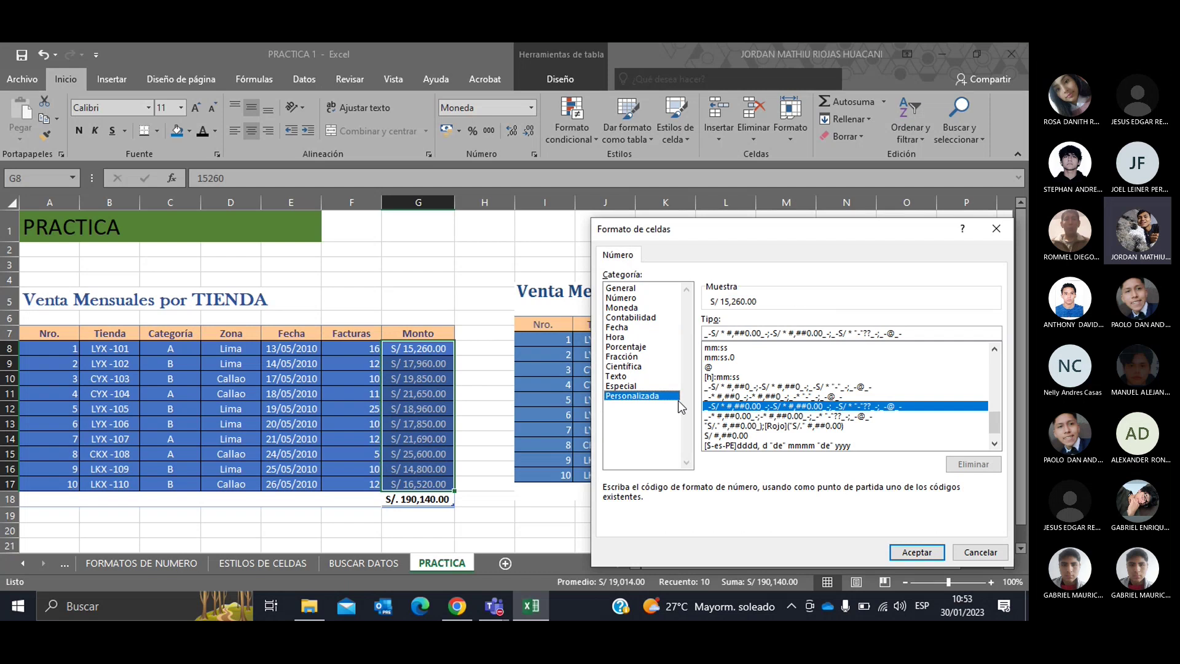
left_click(748, 417)
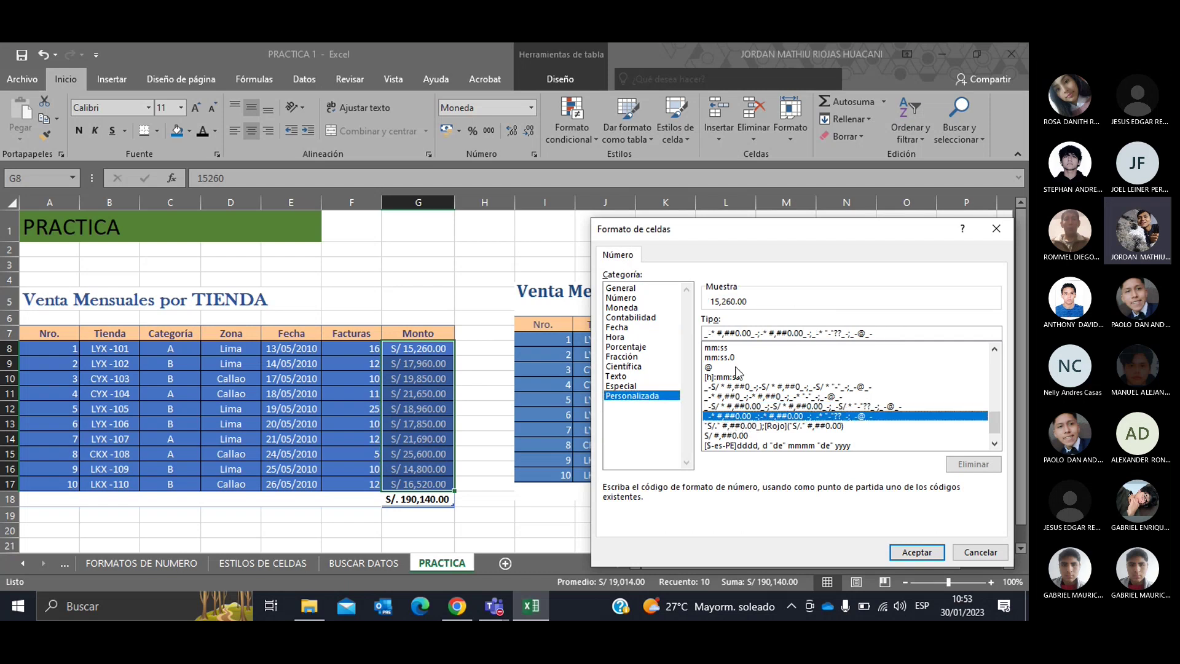
left_click(729, 436)
left_click(738, 425)
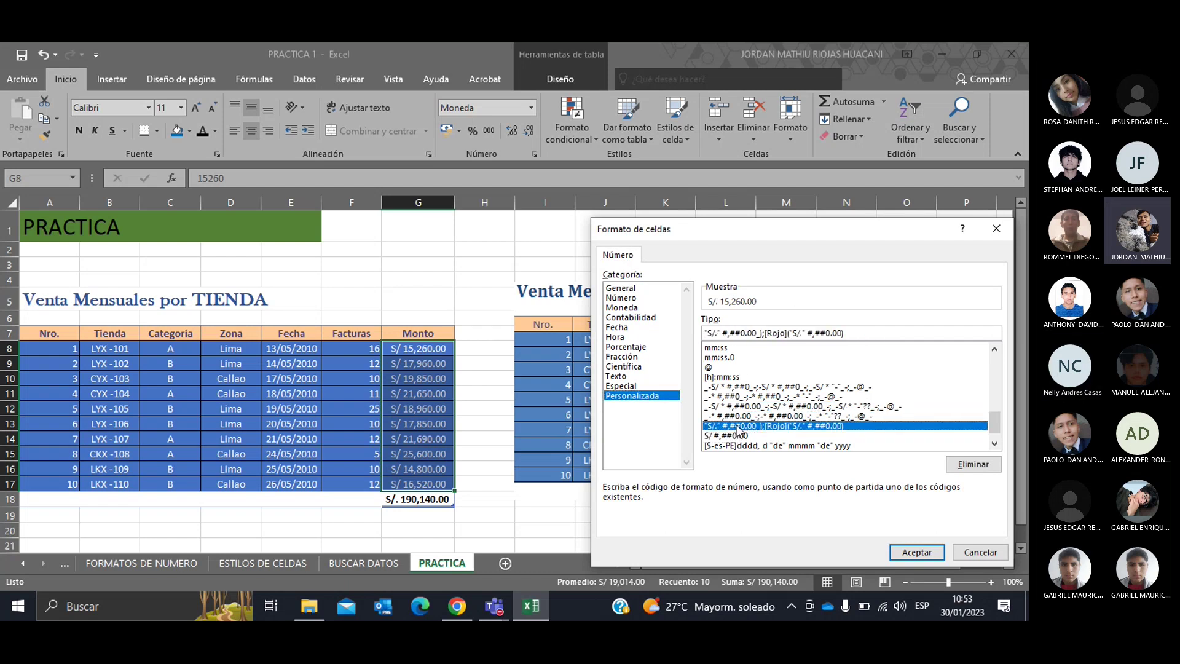
left_click(918, 552)
left_click(477, 346)
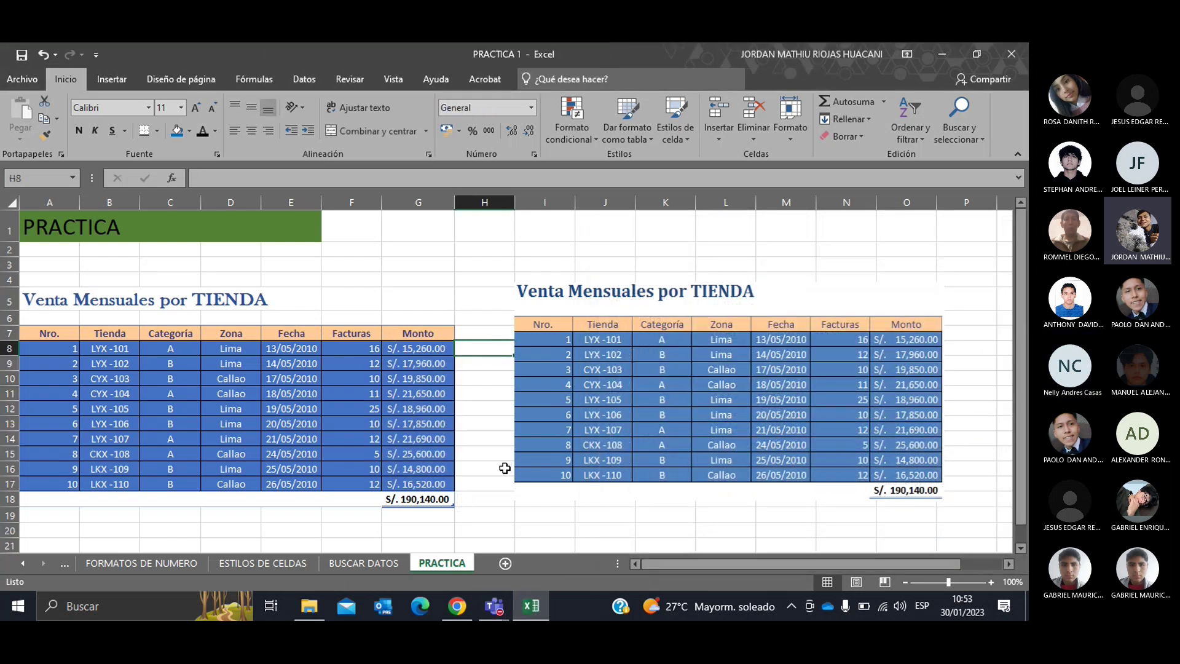
- Look through the border options for the total in G18 and apply a thick bottom border (Borde inferior grueso) to H19
left_click(439, 501)
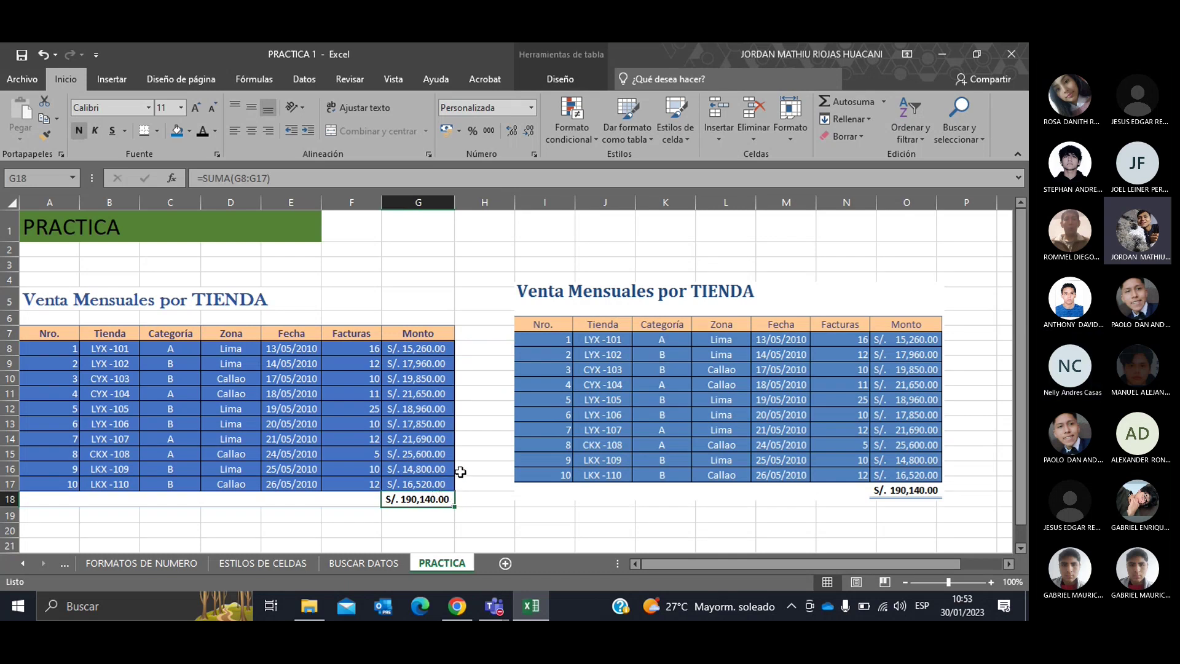
left_click(158, 131)
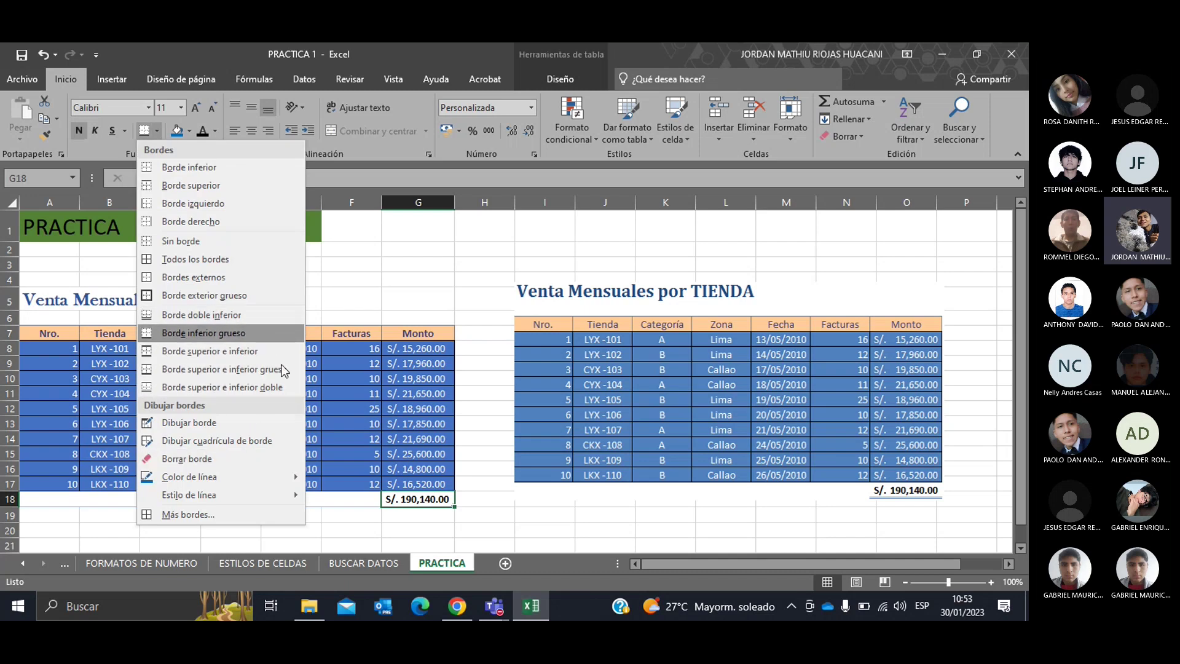
left_click(529, 545)
left_click(488, 516)
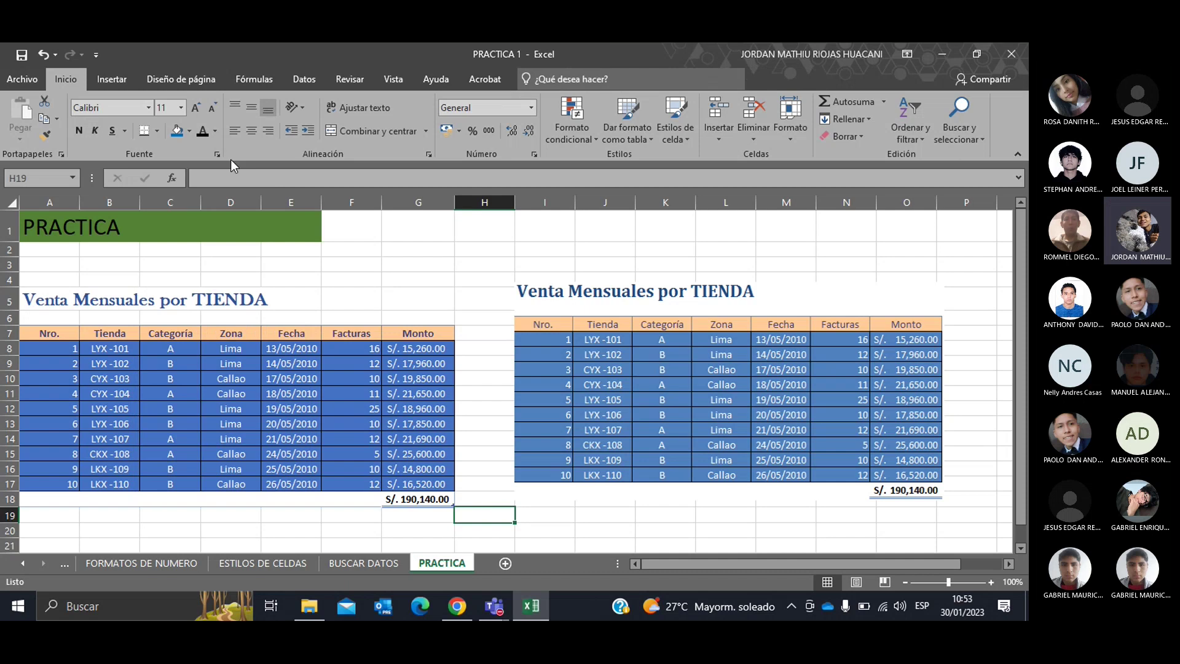
left_click(157, 130)
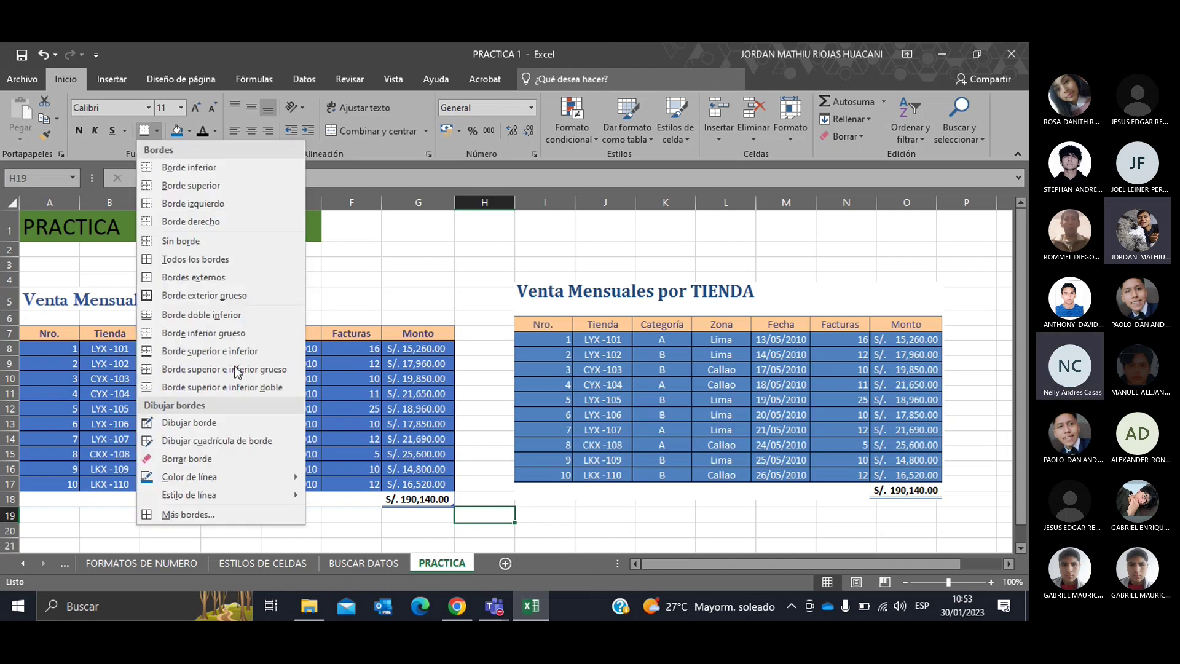
left_click(246, 332)
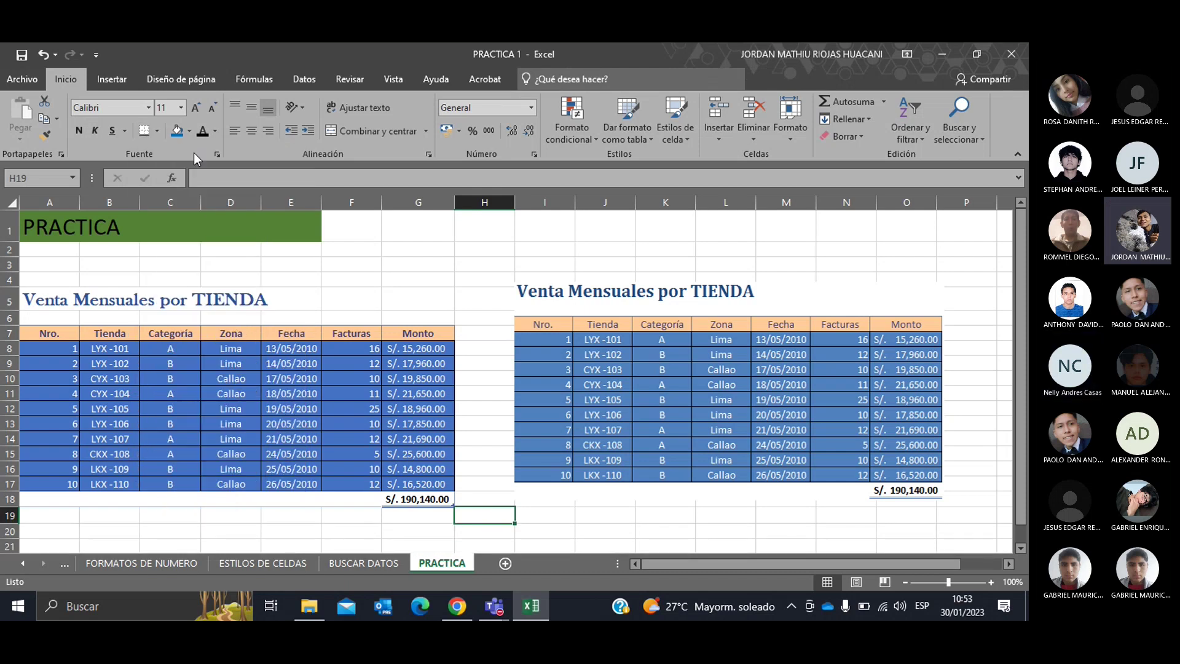
- Set the border line colour to light blue and draw bottom borders under cell H19 and the total in G18
left_click(157, 131)
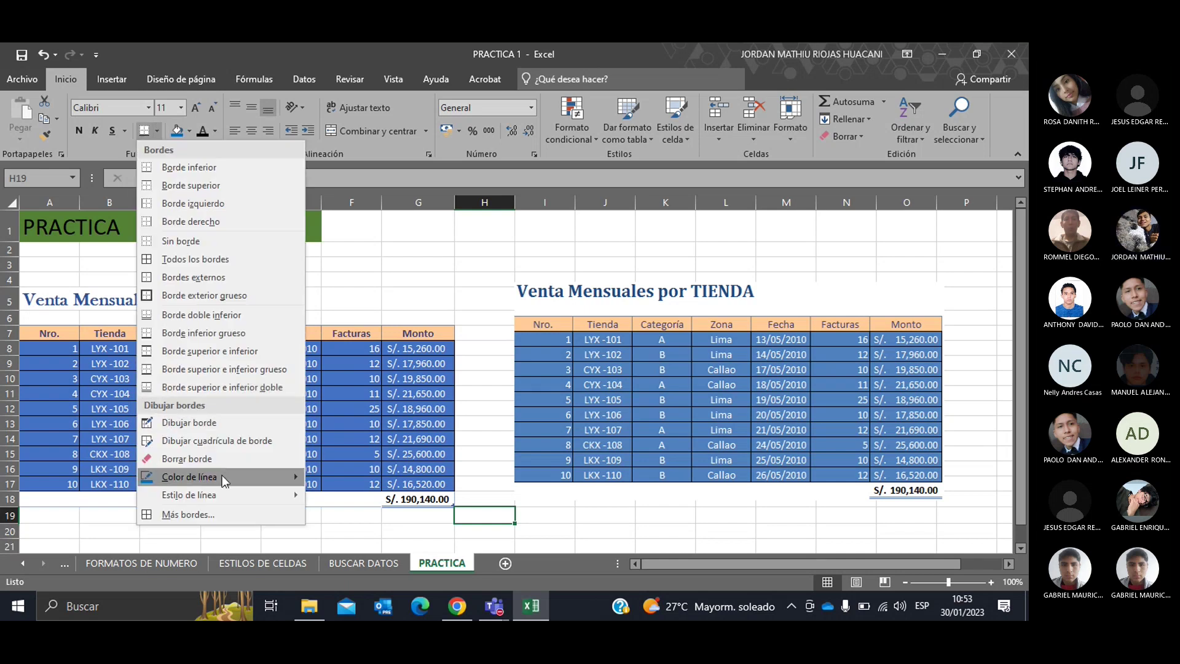
mouse_move(223, 474)
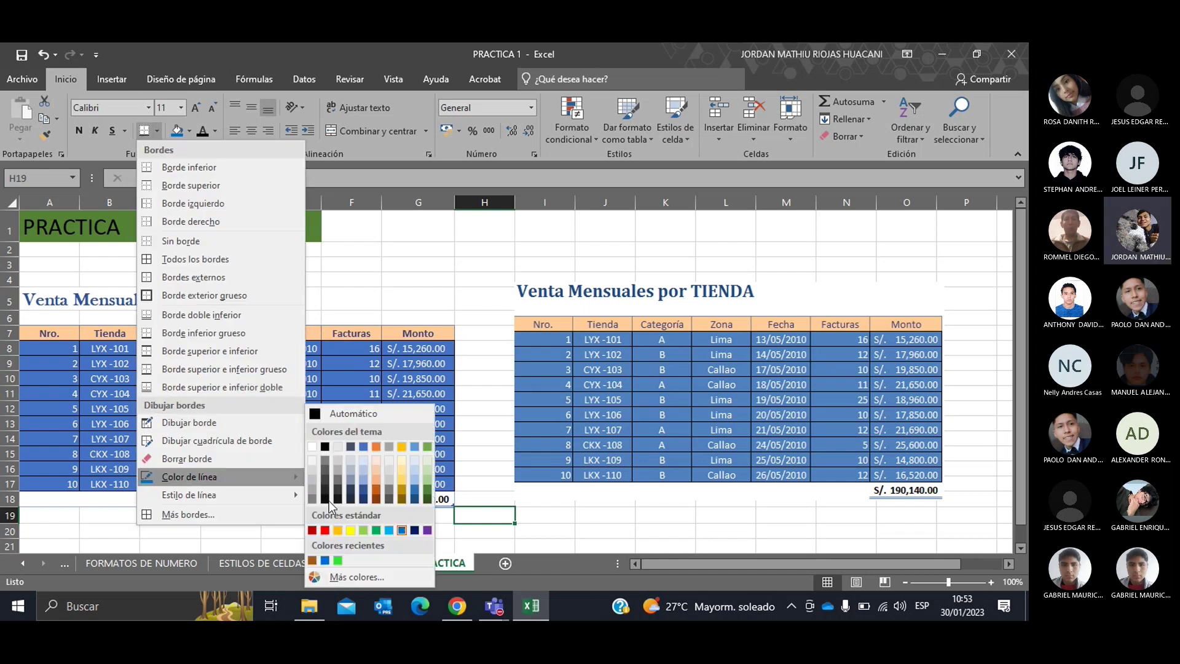
left_click(394, 529)
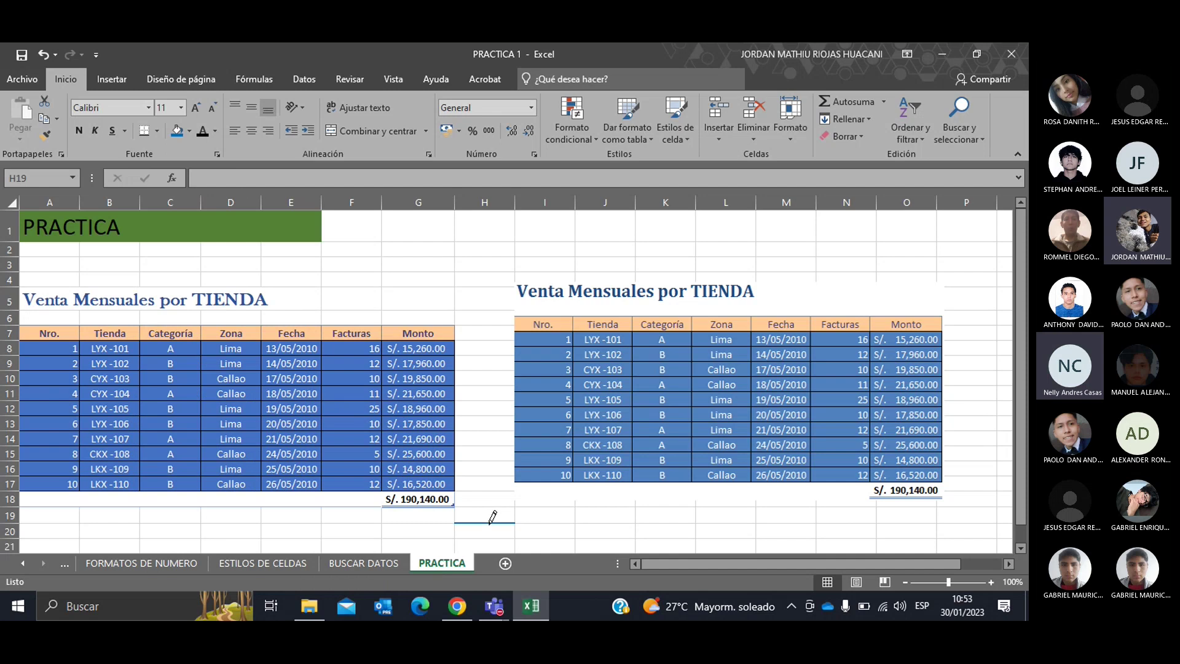
left_click(491, 523)
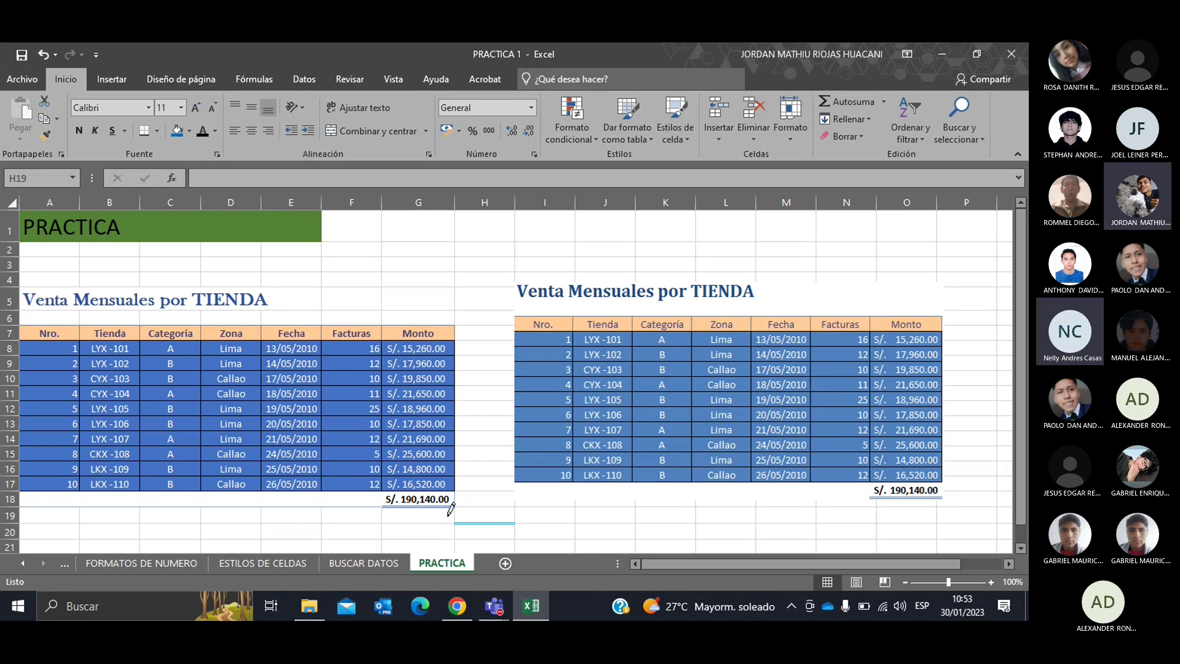
scroll(444, 514, "down", 1)
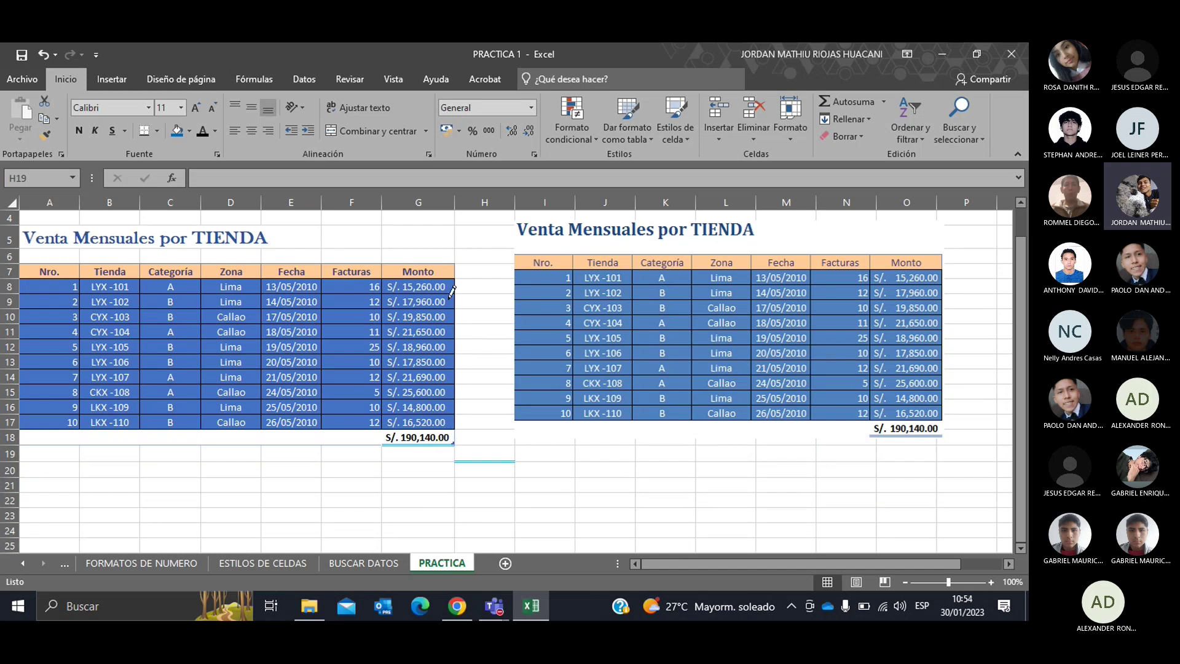
scroll(172, 81, "down", 1)
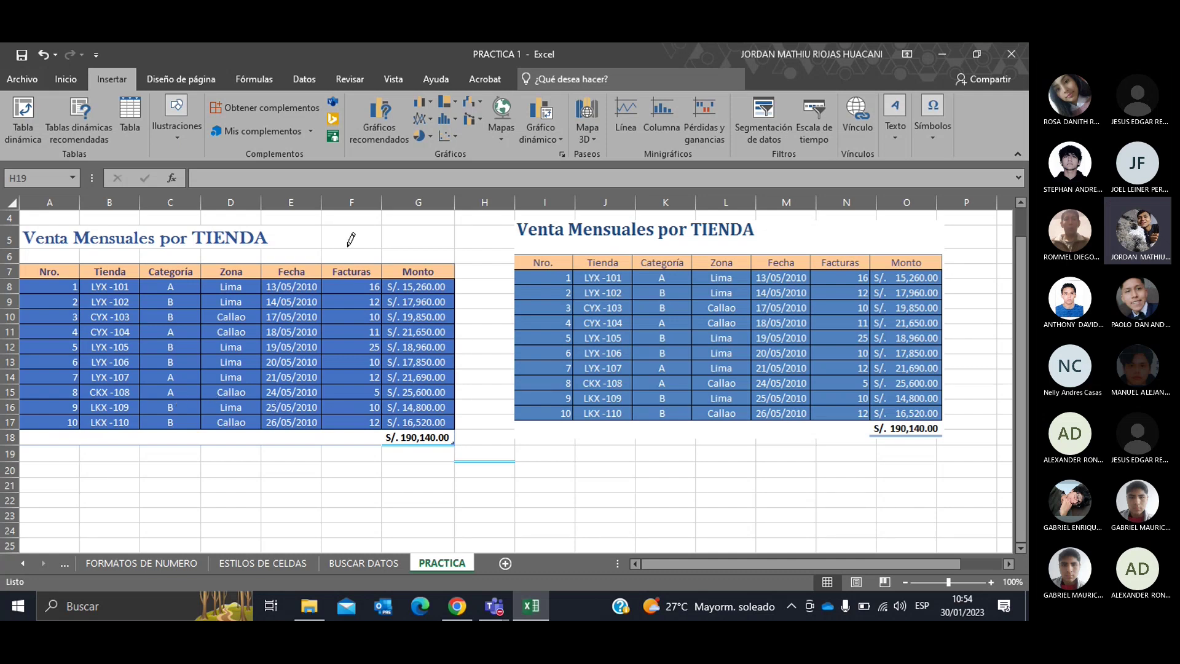
left_click(249, 79)
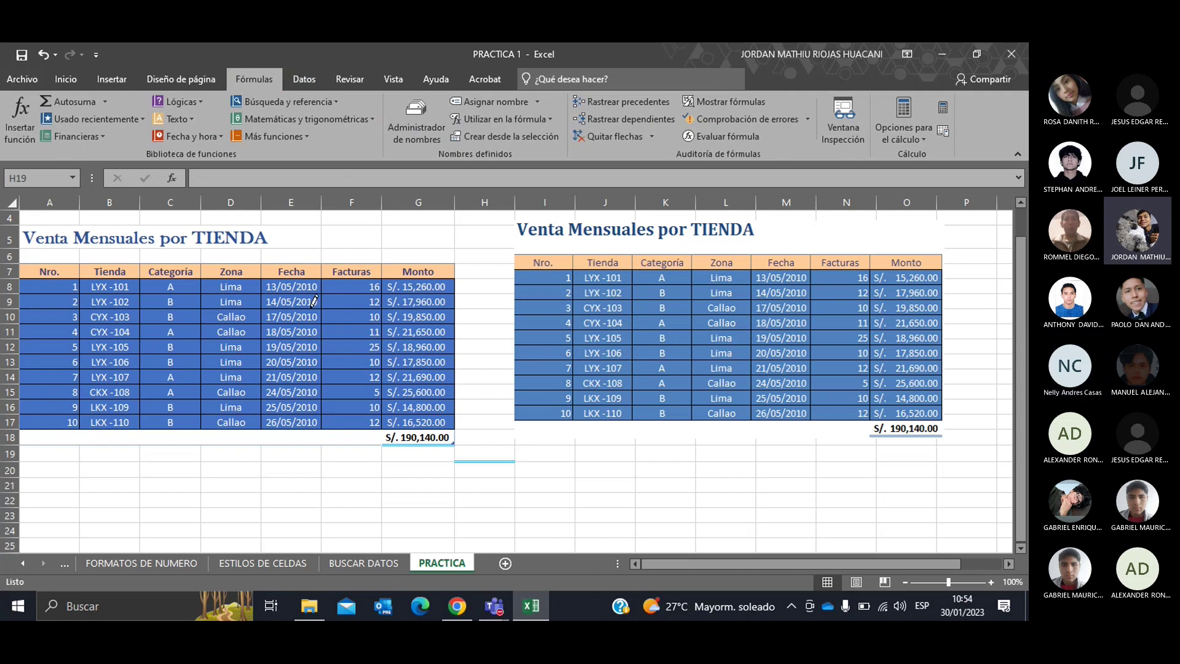
left_click_drag(314, 308, 264, 307)
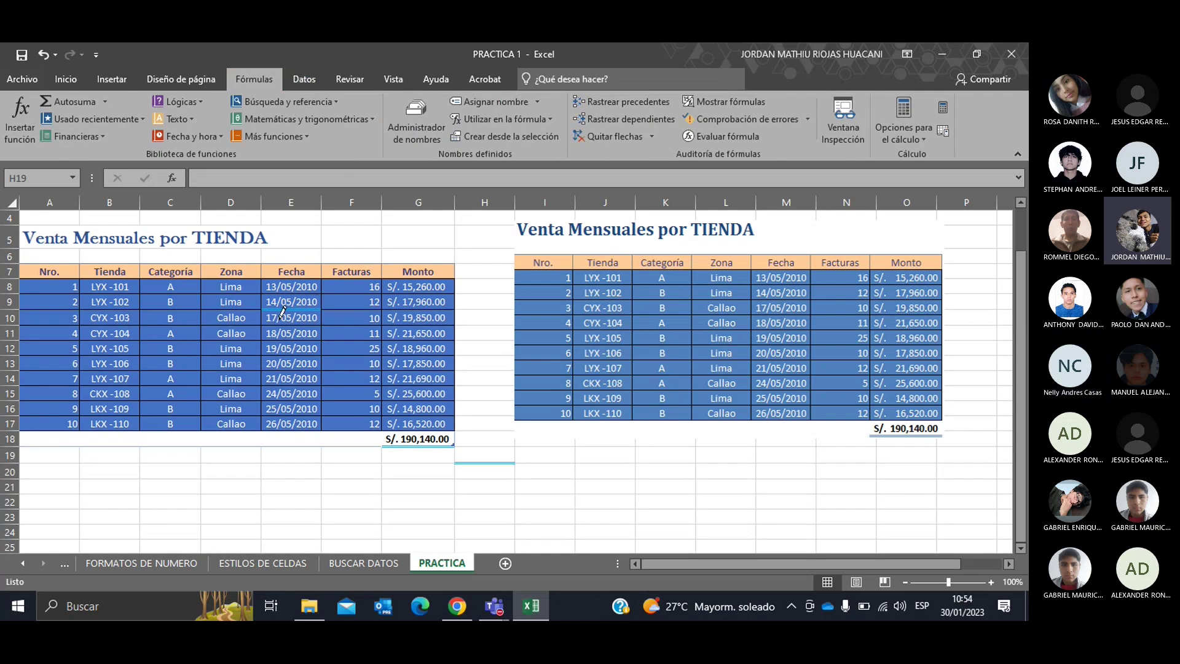
left_click(48, 55)
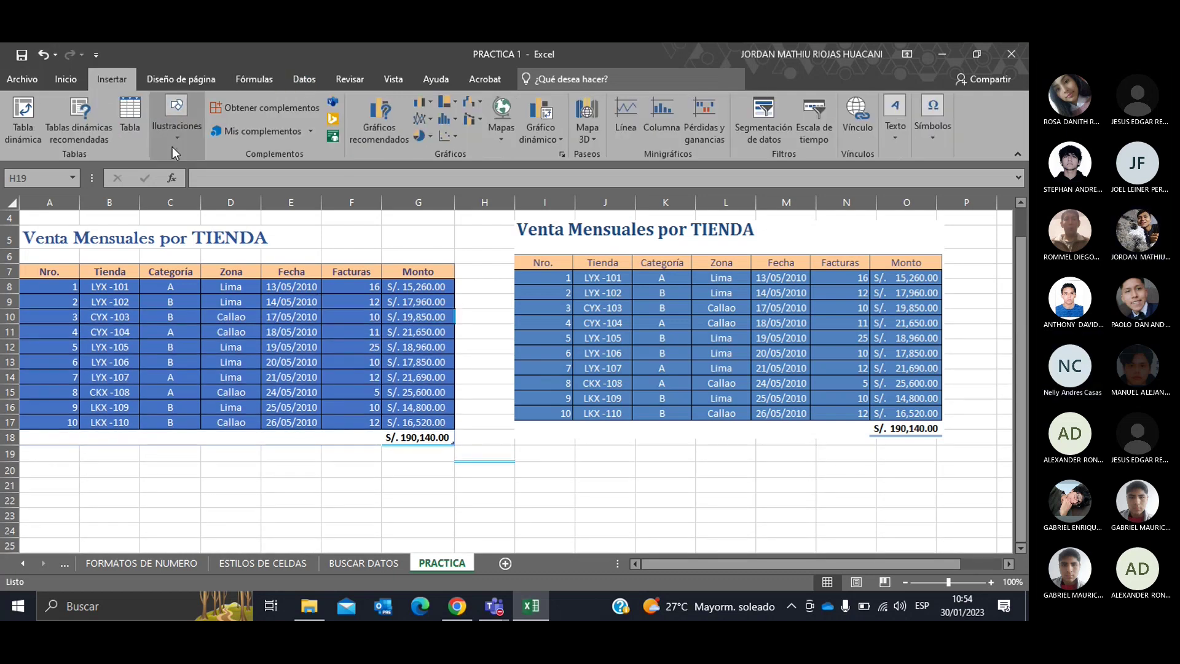
left_click(130, 116)
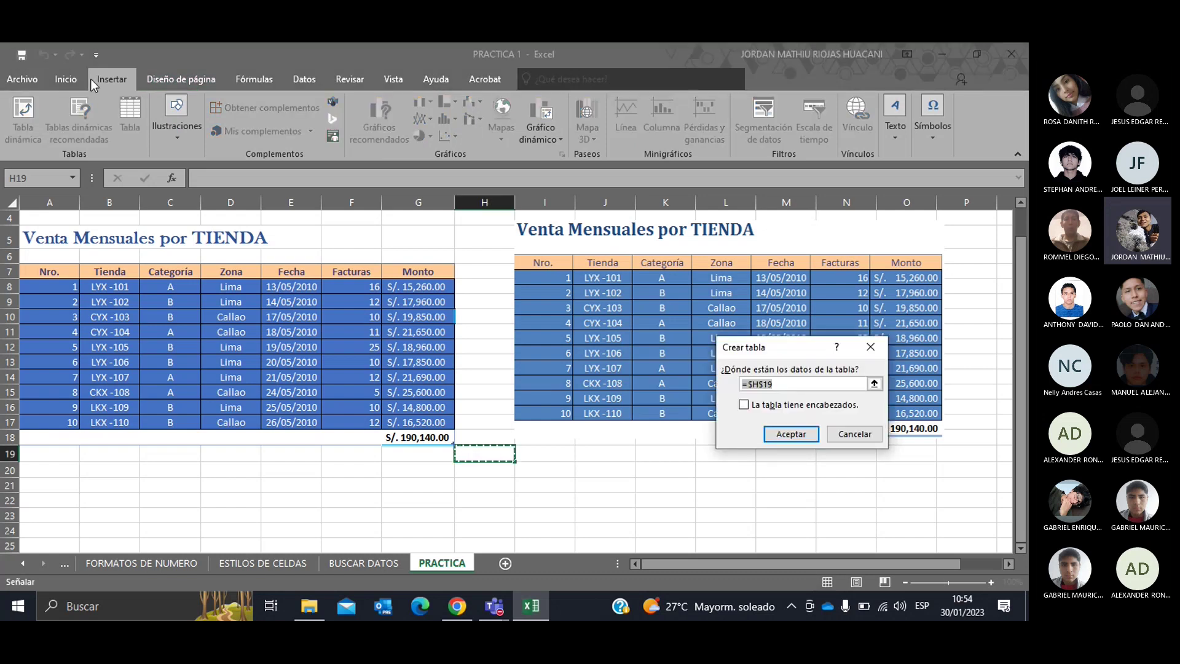
left_click(853, 434)
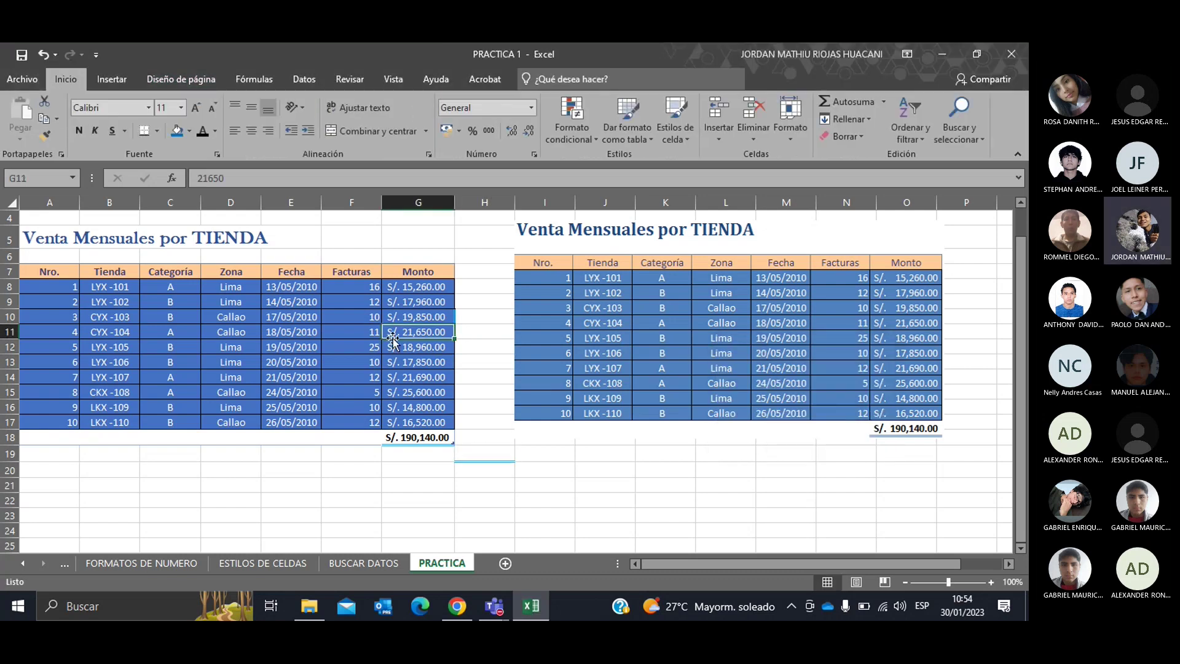
- Insert a slicer for the Facturas column of the store sales table and move it over the lower part of the sample table
left_click_drag(53, 271, 430, 437)
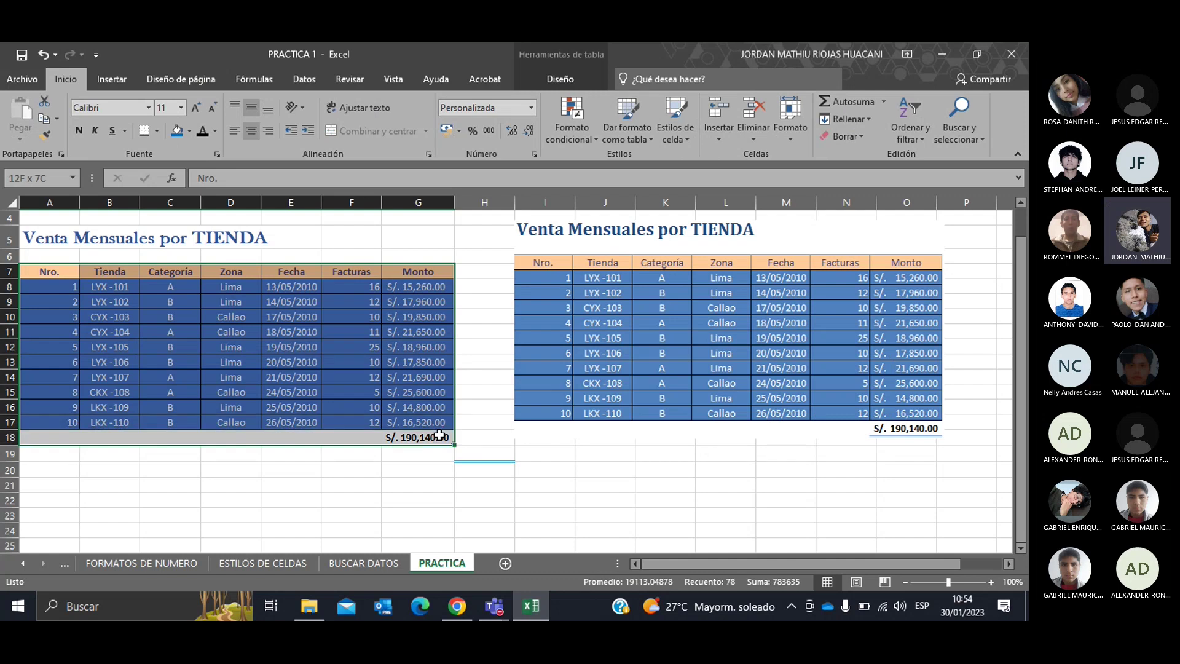
left_click(176, 79)
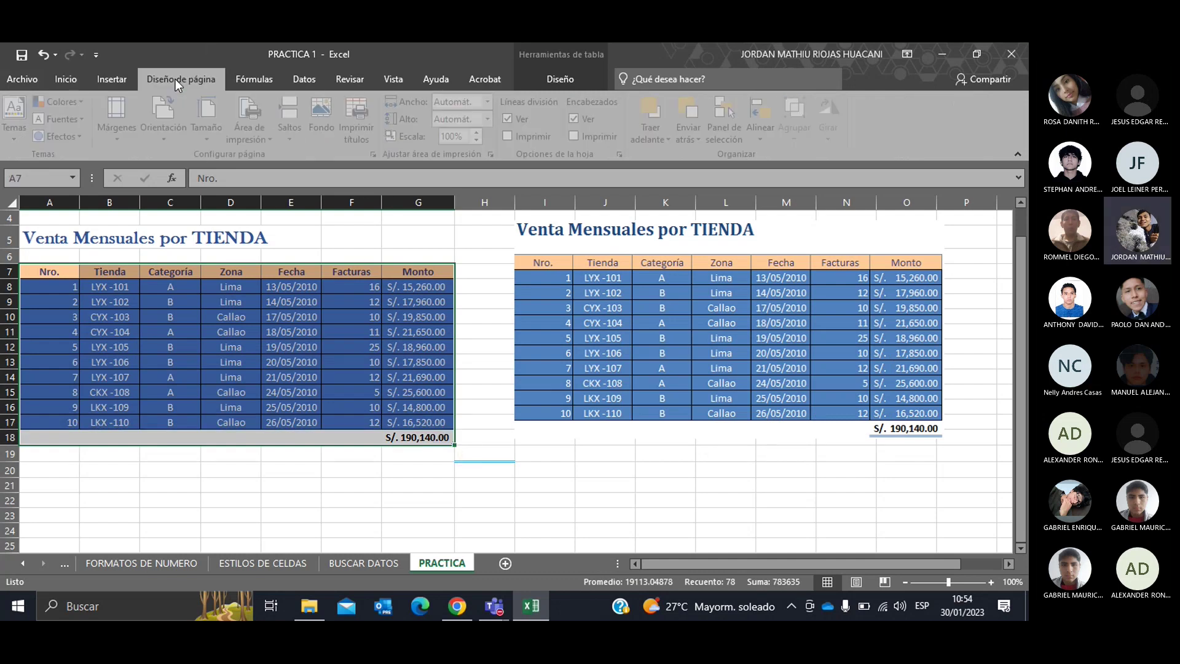
left_click(271, 77)
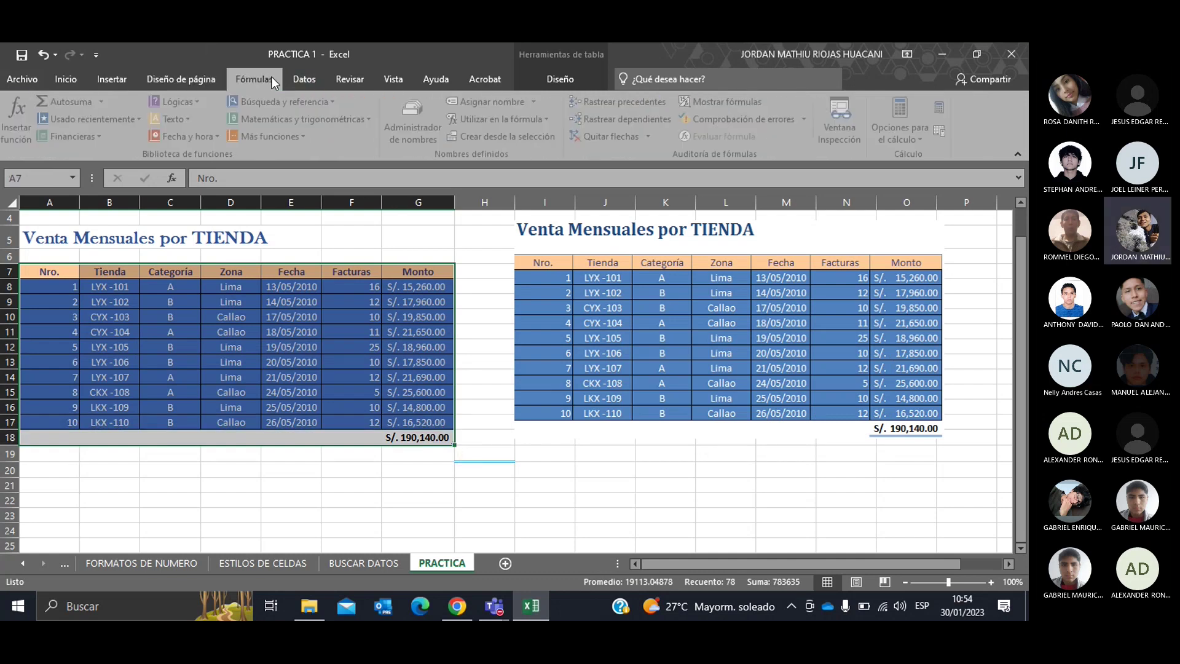
left_click(304, 75)
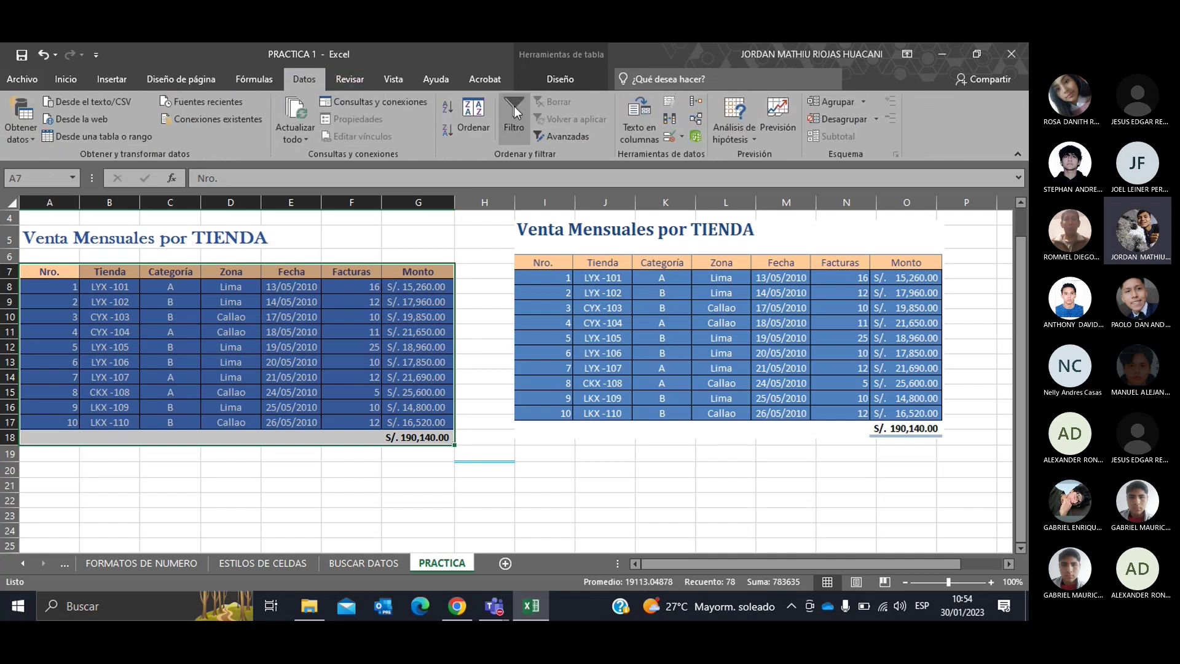
left_click(565, 77)
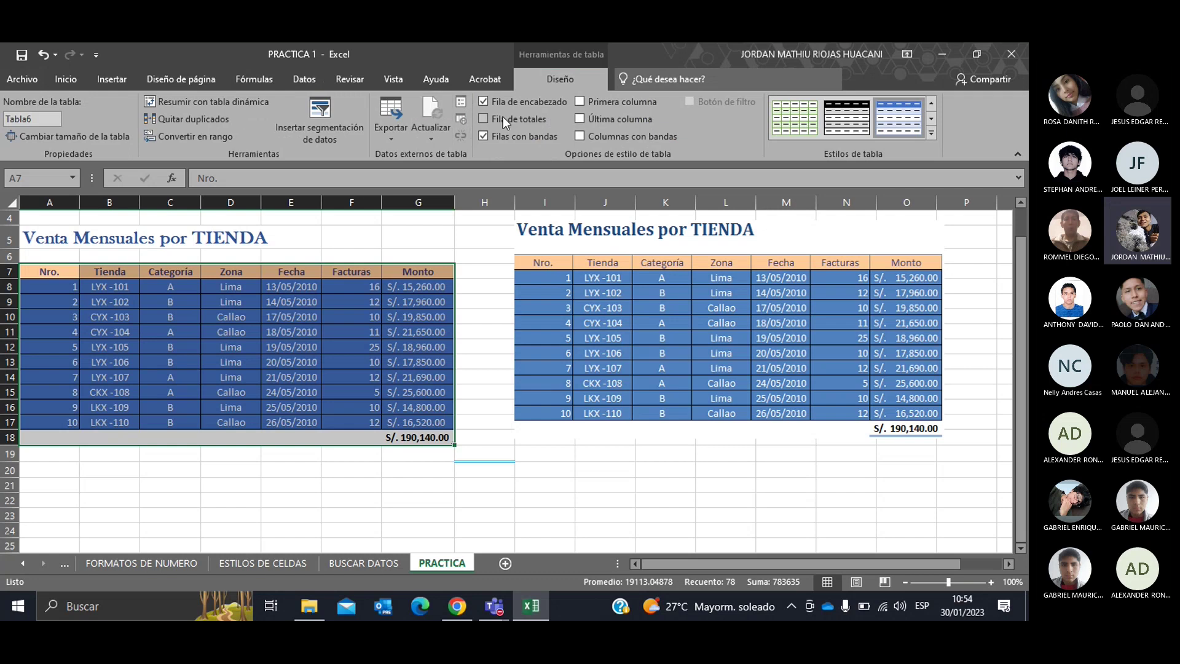
left_click(320, 121)
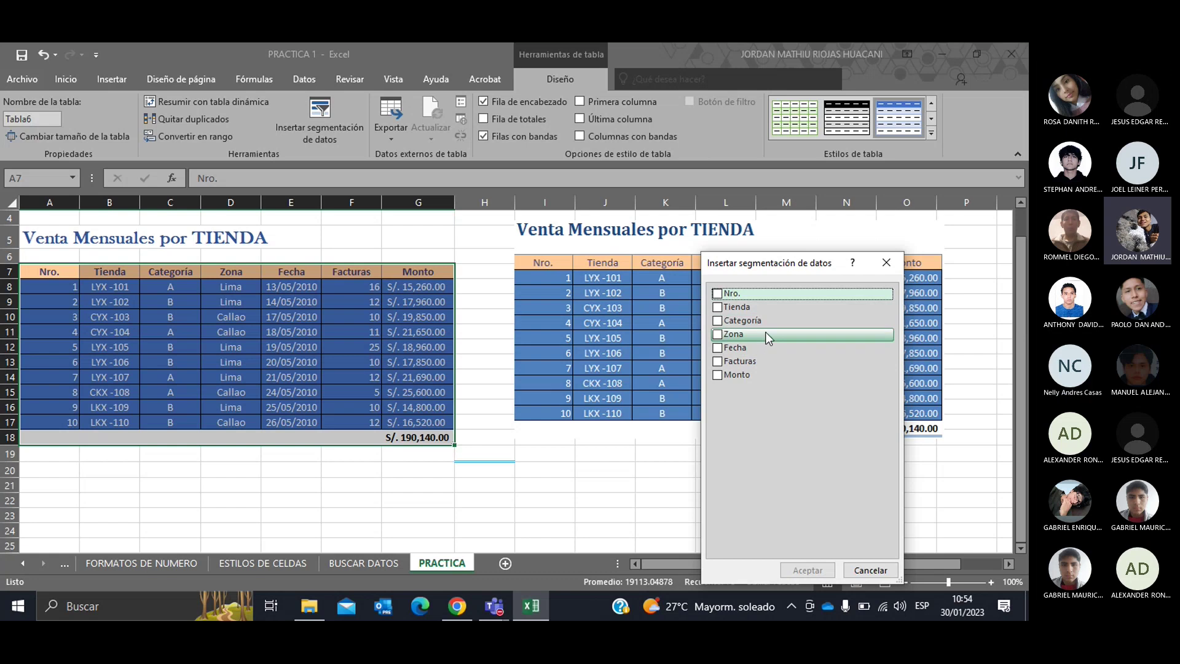
left_click(761, 363)
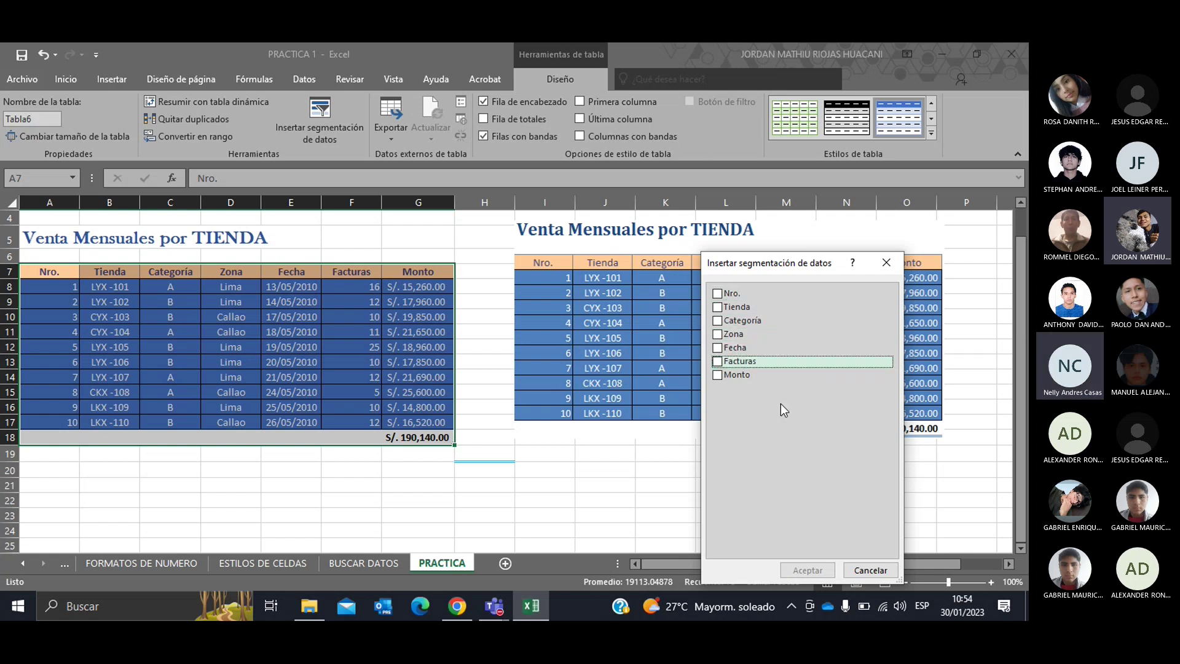
left_click(717, 363)
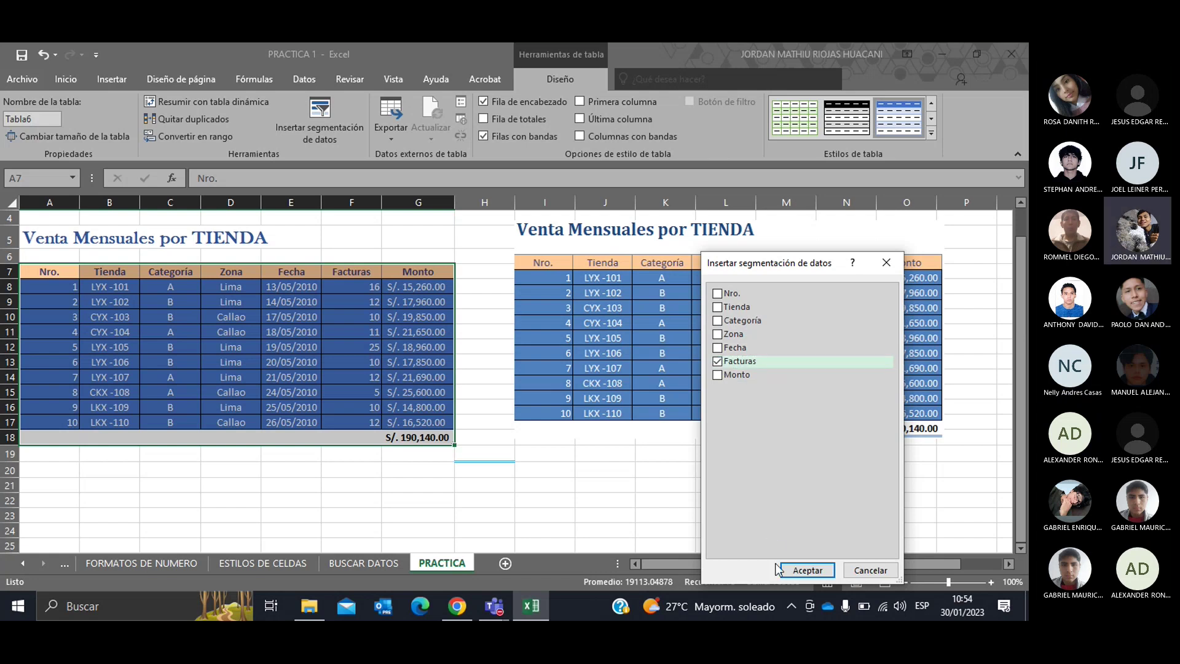
left_click(797, 570)
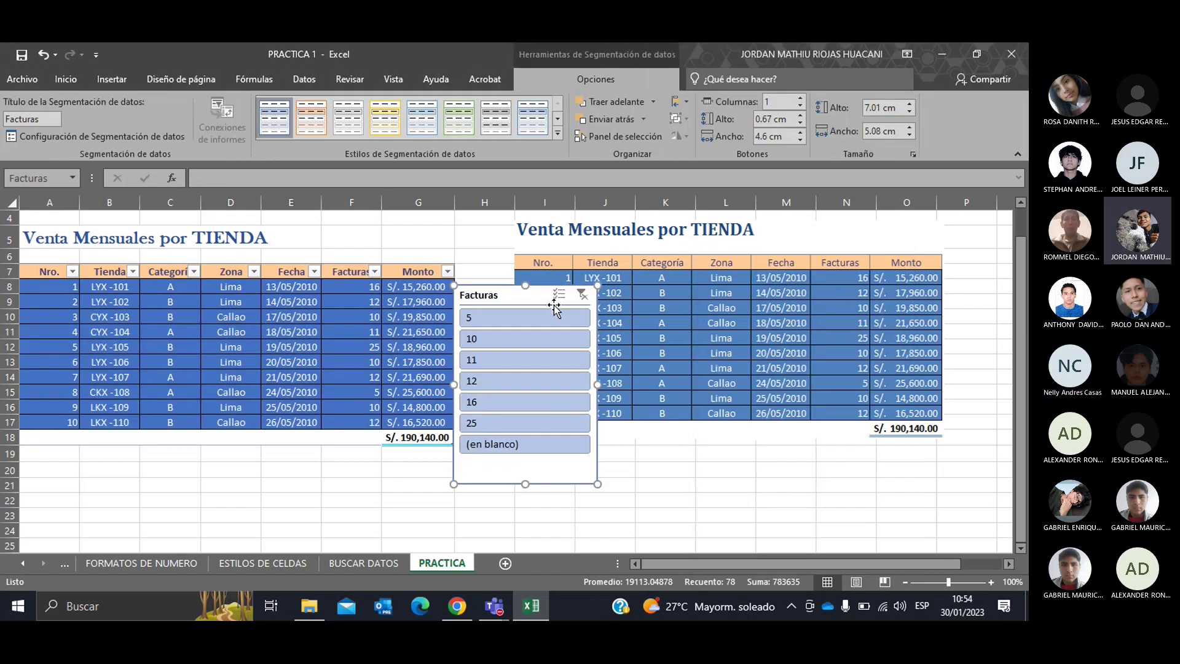
left_click_drag(549, 299, 760, 348)
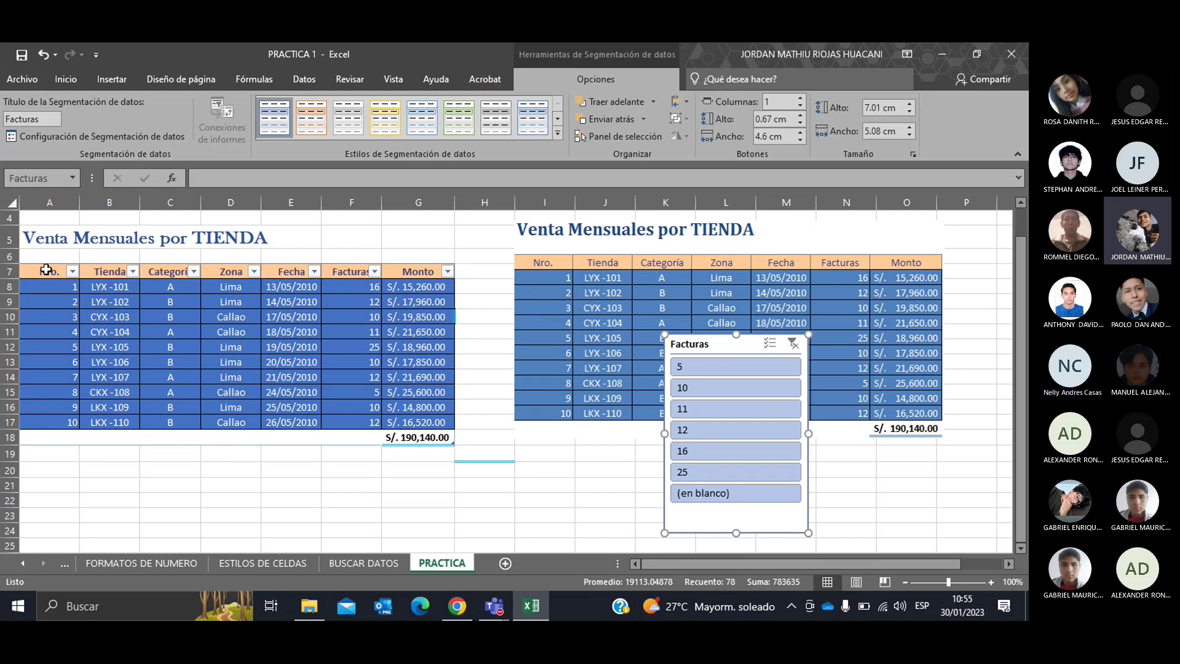
- Turn on the total row of the store sales table, inspect its Facturas and Monto cells, and turn the row off again
left_click_drag(46, 269, 440, 437)
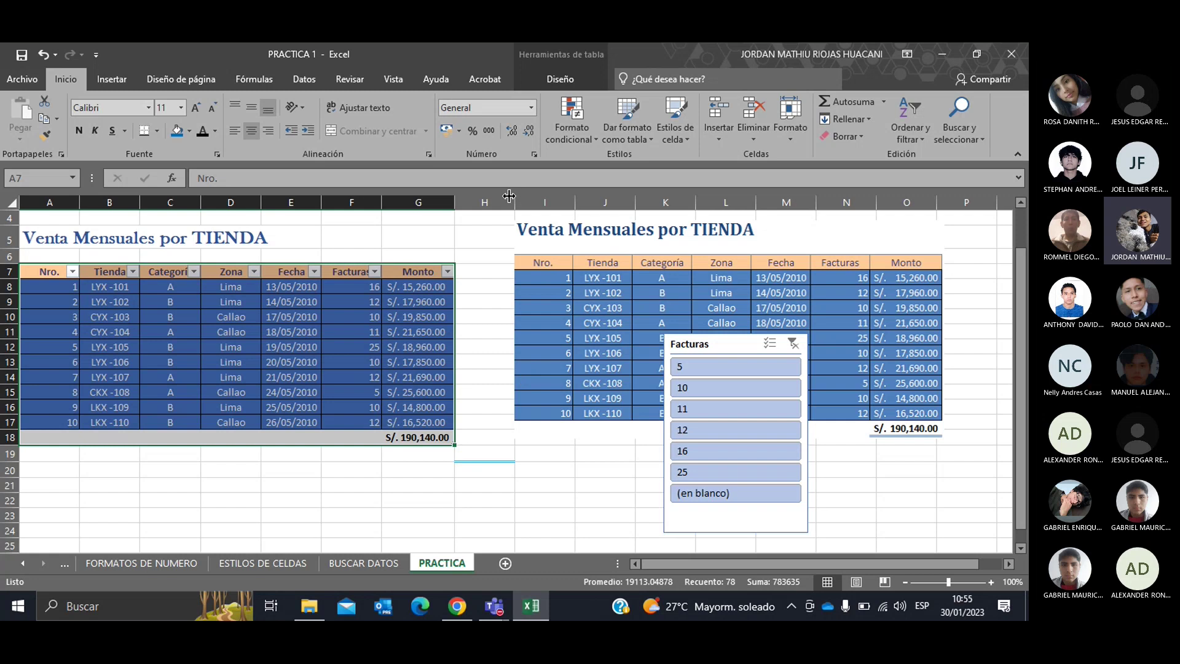
left_click(584, 77)
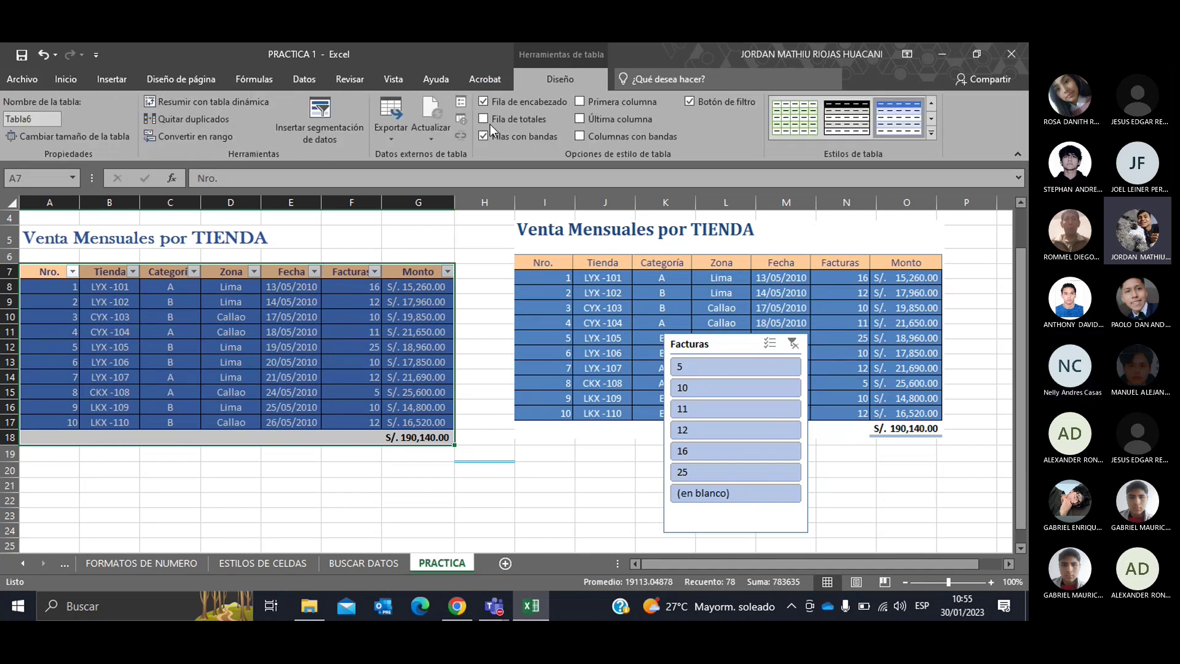
left_click(530, 120)
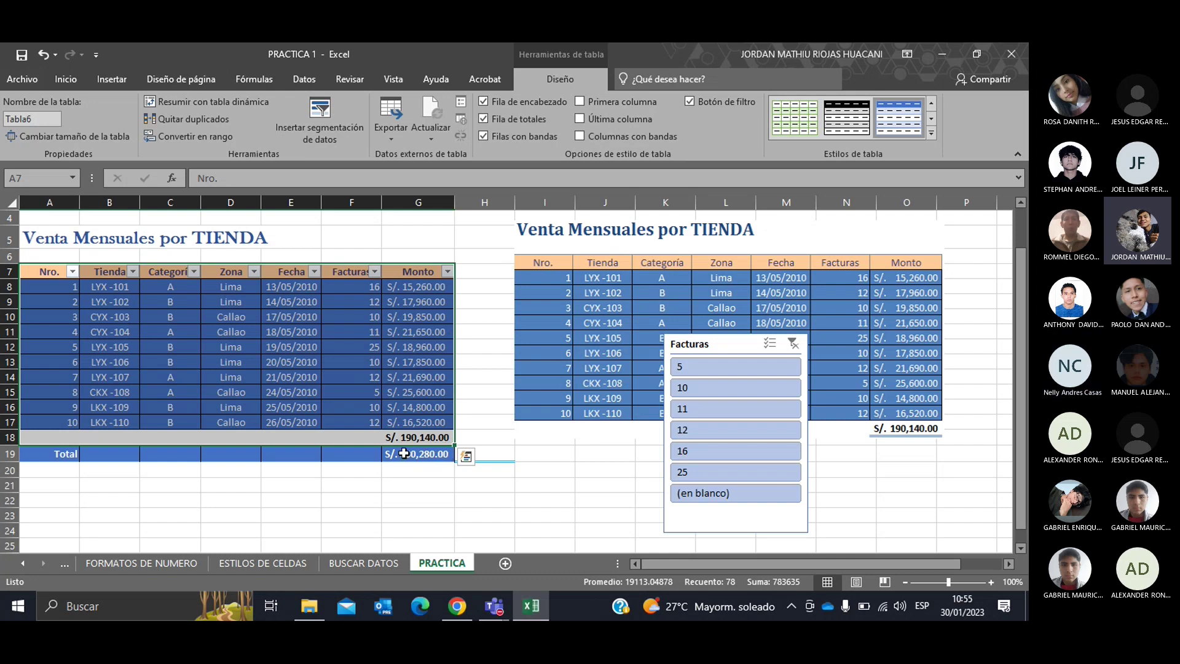
left_click(369, 456)
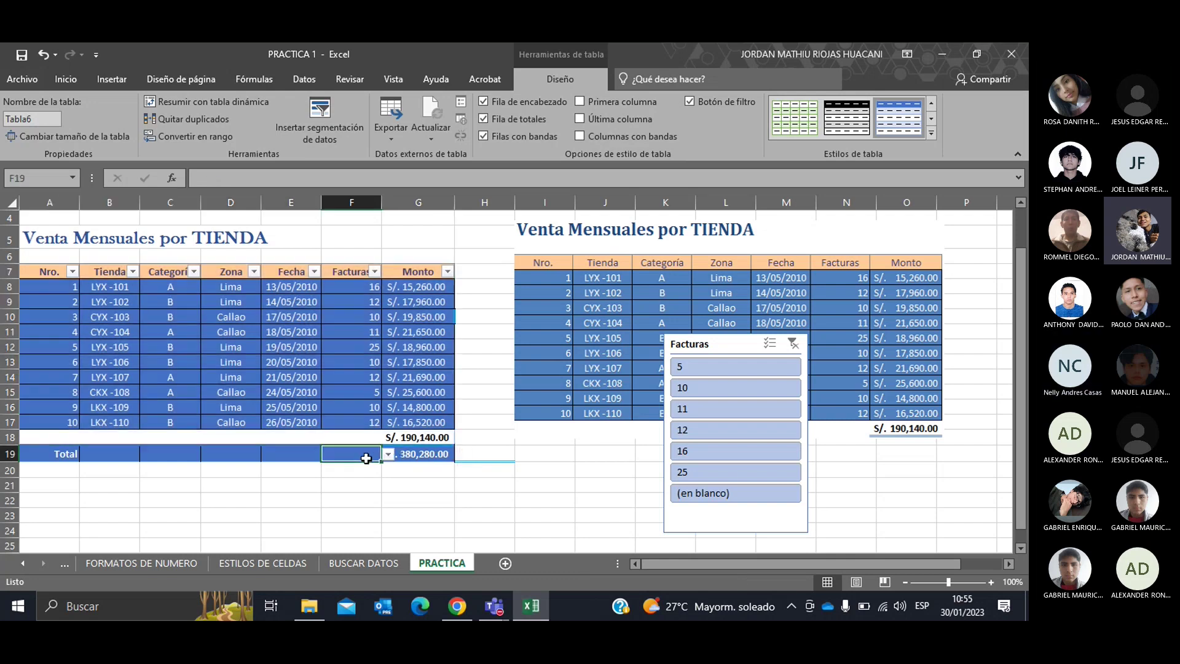
left_click(420, 456)
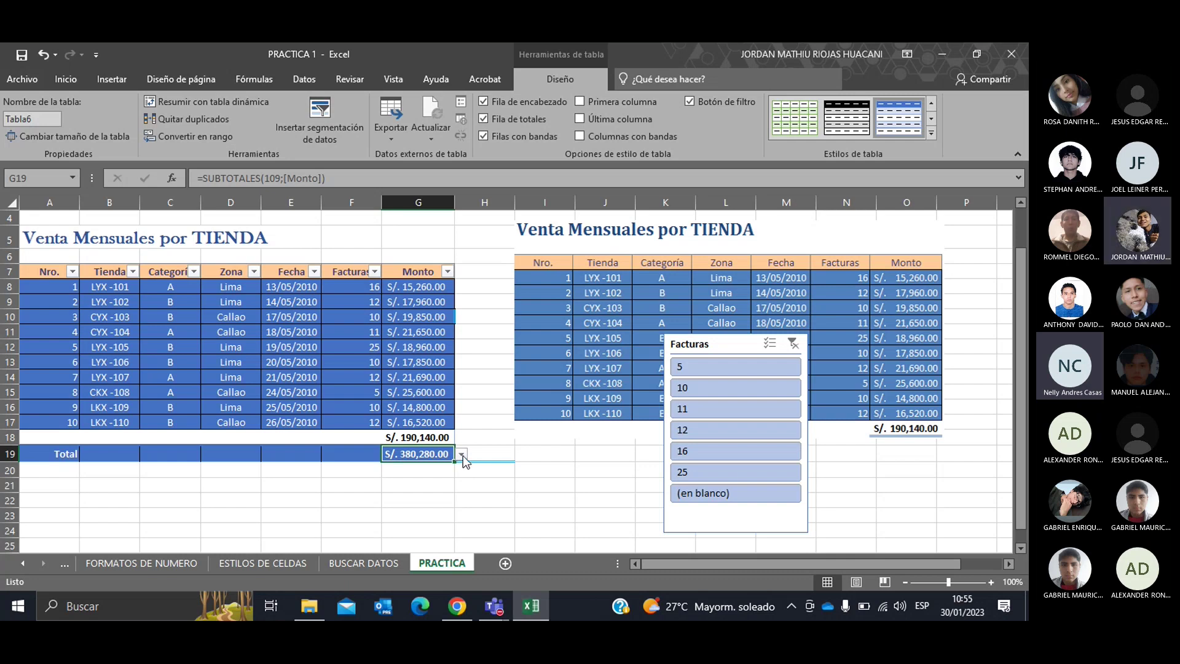
left_click(547, 120)
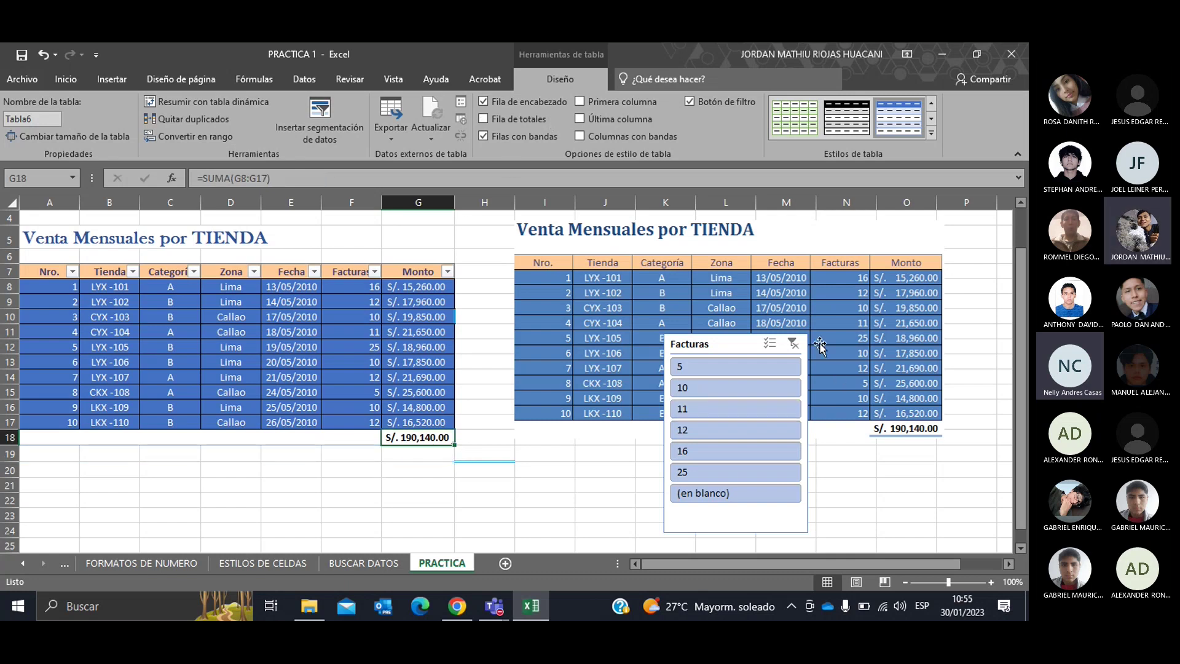
left_click(783, 353)
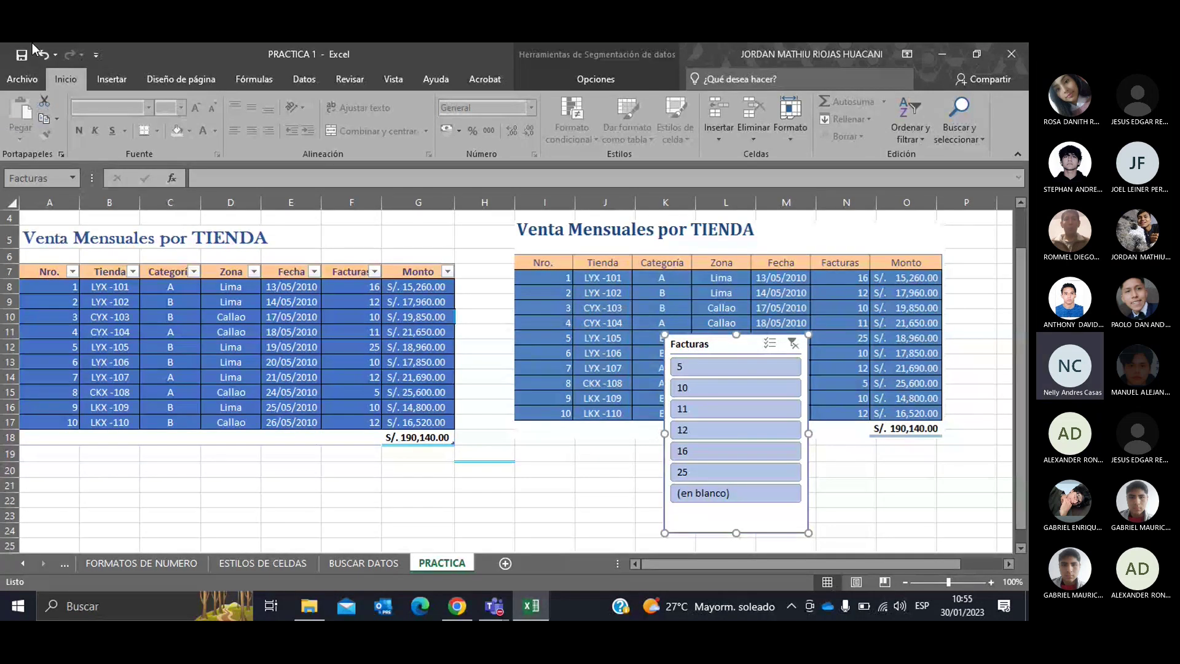
- Select the store sales table A7:G18 and add a total row (Fila de totales) beneath it
left_click_drag(418, 438, 62, 274)
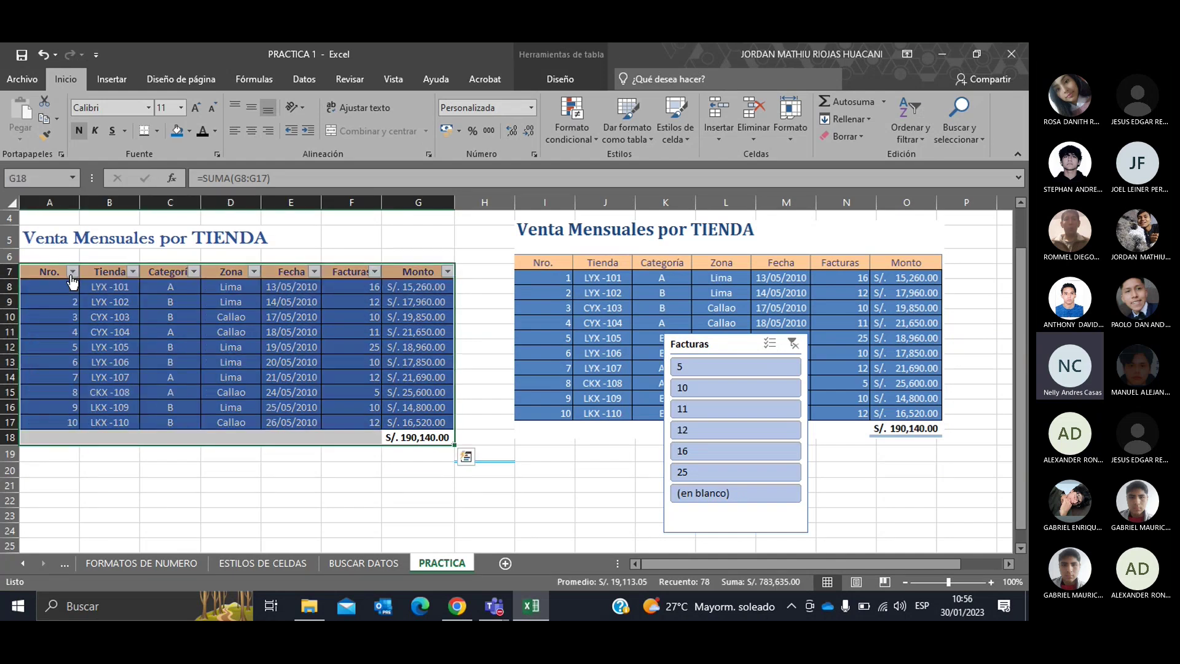
left_click(584, 82)
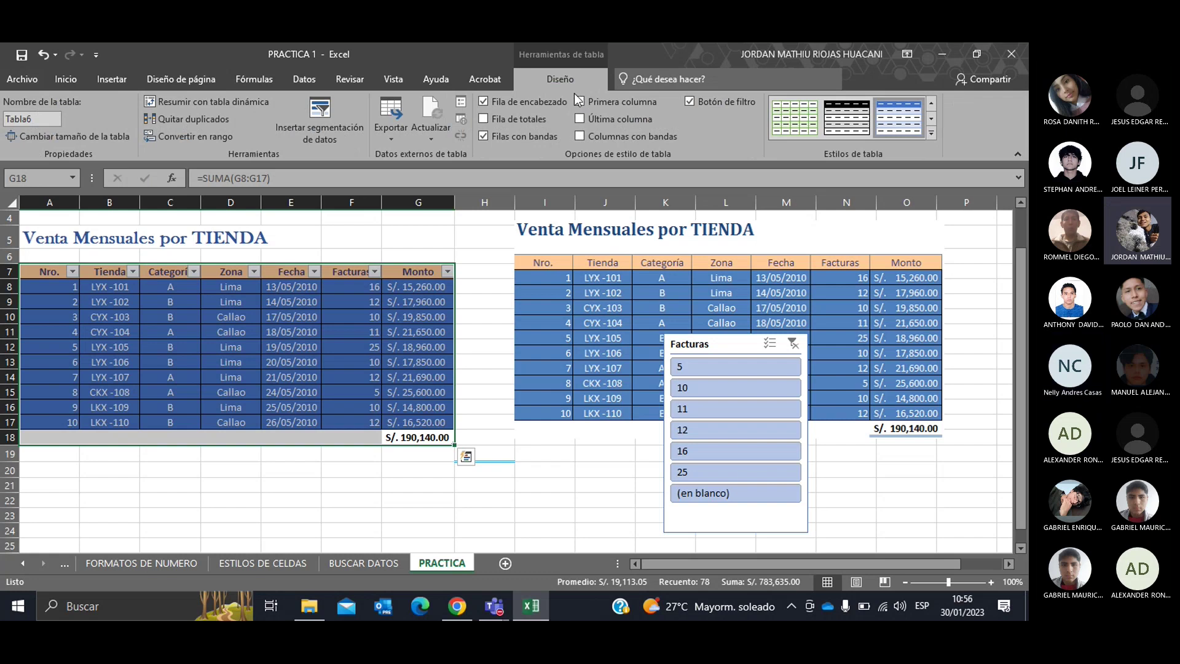
left_click(530, 120)
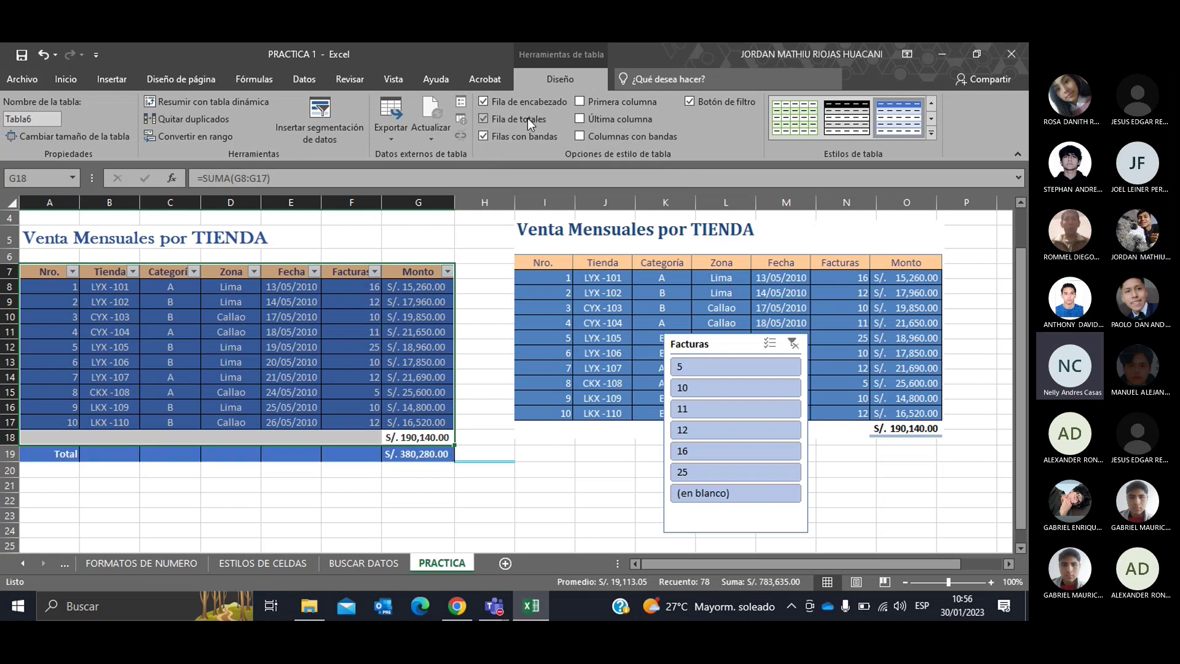
left_click(502, 458)
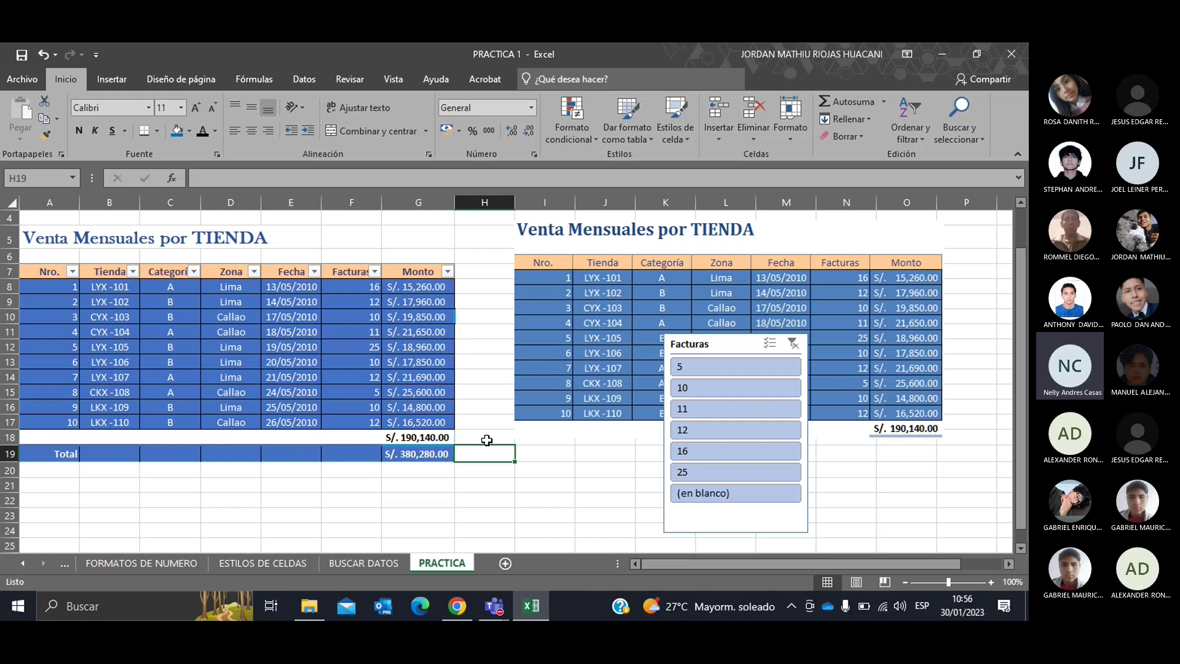
- Set the Monto total in G19 to the Var function
left_click(445, 448)
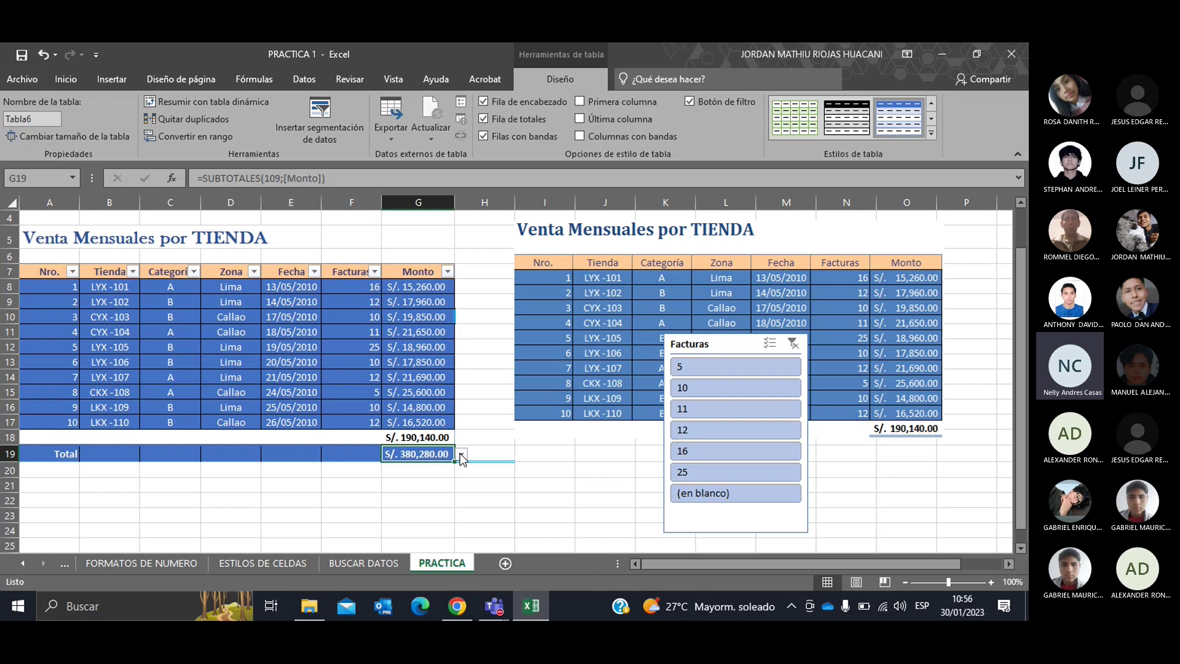
left_click(461, 454)
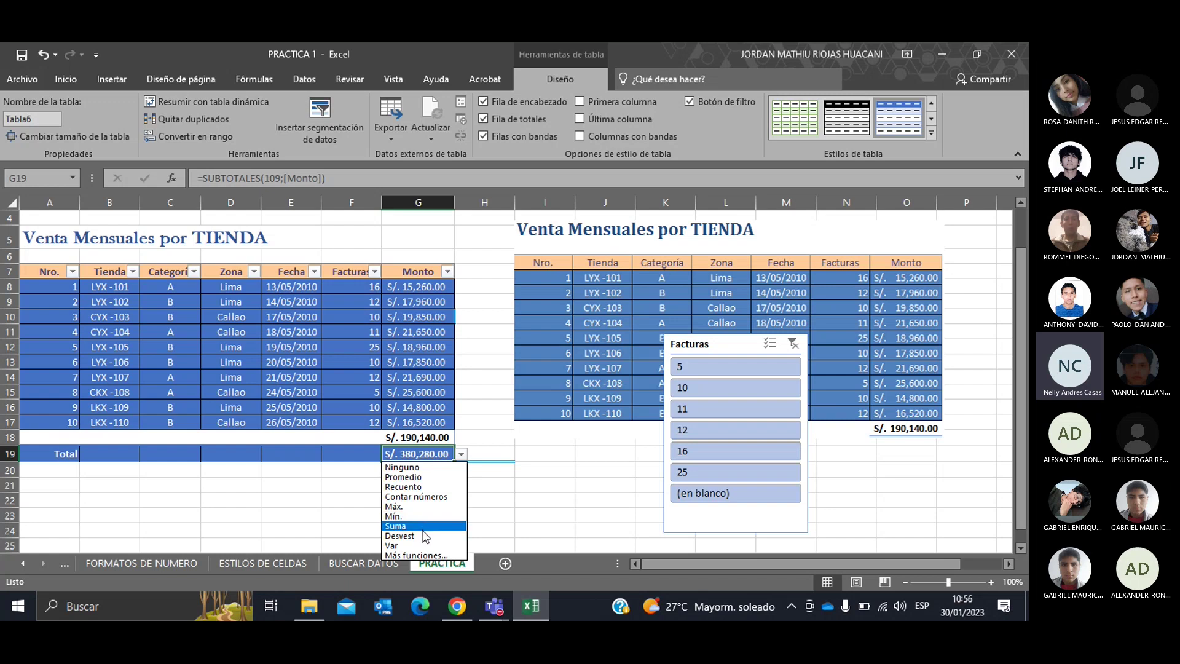
left_click(444, 497)
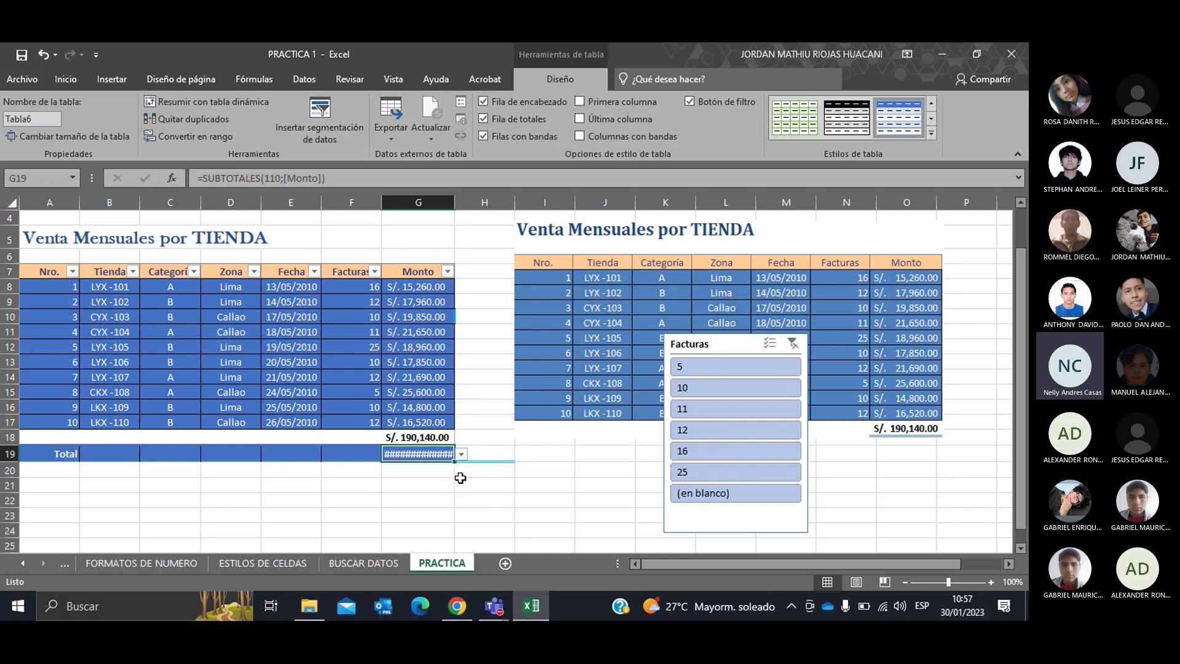
- Look through the recently used functions offered for the Monto total in G19 and dismiss the function list without choosing one
left_click(464, 457)
left_click(431, 555)
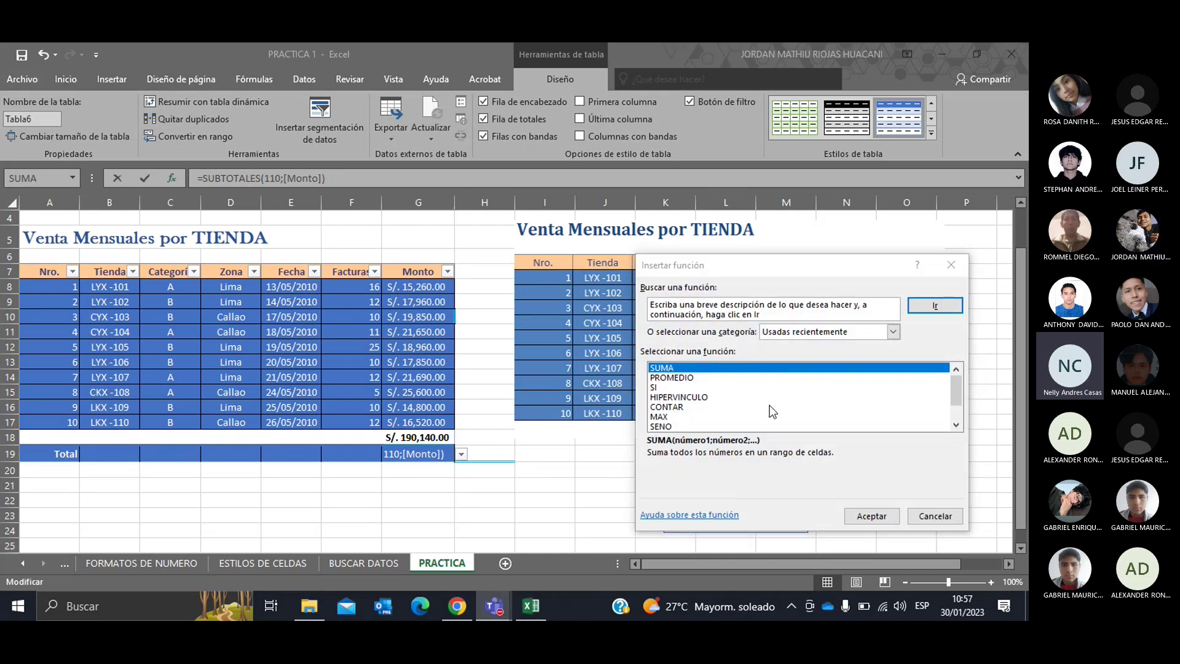
left_click_drag(952, 382, 953, 393)
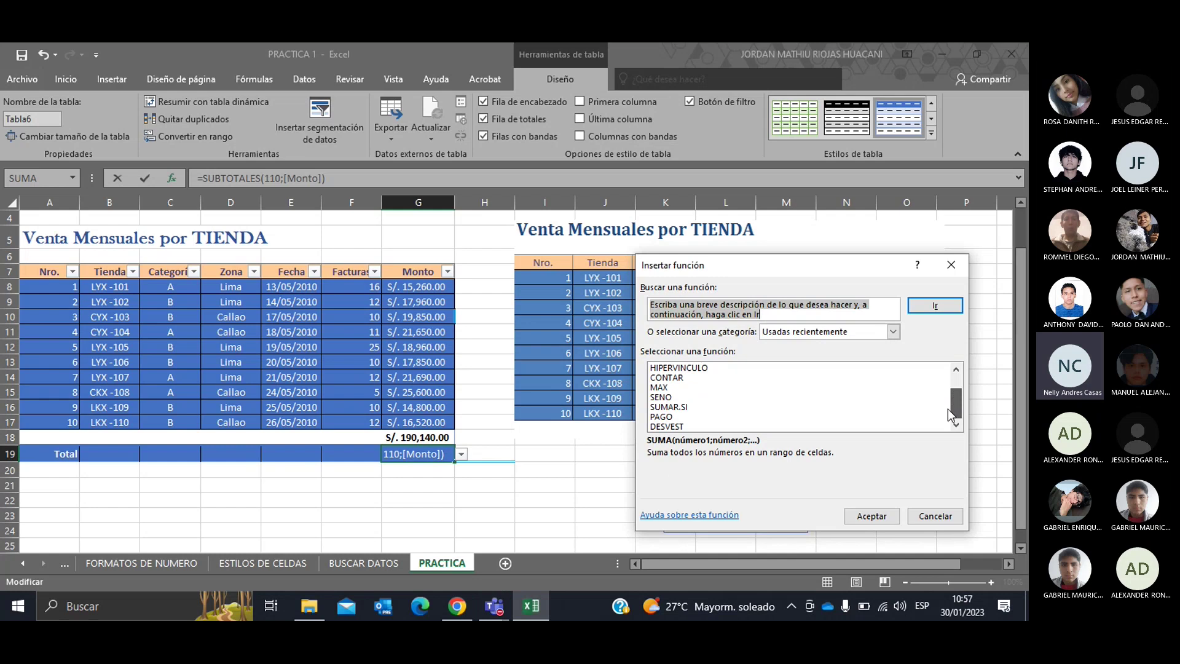
mouse_move(953, 390)
left_mouse_down()
mouse_move(954, 375)
mouse_move(954, 392)
left_mouse_up()
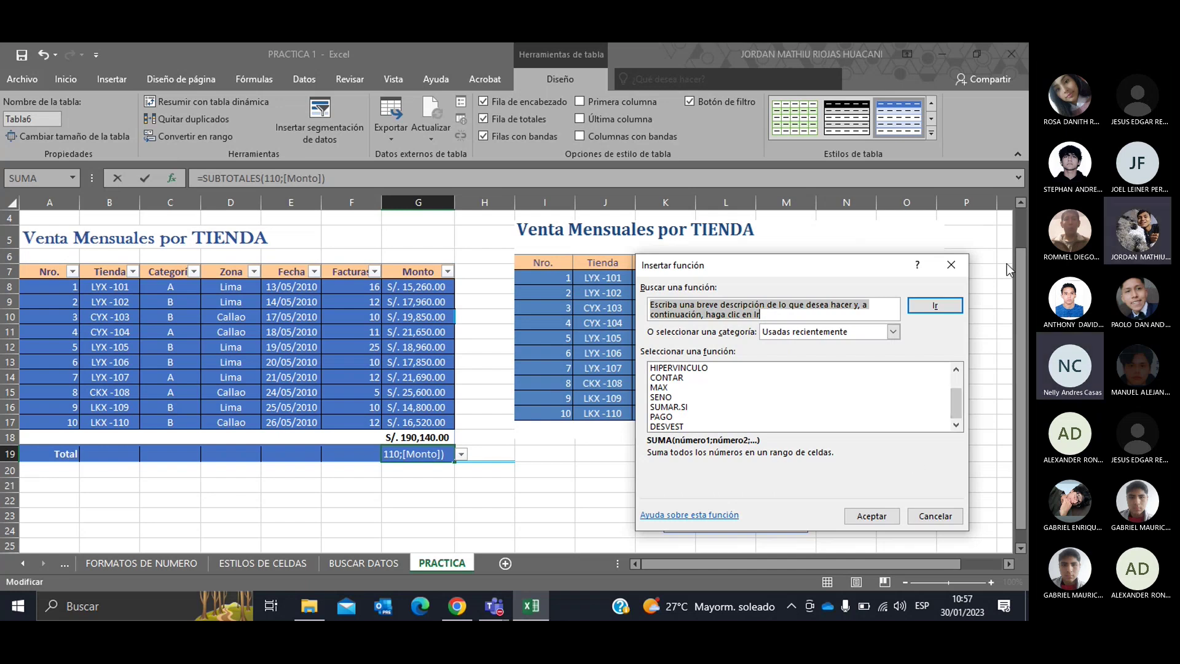
left_click(951, 265)
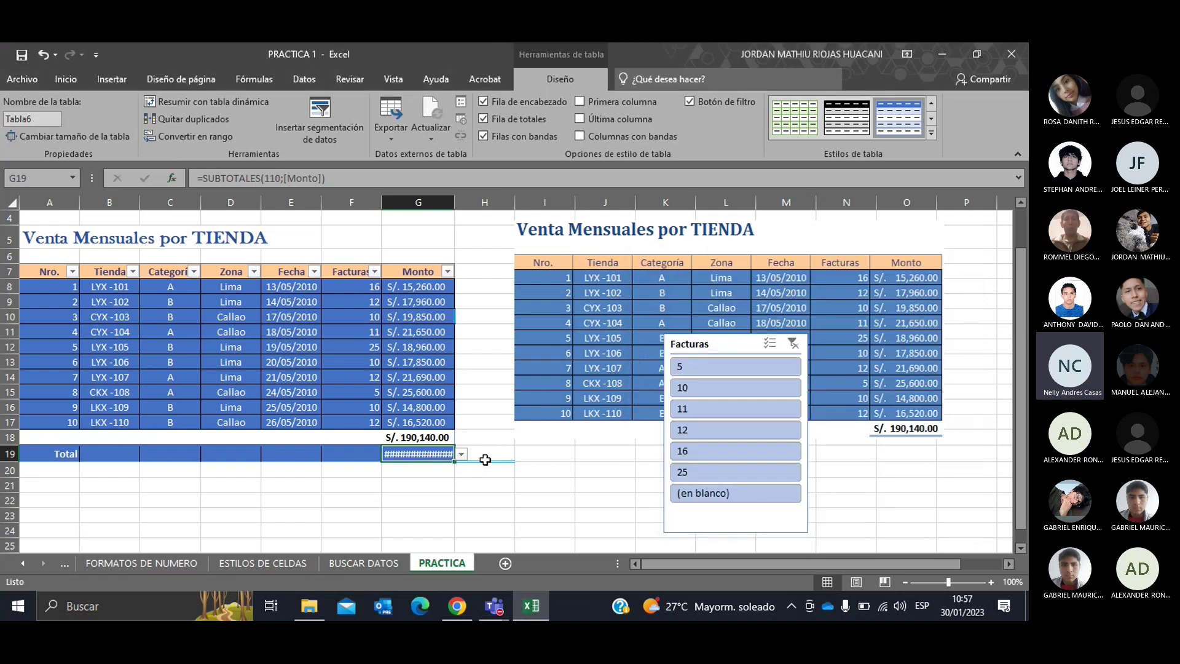
left_click(484, 458)
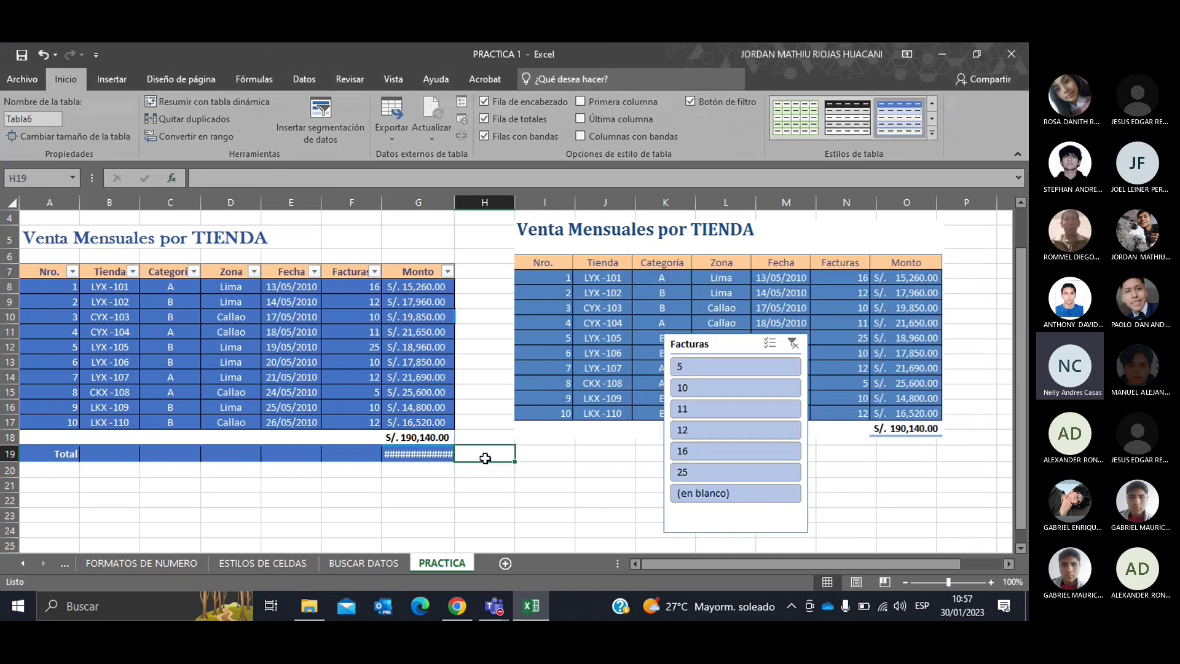
left_click(453, 454)
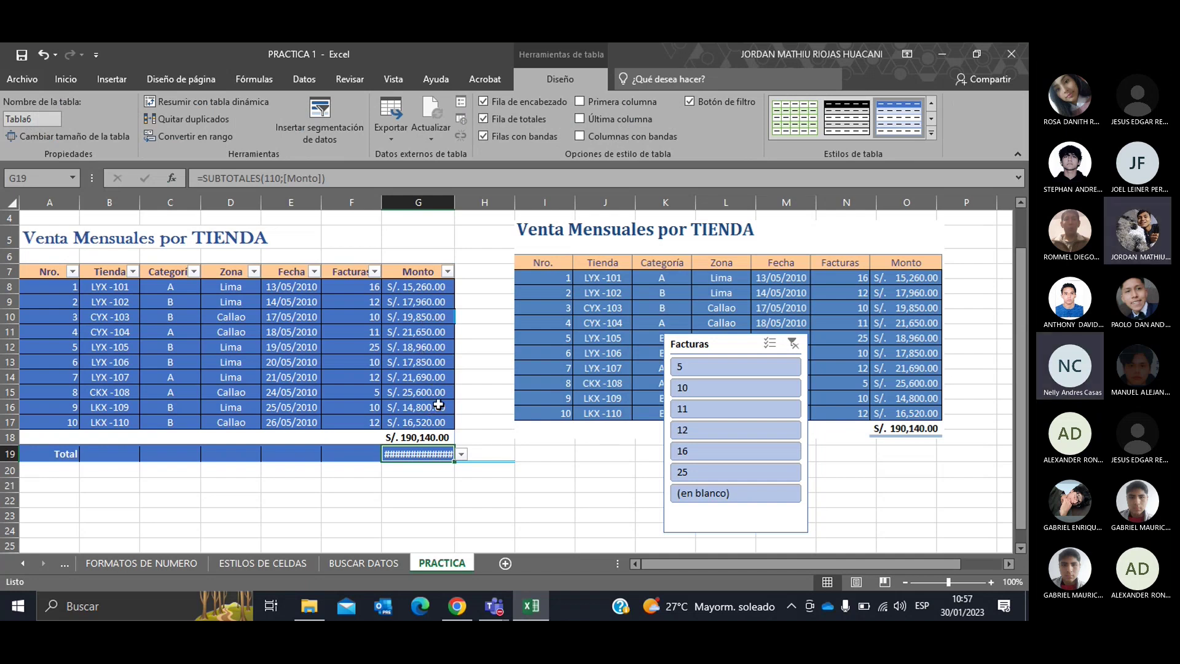
left_click(442, 284)
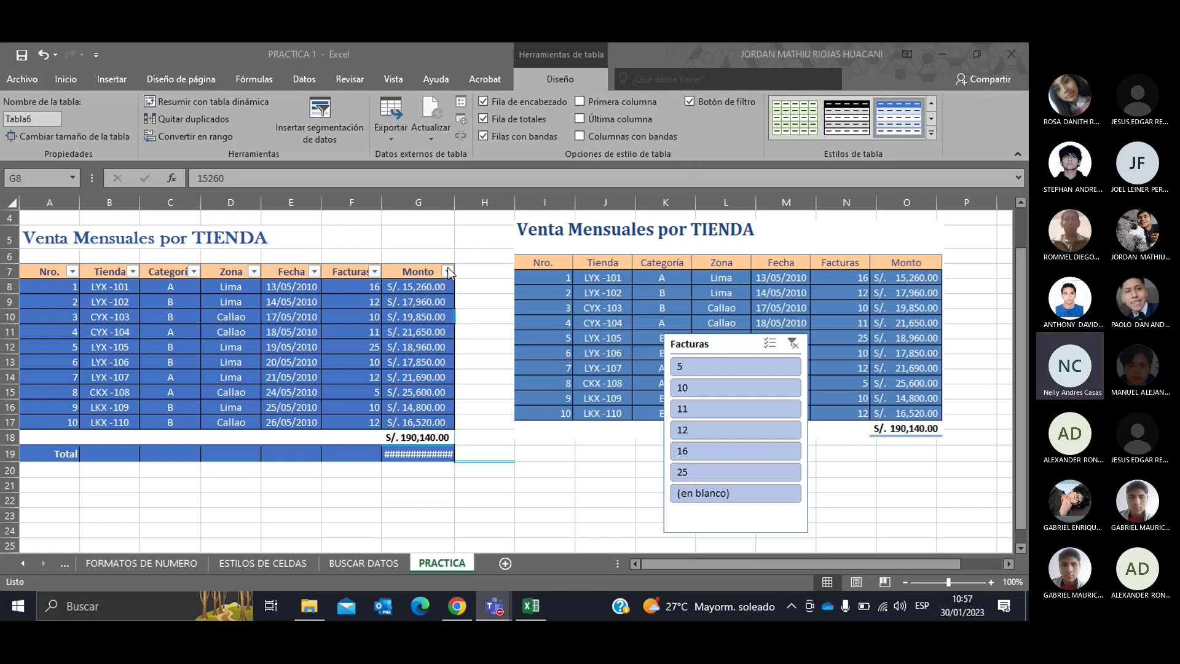
left_click(423, 287)
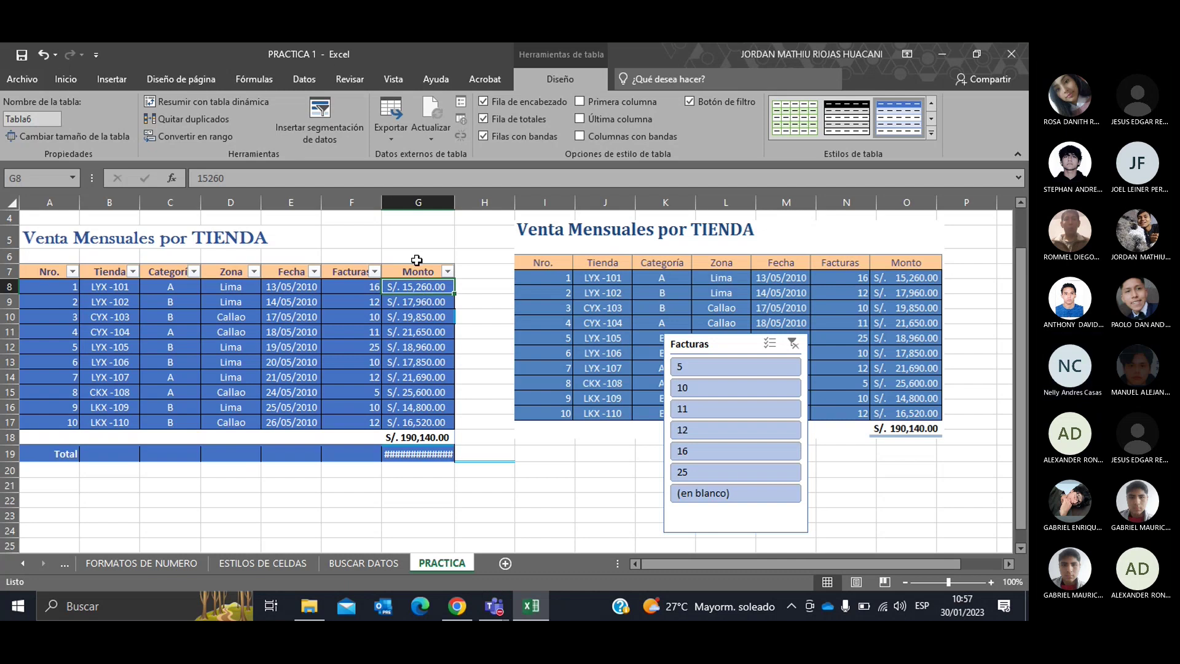
left_click(429, 303)
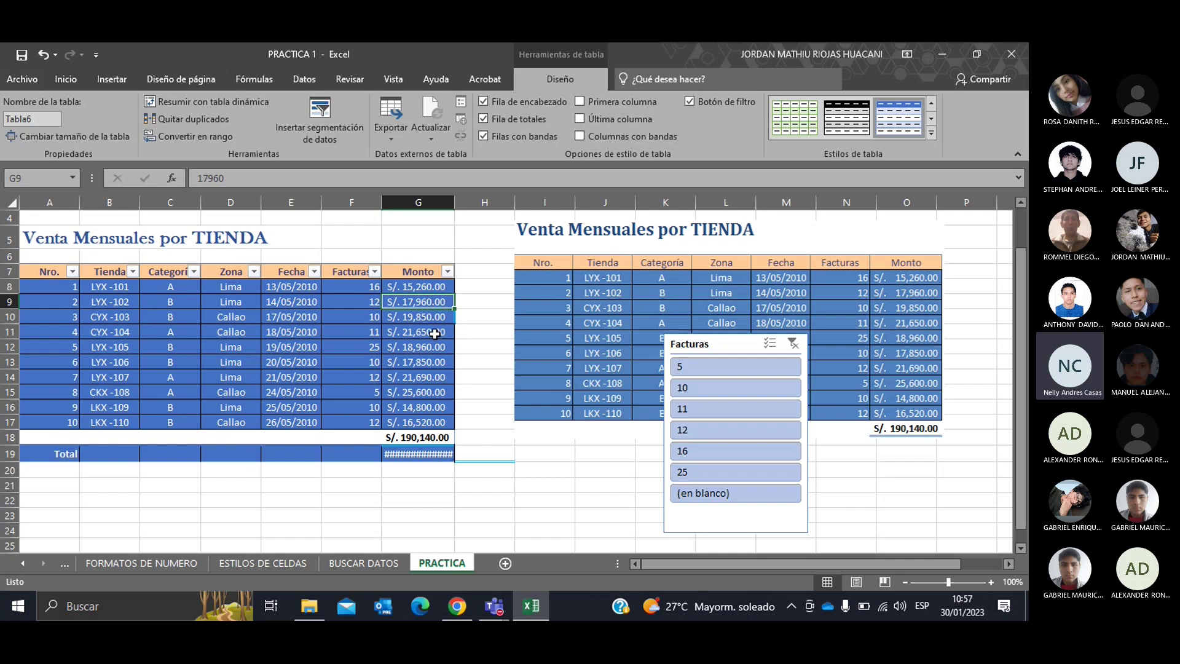
left_click(418, 284)
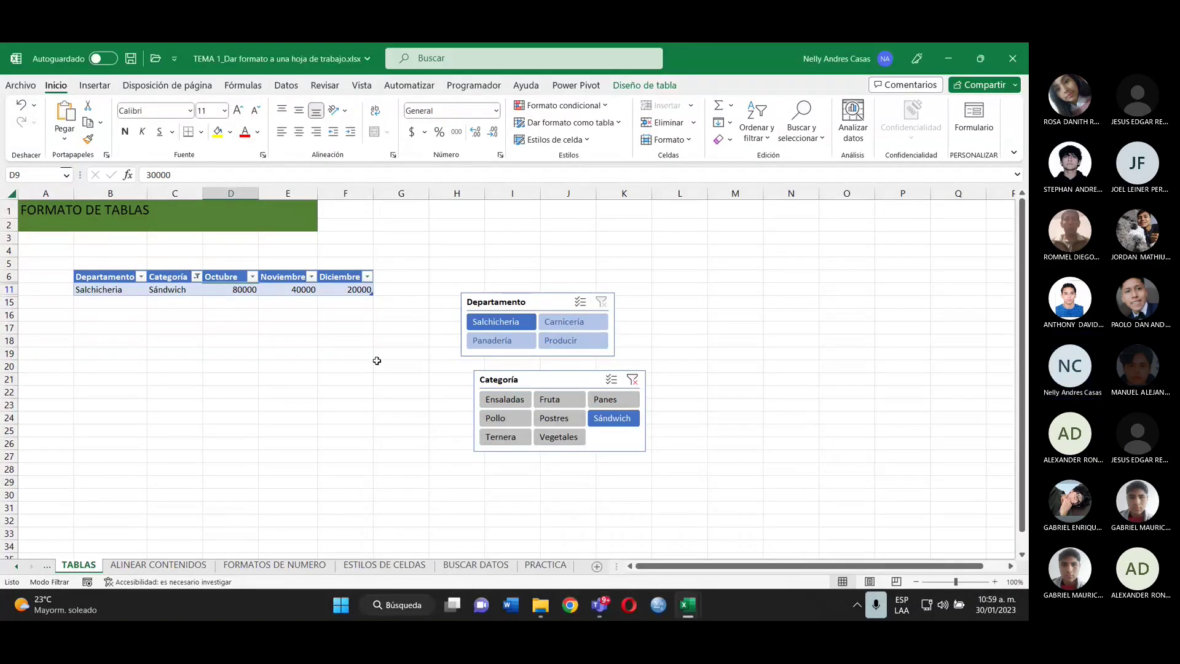
- Clear the Categoría slicer filter on the TABLAS sheet and add a total row (Fila de totales) to the department table
left_click(632, 381)
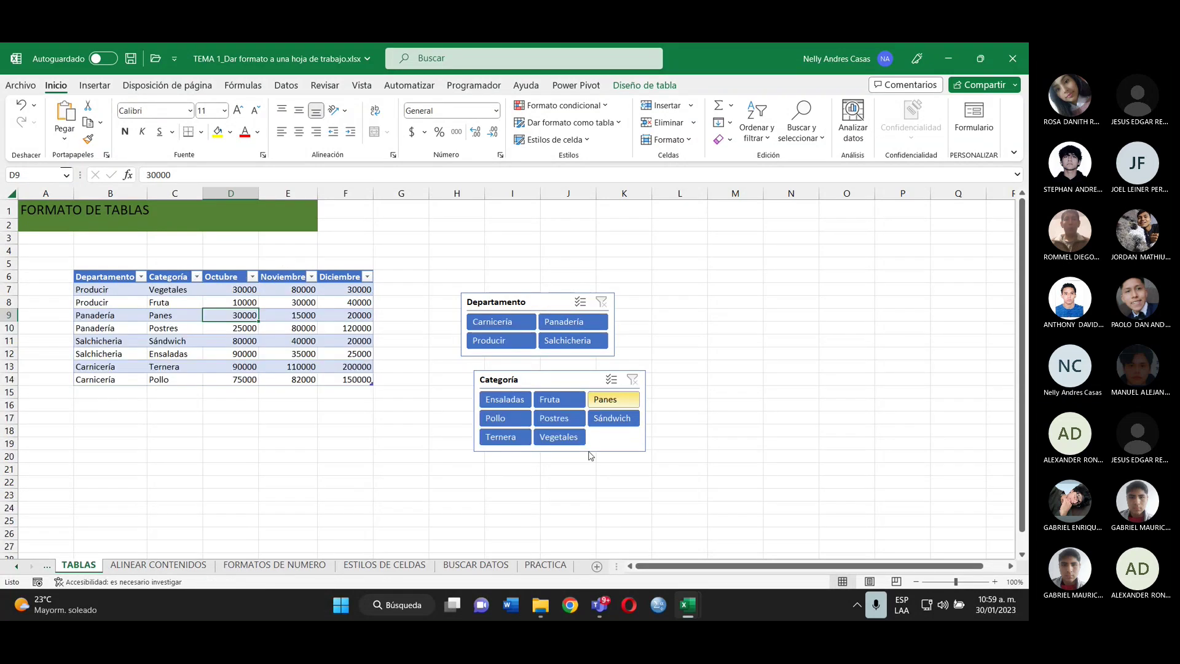
left_click(583, 497)
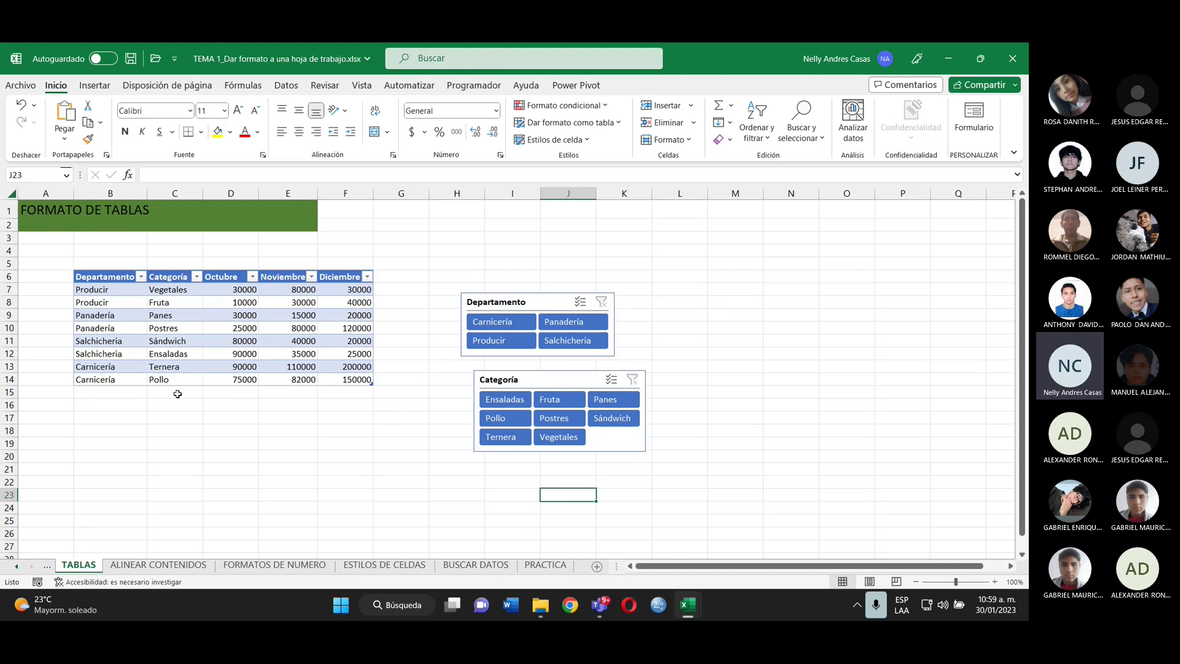
left_click(231, 339)
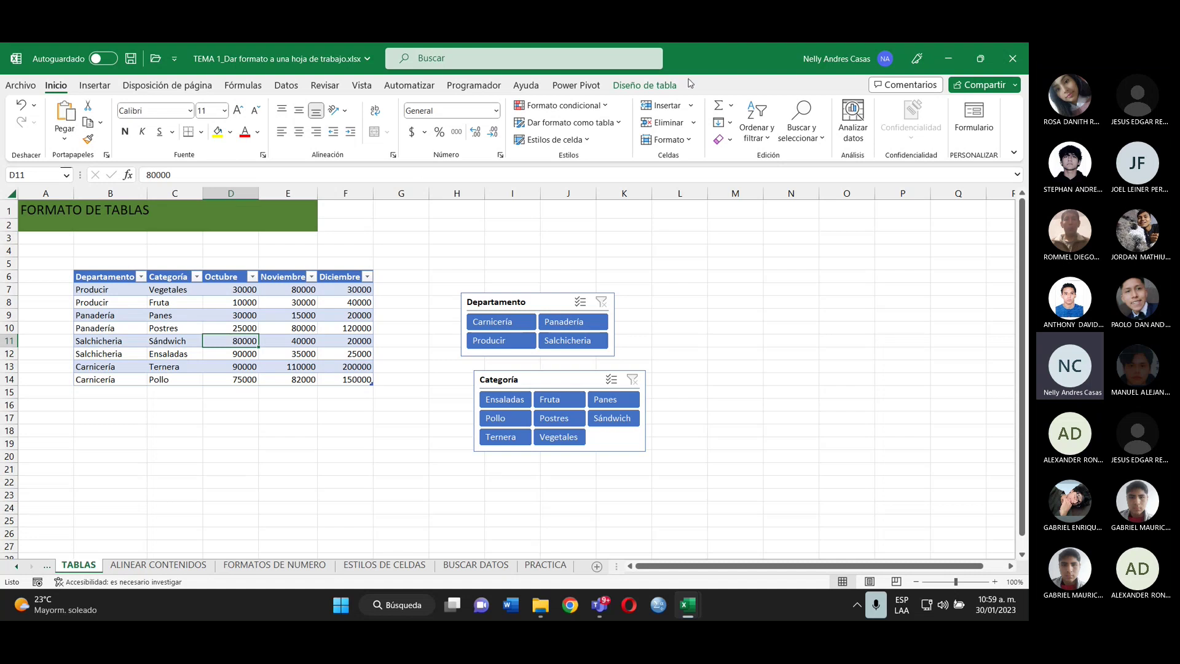
left_click(660, 89)
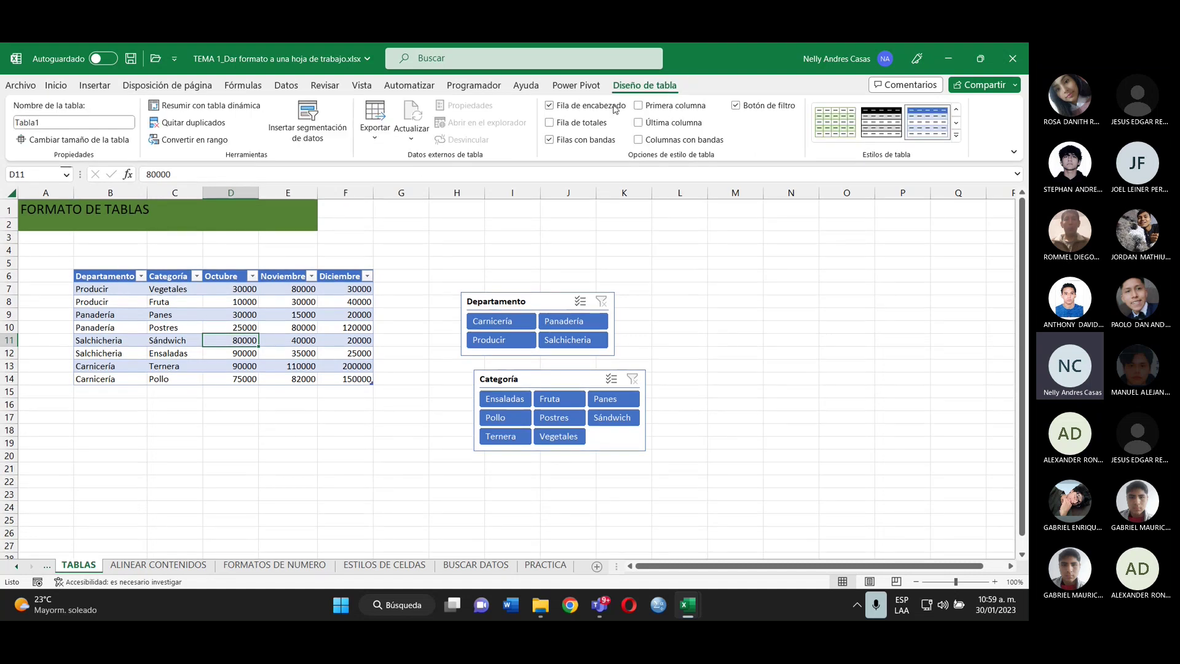
left_click(569, 123)
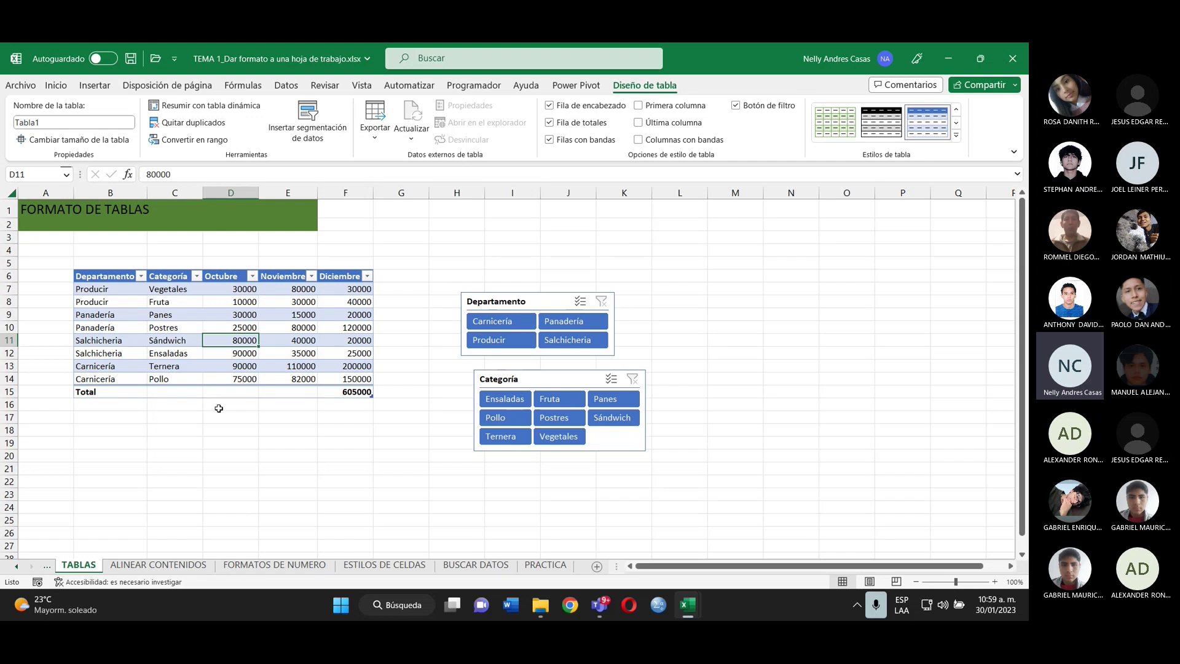
- Review the function choices for the Diciembre total in F15 and set the Noviembre total in E15 to Promedio
left_click(357, 394)
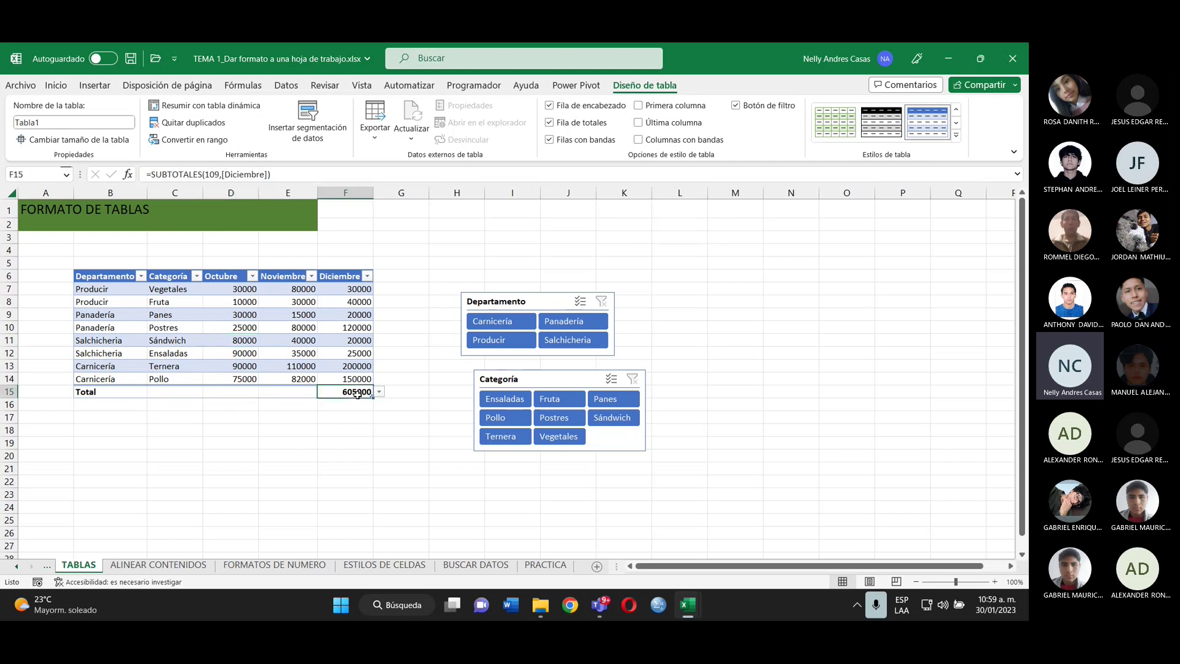
left_click(379, 392)
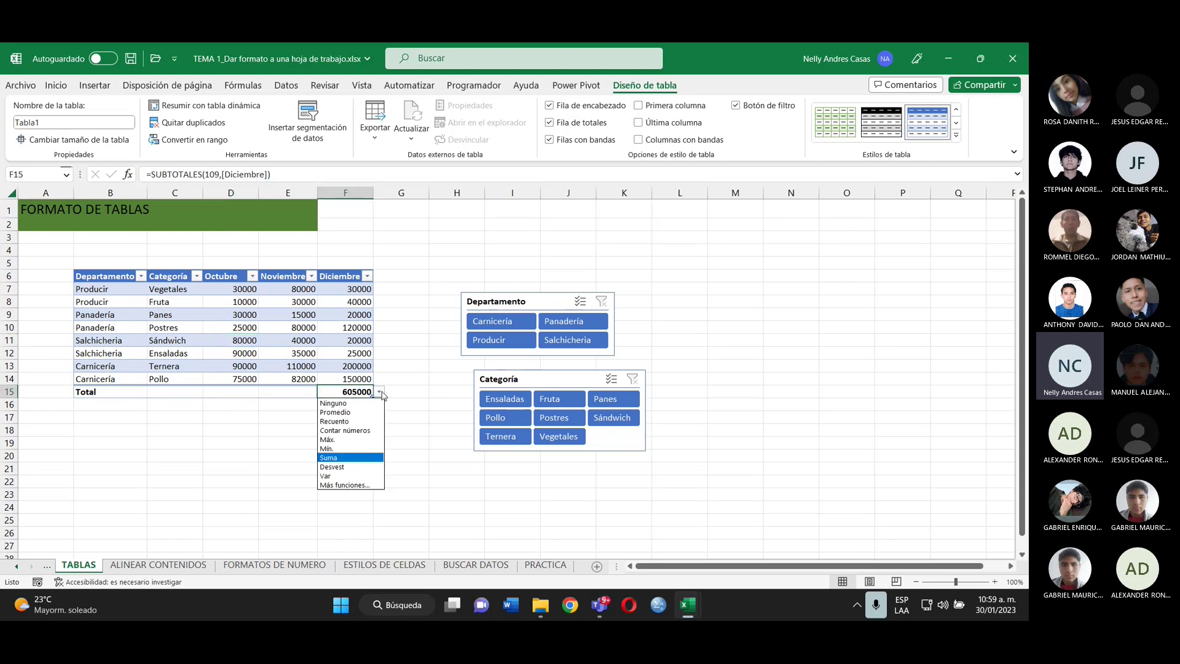
left_click(300, 390)
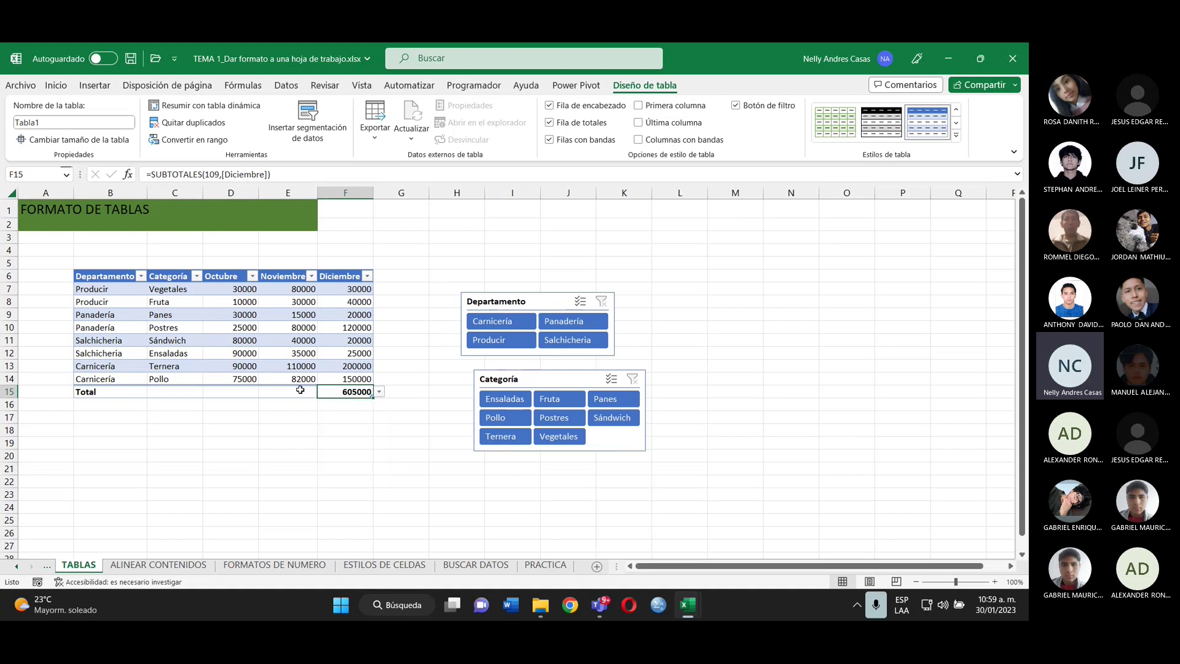
left_click(300, 389)
left_click(323, 392)
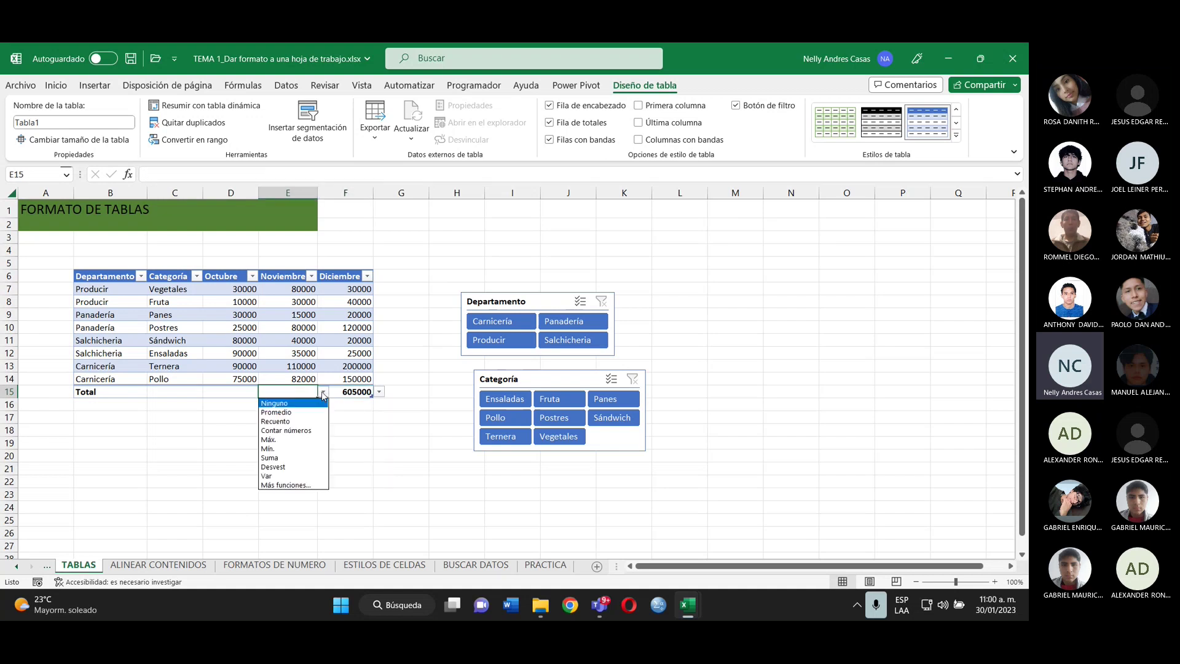
left_click(287, 413)
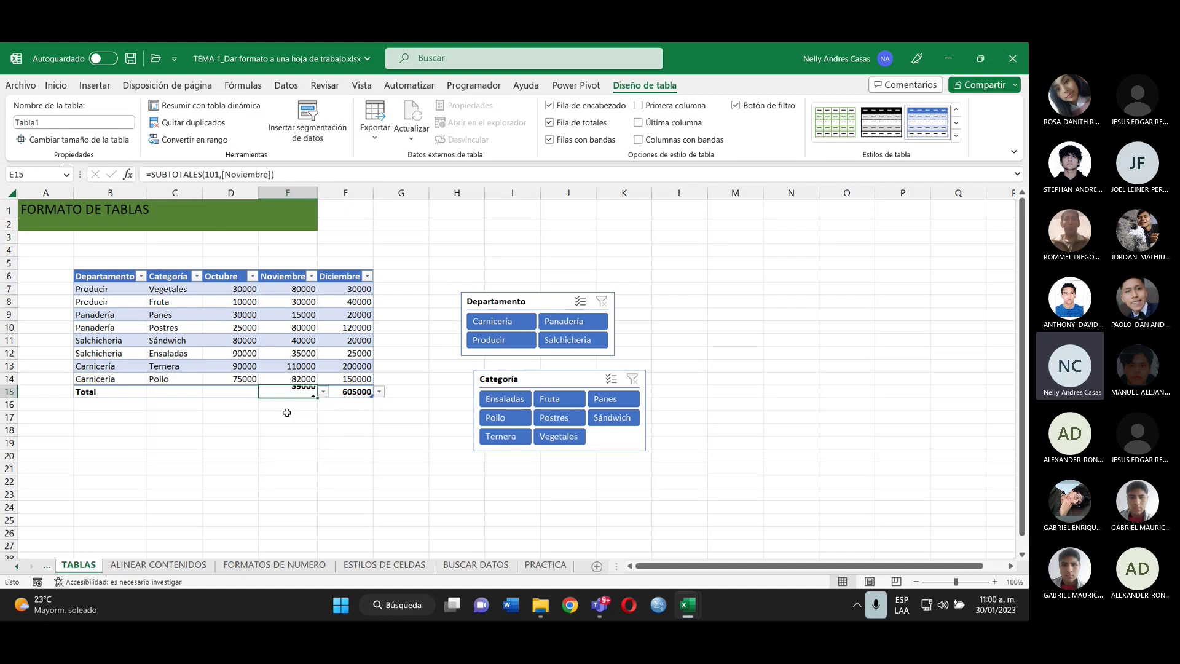
- Set the Octubre total in D15 to the Máx. function
left_click(244, 392)
left_click(264, 392)
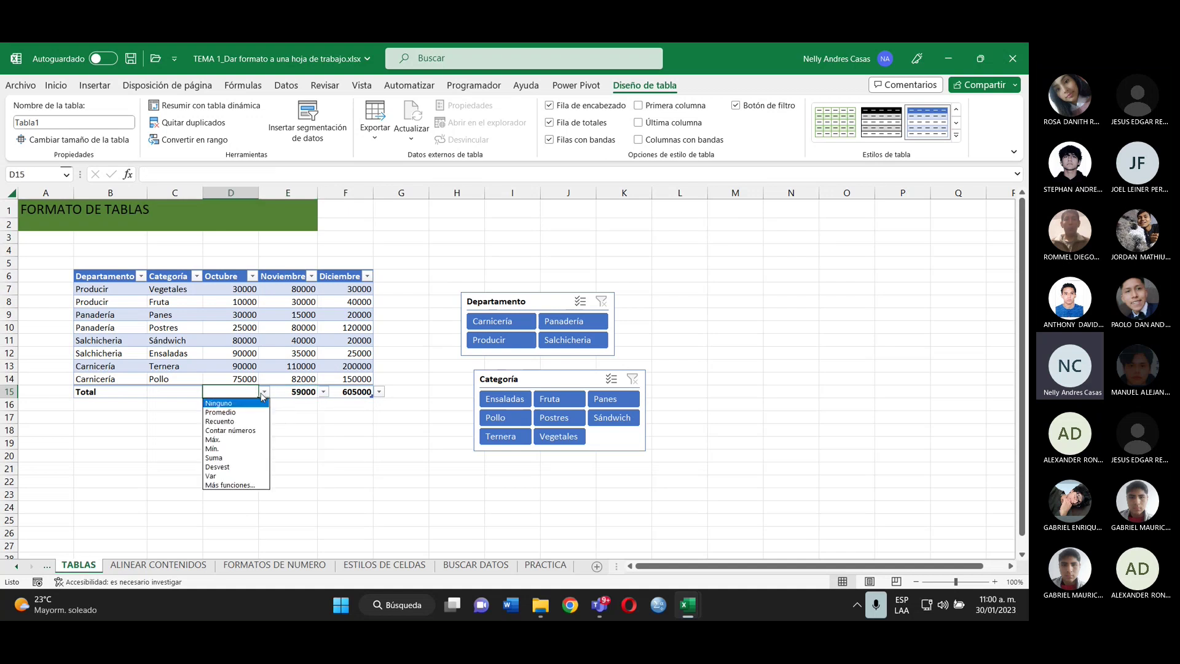
left_click(217, 439)
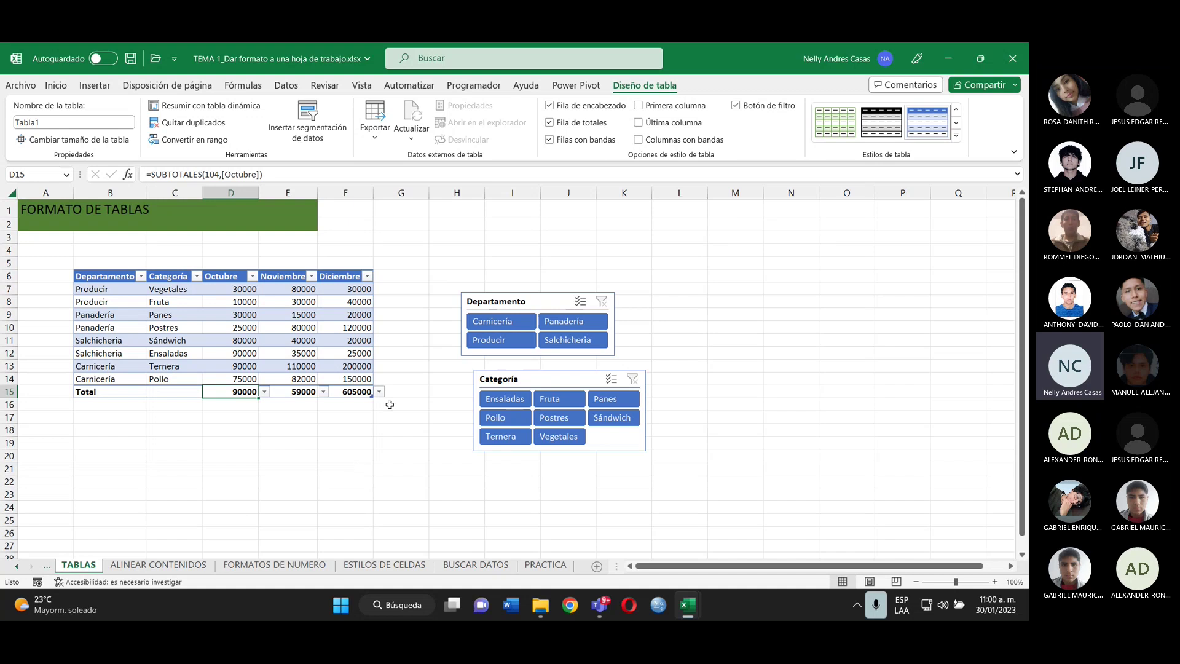
- Enter L in G7, directly beside the Diciembre column, to extend the table with a new column
left_click(400, 288)
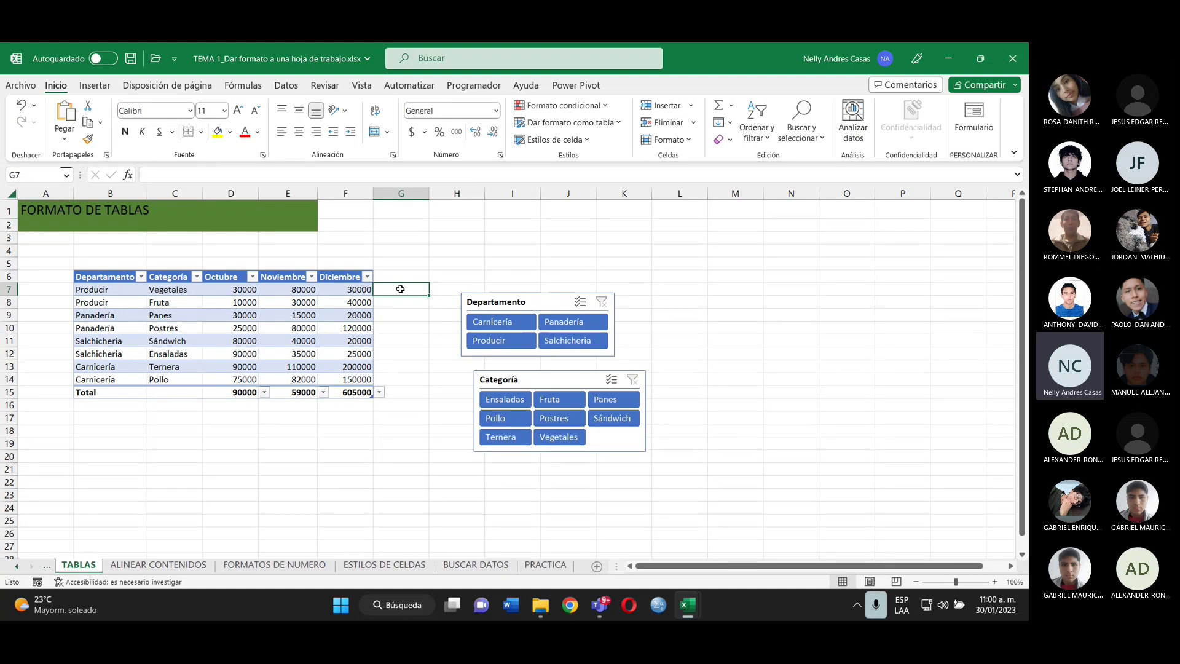
type("L")
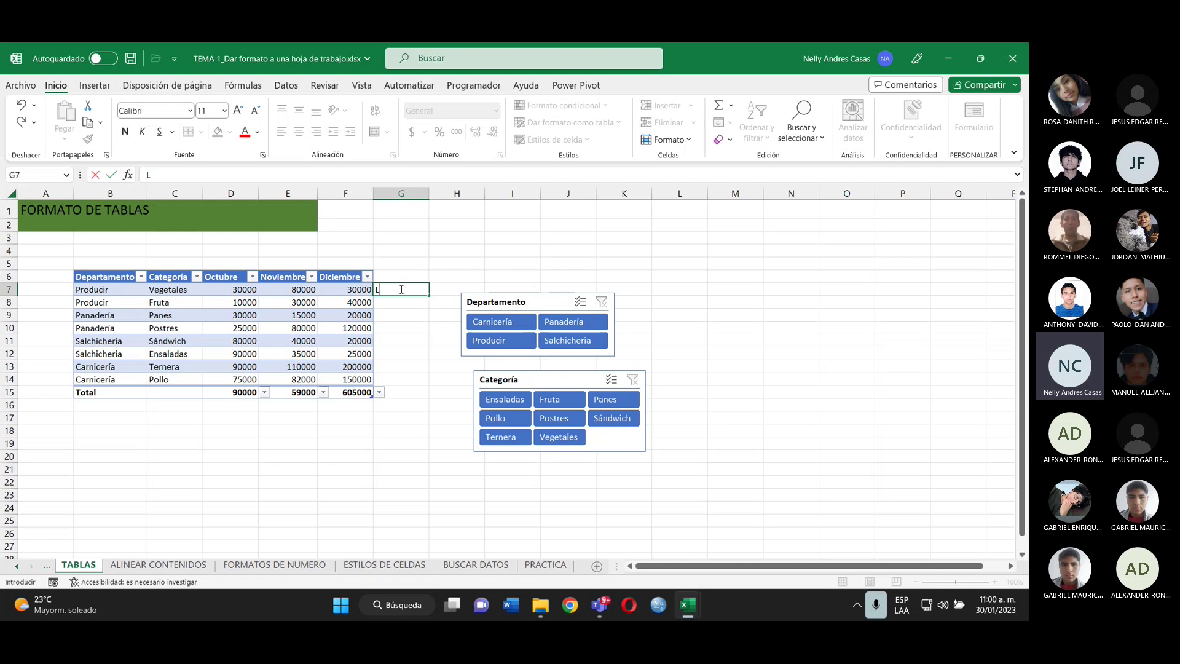
key("Return")
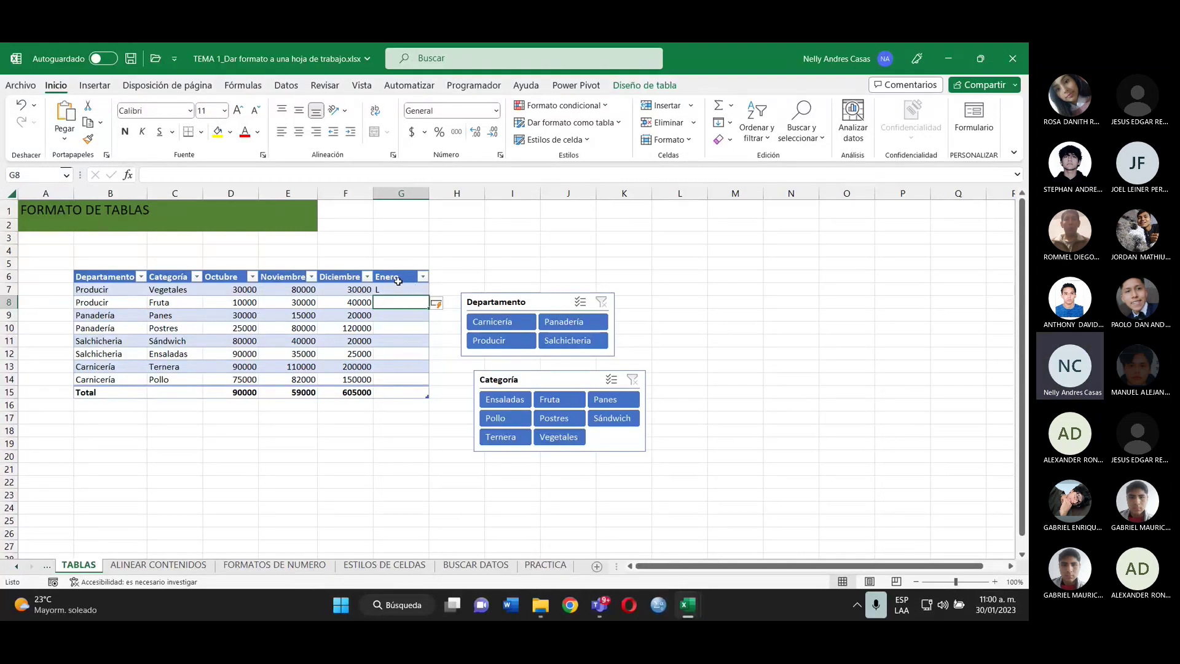
- Rename the new column's header in G6 to TOTALES and empty cell G7
left_click(398, 280)
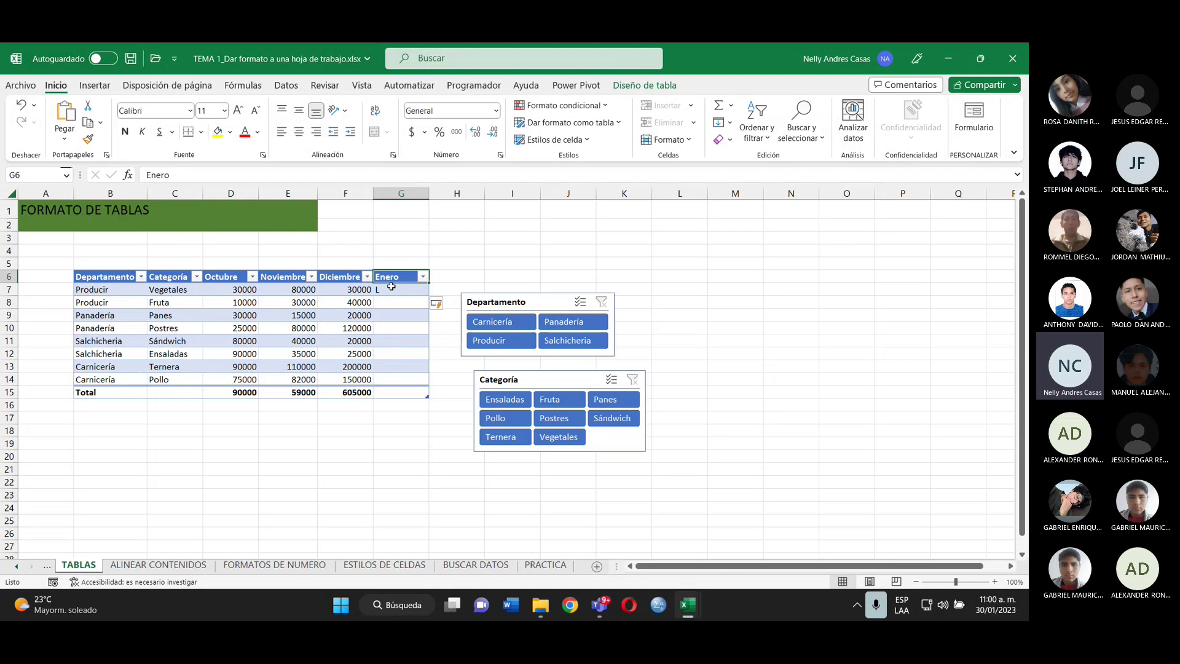
type("tOTALES")
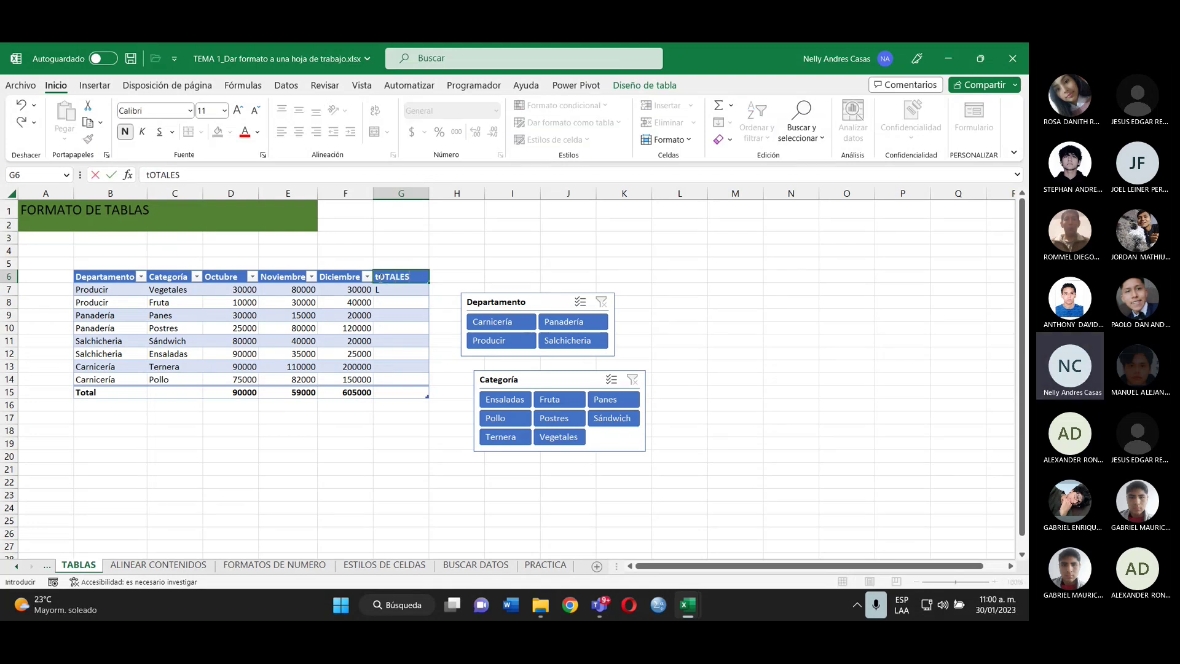
key("F2")
key("Home")
key("Delete")
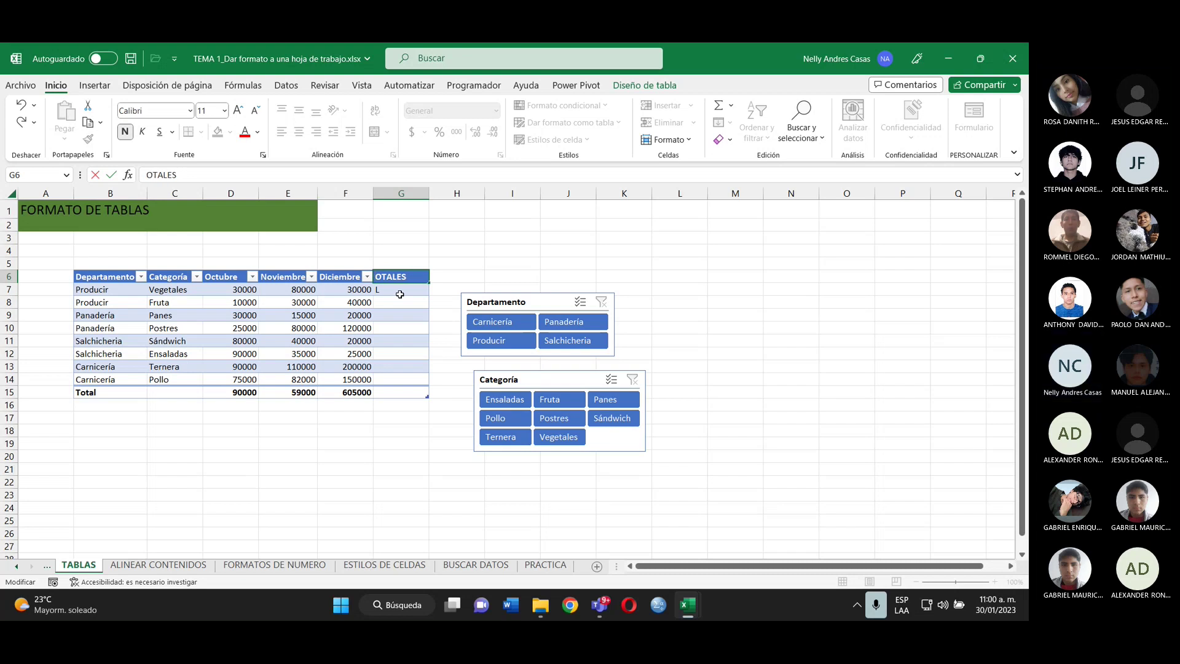
type("T")
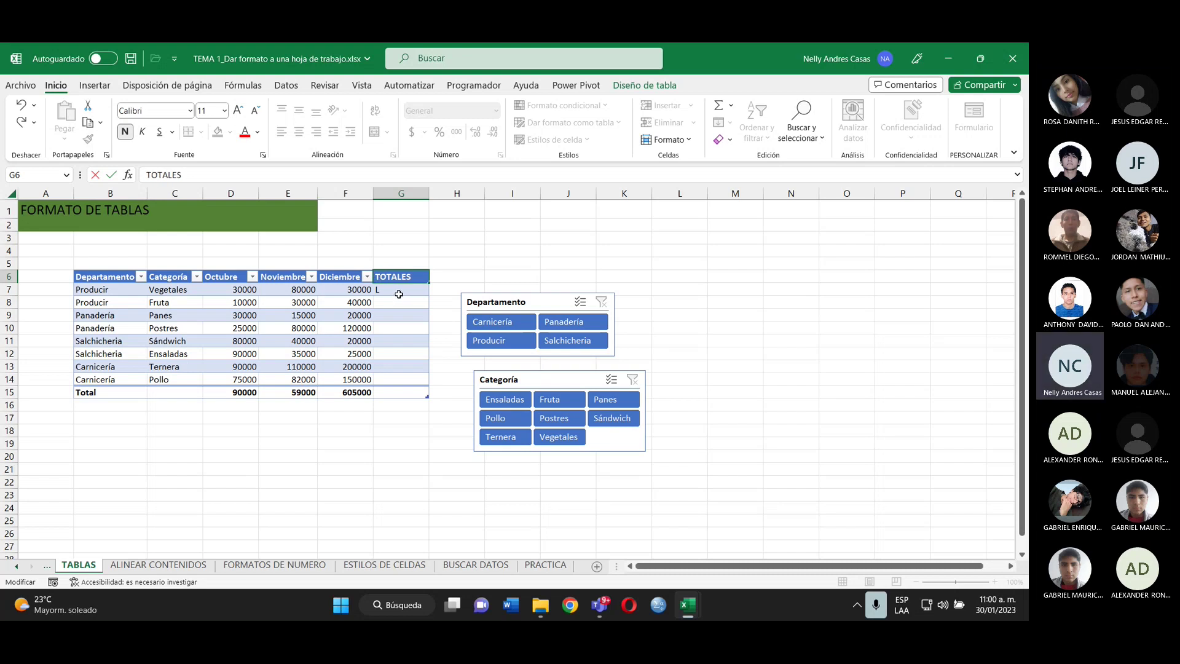
key("Return")
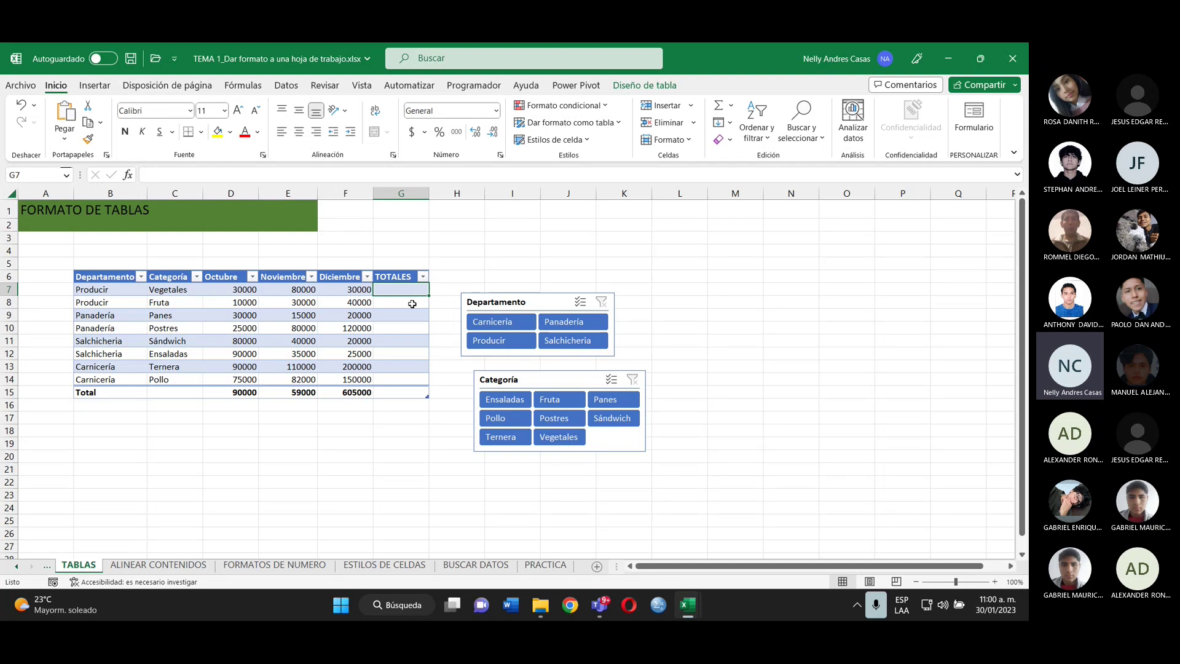
- Fill the TOTALES column with the formula =SUMA(Tabla1[@[Octubre]:[Diciembre]]), entered in G7, and reselect that cell
type("=SUMA")
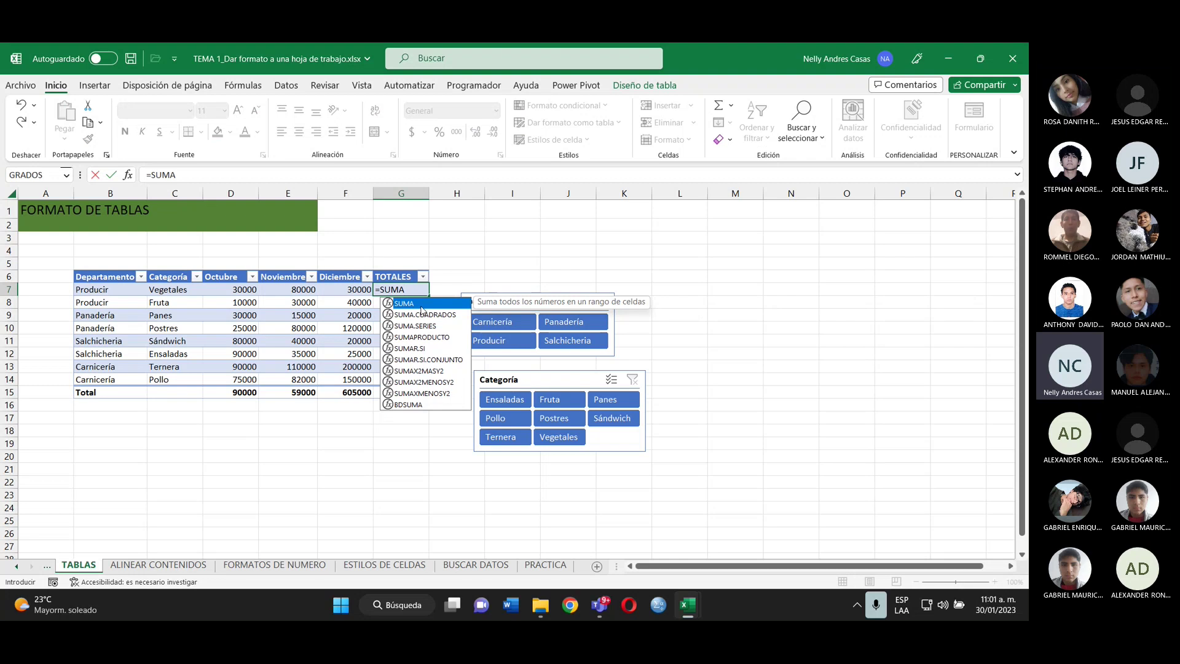
double_click(422, 305)
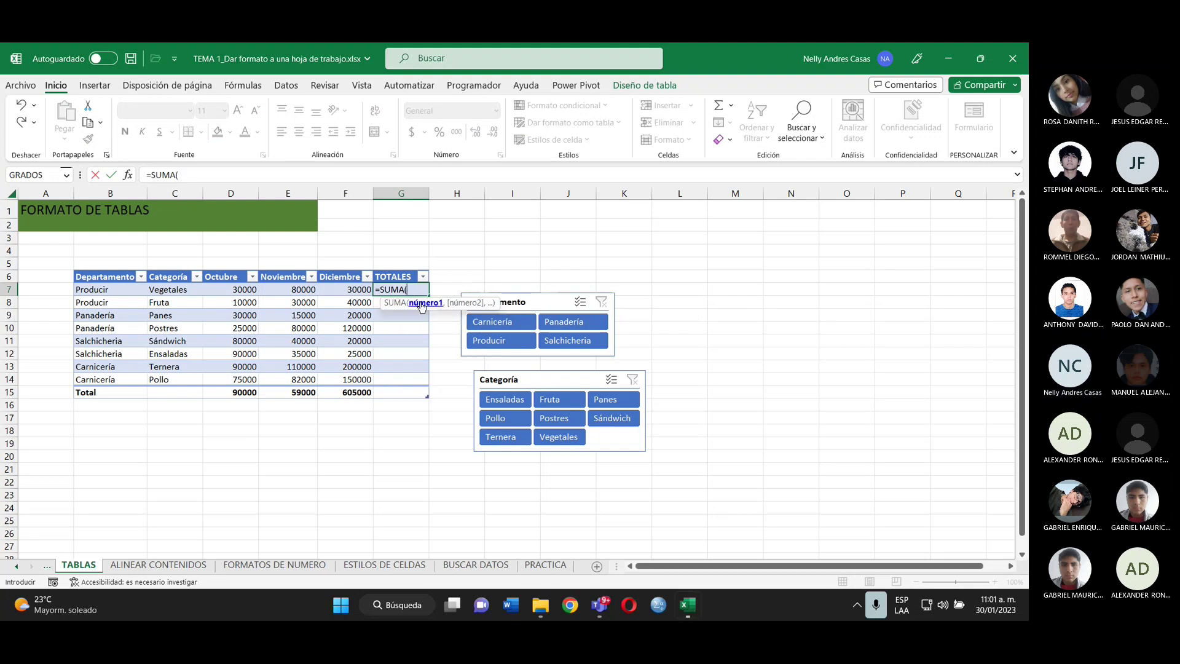
left_click_drag(253, 290, 348, 290)
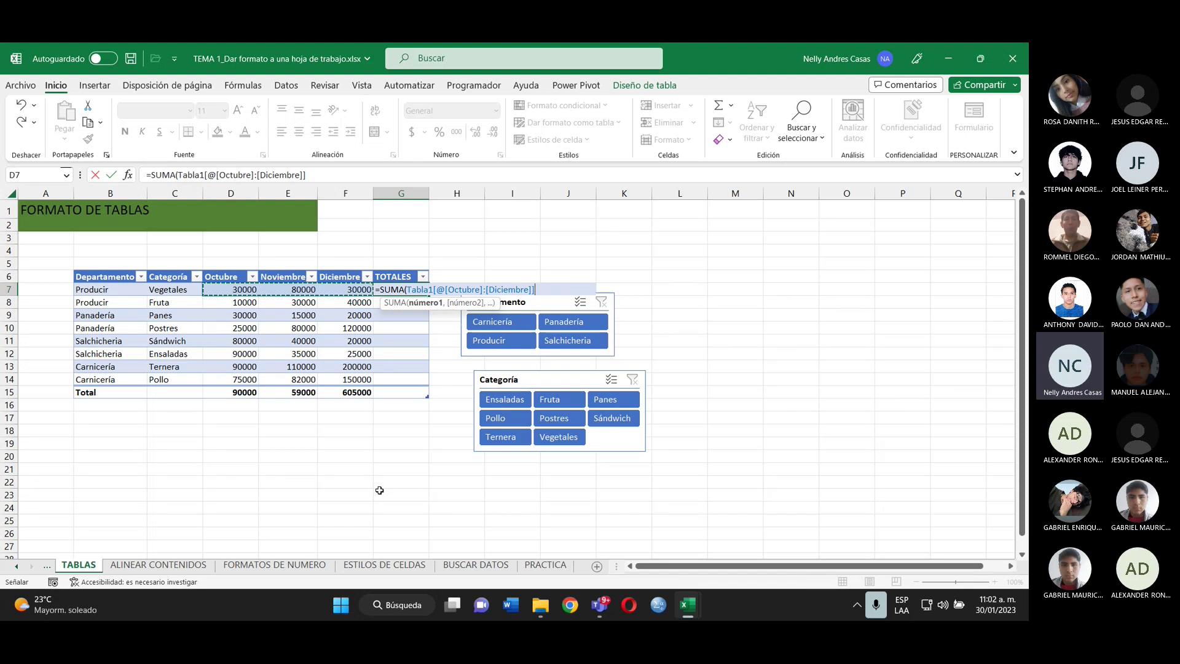
type(")")
key("Return")
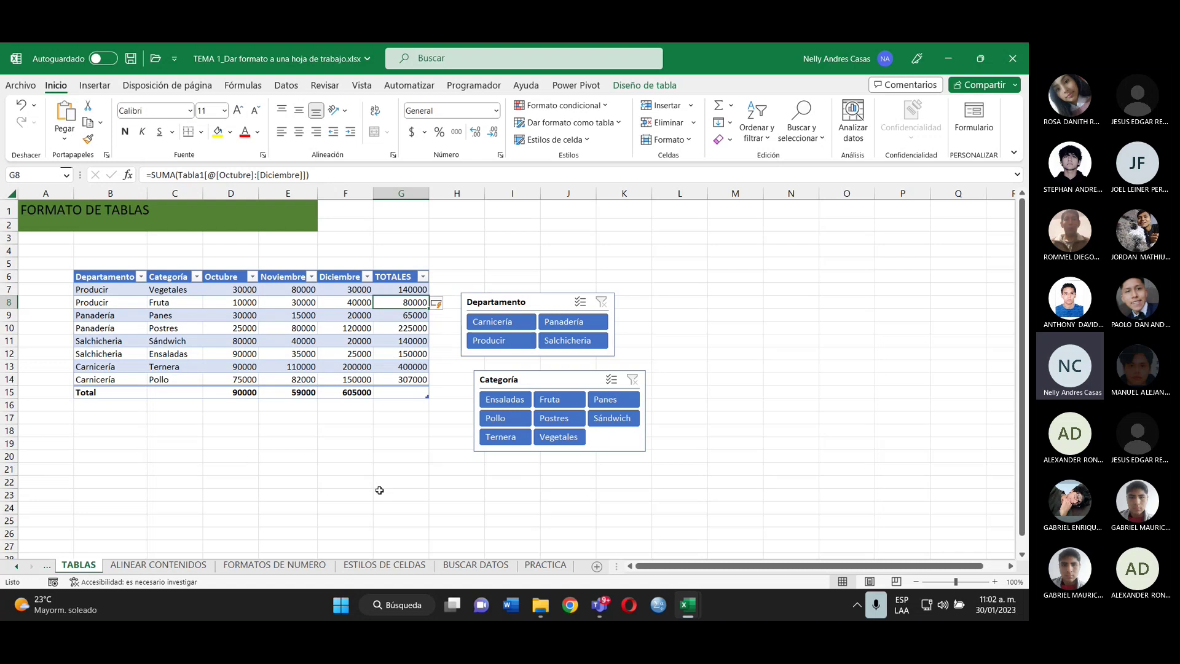
left_click(402, 289)
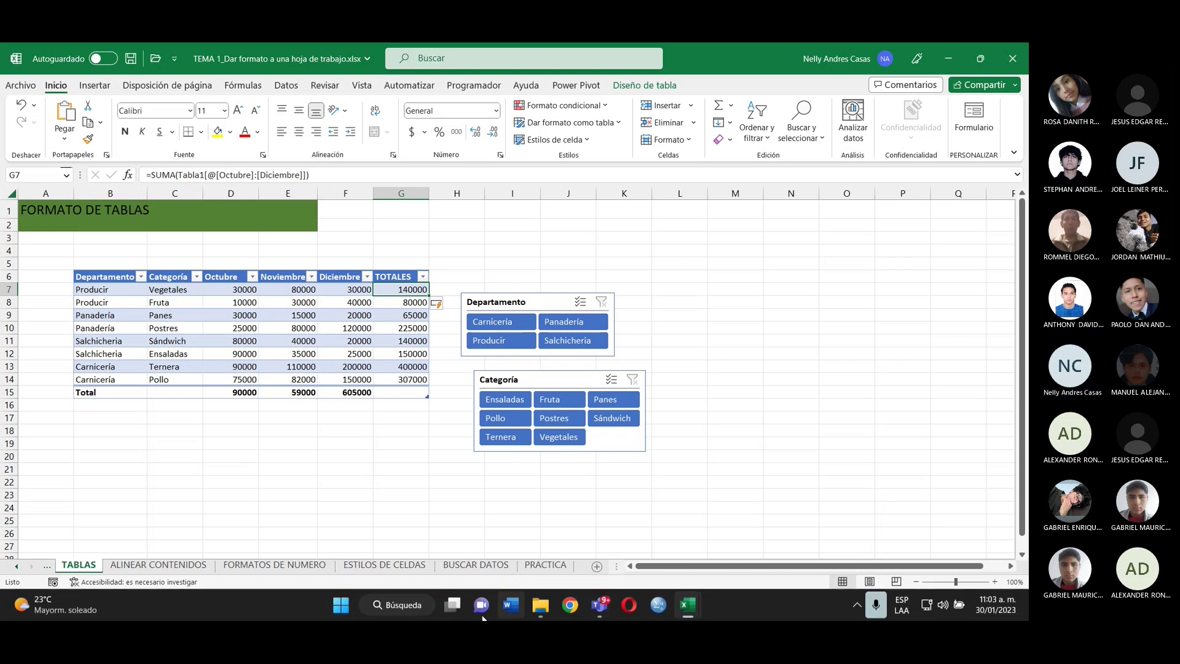
- Switch to the Microsoft Teams meeting window for General and stop sharing the screen
left_click(629, 606)
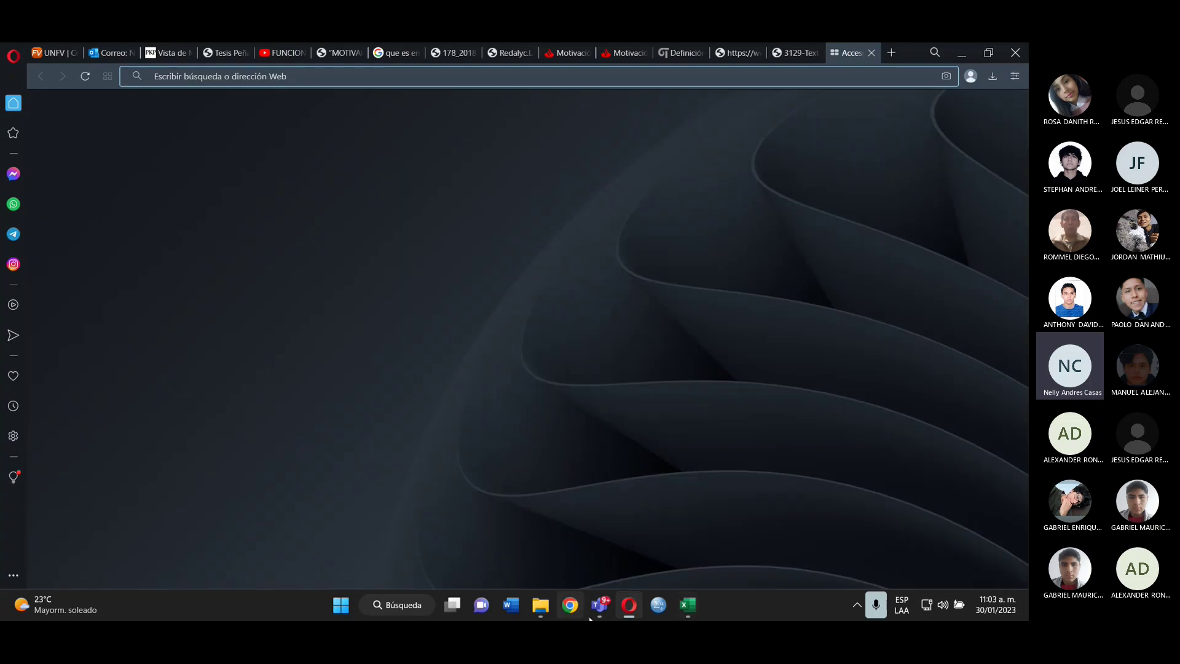
mouse_move(601, 608)
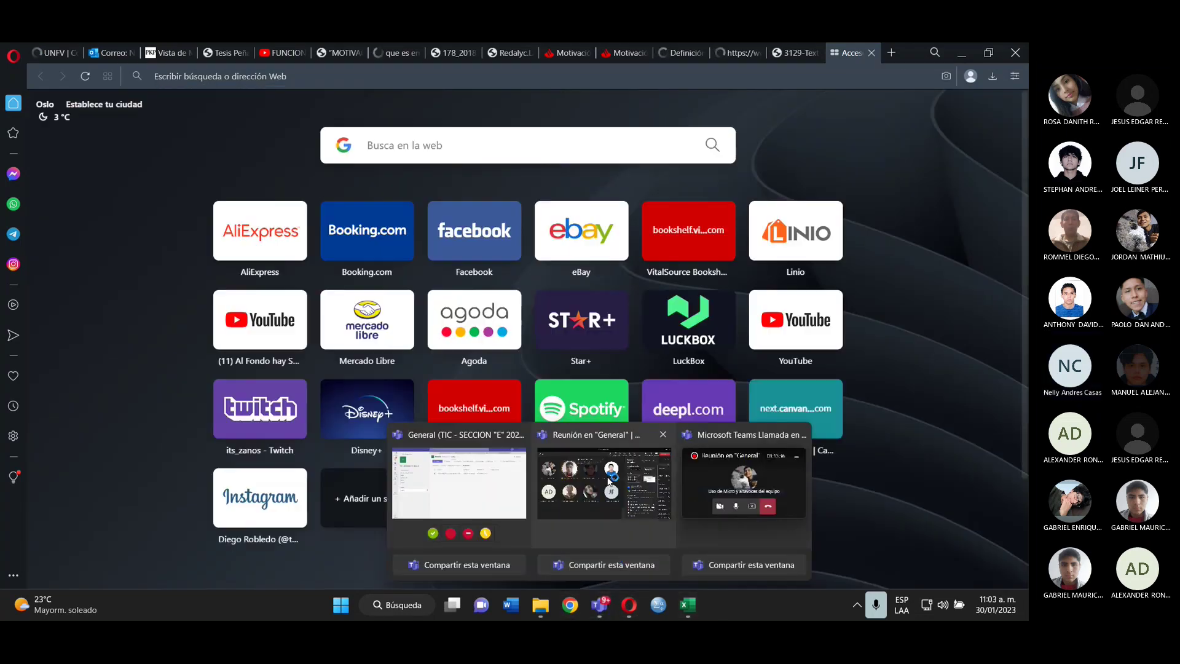
left_click(604, 483)
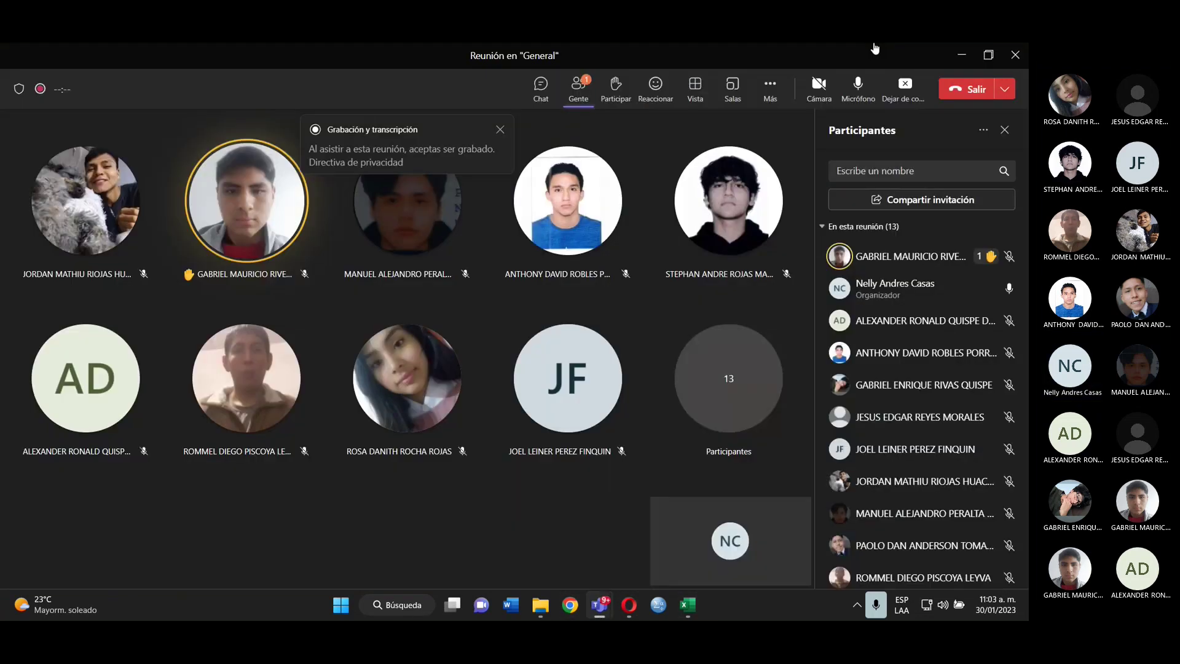
left_click(905, 87)
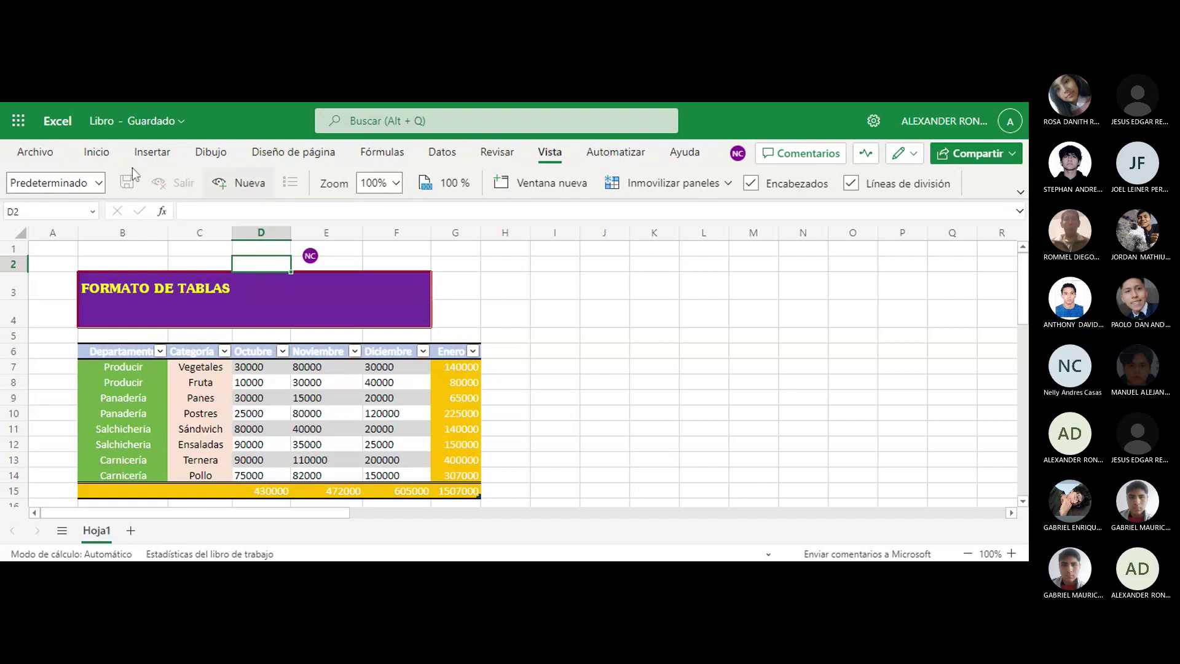
- Set the border drawing colour to standard dark red and the border style to a medium solid line
left_click(97, 152)
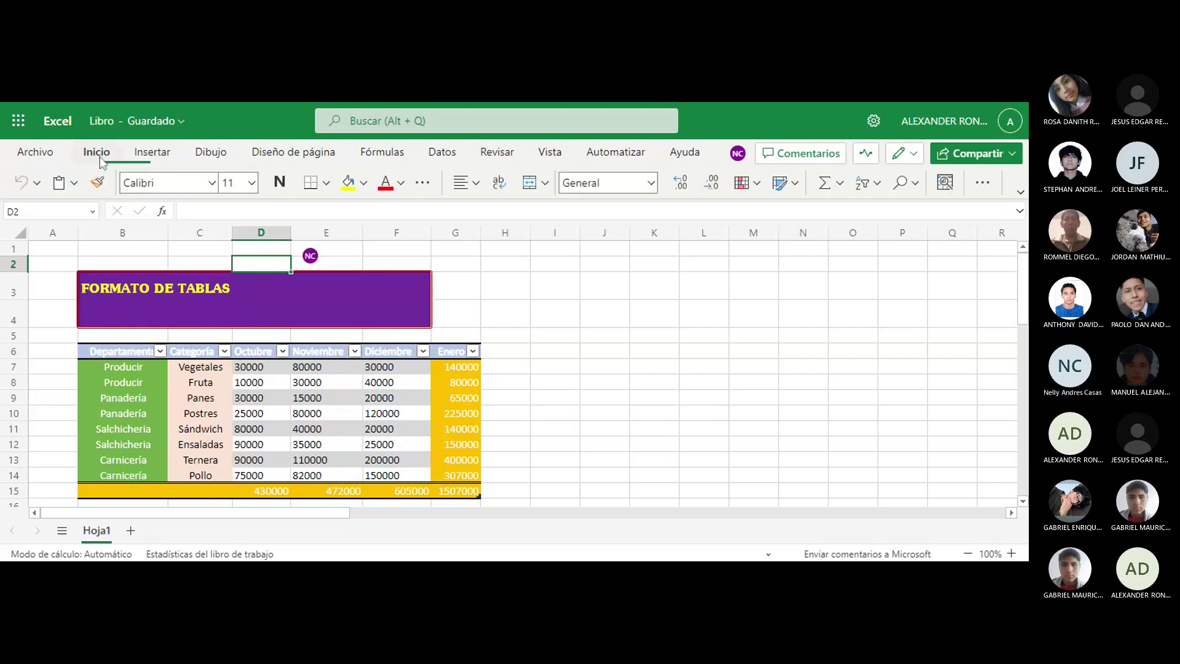
left_click(326, 184)
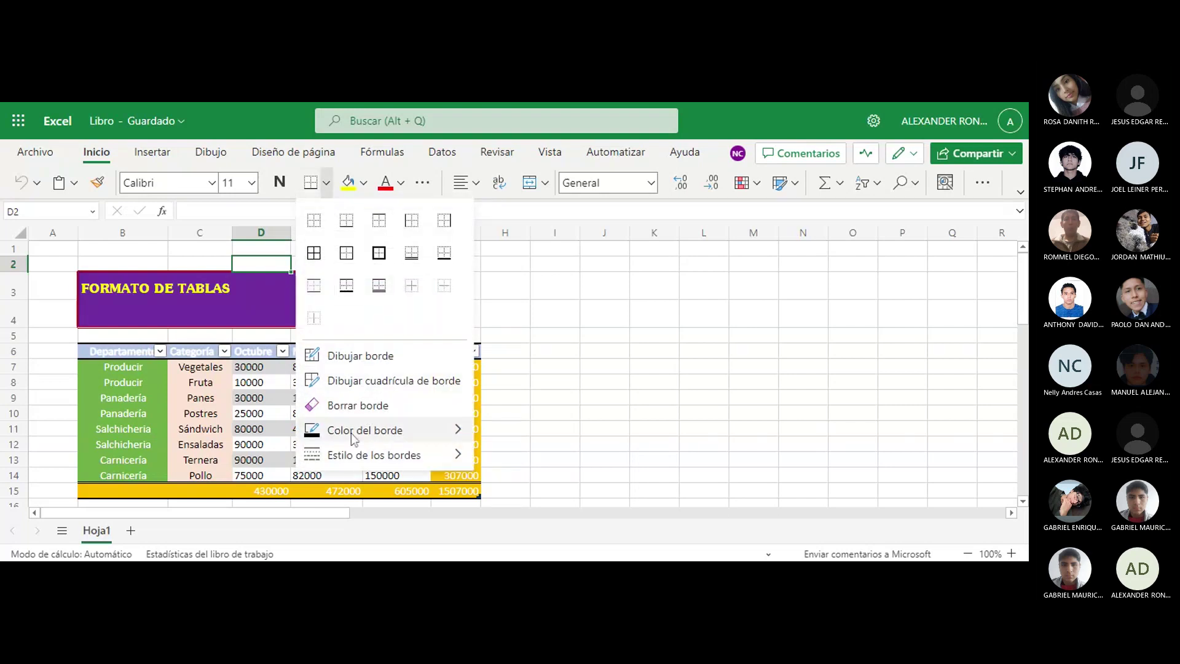
mouse_move(458, 429)
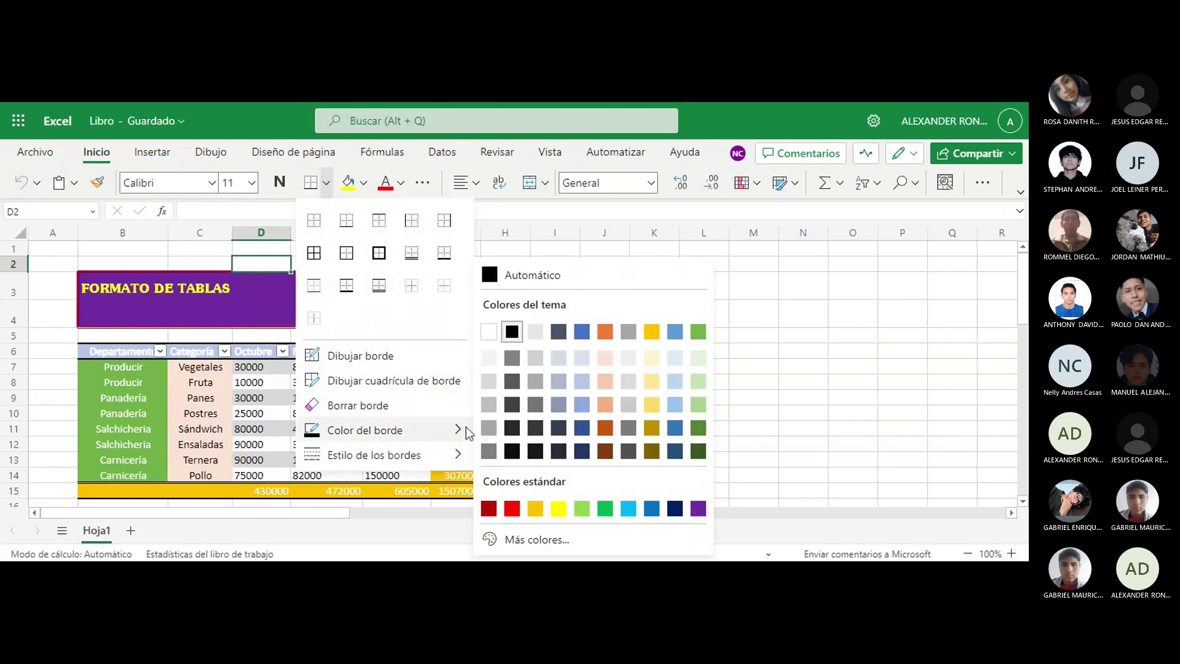
left_click(488, 510)
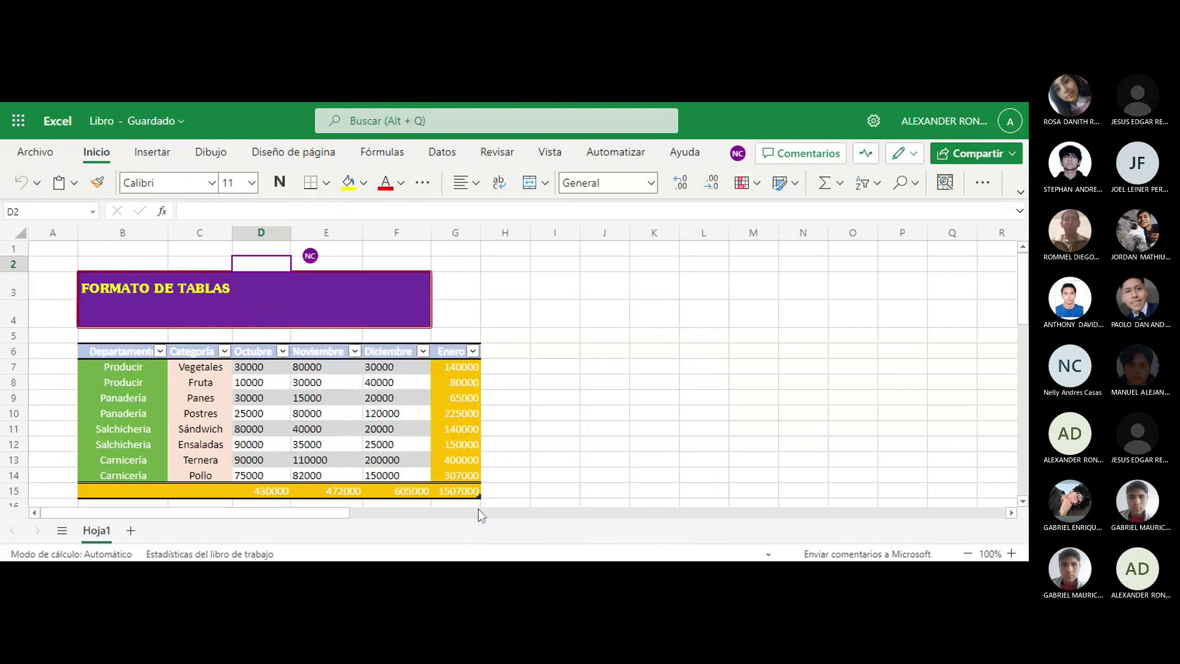
left_click(326, 185)
mouse_move(400, 455)
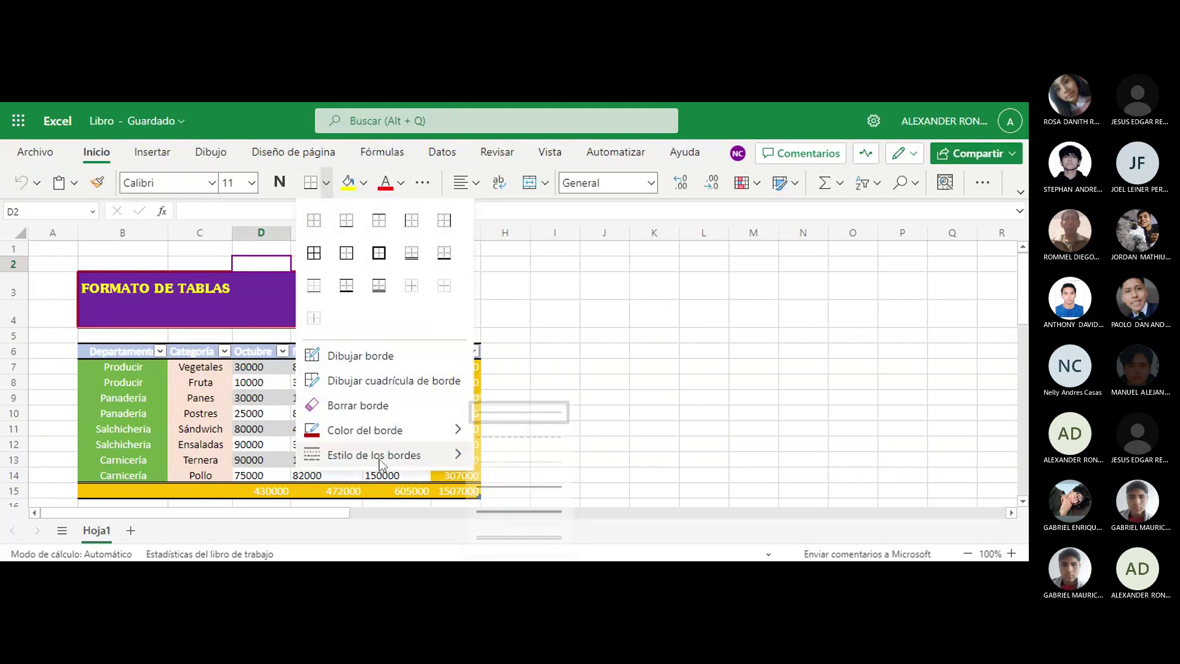
left_click(527, 492)
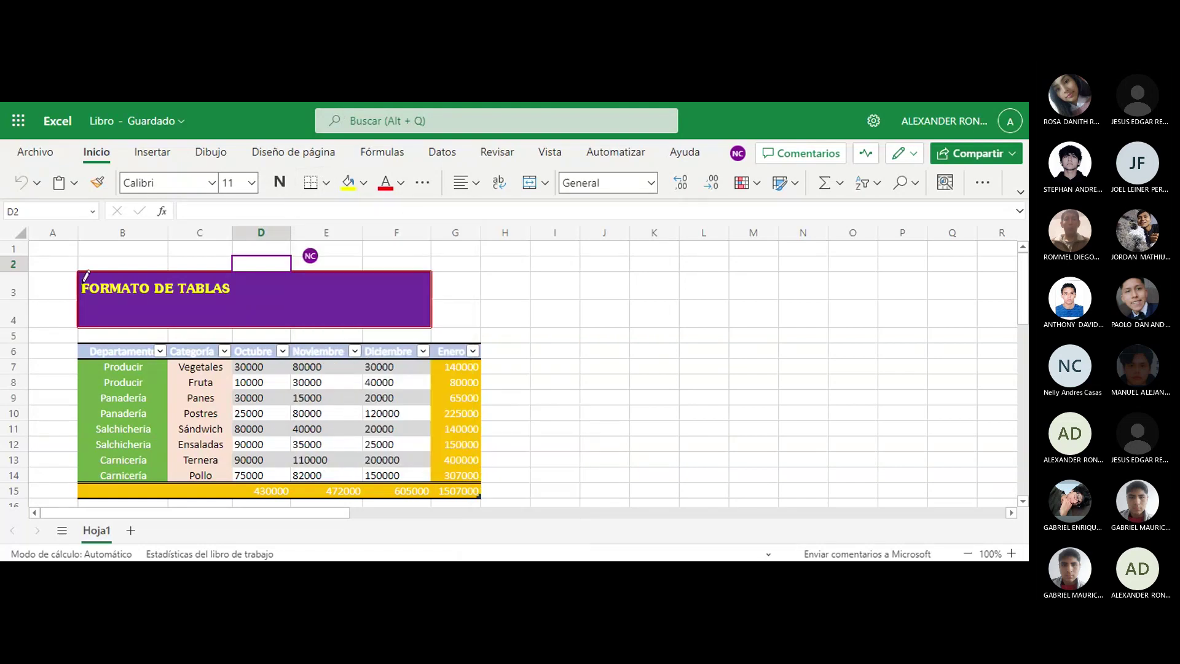
- Draw the dark red border around the FORMATO DE TABLAS title block and around cell F5
left_click_drag(252, 319, 424, 314)
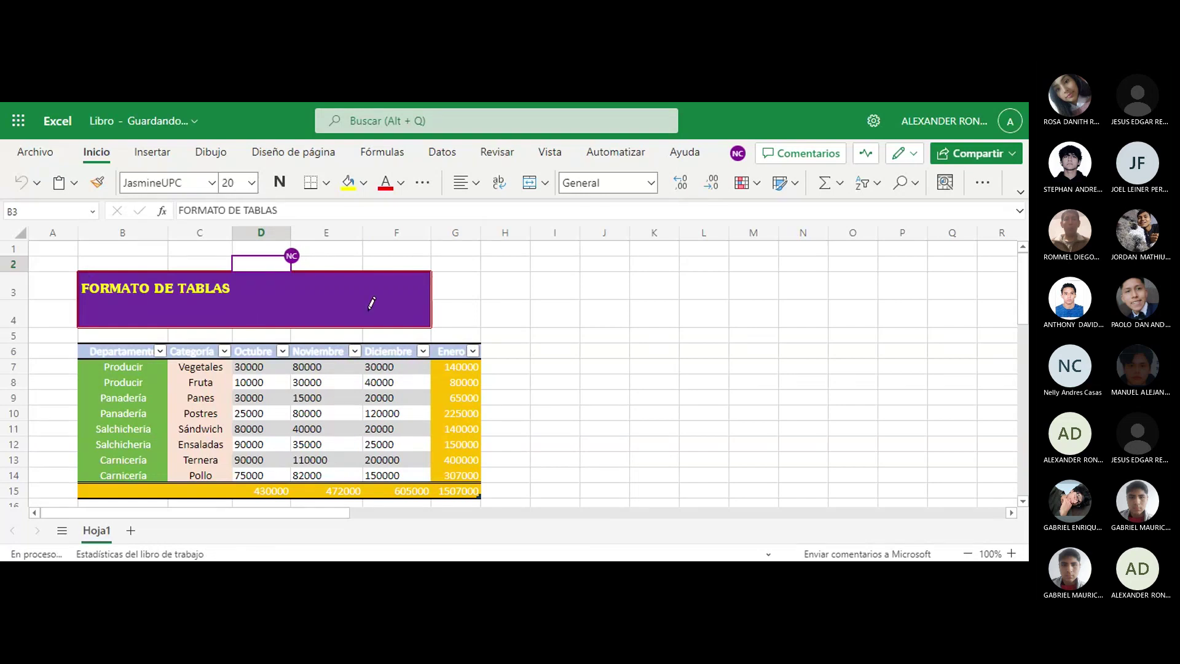
left_click(976, 189)
left_click(398, 325)
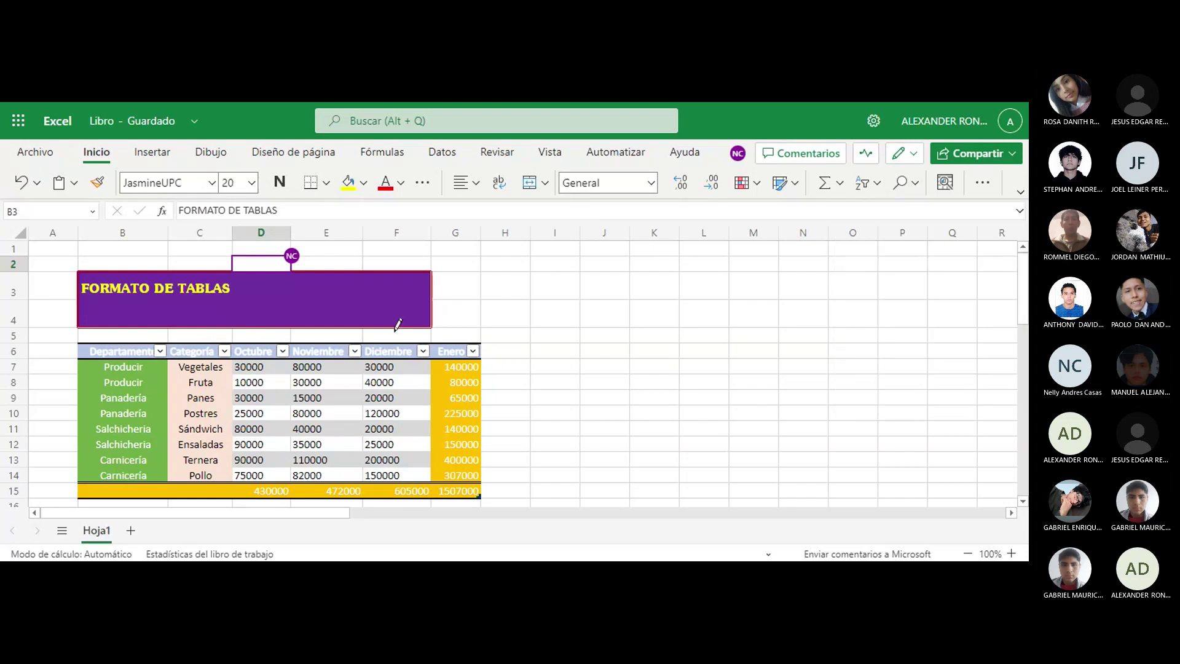
left_click(394, 333)
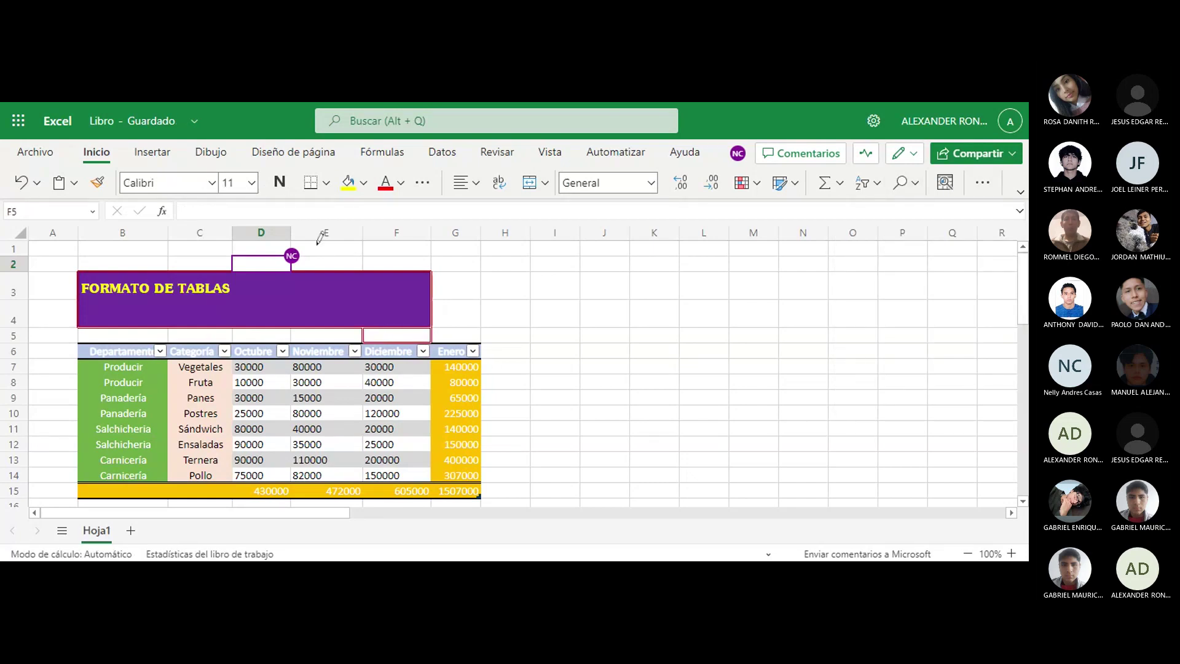
- Turn off border drawing and clear all contents and formatting from cell G5 with Borrar todo
left_click(326, 183)
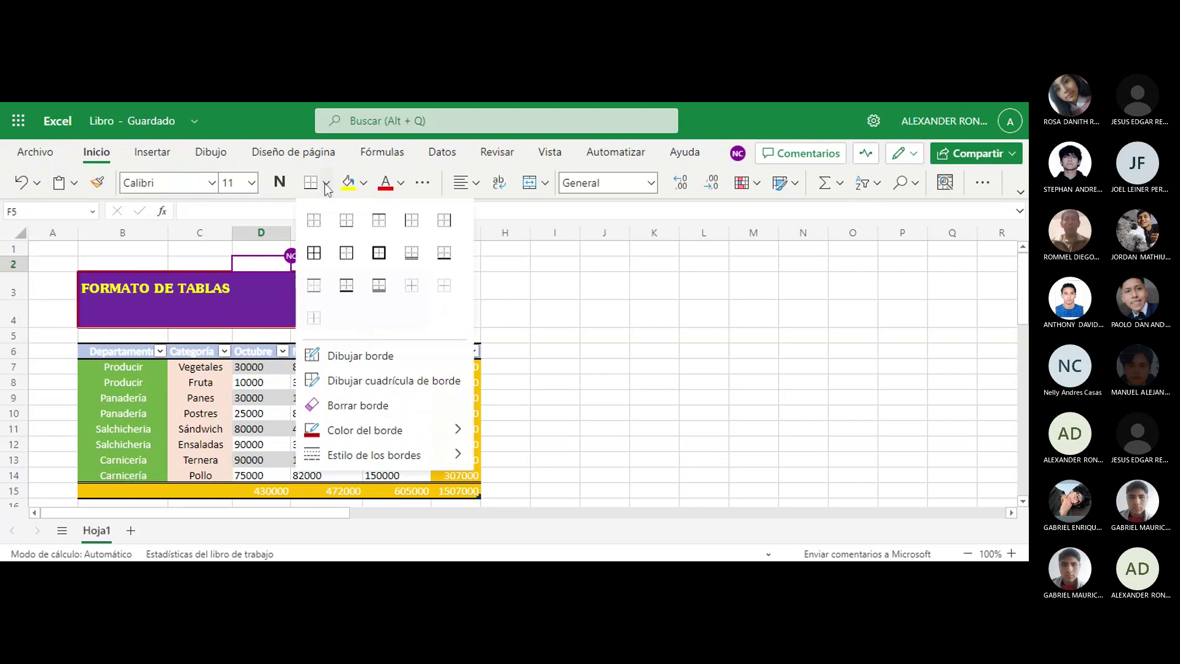
left_click(355, 362)
left_click(456, 335)
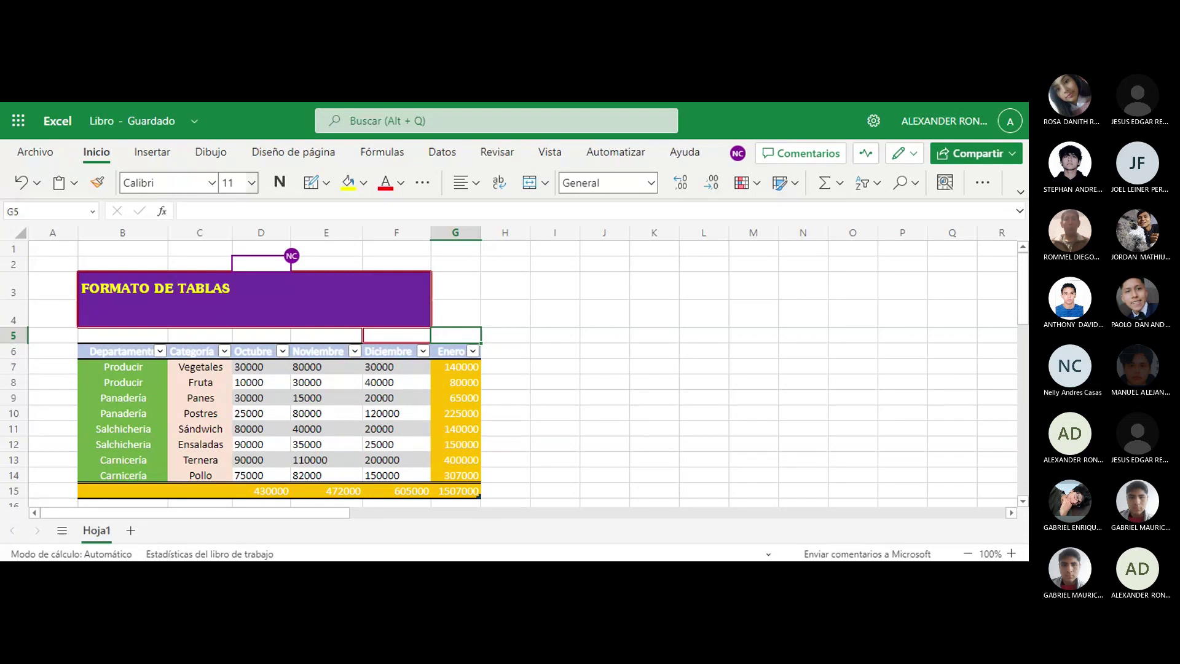
left_click(977, 184)
mouse_move(976, 390)
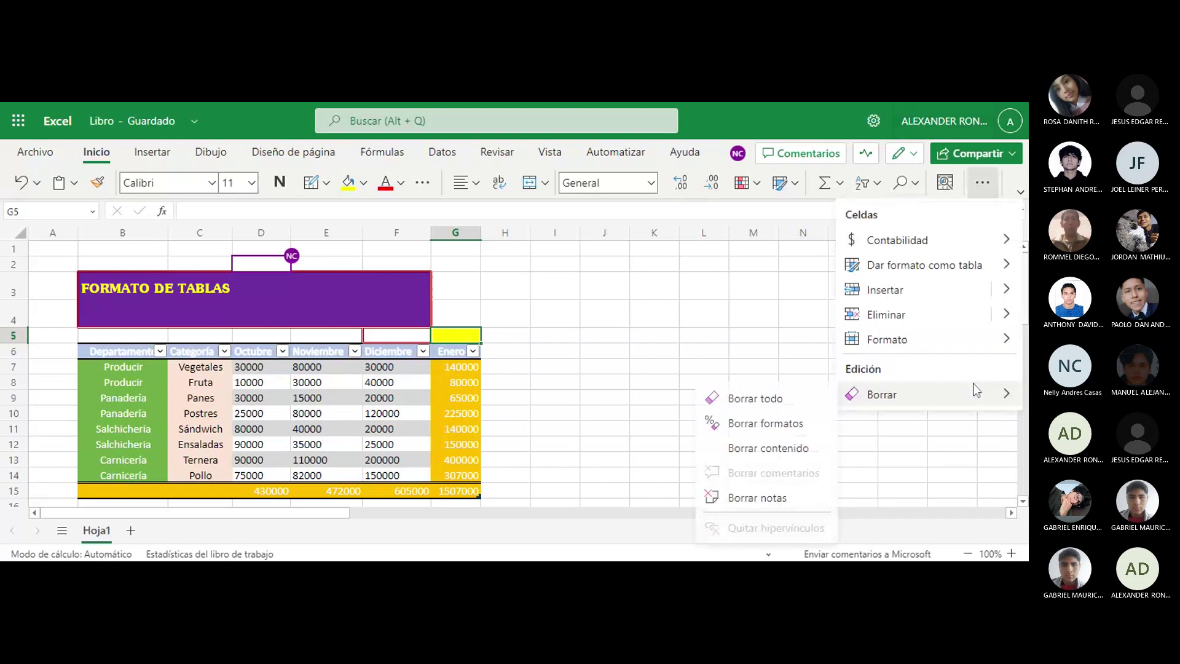
left_click(699, 396)
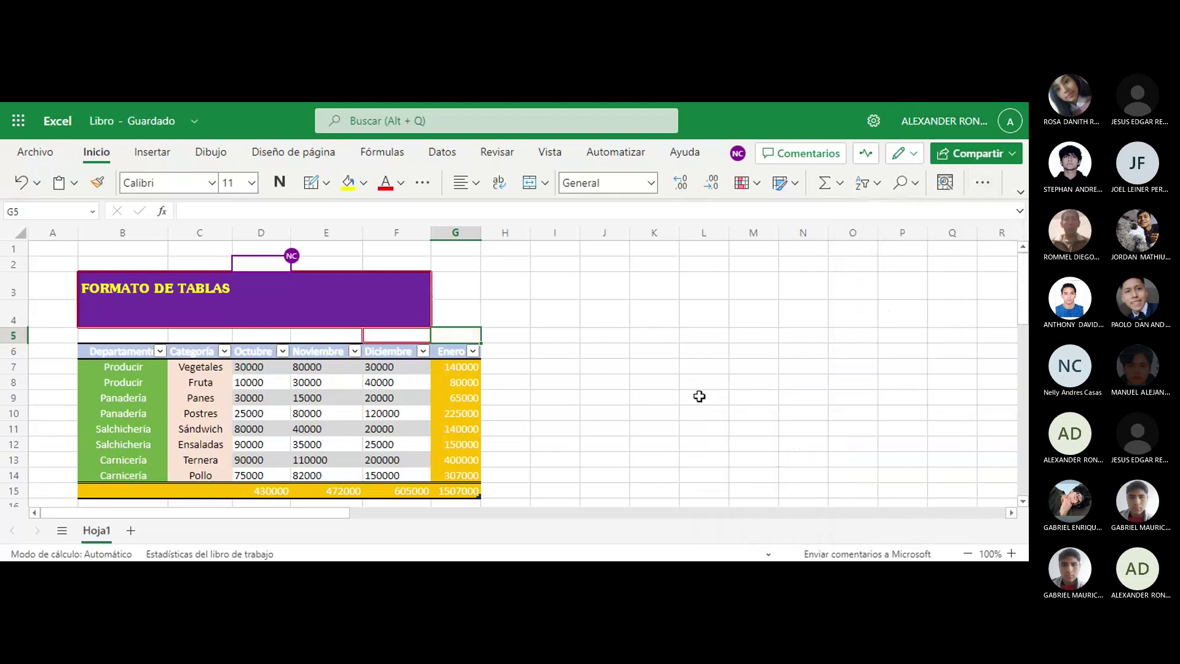
- Freeze panes at header cell B6 so the rows above the table and column A stay fixed
mouse_move(455, 320)
left_mouse_down()
mouse_move(482, 329)
mouse_move(497, 556)
mouse_move(424, 351)
mouse_move(446, 337)
left_mouse_up()
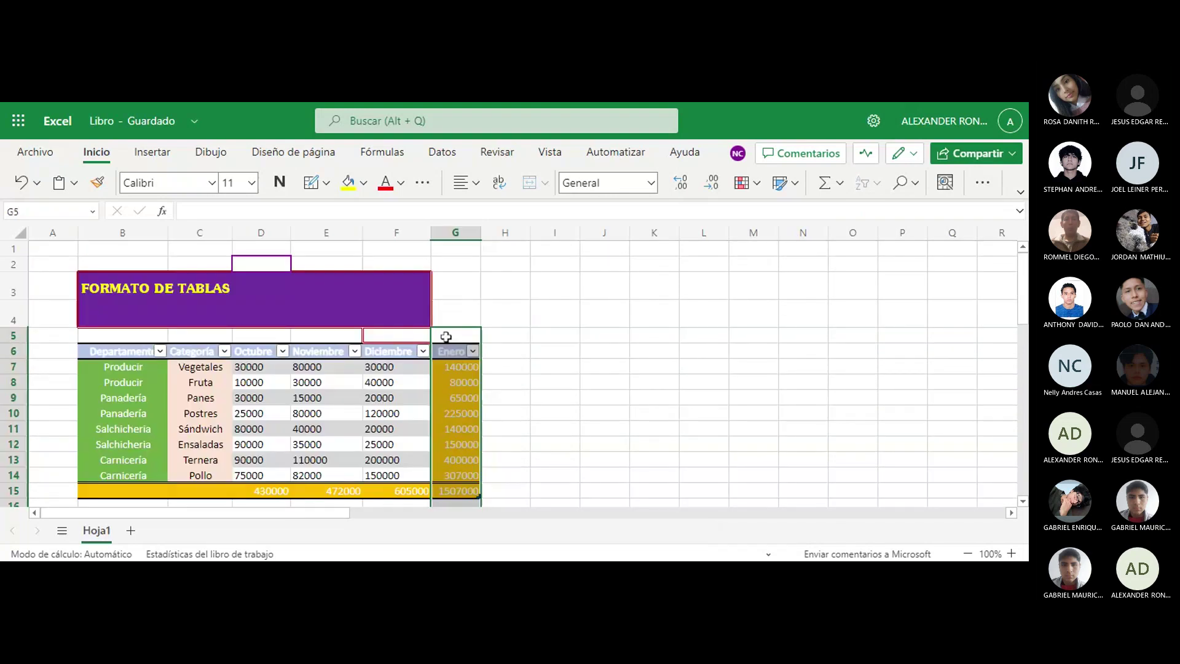
left_click(332, 153)
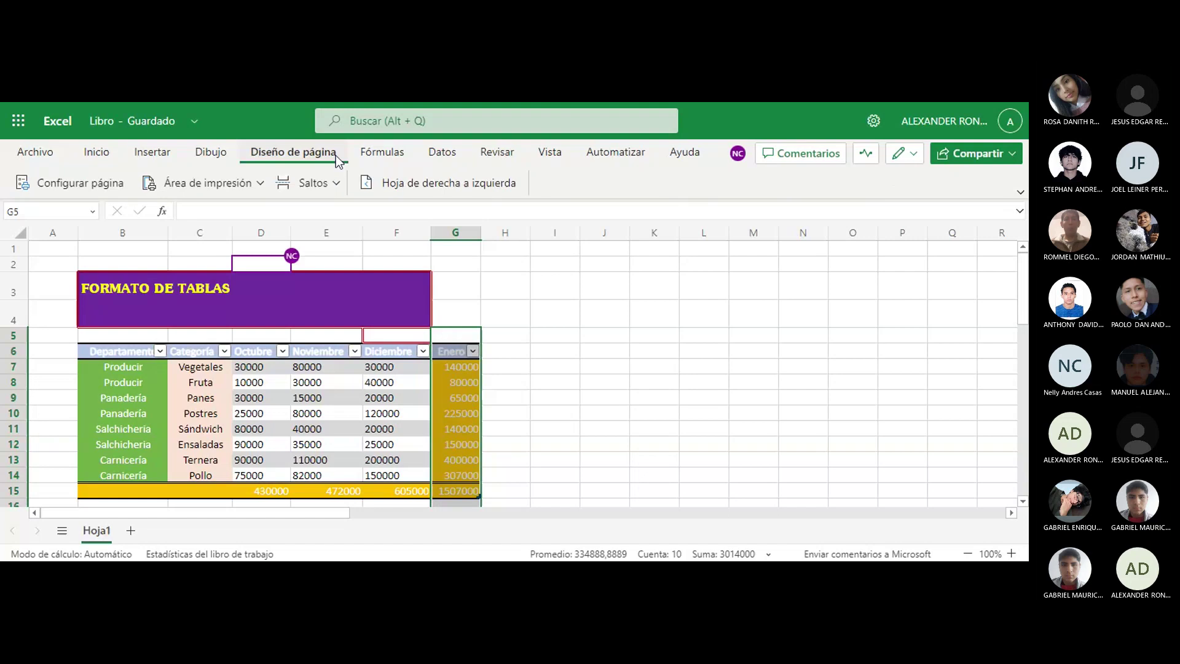
key("alt+n")
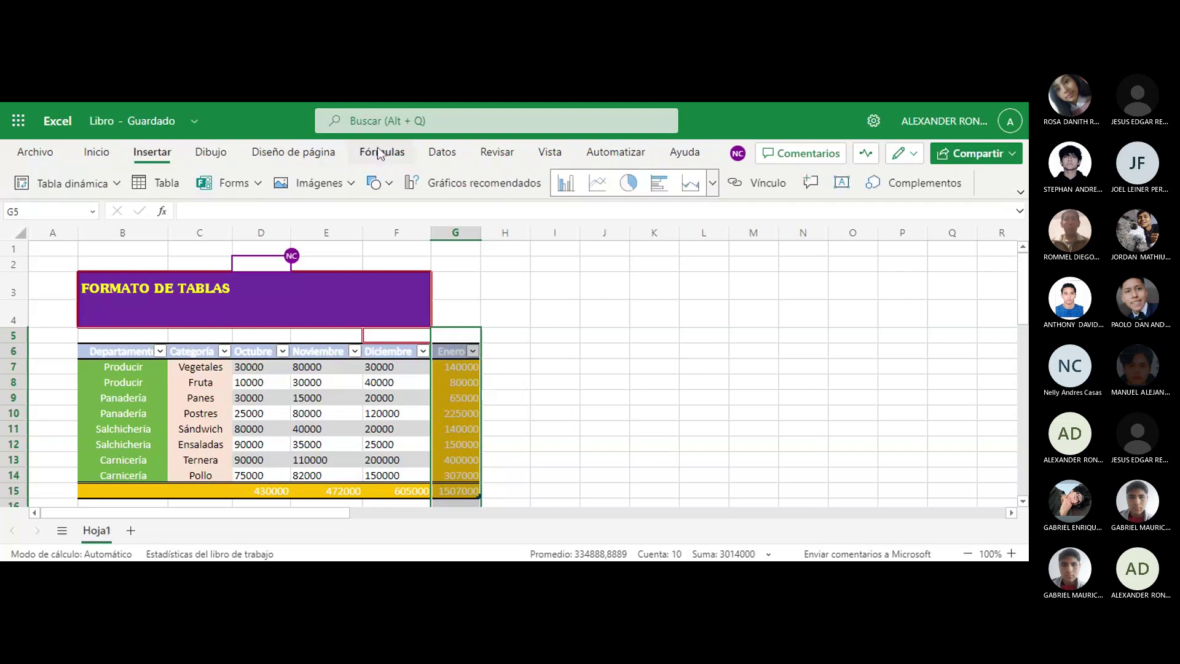
left_click(497, 152)
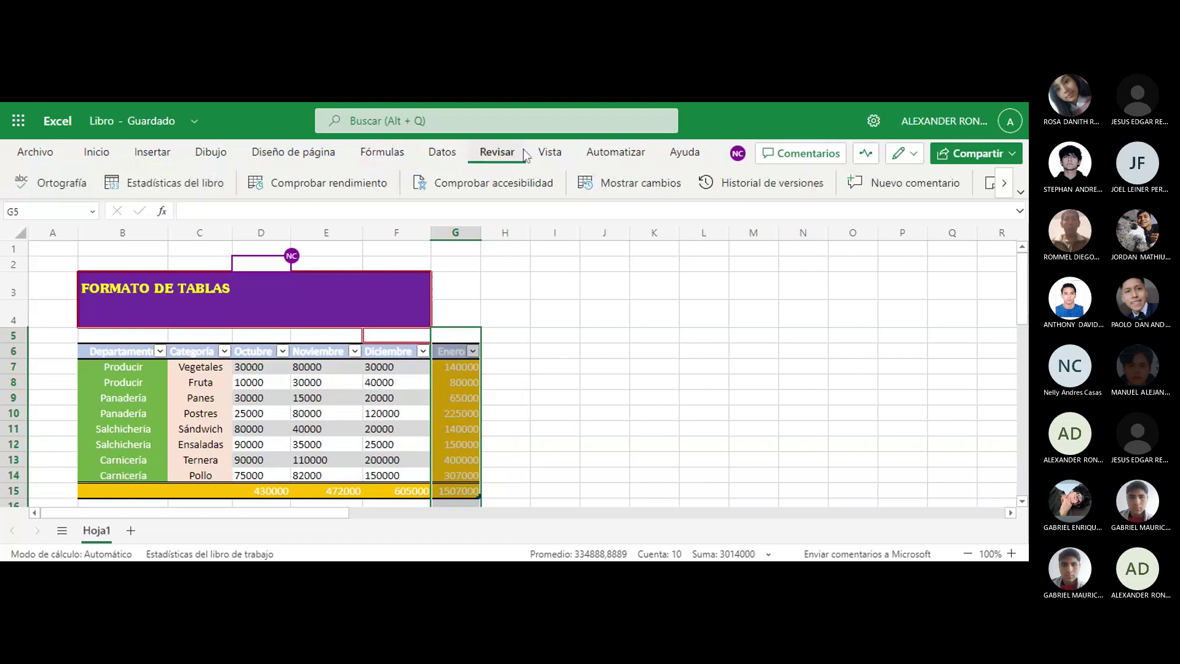
left_click(611, 152)
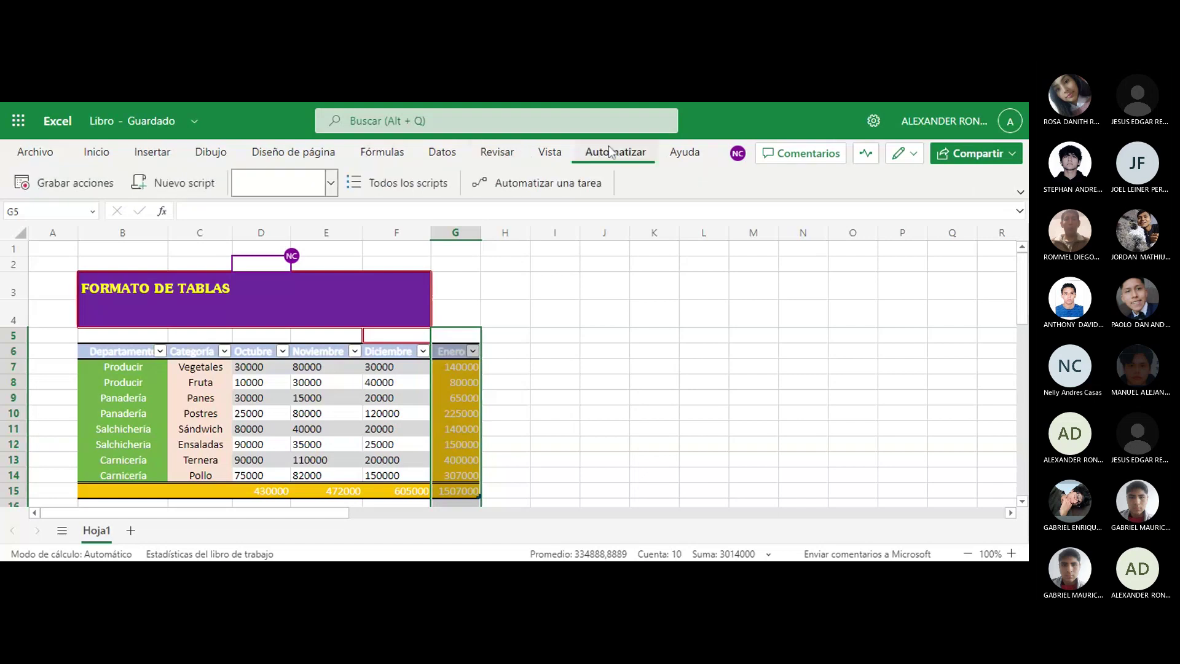
left_click(549, 154)
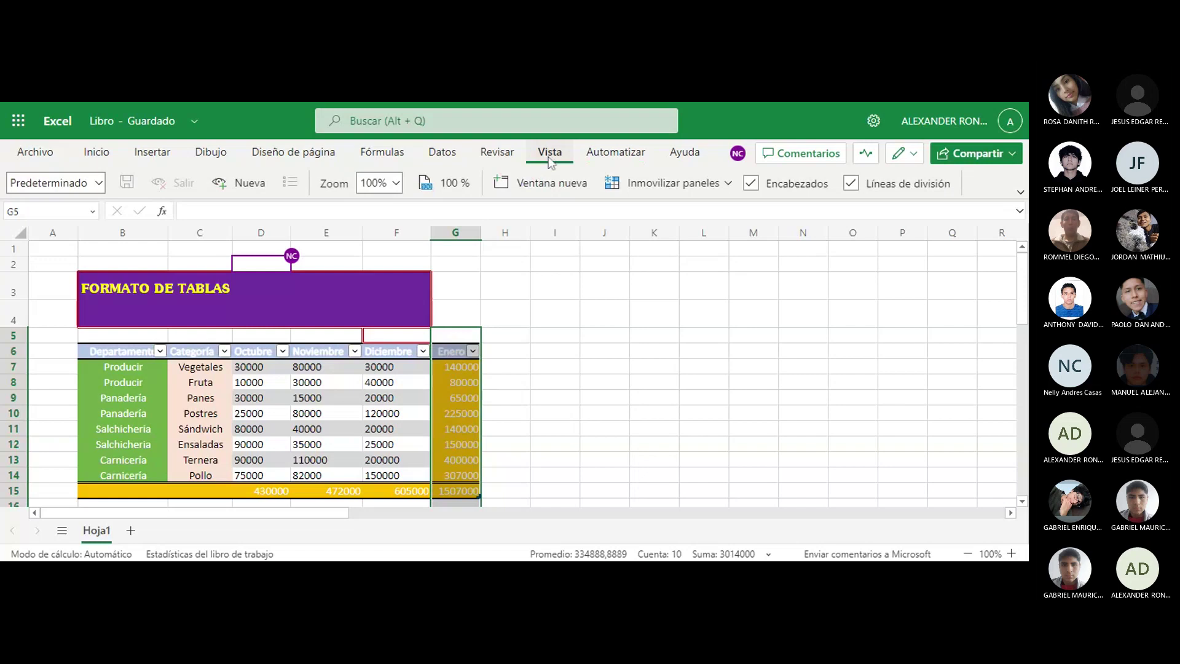
left_click(696, 186)
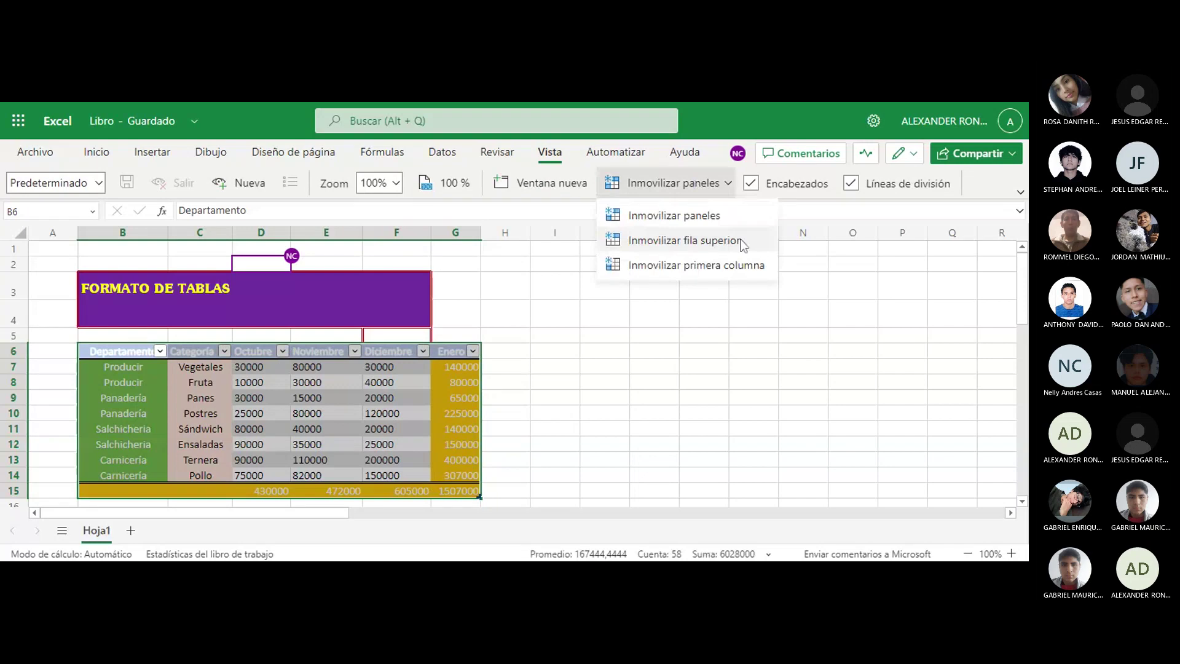
left_click(743, 241)
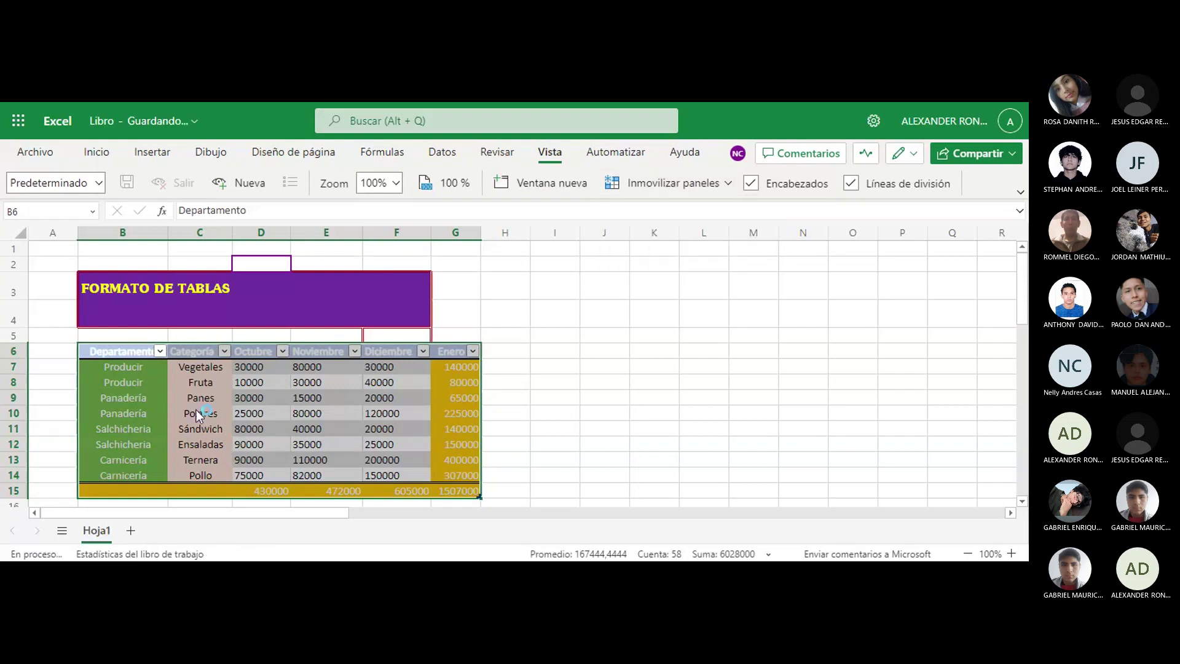
- Clear the formatting from cell F5 with Borrar formatos
left_click(83, 284)
left_click_drag(73, 283, 403, 325)
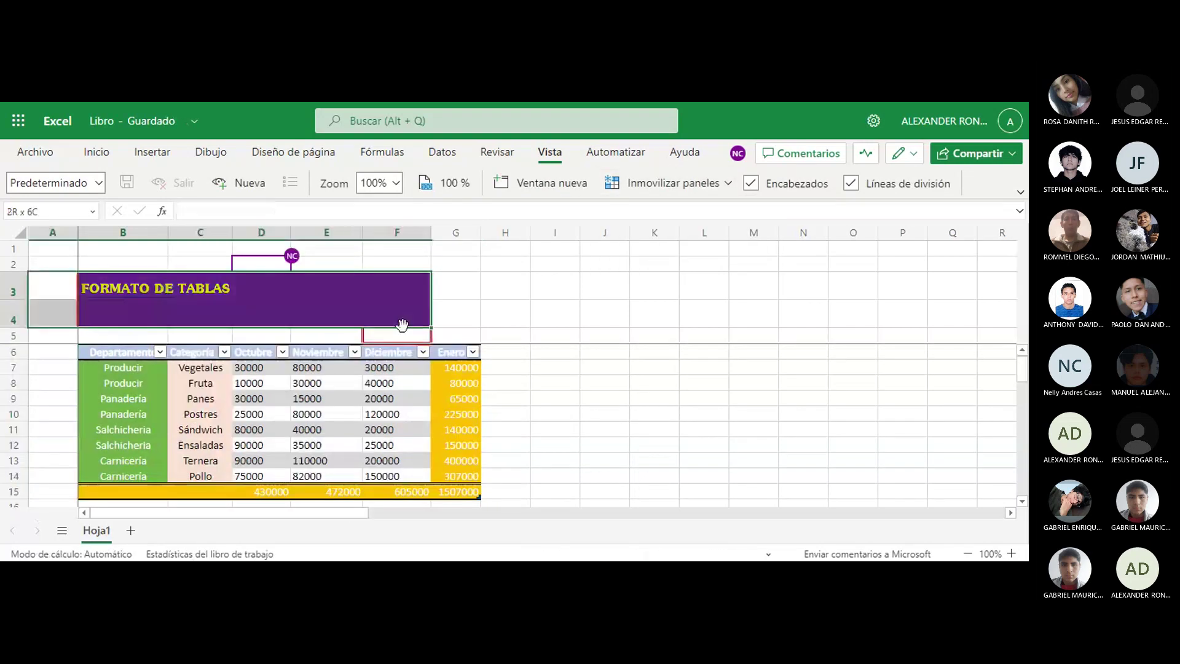
left_click(460, 333)
key("Left")
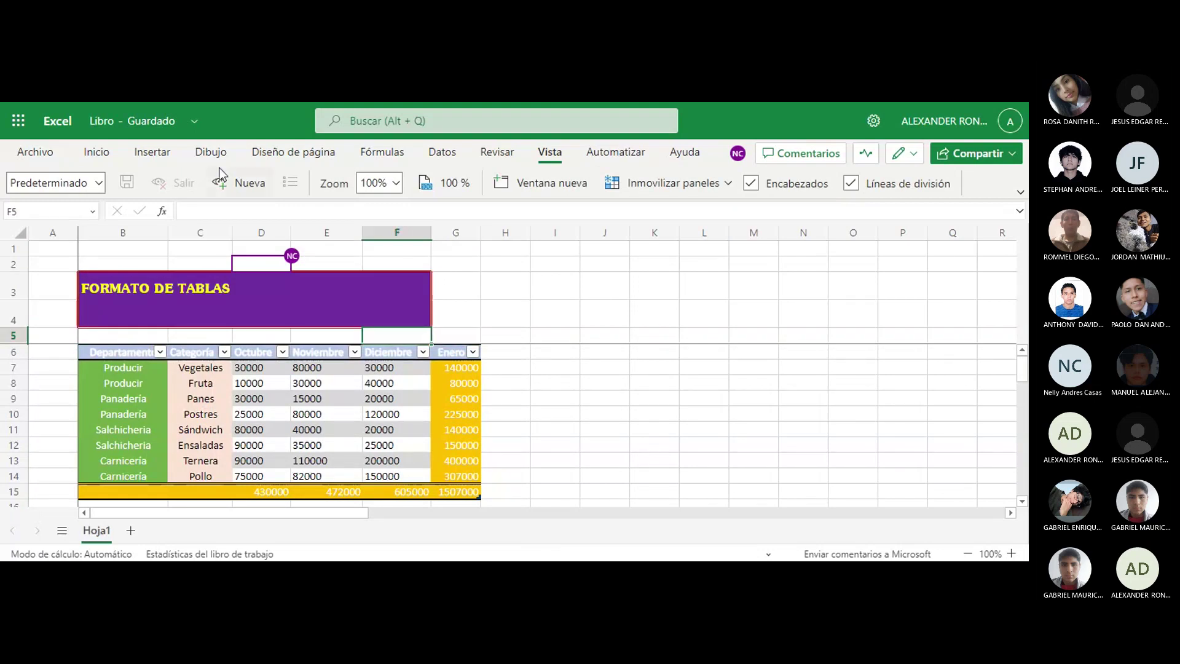
left_click(96, 153)
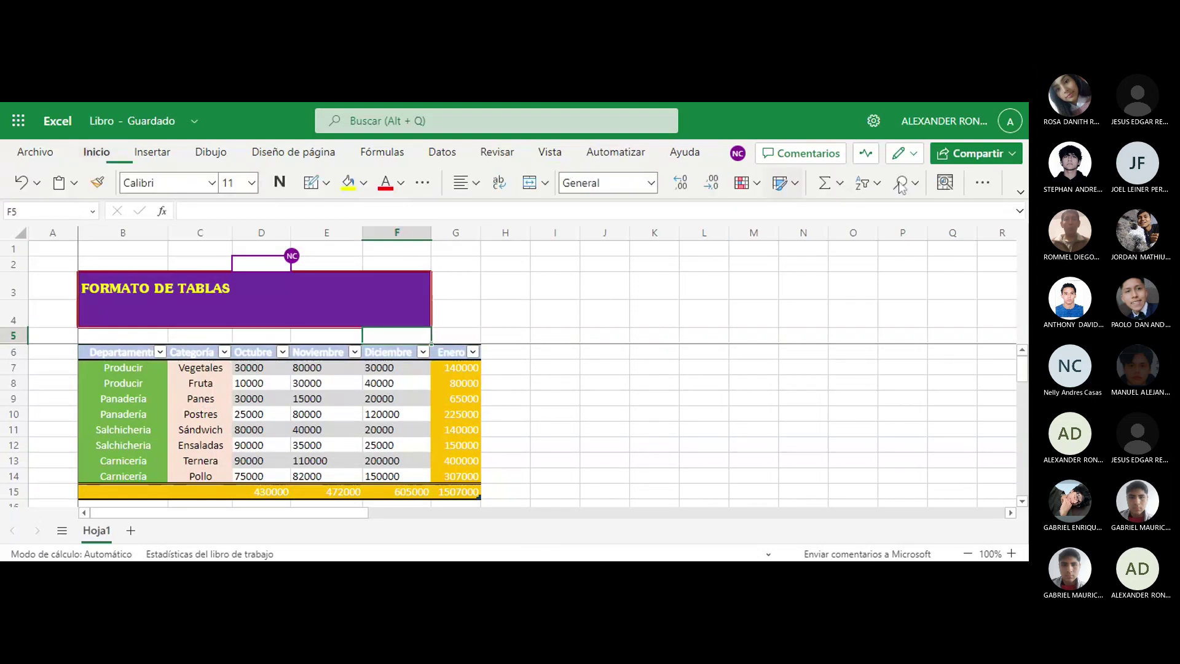
left_click(981, 183)
mouse_move(897, 403)
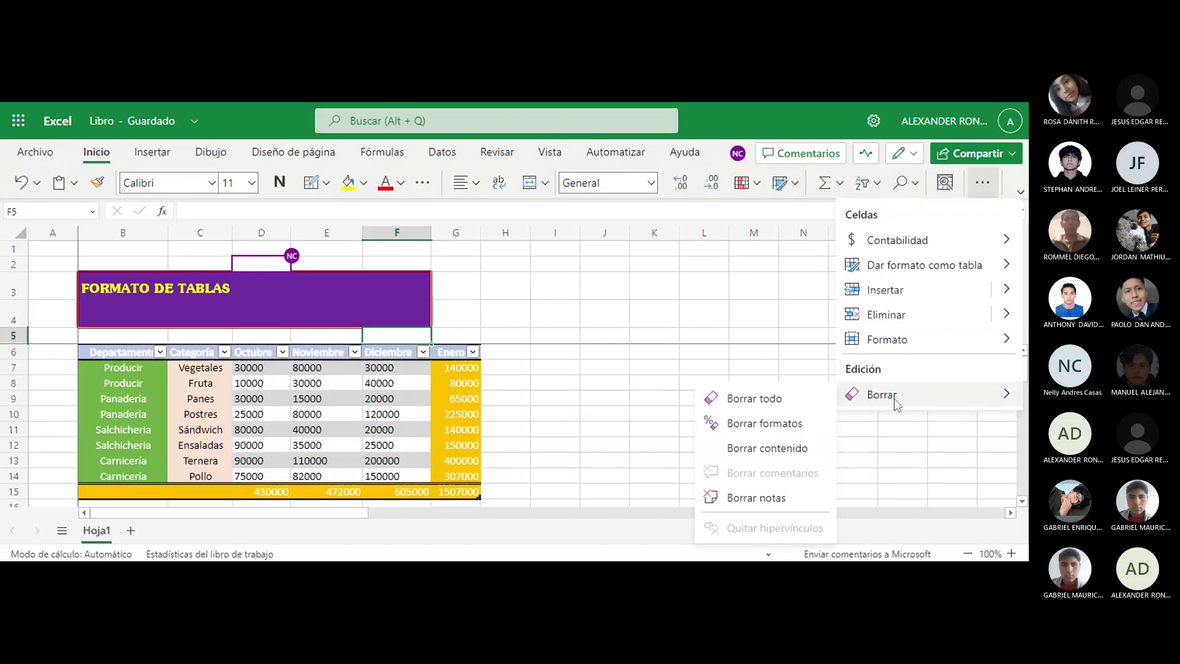
left_click(772, 426)
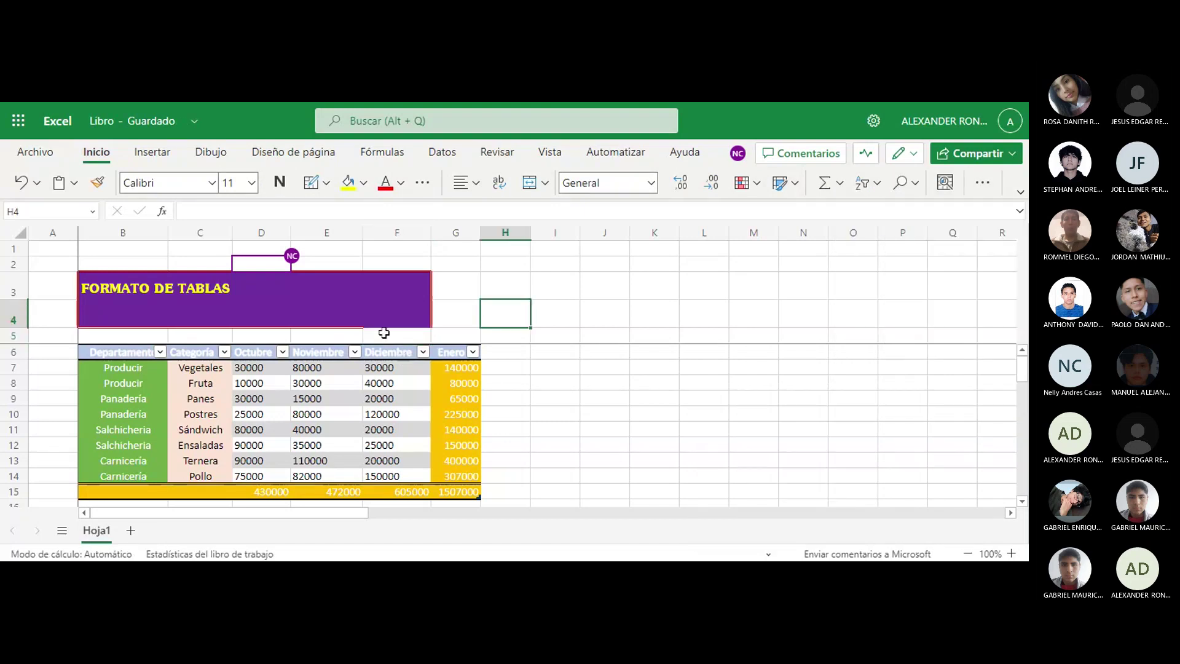
left_click_drag(385, 335, 426, 483)
left_click(456, 346)
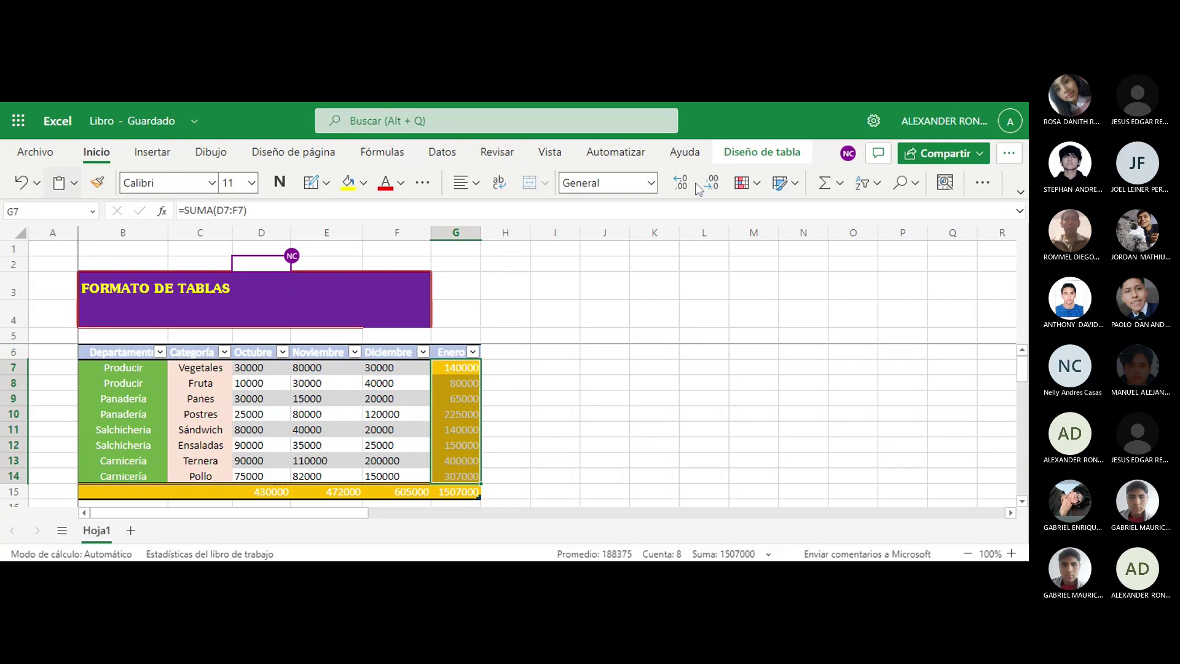
left_click(502, 444)
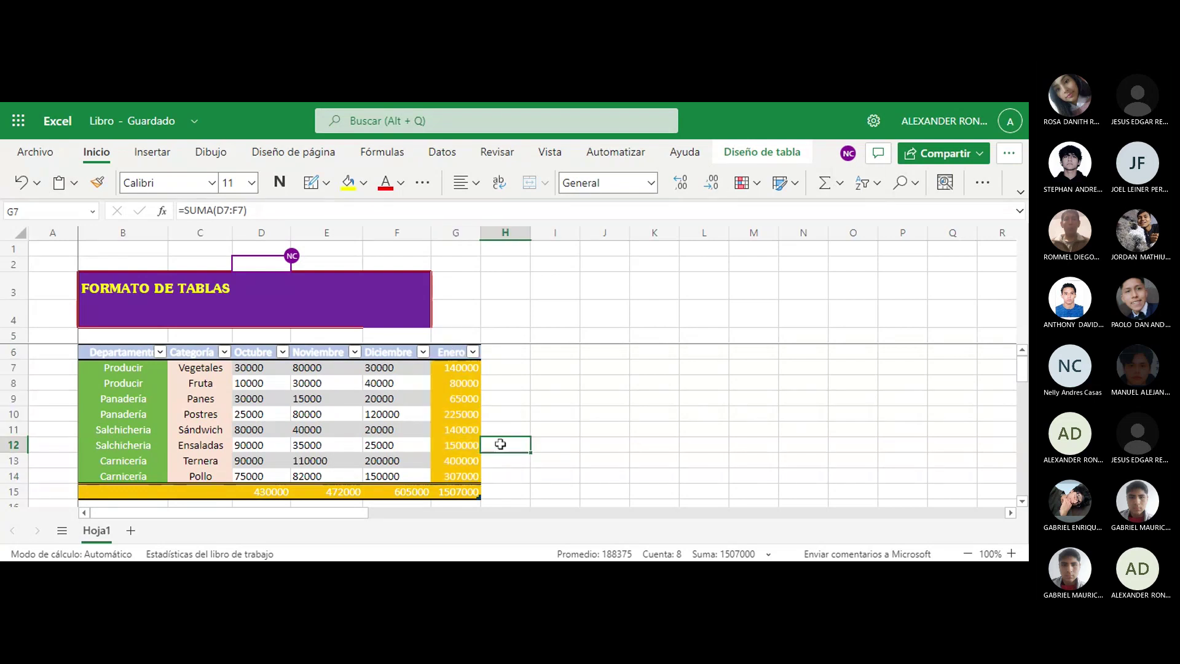
left_click_drag(506, 367, 326, 476)
left_click(50, 413)
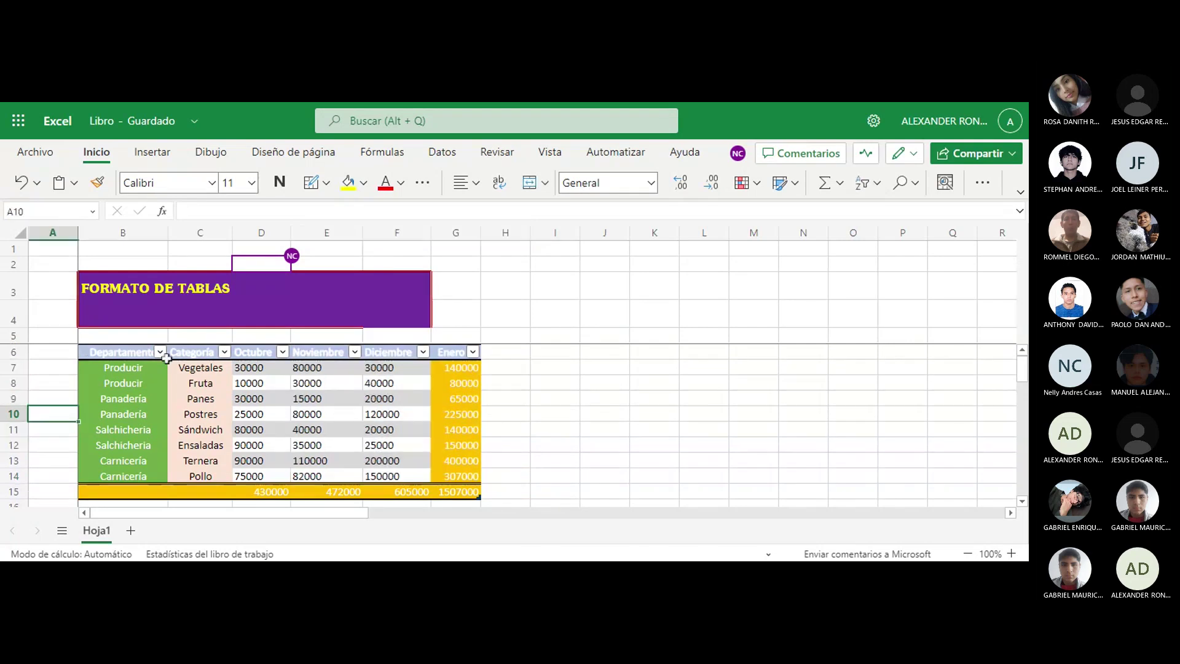
left_click(161, 352)
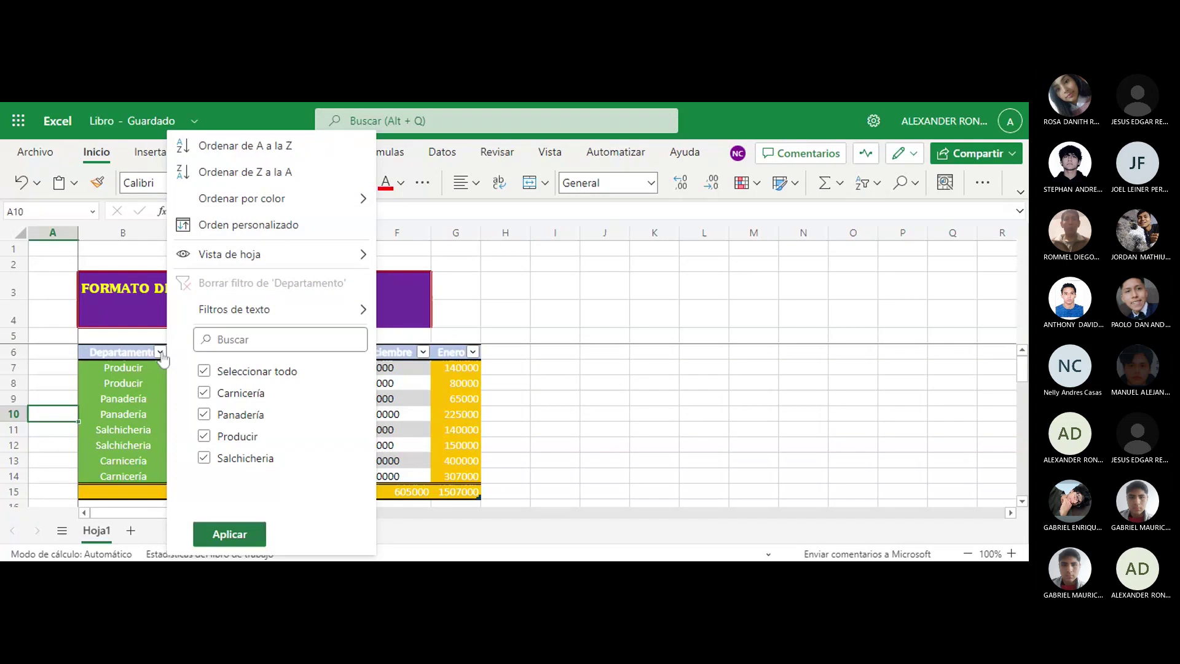
left_click(262, 173)
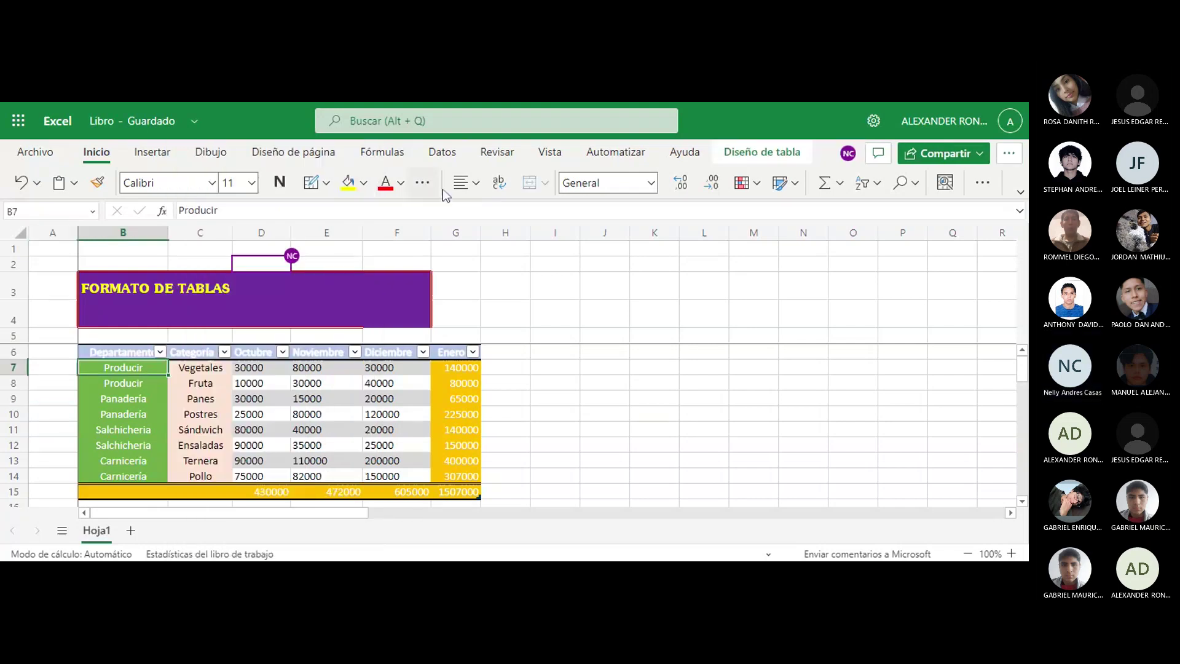
left_click(466, 182)
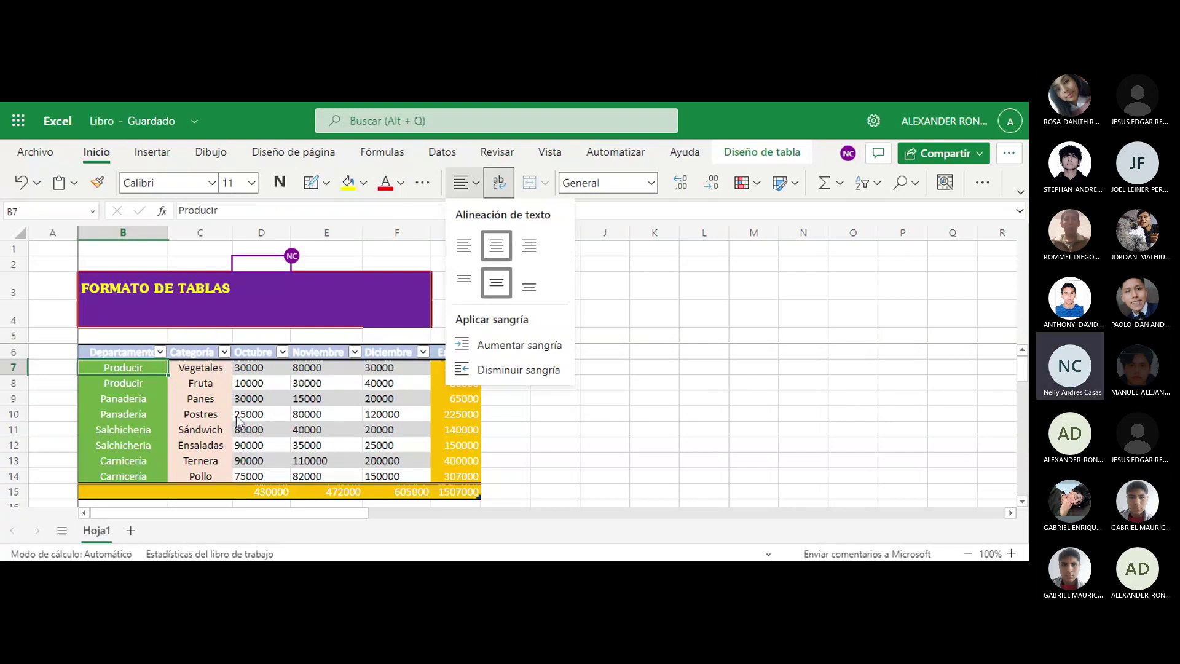
key("Escape")
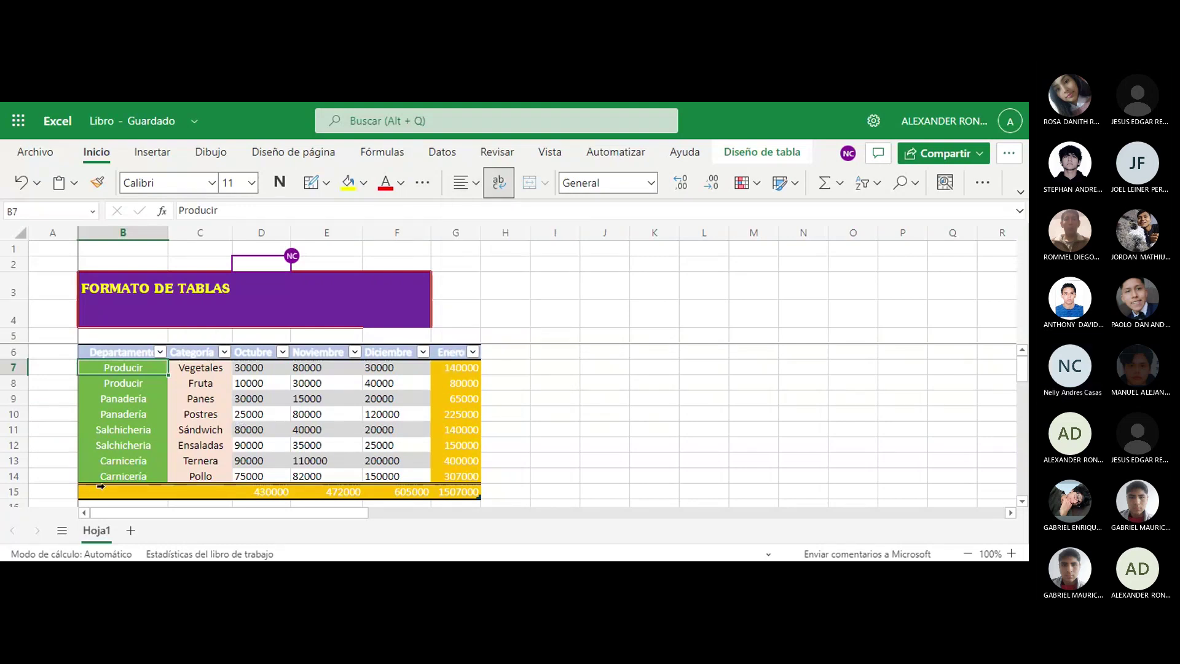
left_click(182, 394)
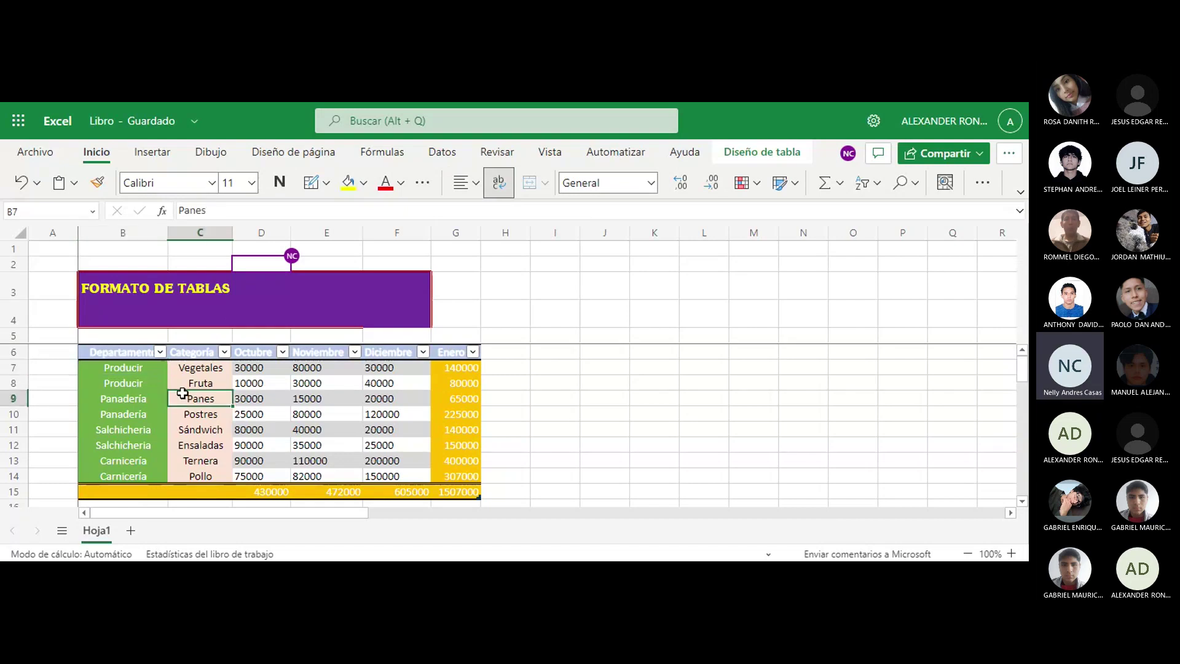
left_click(52, 336)
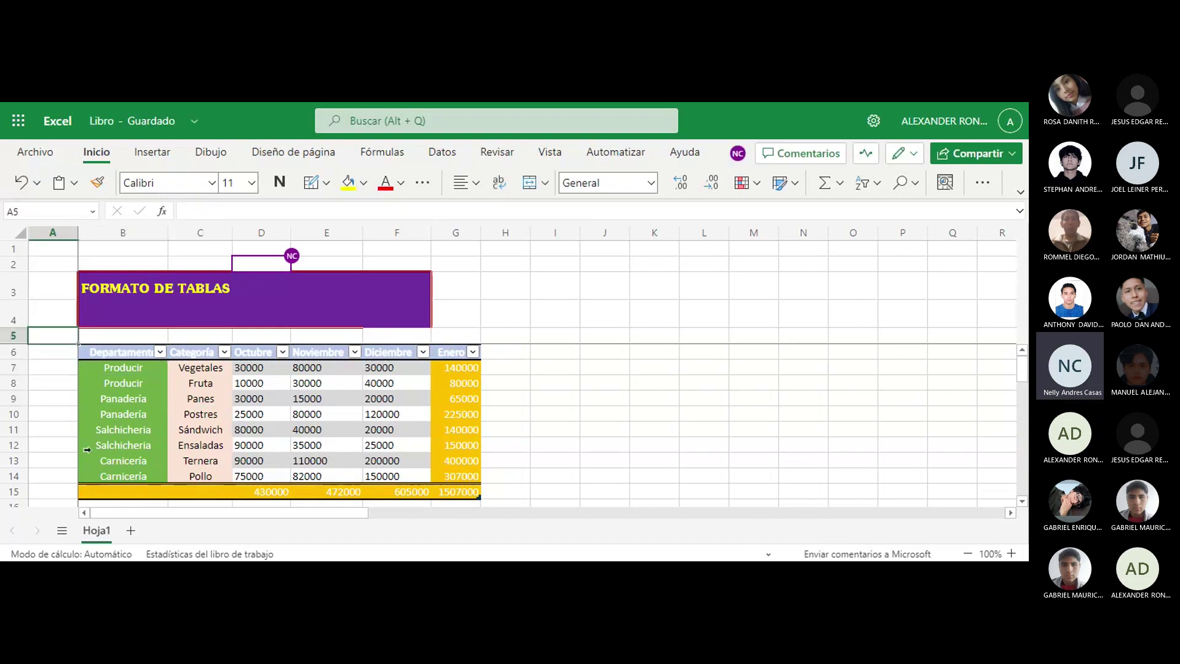
left_click(114, 493)
key("Tab")
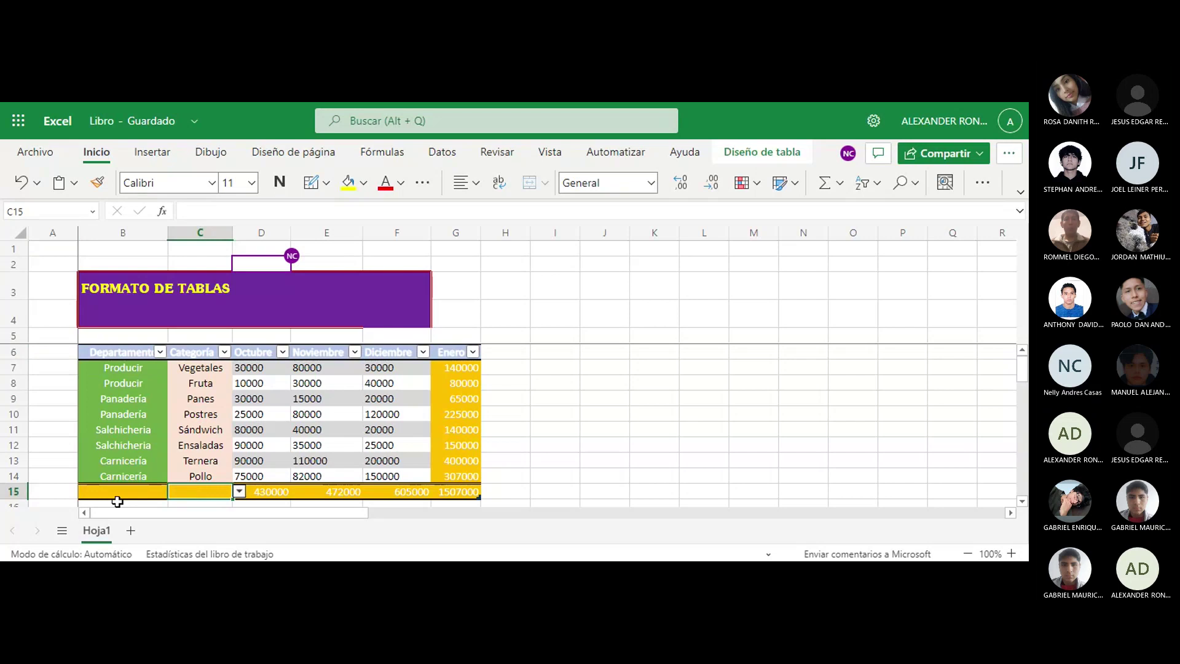
left_click(116, 499)
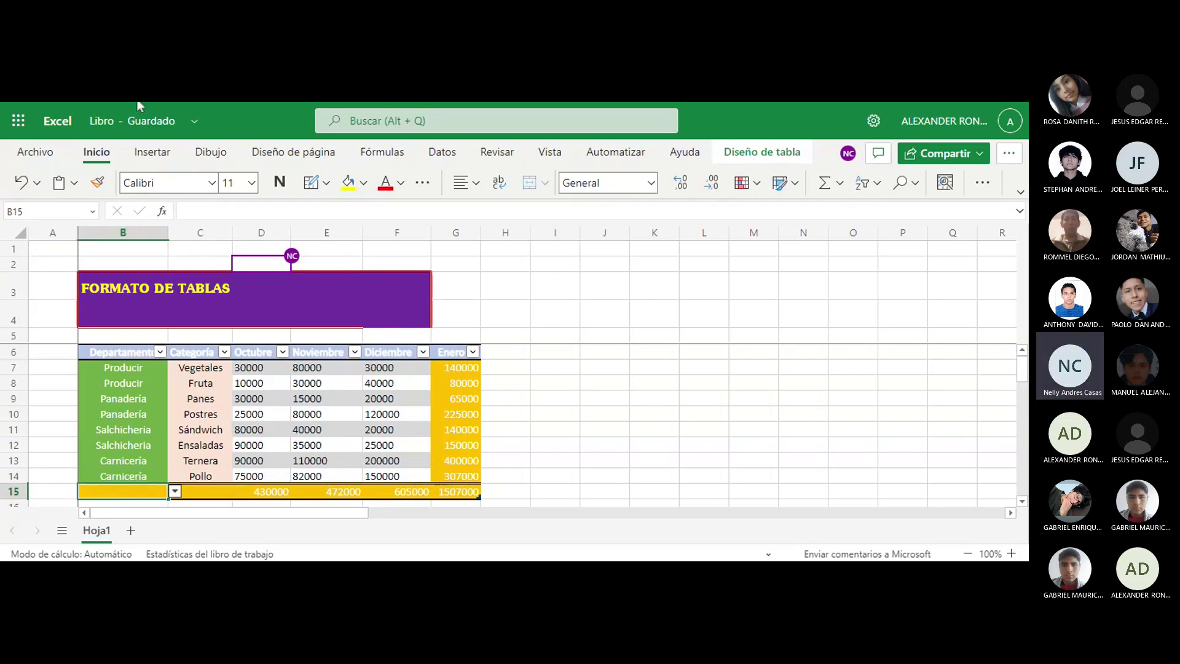
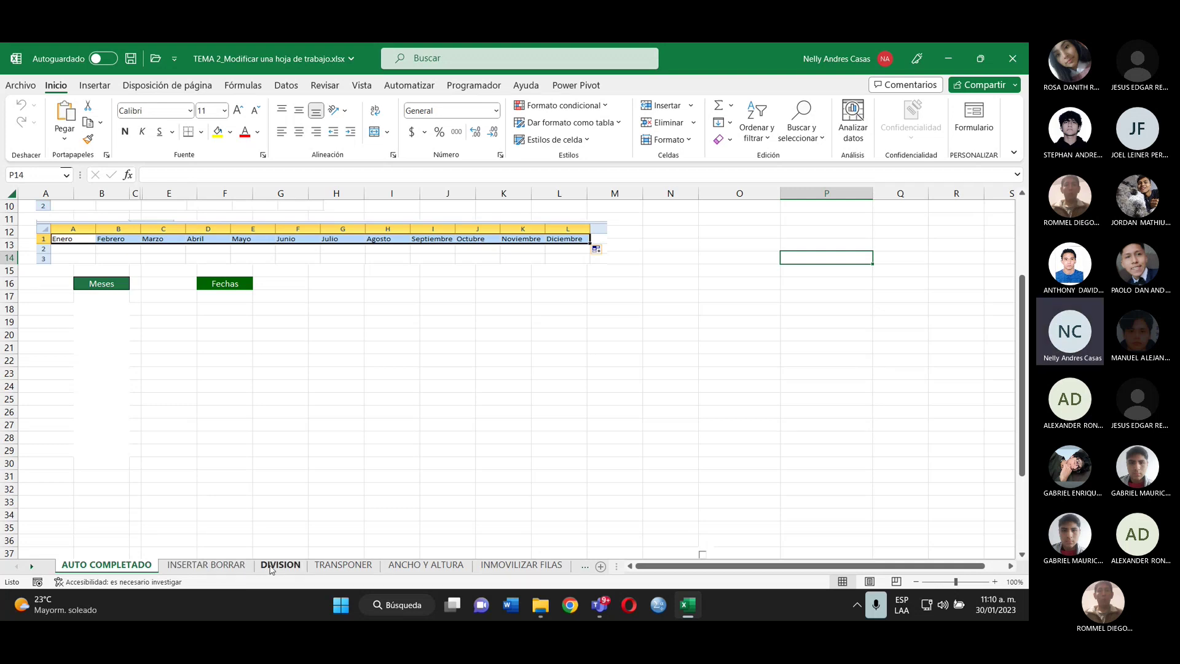
- Review the INSERTAR BORRAR, DIVISION and TRANSPONER exercise sheets, selecting the Artículo row B6:G6 on TRANSPONER
left_click(191, 564)
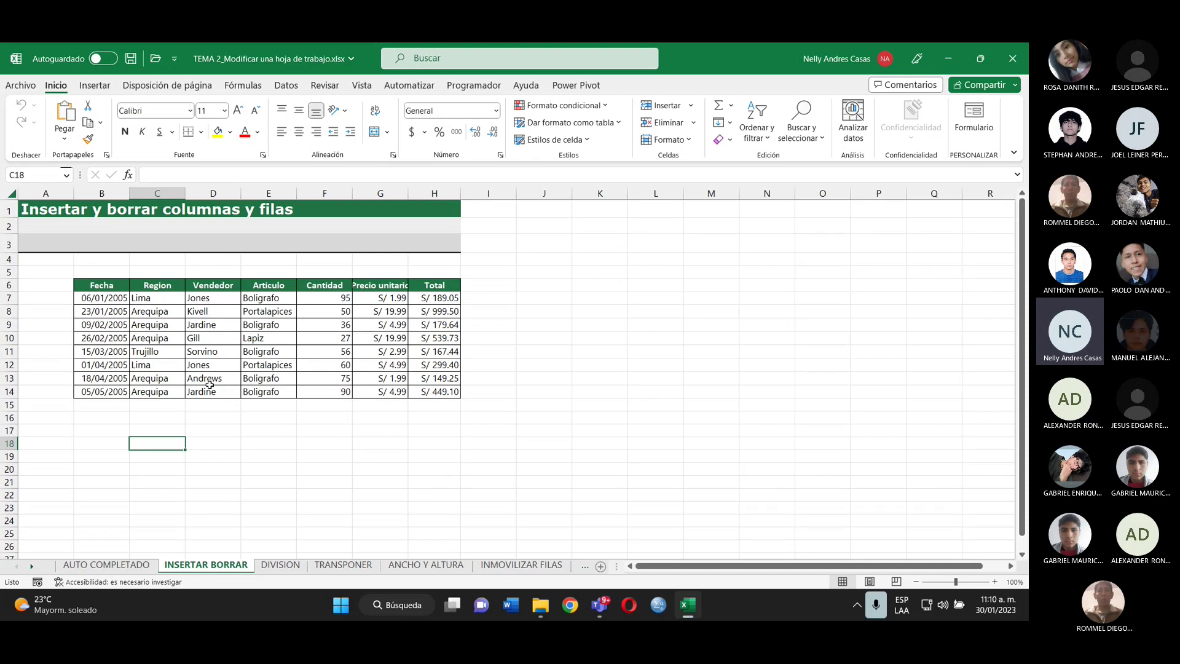
left_click(292, 569)
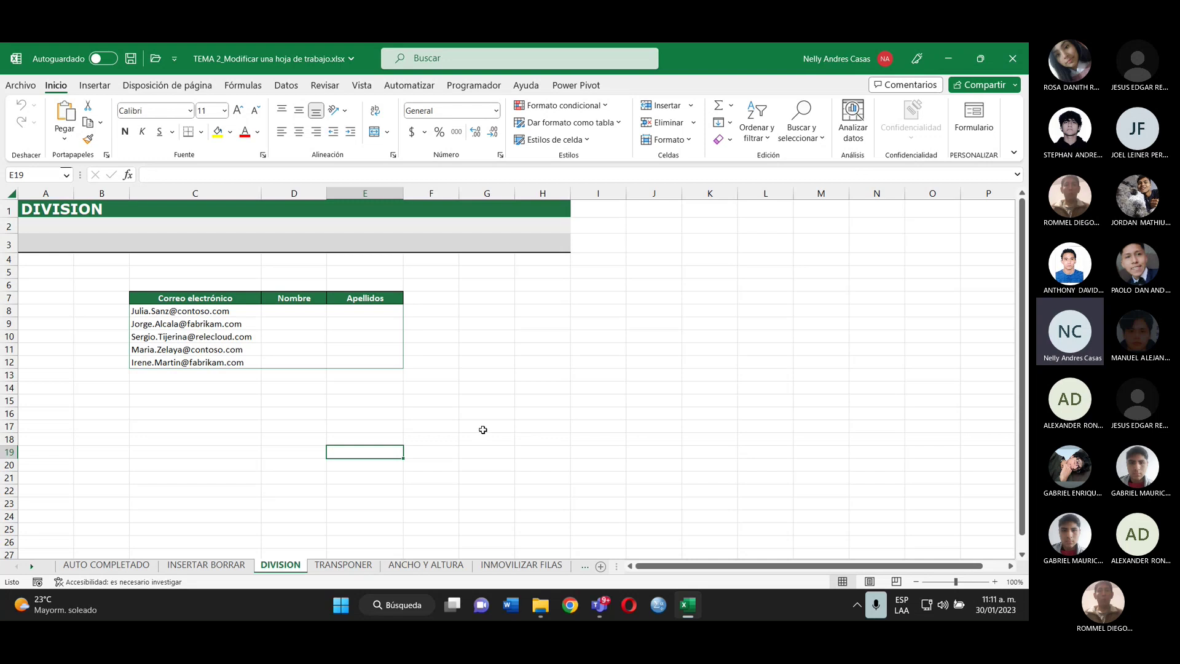
left_click(357, 567)
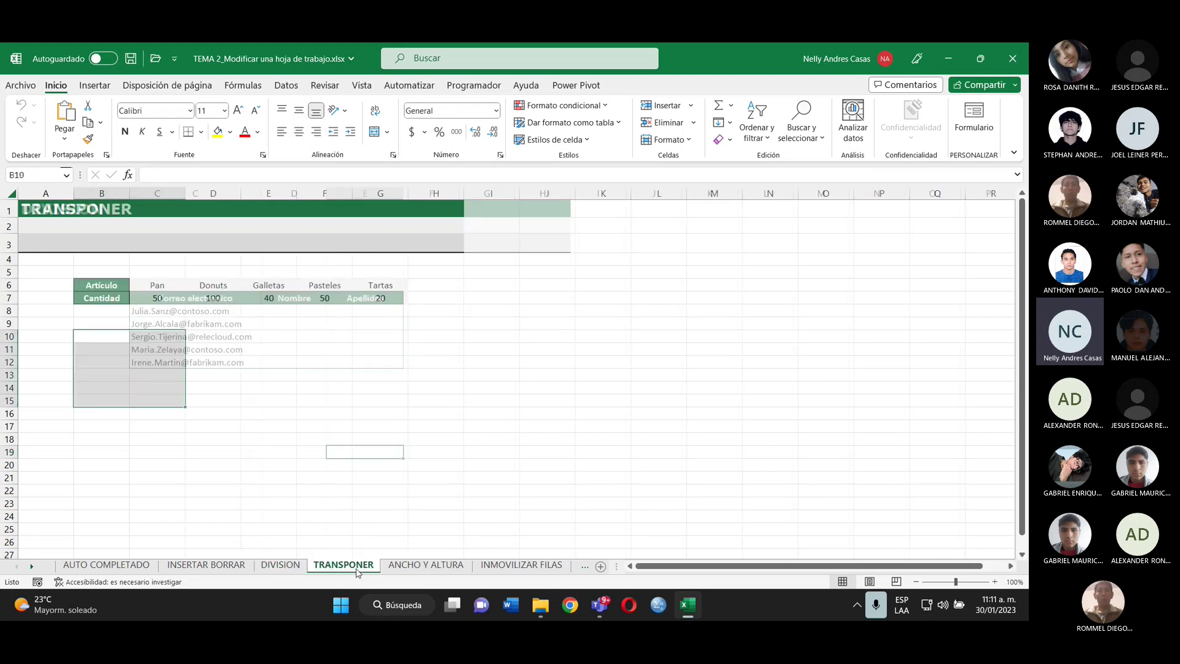
left_click(286, 378)
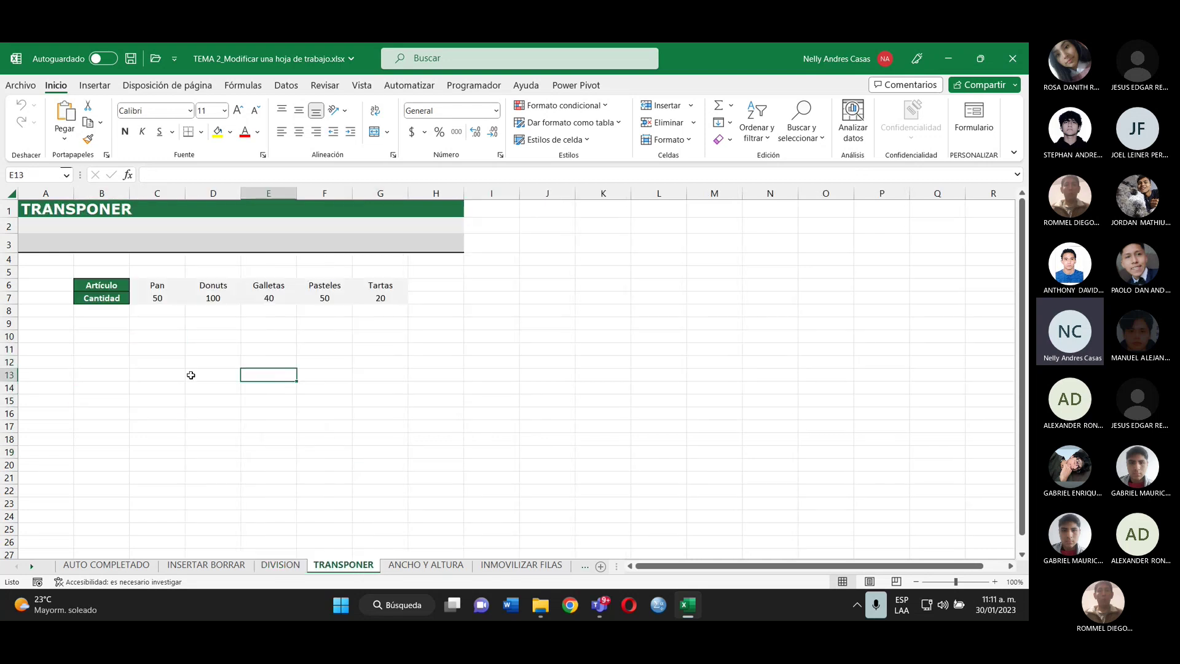
left_click_drag(102, 285, 390, 285)
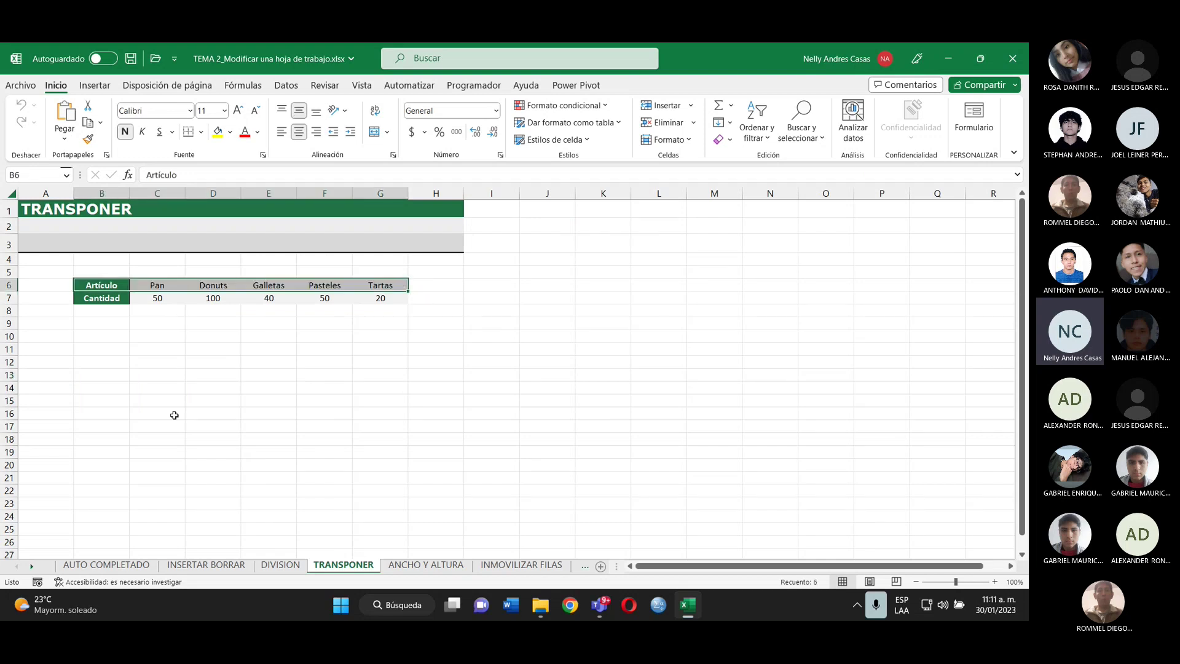
- Review the ANCHO Y ALTURA, INMOVILIZAR FILAS and INMOVILIZAR COLUMNAS exercise sheets, selecting sales rows A11:G25 on INMOVILIZAR FILAS
left_click(423, 566)
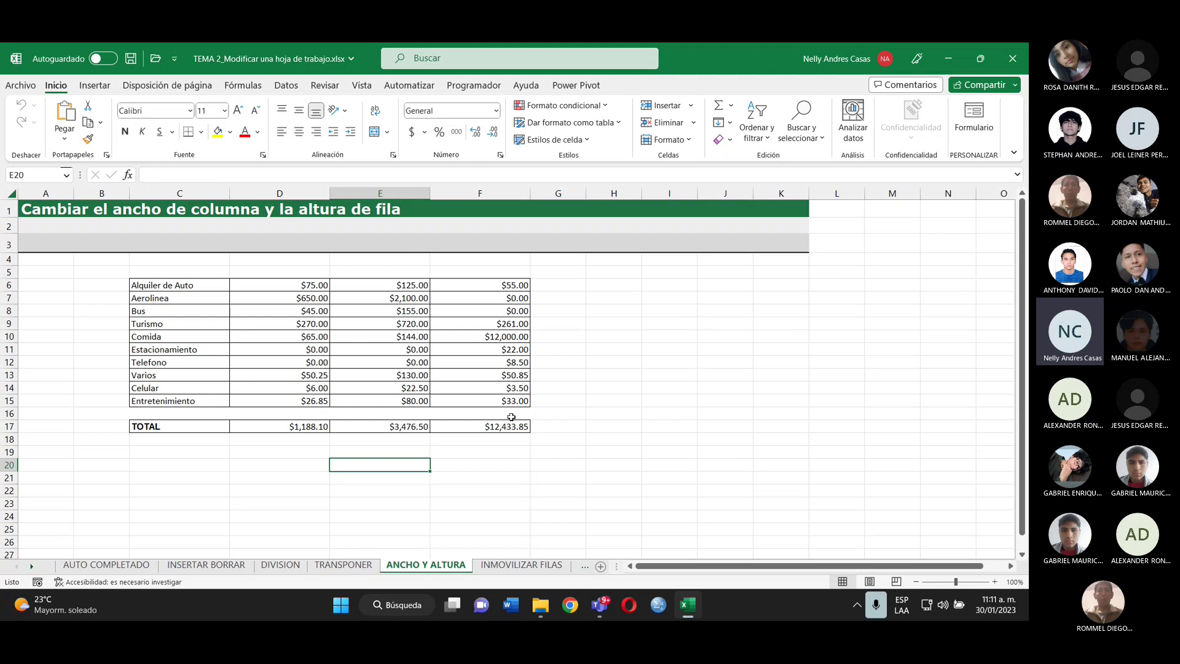
left_click(518, 566)
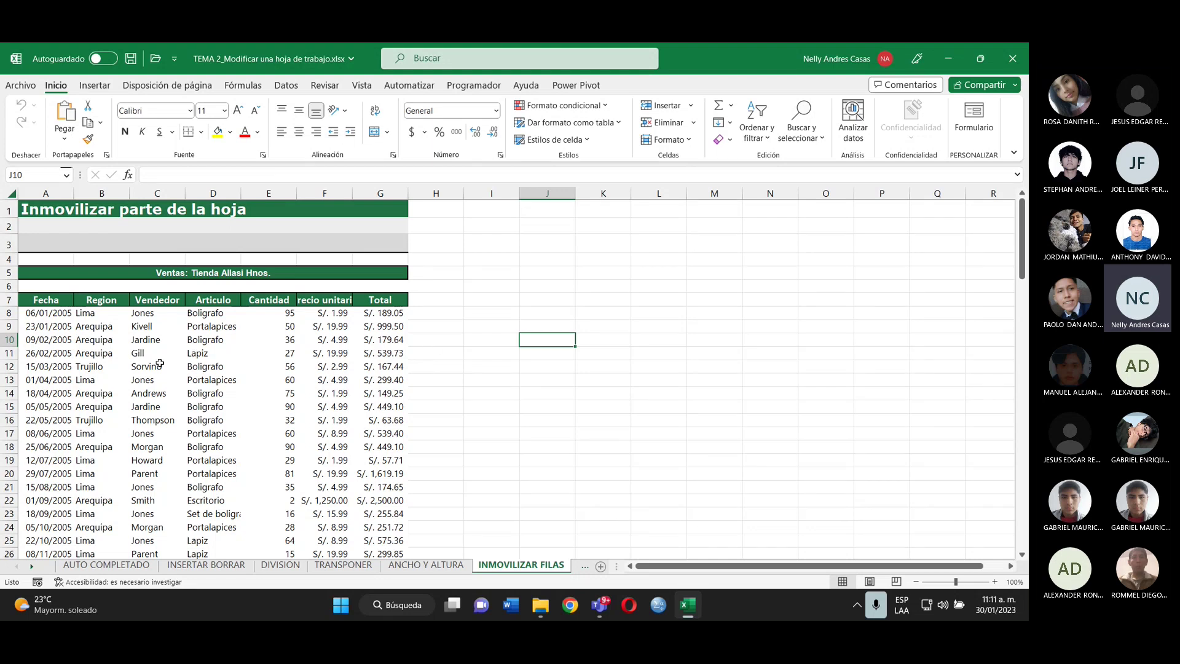
left_click_drag(36, 353, 401, 543)
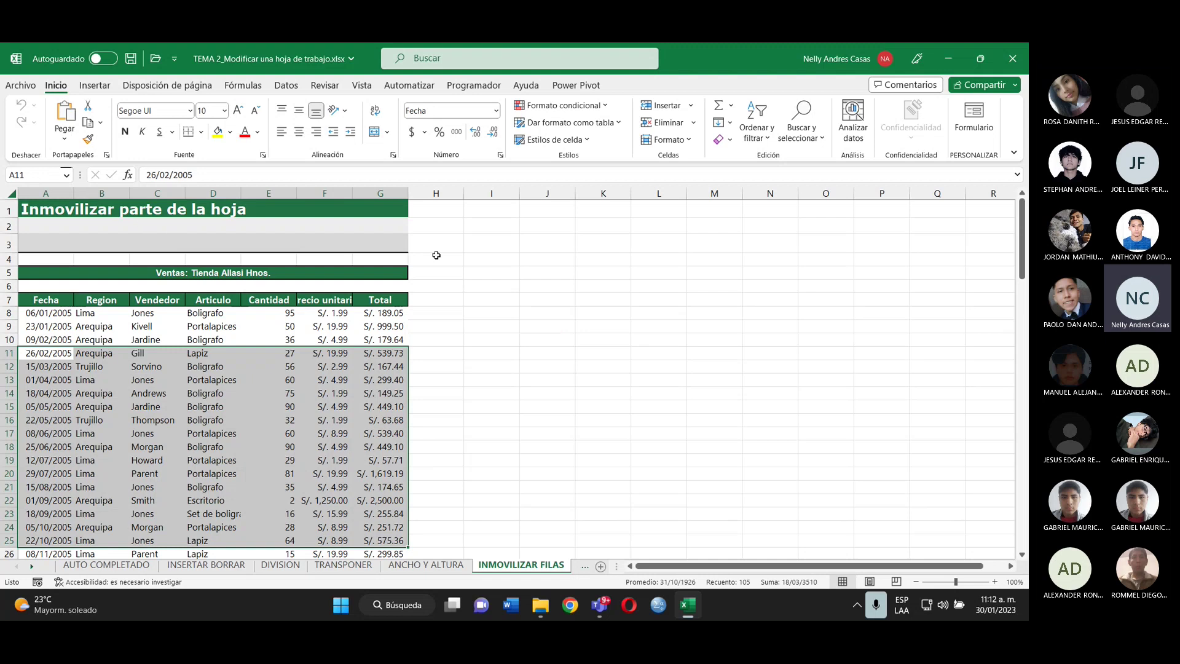
left_click(536, 278)
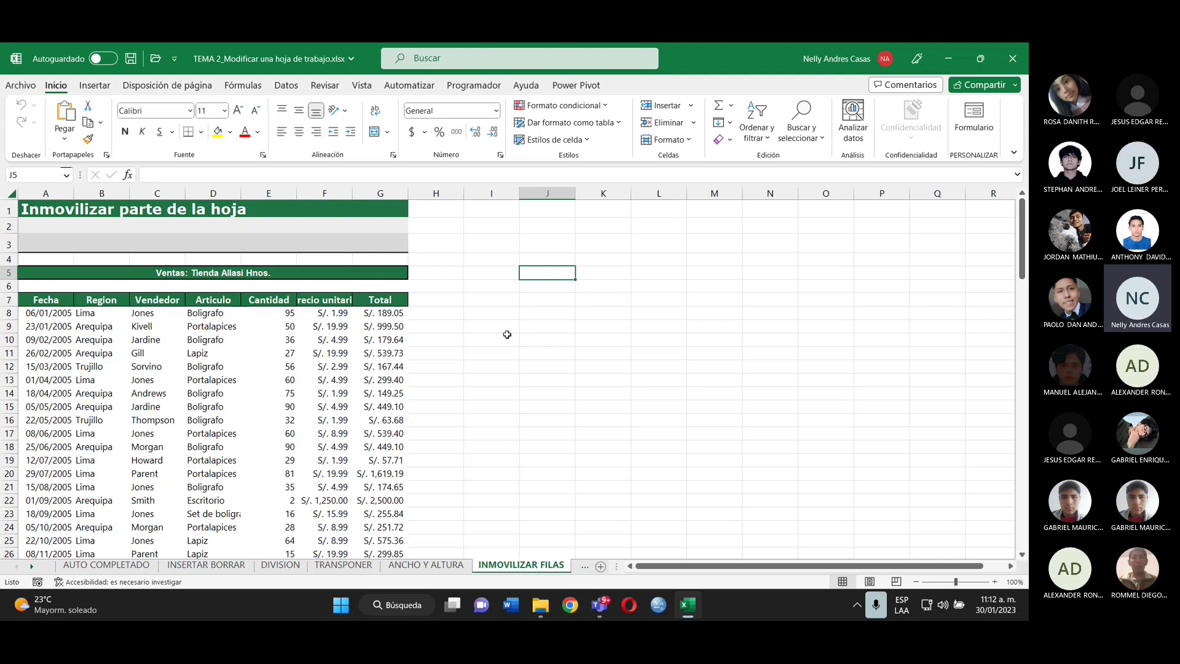
left_click(585, 567)
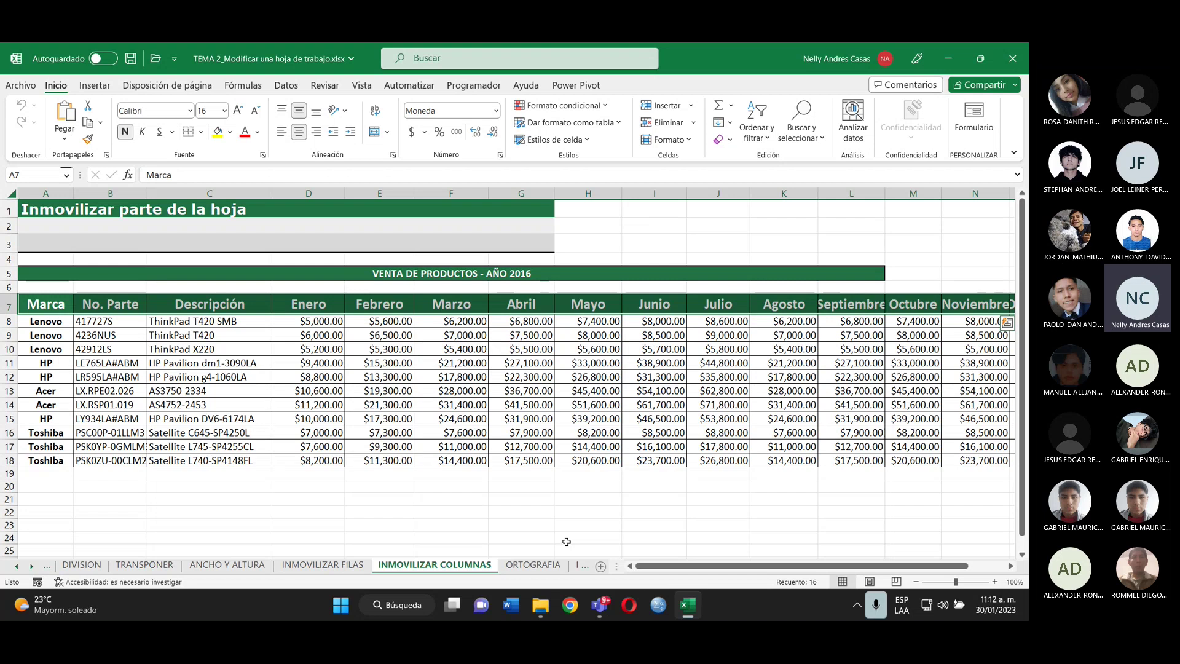
- Review the ORTOGRAFIA, PRACTICA 1 and PRACTICA 2 exercise sheets
left_click(539, 566)
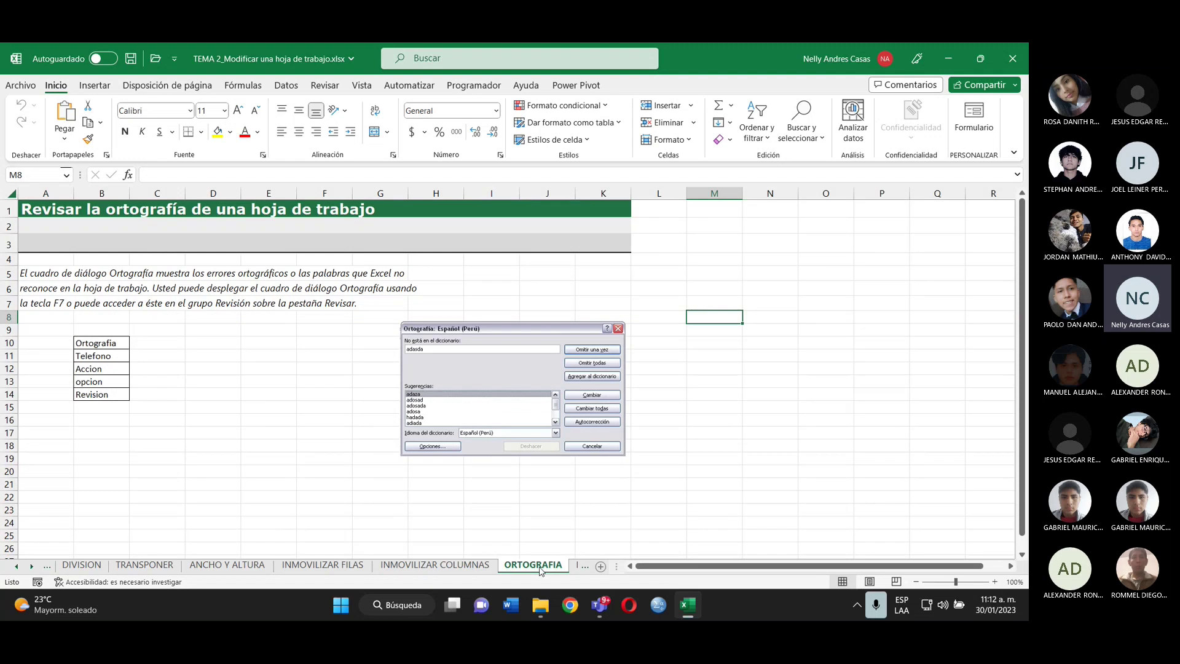
left_click(581, 566)
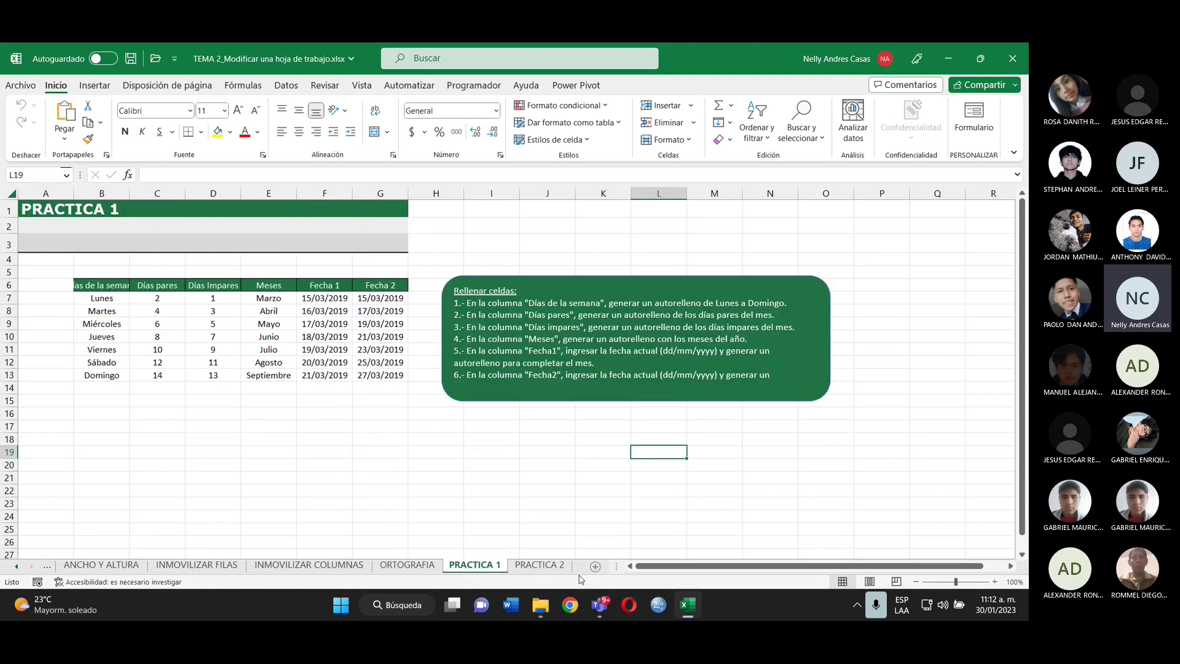
left_click(542, 572)
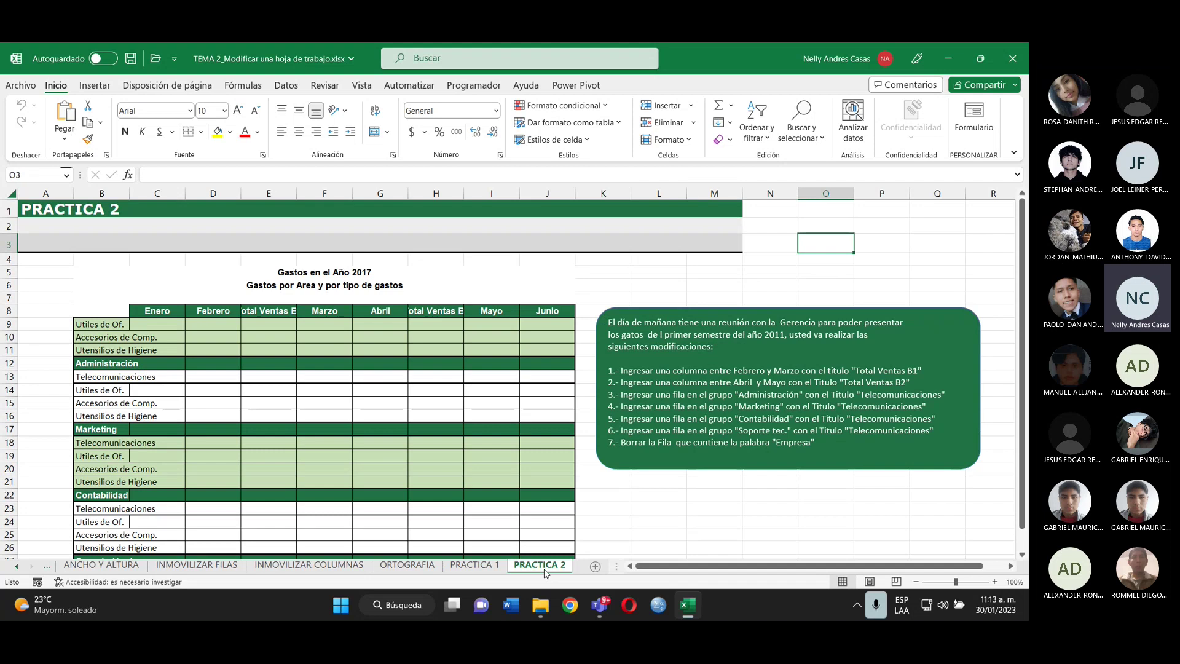
- Go back to the AUTO COMPLETADO exercise sheet near the start of the workbook
left_click(17, 567)
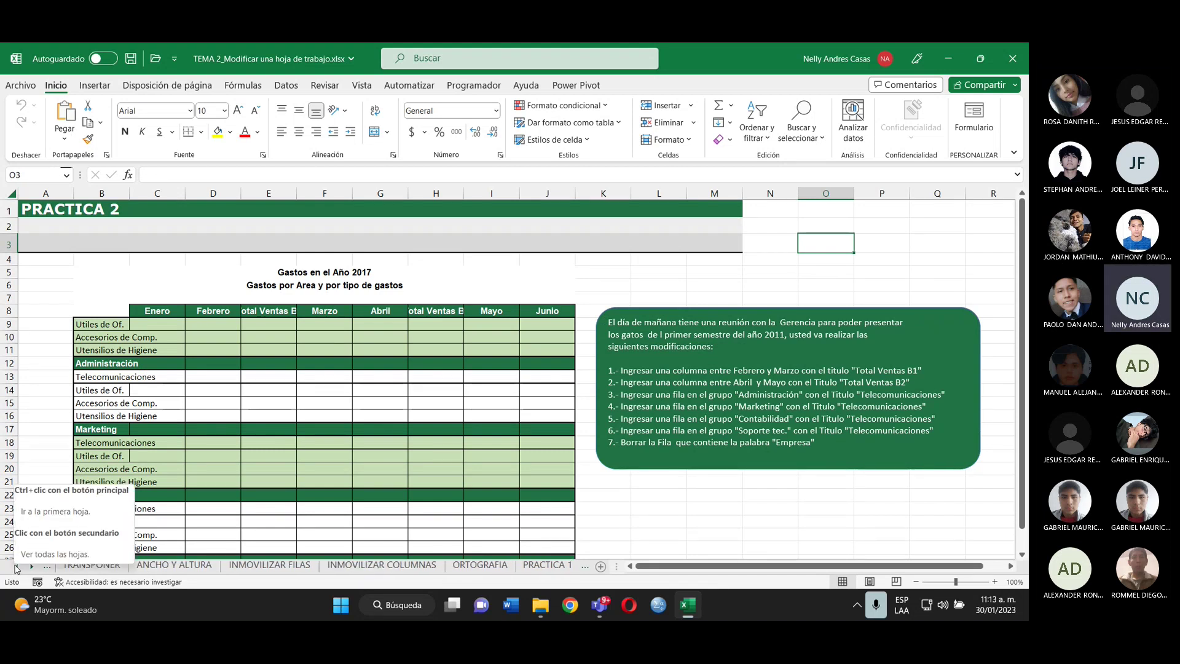
left_click(17, 567)
left_click(16, 569)
left_click(16, 569)
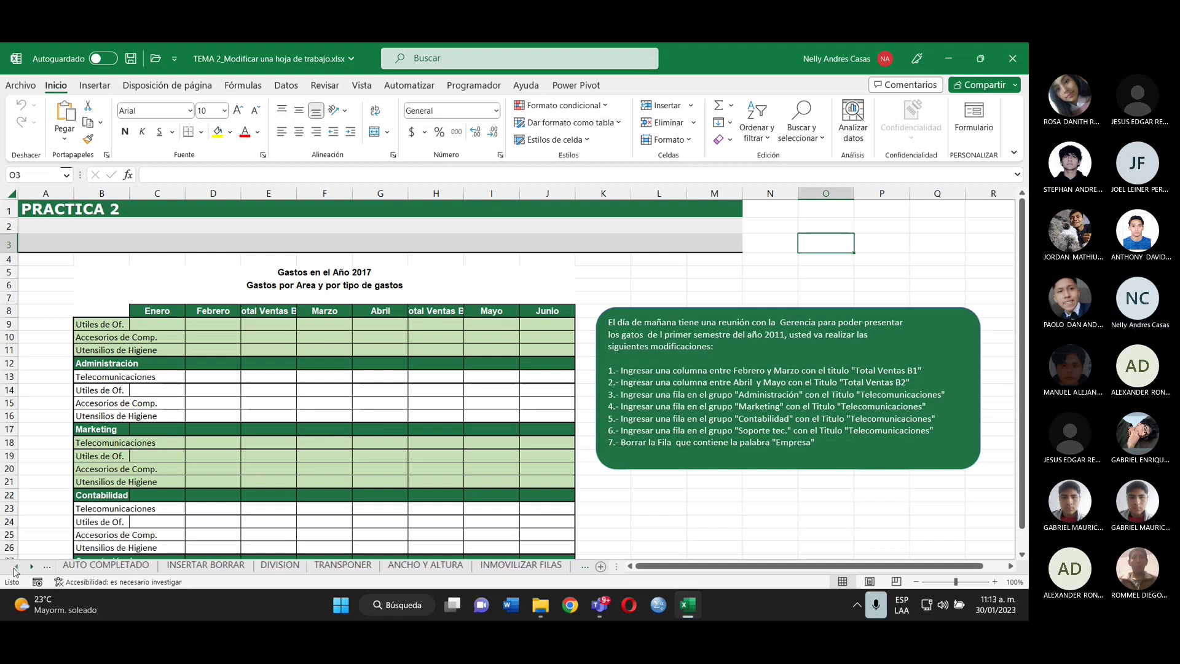
left_click(92, 567)
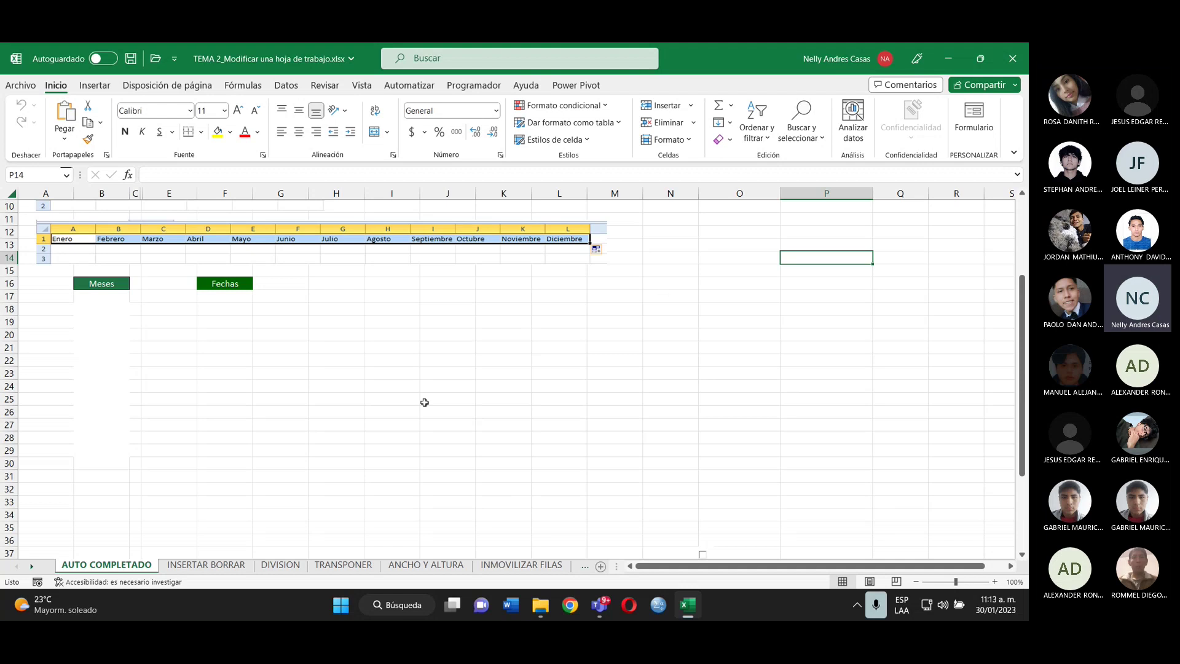
- Enter ENERO in cell B18 under Meses and autofill the months down to DICIEMBRE in B29
left_click(105, 305)
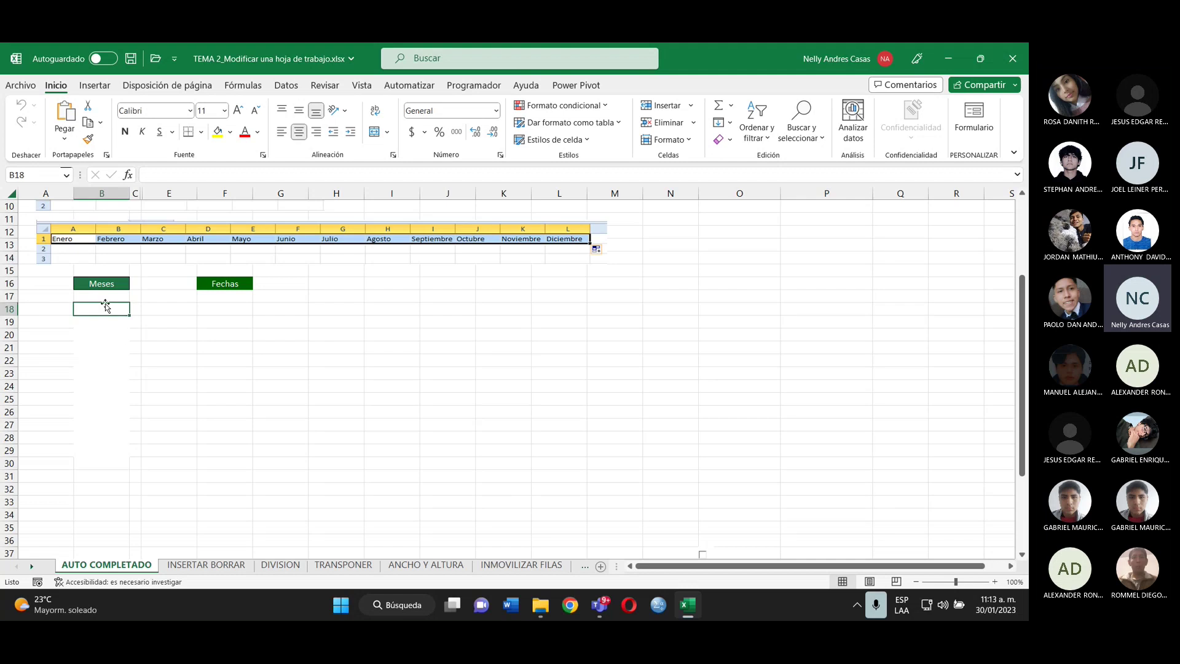
type("eNERO")
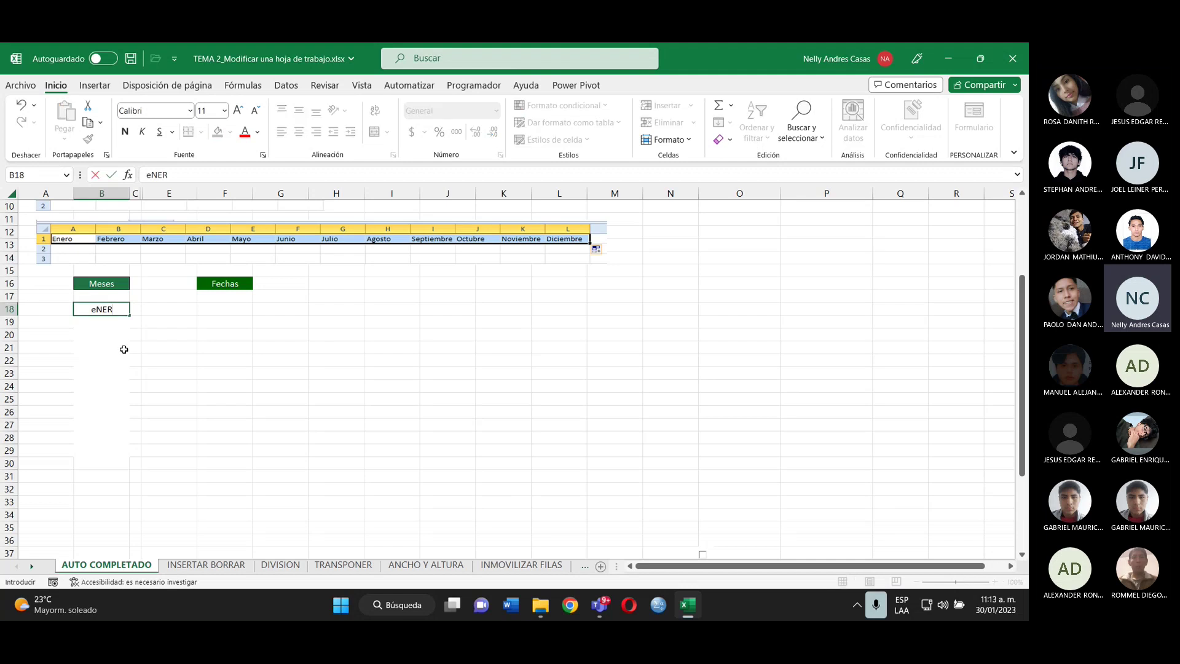
key("BackSpace")
key("BackSpace")
key("BackSpace")
key("BackSpace")
type("ENERO")
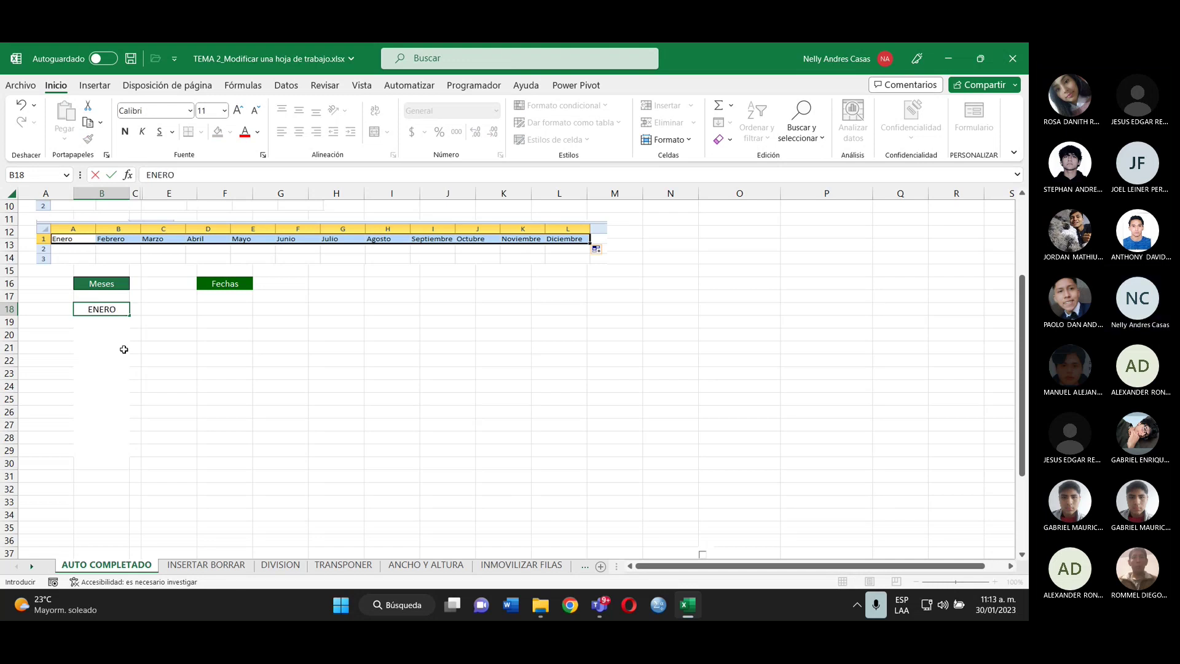
key("Return")
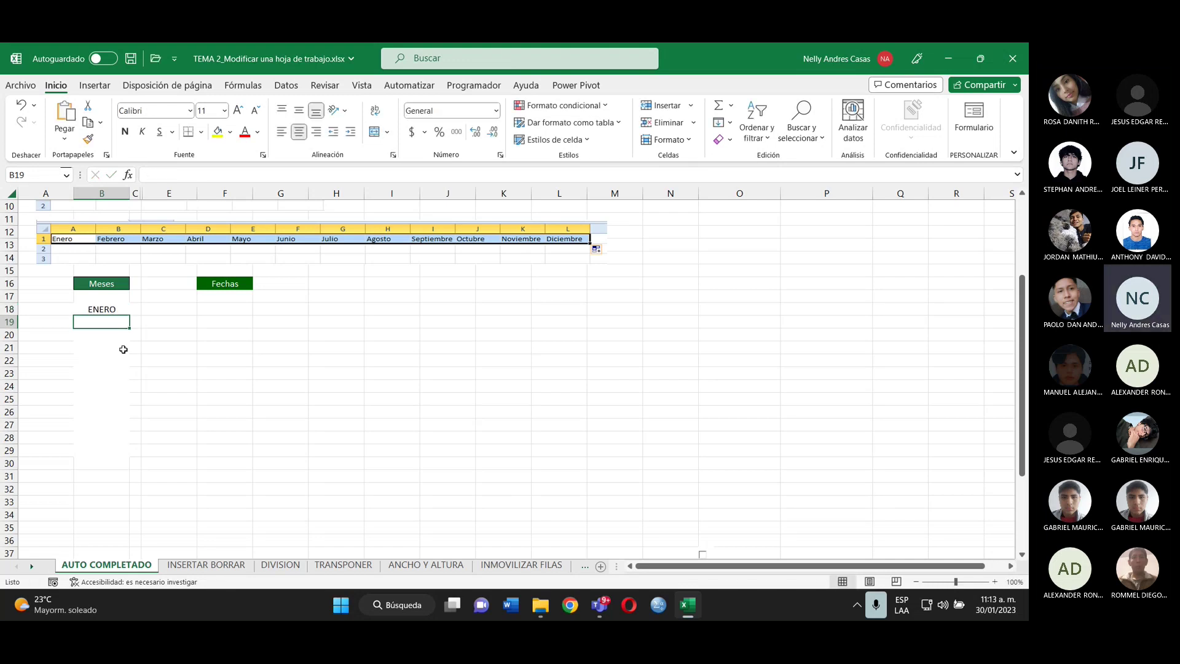
left_click(110, 307)
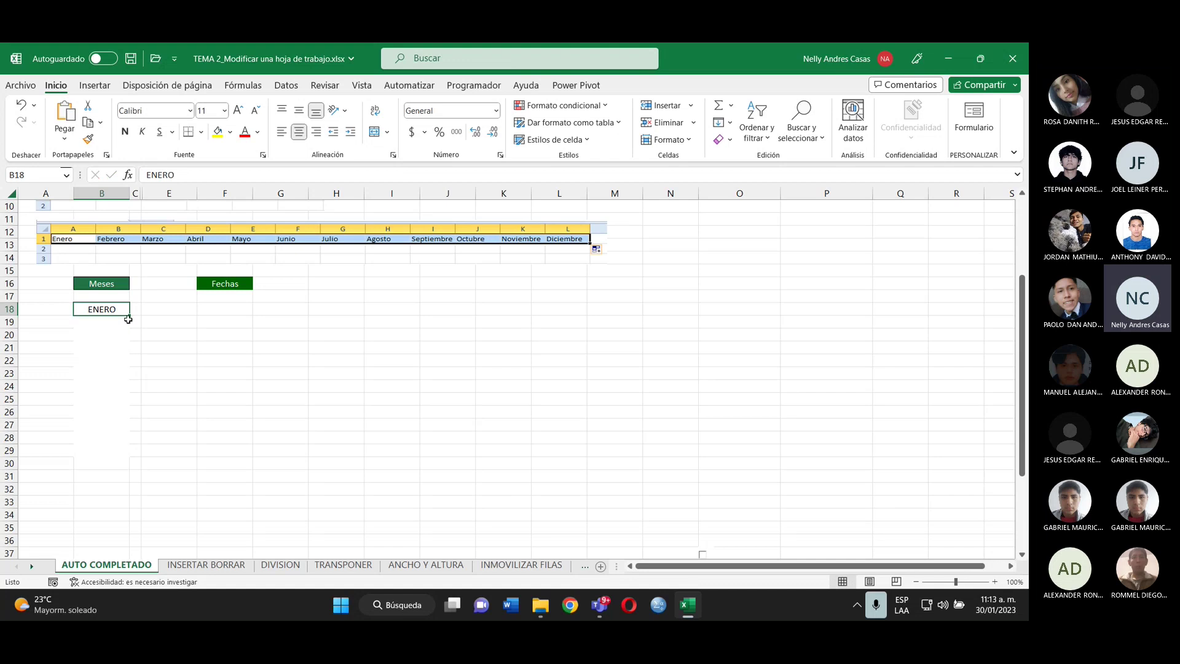
left_click_drag(131, 316, 135, 465)
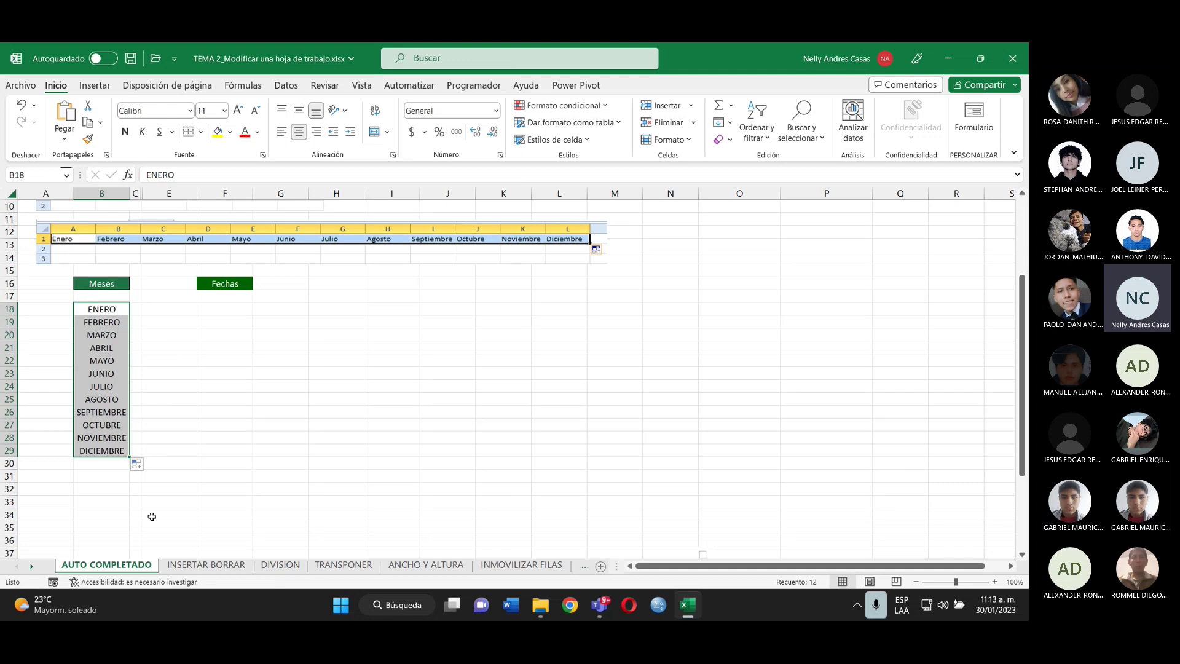
- Enter the date 01/01/2023 in cell F18 under Fechas and autofill consecutive days down to F28
left_click(221, 306)
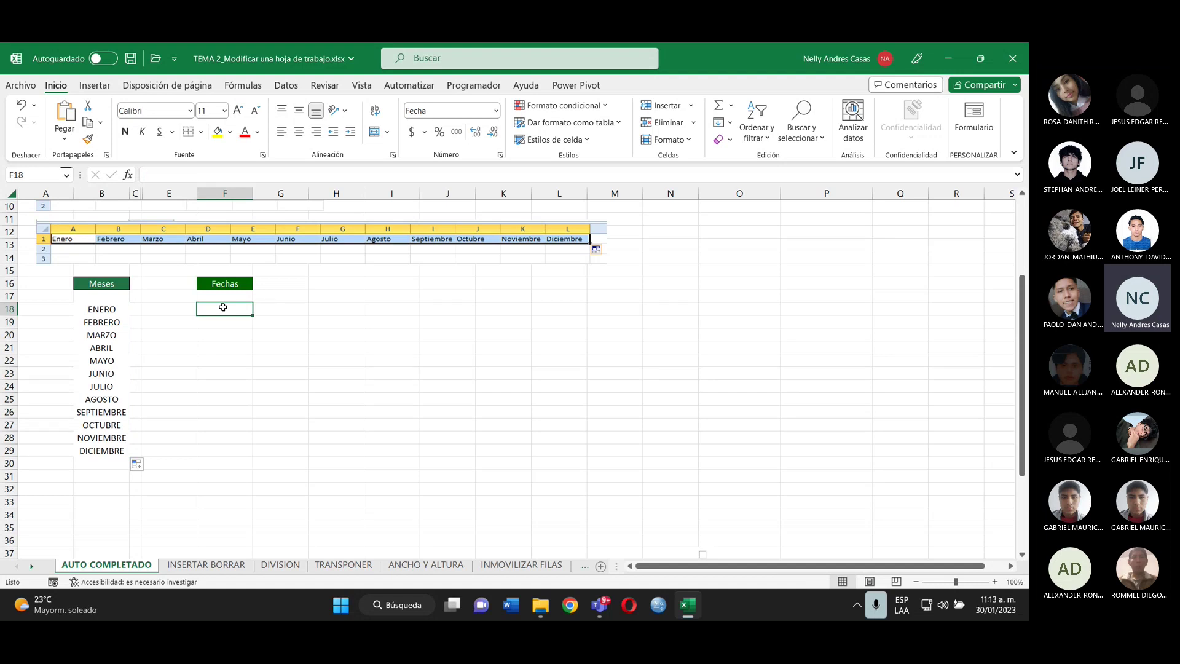
type("01")
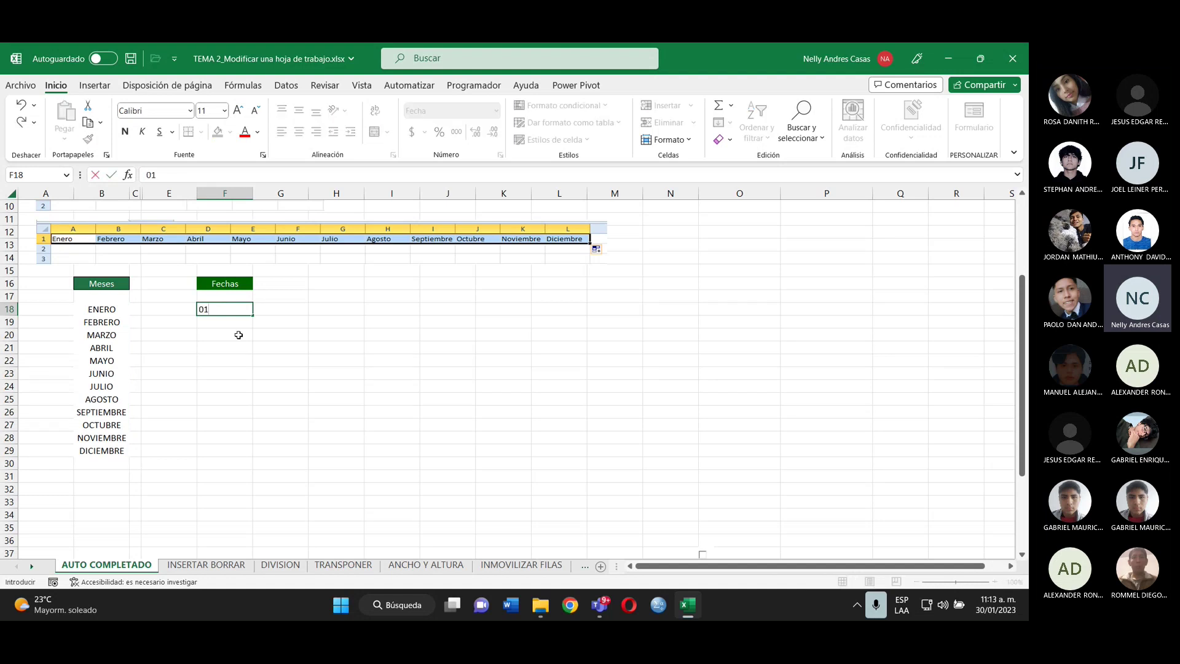
type("/01/2023")
key("Return")
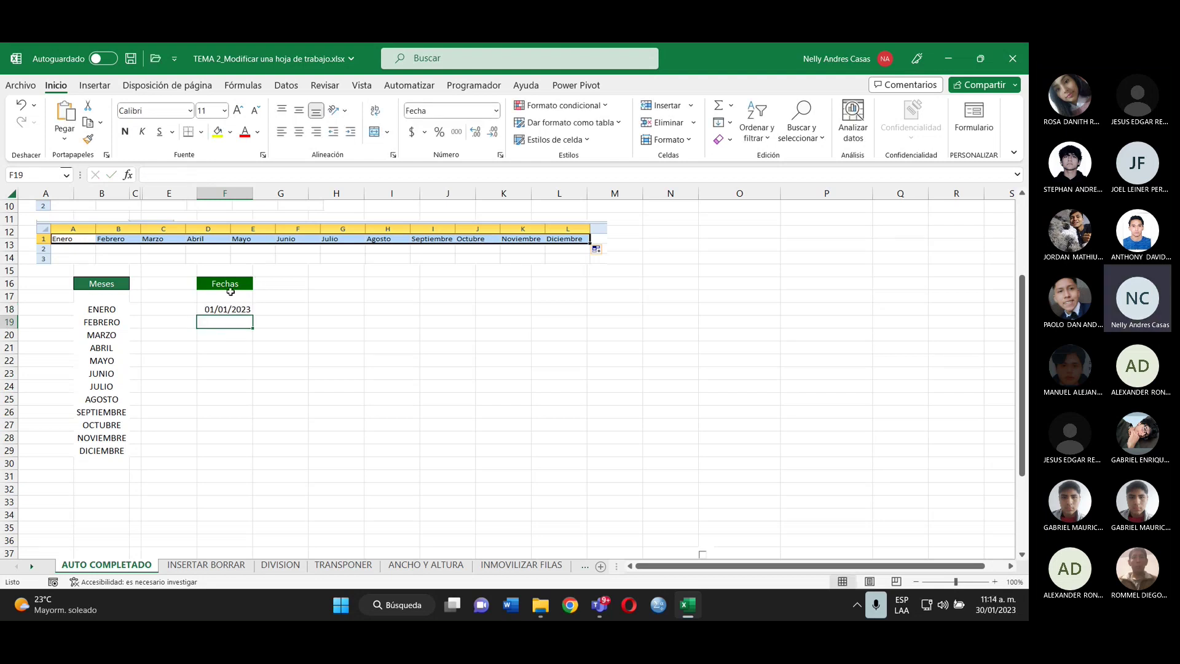
left_click(214, 308)
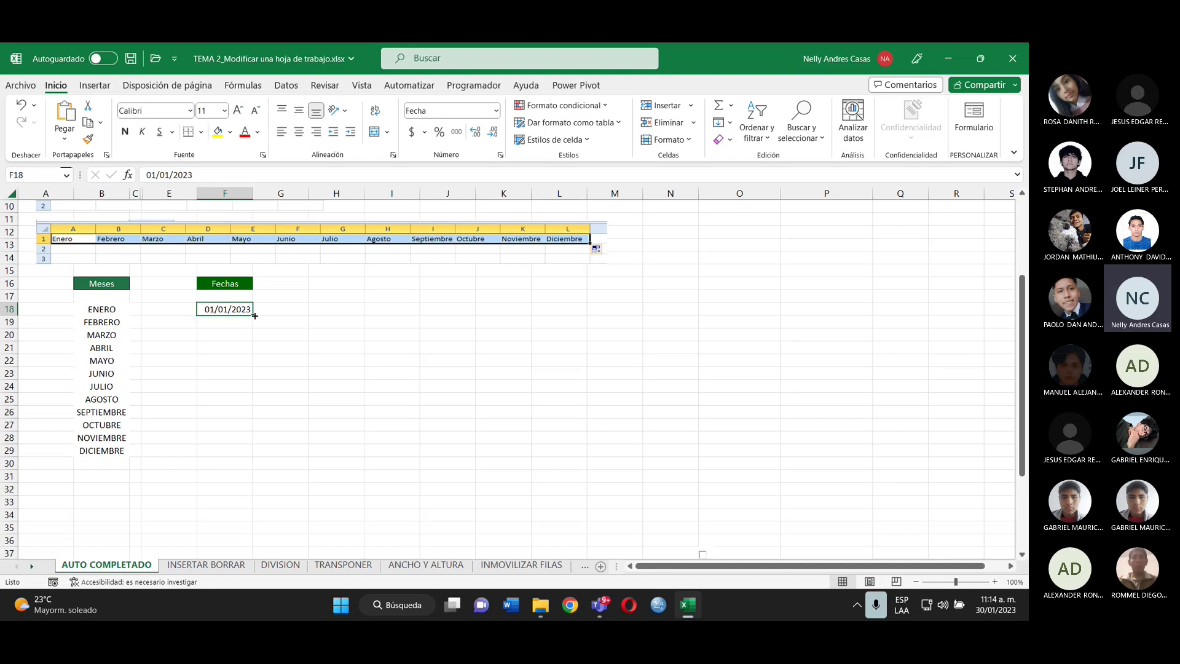
left_click_drag(254, 315, 254, 443)
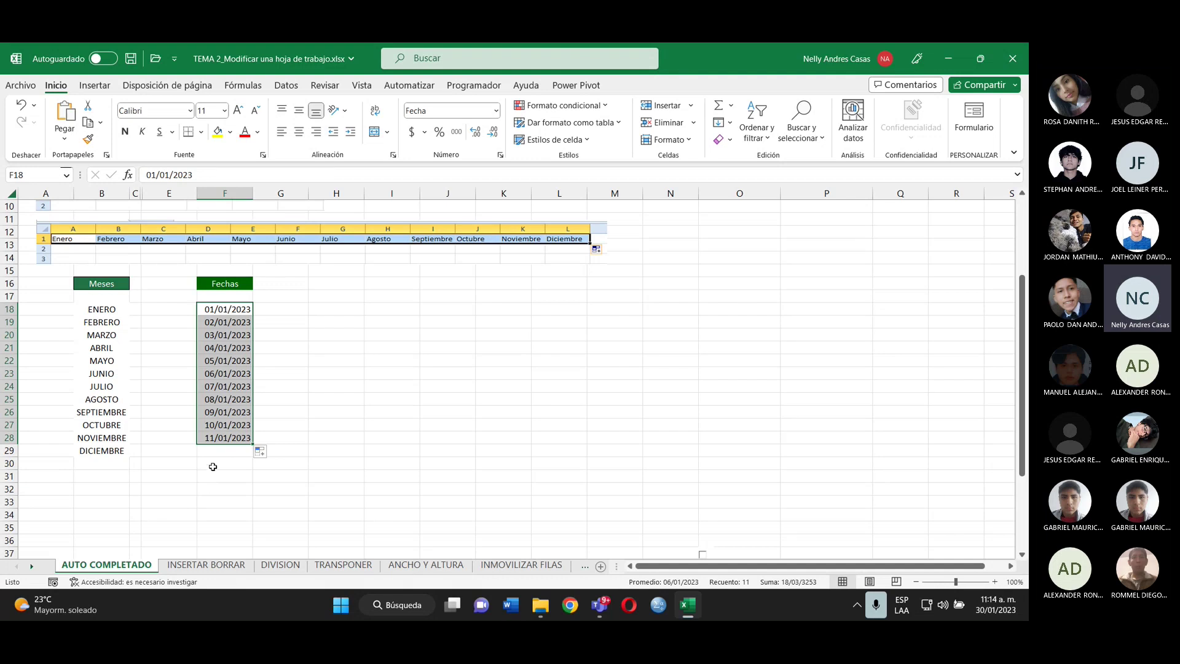
- Enter 1 in cell H16 and 2 in cell H17 as the start of a consecutive number series
left_click(338, 284)
type("1")
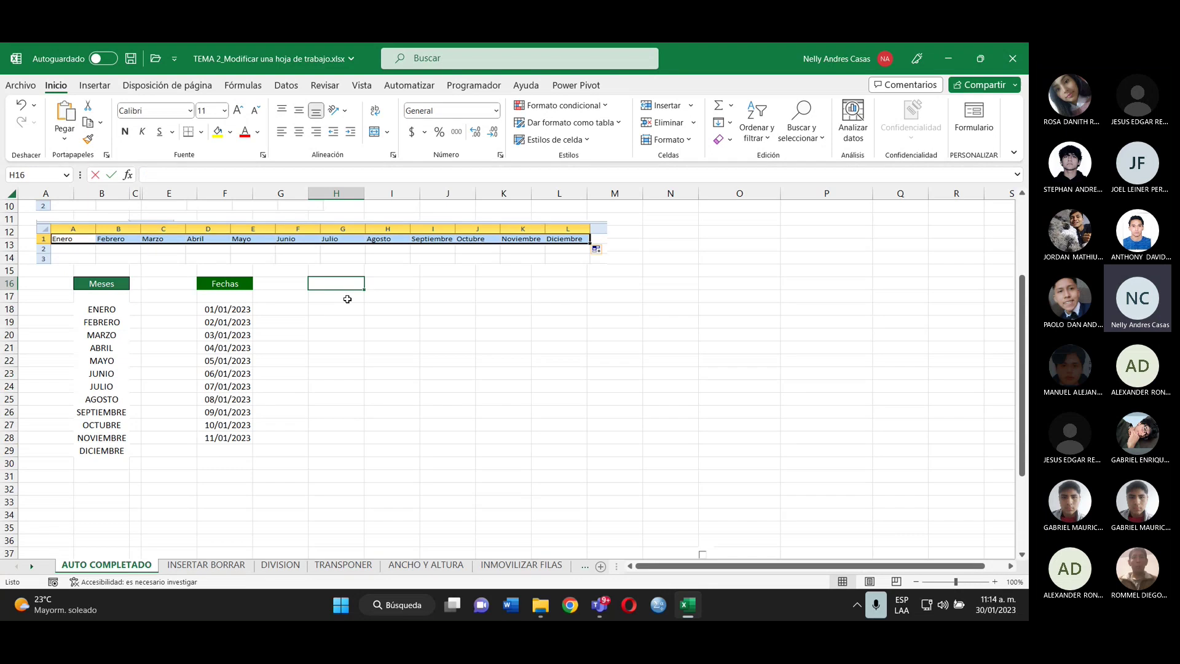
key("Return")
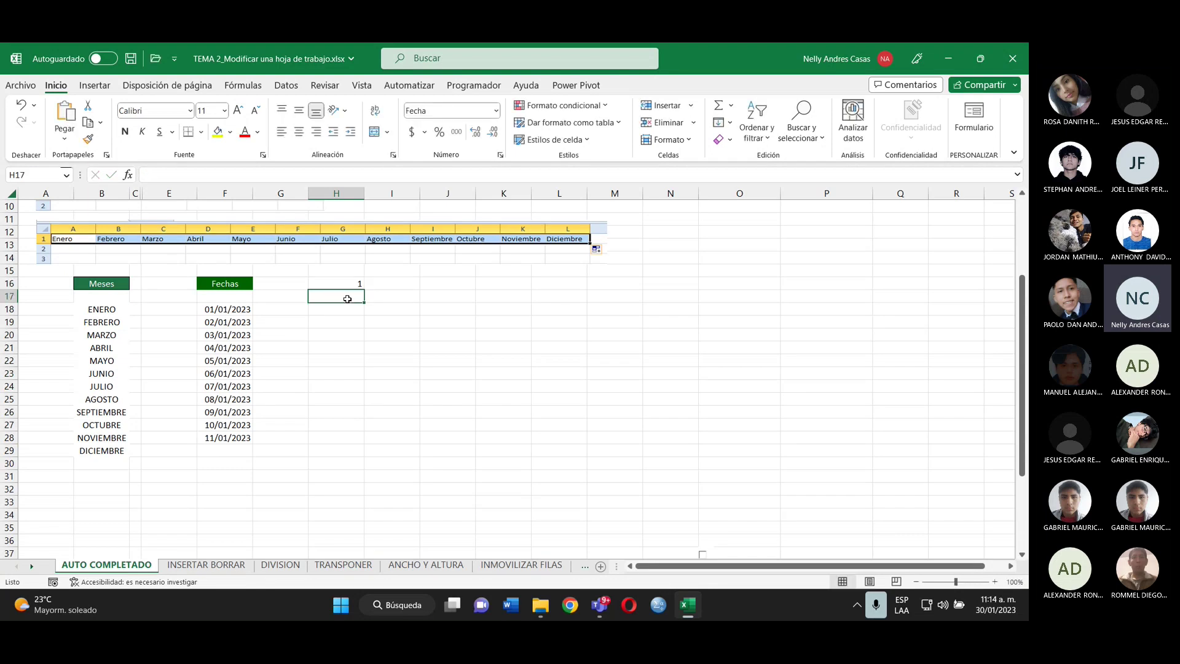
type("2")
key("Return")
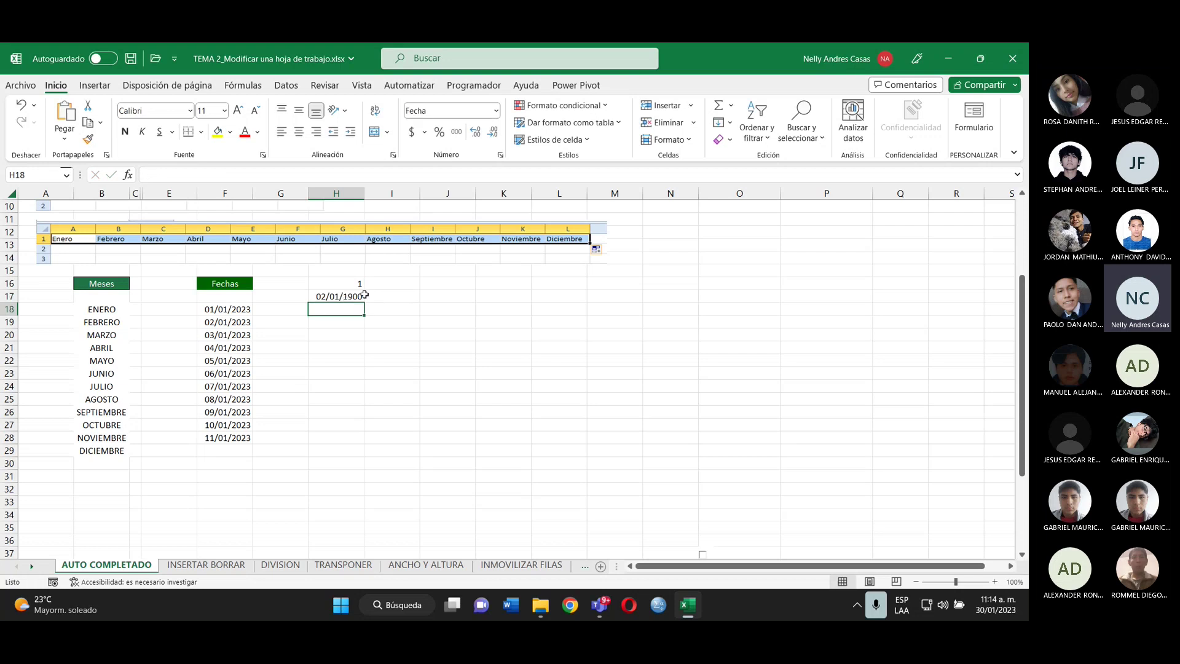
- Format cell H17 as Número with 0 decimal places and autofill the series from H16:H17 down to H28
left_click(348, 297)
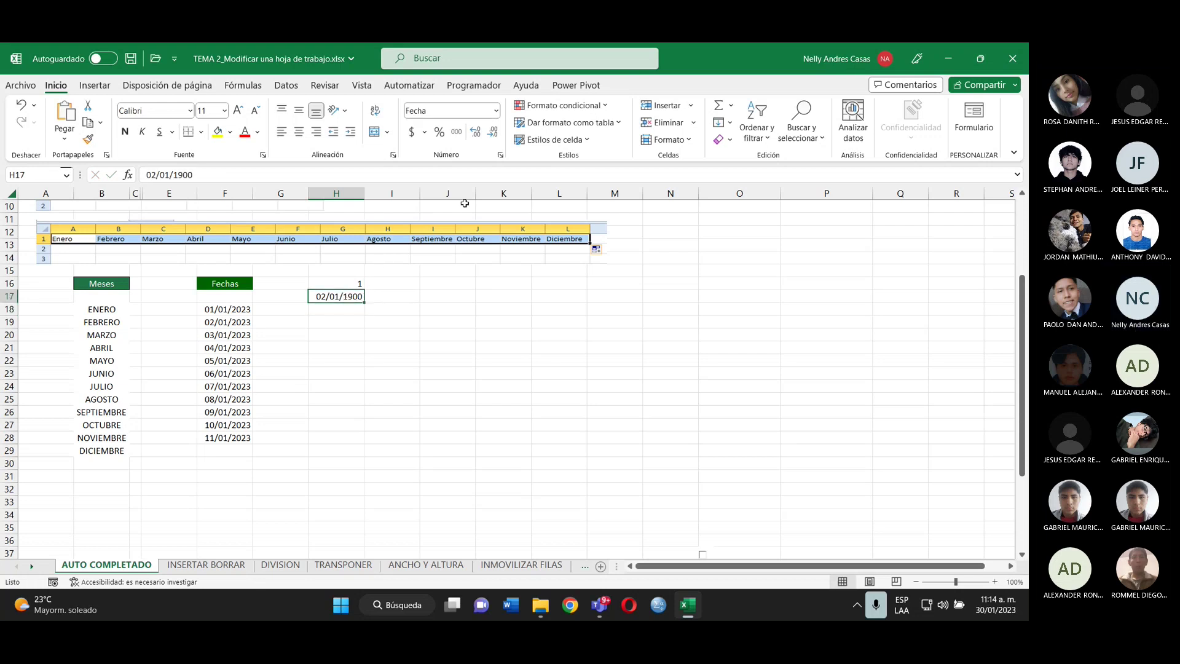
left_click(495, 112)
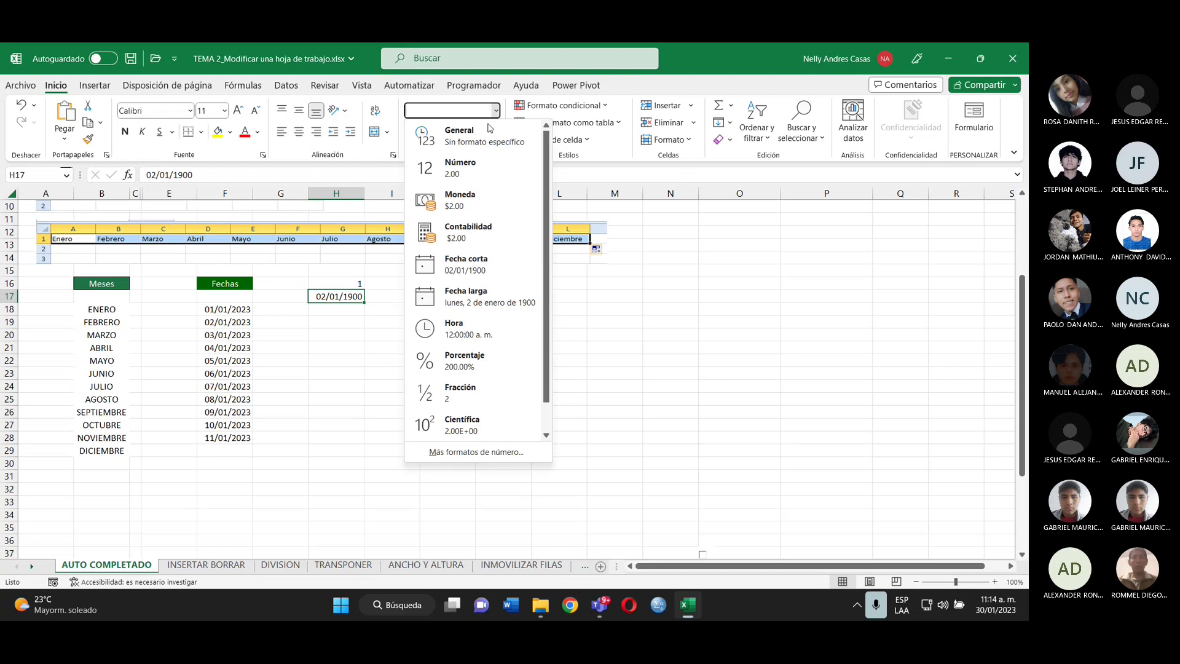
left_click(458, 164)
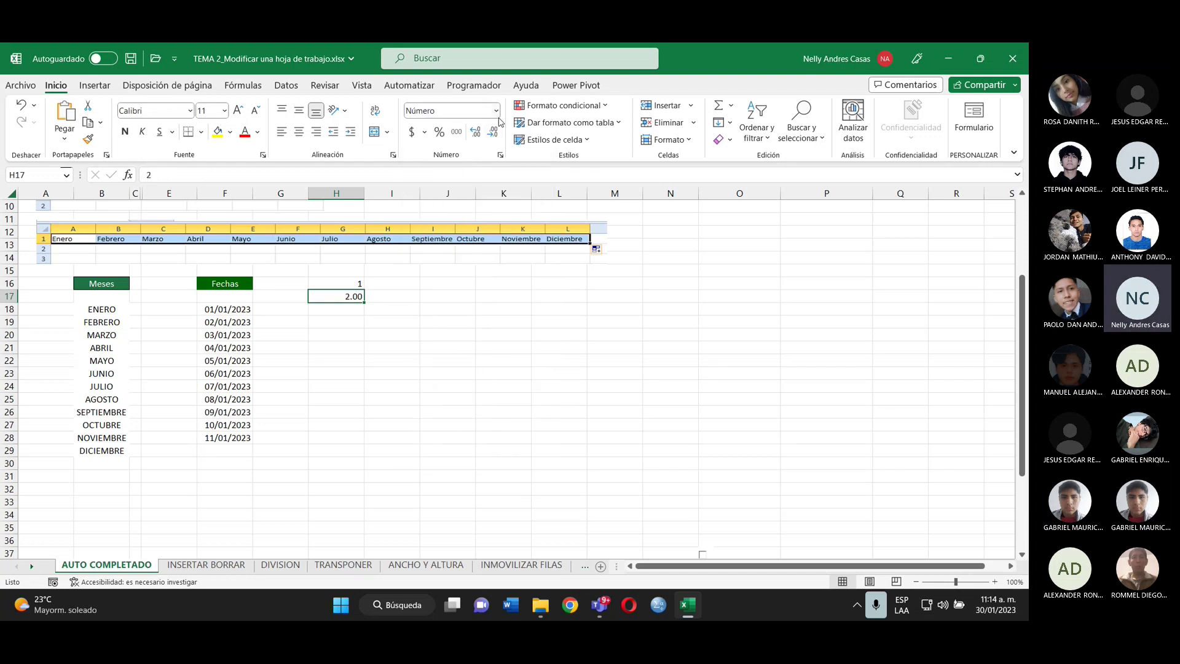
left_click(501, 156)
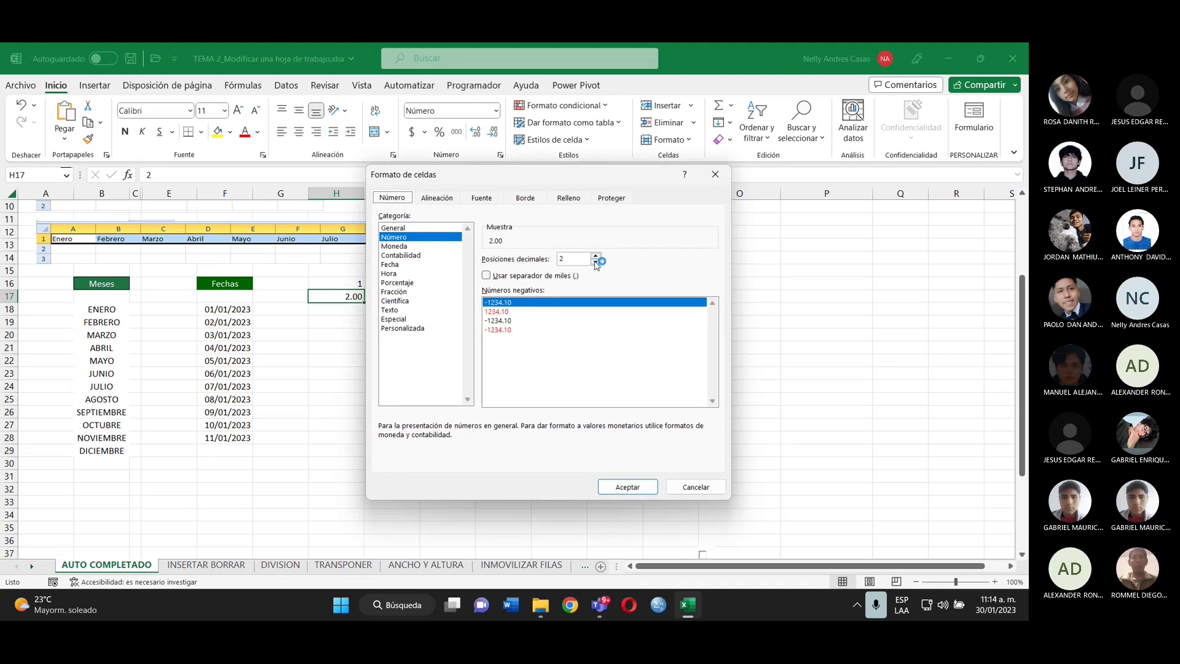
double_click(596, 263)
left_click(622, 486)
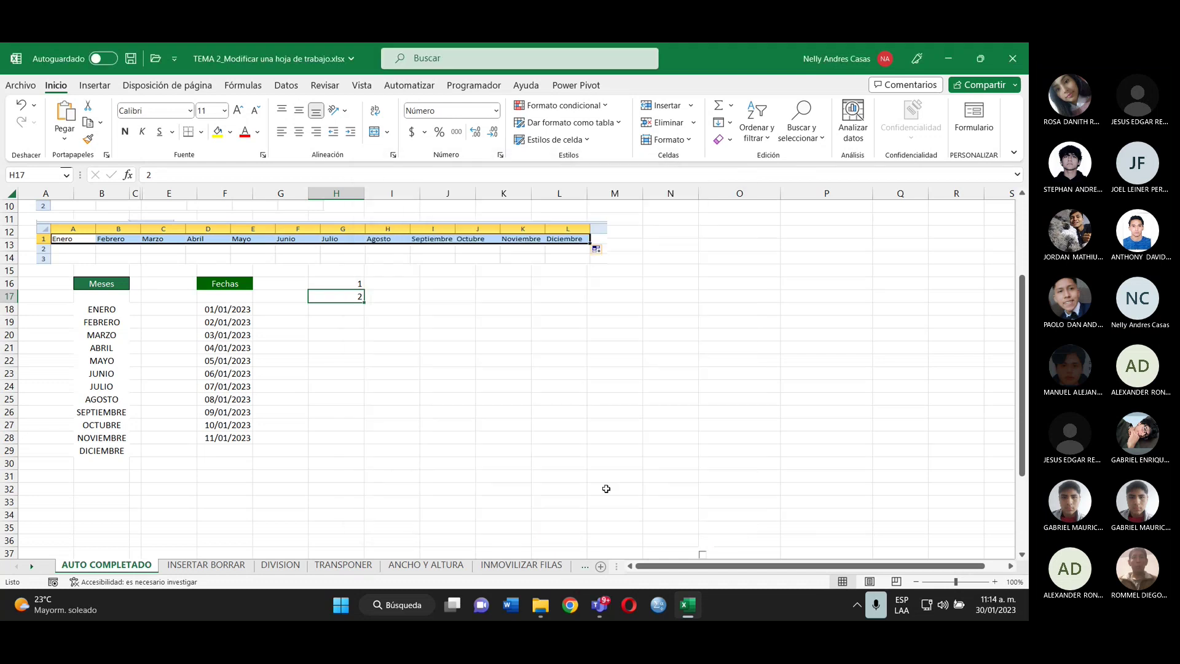
left_click(388, 296)
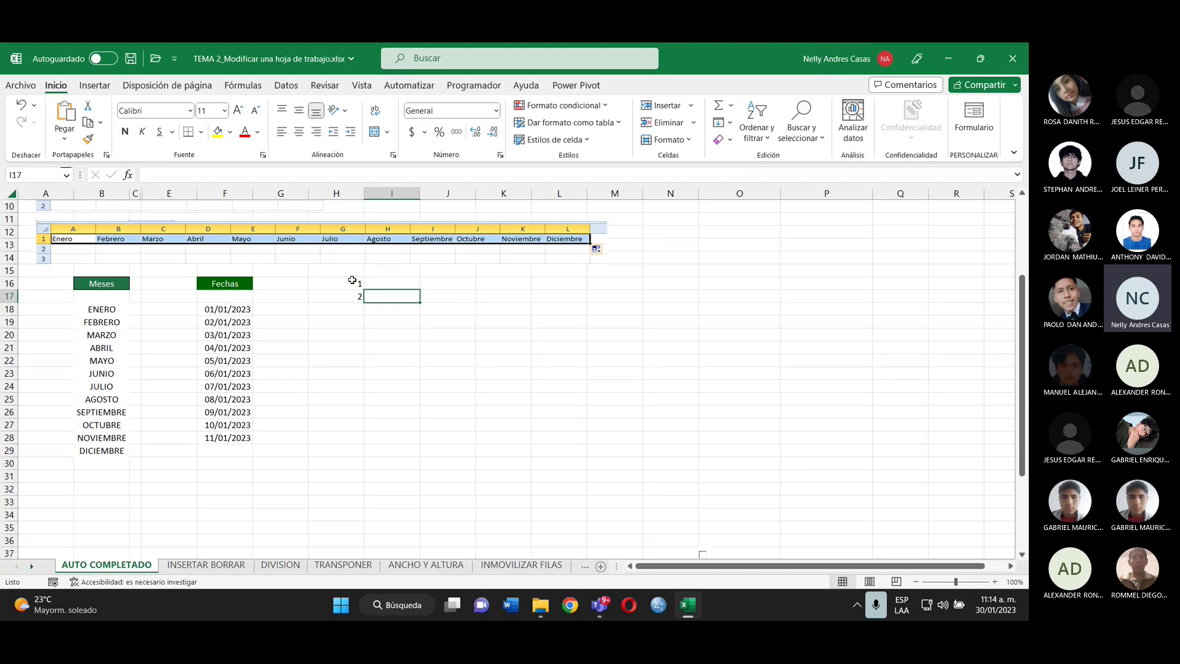
left_click_drag(352, 280, 366, 440)
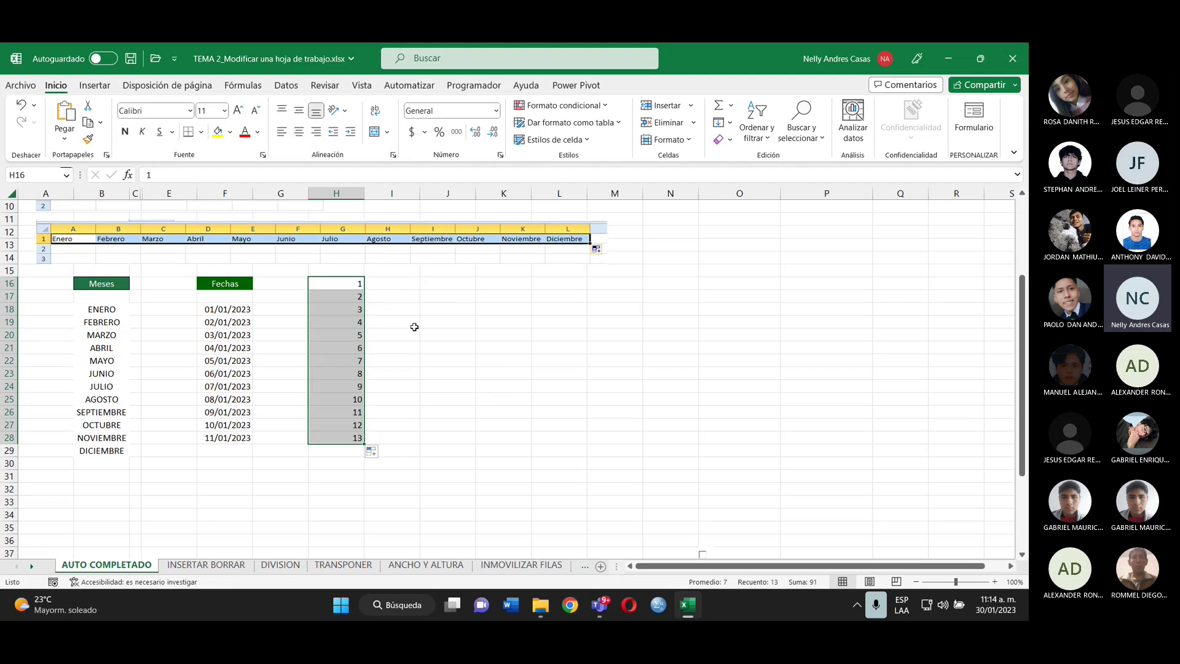
- Enter 1 in cell J16 and 3 in cell J17 as the start of an odd-number series
left_click(426, 282)
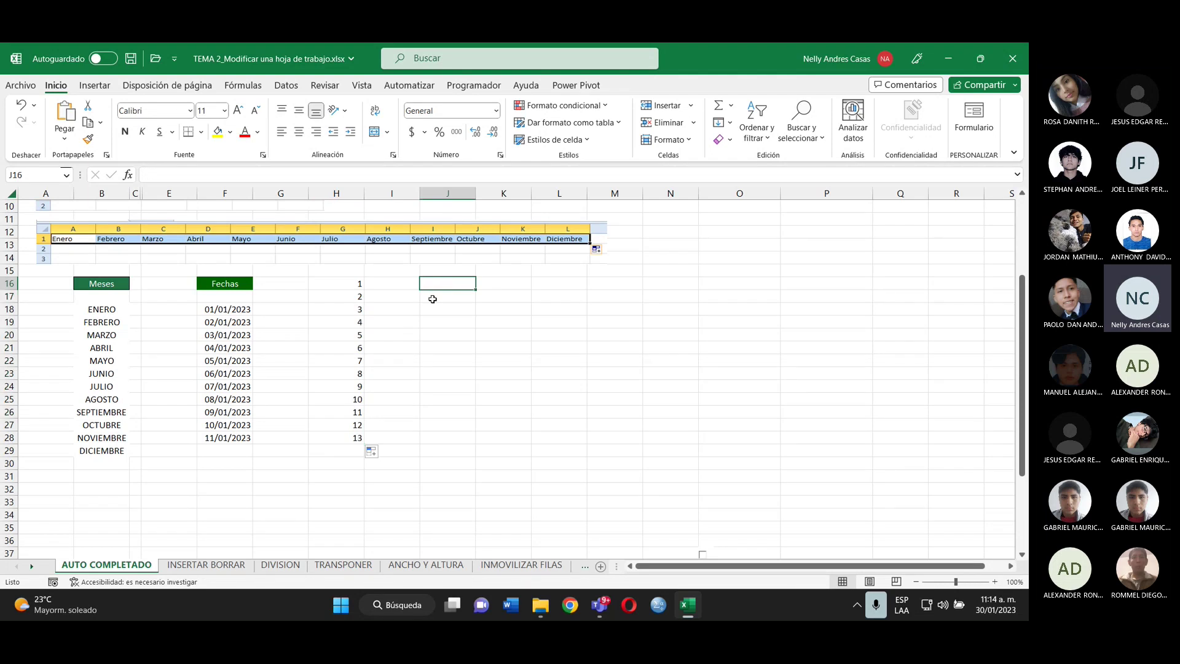
type("1")
key("Return")
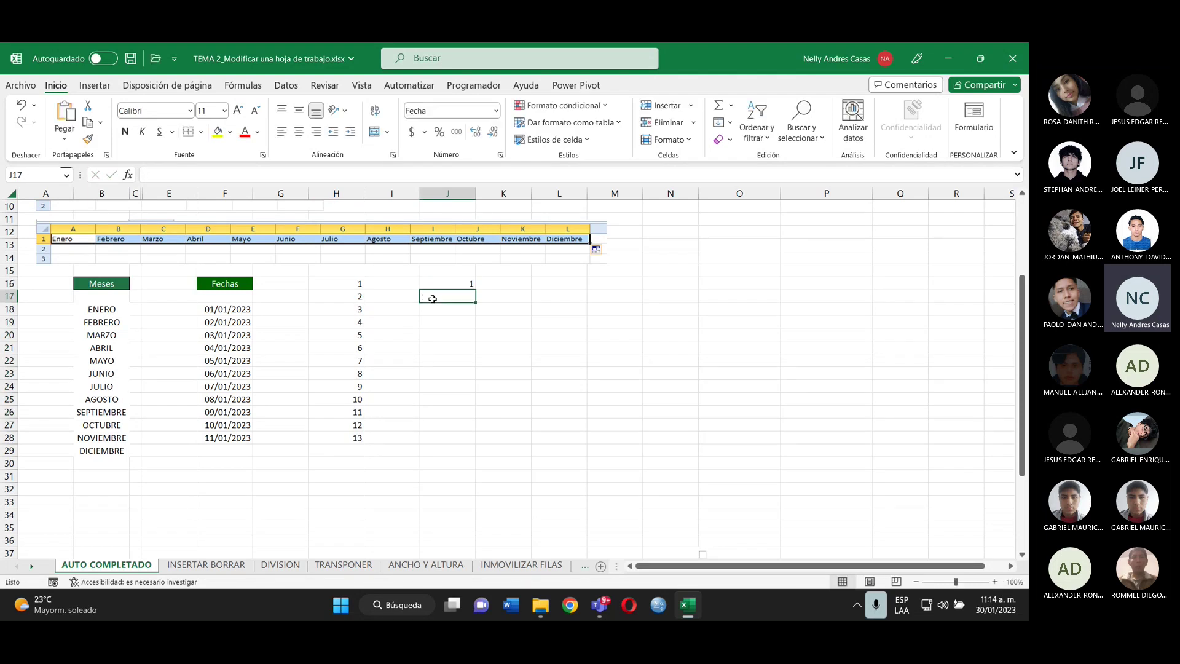
type("3")
key("Return")
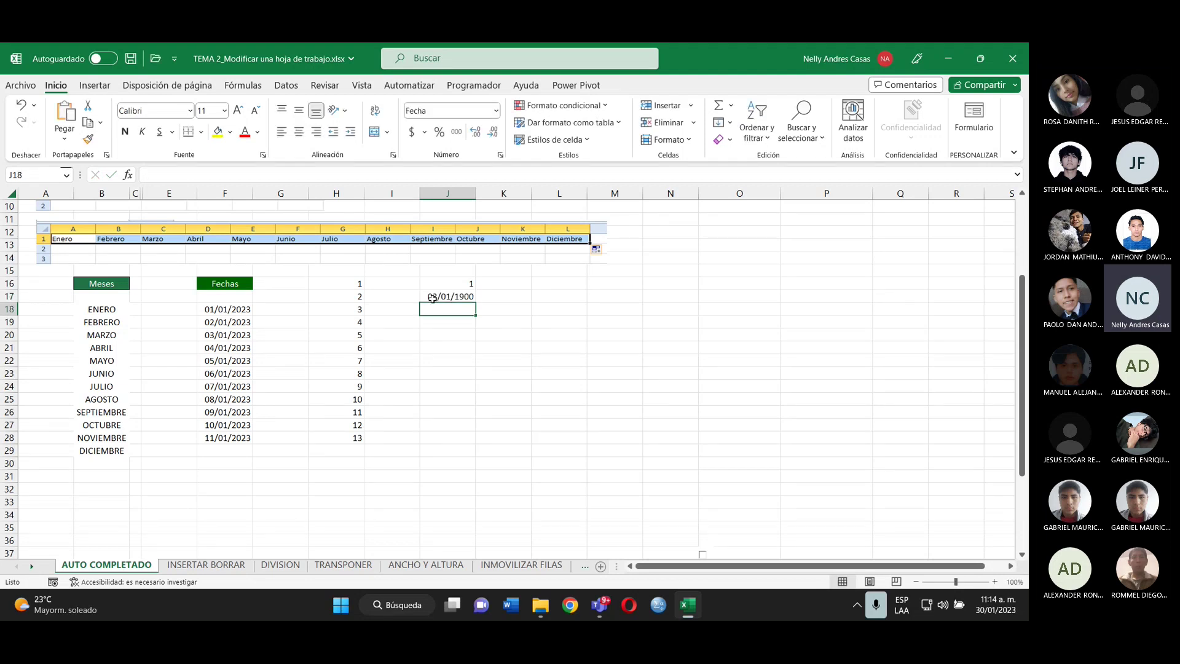
- Format cell J17 as Número with 0 decimal places and autofill the odd-number series from J16:J17 down to J28
left_click(432, 298)
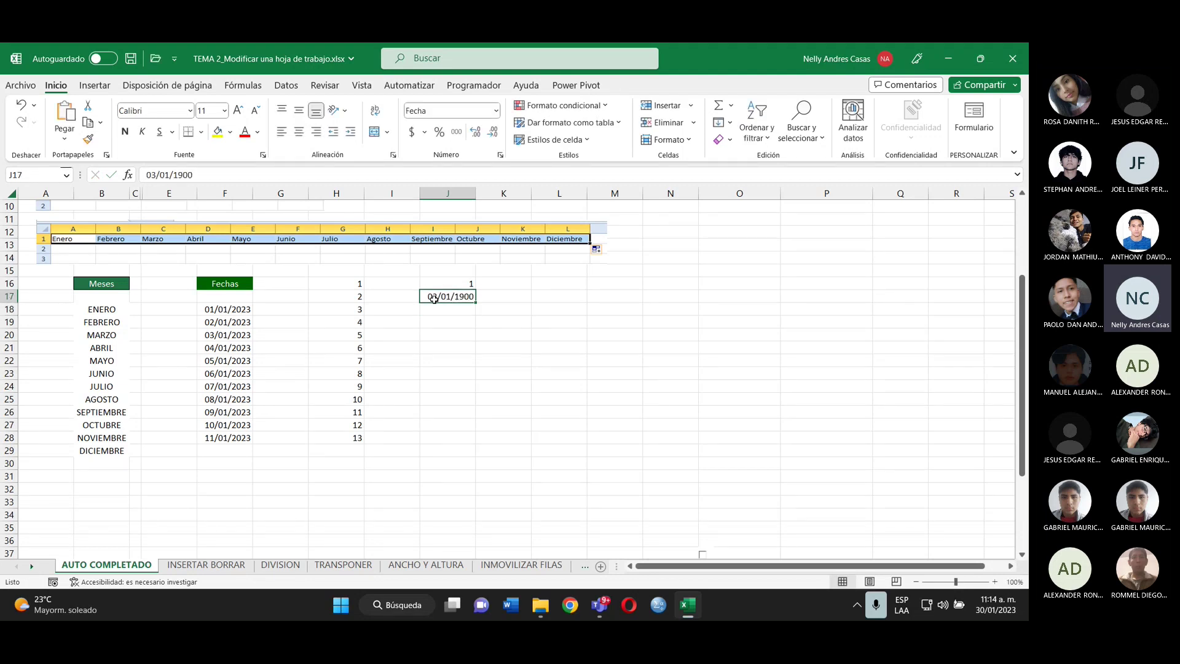
left_click(496, 112)
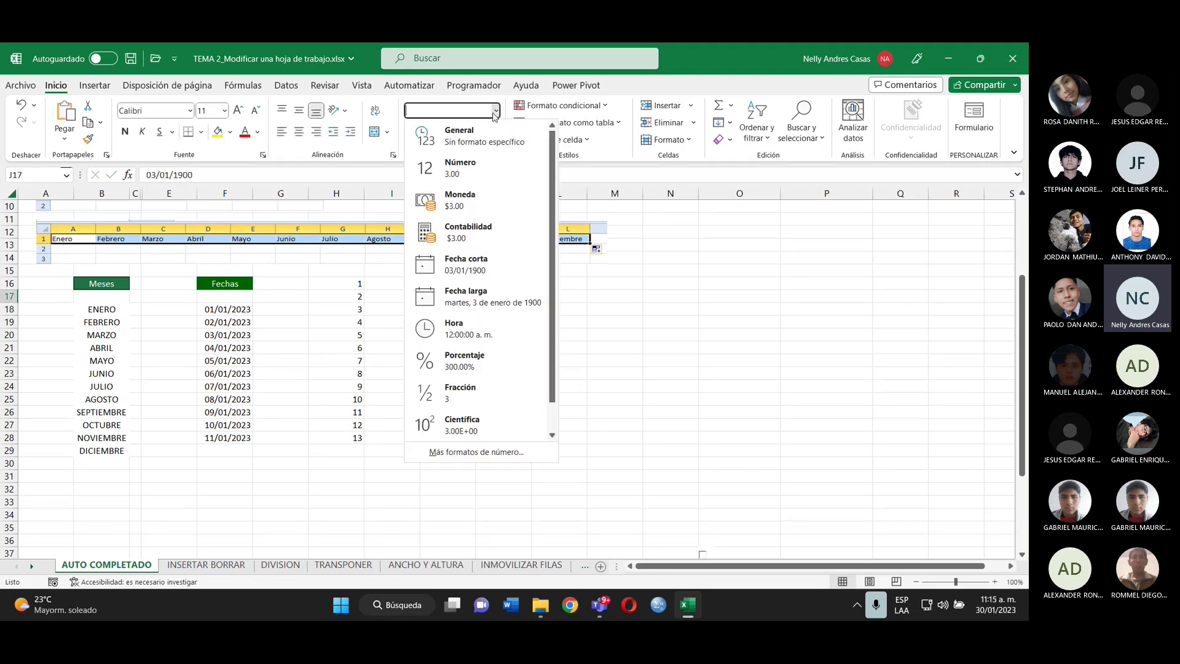
left_click(460, 167)
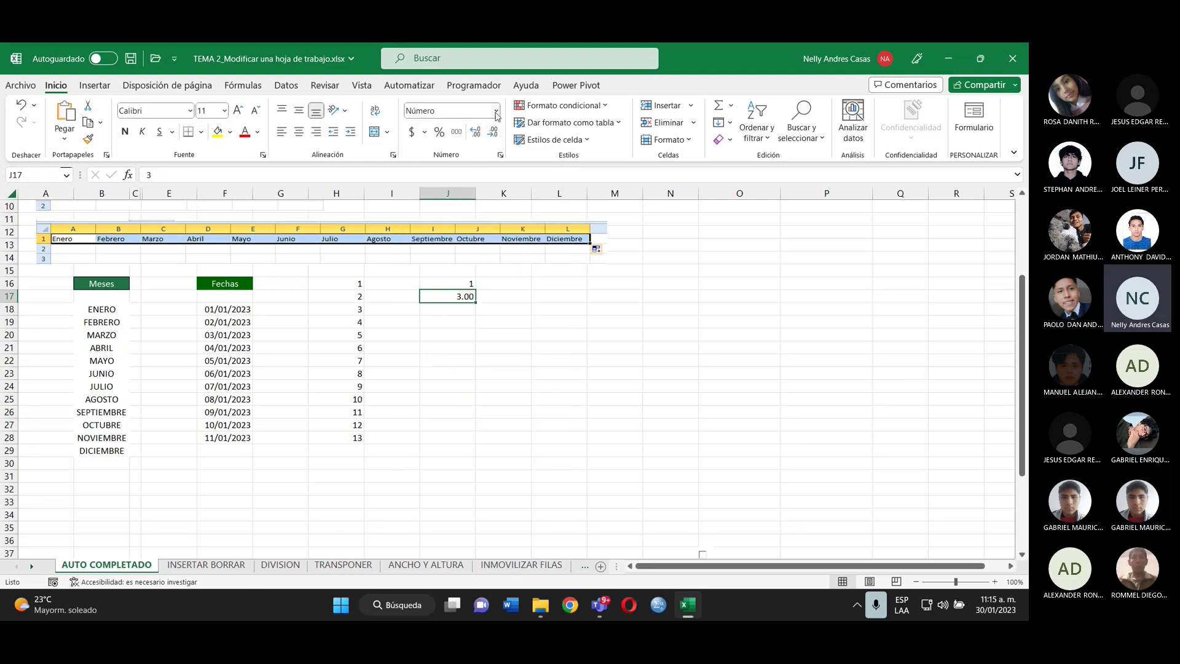
left_click(501, 157)
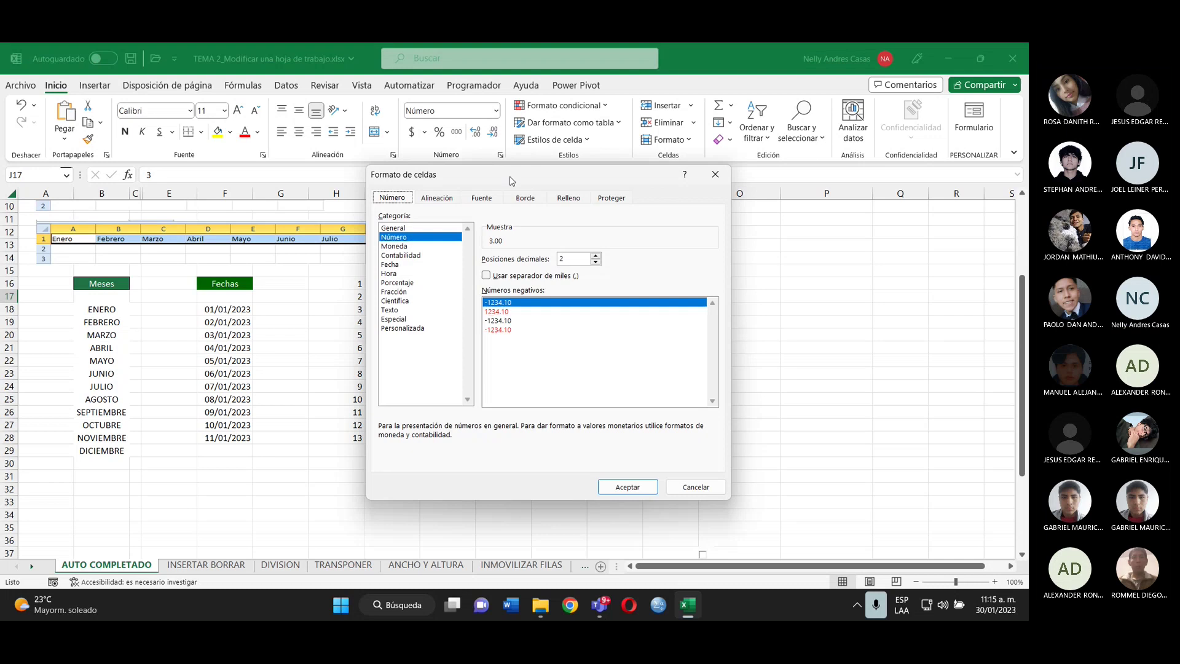
left_click(596, 263)
left_click(595, 262)
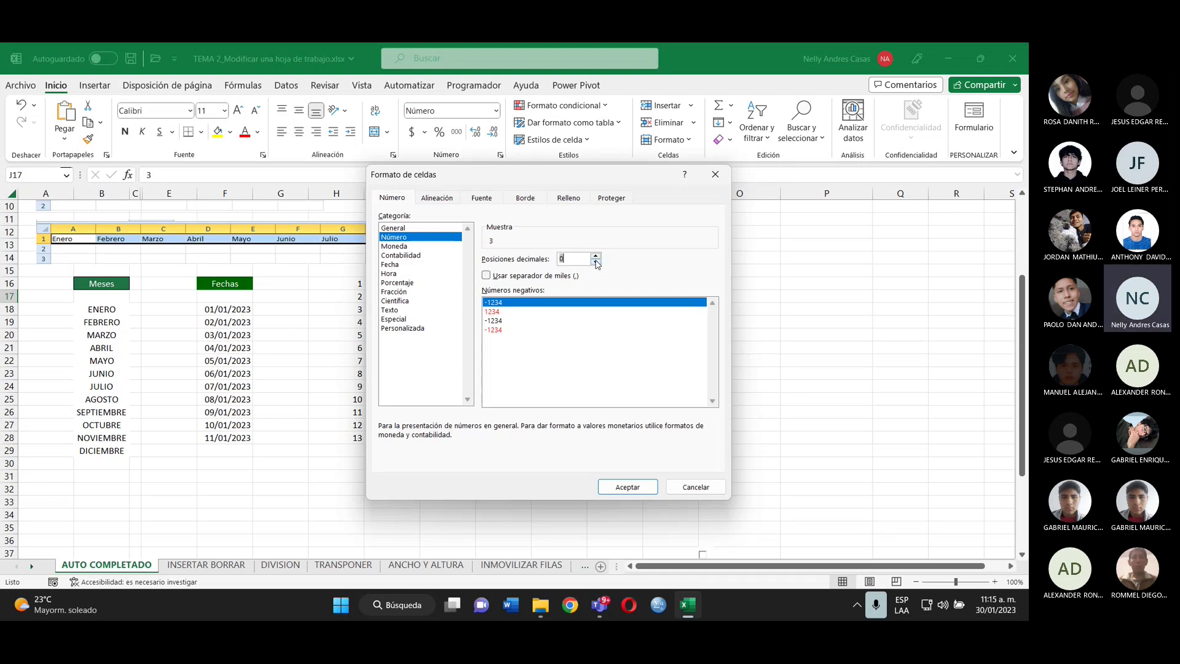
key("Return")
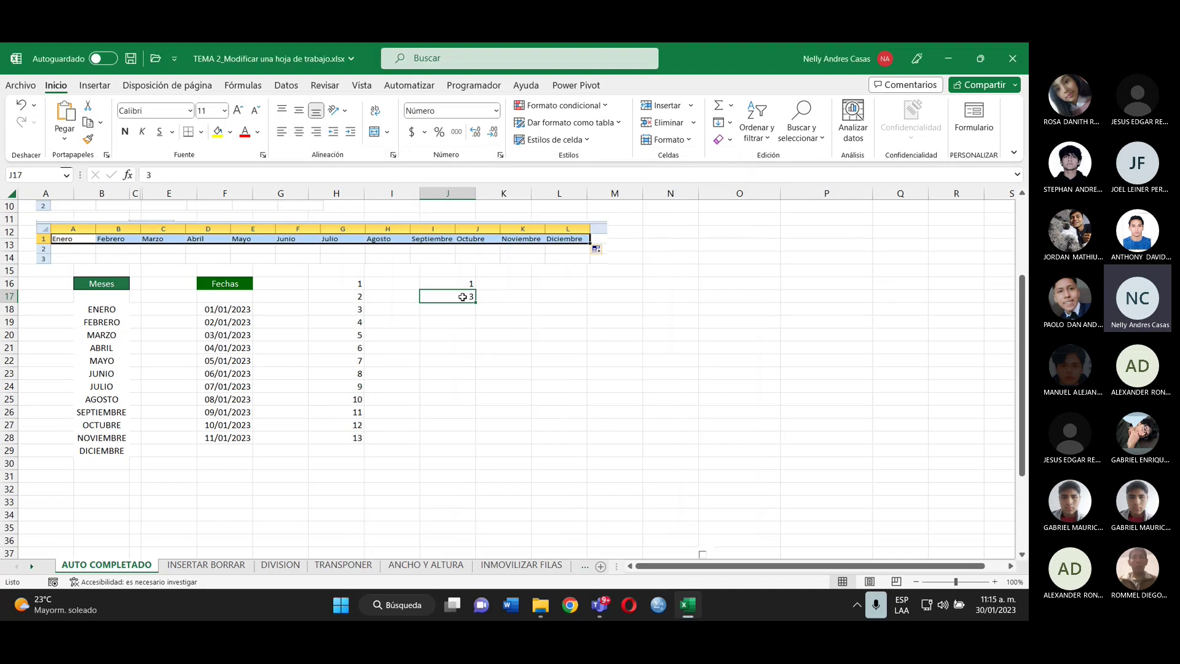
left_click(464, 283)
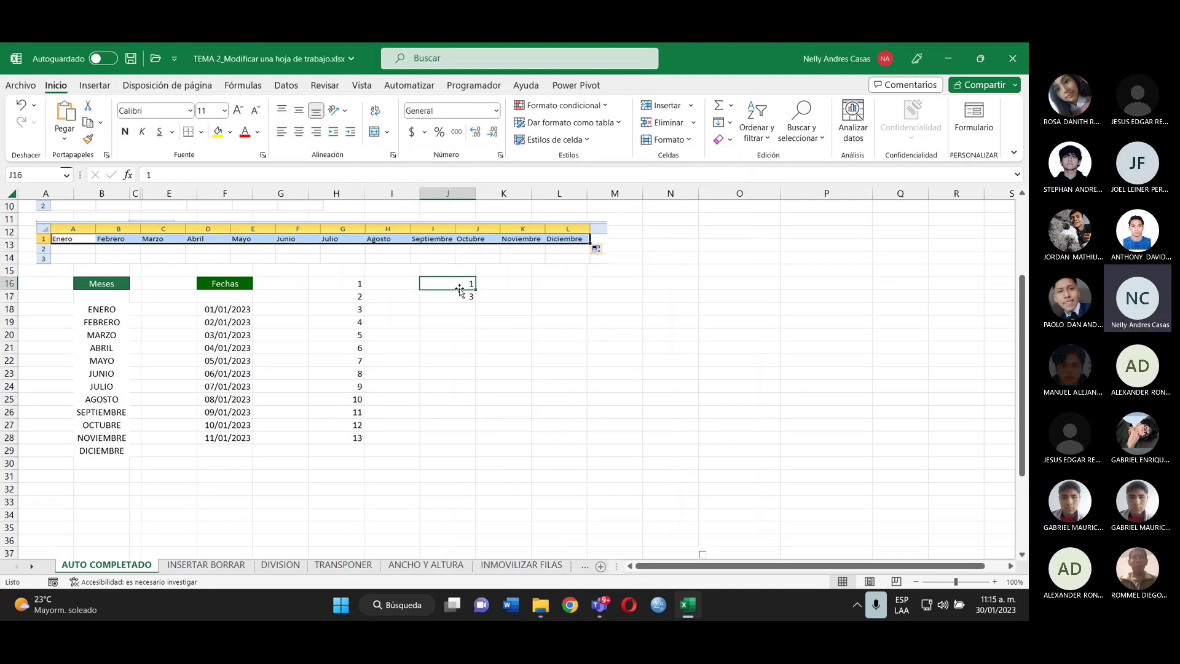
left_click_drag(455, 284, 481, 443)
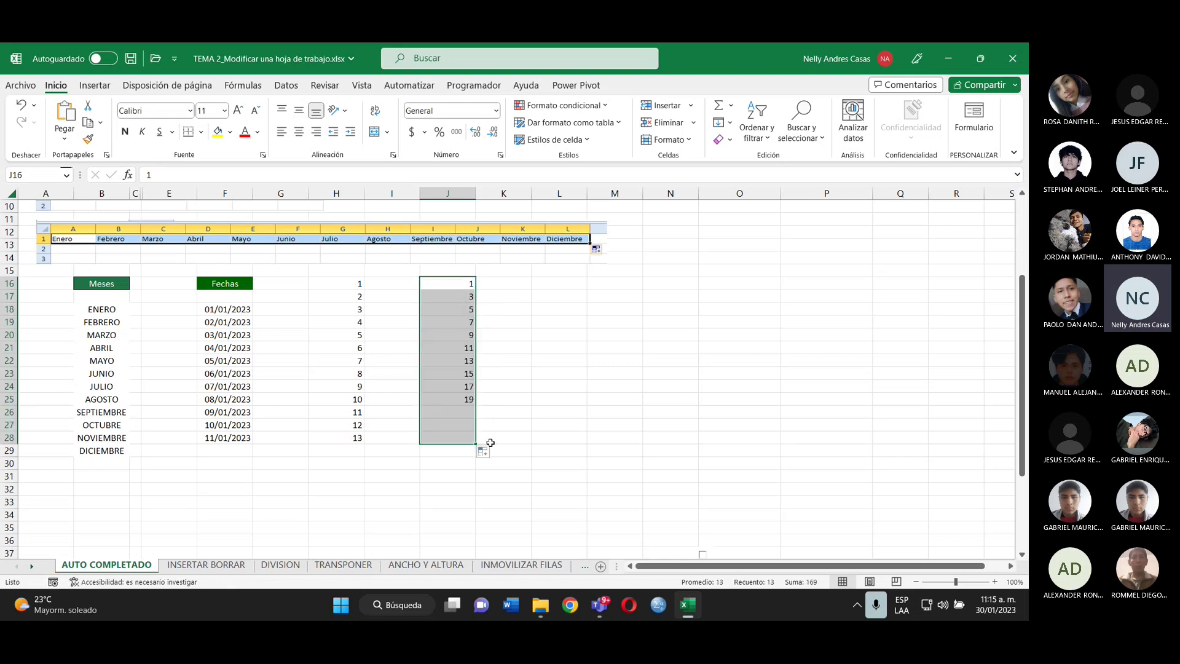
left_click(505, 283)
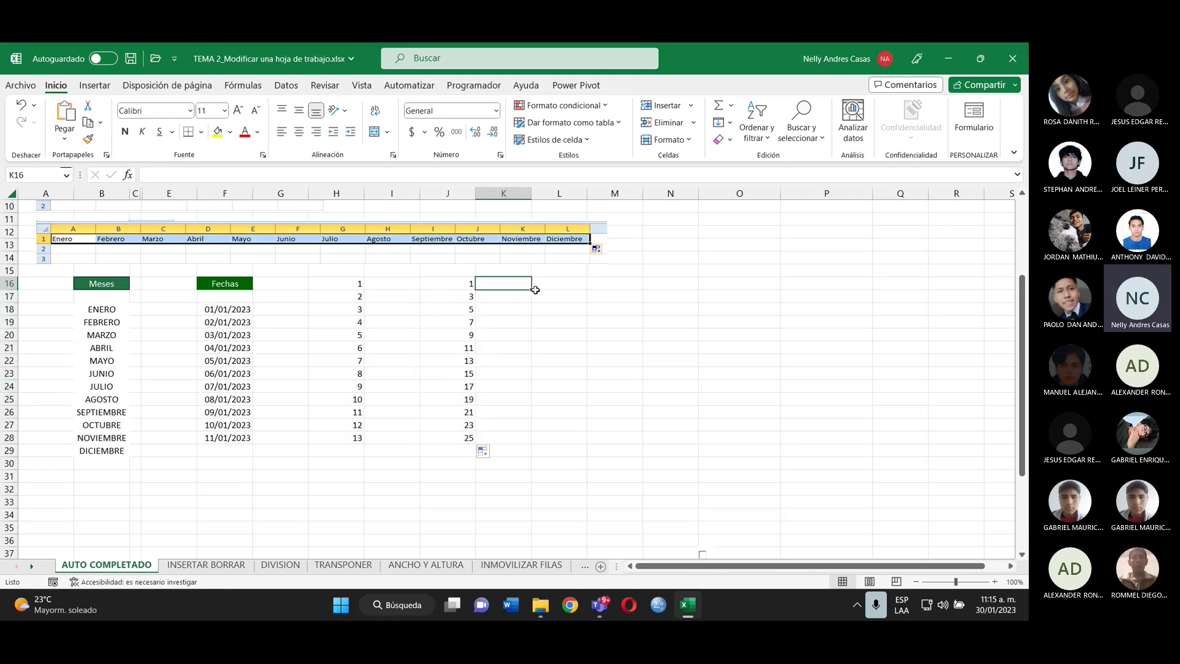
left_click(594, 298)
left_click(514, 291)
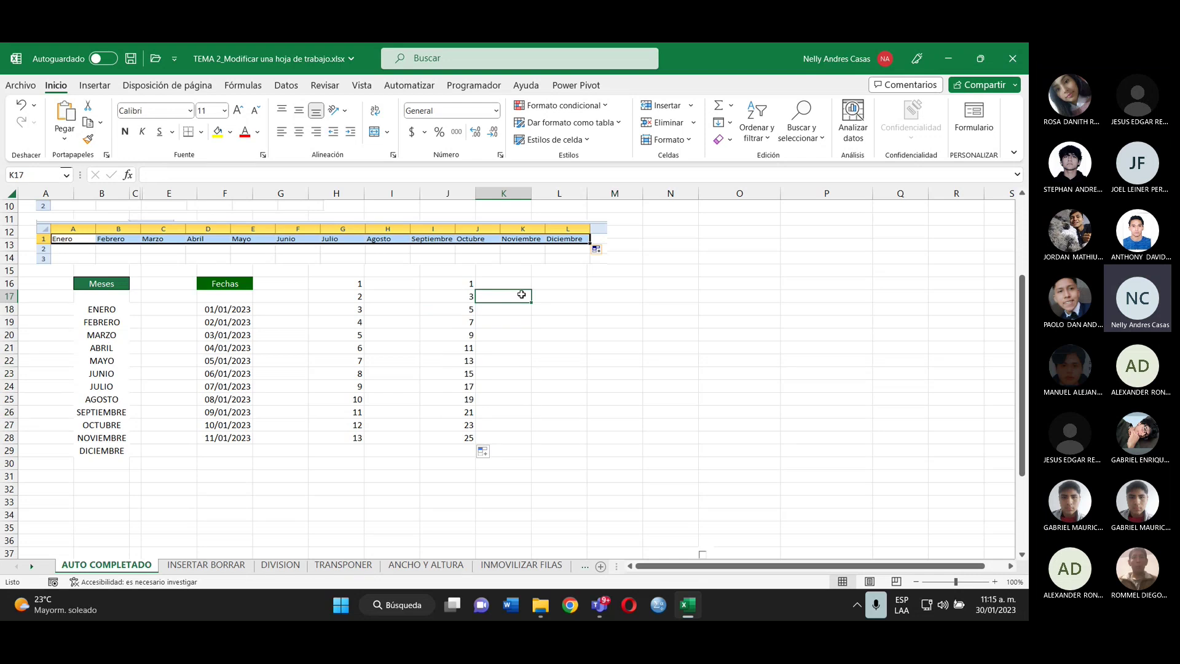
left_click(558, 349)
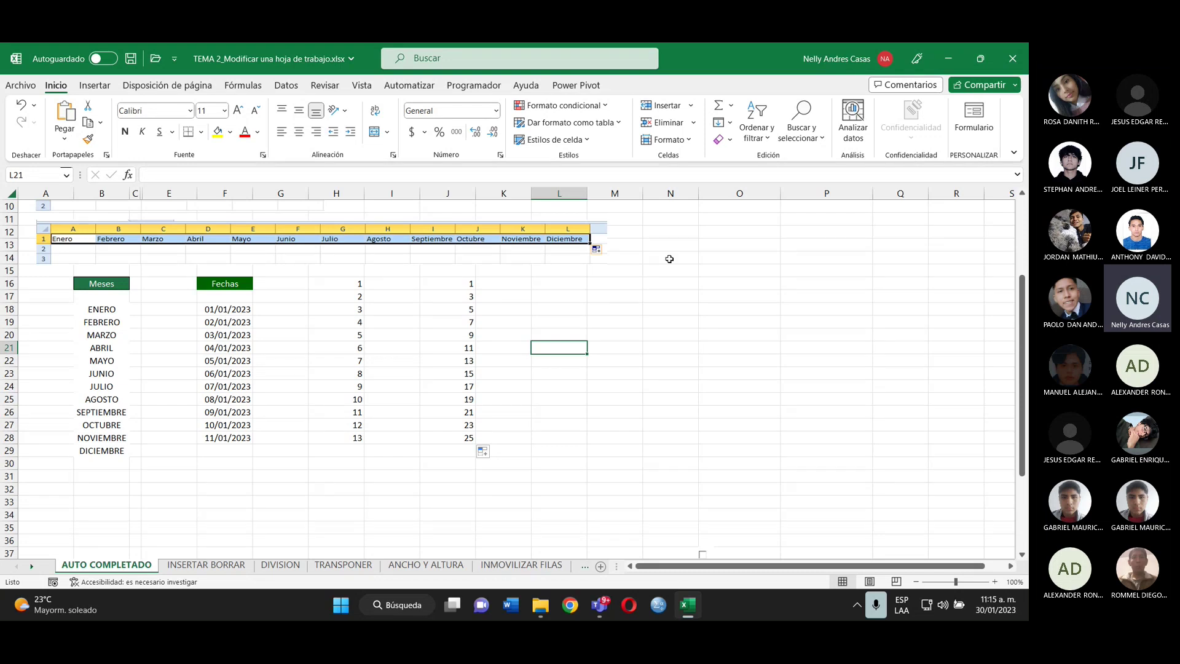
mouse_move(669, 258)
left_mouse_down()
mouse_move(698, 369)
mouse_move(714, 514)
mouse_move(673, 556)
mouse_move(670, 472)
mouse_move(673, 502)
left_mouse_up()
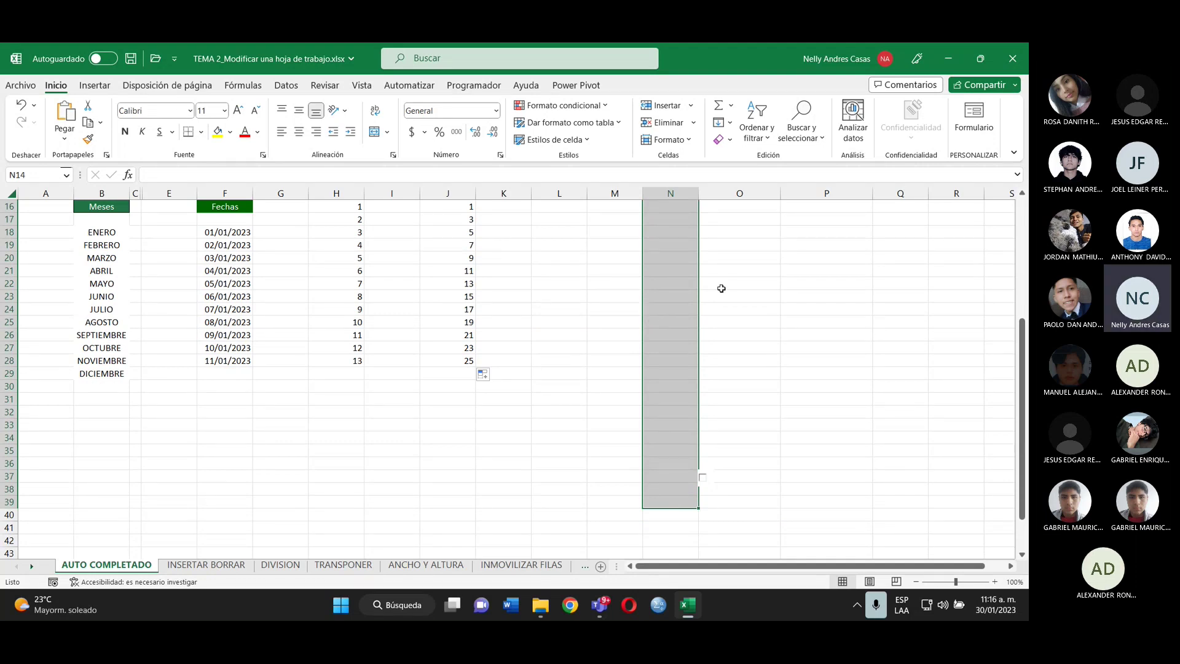
left_click(737, 273)
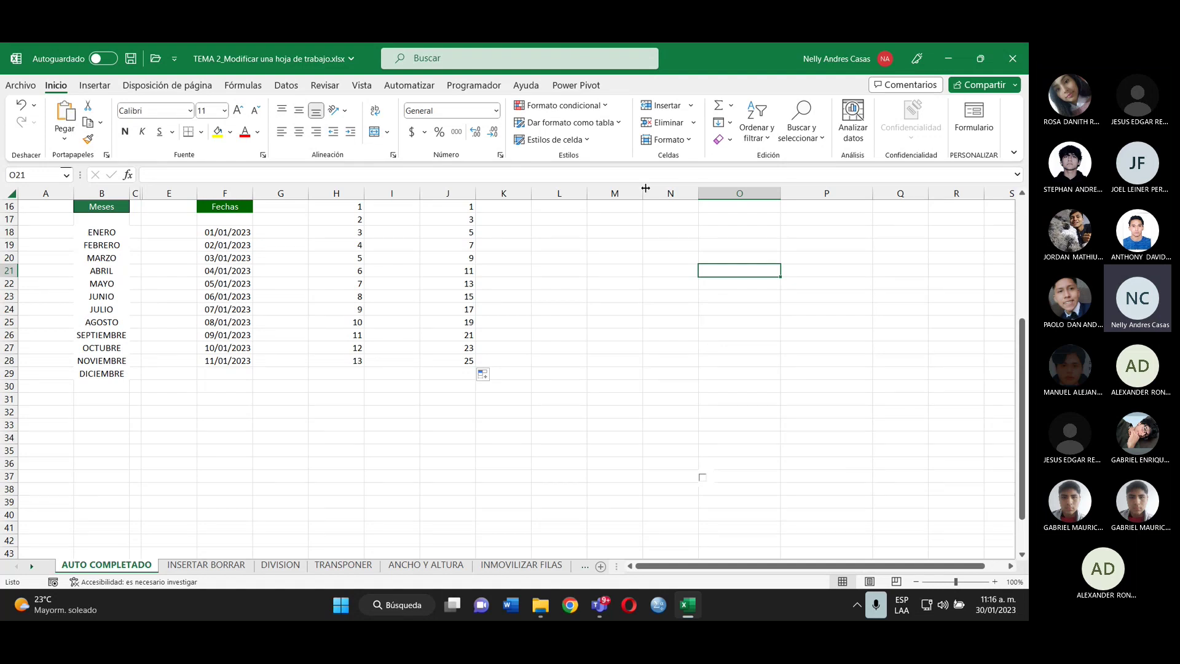
left_click(669, 236)
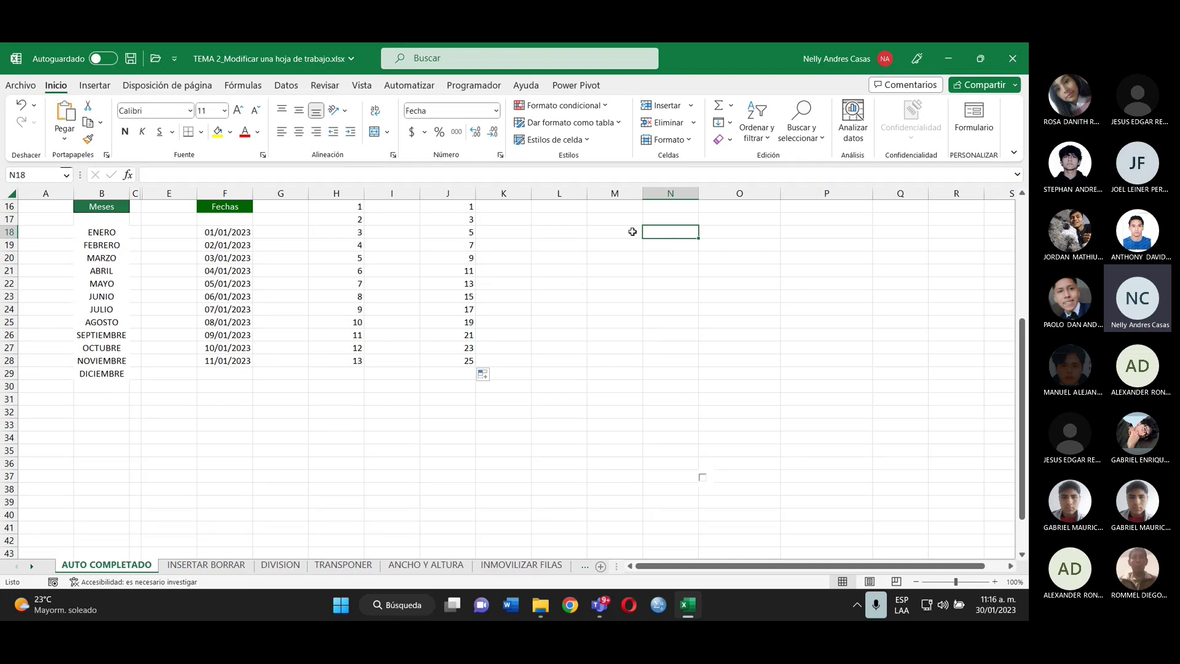
left_click(474, 86)
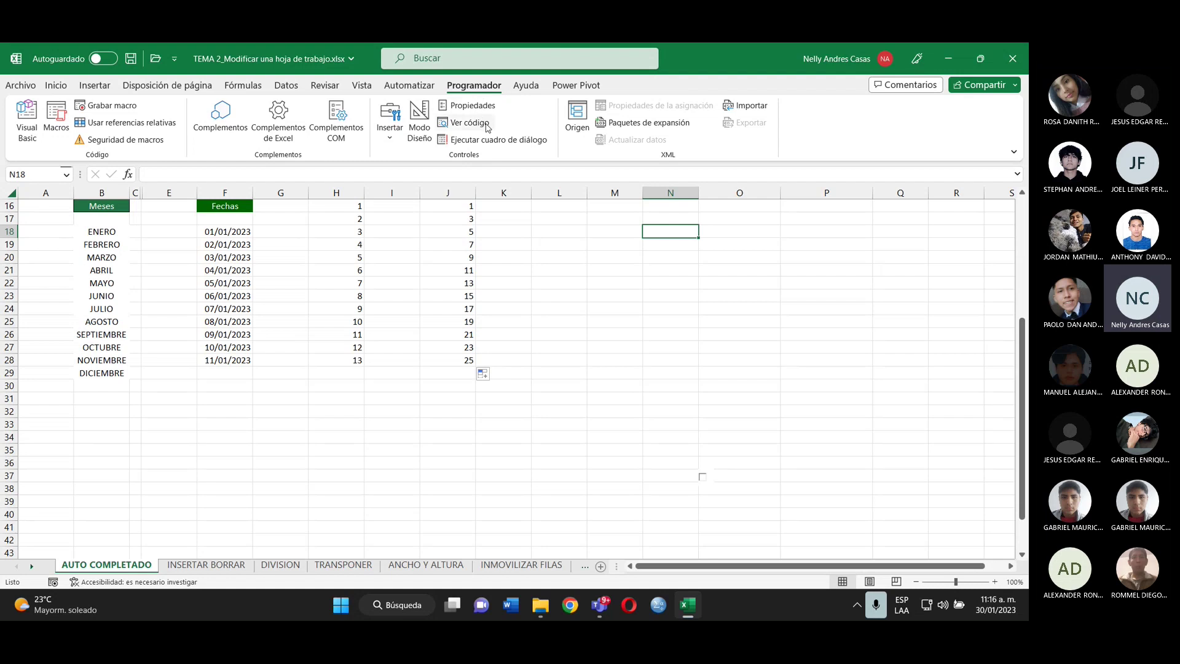
left_click(701, 335)
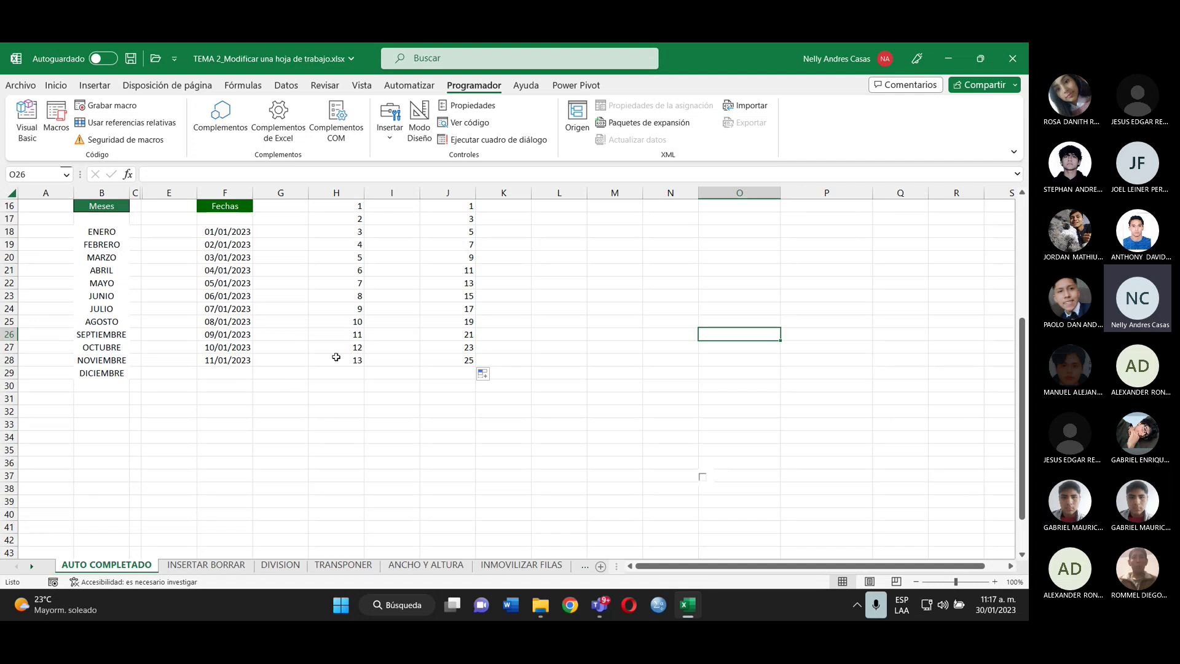
- Enter a sample first name in capital letters in cell L17 to start a list of names
left_click(574, 221)
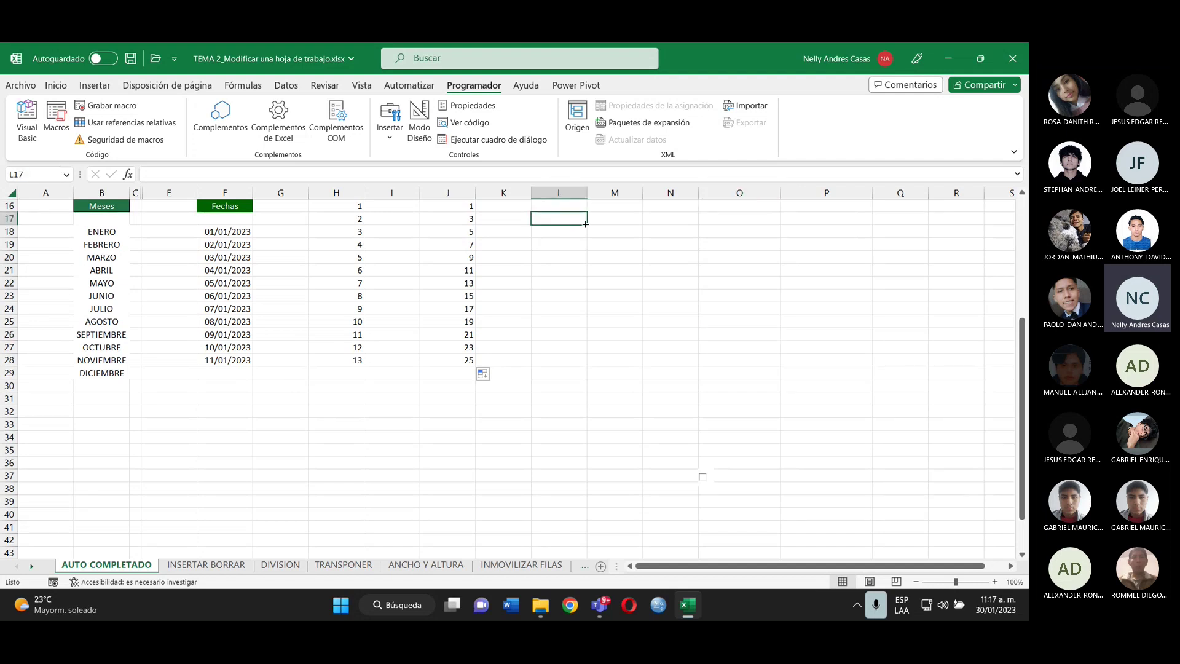
type("cARLOS")
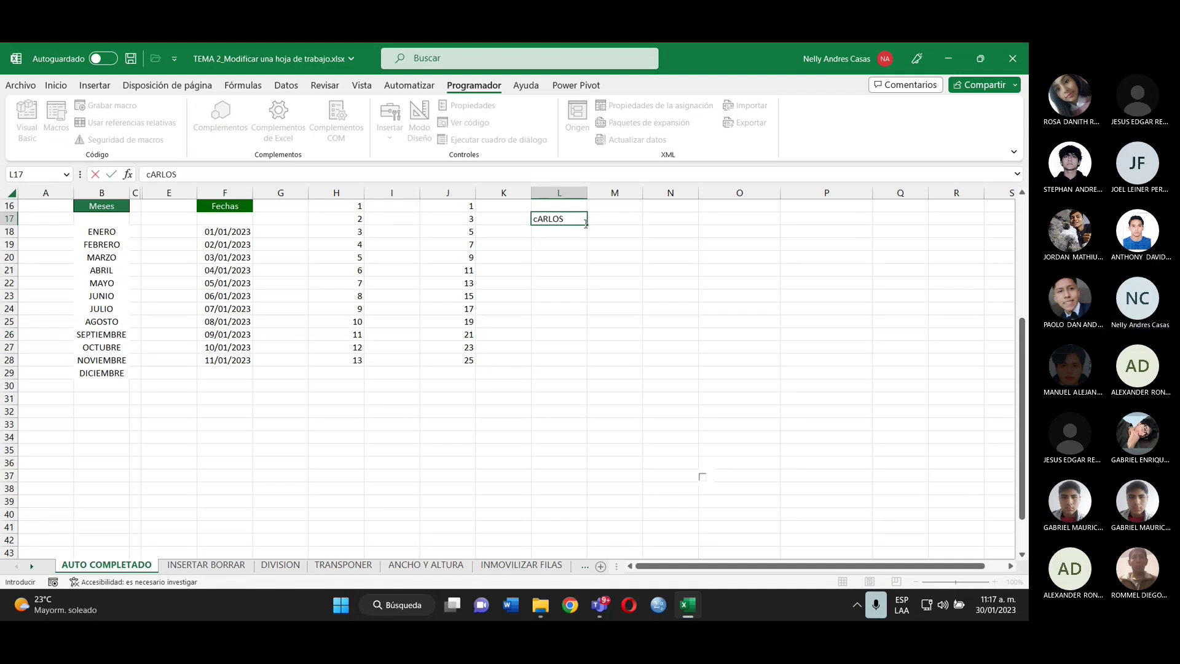
key("BackSpace")
key("BackSpace")
key("BackSpace")
key("BackSpace")
key("BackSpace")
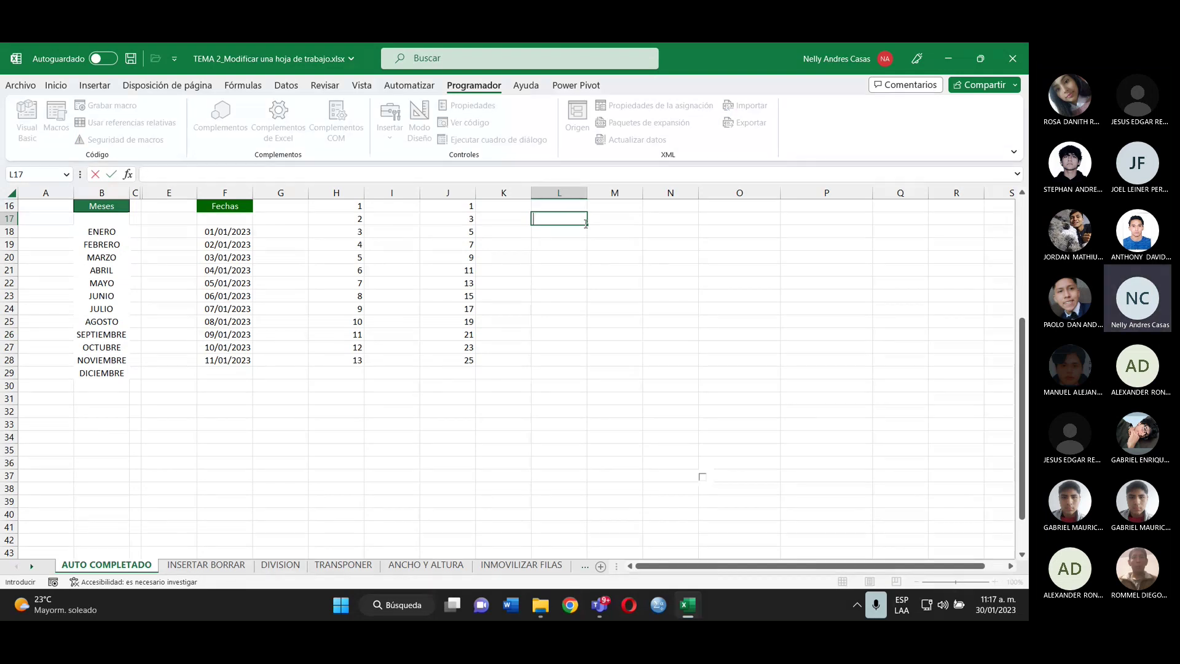
type("CARLOS")
key("Return")
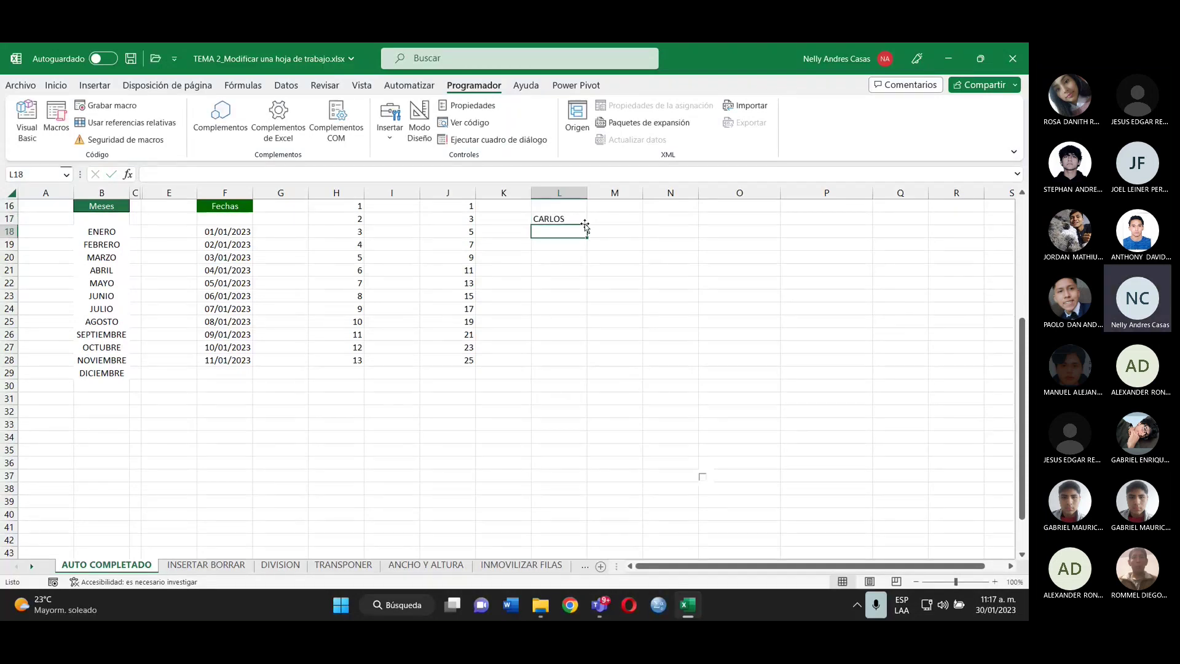
- Enter two more sample first names in capital letters in cells L18 and L19
type("JOAQ")
type("UIN")
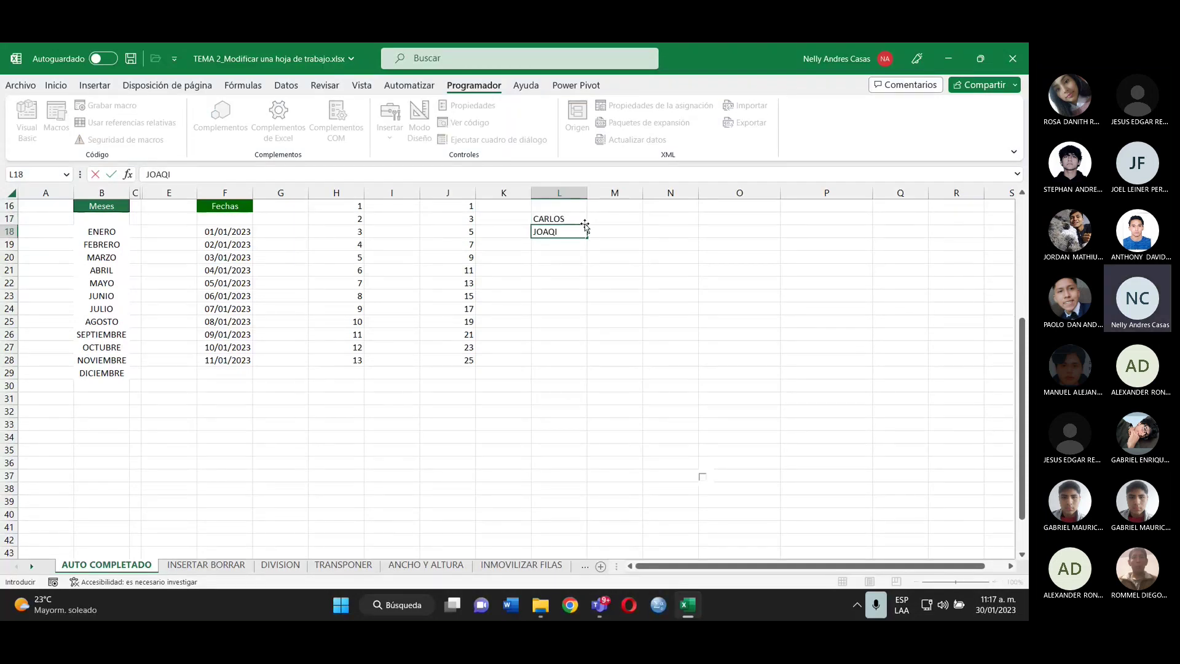
key("Return")
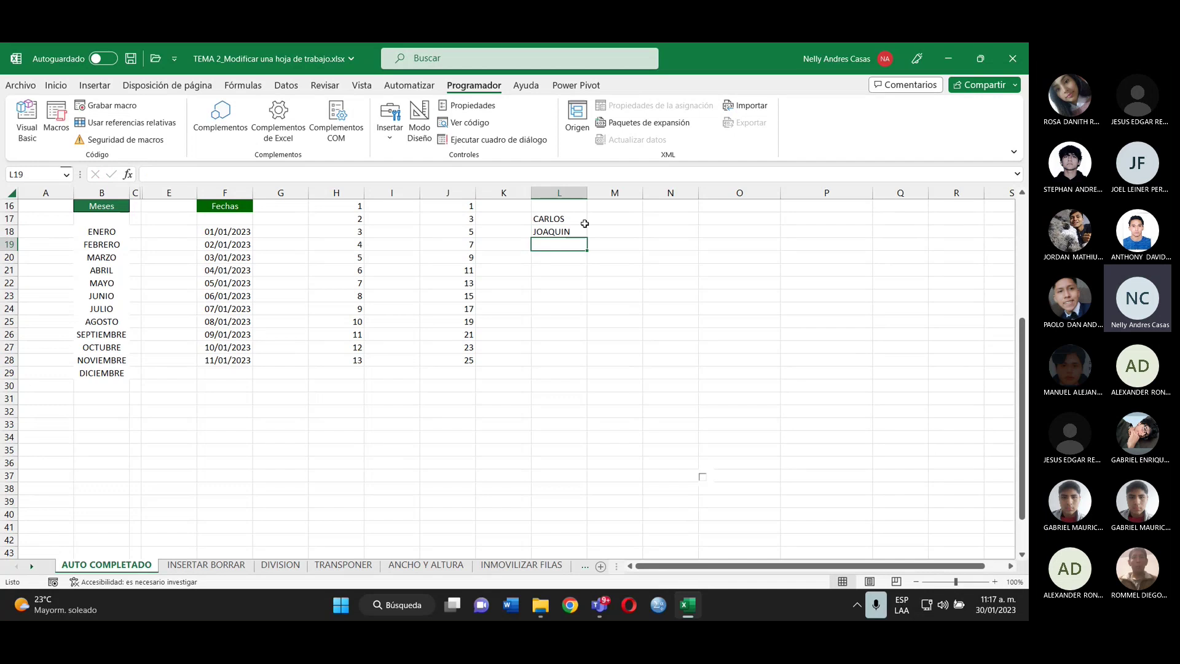
type("EL")
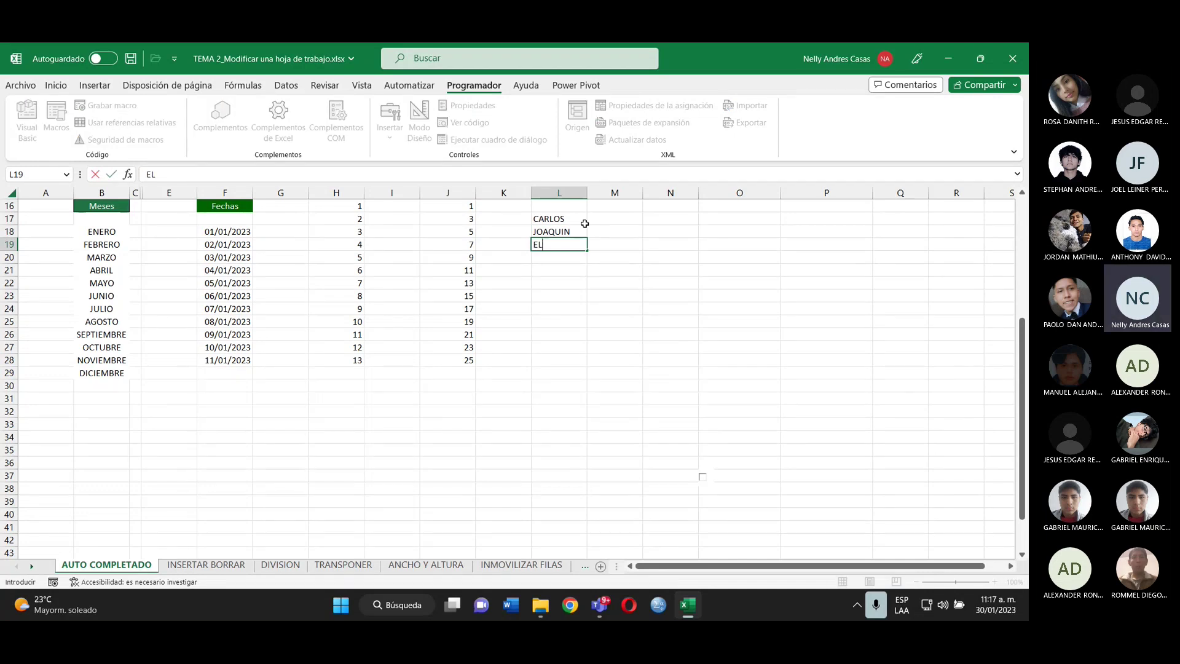
type("SA")
key("Return")
type("C")
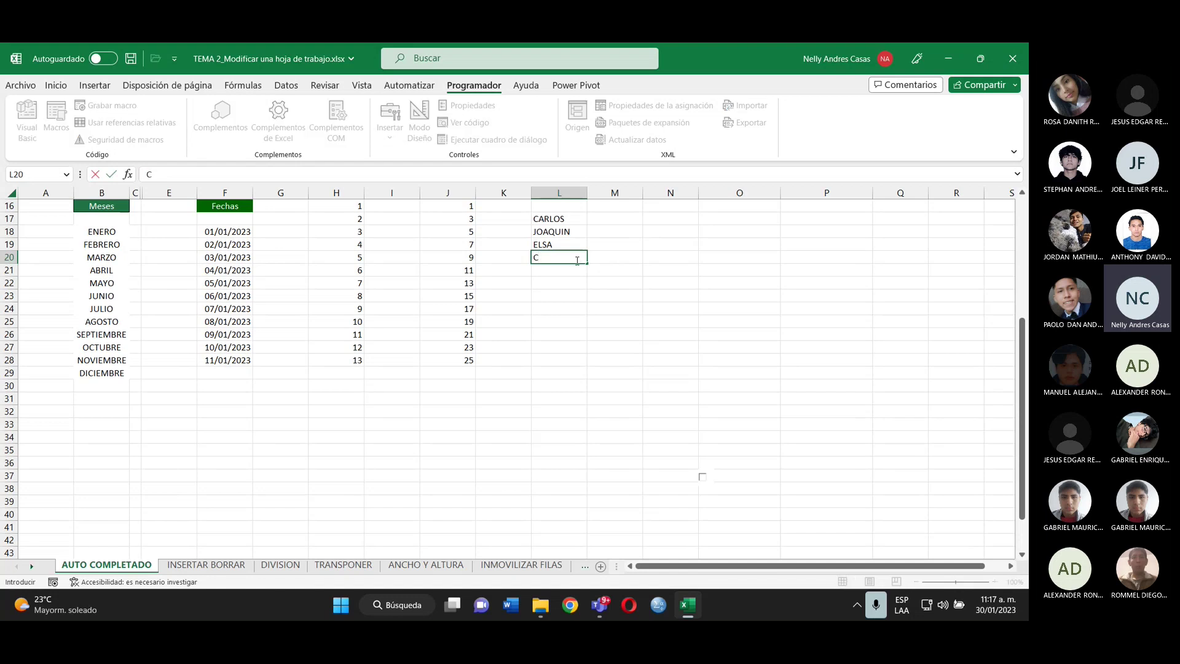
type("ARME")
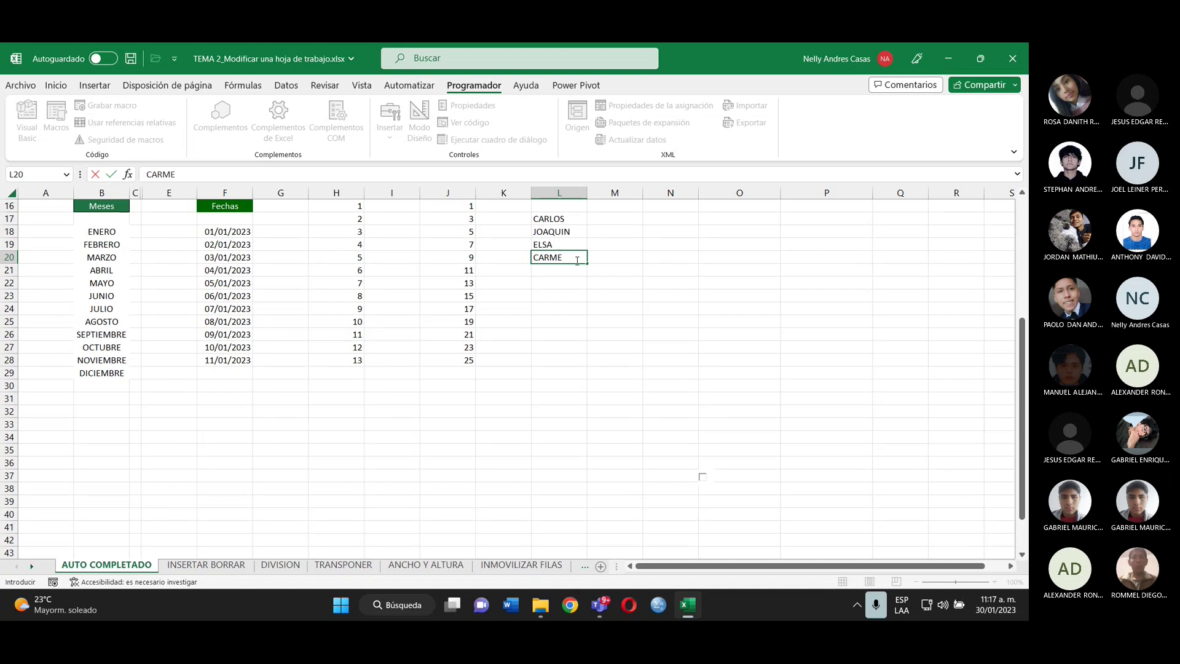
key("Escape")
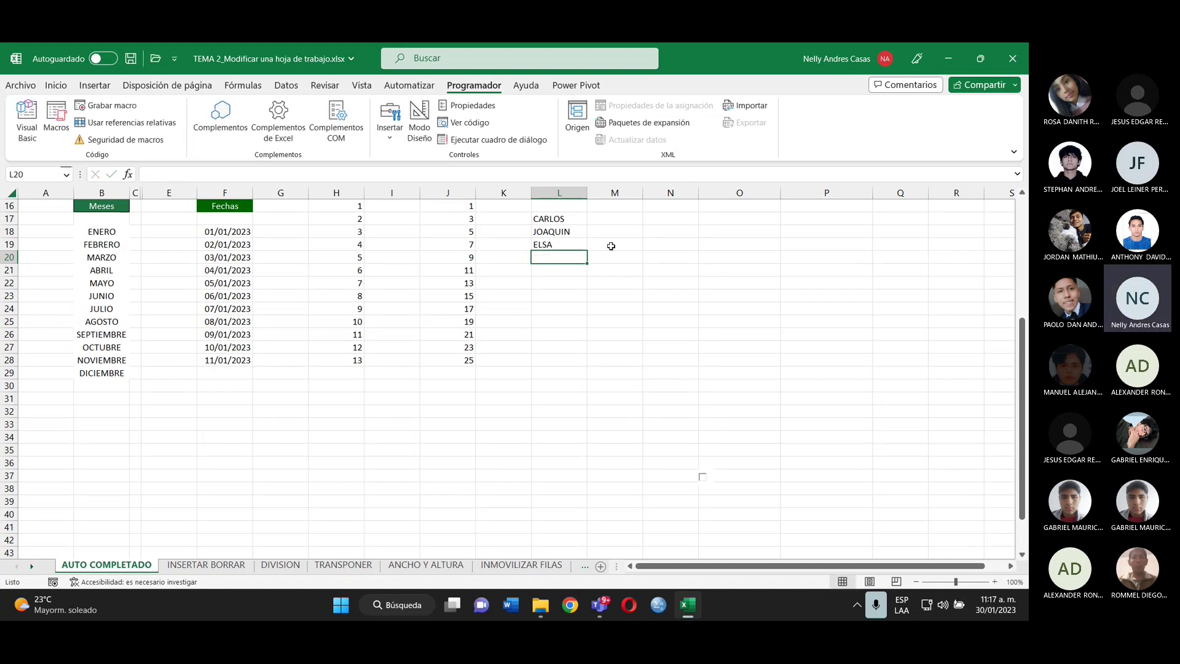
- Enter the text CA in cell L20, directly below the list of first names
type("C")
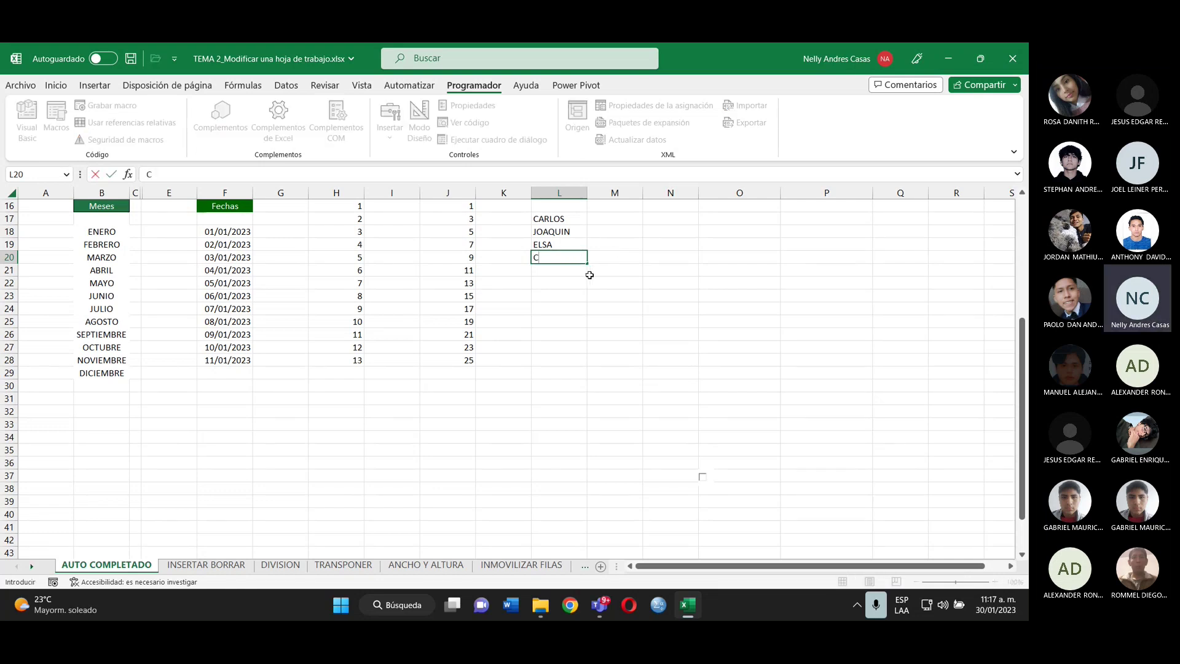
type("AR")
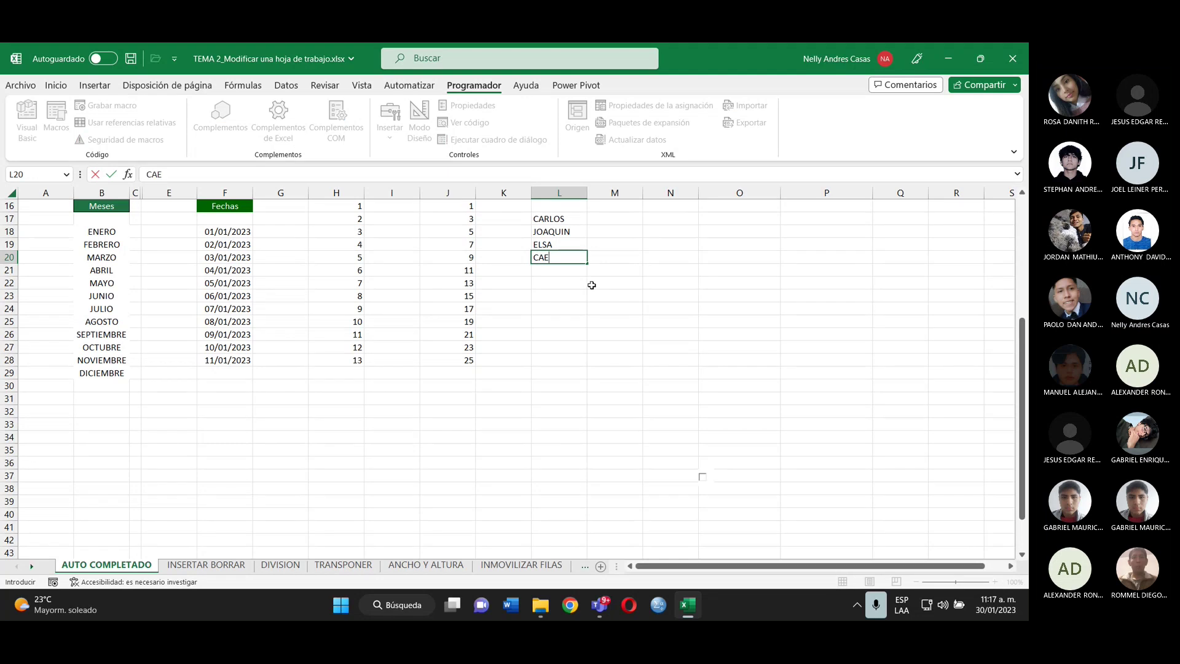
key("BackSpace")
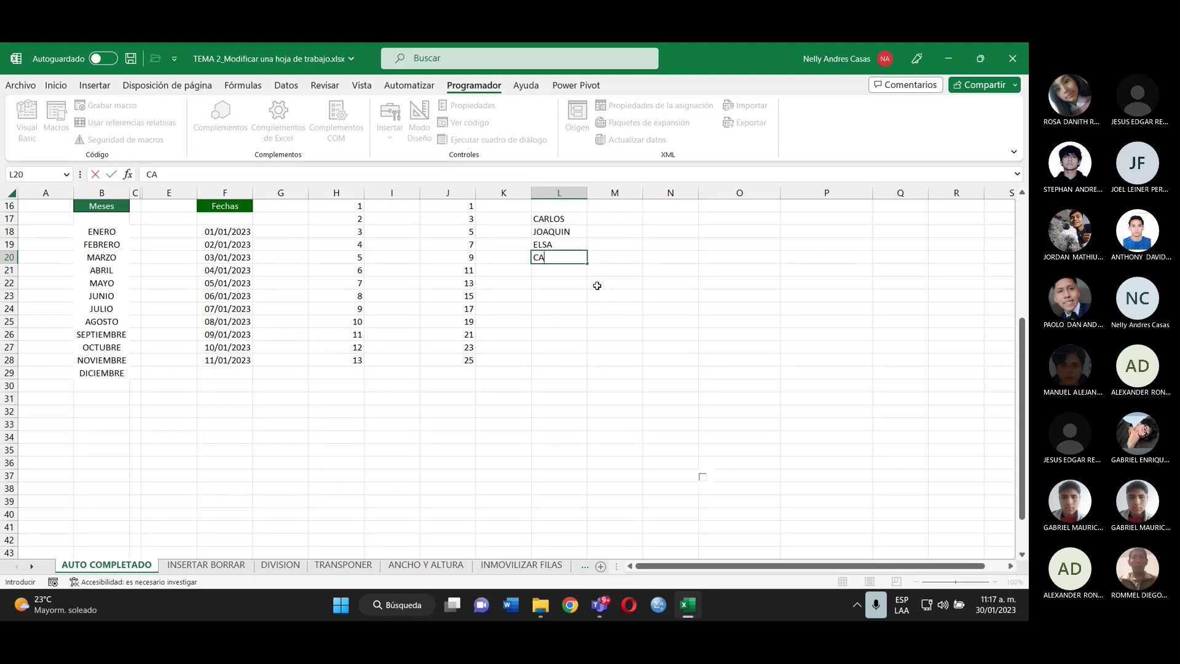
left_click(620, 243)
left_click(547, 261)
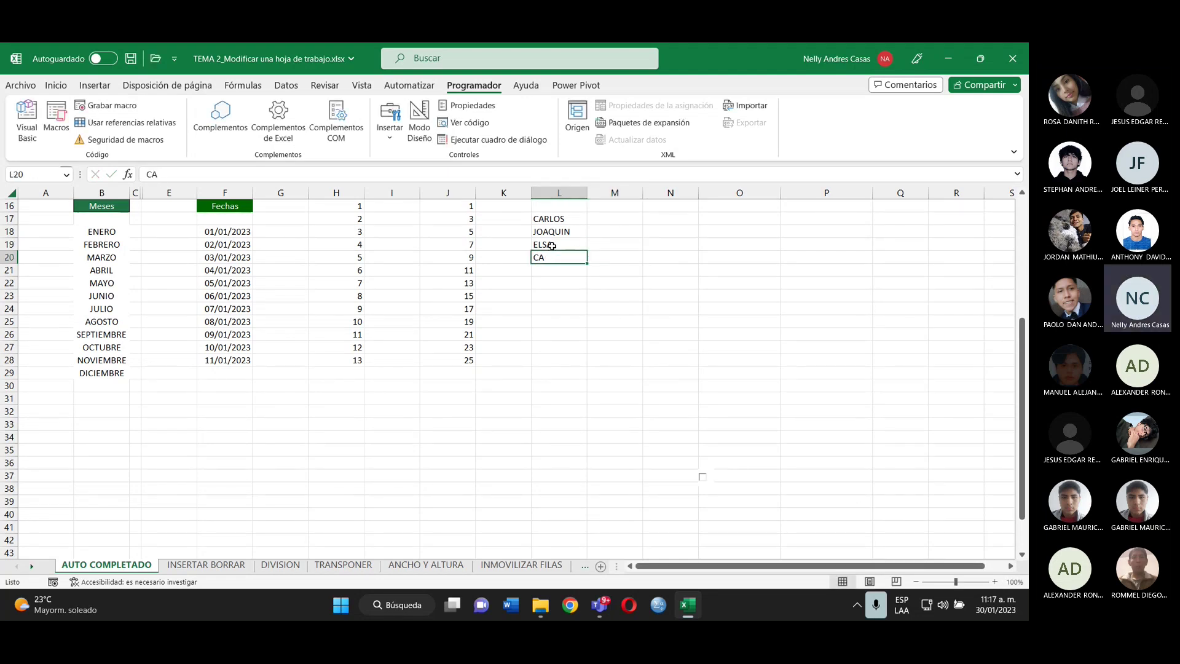
left_click(557, 219)
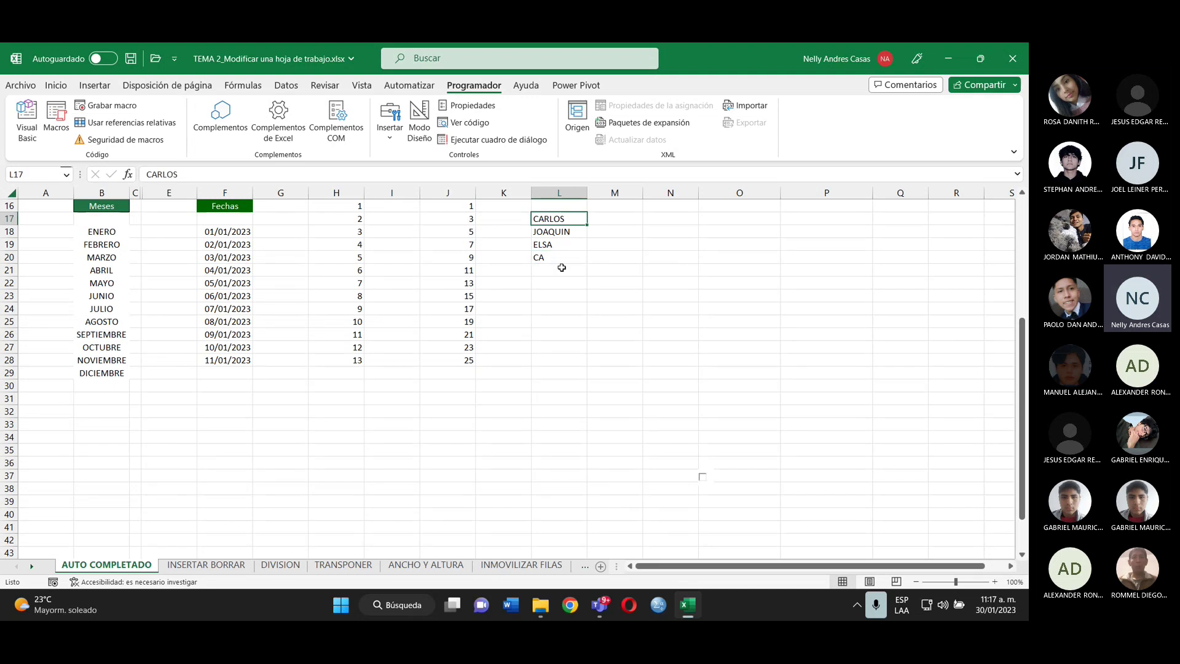
left_click(548, 260)
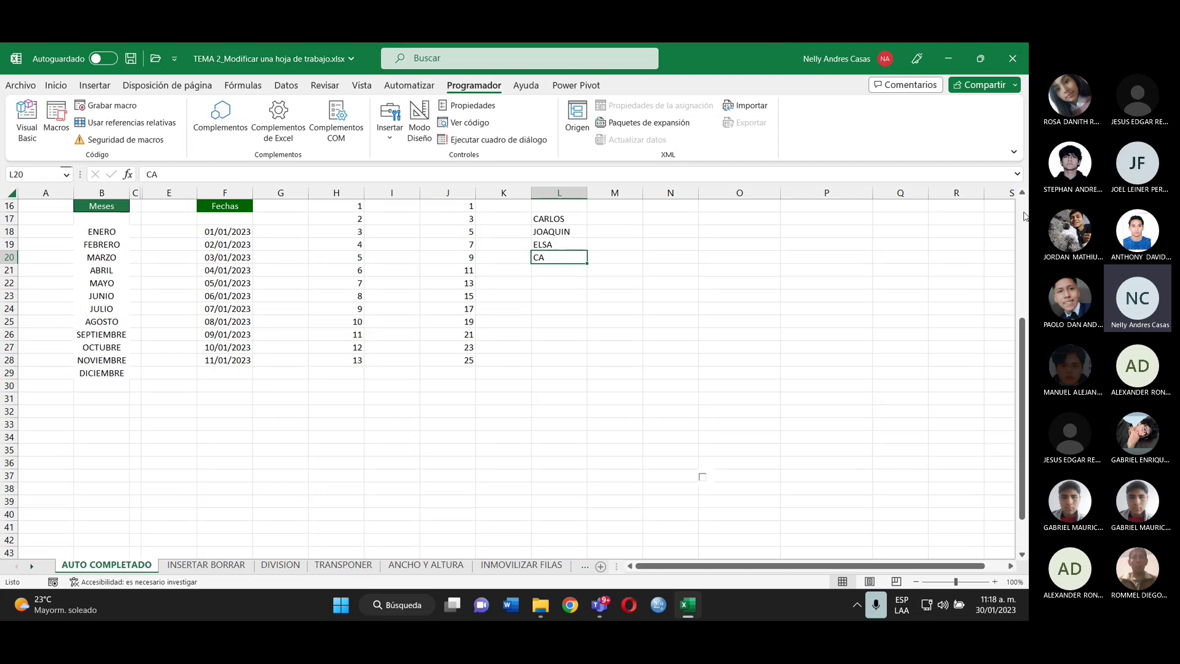
left_click(627, 234)
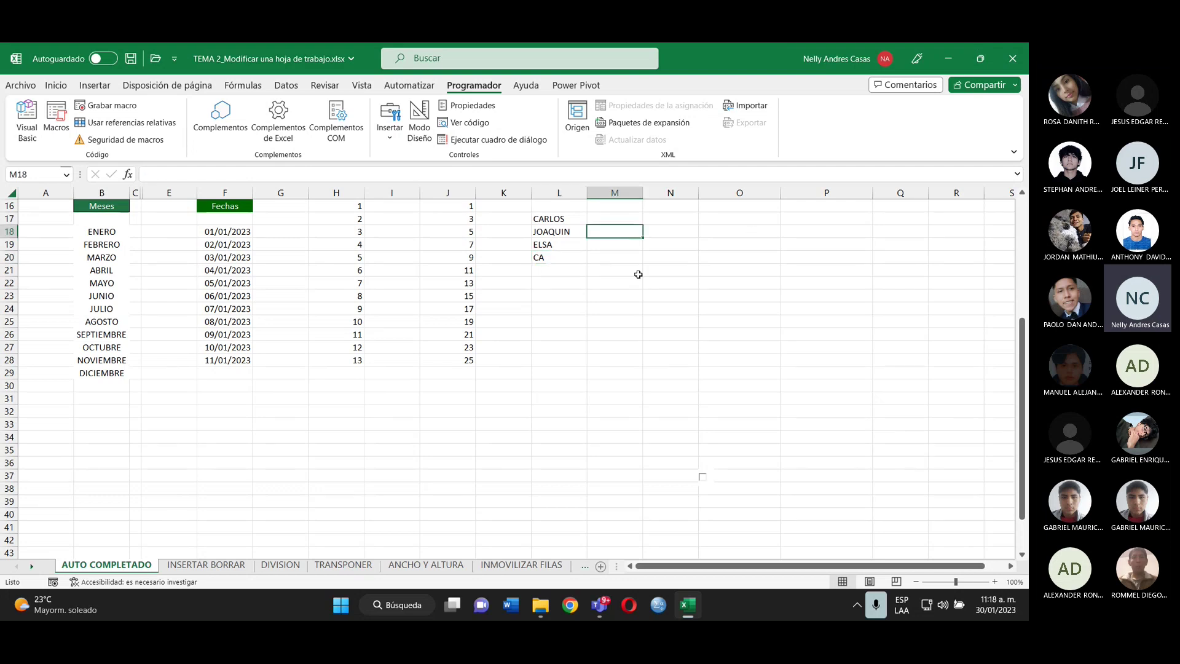
left_click(636, 283)
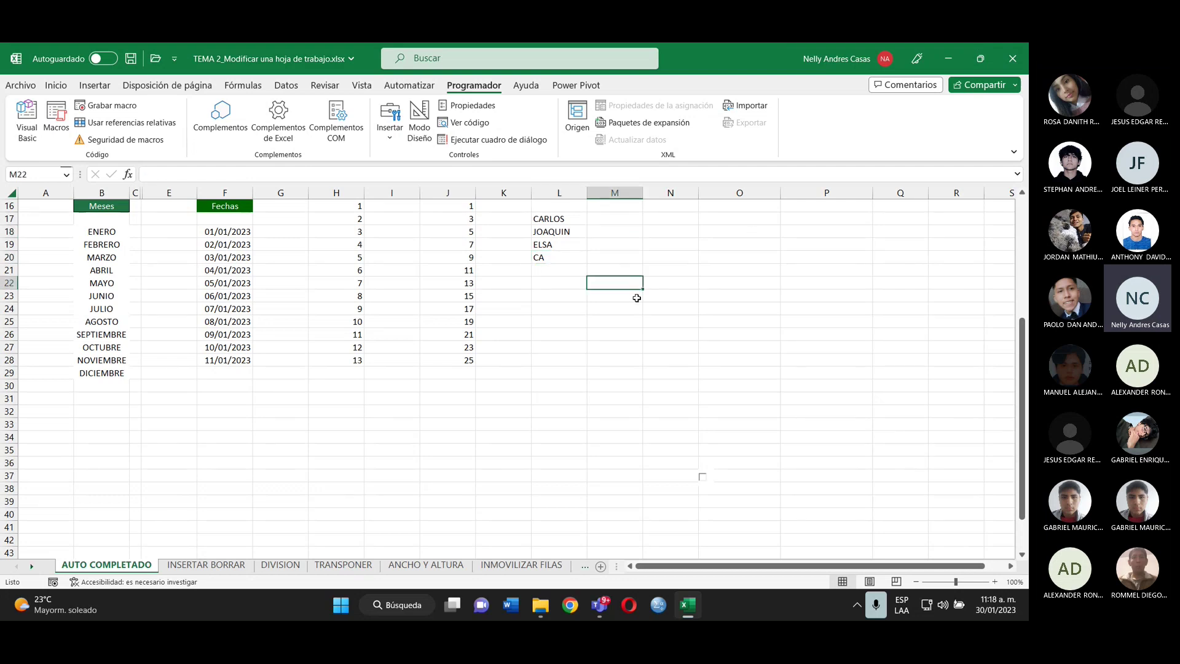
left_click(557, 259)
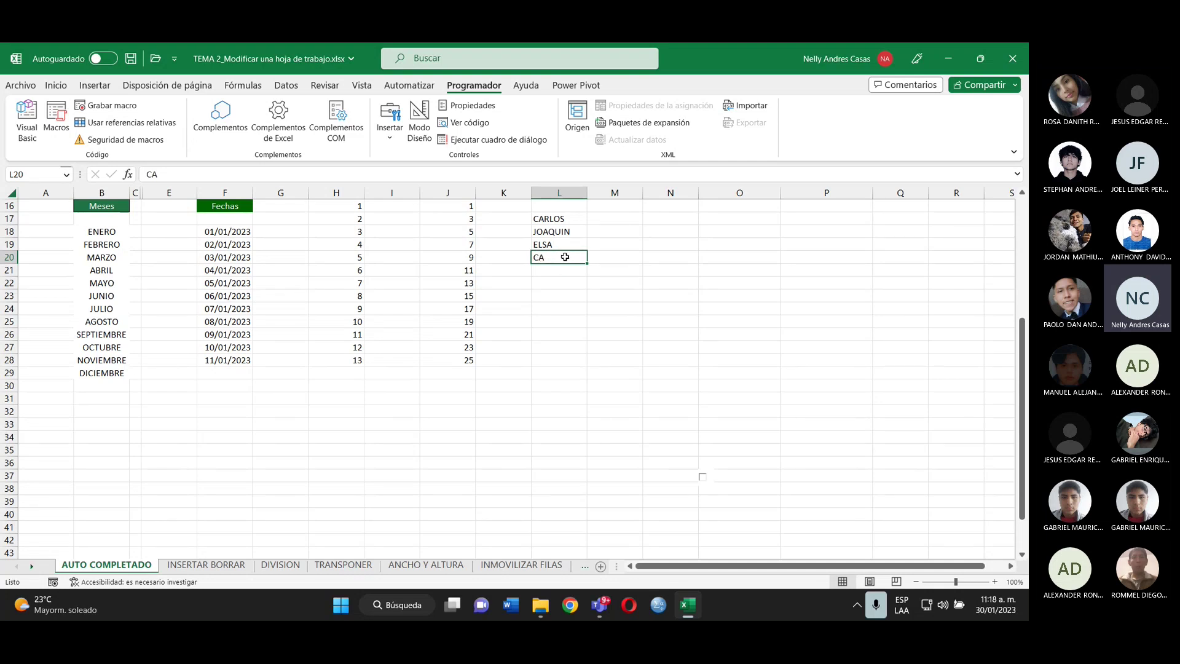
- On the INSERTAR BORRAR sheet, insert a blank column between the Region and Vendedor columns
left_click(577, 295)
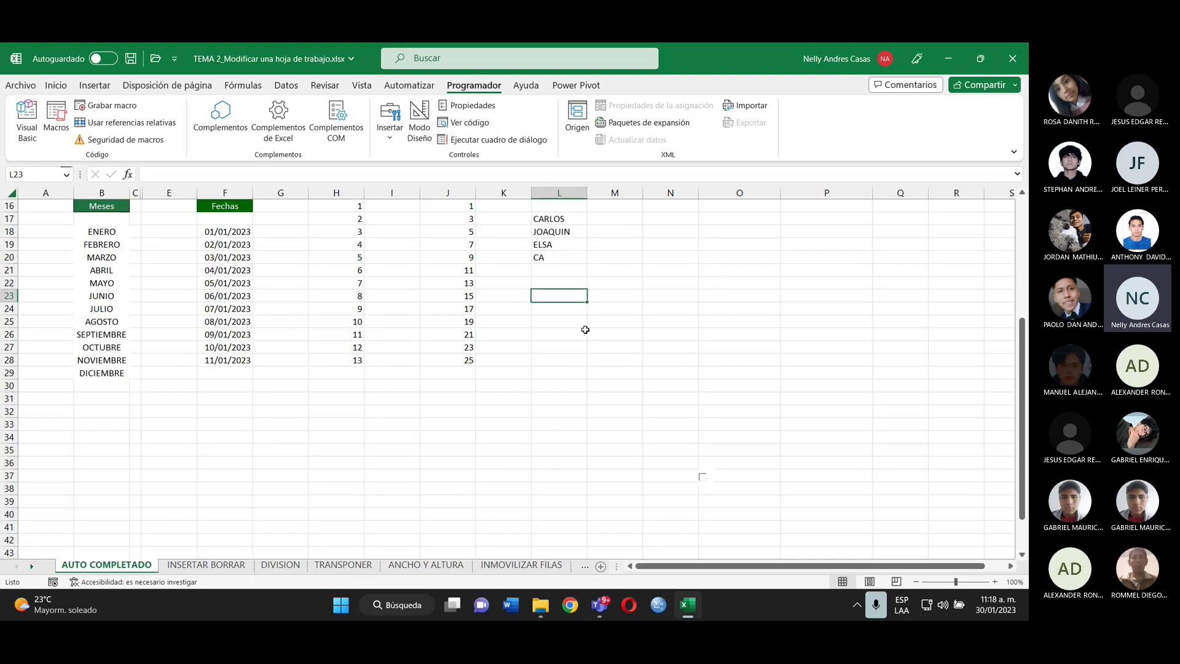
left_click(216, 569)
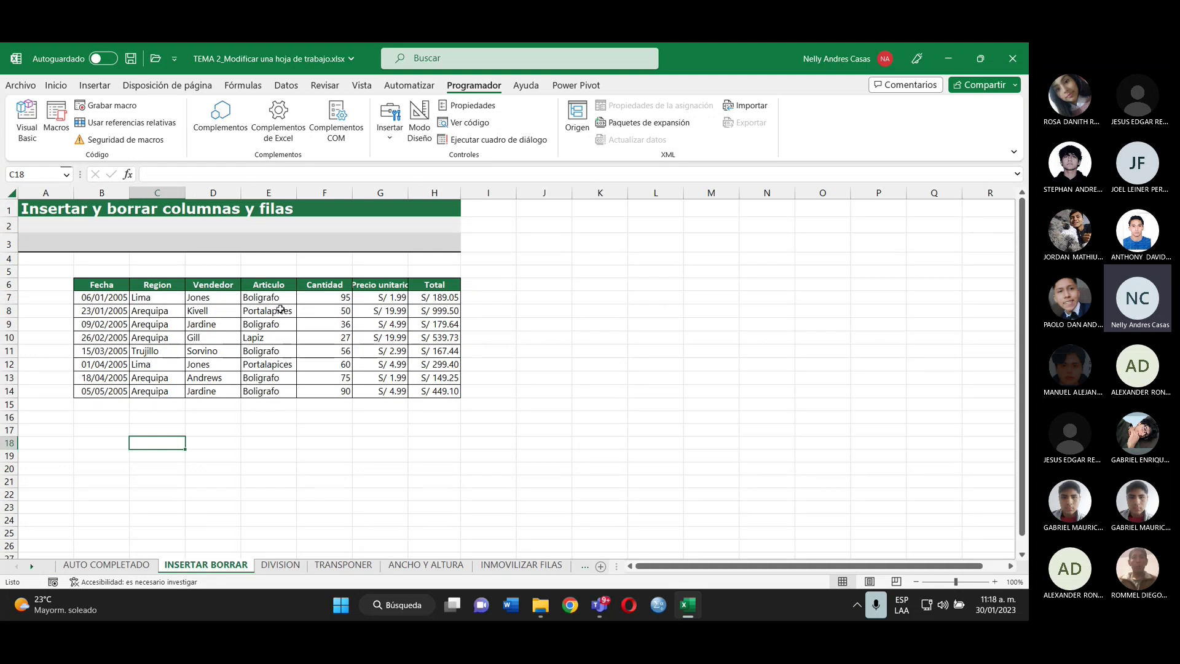
left_click(219, 193)
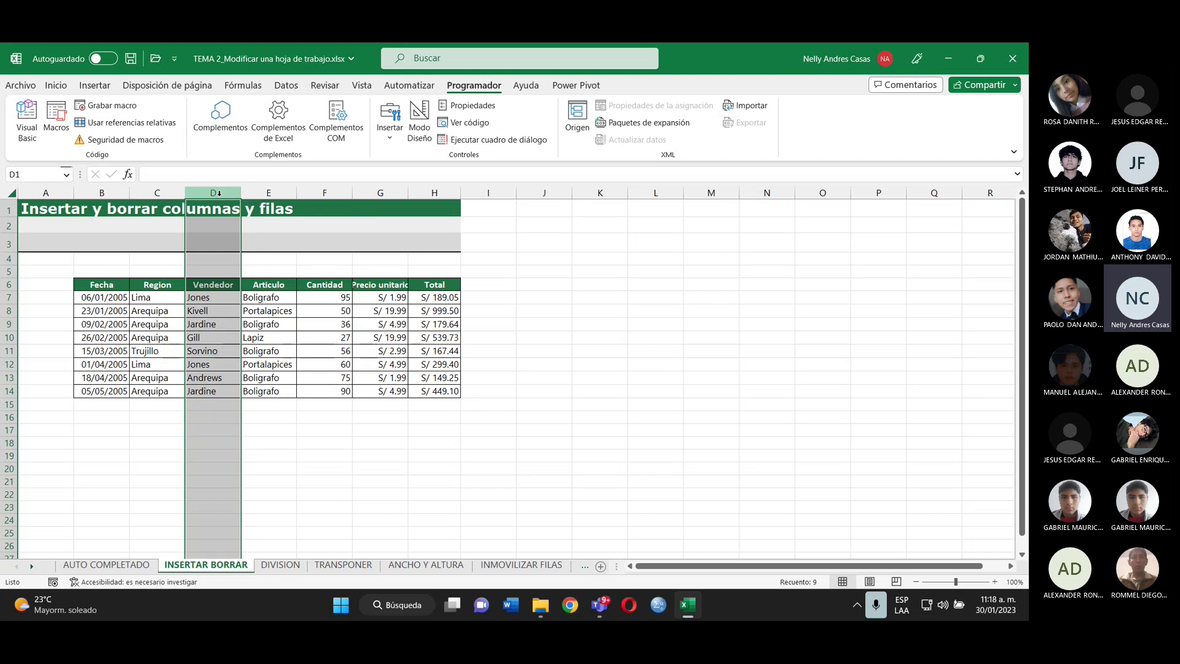
right_click(219, 193)
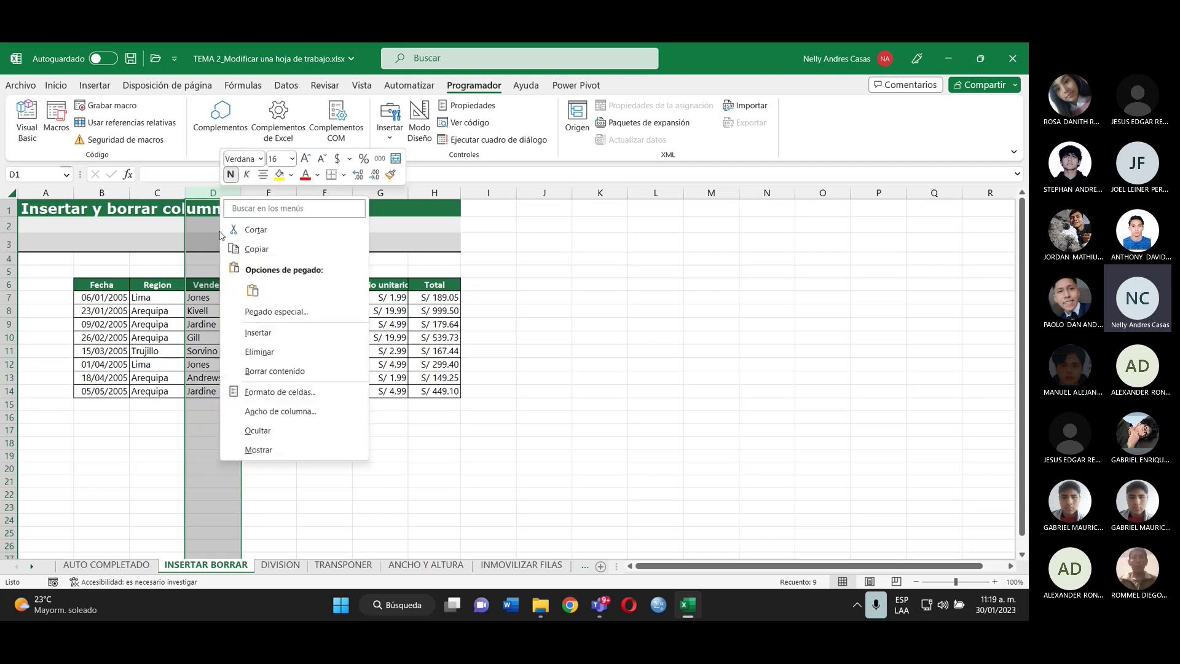
left_click(251, 335)
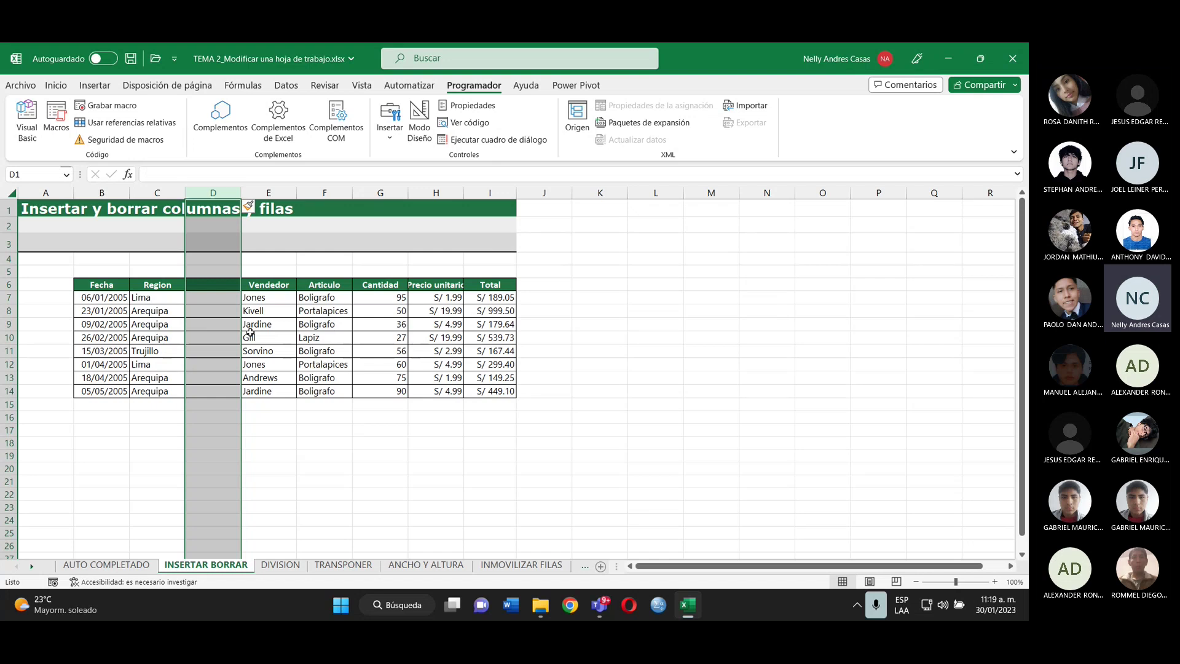
- Insert a blank column between the Vendedor and Articulo columns of the table
left_click(331, 267)
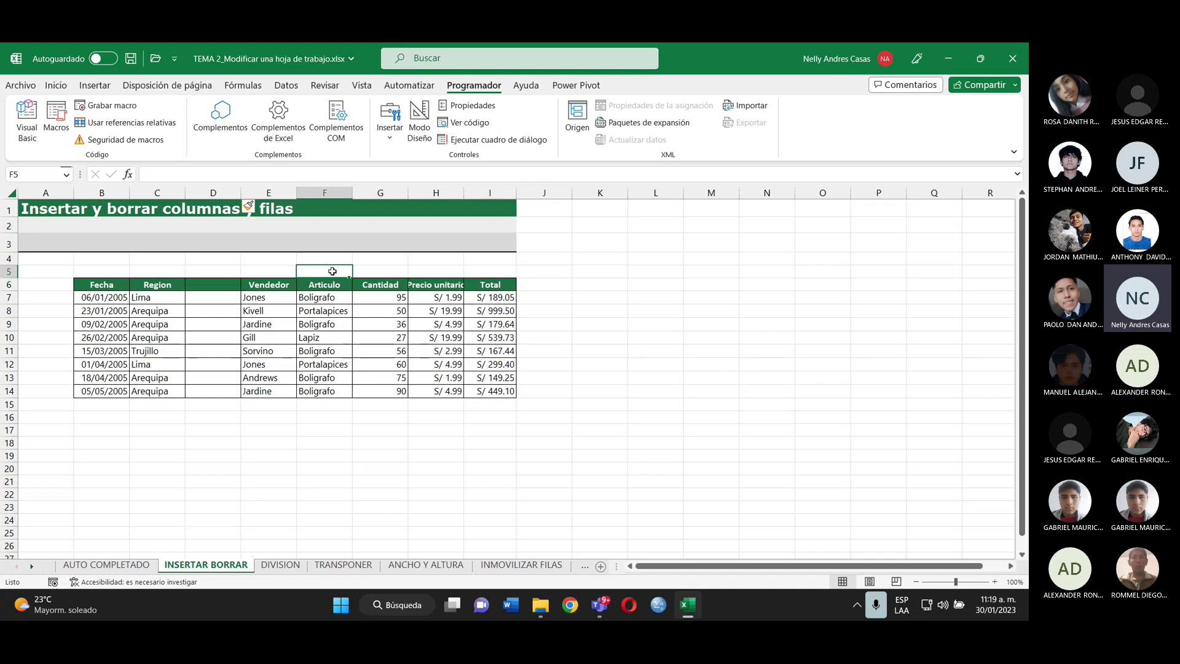
key("ctrl+space")
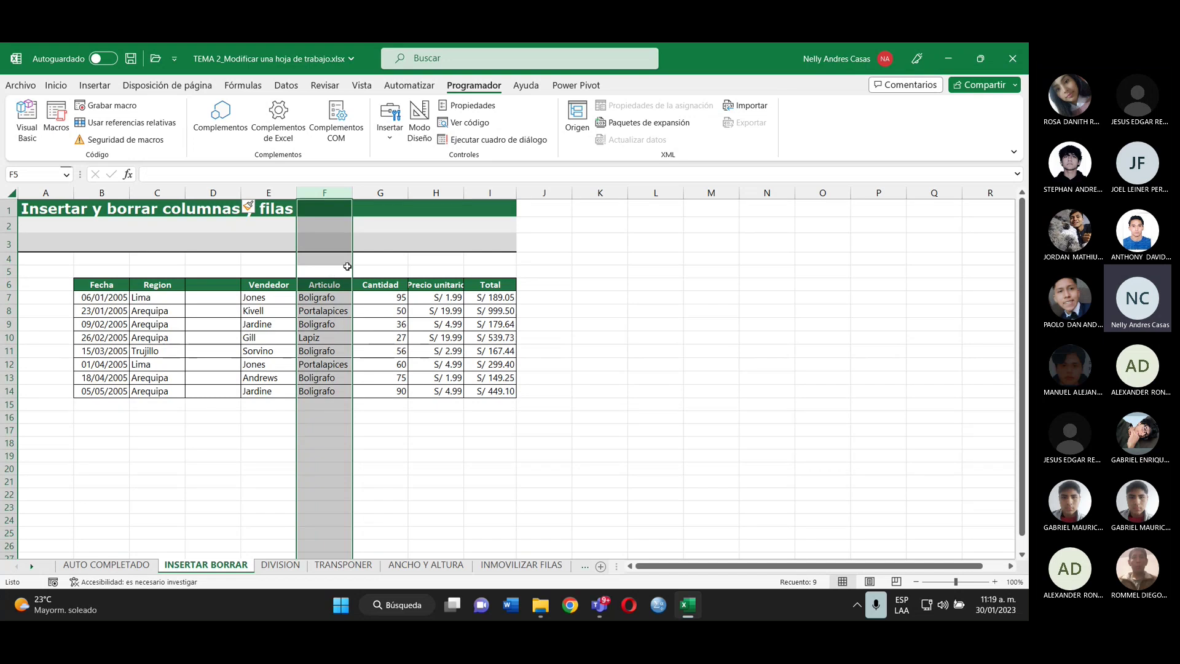
left_click(102, 87)
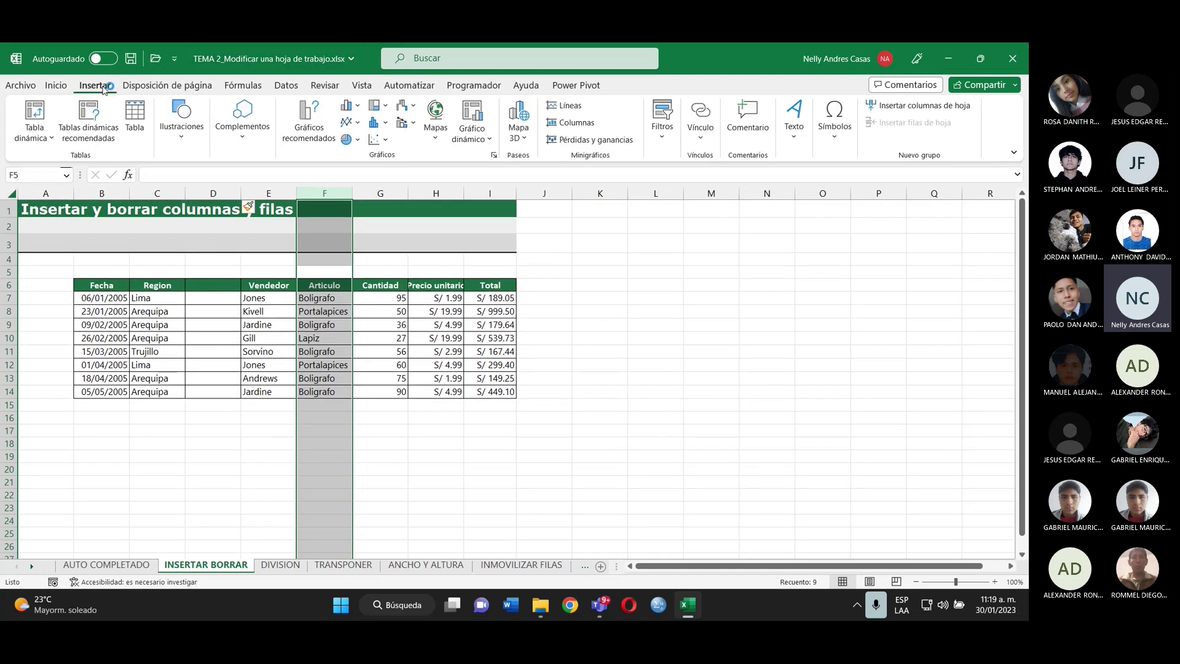
left_click(909, 106)
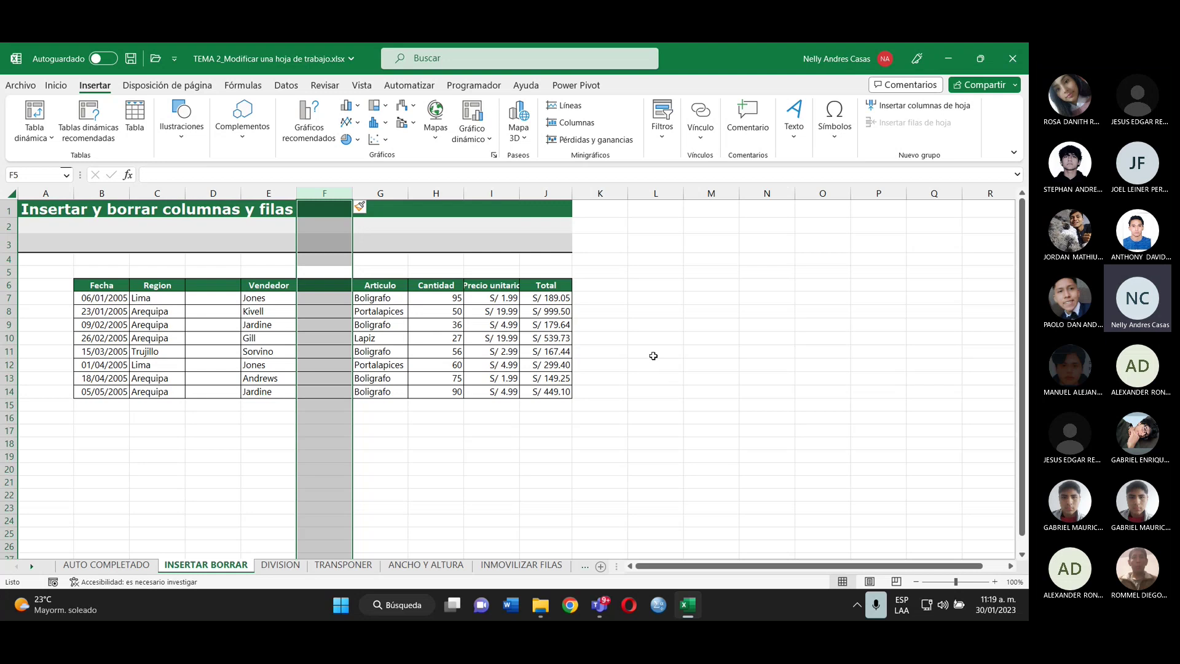
left_click(633, 339)
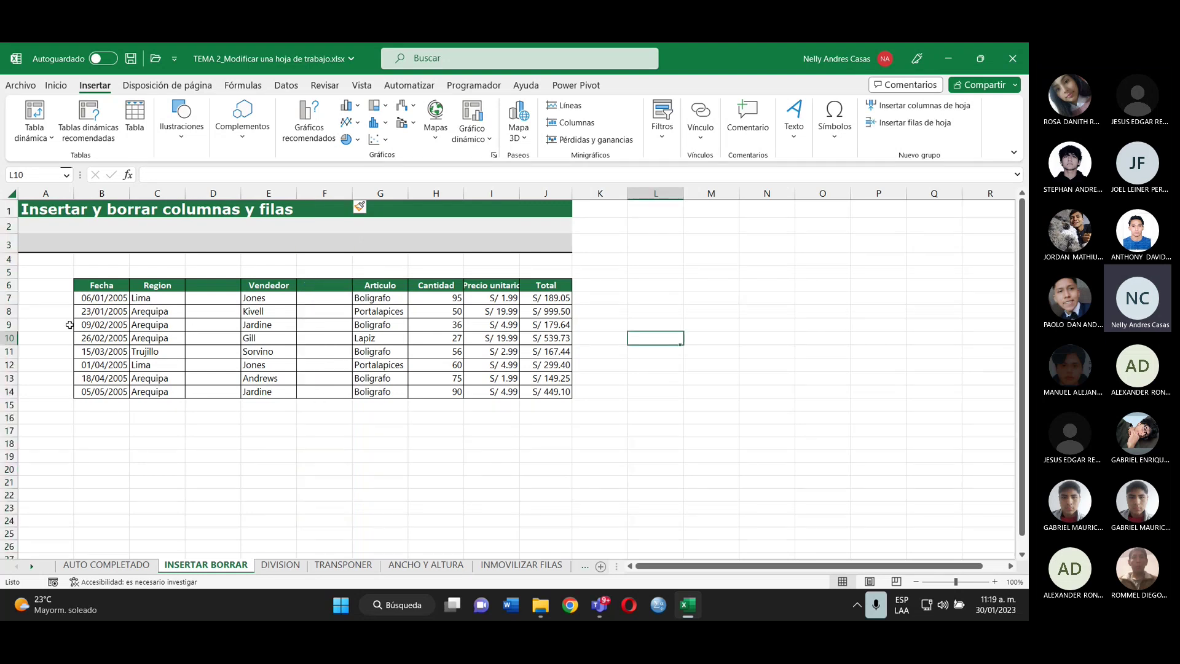
- Insert a blank row above the table record dated 23/01/2005
left_click(11, 311)
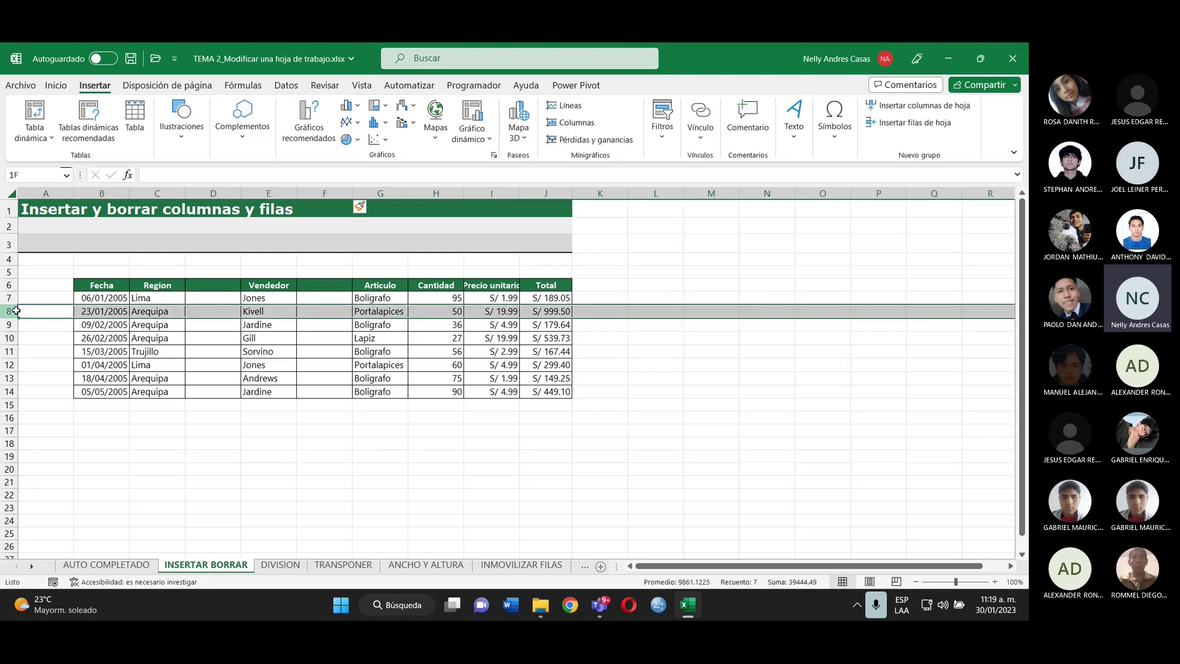
right_click(142, 313)
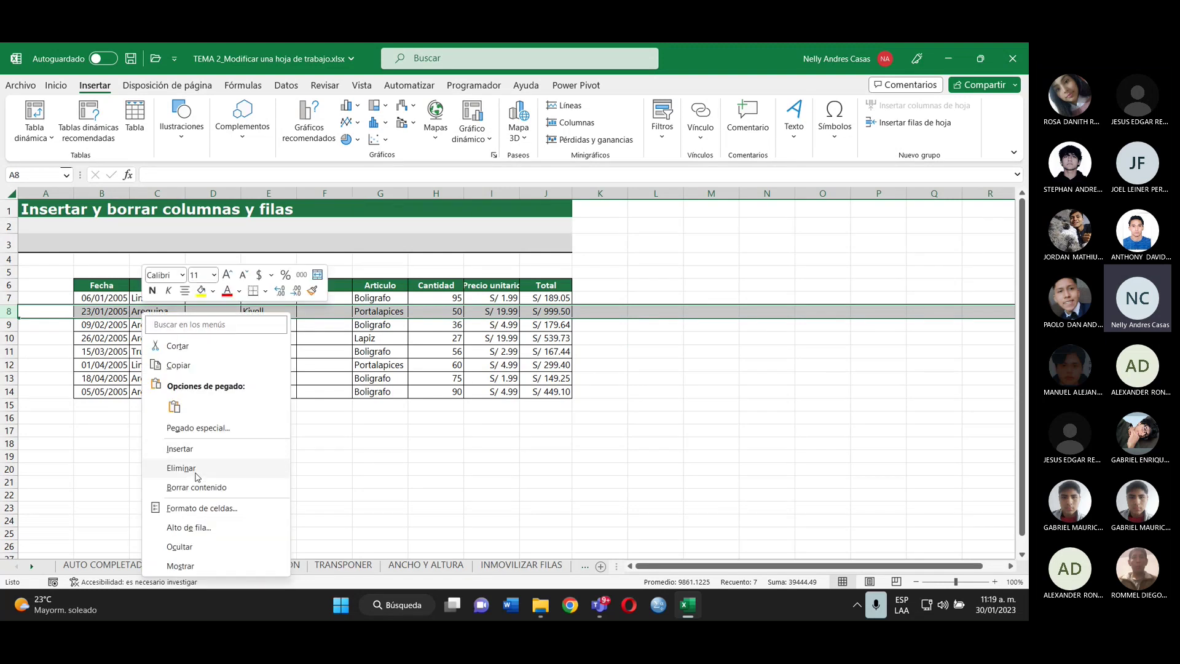
left_click(192, 449)
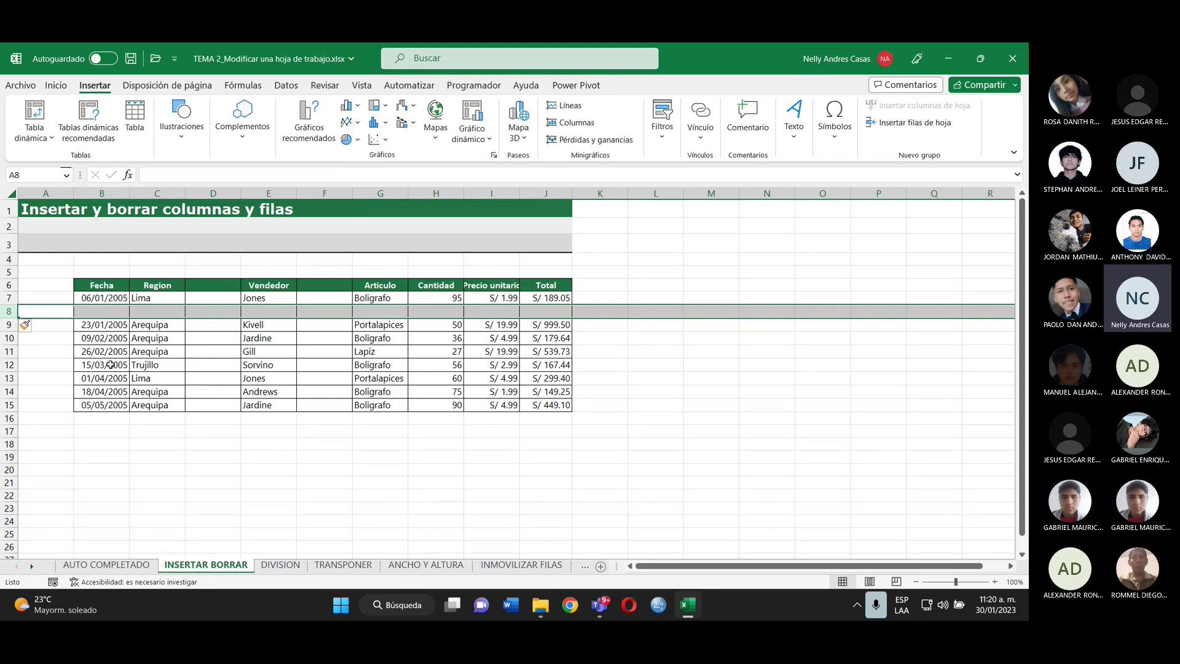
- Insert a blank row above the table record dated 15/03/2005
left_click(102, 364)
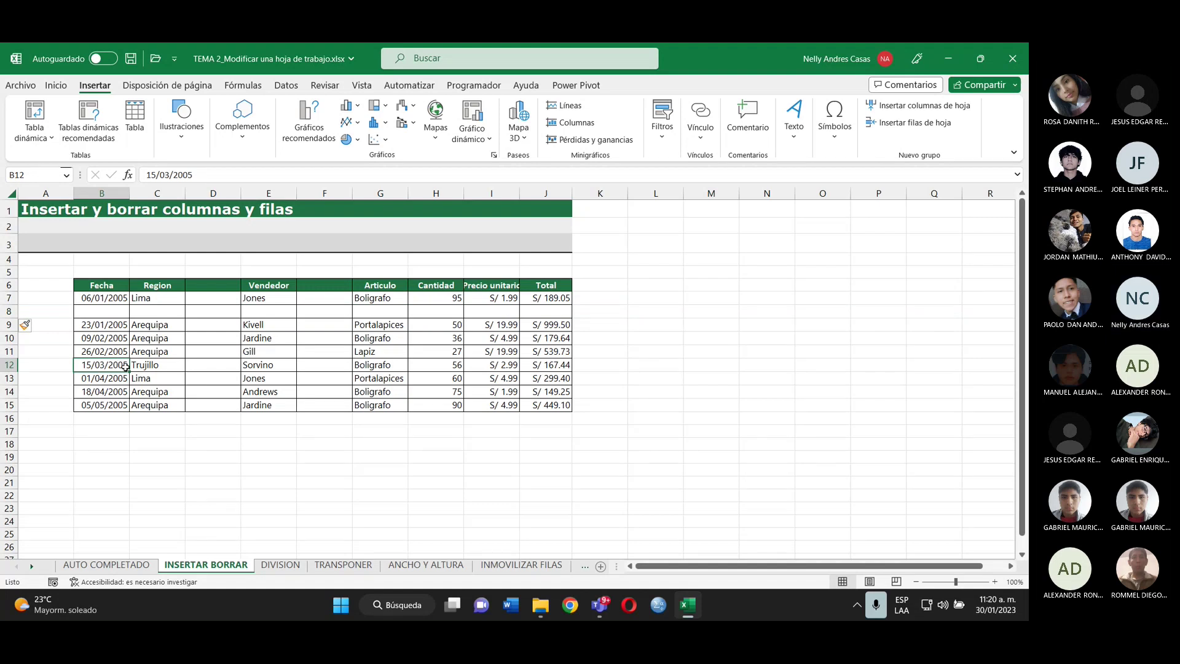
key("shift+space")
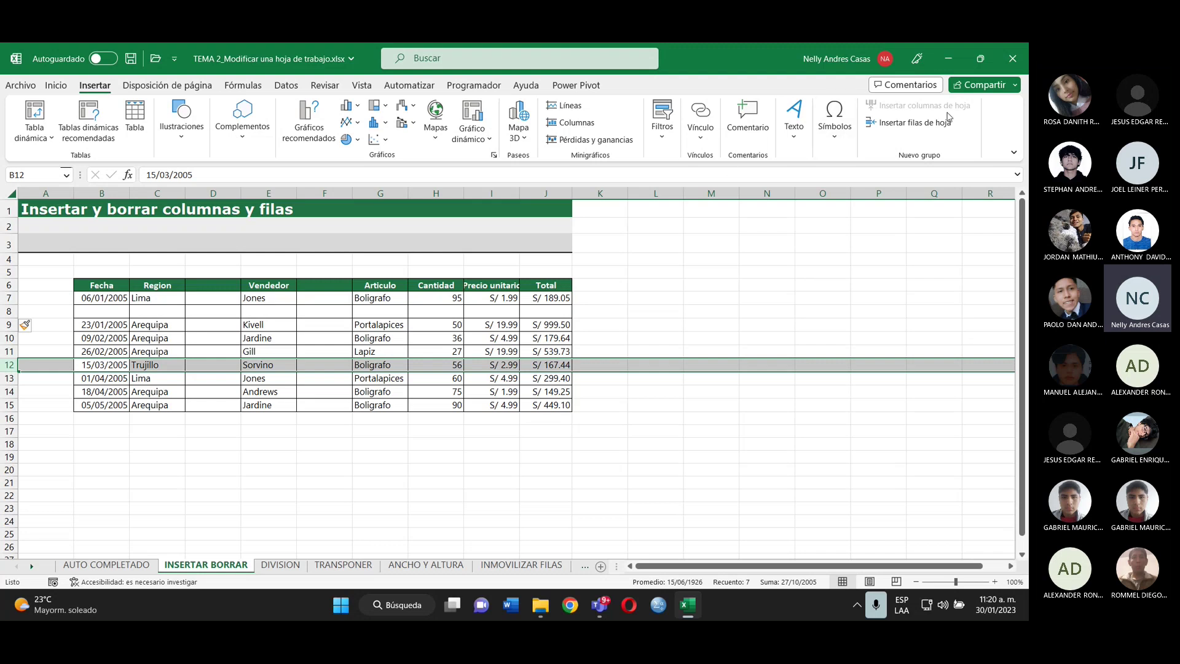
left_click(932, 125)
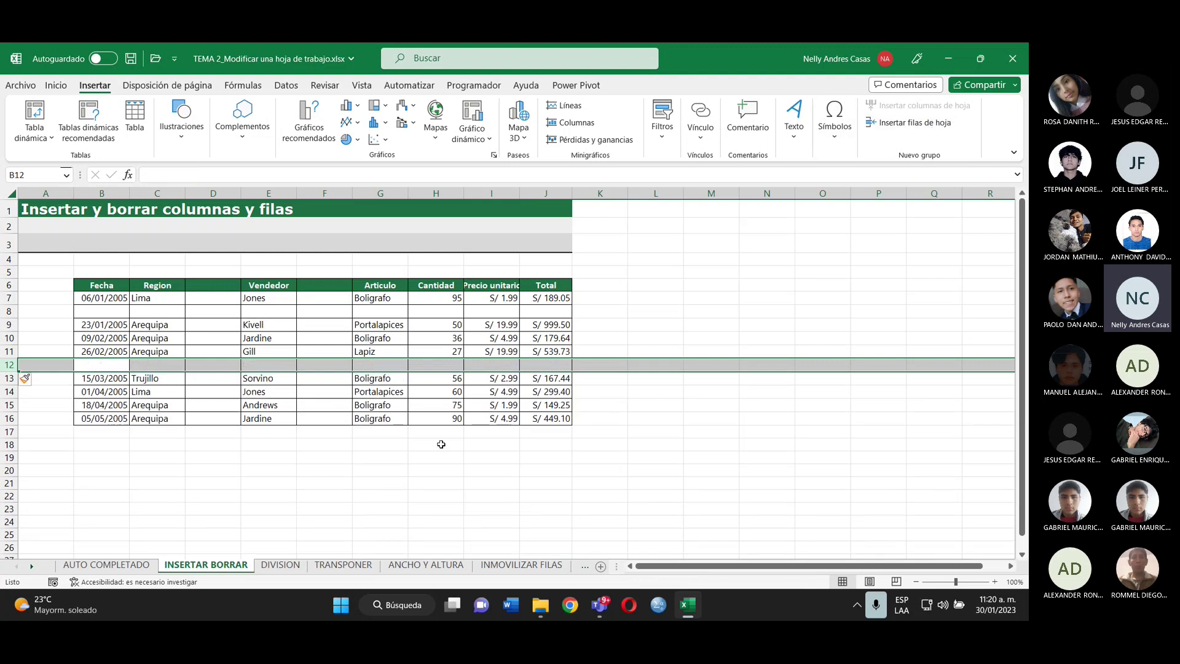
left_click(285, 460)
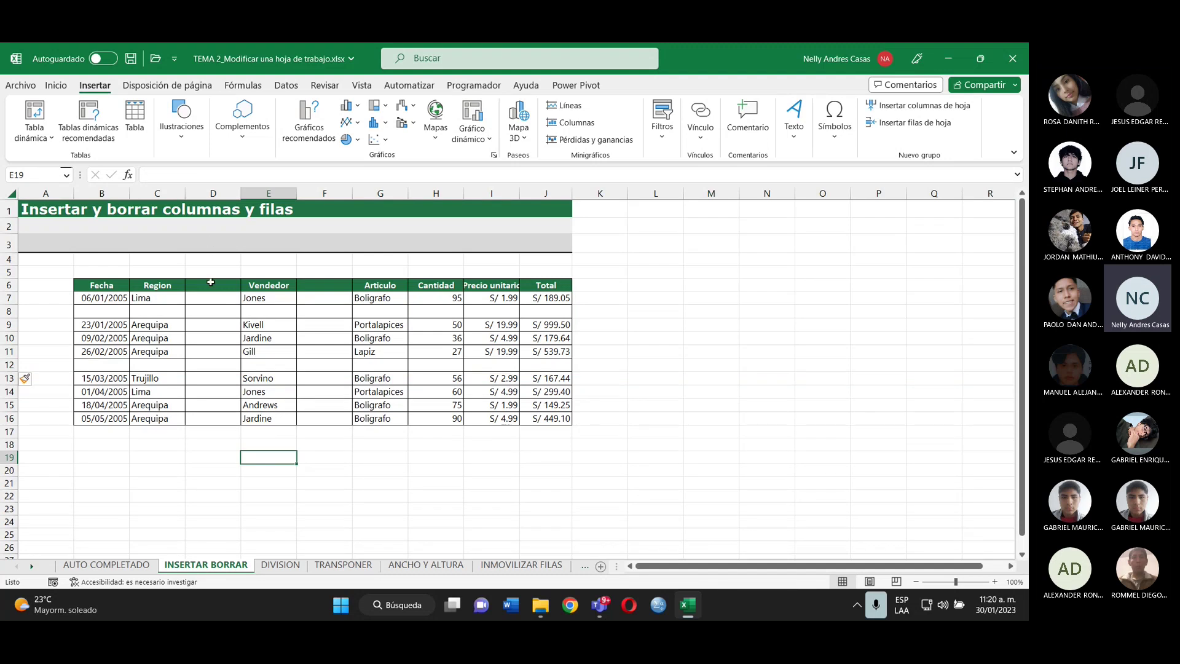
- Delete the two blank table columns D and F together, using the Toda la columna option
left_click_drag(210, 282, 218, 413)
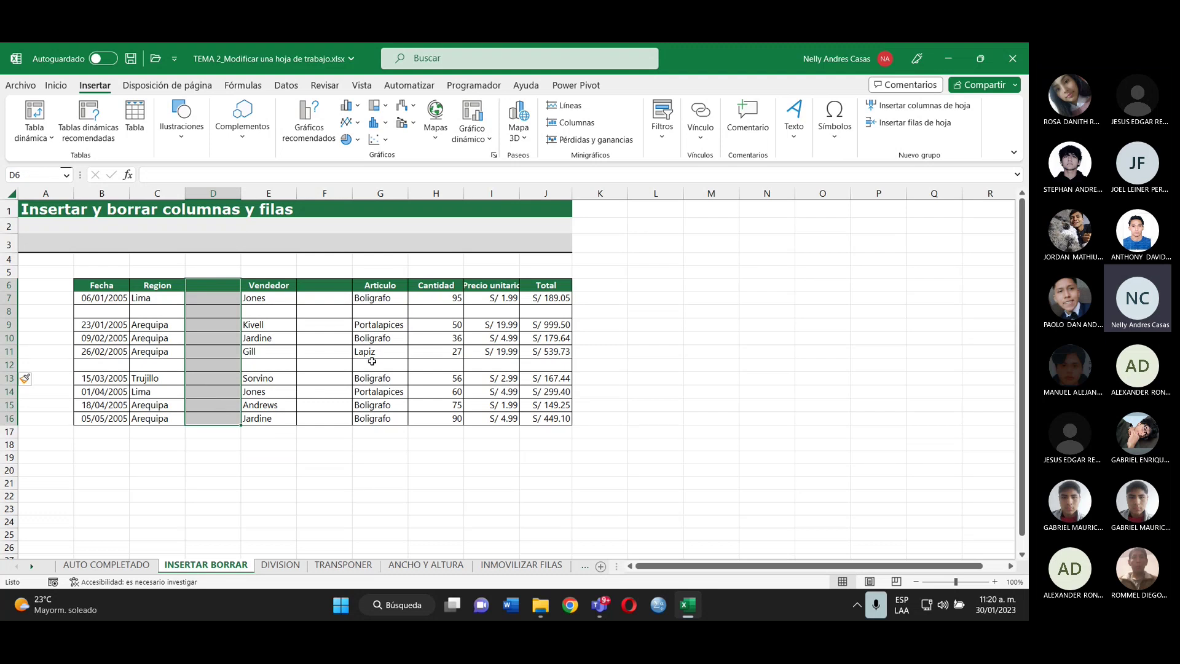
left_click_drag(331, 287, 334, 412, "ctrl")
right_click(331, 374)
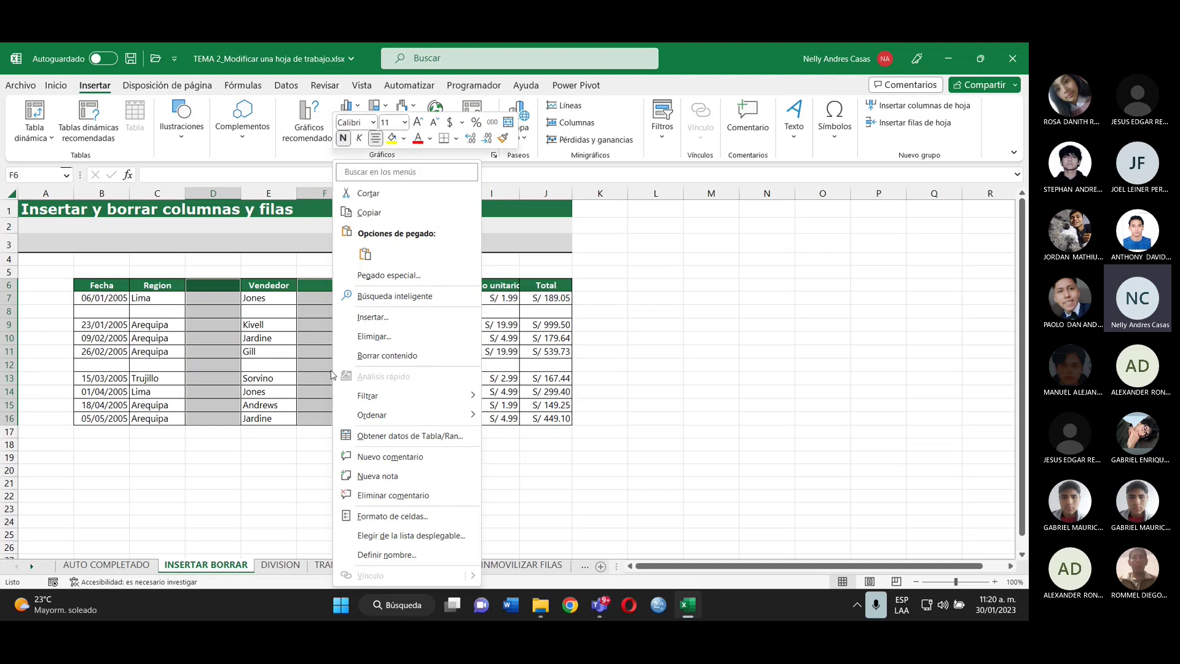
left_click(368, 337)
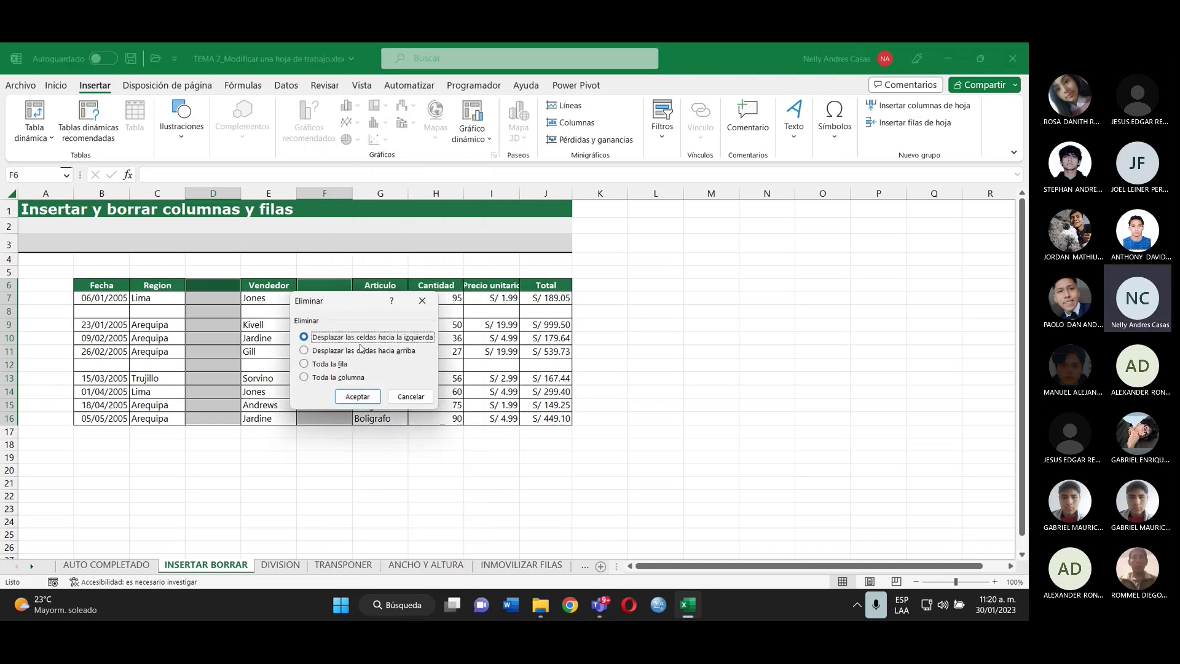
left_click(345, 377)
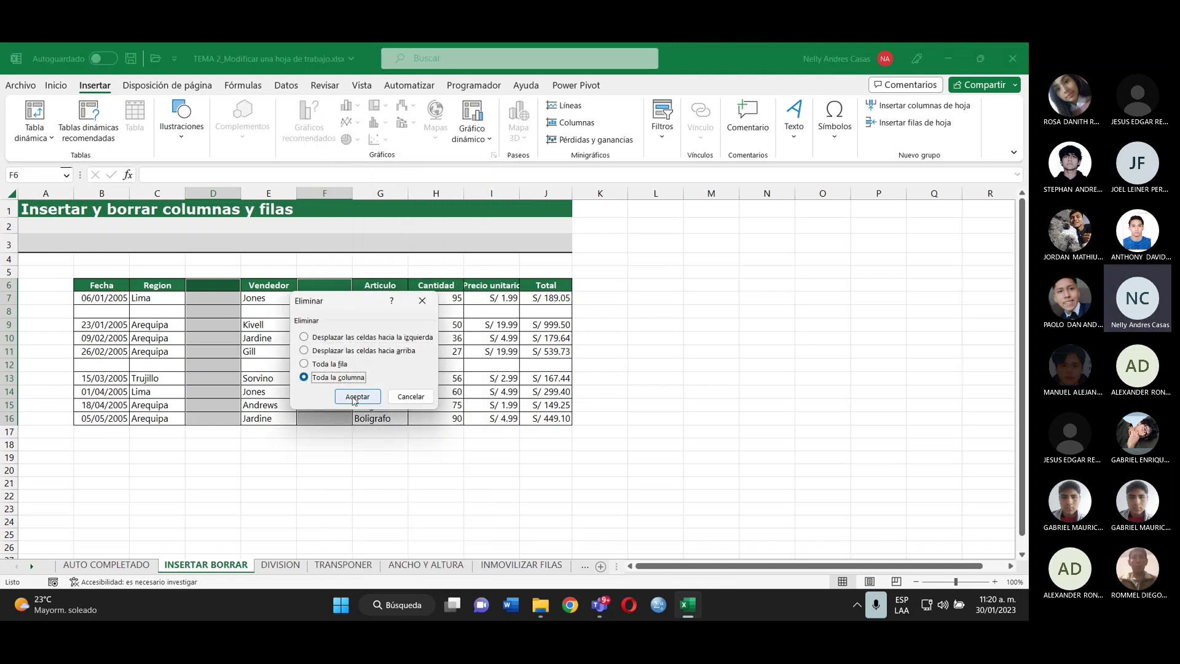
left_click(356, 397)
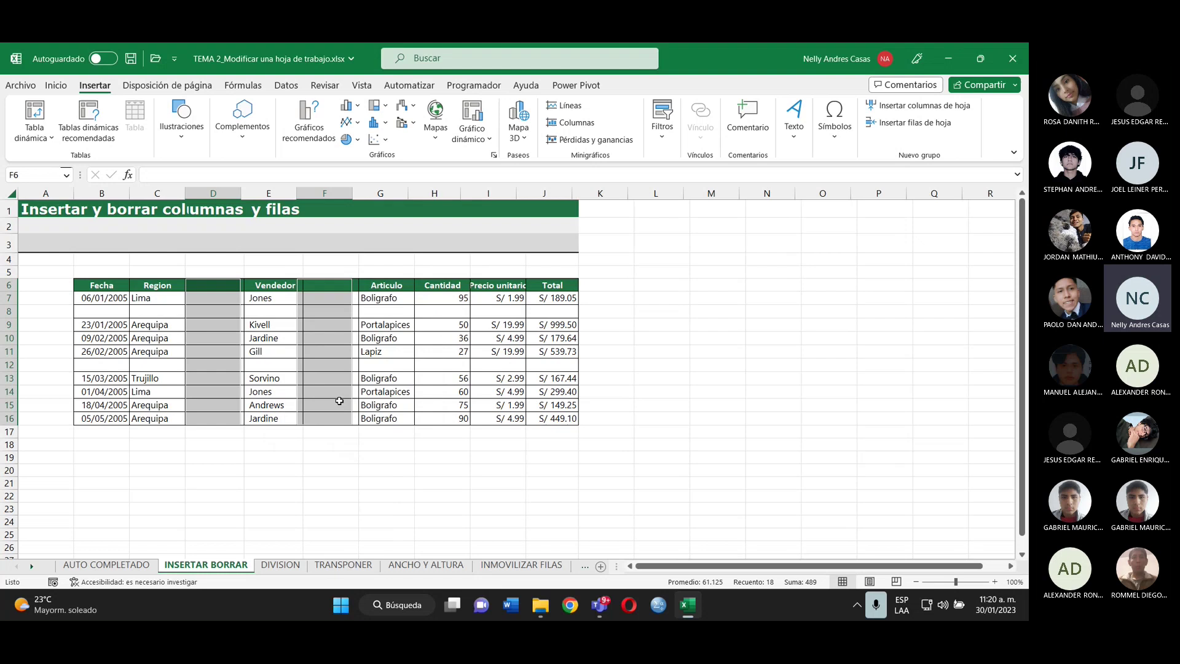
- Delete the two blank table rows 8 and 12 together, using the Toda la fila option
left_click(121, 311)
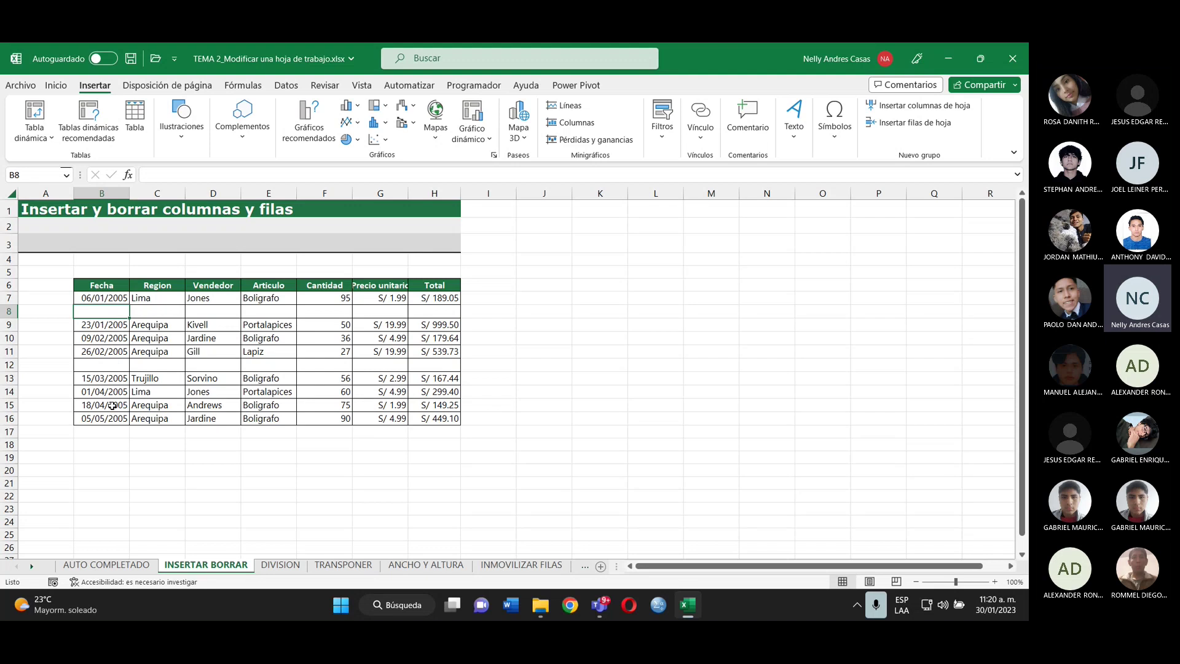
left_click(110, 365, "ctrl")
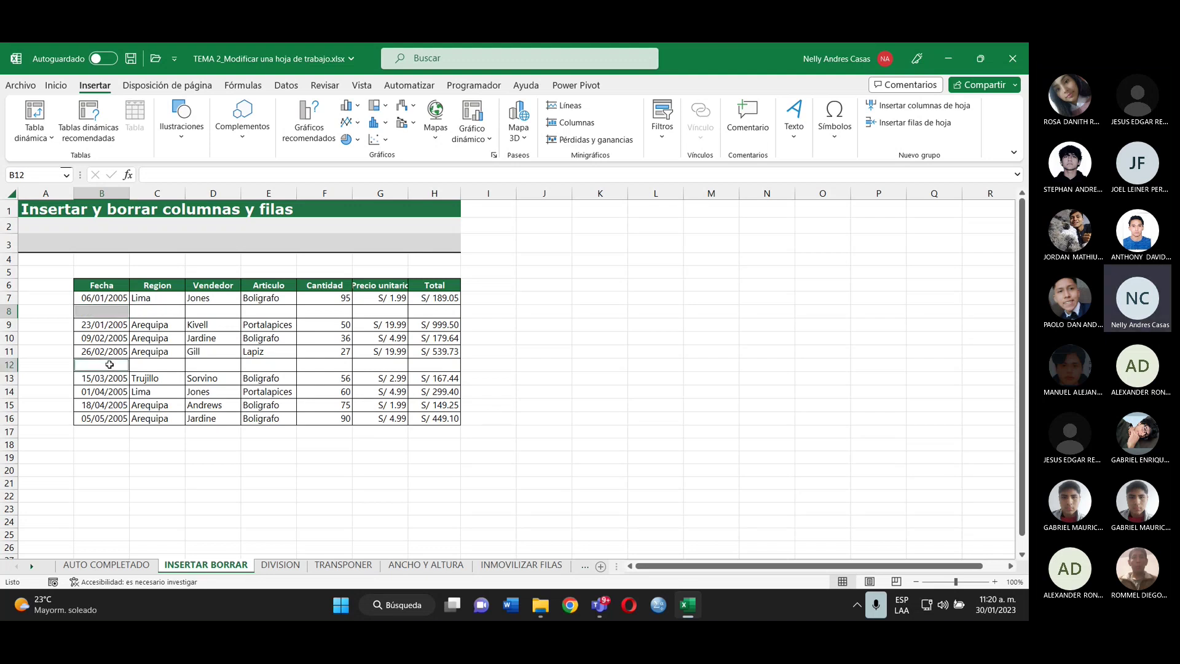
right_click(109, 364)
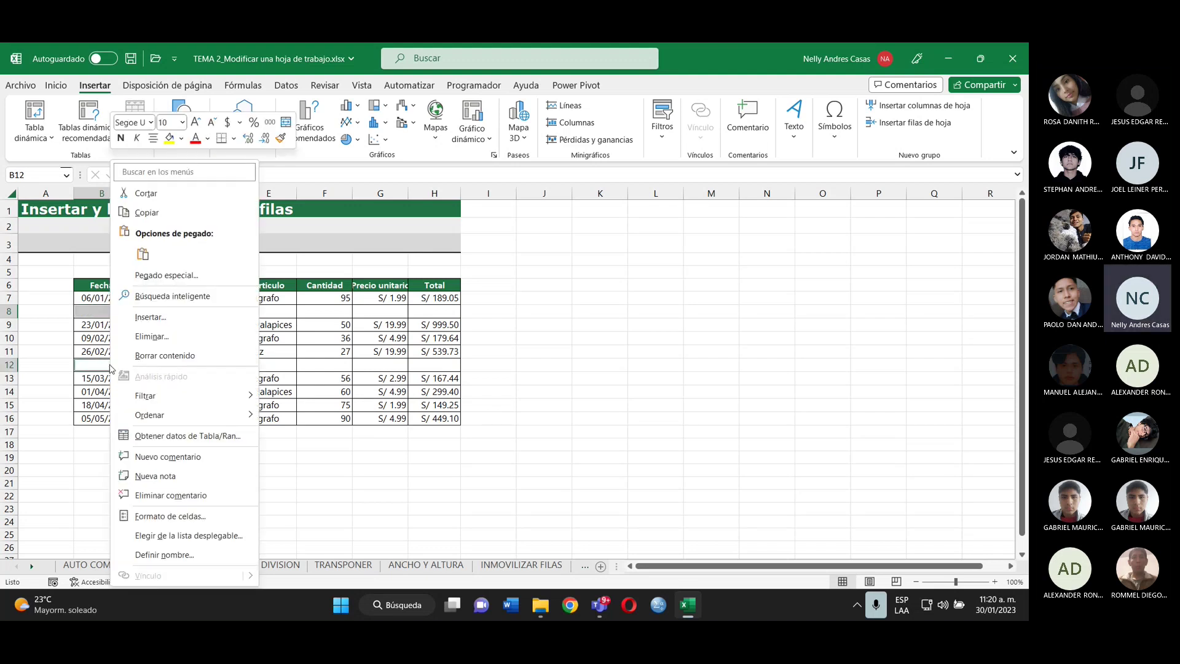
left_click(151, 337)
left_click(136, 367)
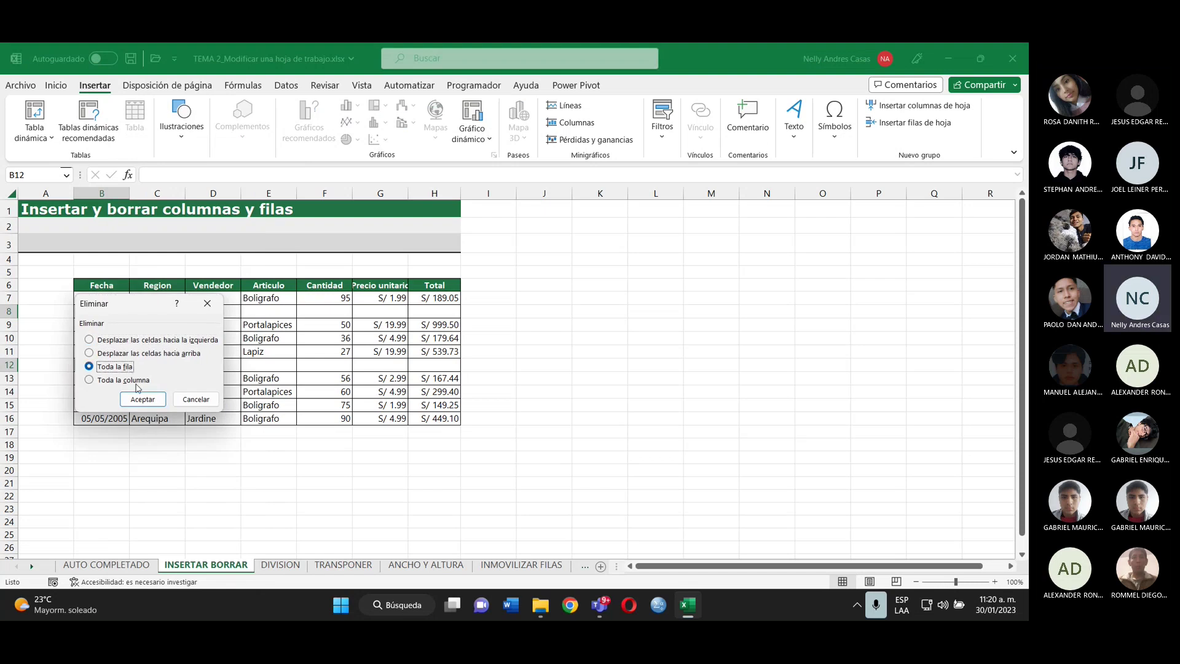
left_click(142, 399)
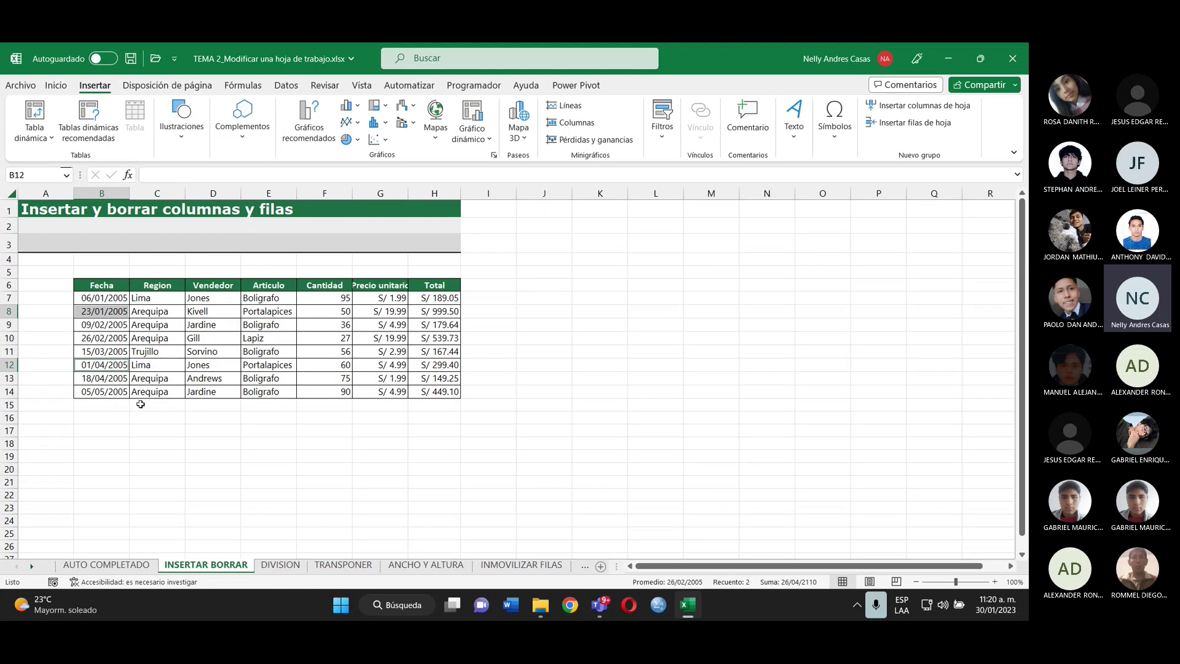
- Look through the DIVISION, TRANSPONER, ANCHO Y ALTURA and INMOVILIZAR FILAS exercise sheets
left_click(279, 565)
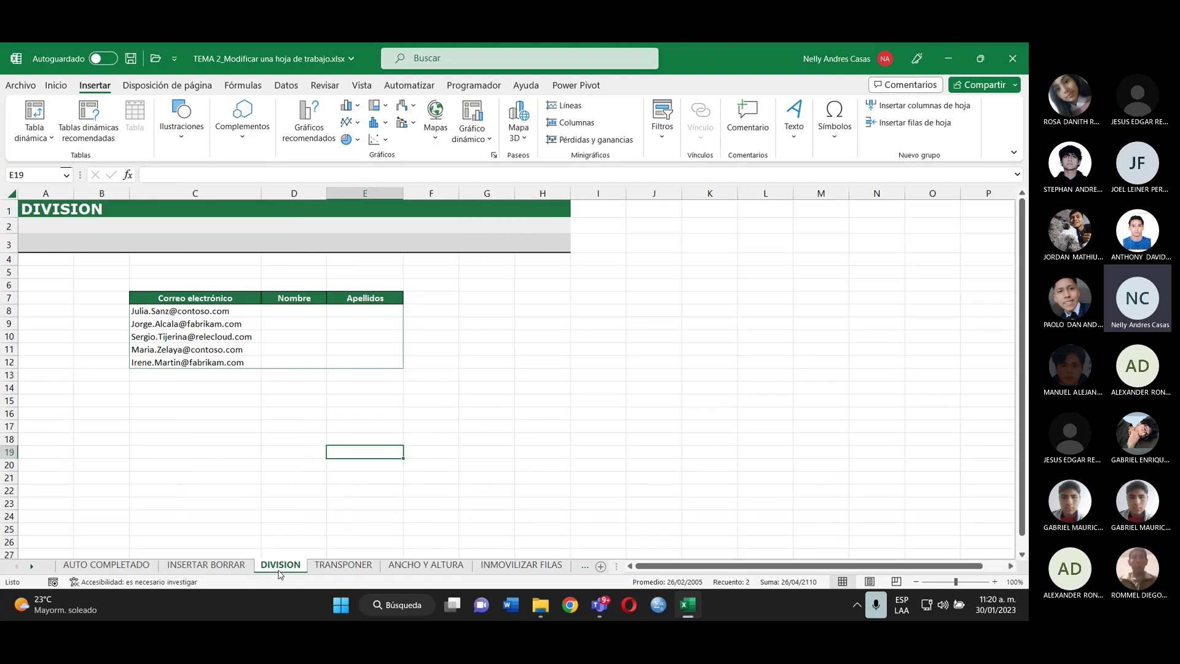
left_click(332, 568)
left_click(424, 567)
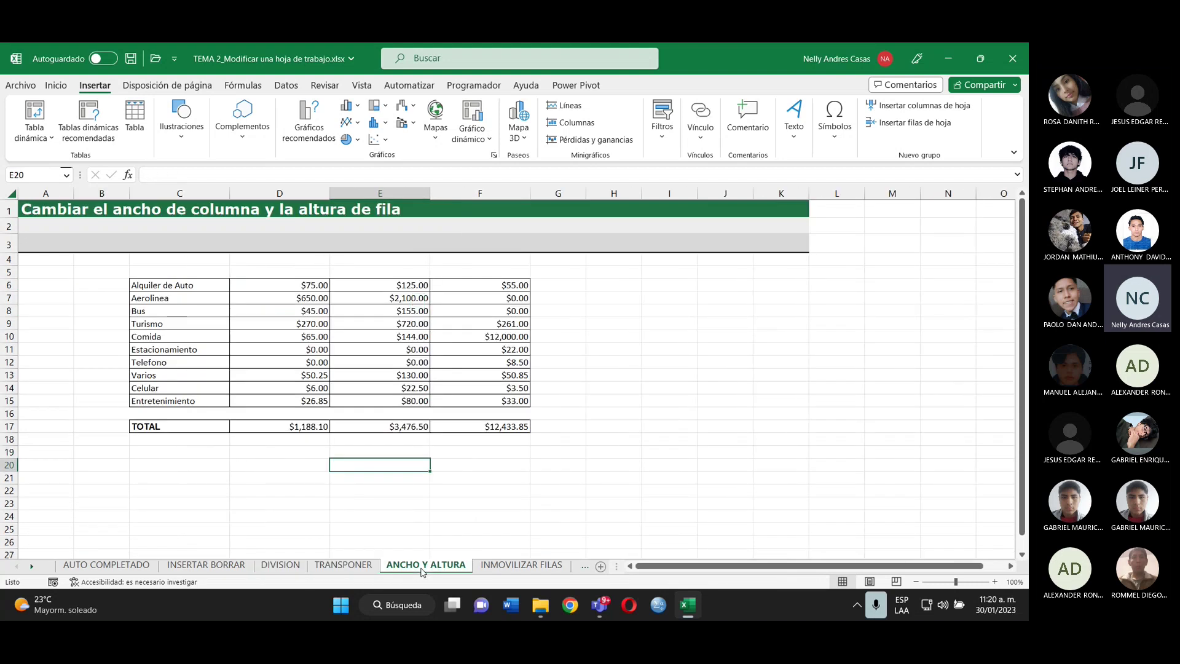
left_click(516, 567)
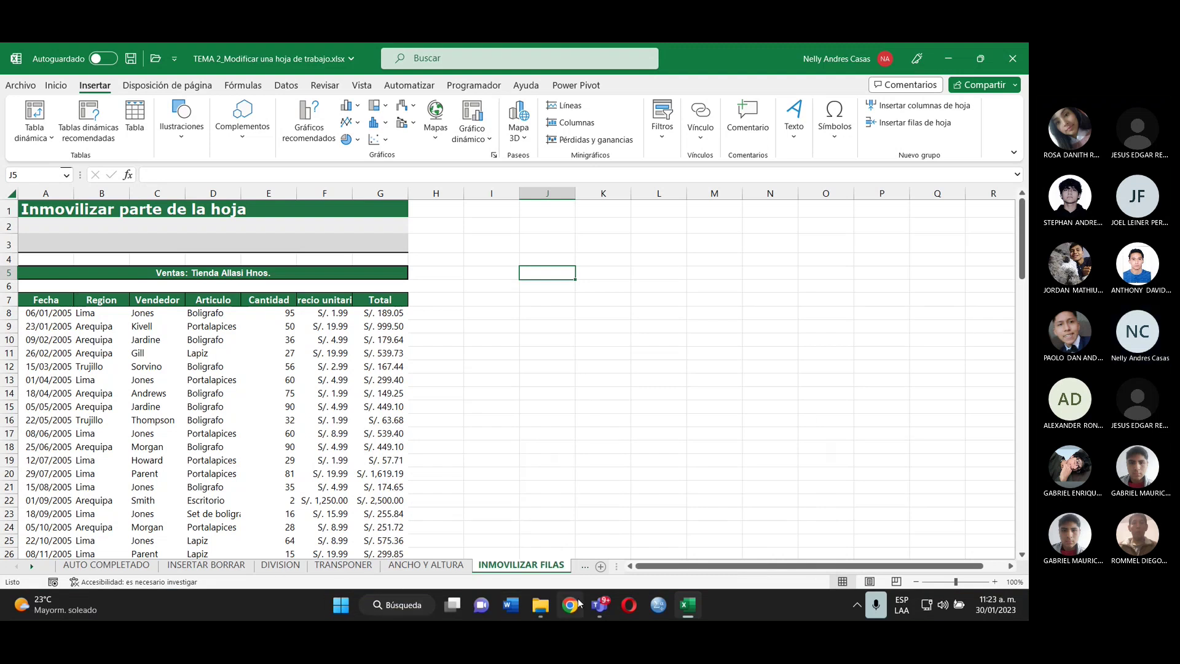
- Switch to the Microsoft Teams meeting window and leave the General meeting
mouse_move(592, 611)
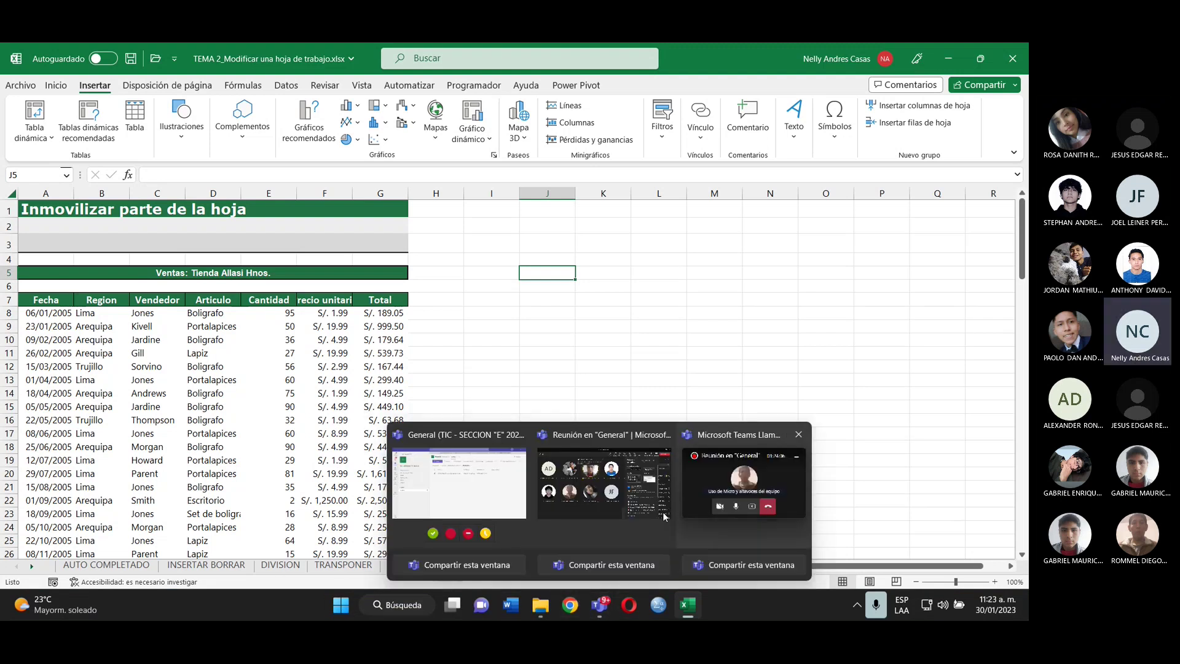
left_click(604, 482)
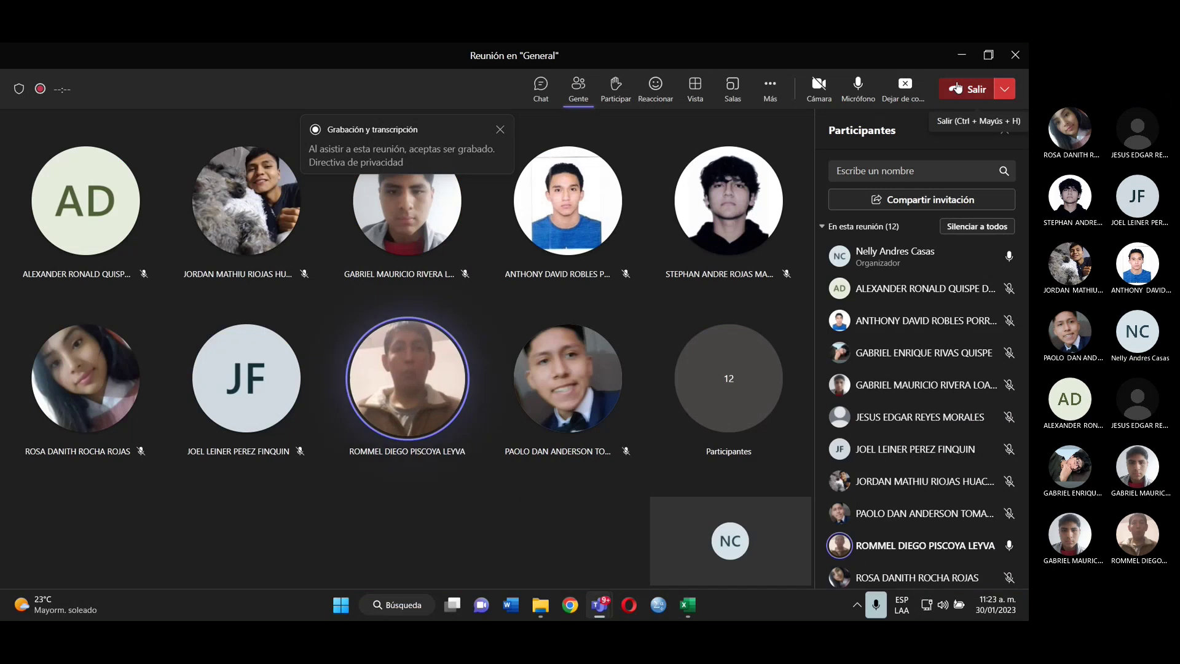
left_click(957, 83)
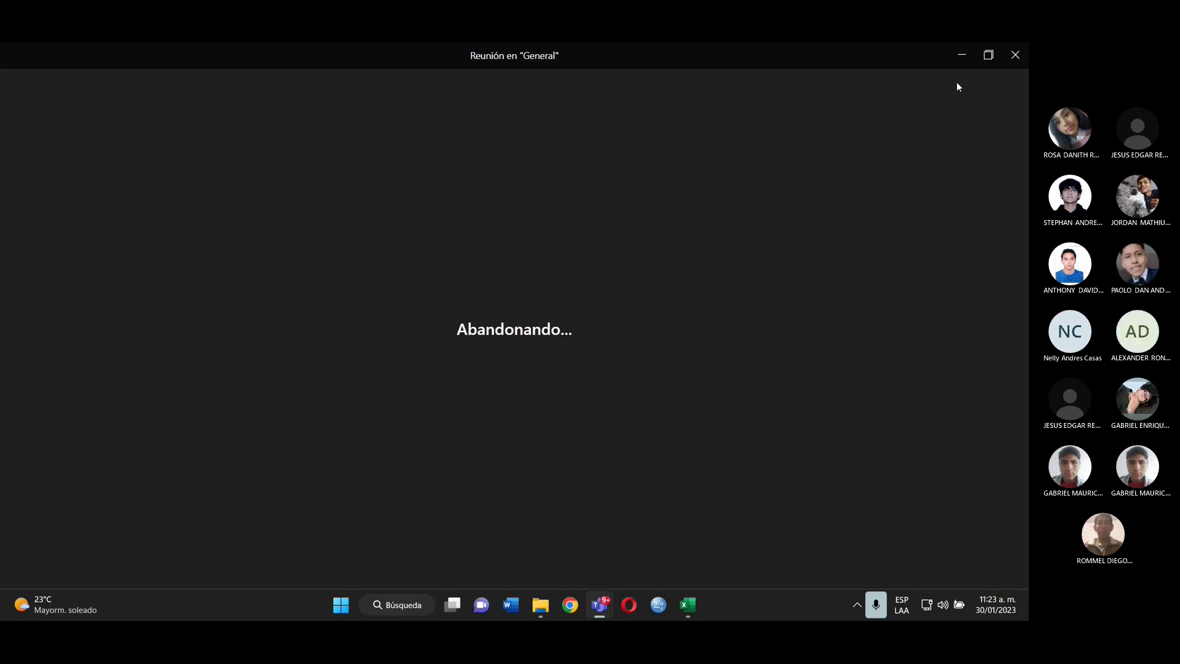